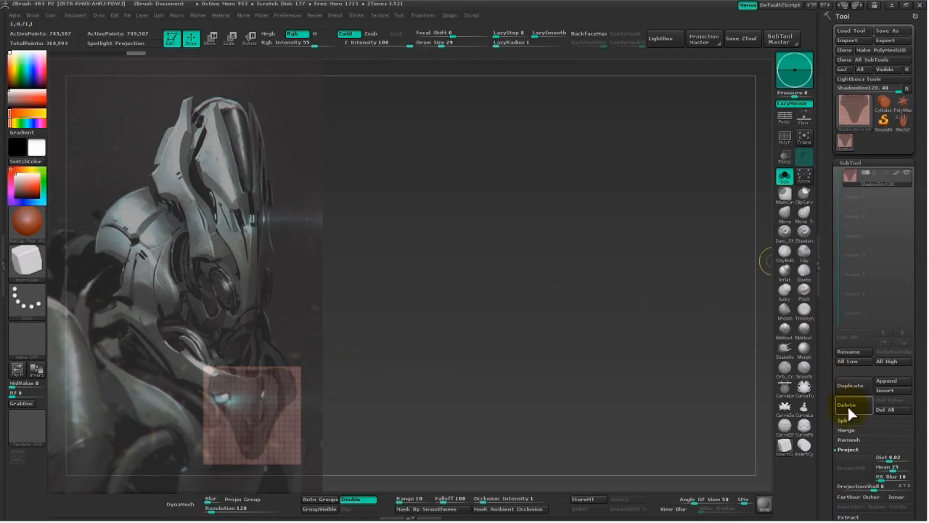
# Duplicate the ShadowBox subtool and turn ShadowBox off on one copy to keep the tapered plate as a regular mesh.
pyautogui.click(848, 383)
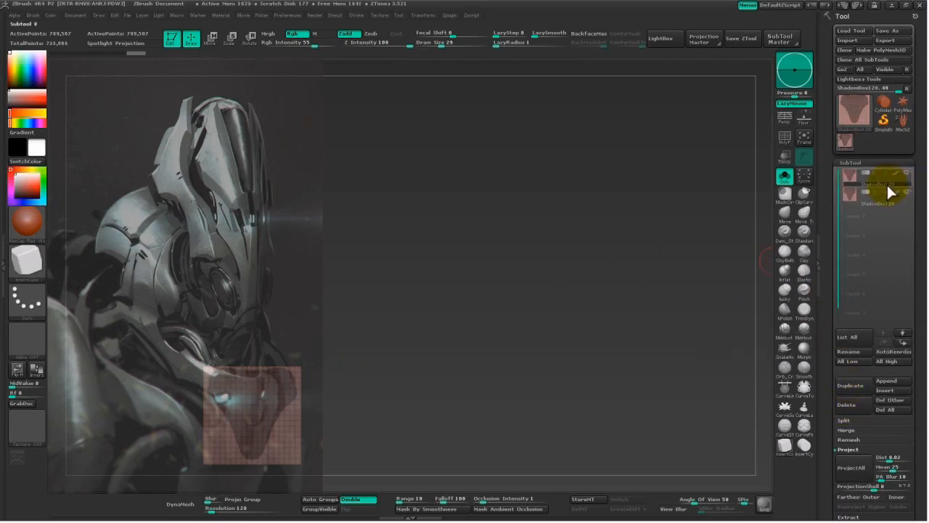
pyautogui.moveTo(832, 423); pyautogui.dragTo(836, 260)
pyautogui.click(842, 258)
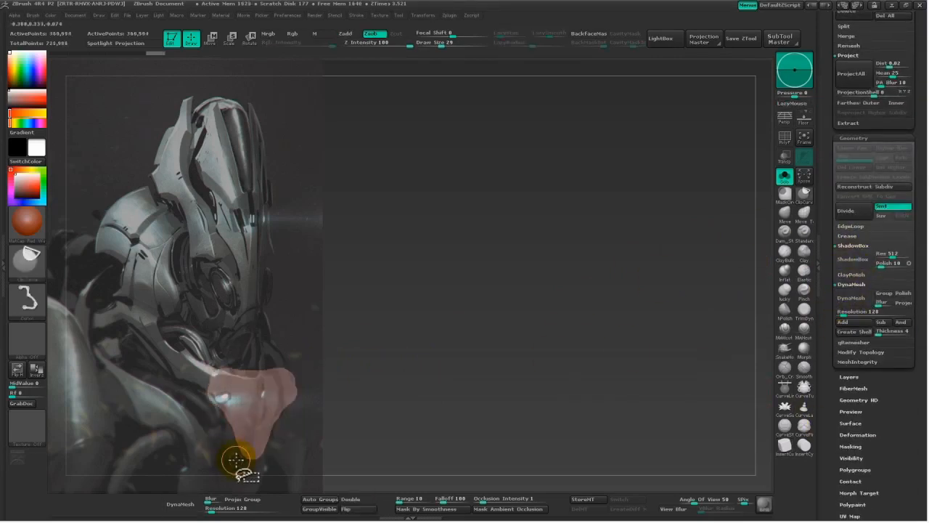
# Clip the plate's side and top edges with Clip Curve so they follow the reference outline.
pyautogui.keyDown('ctrl'); pyautogui.keyDown('shift'); pyautogui.moveTo(214, 419); pyautogui.dragTo(202, 346); pyautogui.keyUp('shift'); pyautogui.keyUp('ctrl')
pyautogui.keyDown('ctrl'); pyautogui.keyDown('shift'); pyautogui.moveTo(196, 389); pyautogui.dragTo(213, 376); pyautogui.keyUp('shift'); pyautogui.keyUp('ctrl')
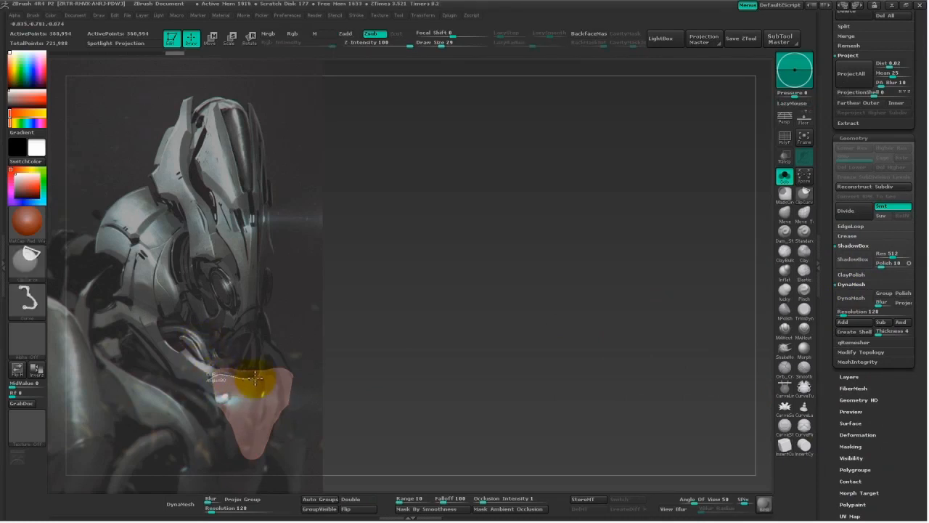
pyautogui.hotkey('ctrl', 'z')
pyautogui.keyDown('ctrl'); pyautogui.keyDown('shift'); pyautogui.moveTo(190, 373); pyautogui.dragTo(238, 367); pyautogui.keyUp('shift'); pyautogui.keyUp('ctrl')
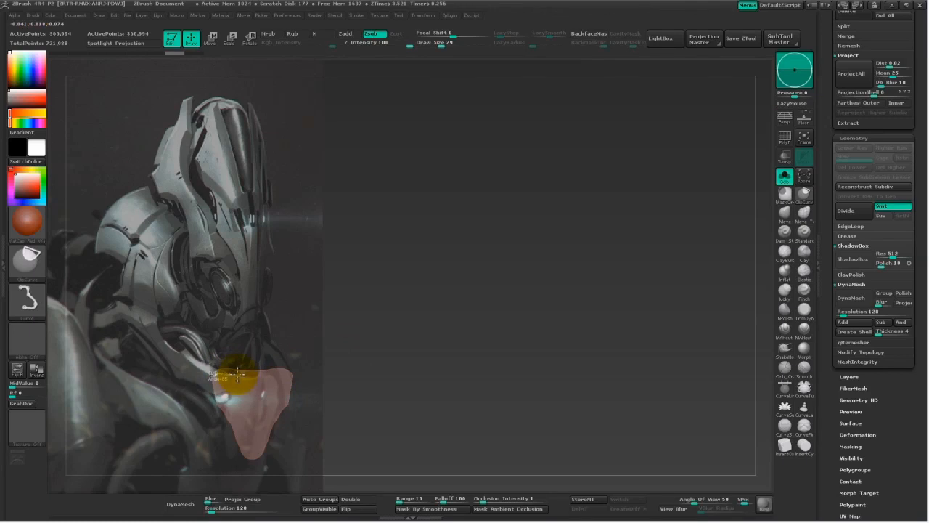
pyautogui.keyDown('ctrl'); pyautogui.keyDown('shift'); pyautogui.moveTo(263, 375); pyautogui.dragTo(295, 367); pyautogui.keyUp('shift'); pyautogui.keyUp('ctrl')
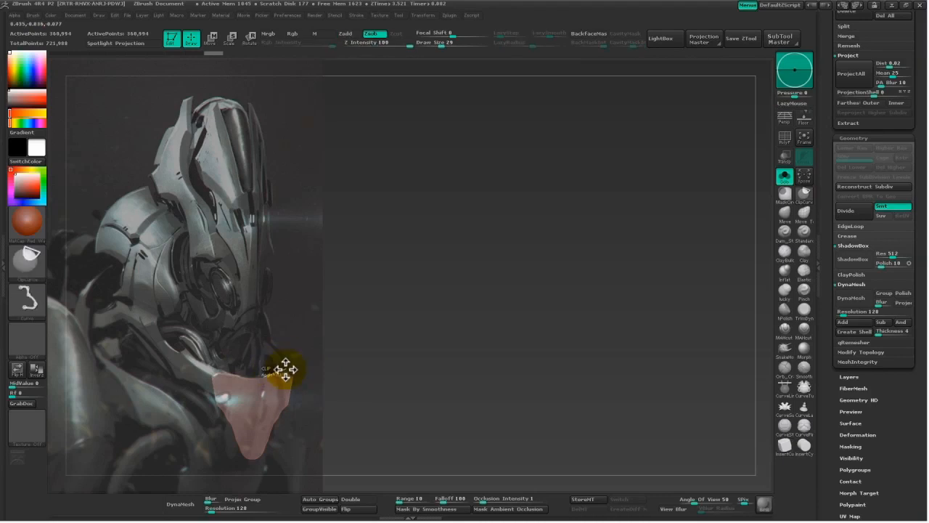
pyautogui.hotkey('ctrl', 'shift')
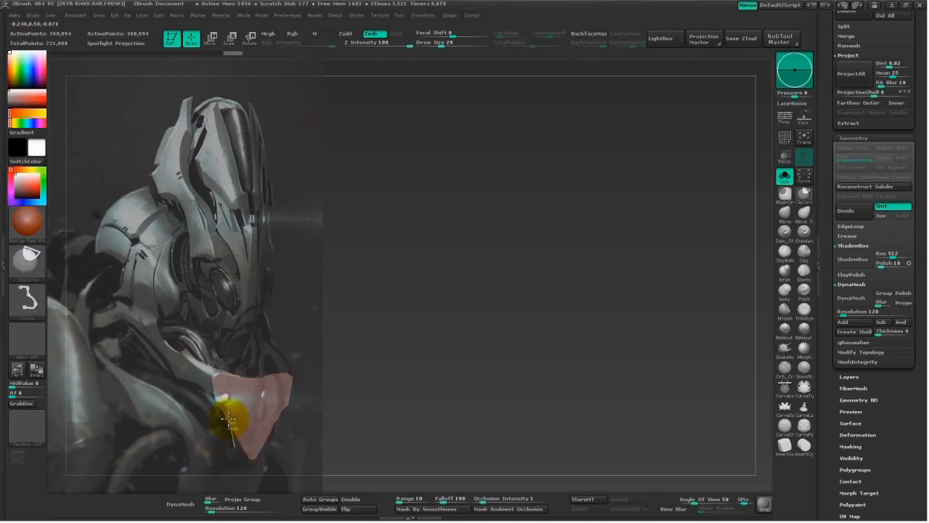
# Clip a notch into each side of the plate below its upper corners with Clip Curve.
pyautogui.moveTo(227, 402)
pyautogui.keyDown('ctrl'); pyautogui.keyDown('shift'); pyautogui.mouseDown()
pyautogui.moveTo(217, 395)
pyautogui.moveTo(199, 415)
pyautogui.mouseUp(); pyautogui.keyUp('shift'); pyautogui.keyUp('ctrl')
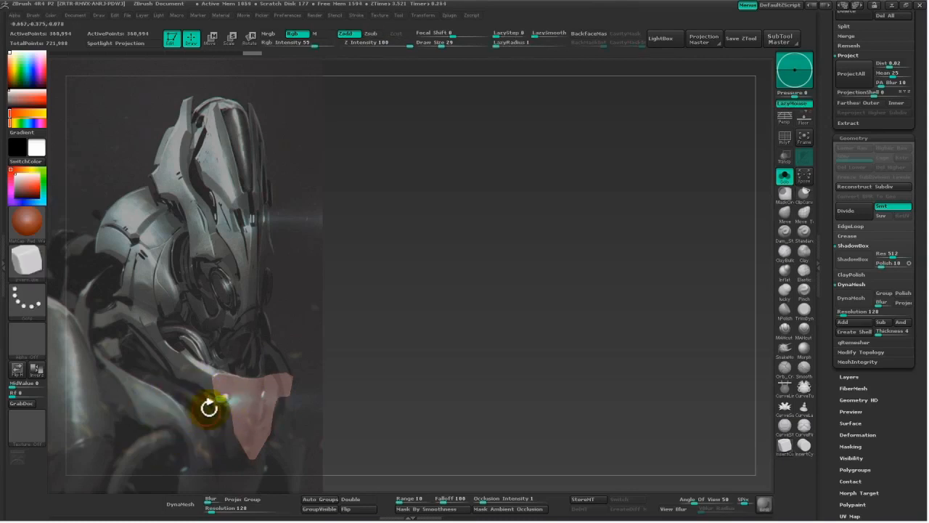
pyautogui.hotkey('ctrl', 'z')
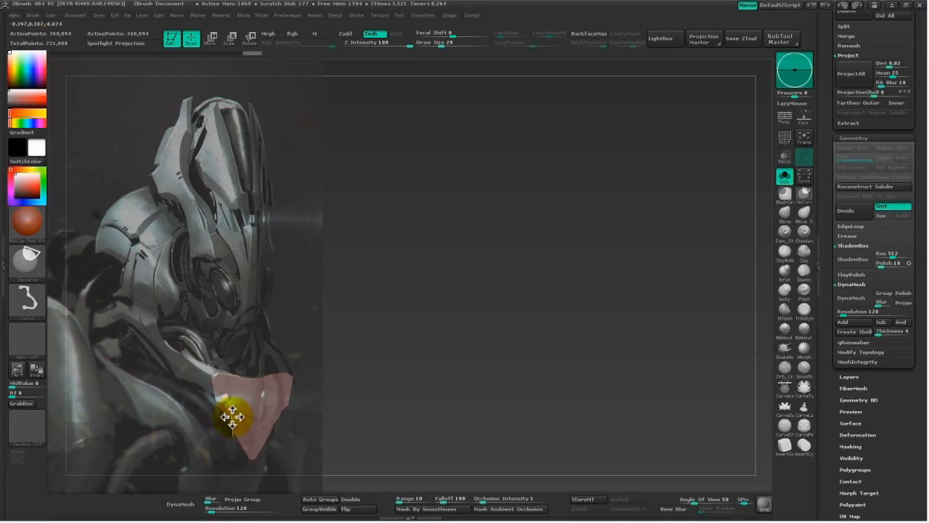
pyautogui.keyDown('ctrl'); pyautogui.keyDown('shift'); pyautogui.moveTo(224, 401); pyautogui.dragTo(208, 411); pyautogui.keyUp('shift'); pyautogui.keyUp('ctrl')
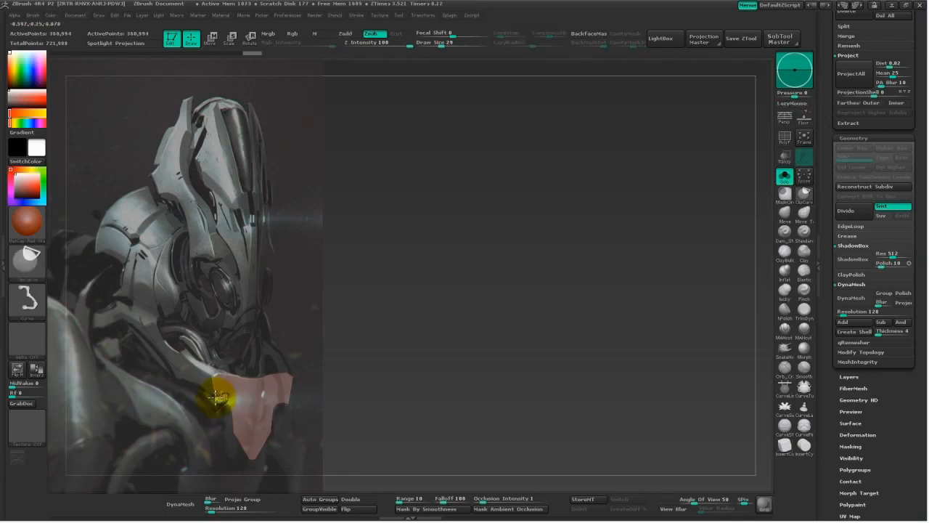
# Set the DynaMesh resolution to 512 and convert the clipped plate to DynaMesh.
pyautogui.moveTo(213, 508); pyautogui.dragTo(232, 511)
pyautogui.write('512')
pyautogui.press('Return')
pyautogui.click(180, 506)
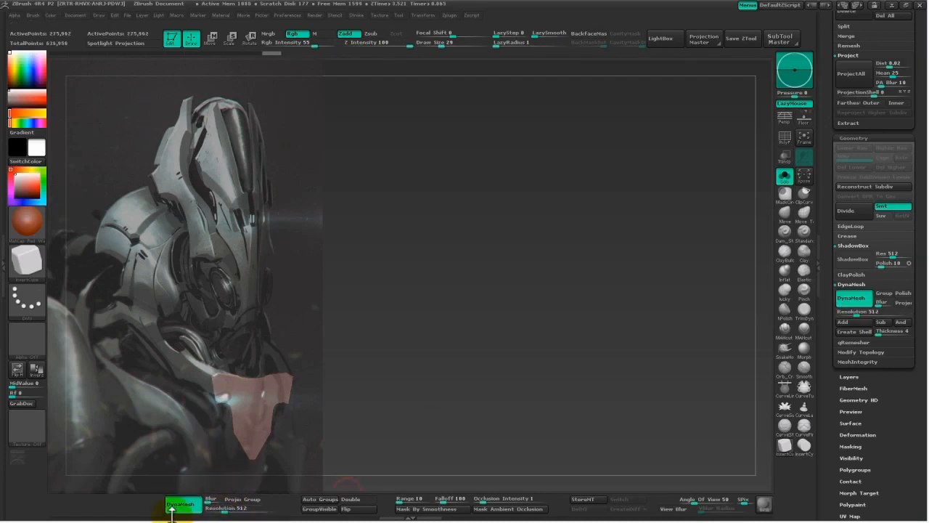
# Insert a cylinder at the plate's side notch and activate the Move transpose tool for it.
pyautogui.hotkey('ctrl', 'shift')
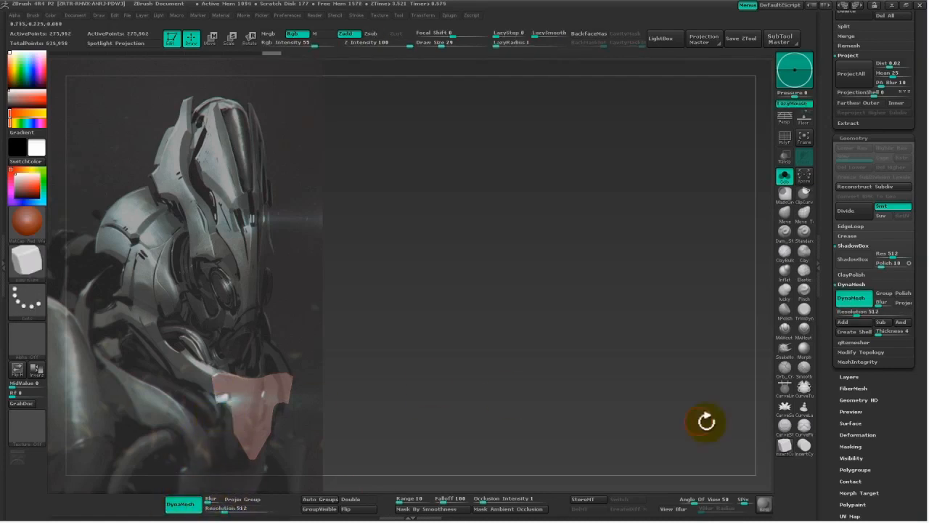
pyautogui.moveTo(221, 397); pyautogui.dragTo(225, 412)
pyautogui.press('w')
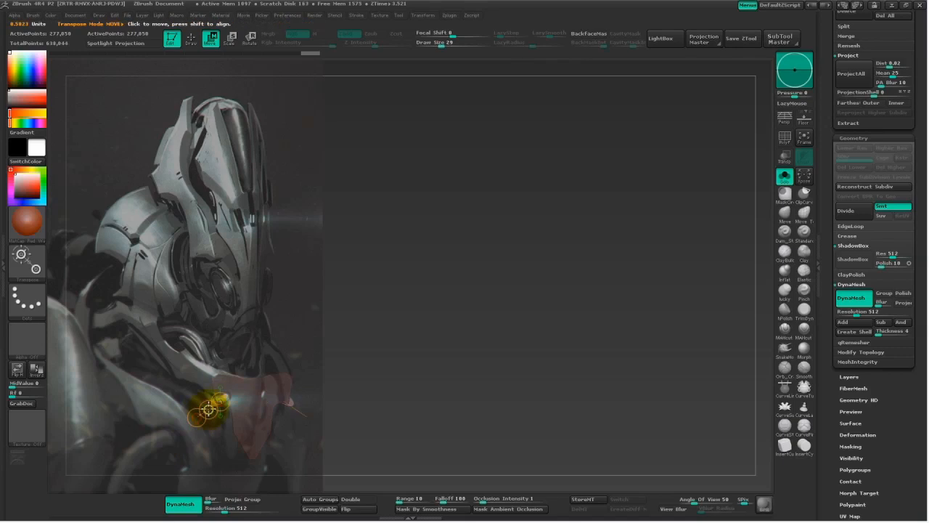
# Turn on Double display for the plate in its display properties.
pyautogui.moveTo(219, 400); pyautogui.dragTo(547, 296)
pyautogui.moveTo(473, 304); pyautogui.dragTo(610, 406)
pyautogui.moveTo(833, 451); pyautogui.dragTo(860, 392)
pyautogui.click(866, 492)
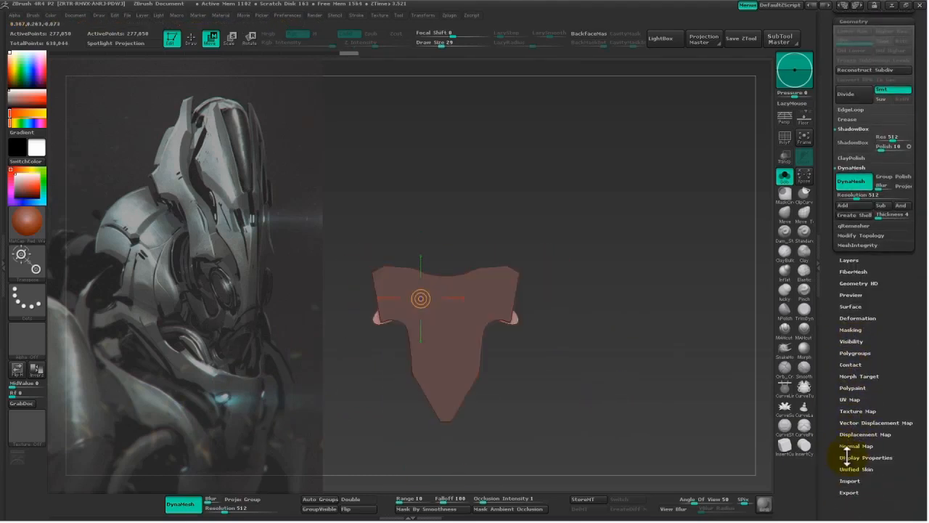
pyautogui.click(853, 486)
# Move and scale the inserted cylinders into the plate's side notches and remesh with DynaMesh to cut them out.
pyautogui.moveTo(745, 415); pyautogui.dragTo(399, 406)
pyautogui.moveTo(218, 397); pyautogui.dragTo(215, 448)
pyautogui.moveTo(233, 388); pyautogui.dragTo(315, 331)
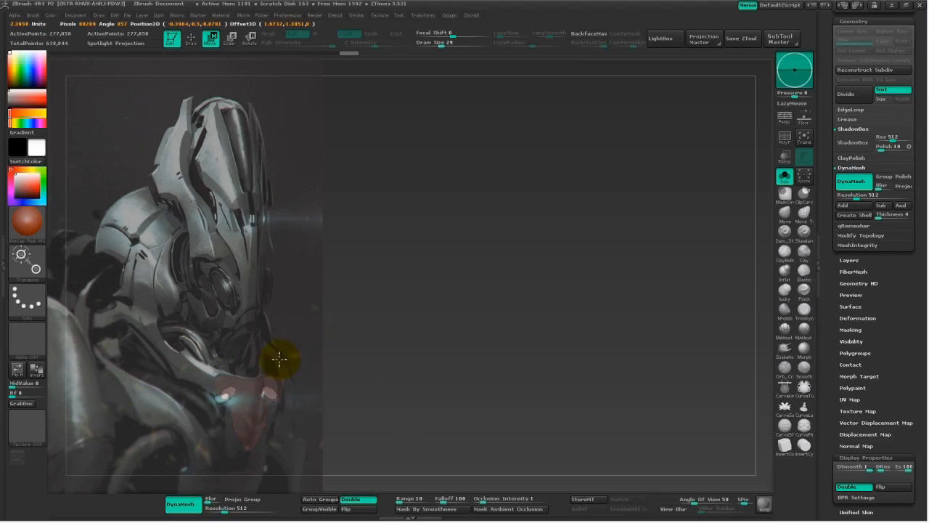
pyautogui.moveTo(218, 398); pyautogui.dragTo(328, 315)
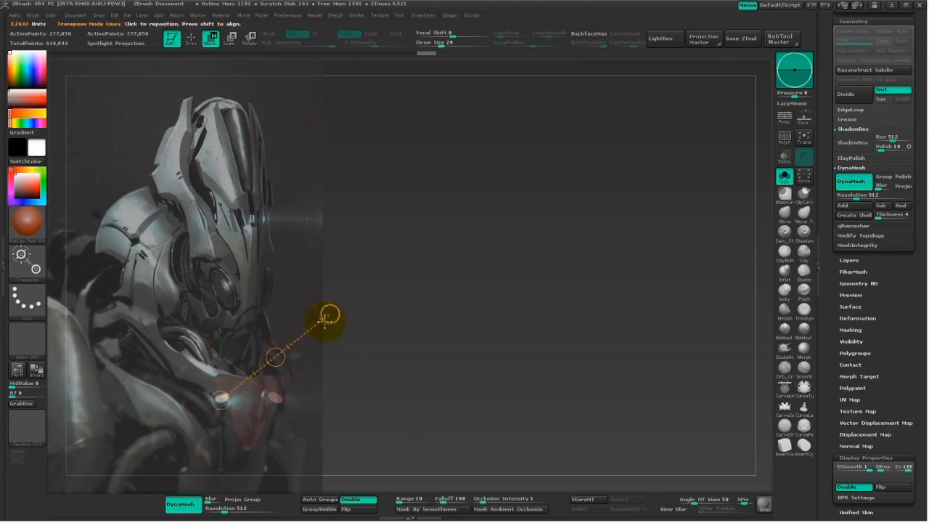
pyautogui.press('e')
pyautogui.moveTo(329, 315); pyautogui.dragTo(355, 298)
pyautogui.press('w')
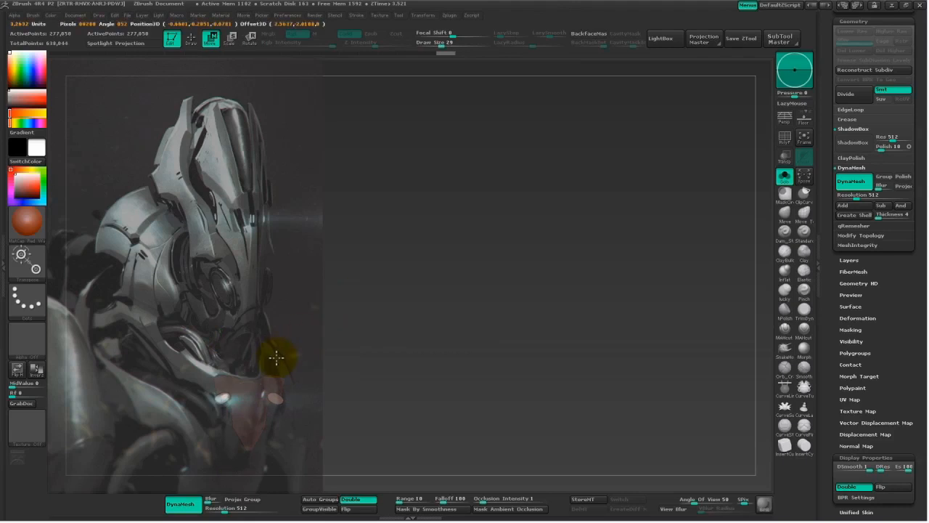
pyautogui.keyDown('ctrl'); pyautogui.click(441, 357); pyautogui.keyUp('ctrl')
pyautogui.moveTo(404, 406)
pyautogui.mouseDown()
pyautogui.moveTo(400, 432)
pyautogui.moveTo(544, 344)
pyautogui.moveTo(537, 335)
pyautogui.moveTo(562, 440)
pyautogui.moveTo(545, 371)
pyautogui.moveTo(527, 389)
pyautogui.moveTo(616, 375)
pyautogui.mouseUp()
# Trim the plate's outline with further Clip Curve cuts to sharpen its edges.
pyautogui.press('q')
pyautogui.moveTo(367, 315)
pyautogui.keyDown('ctrl'); pyautogui.keyDown('shift'); pyautogui.mouseDown()
pyautogui.moveTo(521, 308)
pyautogui.moveTo(668, 336)
pyautogui.moveTo(660, 328)
pyautogui.mouseUp(); pyautogui.keyUp('shift'); pyautogui.keyUp('ctrl')
pyautogui.moveTo(573, 405)
pyautogui.mouseDown()
pyautogui.moveTo(676, 322)
pyautogui.moveTo(413, 312)
pyautogui.moveTo(370, 263)
pyautogui.mouseUp()
pyautogui.keyDown('ctrl'); pyautogui.keyDown('shift'); pyautogui.moveTo(373, 258); pyautogui.dragTo(396, 206); pyautogui.keyUp('shift'); pyautogui.keyUp('ctrl')
pyautogui.moveTo(362, 334); pyautogui.dragTo(517, 210)
pyautogui.moveTo(513, 241)
pyautogui.keyDown('ctrl'); pyautogui.keyDown('shift'); pyautogui.mouseDown()
pyautogui.moveTo(542, 266)
pyautogui.moveTo(587, 273)
pyautogui.mouseUp(); pyautogui.keyUp('shift'); pyautogui.keyUp('ctrl')
pyautogui.keyDown('ctrl'); pyautogui.keyDown('shift'); pyautogui.moveTo(510, 230); pyautogui.dragTo(534, 258); pyautogui.keyUp('shift'); pyautogui.keyUp('ctrl')
pyautogui.moveTo(584, 286)
pyautogui.mouseDown()
pyautogui.moveTo(600, 295)
pyautogui.moveTo(605, 248)
pyautogui.moveTo(435, 230)
pyautogui.moveTo(643, 348)
pyautogui.moveTo(703, 269)
pyautogui.moveTo(711, 295)
pyautogui.moveTo(685, 300)
pyautogui.moveTo(726, 284)
pyautogui.moveTo(762, 338)
pyautogui.moveTo(736, 408)
pyautogui.mouseUp()
pyautogui.keyDown('alt'); pyautogui.moveTo(654, 210); pyautogui.dragTo(529, 263); pyautogui.keyUp('alt')
pyautogui.keyDown('ctrl'); pyautogui.keyDown('shift'); pyautogui.moveTo(457, 286); pyautogui.dragTo(719, 221); pyautogui.keyUp('shift'); pyautogui.keyUp('ctrl')
pyautogui.keyDown('ctrl'); pyautogui.keyDown('shift'); pyautogui.moveTo(404, 295); pyautogui.dragTo(499, 288); pyautogui.keyUp('shift'); pyautogui.keyUp('ctrl')
# Bend the flat plate into a symmetrical arc across its width with a transpose line spanning both ends.
pyautogui.keyDown('alt'); pyautogui.moveTo(498, 288); pyautogui.dragTo(635, 371); pyautogui.keyUp('alt')
pyautogui.press('f')
pyautogui.press('w')
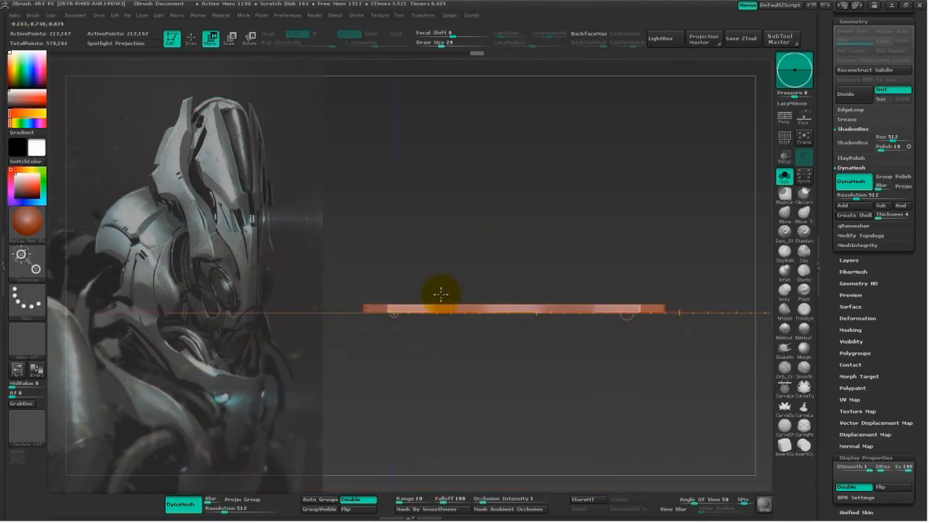
pyautogui.moveTo(378, 310); pyautogui.dragTo(532, 360)
pyautogui.moveTo(511, 308)
pyautogui.mouseDown()
pyautogui.moveTo(348, 307)
pyautogui.moveTo(514, 307)
pyautogui.moveTo(512, 357)
pyautogui.mouseUp()
pyautogui.hotkey('ctrl', 'z')
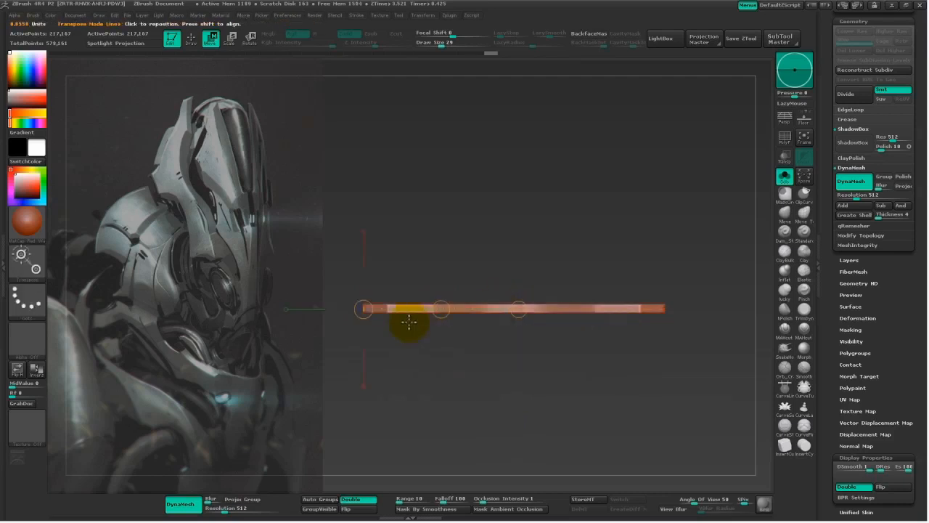
pyautogui.moveTo(362, 307); pyautogui.dragTo(665, 309)
pyautogui.keyDown('alt'); pyautogui.moveTo(521, 309); pyautogui.dragTo(522, 341); pyautogui.keyUp('alt')
pyautogui.moveTo(523, 389); pyautogui.dragTo(667, 406)
pyautogui.hotkey('ctrl', 'z')
pyautogui.keyDown('alt'); pyautogui.moveTo(521, 320); pyautogui.dragTo(519, 334); pyautogui.keyUp('alt')
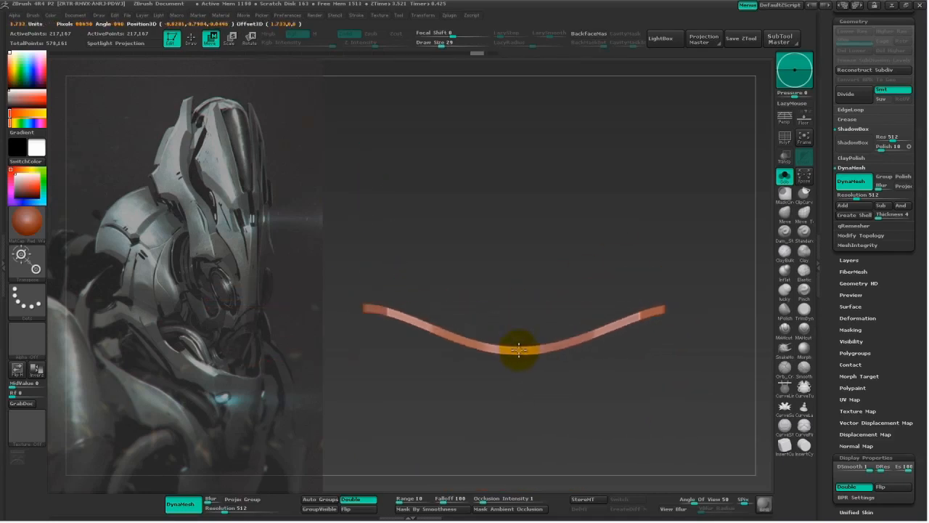
pyautogui.keyDown('alt'); pyautogui.moveTo(516, 351); pyautogui.dragTo(518, 352); pyautogui.keyUp('alt')
# Refine the plate's curvature and position with small transpose adjustments.
pyautogui.moveTo(561, 425); pyautogui.dragTo(646, 403)
pyautogui.keyDown('alt'); pyautogui.moveTo(516, 385); pyautogui.dragTo(561, 350); pyautogui.keyUp('alt')
pyautogui.click(549, 334)
pyautogui.moveTo(444, 287); pyautogui.dragTo(584, 343)
pyautogui.keyDown('alt'); pyautogui.moveTo(514, 316); pyautogui.dragTo(516, 317); pyautogui.keyUp('alt')
pyautogui.moveTo(565, 377); pyautogui.dragTo(584, 256)
pyautogui.moveTo(584, 255)
pyautogui.mouseDown()
pyautogui.moveTo(601, 278)
pyautogui.moveTo(580, 278)
pyautogui.moveTo(573, 254)
pyautogui.mouseUp()
pyautogui.moveTo(573, 255)
pyautogui.keyDown('alt'); pyautogui.mouseDown()
pyautogui.moveTo(565, 226)
pyautogui.moveTo(573, 261)
pyautogui.mouseUp(); pyautogui.keyUp('alt')
pyautogui.moveTo(574, 261); pyautogui.dragTo(555, 370)
pyautogui.moveTo(576, 312); pyautogui.dragTo(563, 374)
pyautogui.moveTo(440, 263); pyautogui.dragTo(574, 326)
pyautogui.moveTo(508, 295); pyautogui.dragTo(510, 283)
pyautogui.moveTo(510, 330); pyautogui.dragTo(533, 211)
pyautogui.moveTo(533, 210); pyautogui.dragTo(641, 382)
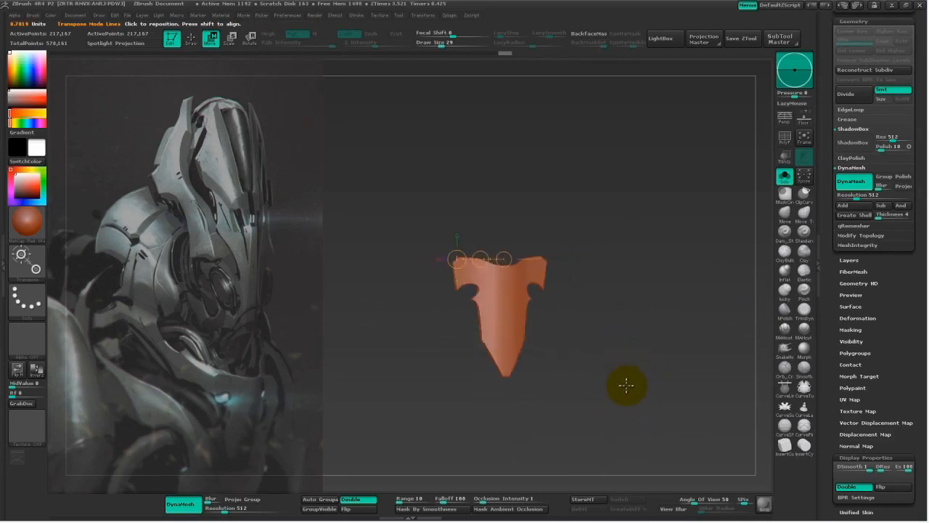
# Select the remaining ShadowBox subtool, scale it up and move it behind the curved plate.
pyautogui.moveTo(832, 218); pyautogui.dragTo(834, 349)
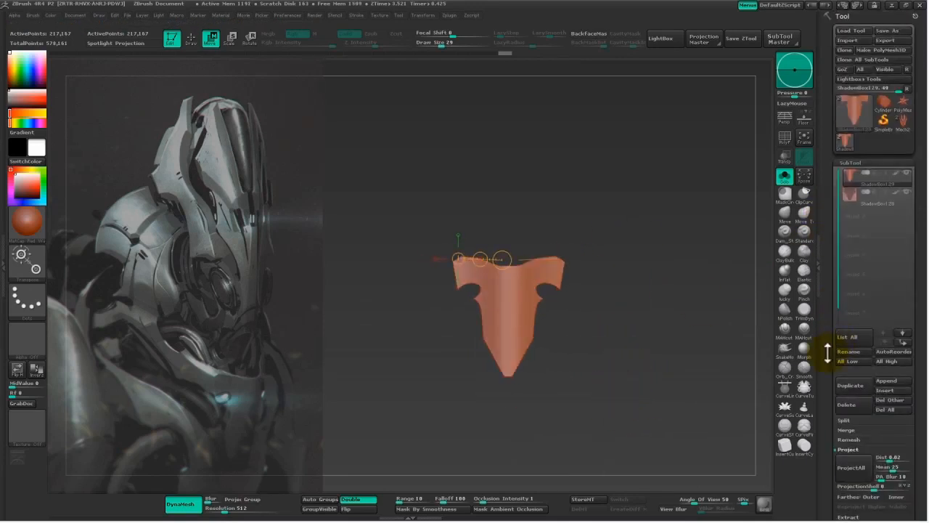
pyautogui.click(855, 206)
pyautogui.moveTo(690, 355); pyautogui.dragTo(714, 286)
pyautogui.moveTo(678, 332)
pyautogui.mouseDown()
pyautogui.moveTo(655, 394)
pyautogui.moveTo(636, 336)
pyautogui.moveTo(665, 338)
pyautogui.mouseUp()
pyautogui.press('e')
pyautogui.moveTo(460, 307); pyautogui.dragTo(467, 358)
pyautogui.moveTo(476, 315); pyautogui.dragTo(653, 384)
pyautogui.moveTo(687, 334)
pyautogui.keyDown('alt'); pyautogui.mouseDown()
pyautogui.moveTo(643, 320)
pyautogui.moveTo(597, 362)
pyautogui.mouseUp(); pyautogui.keyUp('alt')
pyautogui.moveTo(549, 343); pyautogui.dragTo(702, 443)
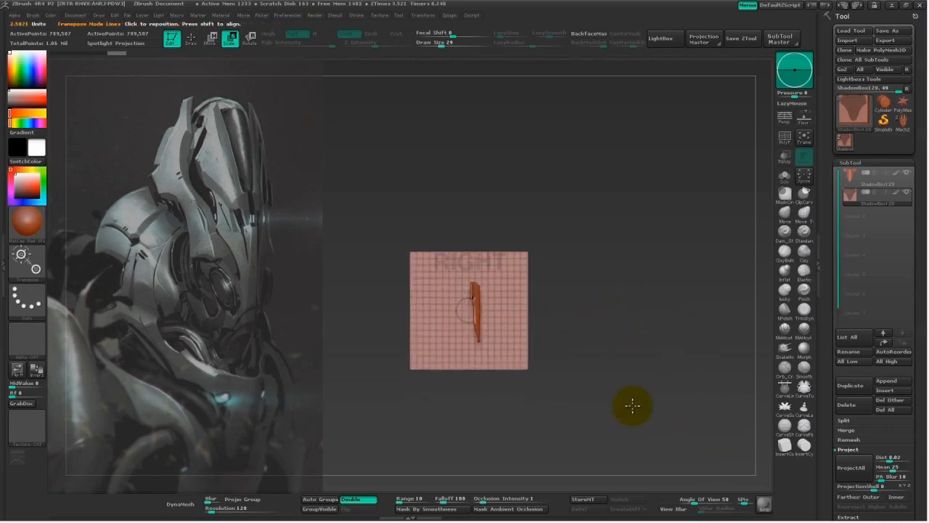
pyautogui.press('w')
pyautogui.moveTo(549, 342); pyautogui.dragTo(445, 321)
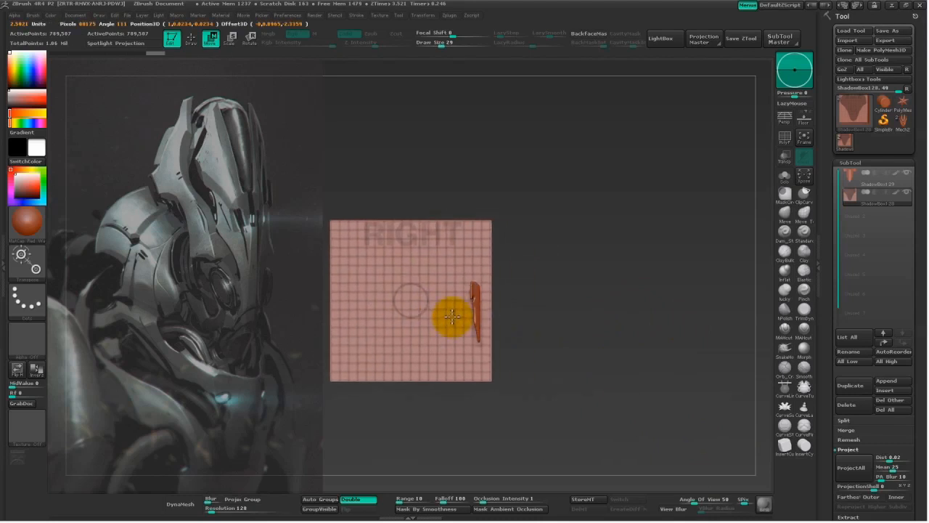
pyautogui.moveTo(450, 317)
pyautogui.mouseDown()
pyautogui.moveTo(601, 331)
pyautogui.moveTo(435, 365)
pyautogui.moveTo(473, 380)
pyautogui.moveTo(399, 377)
pyautogui.moveTo(387, 364)
pyautogui.moveTo(429, 348)
pyautogui.moveTo(441, 322)
pyautogui.moveTo(504, 323)
pyautogui.moveTo(421, 385)
pyautogui.moveTo(465, 373)
pyautogui.moveTo(472, 390)
pyautogui.moveTo(397, 347)
pyautogui.mouseUp()
# Line up the side view with the reference and fit the ShadowBox over the collar area behind the plate.
pyautogui.press('q')
pyautogui.press('w')
pyautogui.moveTo(247, 321); pyautogui.dragTo(248, 197)
pyautogui.moveTo(248, 254); pyautogui.dragTo(251, 185)
pyautogui.moveTo(176, 353); pyautogui.dragTo(387, 223)
pyautogui.press('e')
pyautogui.moveTo(387, 222)
pyautogui.mouseDown()
pyautogui.moveTo(197, 320)
pyautogui.moveTo(192, 308)
pyautogui.moveTo(346, 238)
pyautogui.moveTo(185, 326)
pyautogui.mouseUp()
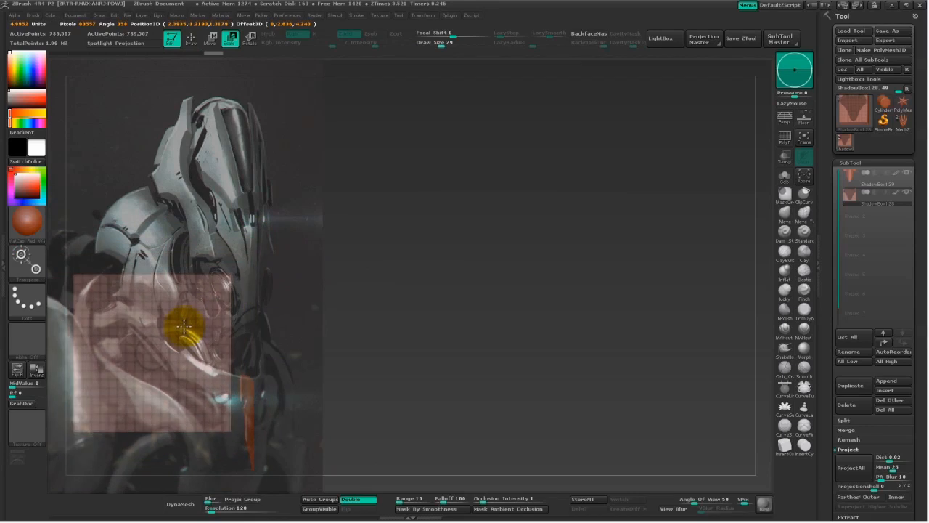
# Mask the curved collar strut from the reference on the ShadowBox and turn ShadowBox off to keep the resulting mesh.
pyautogui.press('q')
pyautogui.press('ctrl')
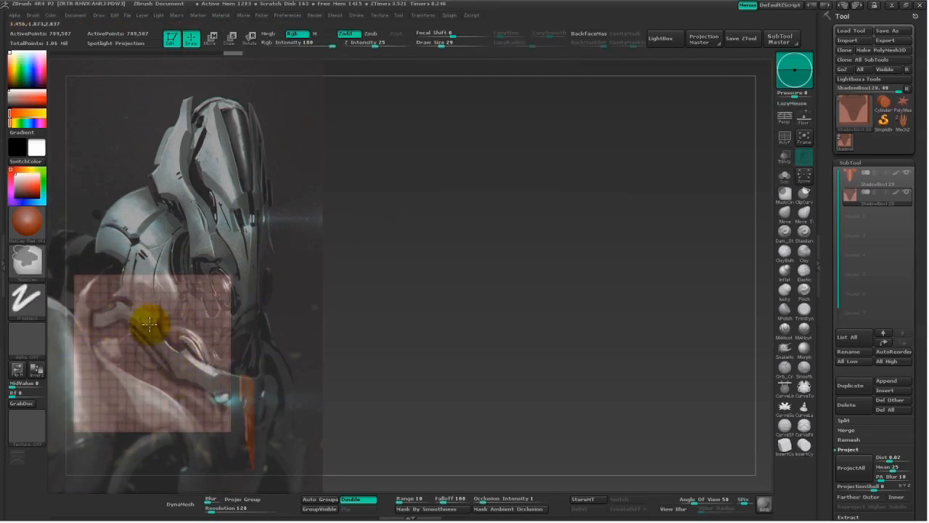
pyautogui.keyDown('ctrl'); pyautogui.moveTo(193, 370); pyautogui.dragTo(223, 385); pyautogui.keyUp('ctrl')
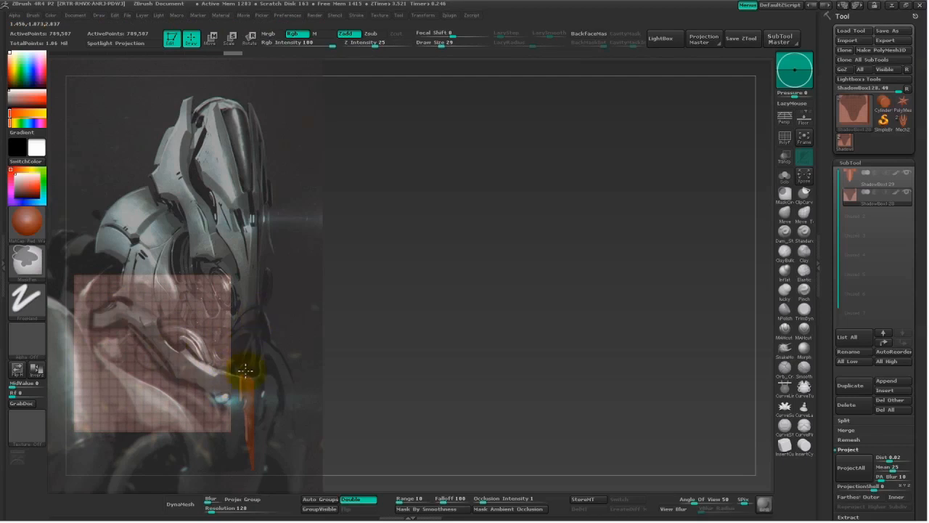
pyautogui.moveTo(104, 289)
pyautogui.keyDown('ctrl'); pyautogui.keyDown('shift'); pyautogui.mouseDown()
pyautogui.moveTo(162, 321)
pyautogui.moveTo(198, 312)
pyautogui.mouseUp(); pyautogui.keyUp('shift'); pyautogui.keyUp('ctrl')
pyautogui.keyDown('shift'); pyautogui.click(735, 343); pyautogui.keyUp('shift')
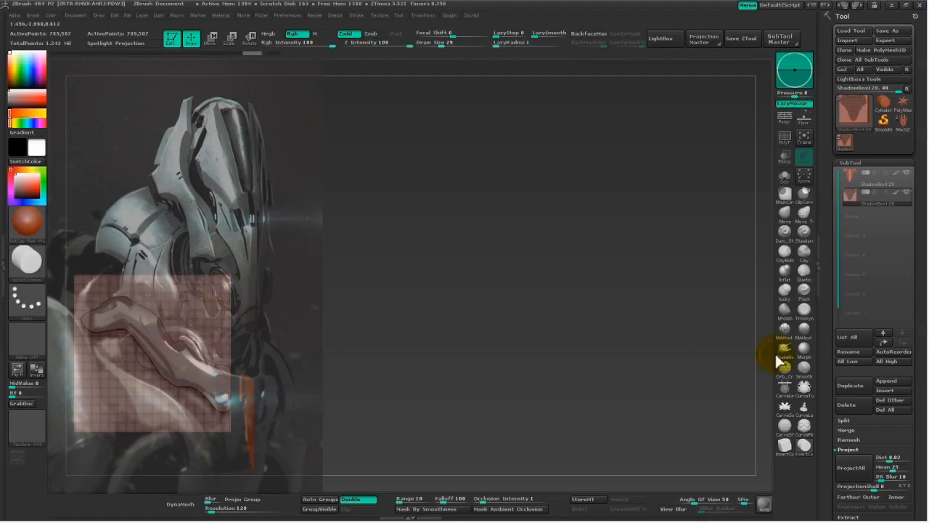
pyautogui.scroll(-5, 841, 290)
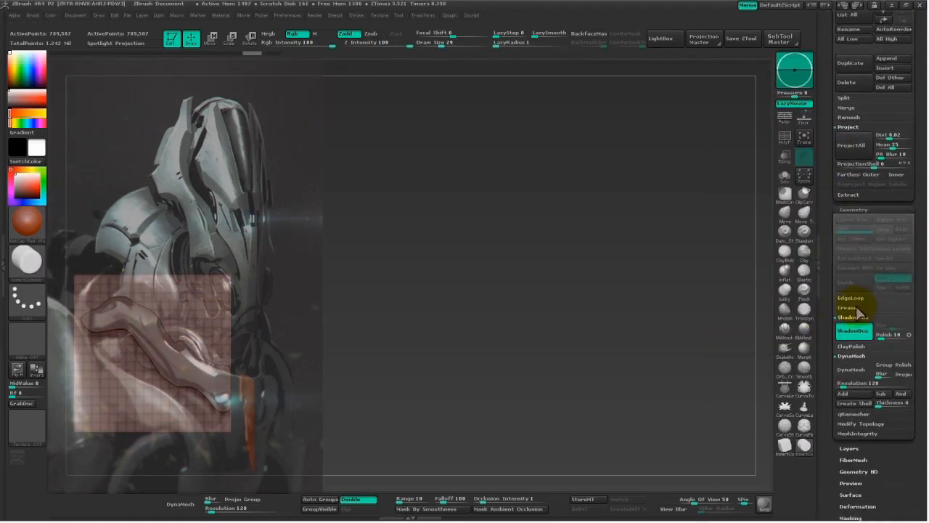
pyautogui.click(853, 338)
# Clip the strut's rear end and underside along the reference outline with Clip Curve.
pyautogui.moveTo(101, 282)
pyautogui.keyDown('ctrl'); pyautogui.keyDown('shift'); pyautogui.mouseDown()
pyautogui.moveTo(197, 321)
pyautogui.moveTo(175, 327)
pyautogui.moveTo(83, 311)
pyautogui.moveTo(149, 297)
pyautogui.mouseUp(); pyautogui.keyUp('shift'); pyautogui.keyUp('ctrl')
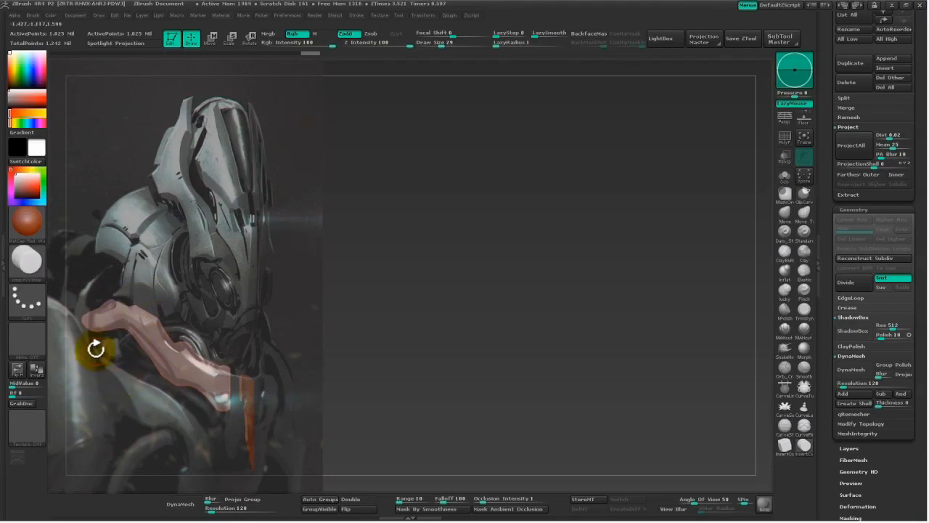
pyautogui.keyDown('ctrl'); pyautogui.keyDown('shift'); pyautogui.moveTo(124, 328); pyautogui.dragTo(87, 333); pyautogui.keyUp('shift'); pyautogui.keyUp('ctrl')
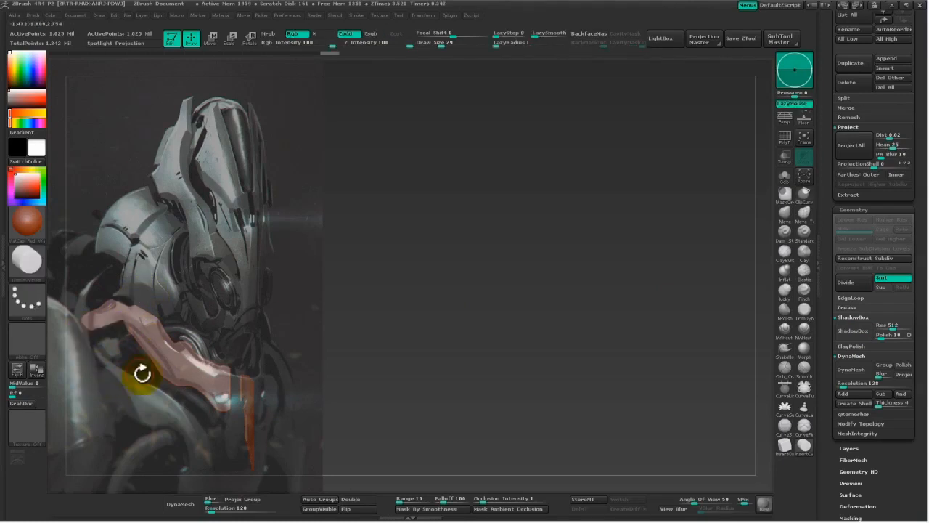
pyautogui.moveTo(187, 395)
pyautogui.keyDown('ctrl'); pyautogui.keyDown('shift'); pyautogui.mouseDown()
pyautogui.moveTo(144, 347)
pyautogui.moveTo(148, 363)
pyautogui.mouseUp(); pyautogui.keyUp('shift'); pyautogui.keyUp('ctrl')
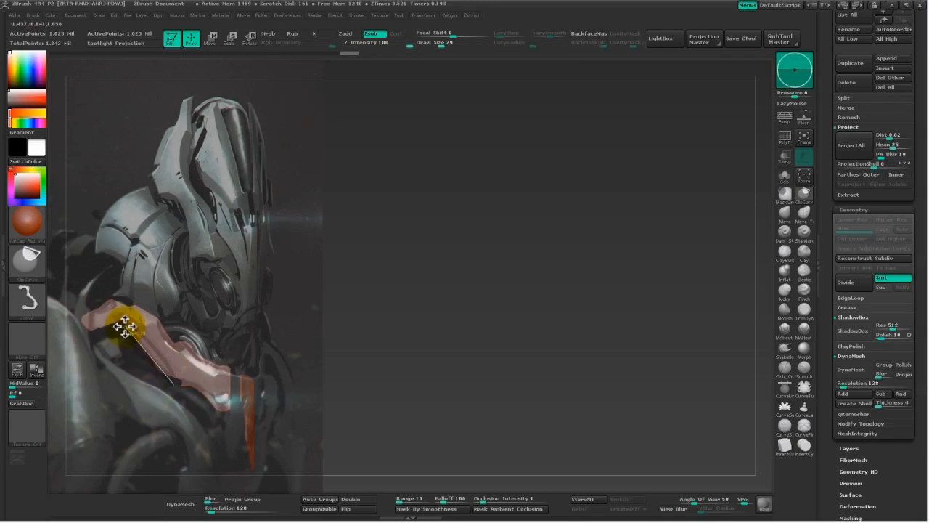
pyautogui.moveTo(158, 362); pyautogui.dragTo(122, 319)
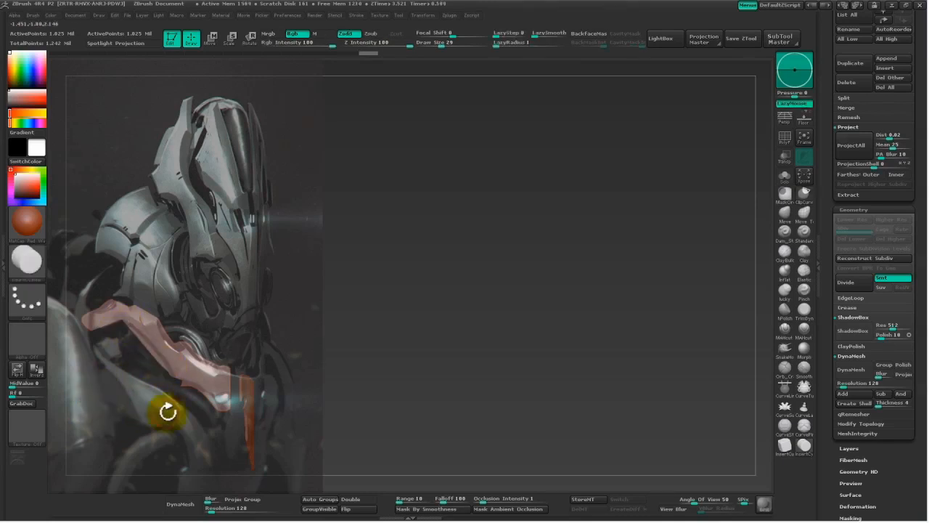
# Clip the strut's front end beside the plate along the reference outline with Clip Curve.
pyautogui.hotkey('ctrl', 'shift')
pyautogui.keyDown('ctrl'); pyautogui.keyDown('shift'); pyautogui.moveTo(223, 441); pyautogui.dragTo(212, 351); pyautogui.keyUp('shift'); pyautogui.keyUp('ctrl')
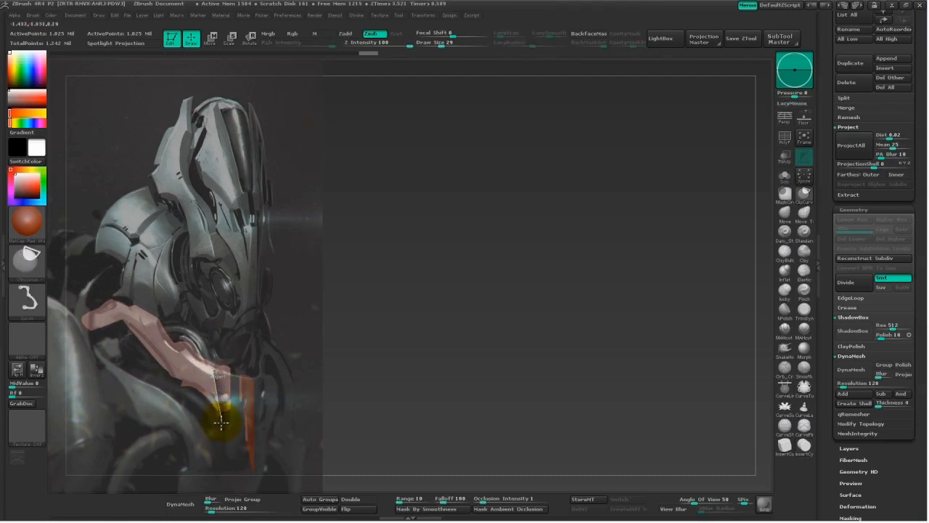
pyautogui.keyDown('ctrl'); pyautogui.keyDown('shift'); pyautogui.moveTo(220, 421); pyautogui.dragTo(222, 406); pyautogui.keyUp('shift'); pyautogui.keyUp('ctrl')
pyautogui.keyDown('ctrl'); pyautogui.keyDown('shift'); pyautogui.moveTo(239, 460); pyautogui.dragTo(230, 460); pyautogui.keyUp('shift'); pyautogui.keyUp('ctrl')
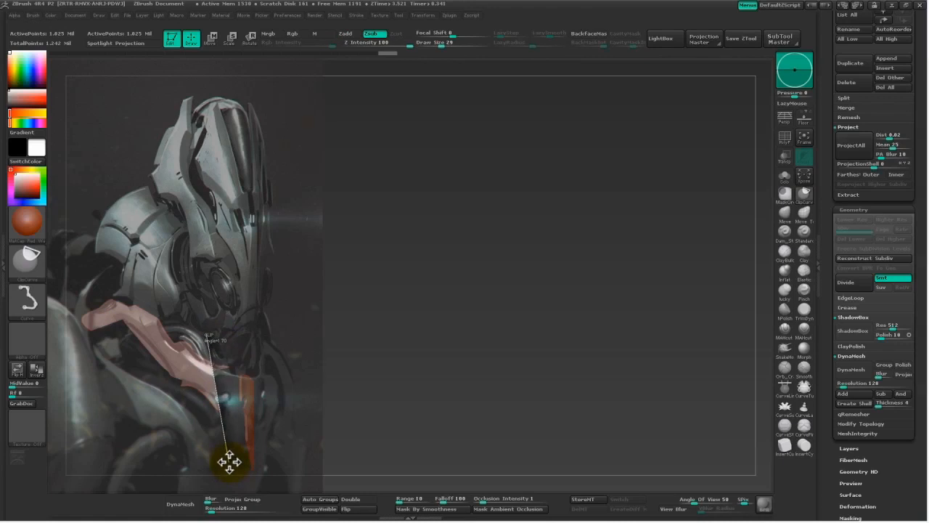
pyautogui.keyDown('ctrl'); pyautogui.keyDown('shift'); pyautogui.moveTo(239, 372); pyautogui.dragTo(221, 424); pyautogui.keyUp('shift'); pyautogui.keyUp('ctrl')
# Clip the upper edge and lower tip of the strut's front section to match the reference.
pyautogui.keyDown('ctrl'); pyautogui.keyDown('shift'); pyautogui.moveTo(173, 309); pyautogui.dragTo(192, 367); pyautogui.keyUp('shift'); pyautogui.keyUp('ctrl')
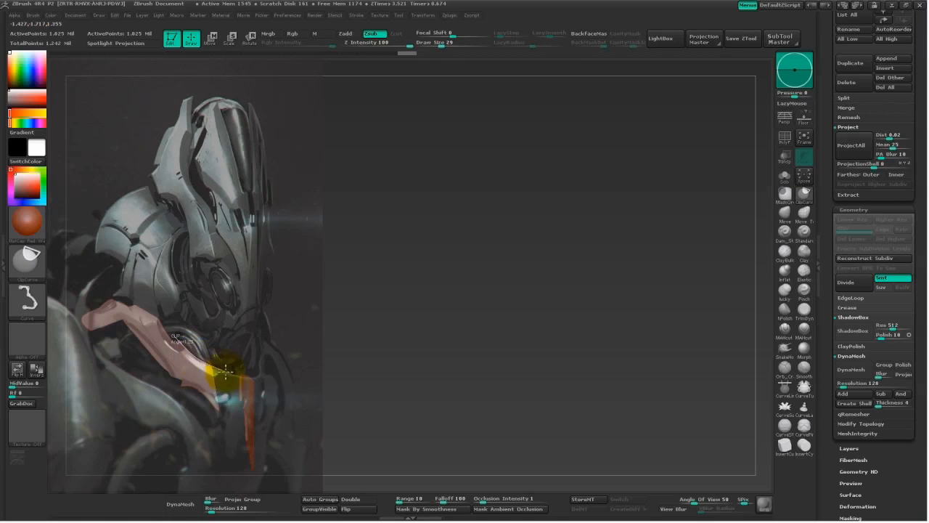
pyautogui.keyDown('ctrl'); pyautogui.keyDown('shift'); pyautogui.moveTo(233, 372); pyautogui.dragTo(228, 341); pyautogui.keyUp('shift'); pyautogui.keyUp('ctrl')
pyautogui.moveTo(226, 424)
pyautogui.keyDown('ctrl'); pyautogui.keyDown('shift'); pyautogui.mouseDown()
pyautogui.moveTo(193, 376)
pyautogui.moveTo(208, 391)
pyautogui.moveTo(174, 375)
pyautogui.mouseUp(); pyautogui.keyUp('shift'); pyautogui.keyUp('ctrl')
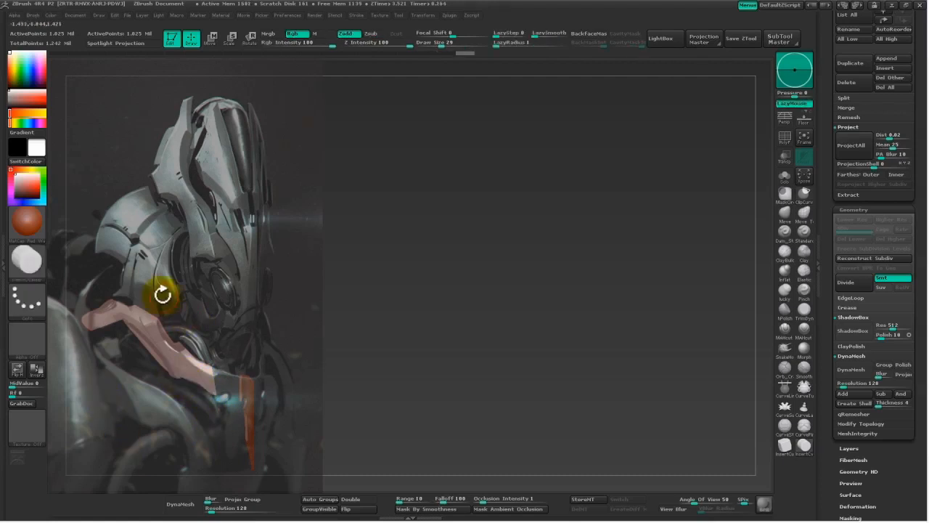
# Clip the strut's middle upper edge into a concave curve following the reference.
pyautogui.keyDown('ctrl'); pyautogui.keyDown('shift'); pyautogui.moveTo(158, 300); pyautogui.dragTo(162, 329); pyautogui.keyUp('shift'); pyautogui.keyUp('ctrl')
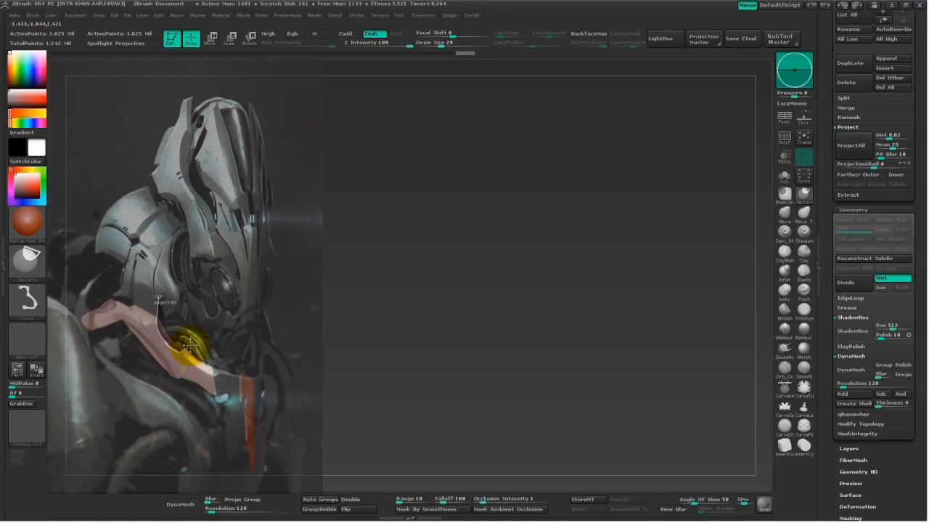
pyautogui.keyDown('ctrl'); pyautogui.keyDown('shift'); pyautogui.moveTo(196, 351); pyautogui.dragTo(198, 360); pyautogui.keyUp('shift'); pyautogui.keyUp('ctrl')
pyautogui.hotkey('ctrl', 'shift')
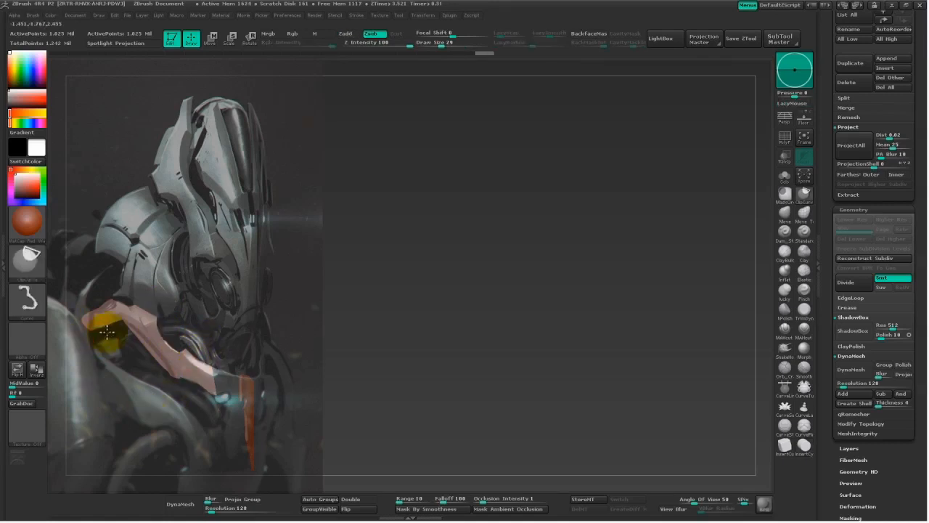
# Clip the strut's rear end with Clip Curve, undoing and redrawing the cut to fit the reference.
pyautogui.keyDown('ctrl'); pyautogui.keyDown('shift'); pyautogui.moveTo(98, 325); pyautogui.dragTo(82, 362); pyautogui.keyUp('shift'); pyautogui.keyUp('ctrl')
pyautogui.hotkey('ctrl', 'z')
pyautogui.keyDown('ctrl'); pyautogui.keyDown('shift'); pyautogui.moveTo(99, 325); pyautogui.dragTo(58, 408); pyautogui.keyUp('shift'); pyautogui.keyUp('ctrl')
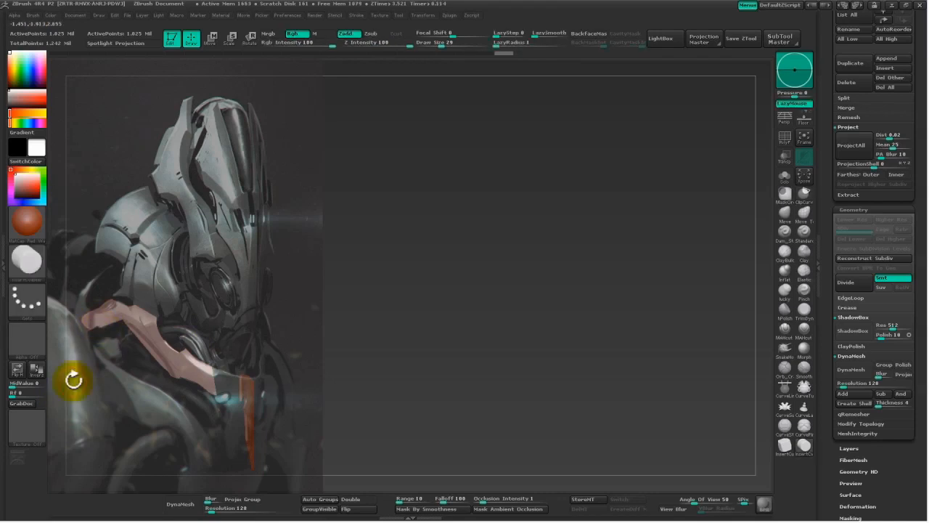
pyautogui.keyDown('ctrl'); pyautogui.keyDown('shift'); pyautogui.moveTo(88, 342); pyautogui.dragTo(98, 285); pyautogui.keyUp('shift'); pyautogui.keyUp('ctrl')
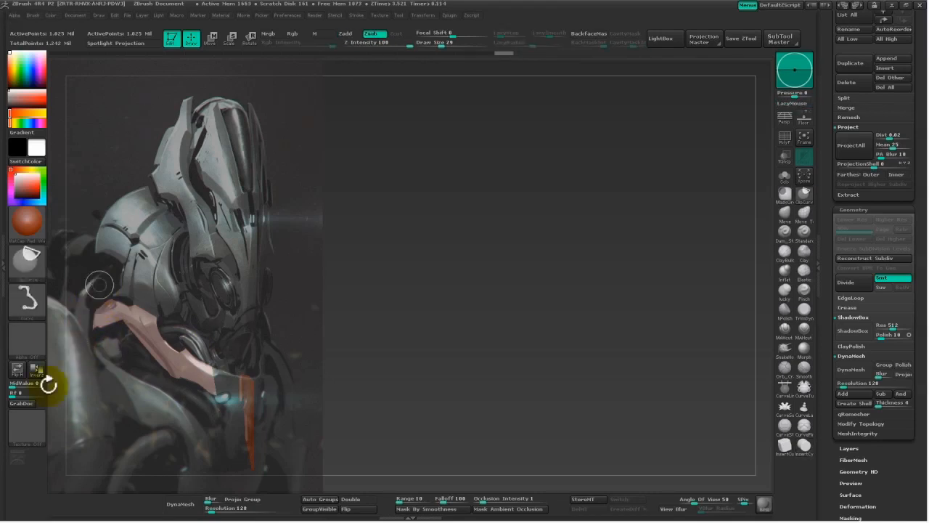
# Carve a concave curve into the strut's upper rear edge with the ClipCircleCenter brush.
pyautogui.keyDown('ctrl'); pyautogui.keyDown('shift'); pyautogui.click(803, 201); pyautogui.keyUp('shift'); pyautogui.keyUp('ctrl')
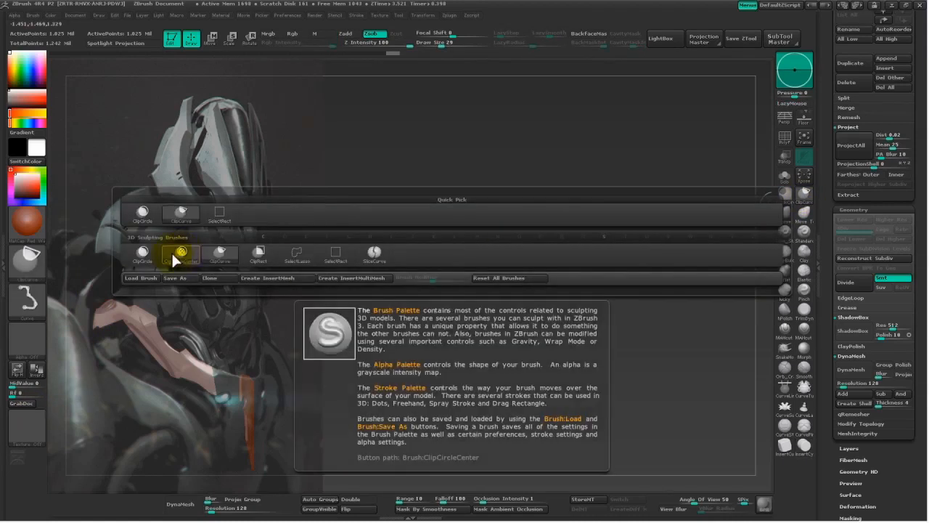
pyautogui.click(183, 256)
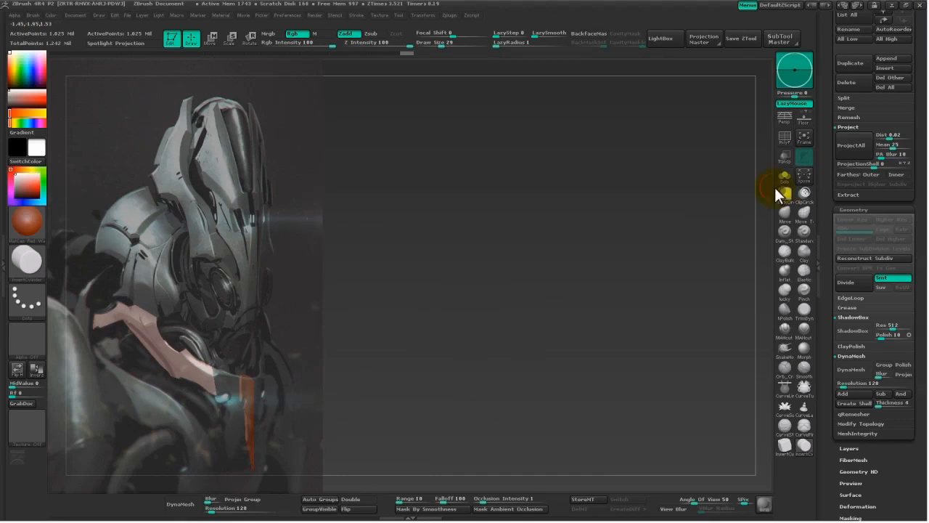
pyautogui.keyDown('alt'); pyautogui.moveTo(495, 316); pyautogui.dragTo(679, 266); pyautogui.keyUp('alt')
pyautogui.moveTo(679, 266)
pyautogui.mouseDown()
pyautogui.moveTo(619, 315)
pyautogui.moveTo(687, 261)
pyautogui.moveTo(647, 278)
pyautogui.moveTo(671, 312)
pyautogui.mouseUp()
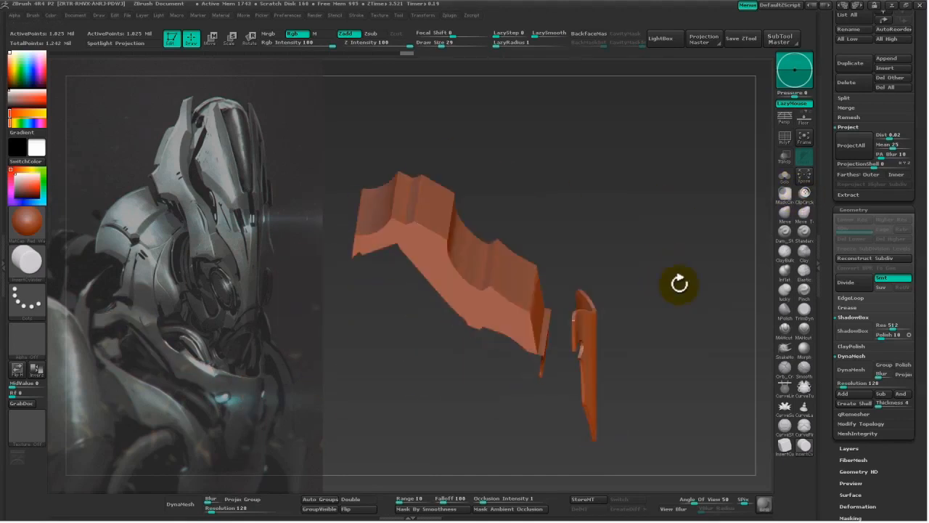
# Switch back to Clip Curve and trim the strut's front end in the side view.
pyautogui.keyDown('ctrl'); pyautogui.keyDown('shift'); pyautogui.click(804, 193); pyautogui.keyUp('shift'); pyautogui.keyUp('ctrl')
pyautogui.keyDown('ctrl'); pyautogui.keyDown('shift'); pyautogui.click(214, 257); pyautogui.keyUp('shift'); pyautogui.keyUp('ctrl')
pyautogui.keyDown('shift'); pyautogui.moveTo(406, 389); pyautogui.dragTo(369, 373); pyautogui.keyUp('shift')
pyautogui.keyDown('ctrl'); pyautogui.keyDown('shift'); pyautogui.moveTo(573, 308); pyautogui.dragTo(520, 392); pyautogui.keyUp('shift'); pyautogui.keyUp('ctrl')
# Trim the strut's lower front corner with Clip Curve, undoing the first cut and clipping it again.
pyautogui.keyDown('alt'); pyautogui.moveTo(738, 307); pyautogui.dragTo(677, 318); pyautogui.keyUp('alt')
pyautogui.keyDown('alt'); pyautogui.moveTo(399, 326); pyautogui.dragTo(193, 206); pyautogui.keyUp('alt')
pyautogui.keyDown('ctrl'); pyautogui.keyDown('shift'); pyautogui.moveTo(576, 315); pyautogui.dragTo(488, 320); pyautogui.keyUp('shift'); pyautogui.keyUp('ctrl')
pyautogui.moveTo(442, 367); pyautogui.dragTo(438, 367)
pyautogui.hotkey('ctrl', 'z')
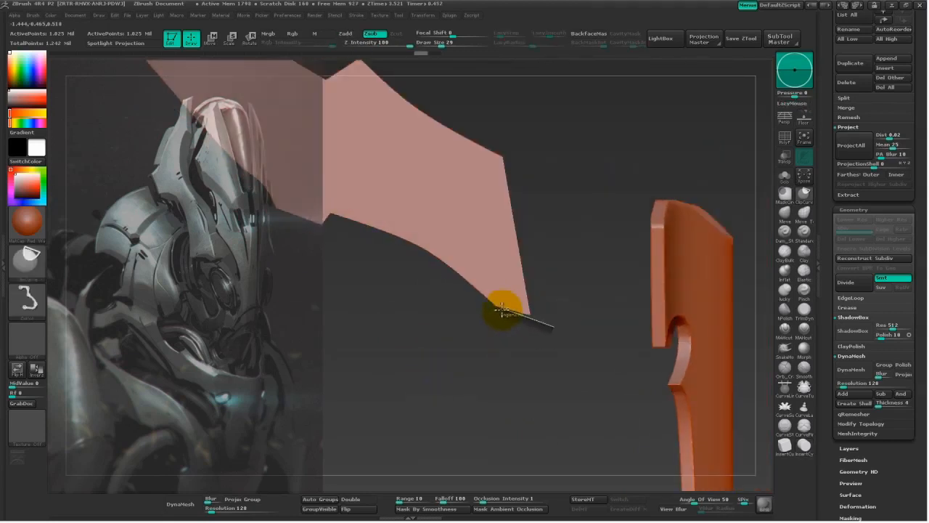
pyautogui.keyDown('ctrl'); pyautogui.keyDown('shift'); pyautogui.moveTo(465, 295); pyautogui.dragTo(464, 296); pyautogui.keyUp('shift'); pyautogui.keyUp('ctrl')
pyautogui.moveTo(437, 344); pyautogui.dragTo(506, 307)
# Clip the strut's width from the front and above to leave a thin plate on one side.
pyautogui.moveTo(541, 268)
pyautogui.keyDown('ctrl'); pyautogui.keyDown('shift'); pyautogui.mouseDown()
pyautogui.moveTo(561, 377)
pyautogui.moveTo(538, 367)
pyautogui.mouseUp(); pyautogui.keyUp('shift'); pyautogui.keyUp('ctrl')
pyautogui.moveTo(540, 369)
pyautogui.mouseDown()
pyautogui.moveTo(550, 375)
pyautogui.moveTo(442, 370)
pyautogui.moveTo(559, 375)
pyautogui.moveTo(454, 308)
pyautogui.moveTo(446, 394)
pyautogui.moveTo(429, 349)
pyautogui.moveTo(585, 220)
pyautogui.moveTo(549, 220)
pyautogui.moveTo(573, 315)
pyautogui.moveTo(474, 455)
pyautogui.moveTo(479, 438)
pyautogui.moveTo(413, 390)
pyautogui.moveTo(431, 135)
pyautogui.moveTo(432, 374)
pyautogui.mouseUp()
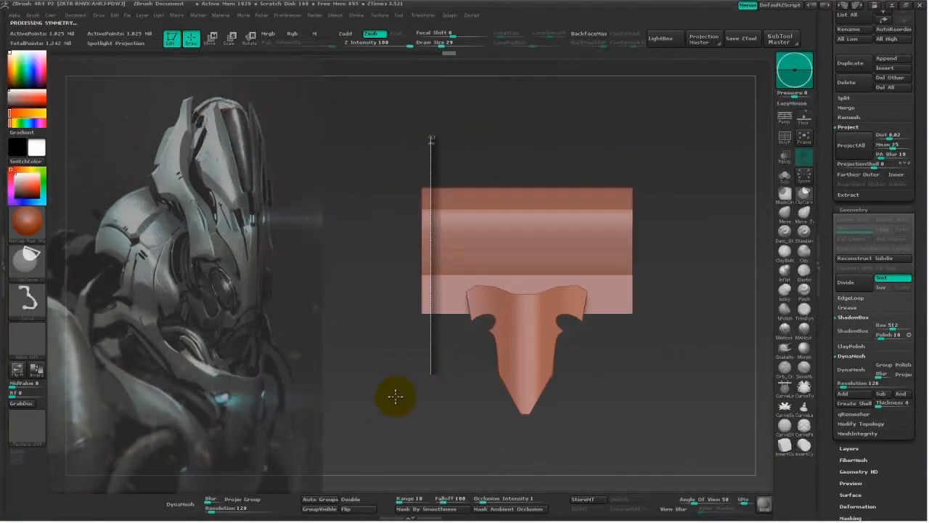
pyautogui.moveTo(390, 402)
pyautogui.keyDown('ctrl'); pyautogui.keyDown('shift'); pyautogui.mouseDown()
pyautogui.moveTo(415, 387)
pyautogui.moveTo(413, 397)
pyautogui.mouseUp(); pyautogui.keyUp('shift'); pyautogui.keyUp('ctrl')
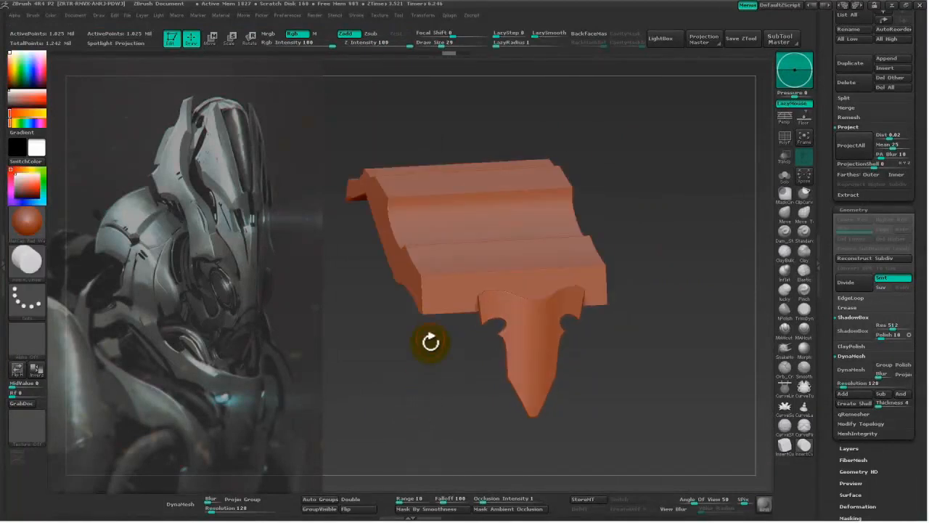
pyautogui.moveTo(436, 330); pyautogui.dragTo(530, 149)
pyautogui.moveTo(429, 112)
pyautogui.keyDown('ctrl'); pyautogui.keyDown('shift'); pyautogui.mouseDown()
pyautogui.moveTo(430, 397)
pyautogui.moveTo(400, 414)
pyautogui.moveTo(446, 419)
pyautogui.moveTo(423, 394)
pyautogui.moveTo(414, 421)
pyautogui.mouseUp(); pyautogui.keyUp('shift'); pyautogui.keyUp('ctrl')
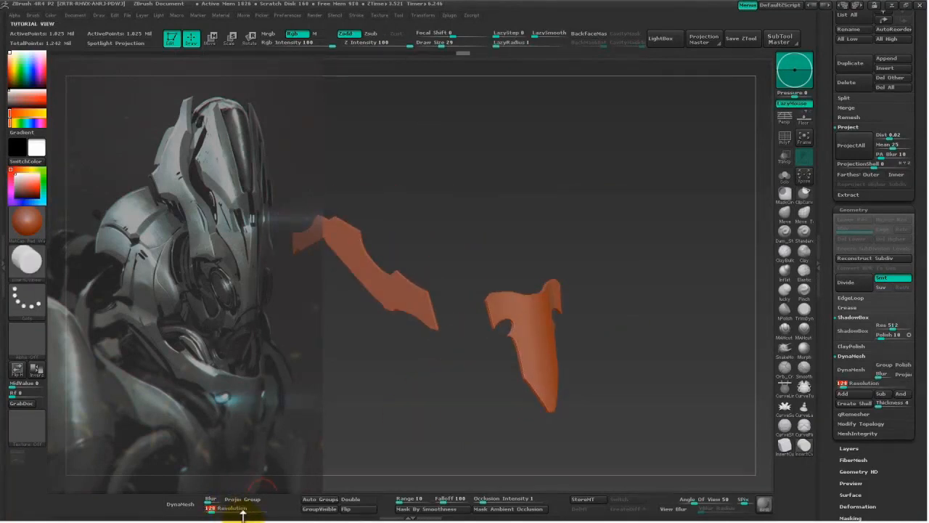
# DynaMesh the thin strut at a resolution of 512.
pyautogui.moveTo(239, 512); pyautogui.dragTo(217, 508)
pyautogui.click(180, 504)
pyautogui.moveTo(385, 368)
pyautogui.mouseDown()
pyautogui.moveTo(415, 411)
pyautogui.moveTo(419, 363)
pyautogui.moveTo(513, 464)
pyautogui.moveTo(562, 475)
pyautogui.moveTo(454, 243)
pyautogui.mouseUp()
pyautogui.moveTo(453, 243)
pyautogui.keyDown('ctrl'); pyautogui.keyDown('shift'); pyautogui.mouseDown()
pyautogui.moveTo(435, 206)
pyautogui.moveTo(421, 254)
pyautogui.mouseUp(); pyautogui.keyUp('shift'); pyautogui.keyUp('ctrl')
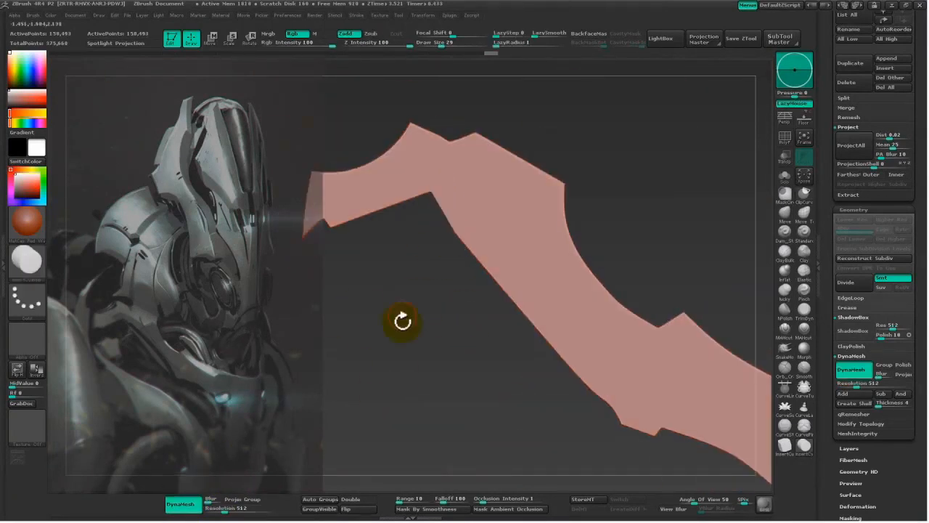
# Bow the strut's middle slightly outward with Transpose Move in the top view.
pyautogui.moveTo(389, 342)
pyautogui.mouseDown()
pyautogui.moveTo(426, 334)
pyautogui.moveTo(529, 229)
pyautogui.moveTo(655, 207)
pyautogui.moveTo(583, 249)
pyautogui.moveTo(595, 198)
pyautogui.moveTo(571, 273)
pyautogui.moveTo(583, 256)
pyautogui.mouseUp()
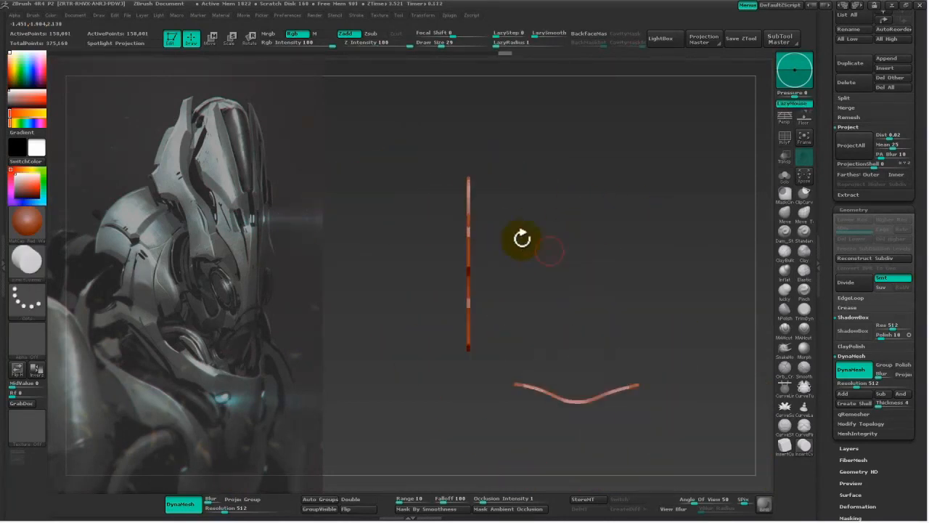
pyautogui.press('w')
pyautogui.moveTo(471, 178); pyautogui.dragTo(471, 481)
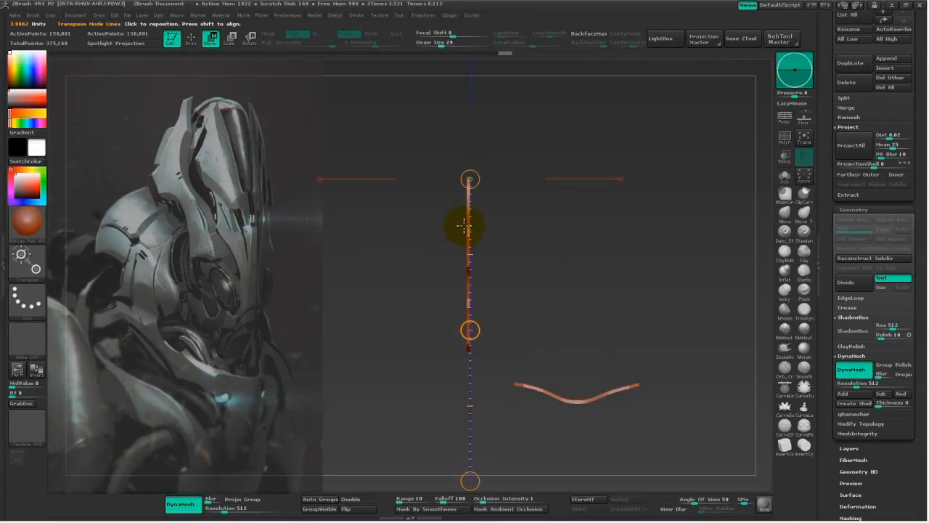
pyautogui.moveTo(470, 178); pyautogui.dragTo(468, 364)
pyautogui.moveTo(468, 271); pyautogui.dragTo(463, 273)
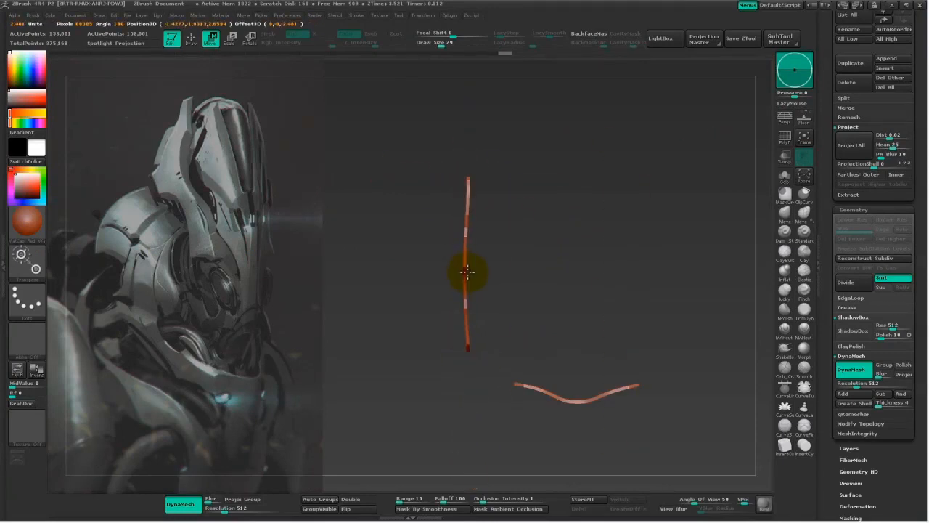
# Bend the strut's front section inward toward the plate with Transpose Move.
pyautogui.keyDown('shift'); pyautogui.moveTo(476, 366); pyautogui.dragTo(480, 463); pyautogui.keyUp('shift')
pyautogui.moveTo(468, 323); pyautogui.dragTo(466, 328)
pyautogui.moveTo(531, 305); pyautogui.dragTo(487, 358)
pyautogui.moveTo(464, 280); pyautogui.dragTo(483, 413)
pyautogui.moveTo(474, 351); pyautogui.dragTo(480, 351)
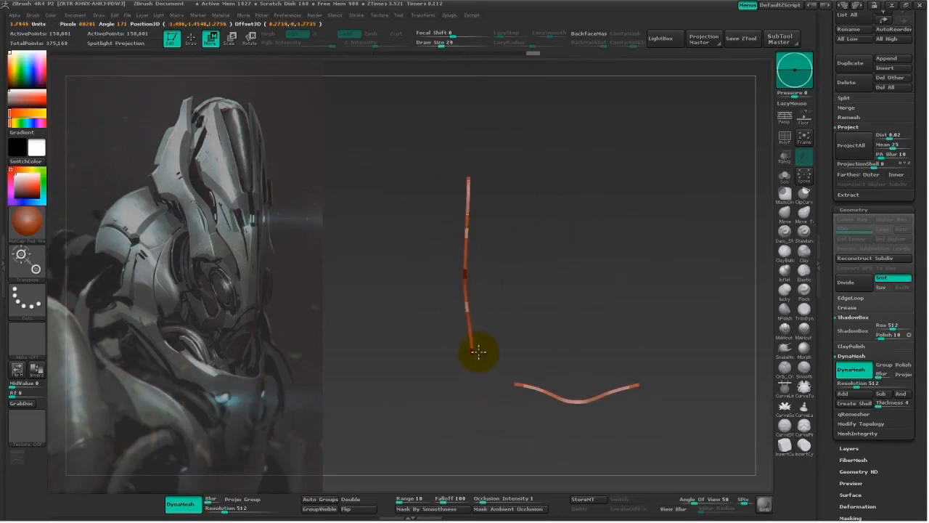
pyautogui.moveTo(465, 289); pyautogui.dragTo(473, 363)
# Shift and rotate the strut in the front view to fit it along the plate's side edge.
pyautogui.moveTo(503, 314)
pyautogui.mouseDown()
pyautogui.moveTo(624, 247)
pyautogui.moveTo(574, 303)
pyautogui.moveTo(609, 250)
pyautogui.moveTo(622, 254)
pyautogui.moveTo(491, 327)
pyautogui.moveTo(550, 322)
pyautogui.moveTo(571, 307)
pyautogui.mouseUp()
pyautogui.moveTo(476, 368)
pyautogui.keyDown('shift'); pyautogui.mouseDown()
pyautogui.moveTo(379, 368)
pyautogui.moveTo(431, 369)
pyautogui.mouseUp(); pyautogui.keyUp('shift')
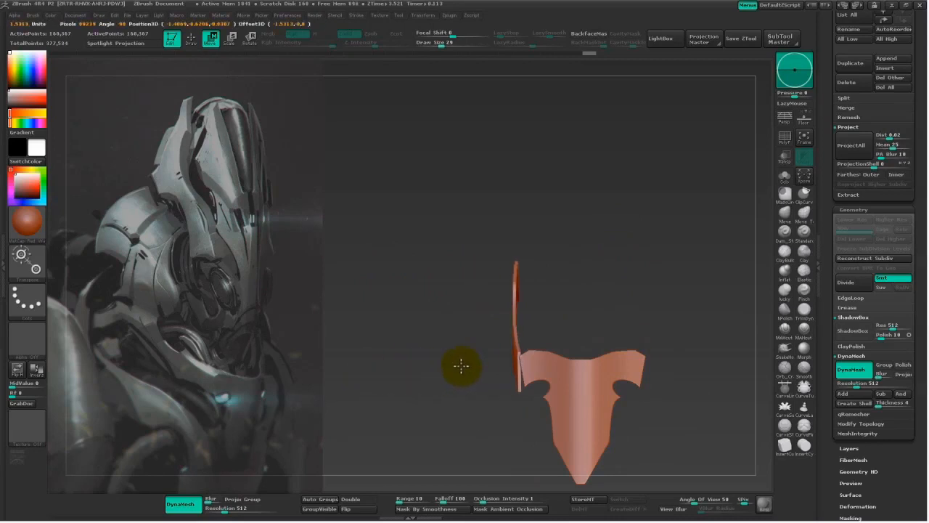
pyautogui.press('r')
pyautogui.moveTo(356, 368)
pyautogui.mouseDown()
pyautogui.moveTo(356, 385)
pyautogui.moveTo(357, 377)
pyautogui.mouseUp()
pyautogui.press('w')
pyautogui.moveTo(418, 368); pyautogui.dragTo(421, 373)
# Reposition the strut's front end and adjust its rotation to meet the plate.
pyautogui.moveTo(459, 419); pyautogui.dragTo(575, 299)
pyautogui.moveTo(470, 296); pyautogui.dragTo(529, 248)
pyautogui.press('r')
pyautogui.moveTo(530, 247); pyautogui.dragTo(531, 250)
pyautogui.moveTo(572, 289); pyautogui.dragTo(577, 313)
# Select the curved plate, rotate it slightly and move it against the strut's front end.
pyautogui.keyDown('alt'); pyautogui.click(491, 305); pyautogui.keyUp('alt')
pyautogui.moveTo(572, 241); pyautogui.dragTo(579, 255)
pyautogui.press('w')
pyautogui.moveTo(524, 251)
pyautogui.mouseDown()
pyautogui.moveTo(566, 326)
pyautogui.moveTo(589, 336)
pyautogui.moveTo(623, 313)
pyautogui.mouseUp()
# Reshape the plate's side edge with the Move brush at varying sizes to follow the strut's front end.
pyautogui.press('q')
pyautogui.click(788, 215)
pyautogui.press('space')
pyautogui.moveTo(477, 259)
pyautogui.mouseDown()
pyautogui.moveTo(510, 258)
pyautogui.moveTo(469, 229)
pyautogui.moveTo(614, 236)
pyautogui.moveTo(448, 313)
pyautogui.moveTo(457, 318)
pyautogui.mouseUp()
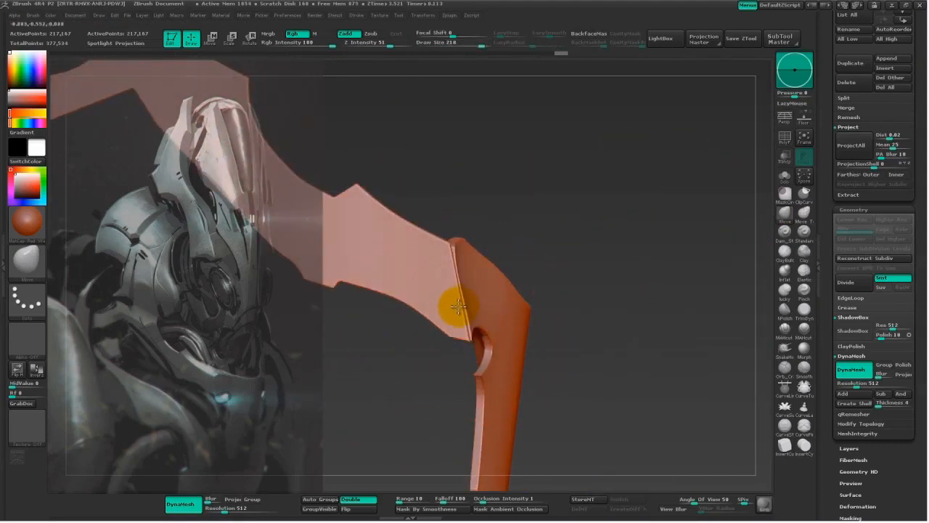
pyautogui.press('space')
pyautogui.moveTo(461, 278); pyautogui.dragTo(453, 278)
pyautogui.press('space')
pyautogui.moveTo(472, 319); pyautogui.dragTo(458, 319)
pyautogui.press('space')
pyautogui.moveTo(452, 241); pyautogui.dragTo(454, 242)
pyautogui.press('space')
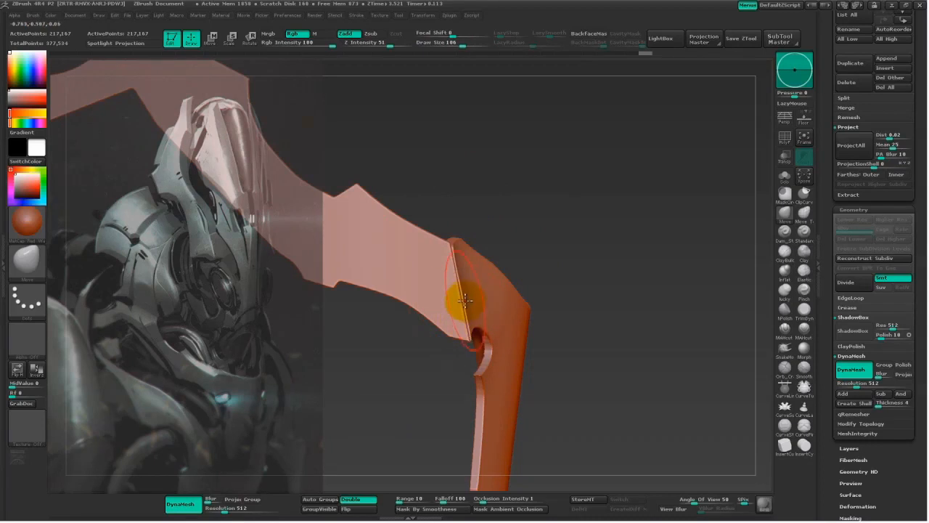
# Fit the strut's lower front corner to the plate's edge using the Move brush at size 256.
pyautogui.moveTo(468, 333)
pyautogui.mouseDown()
pyautogui.moveTo(595, 278)
pyautogui.moveTo(670, 336)
pyautogui.moveTo(684, 385)
pyautogui.moveTo(441, 373)
pyautogui.moveTo(416, 389)
pyautogui.moveTo(468, 343)
pyautogui.moveTo(417, 388)
pyautogui.mouseUp()
pyautogui.press('space')
pyautogui.moveTo(468, 333)
pyautogui.mouseDown()
pyautogui.moveTo(504, 332)
pyautogui.moveTo(463, 368)
pyautogui.moveTo(489, 361)
pyautogui.moveTo(463, 339)
pyautogui.mouseUp()
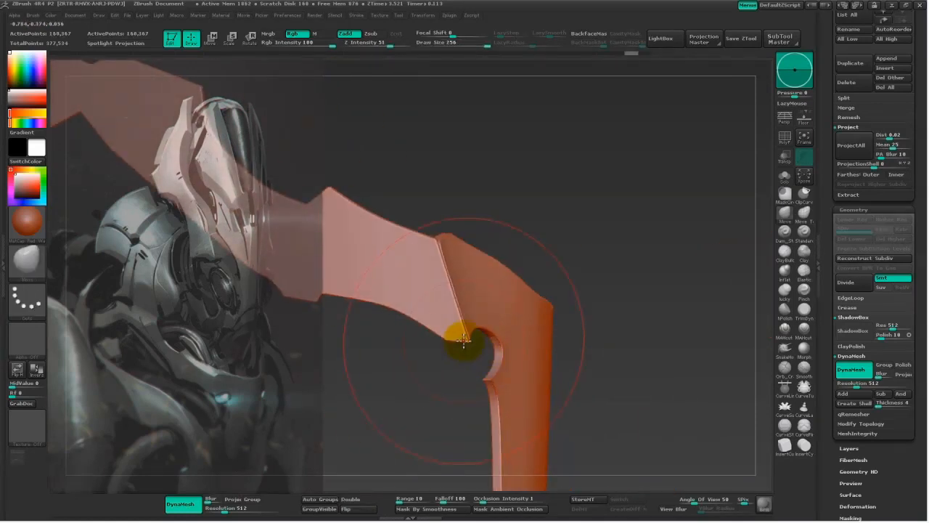
pyautogui.moveTo(557, 321); pyautogui.dragTo(468, 403)
pyautogui.moveTo(498, 334)
pyautogui.keyDown('ctrl'); pyautogui.keyDown('shift'); pyautogui.mouseDown()
pyautogui.moveTo(451, 375)
pyautogui.moveTo(423, 379)
pyautogui.mouseUp(); pyautogui.keyUp('shift'); pyautogui.keyUp('ctrl')
# Turn on BackfaceMask and flatten the strut and plate surfaces around their joint with the hPolish brush.
pyautogui.moveTo(423, 417)
pyautogui.keyDown('alt'); pyautogui.mouseDown()
pyautogui.moveTo(402, 411)
pyautogui.moveTo(645, 297)
pyautogui.moveTo(407, 371)
pyautogui.moveTo(726, 406)
pyautogui.moveTo(737, 395)
pyautogui.mouseUp(); pyautogui.keyUp('alt')
pyautogui.click(786, 312)
pyautogui.click(585, 34)
pyautogui.press('space')
pyautogui.moveTo(614, 278); pyautogui.dragTo(591, 284)
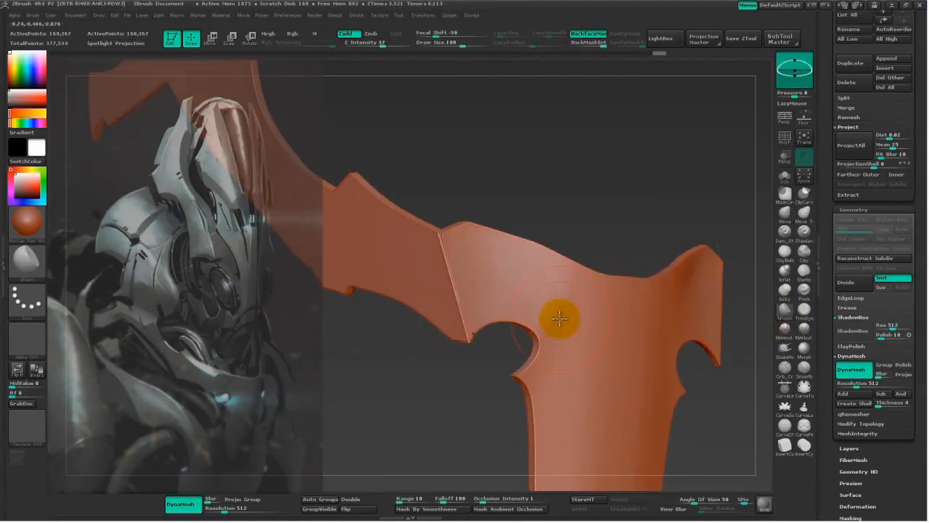
pyautogui.moveTo(602, 233); pyautogui.dragTo(452, 332)
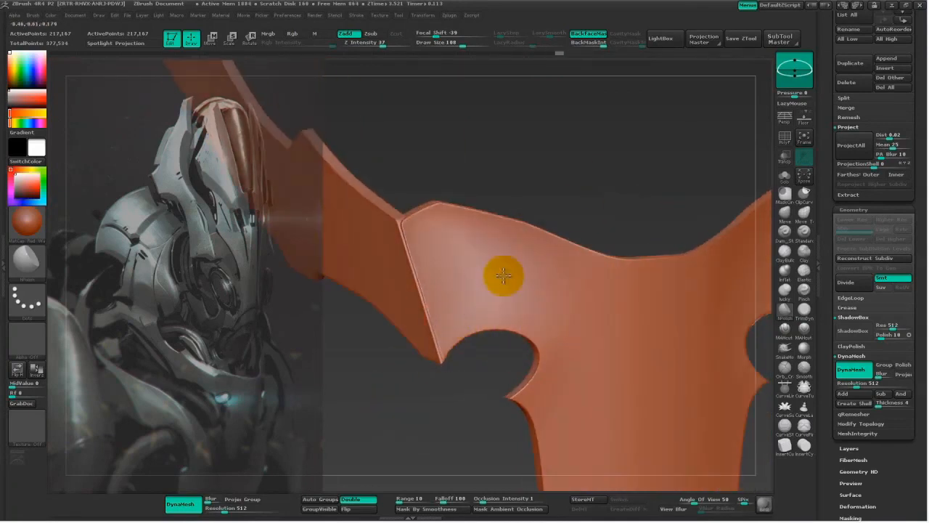
pyautogui.moveTo(550, 165); pyautogui.dragTo(385, 413)
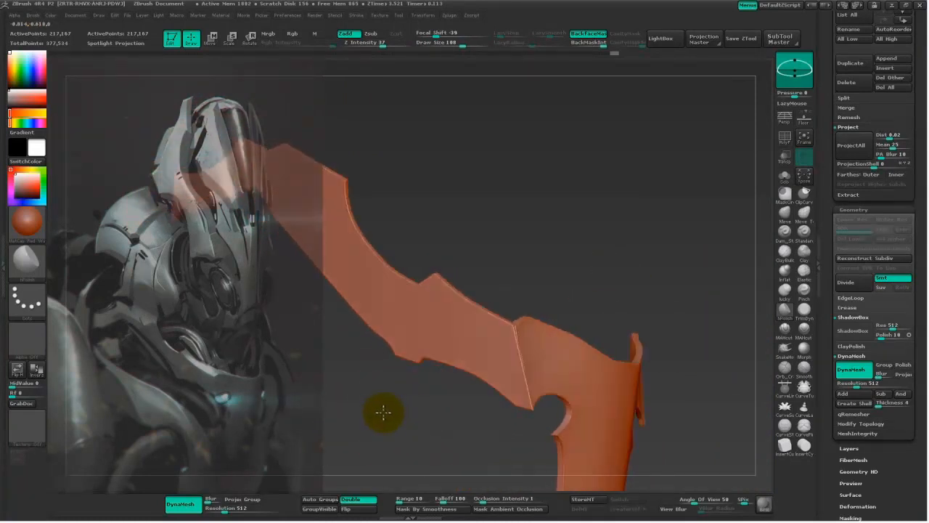
# Mask the strut with the MaskCurve brush, leaving the strip along its raised upper front edge unmasked.
pyautogui.press('space')
pyautogui.moveTo(494, 254)
pyautogui.mouseDown()
pyautogui.moveTo(445, 269)
pyautogui.moveTo(570, 242)
pyautogui.mouseUp()
pyautogui.hotkey('ctrl', 'shift', 'b')
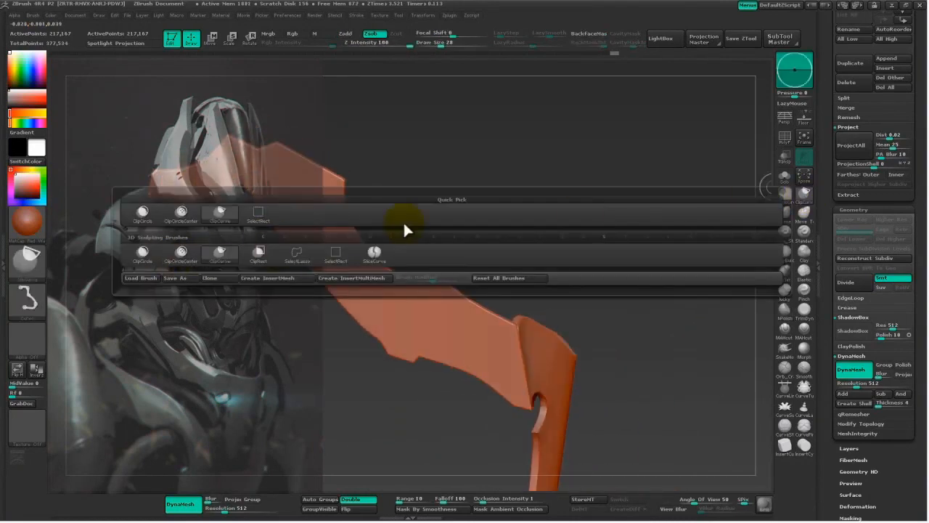
pyautogui.keyDown('ctrl'); pyautogui.click(784, 194); pyautogui.keyUp('ctrl')
pyautogui.keyDown('ctrl'); pyautogui.click(196, 254); pyautogui.keyUp('ctrl')
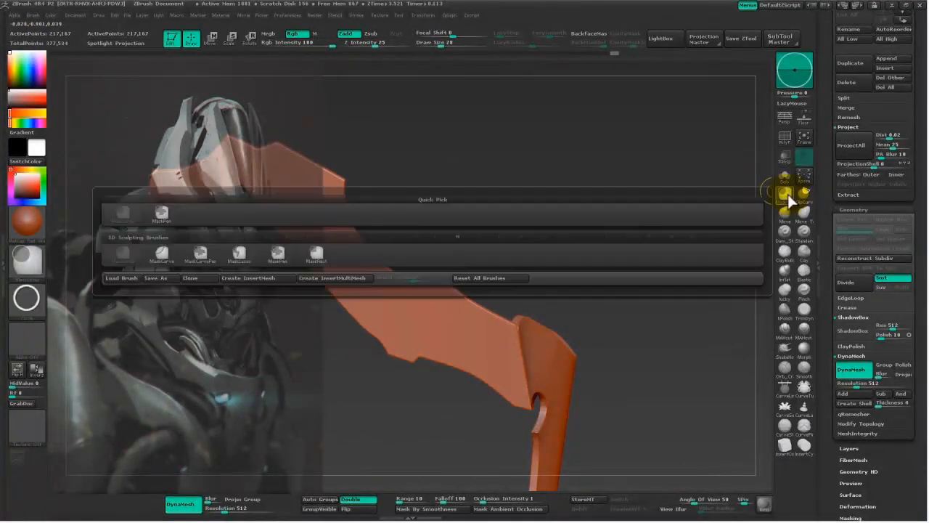
pyautogui.keyDown('ctrl'); pyautogui.click(785, 194); pyautogui.keyUp('ctrl')
pyautogui.keyDown('ctrl'); pyautogui.click(160, 256); pyautogui.keyUp('ctrl')
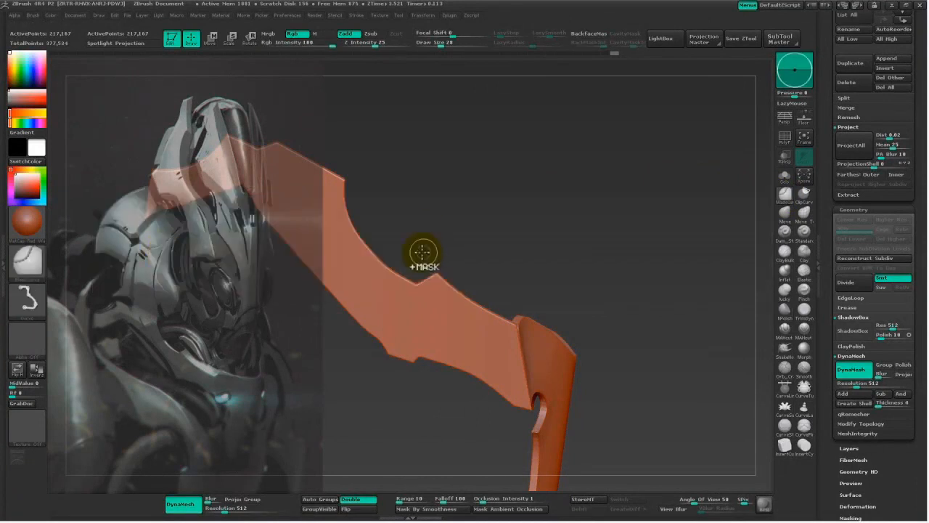
pyautogui.keyDown('ctrl'); pyautogui.moveTo(456, 306); pyautogui.dragTo(491, 325); pyautogui.keyUp('ctrl')
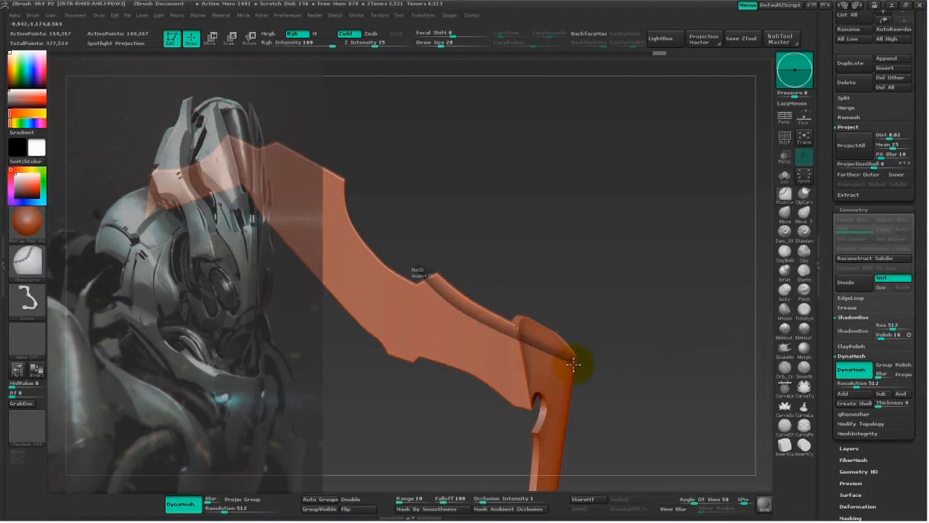
# Pull the unmasked upper strip outward from the strut's face with Transpose Move.
pyautogui.moveTo(668, 375)
pyautogui.mouseDown()
pyautogui.moveTo(394, 394)
pyautogui.moveTo(421, 405)
pyautogui.moveTo(530, 331)
pyautogui.moveTo(466, 327)
pyautogui.moveTo(510, 288)
pyautogui.mouseUp()
pyautogui.press('w')
pyautogui.moveTo(581, 269)
pyautogui.mouseDown()
pyautogui.moveTo(660, 266)
pyautogui.moveTo(655, 274)
pyautogui.moveTo(693, 285)
pyautogui.mouseUp()
pyautogui.moveTo(484, 321)
pyautogui.mouseDown()
pyautogui.moveTo(524, 259)
pyautogui.moveTo(684, 255)
pyautogui.moveTo(580, 275)
pyautogui.moveTo(515, 394)
pyautogui.moveTo(433, 428)
pyautogui.moveTo(485, 423)
pyautogui.moveTo(605, 380)
pyautogui.moveTo(667, 387)
pyautogui.moveTo(538, 442)
pyautogui.moveTo(666, 301)
pyautogui.moveTo(576, 322)
pyautogui.moveTo(535, 386)
pyautogui.moveTo(601, 240)
pyautogui.moveTo(685, 141)
pyautogui.moveTo(570, 235)
pyautogui.moveTo(467, 270)
pyautogui.moveTo(459, 221)
pyautogui.mouseUp()
# Rotate the pulled-out strip and readjust its offset from the strut.
pyautogui.press('r')
pyautogui.moveTo(555, 247)
pyautogui.mouseDown()
pyautogui.moveTo(600, 189)
pyautogui.moveTo(566, 207)
pyautogui.mouseUp()
pyautogui.moveTo(389, 344); pyautogui.dragTo(549, 222)
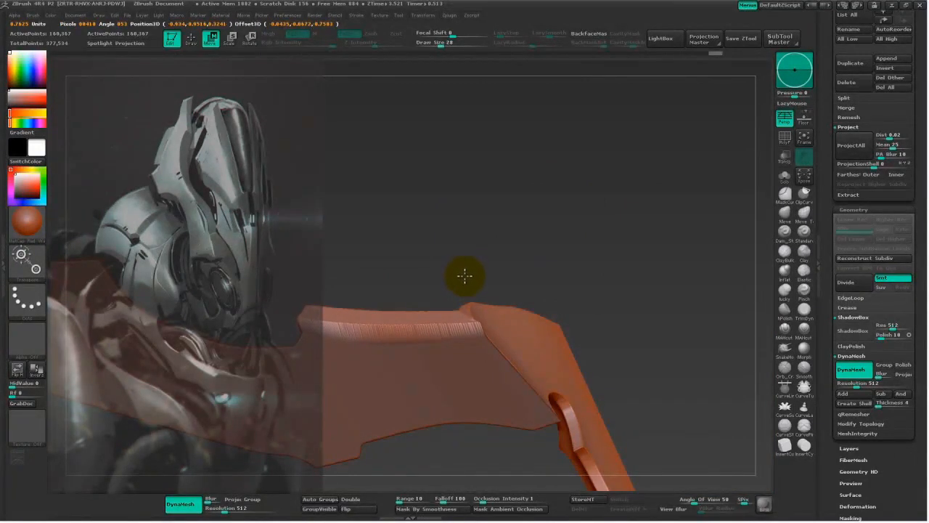
pyautogui.moveTo(463, 275); pyautogui.dragTo(472, 301)
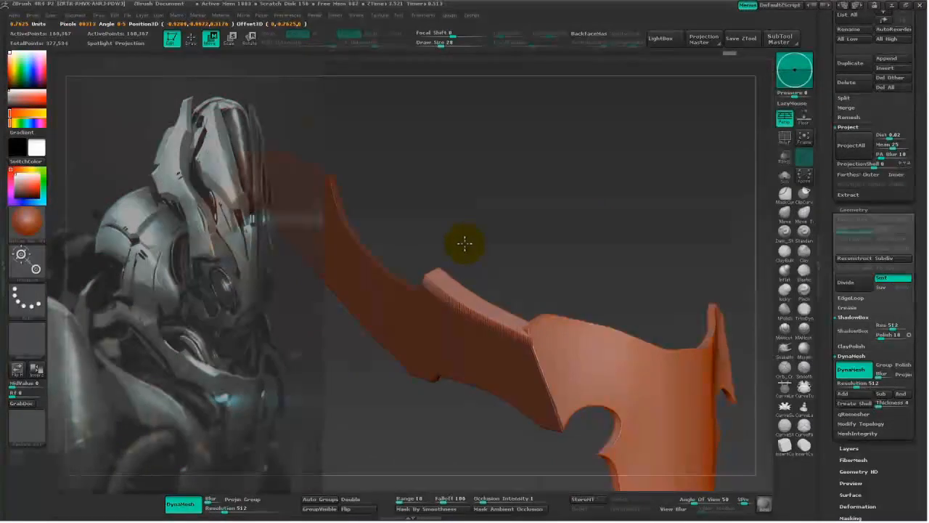
# Tilt the pulled-out strip along the strut's upper edge with Transpose Rotate, then place a Transpose Move line across it.
pyautogui.press('r')
pyautogui.moveTo(485, 229); pyautogui.dragTo(539, 289)
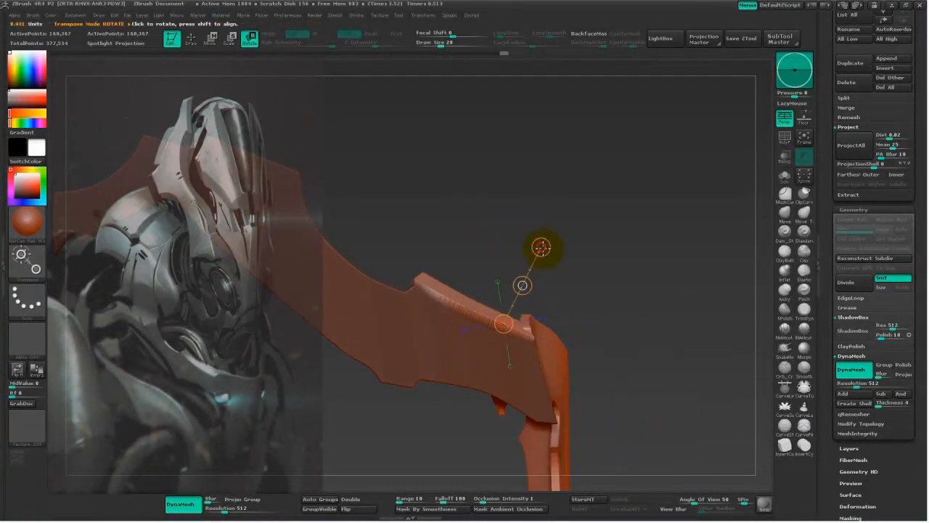
pyautogui.moveTo(540, 243); pyautogui.dragTo(639, 251)
pyautogui.press('w')
pyautogui.click(531, 297)
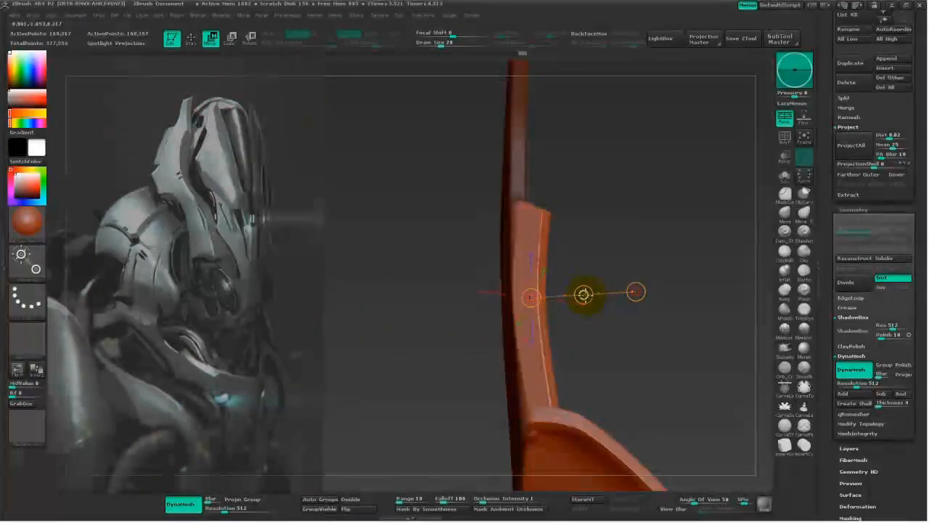
# Bend the raised strip to follow the strut's curve with the Move brush at Draw Size 225.
pyautogui.press('q')
pyautogui.press('space')
pyautogui.moveTo(547, 212)
pyautogui.mouseDown()
pyautogui.moveTo(556, 208)
pyautogui.moveTo(551, 188)
pyautogui.mouseUp()
pyautogui.moveTo(562, 163)
pyautogui.mouseDown()
pyautogui.moveTo(607, 187)
pyautogui.moveTo(597, 228)
pyautogui.moveTo(699, 210)
pyautogui.moveTo(587, 201)
pyautogui.moveTo(637, 186)
pyautogui.moveTo(598, 194)
pyautogui.moveTo(617, 249)
pyautogui.moveTo(632, 249)
pyautogui.moveTo(548, 311)
pyautogui.mouseUp()
pyautogui.press('space')
pyautogui.moveTo(480, 333)
pyautogui.mouseDown()
pyautogui.moveTo(492, 332)
pyautogui.moveTo(471, 362)
pyautogui.mouseUp()
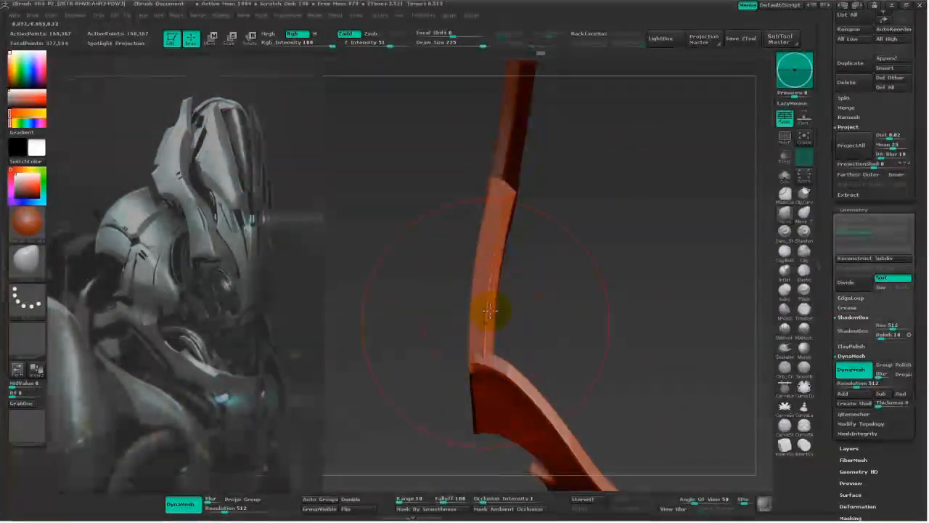
# Trim the outer side of the strut and raised strip straight with the ClipCurve brush.
pyautogui.moveTo(578, 238)
pyautogui.mouseDown()
pyautogui.moveTo(684, 220)
pyautogui.moveTo(552, 309)
pyautogui.mouseUp()
pyautogui.keyDown('ctrl'); pyautogui.keyDown('shift'); pyautogui.moveTo(459, 435); pyautogui.dragTo(454, 223); pyautogui.keyUp('shift'); pyautogui.keyUp('ctrl')
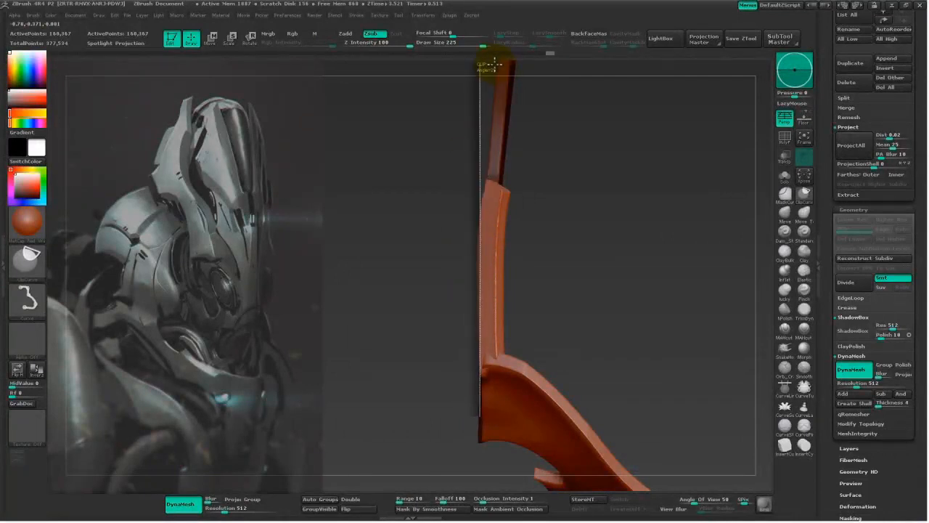
pyautogui.keyDown('ctrl'); pyautogui.keyDown('shift'); pyautogui.moveTo(487, 71); pyautogui.dragTo(486, 69); pyautogui.keyUp('shift'); pyautogui.keyUp('ctrl')
pyautogui.moveTo(564, 170)
pyautogui.mouseDown()
pyautogui.moveTo(669, 224)
pyautogui.moveTo(573, 209)
pyautogui.mouseUp()
# Adjust the side of the strip near its upper end with the Move brush at Draw Size 99 and a short clip curve.
pyautogui.press('s')
pyautogui.click(463, 186)
pyautogui.moveTo(452, 216); pyautogui.dragTo(468, 225)
pyautogui.keyDown('ctrl'); pyautogui.keyDown('shift'); pyautogui.moveTo(469, 225); pyautogui.dragTo(491, 143); pyautogui.keyUp('shift'); pyautogui.keyUp('ctrl')
pyautogui.moveTo(573, 203)
pyautogui.mouseDown()
pyautogui.moveTo(616, 232)
pyautogui.moveTo(667, 290)
pyautogui.moveTo(617, 394)
pyautogui.moveTo(675, 380)
pyautogui.moveTo(554, 404)
pyautogui.moveTo(539, 389)
pyautogui.moveTo(726, 240)
pyautogui.mouseUp()
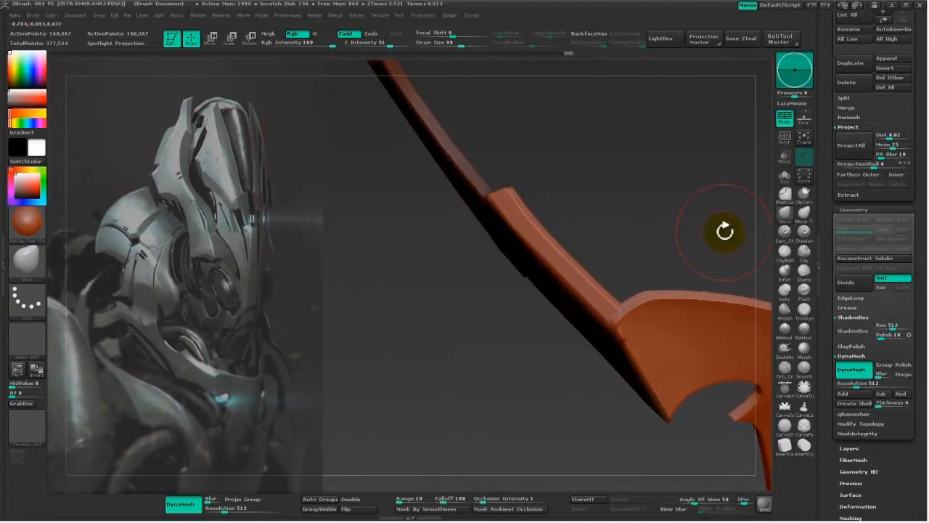
# Pull the lower end of the raised strip toward the plate joint with the Move brush at Draw Size 151.
pyautogui.press('space')
pyautogui.moveTo(624, 303); pyautogui.dragTo(630, 301)
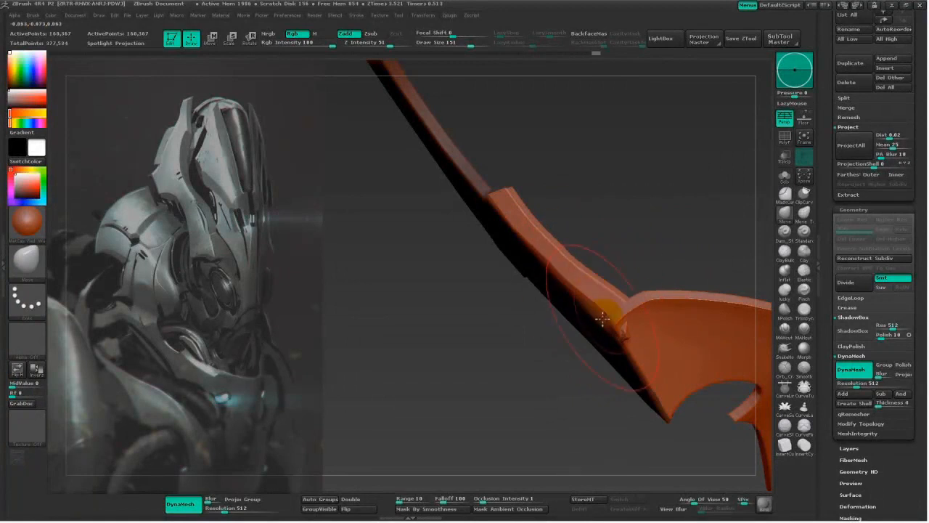
pyautogui.moveTo(569, 336); pyautogui.dragTo(601, 311)
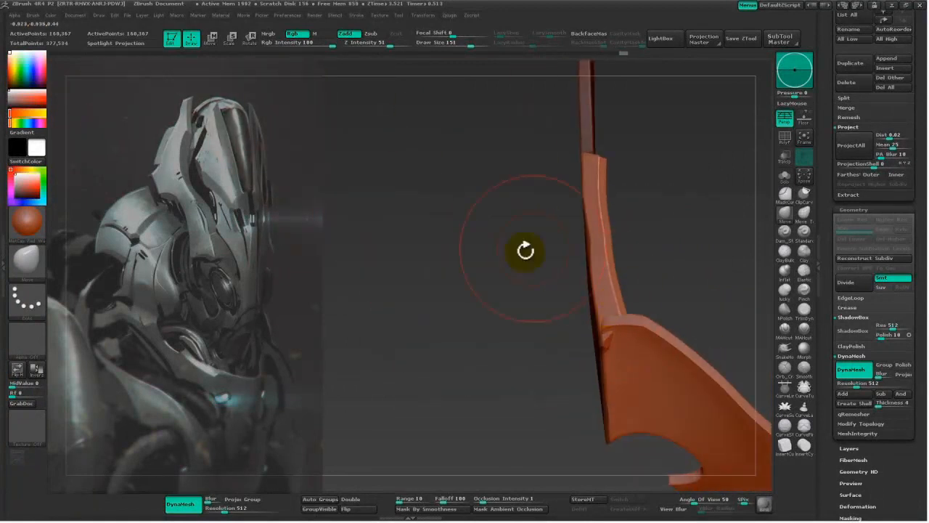
pyautogui.moveTo(603, 262); pyautogui.dragTo(533, 321)
# Even out the middle of the raised strip with the Move brush at Draw Size 113.
pyautogui.press('space')
pyautogui.moveTo(559, 213); pyautogui.dragTo(567, 210)
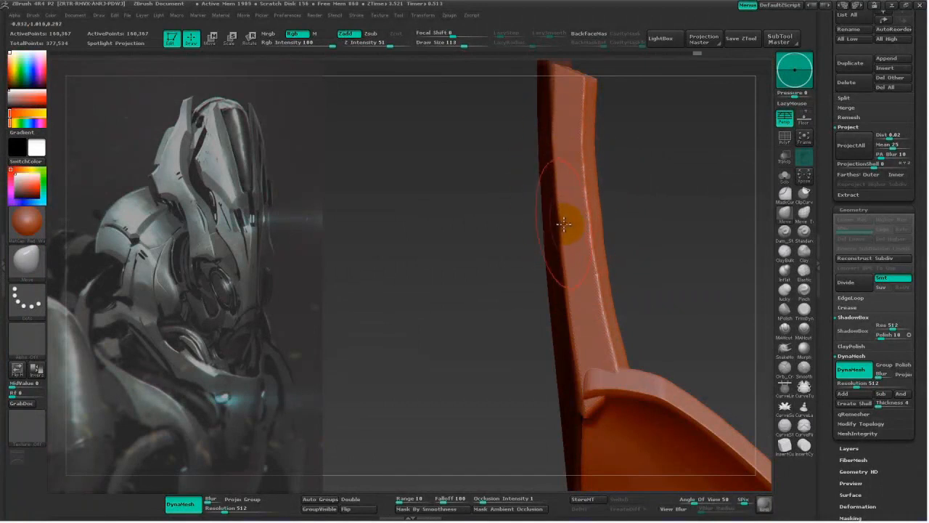
pyautogui.moveTo(588, 153); pyautogui.dragTo(612, 221)
# Clip the upper end of the raised strip with a curved ClipCurve cut and update the DynaMesh.
pyautogui.moveTo(689, 267); pyautogui.dragTo(598, 216)
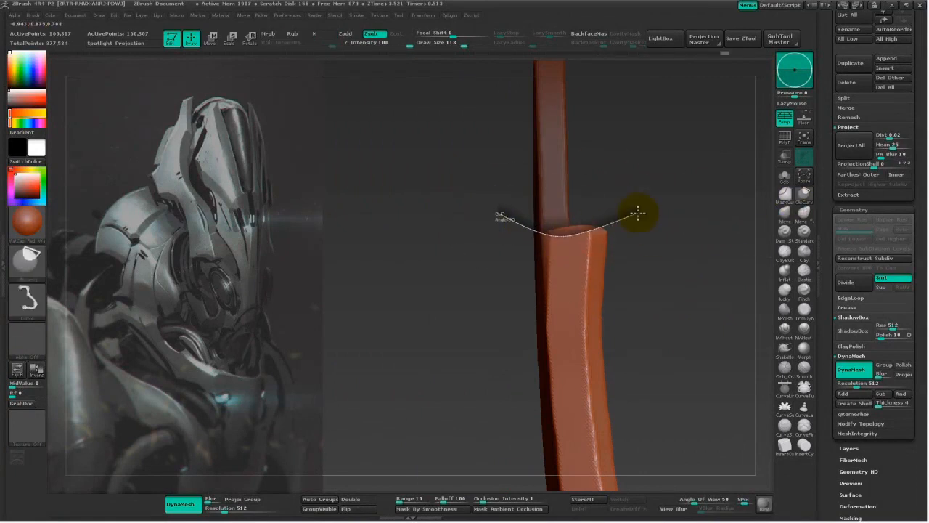
pyautogui.moveTo(645, 208)
pyautogui.mouseDown()
pyautogui.moveTo(491, 274)
pyautogui.moveTo(434, 371)
pyautogui.moveTo(379, 386)
pyautogui.moveTo(371, 378)
pyautogui.moveTo(409, 309)
pyautogui.moveTo(650, 178)
pyautogui.moveTo(639, 195)
pyautogui.mouseUp()
pyautogui.keyDown('ctrl'); pyautogui.moveTo(636, 193); pyautogui.dragTo(659, 387); pyautogui.keyUp('ctrl')
# Flatten the strut face just below the raised strip with the hPolish brush at Draw Size 101.
pyautogui.moveTo(450, 334); pyautogui.dragTo(762, 354)
pyautogui.click(788, 317)
pyautogui.press('space')
pyautogui.press('space')
pyautogui.moveTo(471, 238); pyautogui.dragTo(522, 245)
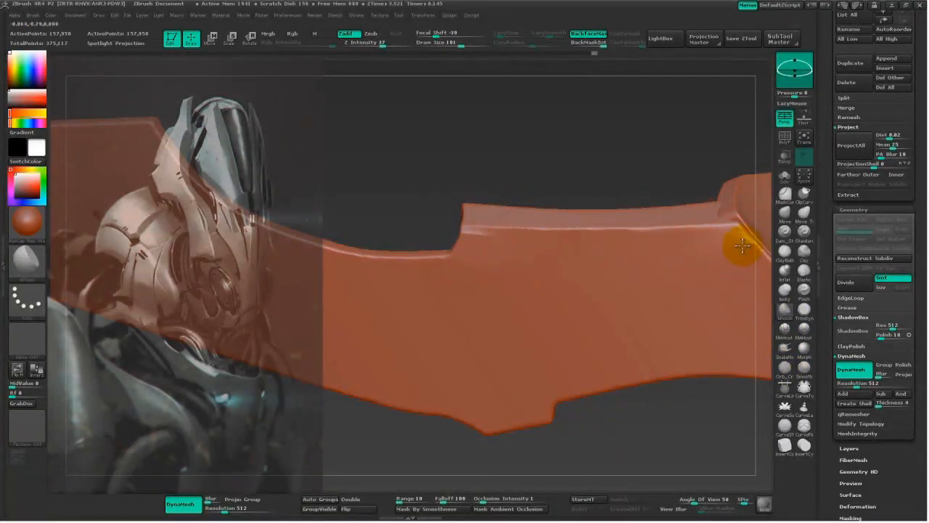
# Flatten the raised strip's bevel along its length up to the plate with hPolish at Draw Size 138.
pyautogui.moveTo(644, 280); pyautogui.dragTo(433, 341)
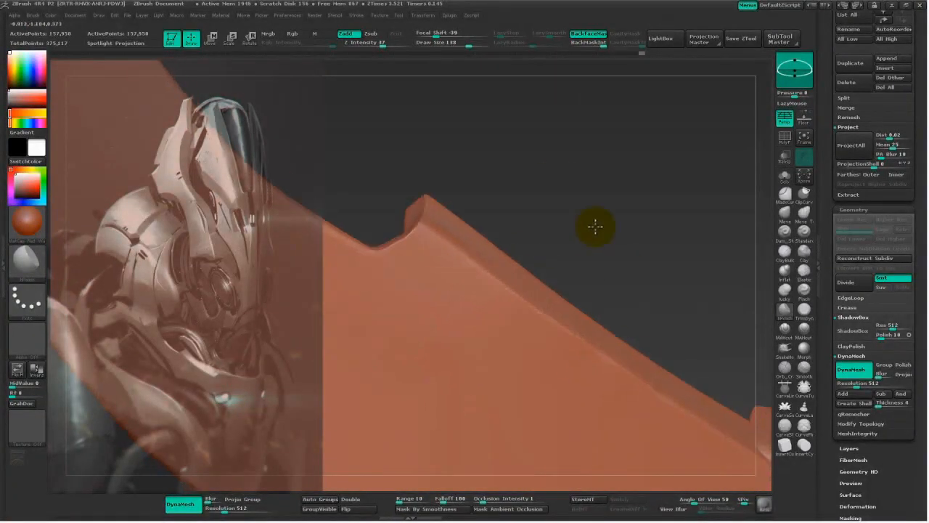
pyautogui.moveTo(620, 263); pyautogui.dragTo(588, 189)
pyautogui.moveTo(564, 334); pyautogui.dragTo(475, 324)
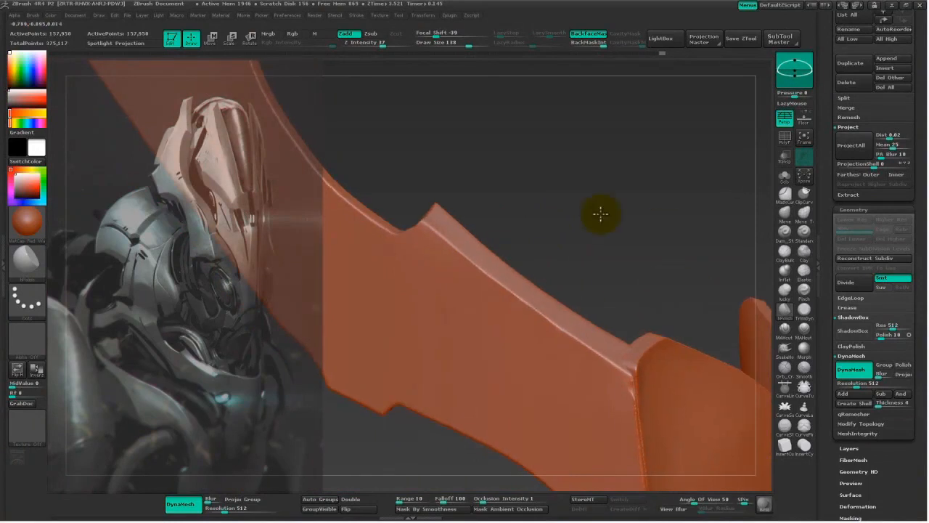
pyautogui.moveTo(662, 272); pyautogui.dragTo(500, 315)
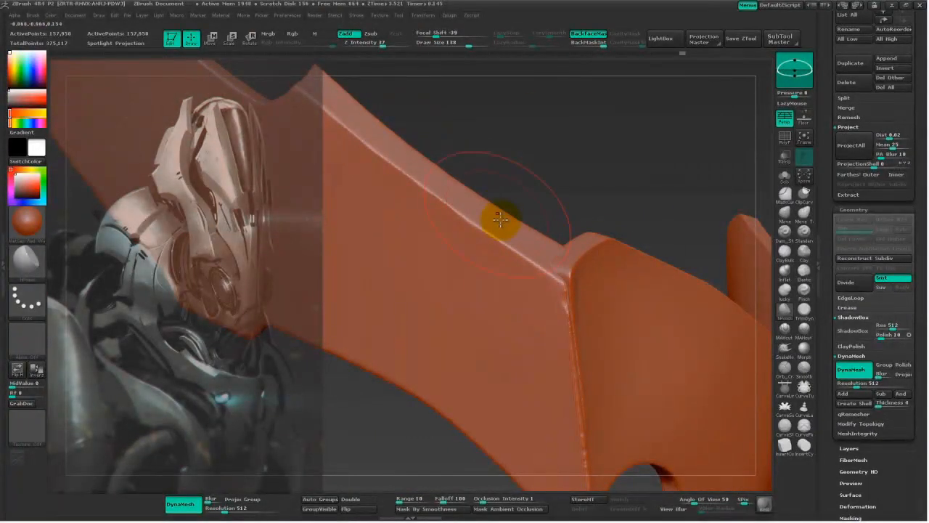
pyautogui.keyDown('alt'); pyautogui.moveTo(609, 188); pyautogui.dragTo(483, 253); pyautogui.keyUp('alt')
pyautogui.moveTo(511, 132)
pyautogui.keyDown('alt'); pyautogui.mouseDown()
pyautogui.moveTo(504, 97)
pyautogui.moveTo(587, 225)
pyautogui.mouseUp(); pyautogui.keyUp('alt')
# Resize the hPolish brush and flatten the surfaces where the raised strip meets the plate.
pyautogui.press('space')
pyautogui.moveTo(561, 282)
pyautogui.mouseDown()
pyautogui.moveTo(549, 282)
pyautogui.moveTo(529, 149)
pyautogui.moveTo(560, 212)
pyautogui.moveTo(445, 246)
pyautogui.moveTo(445, 263)
pyautogui.moveTo(603, 370)
pyautogui.mouseUp()
pyautogui.press('space')
pyautogui.moveTo(431, 248); pyautogui.dragTo(503, 303)
pyautogui.moveTo(494, 220); pyautogui.dragTo(419, 254)
# Flatten the narrow end surfaces of the raised strip with a small hPolish brush at Draw Size 47.
pyautogui.press('space')
pyautogui.moveTo(412, 289); pyautogui.dragTo(421, 289)
pyautogui.keyDown('alt'); pyautogui.moveTo(595, 234); pyautogui.dragTo(551, 201); pyautogui.keyUp('alt')
pyautogui.moveTo(551, 255)
pyautogui.mouseDown()
pyautogui.moveTo(581, 232)
pyautogui.moveTo(736, 245)
pyautogui.moveTo(413, 207)
pyautogui.mouseUp()
pyautogui.press('space')
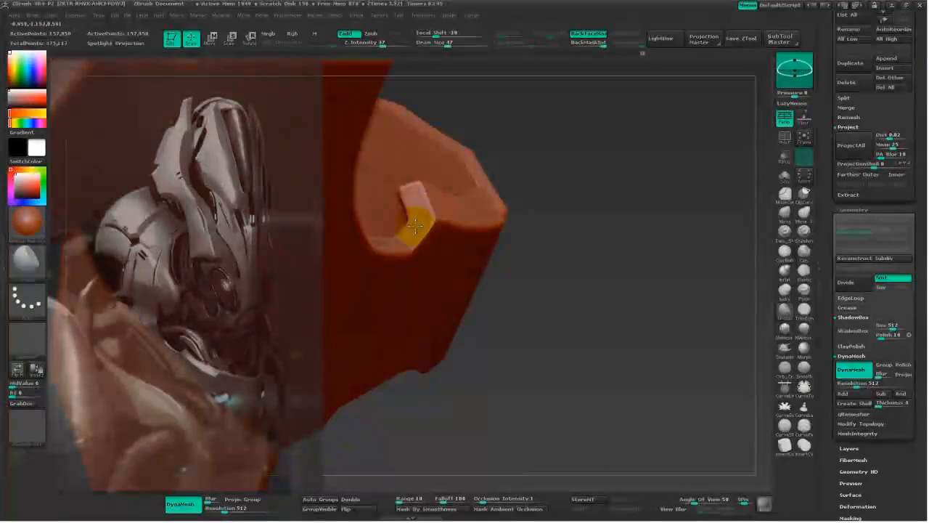
pyautogui.moveTo(605, 318)
pyautogui.mouseDown()
pyautogui.moveTo(610, 269)
pyautogui.moveTo(647, 344)
pyautogui.moveTo(754, 417)
pyautogui.moveTo(504, 132)
pyautogui.moveTo(527, 253)
pyautogui.moveTo(591, 276)
pyautogui.moveTo(535, 266)
pyautogui.mouseUp()
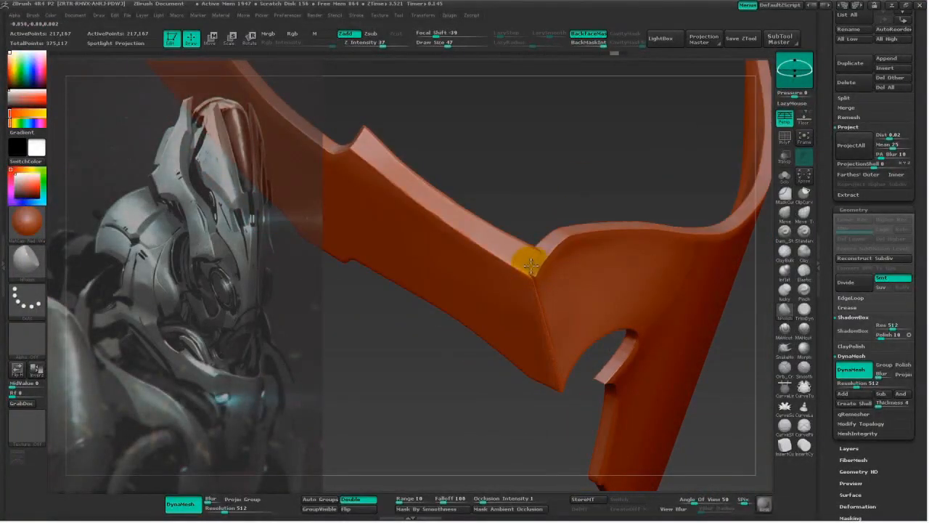
# Set the hPolish Draw Size to 95 and clean up the strut and plate surfaces around the joint.
pyautogui.moveTo(537, 256)
pyautogui.mouseDown()
pyautogui.moveTo(599, 159)
pyautogui.moveTo(534, 141)
pyautogui.moveTo(627, 249)
pyautogui.moveTo(595, 303)
pyautogui.moveTo(655, 218)
pyautogui.moveTo(655, 232)
pyautogui.moveTo(602, 254)
pyautogui.moveTo(452, 356)
pyautogui.moveTo(479, 356)
pyautogui.moveTo(447, 407)
pyautogui.moveTo(444, 262)
pyautogui.moveTo(447, 312)
pyautogui.mouseUp()
pyautogui.press('space')
pyautogui.keyDown('shift'); pyautogui.moveTo(447, 320); pyautogui.dragTo(444, 283); pyautogui.keyUp('shift')
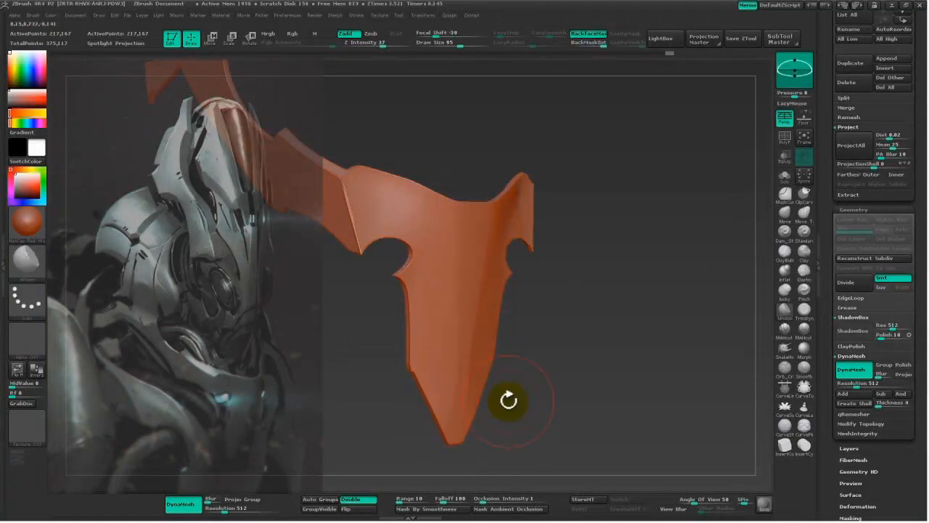
pyautogui.moveTo(446, 450); pyautogui.dragTo(556, 390)
pyautogui.keyDown('shift'); pyautogui.moveTo(437, 369); pyautogui.dragTo(454, 282); pyautogui.keyUp('shift')
pyautogui.moveTo(529, 291)
pyautogui.mouseDown()
pyautogui.moveTo(613, 331)
pyautogui.moveTo(656, 249)
pyautogui.moveTo(648, 313)
pyautogui.mouseUp()
# Resize the brush for final touch-ups on the strut and plate, and update the DynaMesh.
pyautogui.press('space')
pyautogui.moveTo(513, 322); pyautogui.dragTo(505, 320)
pyautogui.moveTo(657, 290); pyautogui.dragTo(619, 317)
pyautogui.keyDown('alt'); pyautogui.moveTo(365, 254); pyautogui.dragTo(394, 350); pyautogui.keyUp('alt')
pyautogui.keyDown('alt'); pyautogui.moveTo(393, 351); pyautogui.dragTo(419, 350); pyautogui.keyUp('alt')
pyautogui.keyDown('alt'); pyautogui.click(460, 291); pyautogui.keyUp('alt')
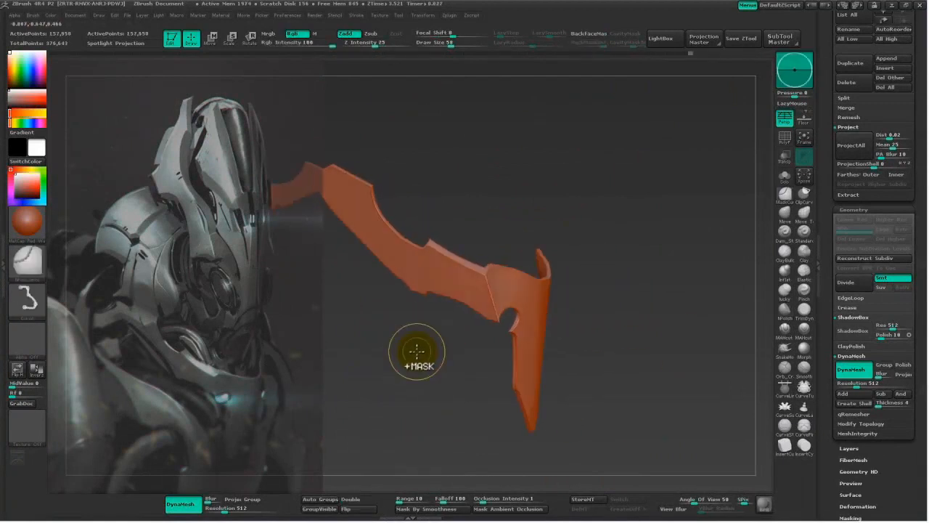
# Mask the lower part of the strut's rear end with a MaskCurve that follows its stepped upper edge.
pyautogui.moveTo(616, 322)
pyautogui.mouseDown()
pyautogui.moveTo(636, 322)
pyautogui.moveTo(591, 283)
pyautogui.moveTo(653, 345)
pyautogui.moveTo(576, 218)
pyautogui.moveTo(566, 178)
pyautogui.mouseUp()
pyautogui.moveTo(378, 305); pyautogui.dragTo(330, 314)
pyautogui.press('space')
pyautogui.moveTo(371, 261); pyautogui.dragTo(435, 332)
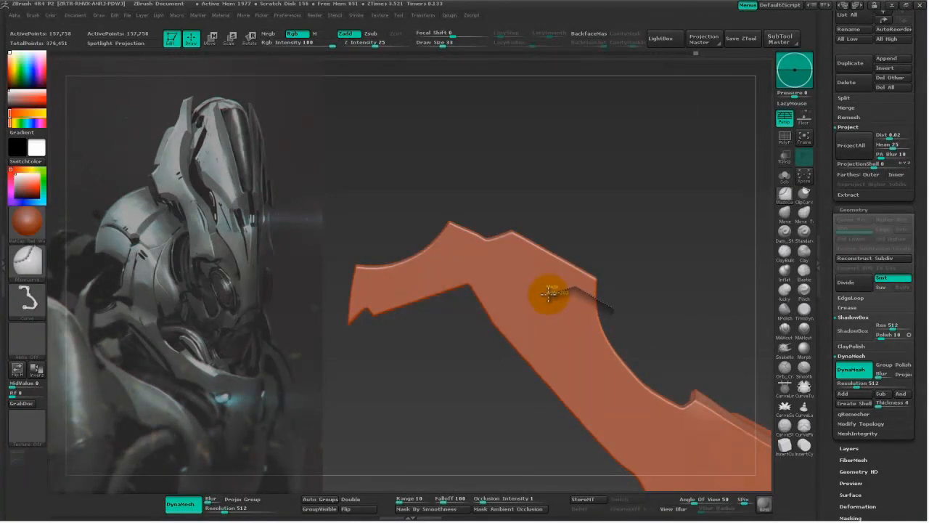
pyautogui.moveTo(549, 293)
pyautogui.mouseDown()
pyautogui.moveTo(477, 252)
pyautogui.moveTo(374, 283)
pyautogui.moveTo(426, 263)
pyautogui.mouseUp()
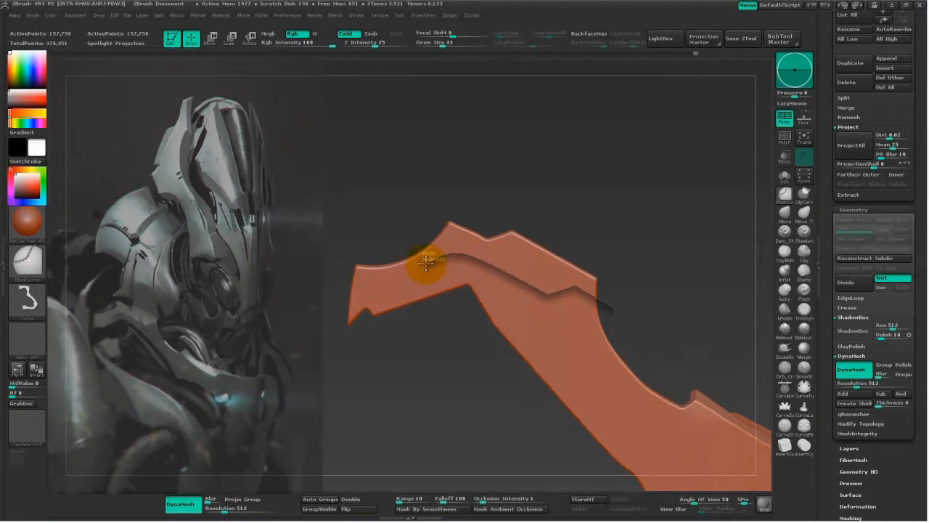
pyautogui.moveTo(356, 285); pyautogui.dragTo(354, 293)
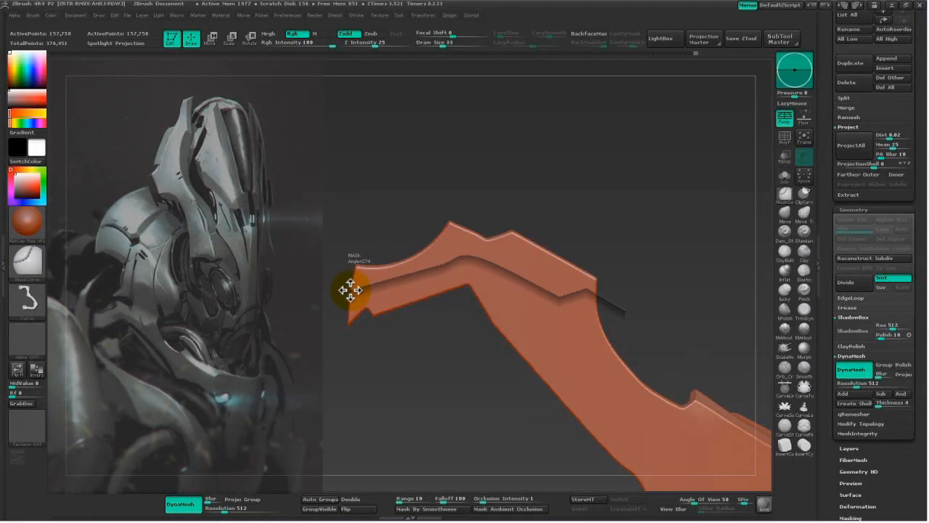
pyautogui.click(348, 288)
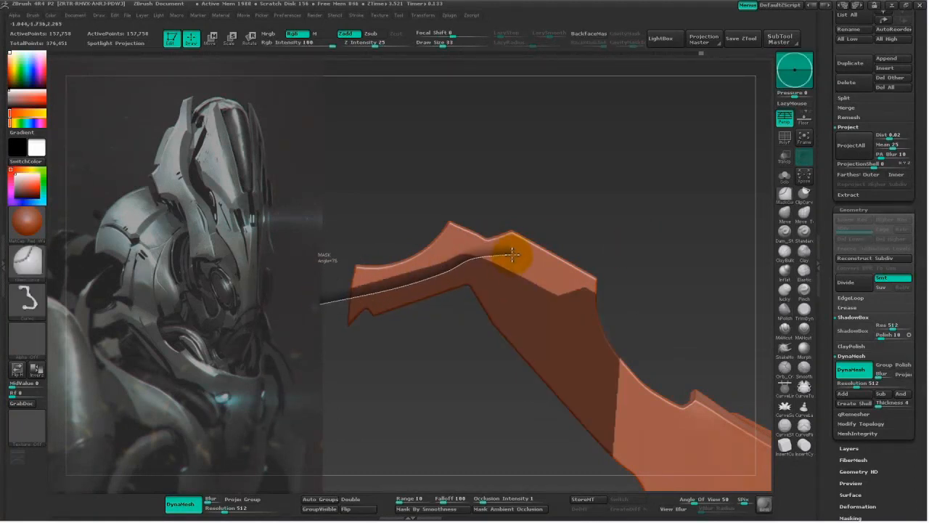
# Refine the mask's boundary along the rear arm and upper step with additional mask curves.
pyautogui.keyDown('ctrl'); pyautogui.moveTo(511, 253); pyautogui.dragTo(512, 251); pyautogui.keyUp('ctrl')
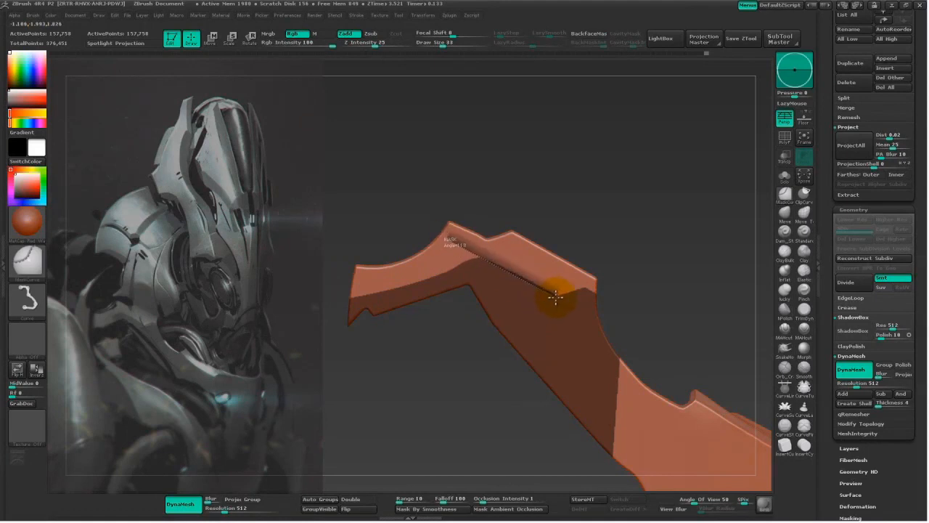
pyautogui.keyDown('ctrl'); pyautogui.moveTo(555, 298); pyautogui.dragTo(566, 292); pyautogui.keyUp('ctrl')
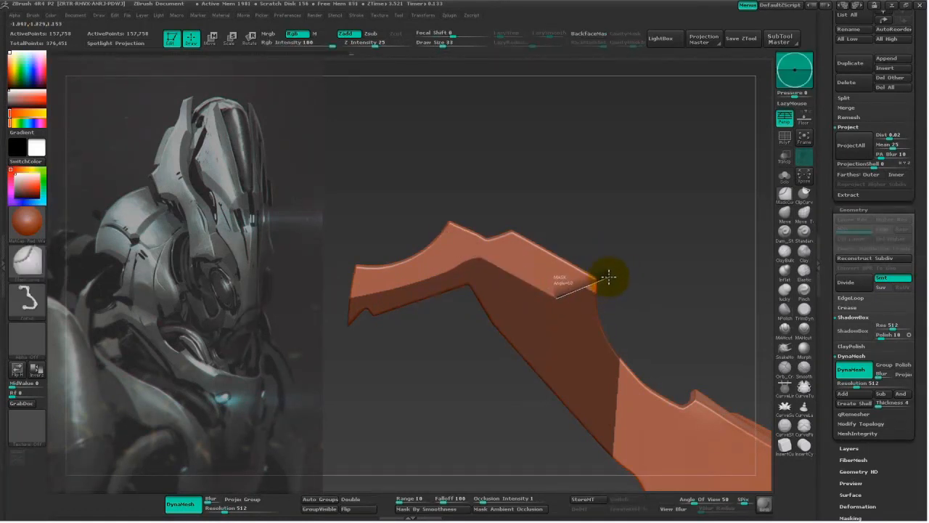
pyautogui.keyDown('ctrl'); pyautogui.moveTo(611, 276); pyautogui.dragTo(606, 228); pyautogui.keyUp('ctrl')
# Pull the unmasked upper band of the strut's rear end outward with the Move brush at Draw Size 215.
pyautogui.moveTo(606, 227)
pyautogui.mouseDown()
pyautogui.moveTo(593, 255)
pyautogui.moveTo(602, 253)
pyautogui.moveTo(577, 254)
pyautogui.mouseUp()
pyautogui.moveTo(576, 227)
pyautogui.keyDown('ctrl'); pyautogui.mouseDown()
pyautogui.moveTo(437, 369)
pyautogui.moveTo(603, 225)
pyautogui.moveTo(386, 272)
pyautogui.moveTo(379, 336)
pyautogui.moveTo(405, 372)
pyautogui.moveTo(425, 355)
pyautogui.moveTo(466, 263)
pyautogui.mouseUp(); pyautogui.keyUp('ctrl')
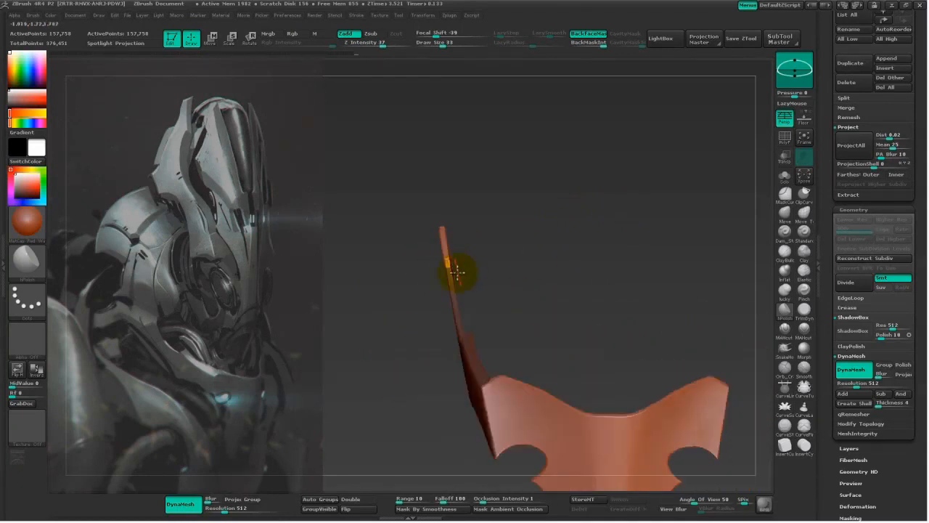
pyautogui.press('r')
pyautogui.moveTo(540, 305); pyautogui.dragTo(738, 232)
pyautogui.press('q')
pyautogui.press('space')
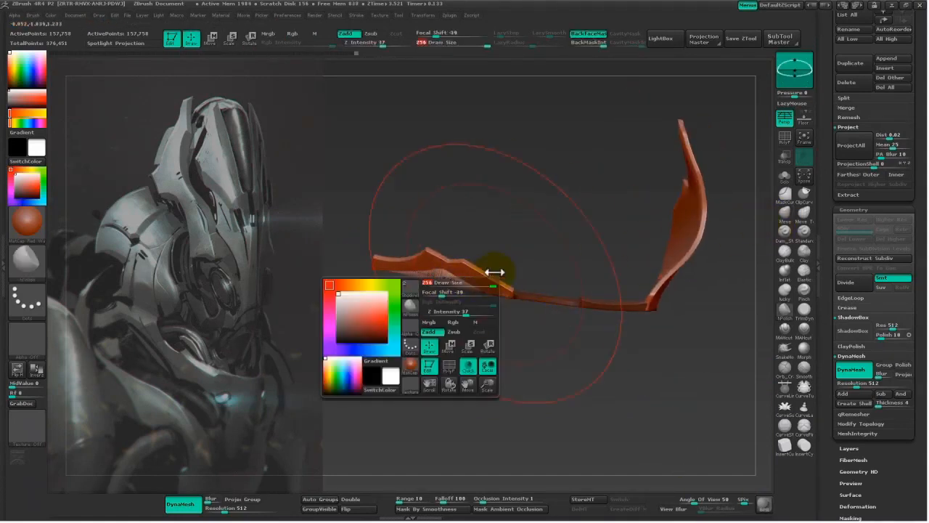
pyautogui.moveTo(411, 348)
pyautogui.mouseDown()
pyautogui.moveTo(445, 259)
pyautogui.moveTo(451, 271)
pyautogui.moveTo(533, 225)
pyautogui.moveTo(507, 276)
pyautogui.mouseUp()
pyautogui.press('space')
pyautogui.press('space')
pyautogui.moveTo(477, 308); pyautogui.dragTo(443, 312)
pyautogui.moveTo(553, 310); pyautogui.dragTo(539, 319)
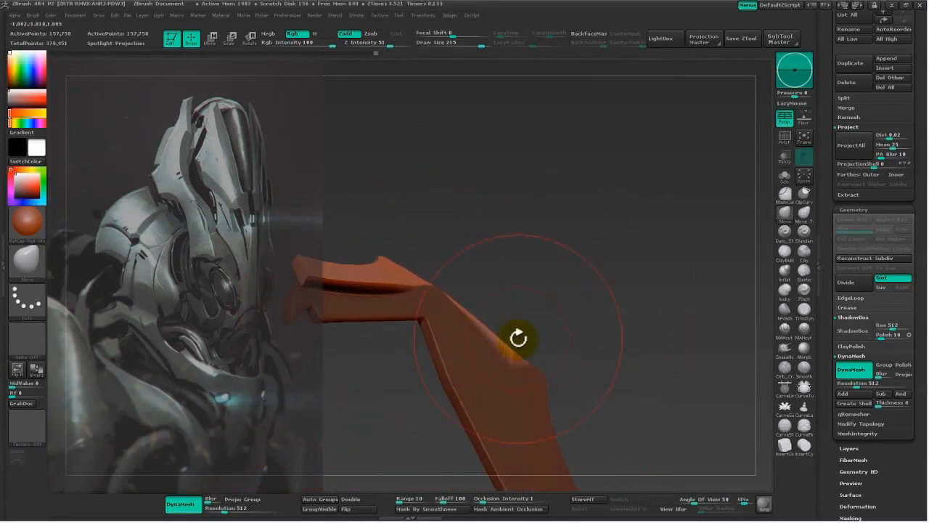
pyautogui.moveTo(508, 368); pyautogui.dragTo(439, 421)
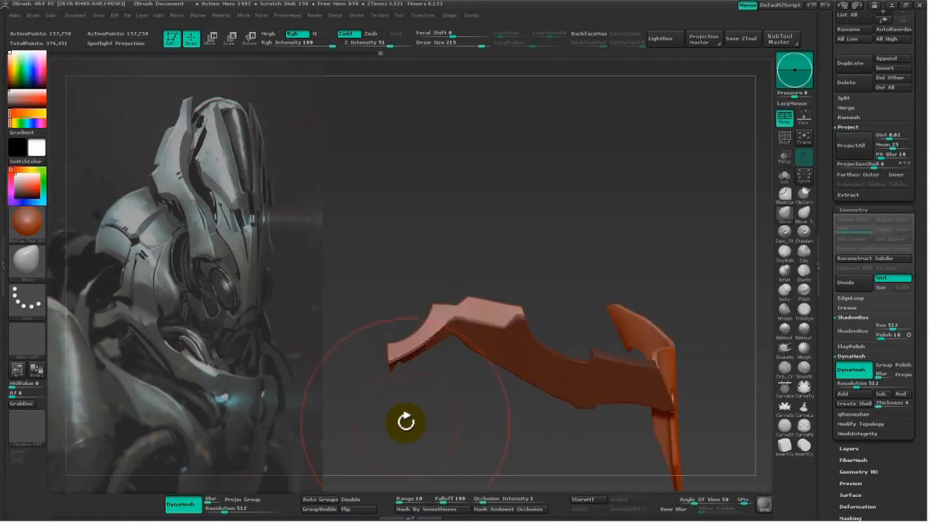
# Undo the pulled-out band and the masking on the strut's rear end.
pyautogui.hotkey('ctrl', 'z')
pyautogui.hotkey('ctrl', 'z')
pyautogui.hotkey('ctrl', 'z')
pyautogui.hotkey('ctrl', 'z')
# Mask the front half of the strut with a MaskCurve across its middle, leaving the rear part unmasked.
pyautogui.moveTo(444, 414)
pyautogui.mouseDown()
pyautogui.moveTo(421, 392)
pyautogui.moveTo(524, 317)
pyautogui.moveTo(542, 320)
pyautogui.mouseUp()
pyautogui.keyDown('ctrl'); pyautogui.moveTo(338, 347); pyautogui.dragTo(587, 228); pyautogui.keyUp('ctrl')
pyautogui.moveTo(612, 261); pyautogui.dragTo(577, 278)
pyautogui.keyDown('ctrl'); pyautogui.click(603, 281); pyautogui.keyUp('ctrl')
# Try to rotate the unmasked rear part of the strut with Transpose Rotate, and undo the rotation.
pyautogui.press('r')
pyautogui.moveTo(433, 421); pyautogui.dragTo(417, 434)
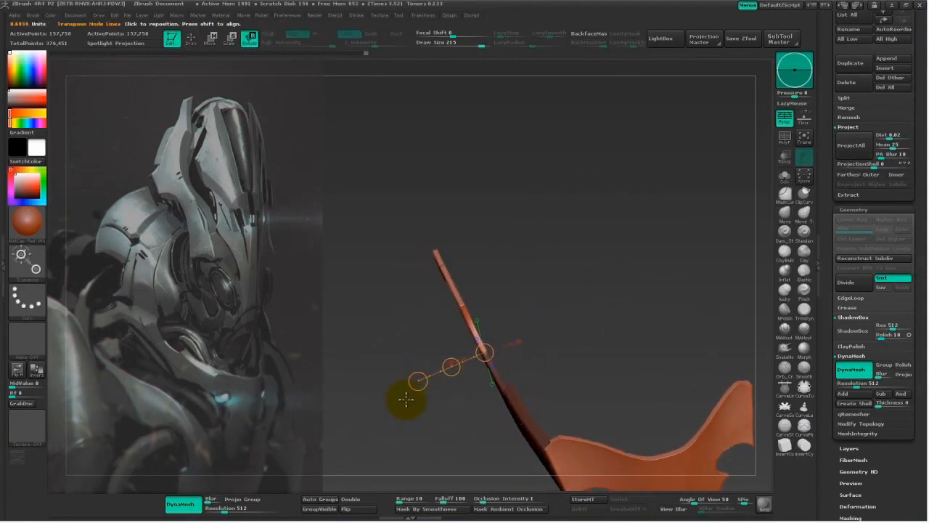
pyautogui.moveTo(418, 421); pyautogui.dragTo(477, 407)
pyautogui.moveTo(477, 361); pyautogui.dragTo(433, 364)
pyautogui.hotkey('ctrl', 'z')
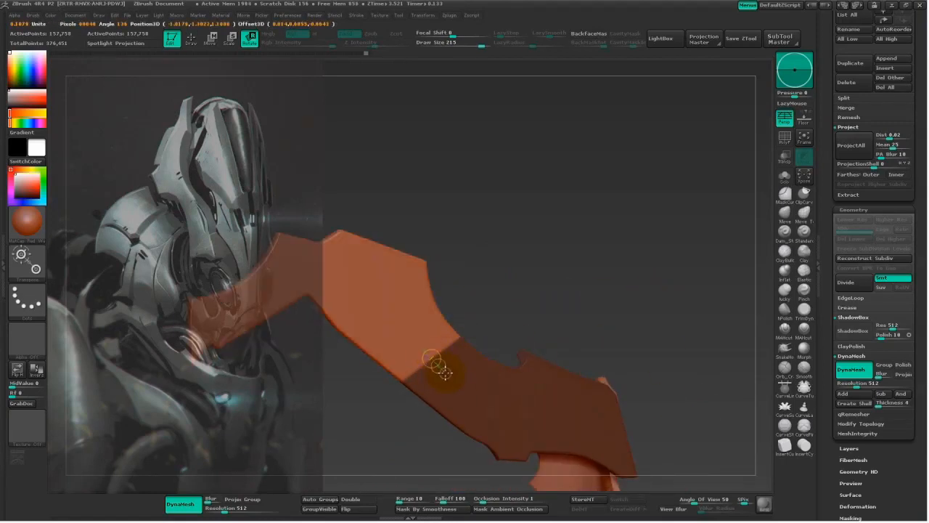
# Bend the strut's unmasked rear part at the mask boundary with Transpose Rotate, using a line placed across the strut.
pyautogui.moveTo(574, 294); pyautogui.dragTo(448, 338)
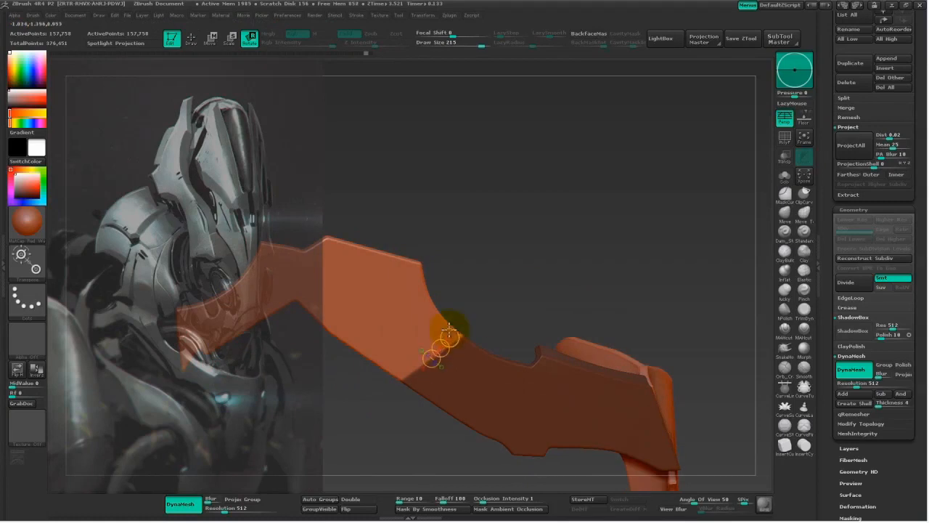
pyautogui.moveTo(499, 312); pyautogui.dragTo(459, 369)
pyautogui.moveTo(561, 319); pyautogui.dragTo(591, 271)
pyautogui.moveTo(479, 334); pyautogui.dragTo(485, 344)
pyautogui.moveTo(619, 309); pyautogui.dragTo(592, 329)
pyautogui.moveTo(422, 346); pyautogui.dragTo(417, 325)
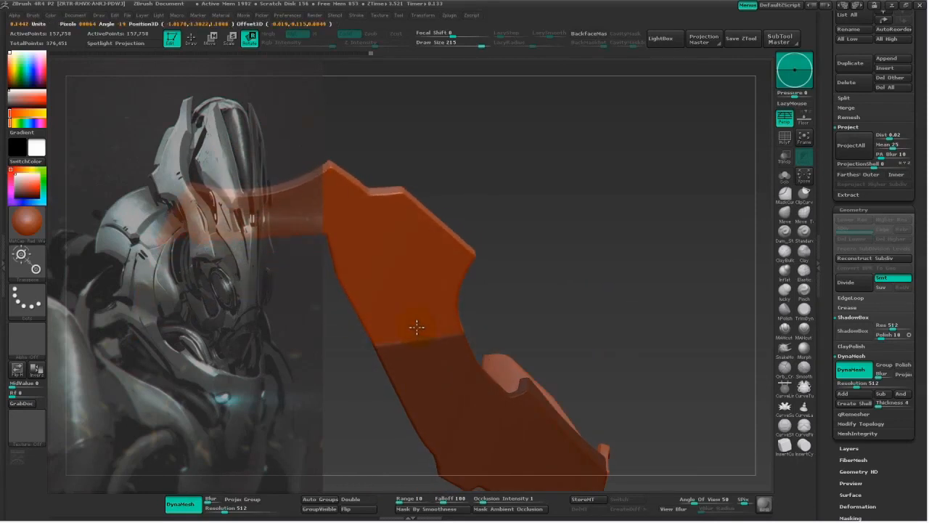
pyautogui.moveTo(537, 306); pyautogui.dragTo(497, 308)
# Extend the mask backward with an angled MaskCurve, leaving only the strut's rear end beyond the wide section unmasked.
pyautogui.press('q')
pyautogui.press('space')
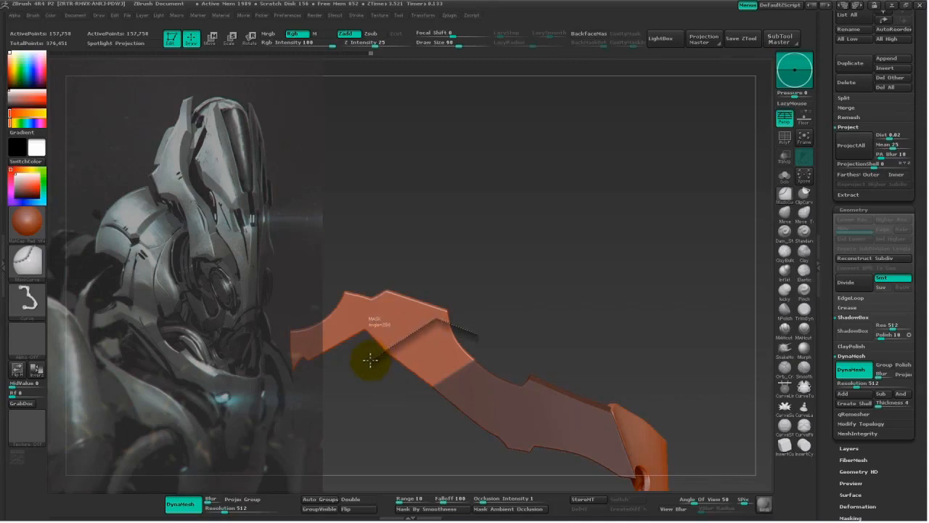
pyautogui.moveTo(516, 301); pyautogui.dragTo(542, 322)
# Bend the strut's unmasked rear end at the mask boundary with Transpose Rotate, using an action line placed over the strut.
pyautogui.press('e')
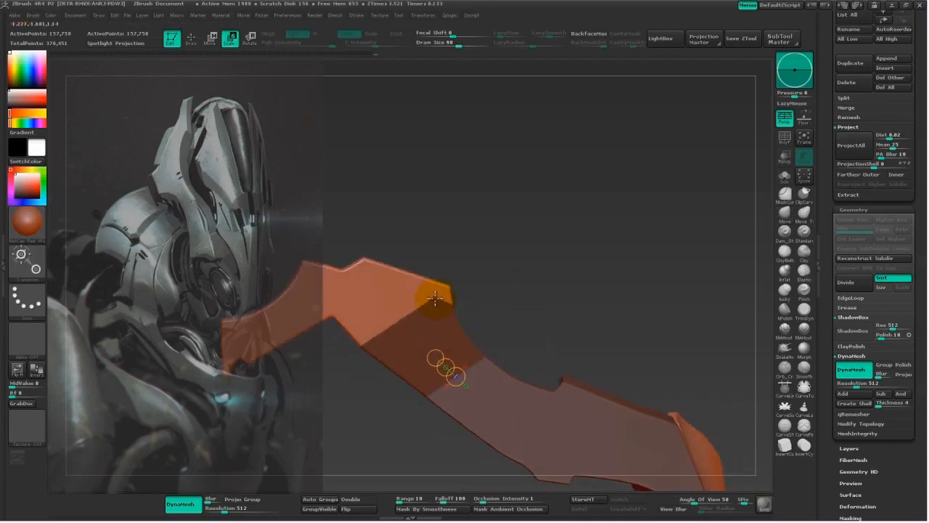
pyautogui.press('r')
pyautogui.moveTo(501, 297); pyautogui.dragTo(475, 296)
pyautogui.moveTo(423, 334); pyautogui.dragTo(388, 335)
pyautogui.moveTo(469, 279); pyautogui.dragTo(484, 290)
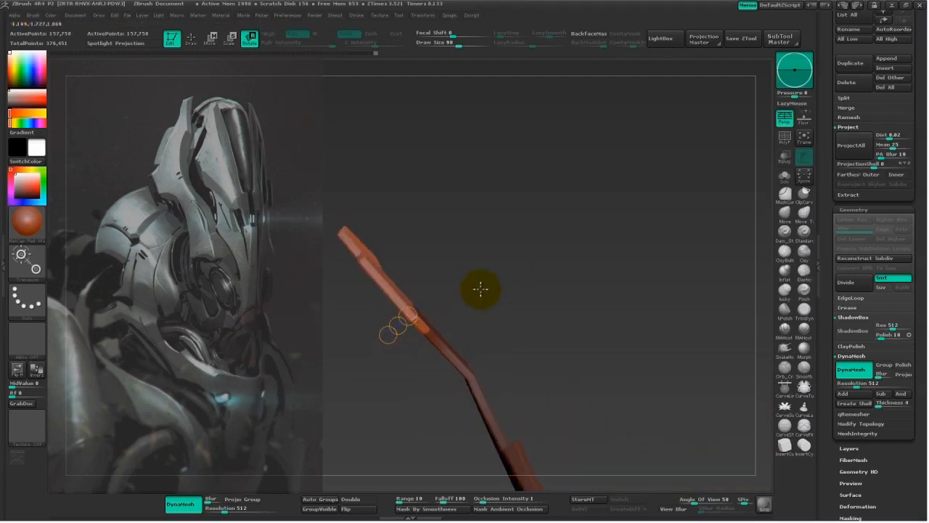
pyautogui.moveTo(379, 341); pyautogui.dragTo(548, 362)
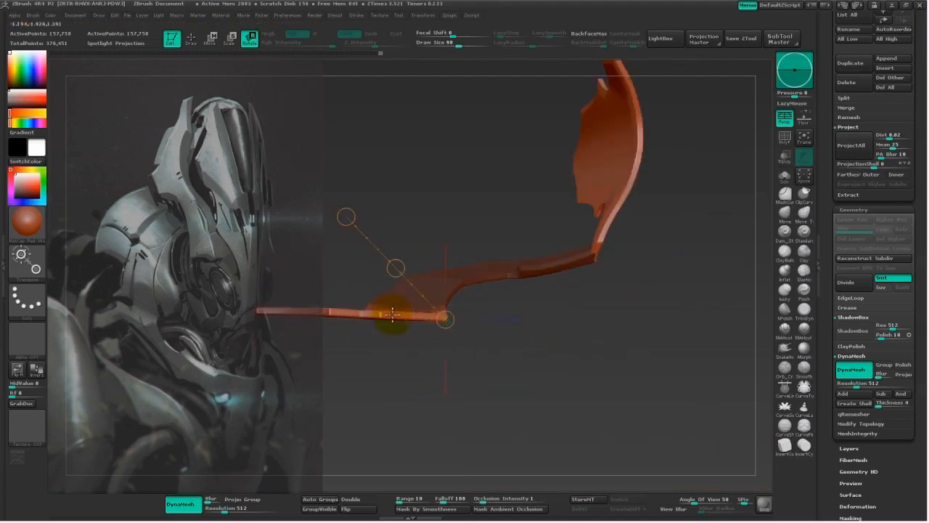
pyautogui.moveTo(392, 352)
pyautogui.mouseDown()
pyautogui.moveTo(481, 257)
pyautogui.moveTo(482, 284)
pyautogui.moveTo(537, 303)
pyautogui.moveTo(407, 285)
pyautogui.moveTo(532, 311)
pyautogui.moveTo(541, 332)
pyautogui.moveTo(511, 298)
pyautogui.mouseUp()
# Reshape the strut's bent rear end with the Move brush at draw size 256.
pyautogui.click(785, 214)
pyautogui.press('space')
pyautogui.moveTo(388, 319); pyautogui.dragTo(472, 317)
pyautogui.moveTo(524, 266)
pyautogui.mouseDown()
pyautogui.moveTo(341, 349)
pyautogui.moveTo(514, 251)
pyautogui.moveTo(558, 315)
pyautogui.moveTo(431, 370)
pyautogui.moveTo(531, 351)
pyautogui.moveTo(564, 275)
pyautogui.mouseUp()
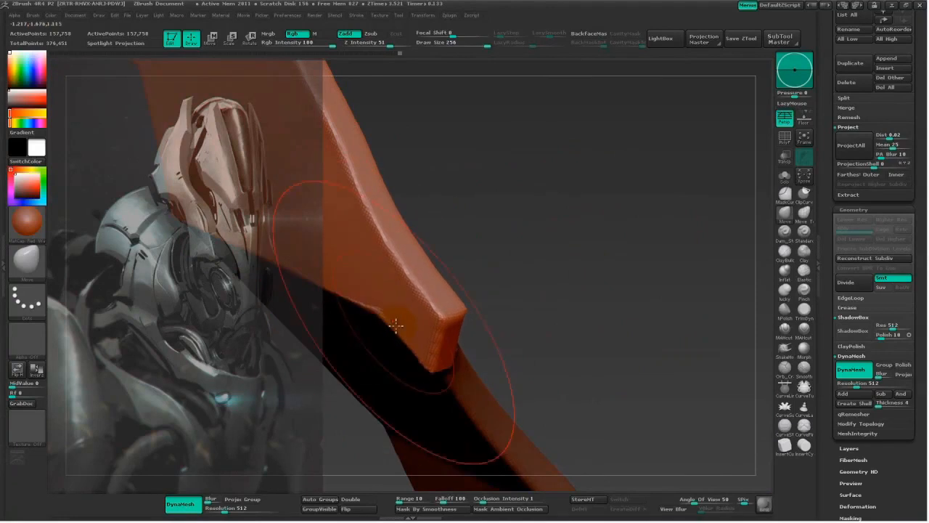
# Flatten the surface of the bent rear section with hPolish at draw size 171.
pyautogui.moveTo(379, 305)
pyautogui.mouseDown()
pyautogui.moveTo(567, 207)
pyautogui.moveTo(508, 264)
pyautogui.moveTo(578, 290)
pyautogui.moveTo(504, 240)
pyautogui.moveTo(516, 261)
pyautogui.moveTo(500, 272)
pyautogui.moveTo(777, 311)
pyautogui.mouseUp()
pyautogui.click(784, 308)
pyautogui.moveTo(404, 269)
pyautogui.mouseDown()
pyautogui.moveTo(508, 216)
pyautogui.moveTo(398, 282)
pyautogui.moveTo(550, 406)
pyautogui.moveTo(636, 332)
pyautogui.moveTo(414, 323)
pyautogui.moveTo(563, 280)
pyautogui.mouseUp()
pyautogui.moveTo(624, 300)
pyautogui.mouseDown()
pyautogui.moveTo(583, 254)
pyautogui.moveTo(591, 246)
pyautogui.moveTo(712, 277)
pyautogui.mouseUp()
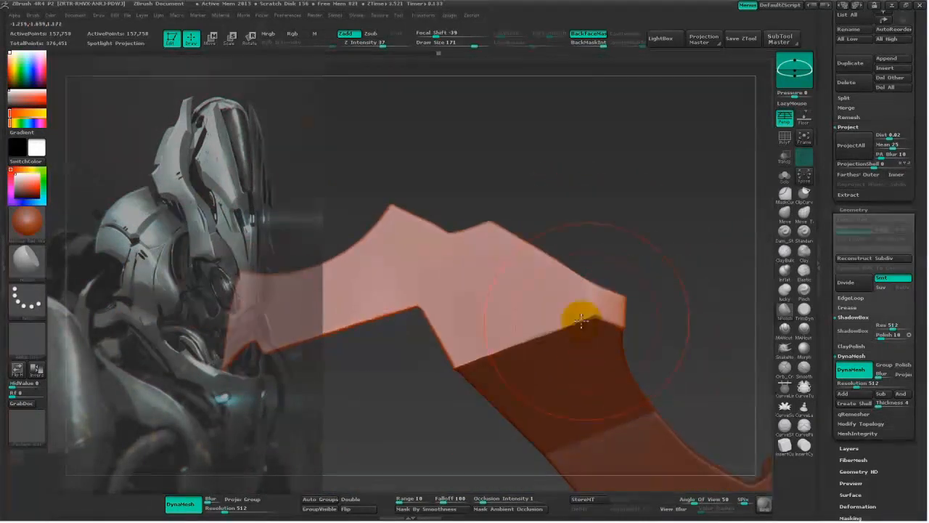
# Mask the lower half of the bent rear section with a MaskCurve that follows its angled contour lengthwise.
pyautogui.moveTo(615, 361)
pyautogui.keyDown('ctrl'); pyautogui.mouseDown()
pyautogui.moveTo(428, 282)
pyautogui.moveTo(387, 285)
pyautogui.moveTo(268, 328)
pyautogui.moveTo(323, 302)
pyautogui.moveTo(198, 340)
pyautogui.mouseUp(); pyautogui.keyUp('ctrl')
pyautogui.moveTo(637, 292); pyautogui.dragTo(450, 416)
pyautogui.moveTo(565, 312)
pyautogui.keyDown('ctrl'); pyautogui.mouseDown()
pyautogui.moveTo(477, 249)
pyautogui.moveTo(513, 279)
pyautogui.mouseUp(); pyautogui.keyUp('ctrl')
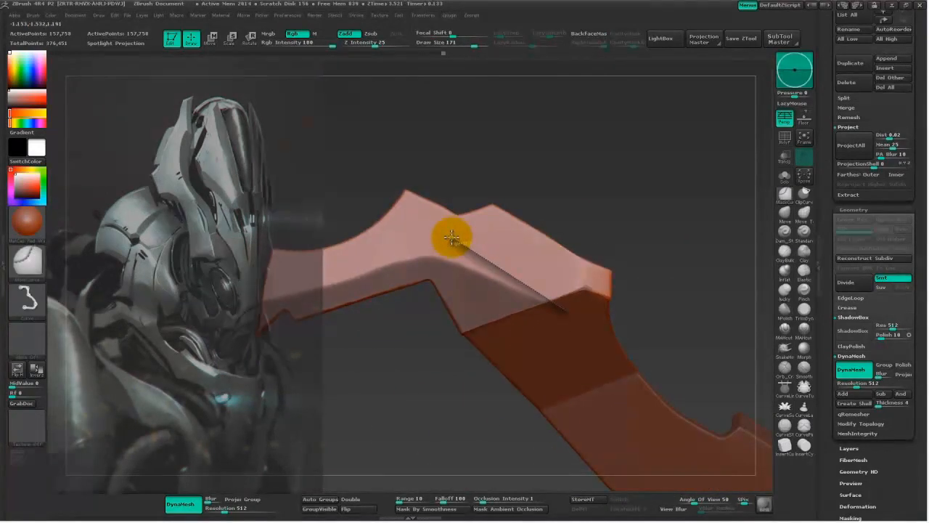
pyautogui.moveTo(447, 237)
pyautogui.keyDown('ctrl'); pyautogui.mouseDown()
pyautogui.moveTo(199, 309)
pyautogui.moveTo(327, 284)
pyautogui.moveTo(414, 250)
pyautogui.mouseUp(); pyautogui.keyUp('ctrl')
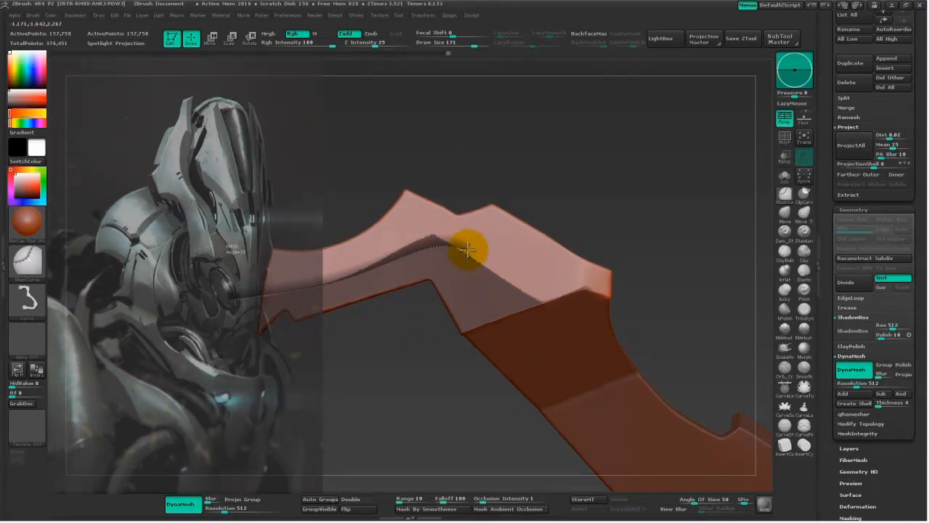
pyautogui.keyDown('ctrl'); pyautogui.moveTo(468, 250); pyautogui.dragTo(474, 242); pyautogui.keyUp('ctrl')
# Push the unmasked upper half of the rear section outward with the Move brush at draw size 103.
pyautogui.moveTo(670, 233)
pyautogui.keyDown('alt'); pyautogui.mouseDown()
pyautogui.moveTo(570, 214)
pyautogui.moveTo(598, 224)
pyautogui.moveTo(615, 218)
pyautogui.moveTo(566, 227)
pyautogui.moveTo(584, 211)
pyautogui.moveTo(614, 253)
pyautogui.moveTo(558, 255)
pyautogui.moveTo(593, 290)
pyautogui.moveTo(767, 216)
pyautogui.mouseUp(); pyautogui.keyUp('alt')
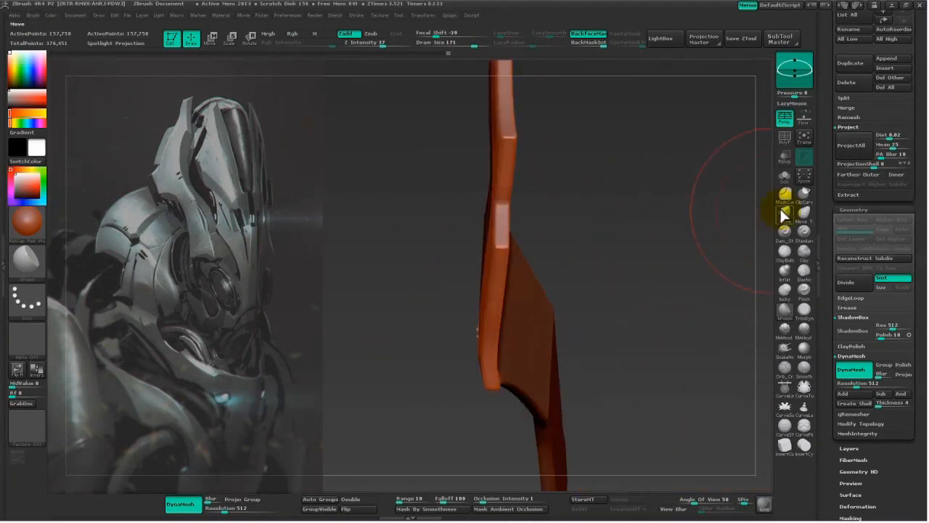
pyautogui.press('space')
pyautogui.moveTo(488, 340); pyautogui.dragTo(486, 347)
pyautogui.moveTo(615, 311)
pyautogui.mouseDown()
pyautogui.moveTo(641, 275)
pyautogui.moveTo(726, 272)
pyautogui.mouseUp()
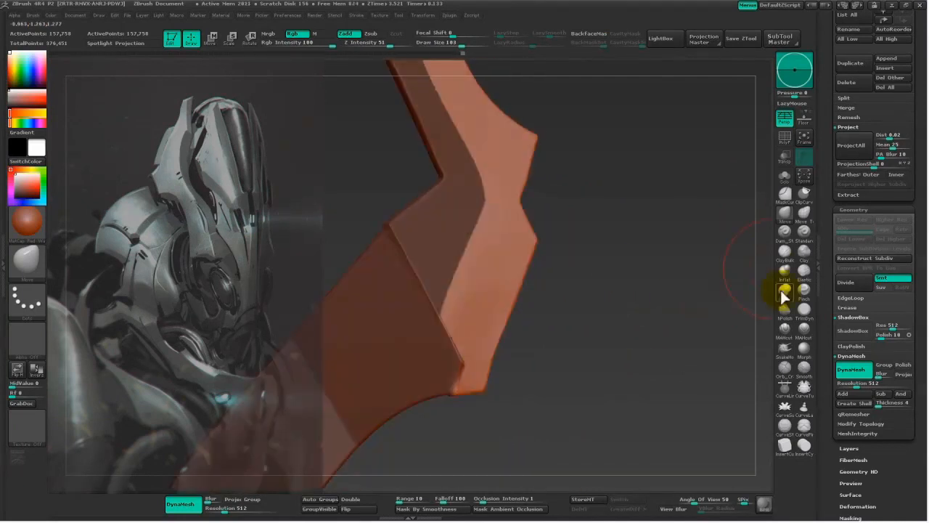
# Adjust the outer corner of the raised section, where it meets the front of the strut, with the Move brush.
pyautogui.click(784, 274)
pyautogui.moveTo(482, 343)
pyautogui.mouseDown()
pyautogui.moveTo(456, 362)
pyautogui.moveTo(550, 336)
pyautogui.moveTo(607, 331)
pyautogui.moveTo(545, 334)
pyautogui.moveTo(559, 228)
pyautogui.moveTo(566, 272)
pyautogui.moveTo(628, 276)
pyautogui.moveTo(727, 252)
pyautogui.mouseUp()
pyautogui.click(784, 213)
pyautogui.press('space')
pyautogui.click(547, 271)
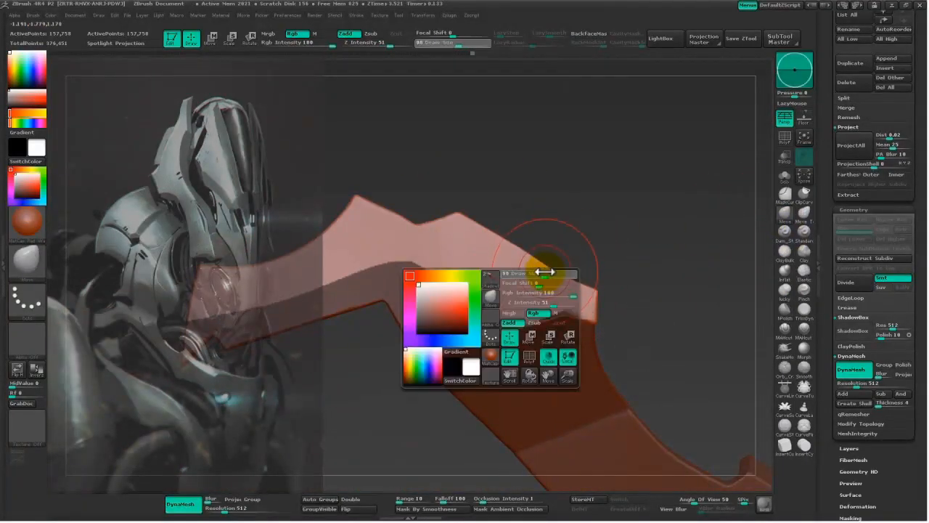
pyautogui.keyDown('alt'); pyautogui.moveTo(609, 276); pyautogui.dragTo(415, 357); pyautogui.keyUp('alt')
pyautogui.moveTo(419, 324)
pyautogui.keyDown('alt'); pyautogui.mouseDown()
pyautogui.moveTo(631, 232)
pyautogui.moveTo(669, 229)
pyautogui.moveTo(659, 254)
pyautogui.mouseUp(); pyautogui.keyUp('alt')
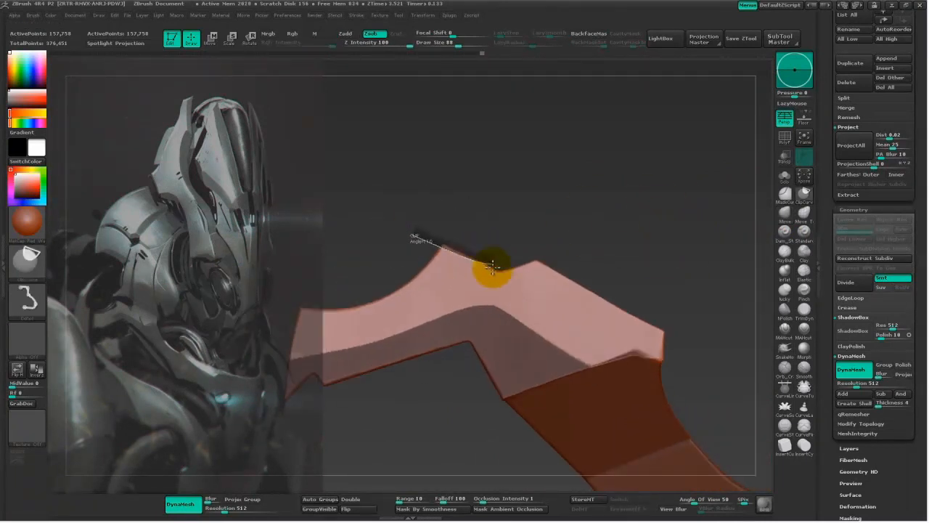
# Trim the pointed peak on the rear section's upper edge with a short ClipCurve down to the notch.
pyautogui.moveTo(570, 250)
pyautogui.keyDown('ctrl'); pyautogui.keyDown('shift'); pyautogui.mouseDown()
pyautogui.moveTo(672, 189)
pyautogui.moveTo(613, 201)
pyautogui.moveTo(621, 239)
pyautogui.moveTo(574, 320)
pyautogui.moveTo(560, 317)
pyautogui.mouseUp(); pyautogui.keyUp('shift'); pyautogui.keyUp('ctrl')
pyautogui.press('e')
pyautogui.moveTo(587, 248)
pyautogui.mouseDown()
pyautogui.moveTo(670, 251)
pyautogui.moveTo(669, 278)
pyautogui.moveTo(624, 205)
pyautogui.moveTo(486, 281)
pyautogui.moveTo(635, 201)
pyautogui.moveTo(648, 214)
pyautogui.moveTo(691, 196)
pyautogui.moveTo(657, 261)
pyautogui.moveTo(574, 259)
pyautogui.moveTo(537, 304)
pyautogui.moveTo(680, 230)
pyautogui.moveTo(690, 235)
pyautogui.moveTo(648, 224)
pyautogui.moveTo(674, 343)
pyautogui.moveTo(715, 294)
pyautogui.mouseUp()
pyautogui.press('q')
# Pull the raised section's outer edge and end corner into shape with the Move brush at draw size 135.
pyautogui.press('space')
pyautogui.click(597, 362)
pyautogui.moveTo(633, 328)
pyautogui.mouseDown()
pyautogui.moveTo(678, 305)
pyautogui.moveTo(702, 331)
pyautogui.mouseUp()
pyautogui.press(']')
pyautogui.moveTo(603, 263); pyautogui.dragTo(573, 267)
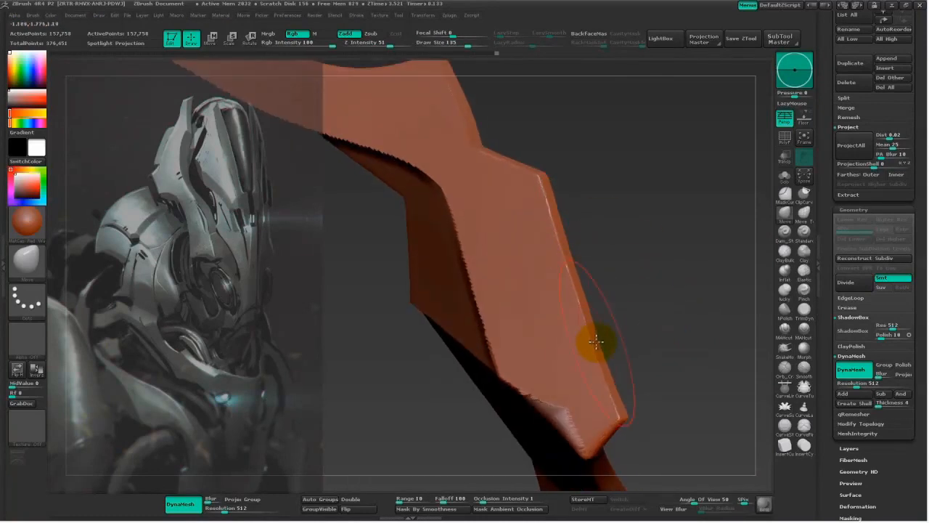
pyautogui.moveTo(608, 374)
pyautogui.mouseDown()
pyautogui.moveTo(682, 307)
pyautogui.moveTo(649, 218)
pyautogui.moveTo(634, 252)
pyautogui.moveTo(453, 411)
pyautogui.moveTo(458, 436)
pyautogui.moveTo(444, 369)
pyautogui.moveTo(635, 346)
pyautogui.moveTo(655, 321)
pyautogui.mouseUp()
# Mask the strut with a MaskCurve drawn across it, leaving the far rear end unmasked.
pyautogui.keyDown('ctrl'); pyautogui.keyDown('shift'); pyautogui.moveTo(719, 424); pyautogui.dragTo(493, 351); pyautogui.keyUp('shift'); pyautogui.keyUp('ctrl')
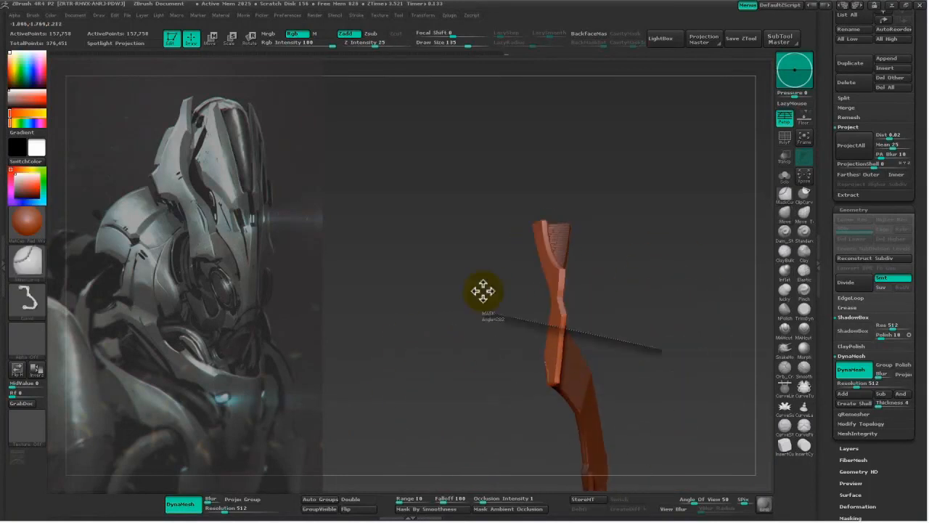
pyautogui.moveTo(455, 300)
pyautogui.keyDown('ctrl'); pyautogui.mouseDown()
pyautogui.moveTo(441, 342)
pyautogui.moveTo(597, 284)
pyautogui.moveTo(637, 215)
pyautogui.mouseUp(); pyautogui.keyUp('ctrl')
pyautogui.keyDown('ctrl'); pyautogui.click(636, 215); pyautogui.keyUp('ctrl')
# Curve the strut's unmasked rear end with large Move brush strokes.
pyautogui.press('space')
pyautogui.moveTo(563, 211)
pyautogui.mouseDown()
pyautogui.moveTo(676, 238)
pyautogui.moveTo(574, 269)
pyautogui.moveTo(653, 249)
pyautogui.moveTo(629, 343)
pyautogui.mouseUp()
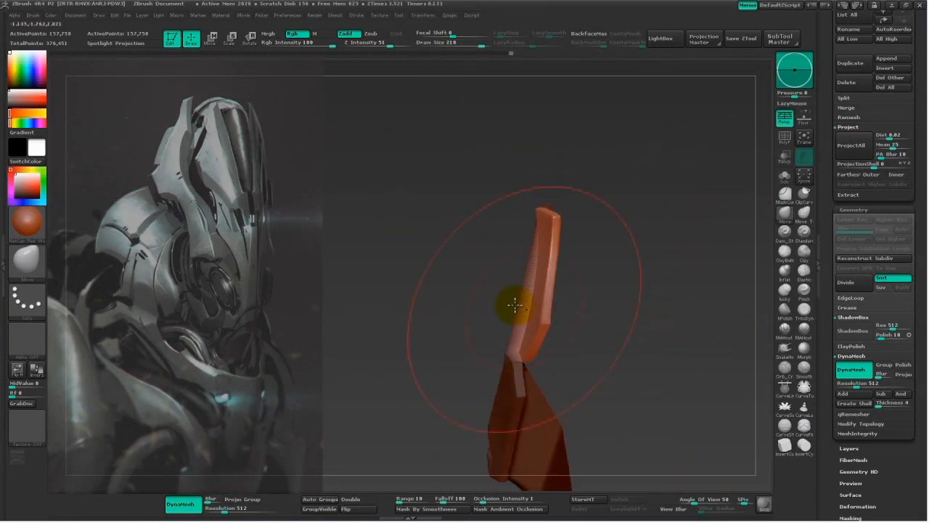
pyautogui.moveTo(504, 338); pyautogui.dragTo(492, 319)
pyautogui.moveTo(535, 205); pyautogui.dragTo(528, 206)
pyautogui.press('space')
pyautogui.moveTo(547, 170); pyautogui.dragTo(533, 171)
pyautogui.moveTo(581, 150); pyautogui.dragTo(574, 152)
# Refine the curvature and tip of the strut's rear end with the Move brush at draw size 143.
pyautogui.moveTo(638, 190)
pyautogui.mouseDown()
pyautogui.moveTo(656, 225)
pyautogui.moveTo(632, 241)
pyautogui.moveTo(452, 239)
pyautogui.moveTo(549, 197)
pyautogui.mouseUp()
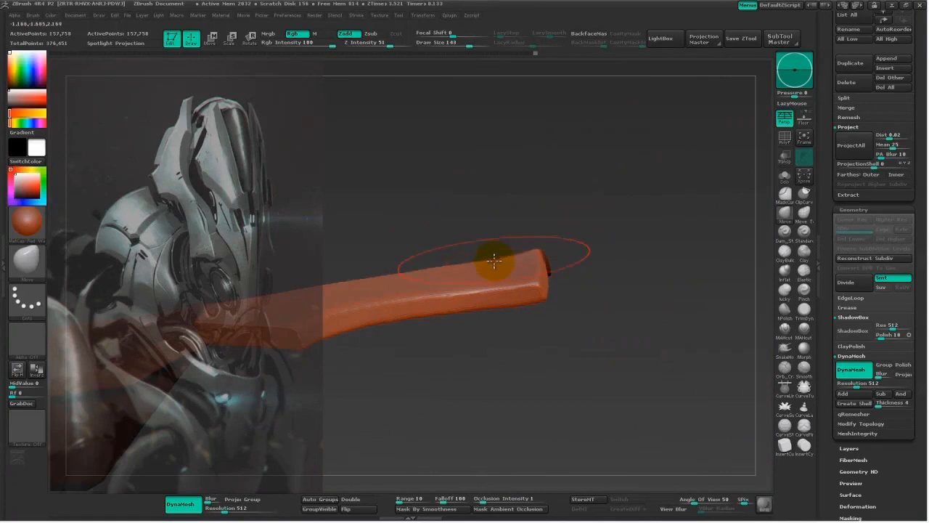
pyautogui.moveTo(627, 225); pyautogui.dragTo(439, 270)
pyautogui.moveTo(578, 224); pyautogui.dragTo(524, 247)
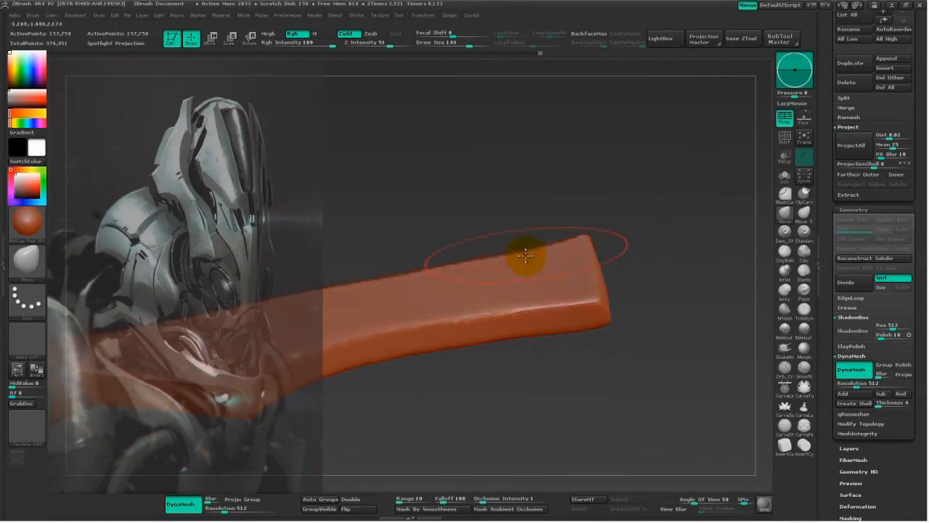
pyautogui.moveTo(621, 244)
pyautogui.mouseDown()
pyautogui.moveTo(647, 244)
pyautogui.moveTo(663, 307)
pyautogui.moveTo(442, 356)
pyautogui.moveTo(389, 352)
pyautogui.moveTo(373, 322)
pyautogui.moveTo(525, 387)
pyautogui.moveTo(613, 255)
pyautogui.mouseUp()
pyautogui.moveTo(476, 215); pyautogui.dragTo(484, 185)
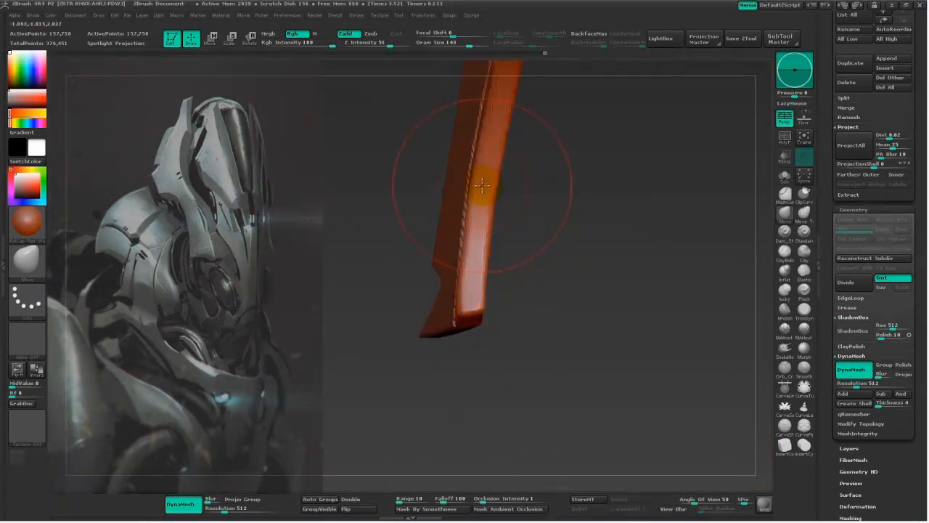
pyautogui.moveTo(473, 259); pyautogui.dragTo(450, 347)
# Clear the mask and update the strut's DynaMesh at resolution 512.
pyautogui.moveTo(830, 127); pyautogui.dragTo(831, 224)
pyautogui.moveTo(626, 307)
pyautogui.mouseDown()
pyautogui.moveTo(652, 312)
pyautogui.moveTo(460, 367)
pyautogui.moveTo(429, 394)
pyautogui.moveTo(373, 405)
pyautogui.moveTo(514, 336)
pyautogui.moveTo(624, 338)
pyautogui.moveTo(475, 379)
pyautogui.moveTo(782, 314)
pyautogui.moveTo(446, 399)
pyautogui.moveTo(587, 321)
pyautogui.moveTo(526, 391)
pyautogui.moveTo(512, 392)
pyautogui.mouseUp()
pyautogui.press('space')
pyautogui.moveTo(465, 236); pyautogui.dragTo(452, 227)
# Polish the upper face of the strut's rear end and its lengthwise crease with hPolish at draw size 76.
pyautogui.moveTo(499, 194)
pyautogui.mouseDown()
pyautogui.moveTo(416, 294)
pyautogui.moveTo(345, 329)
pyautogui.moveTo(506, 174)
pyautogui.mouseUp()
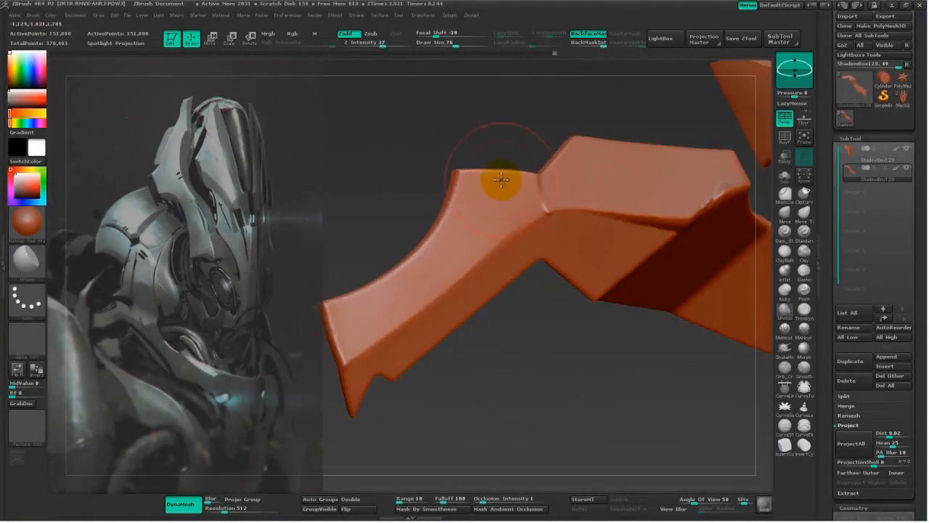
pyautogui.moveTo(345, 321); pyautogui.dragTo(491, 209)
pyautogui.moveTo(455, 380); pyautogui.dragTo(368, 375)
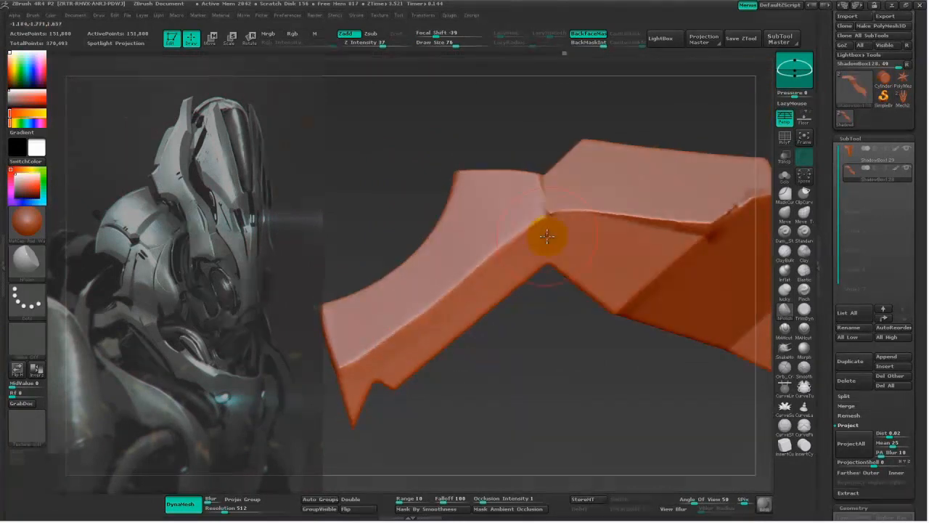
pyautogui.moveTo(497, 367); pyautogui.dragTo(493, 413)
pyautogui.moveTo(494, 440); pyautogui.dragTo(498, 174)
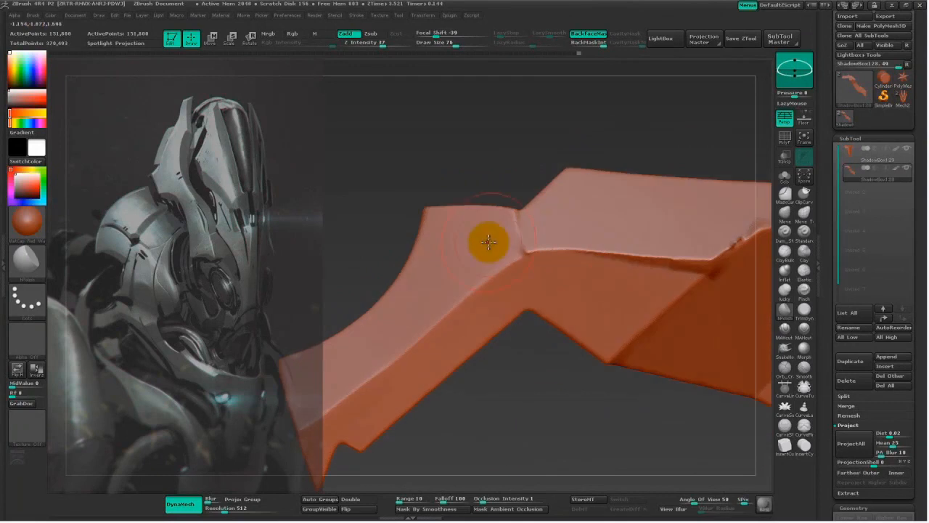
pyautogui.moveTo(534, 341); pyautogui.dragTo(528, 271)
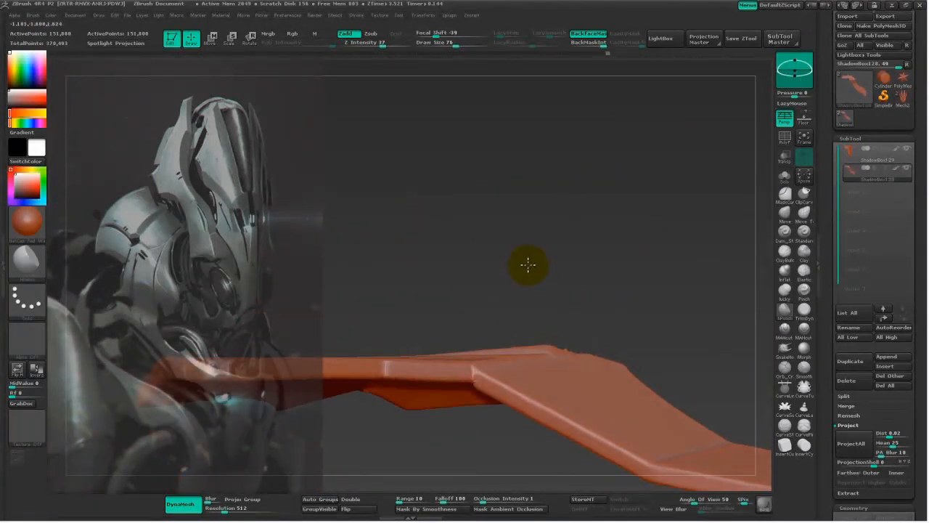
# Flatten the raised section's outer face and the crease at its corner with hPolish.
pyautogui.keyDown('ctrl'); pyautogui.keyDown('shift'); pyautogui.moveTo(379, 345); pyautogui.dragTo(660, 339); pyautogui.keyUp('shift'); pyautogui.keyUp('ctrl')
pyautogui.moveTo(645, 254)
pyautogui.mouseDown()
pyautogui.moveTo(539, 387)
pyautogui.moveTo(501, 305)
pyautogui.mouseUp()
pyautogui.press('space')
pyautogui.moveTo(438, 249); pyautogui.dragTo(460, 233)
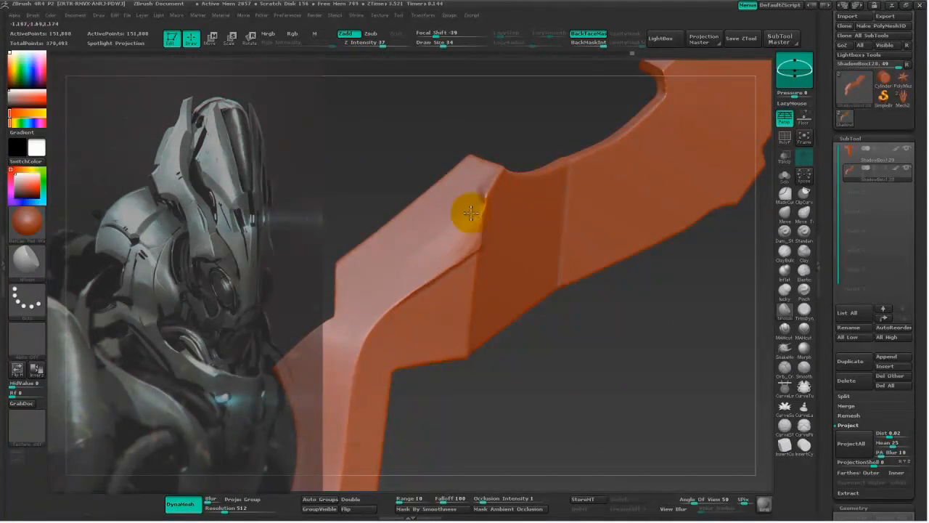
pyautogui.moveTo(453, 222); pyautogui.dragTo(394, 281)
# Polish the facet at the corner where the raised section meets the strut with hPolish at draw size 74.
pyautogui.moveTo(512, 370)
pyautogui.mouseDown()
pyautogui.moveTo(555, 346)
pyautogui.moveTo(572, 191)
pyautogui.mouseUp()
pyautogui.press('space')
pyautogui.moveTo(485, 209); pyautogui.dragTo(498, 208)
pyautogui.moveTo(566, 153)
pyautogui.mouseDown()
pyautogui.moveTo(589, 147)
pyautogui.moveTo(554, 312)
pyautogui.moveTo(491, 219)
pyautogui.moveTo(498, 214)
pyautogui.mouseUp()
pyautogui.press('space')
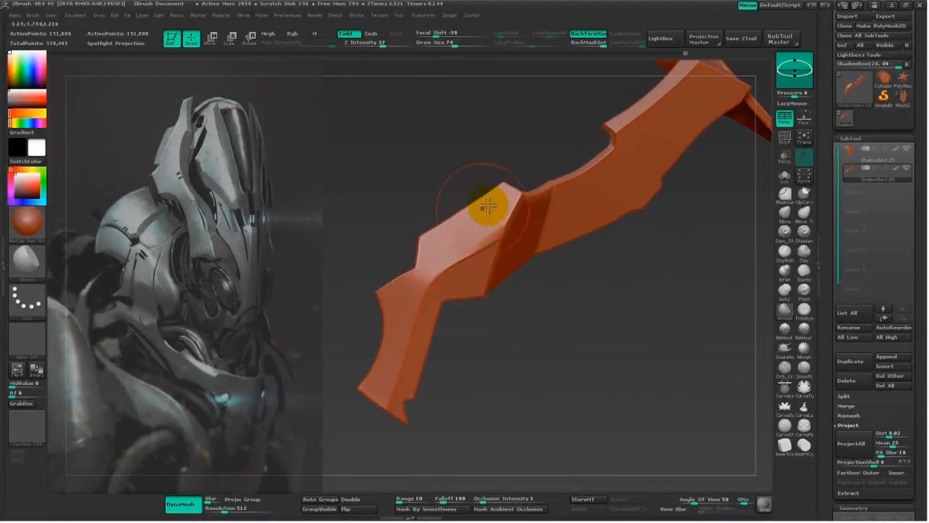
# Polish the creases between the facets on the strut's other side with hPolish.
pyautogui.moveTo(554, 375); pyautogui.dragTo(473, 260)
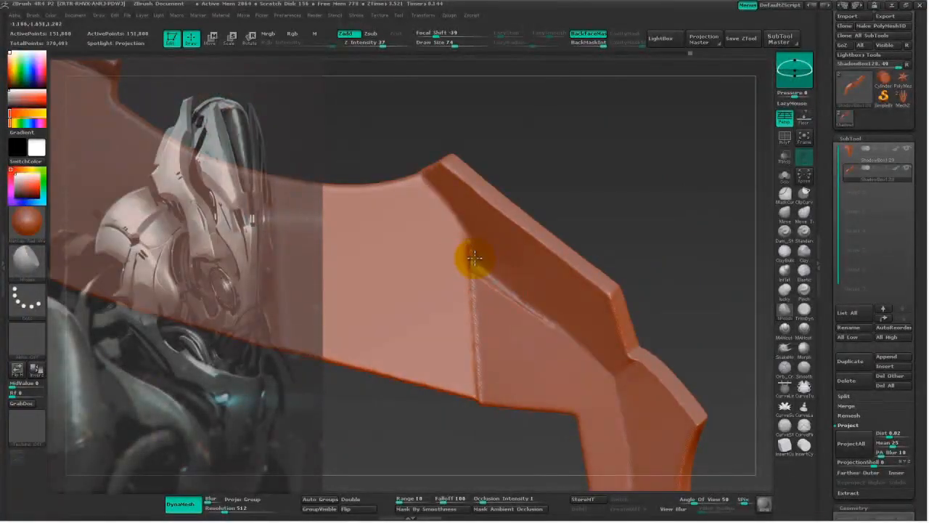
pyautogui.moveTo(644, 231); pyautogui.dragTo(666, 203)
pyautogui.moveTo(562, 326)
pyautogui.mouseDown()
pyautogui.moveTo(554, 247)
pyautogui.moveTo(518, 208)
pyautogui.moveTo(355, 213)
pyautogui.moveTo(365, 237)
pyautogui.moveTo(649, 182)
pyautogui.moveTo(353, 253)
pyautogui.moveTo(527, 265)
pyautogui.mouseUp()
pyautogui.moveTo(311, 170)
pyautogui.mouseDown()
pyautogui.moveTo(274, 228)
pyautogui.moveTo(701, 336)
pyautogui.moveTo(491, 156)
pyautogui.moveTo(547, 297)
pyautogui.moveTo(528, 315)
pyautogui.mouseUp()
# Update the strut's DynaMesh and even out the facets around the bend with hPolish at draw size 92.
pyautogui.press('space')
pyautogui.press('space')
pyautogui.moveTo(559, 269)
pyautogui.mouseDown()
pyautogui.moveTo(552, 279)
pyautogui.moveTo(589, 269)
pyautogui.mouseUp()
pyautogui.moveTo(678, 222); pyautogui.dragTo(368, 237)
pyautogui.moveTo(443, 294); pyautogui.dragTo(430, 280)
pyautogui.moveTo(458, 330); pyautogui.dragTo(465, 344)
pyautogui.moveTo(493, 310); pyautogui.dragTo(591, 191)
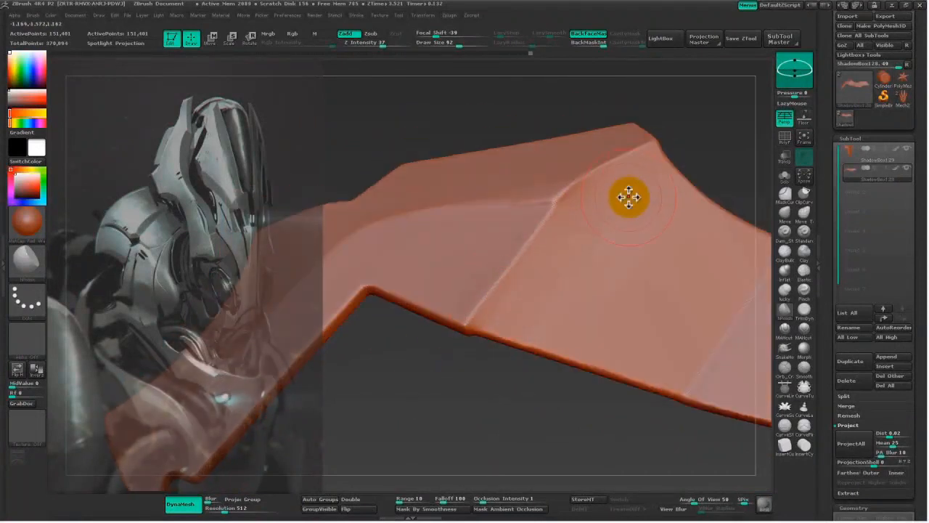
# Define the diagonal crease between the bend's facets with hPolish at draw size 51.
pyautogui.moveTo(565, 410); pyautogui.dragTo(533, 415)
pyautogui.press('space')
pyautogui.moveTo(512, 235)
pyautogui.mouseDown()
pyautogui.moveTo(429, 229)
pyautogui.moveTo(444, 233)
pyautogui.moveTo(407, 245)
pyautogui.mouseUp()
pyautogui.press('space')
pyautogui.press('space')
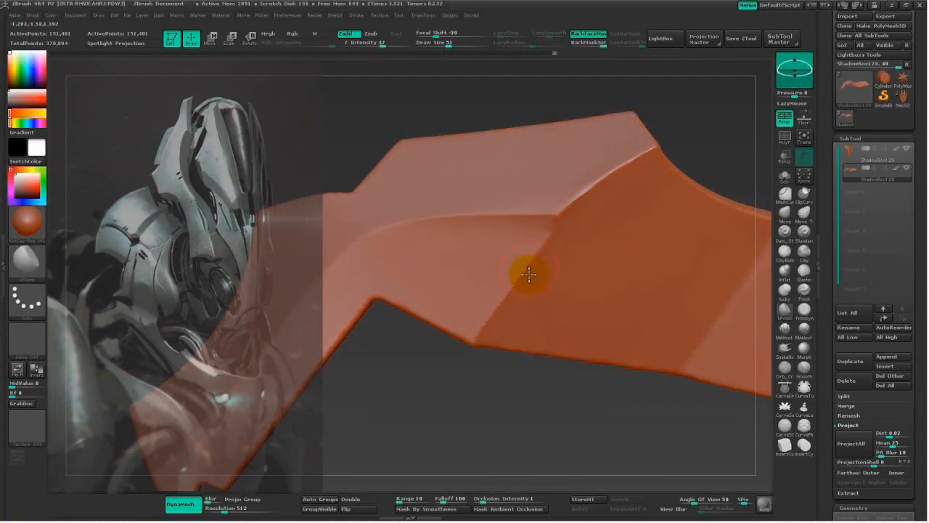
# Sharpen the crease running up to the outer corner with hPolish at draw size 63.
pyautogui.moveTo(484, 416); pyautogui.dragTo(554, 199)
pyautogui.moveTo(515, 372); pyautogui.dragTo(628, 177)
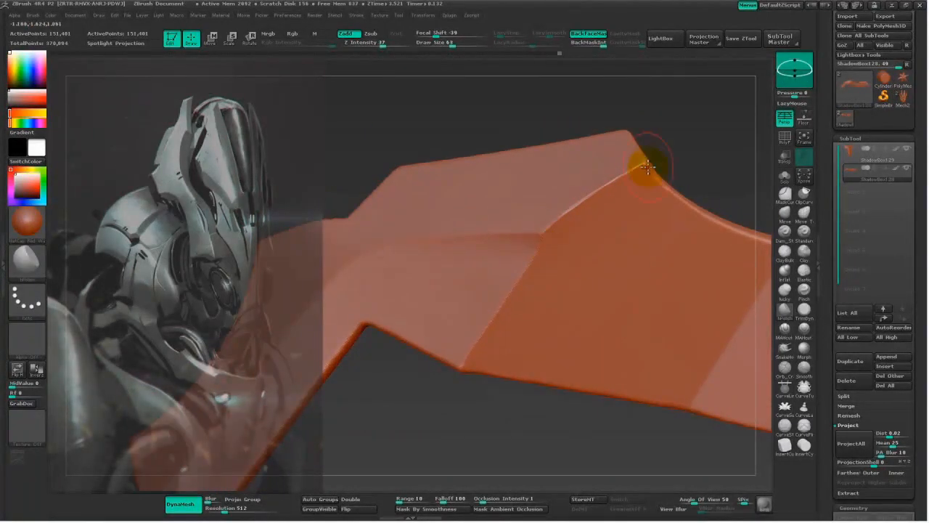
pyautogui.moveTo(700, 130); pyautogui.dragTo(614, 169)
pyautogui.moveTo(512, 351)
pyautogui.mouseDown()
pyautogui.moveTo(476, 332)
pyautogui.moveTo(646, 332)
pyautogui.moveTo(580, 394)
pyautogui.moveTo(486, 368)
pyautogui.moveTo(455, 421)
pyautogui.moveTo(475, 465)
pyautogui.mouseUp()
# Reshape the bulging crease beside the outer corner with the Move brush at draw sizes 82 and 44.
pyautogui.click(786, 216)
pyautogui.press('space')
pyautogui.moveTo(618, 215); pyautogui.dragTo(625, 215)
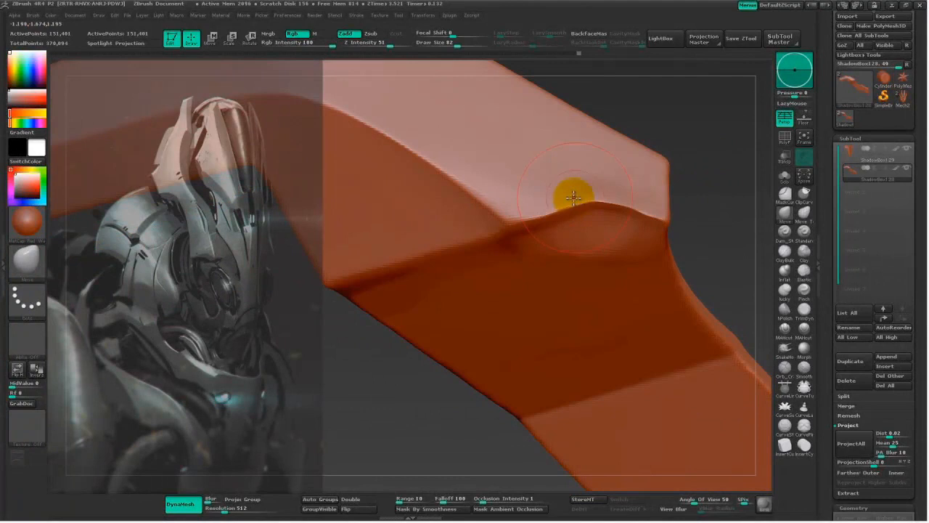
pyautogui.rightClick(573, 198)
pyautogui.moveTo(643, 197); pyautogui.dragTo(629, 201)
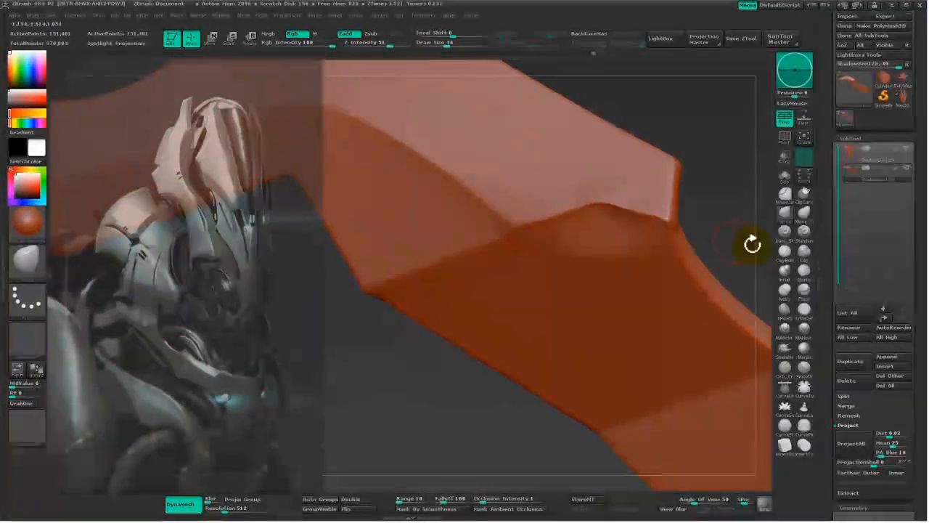
# Tighten the crease's peak beside the outer corner with the Pinch brush.
pyautogui.rightClick(596, 184)
pyautogui.moveTo(591, 183)
pyautogui.mouseDown()
pyautogui.moveTo(602, 182)
pyautogui.moveTo(593, 195)
pyautogui.mouseUp()
pyautogui.rightClick(592, 196)
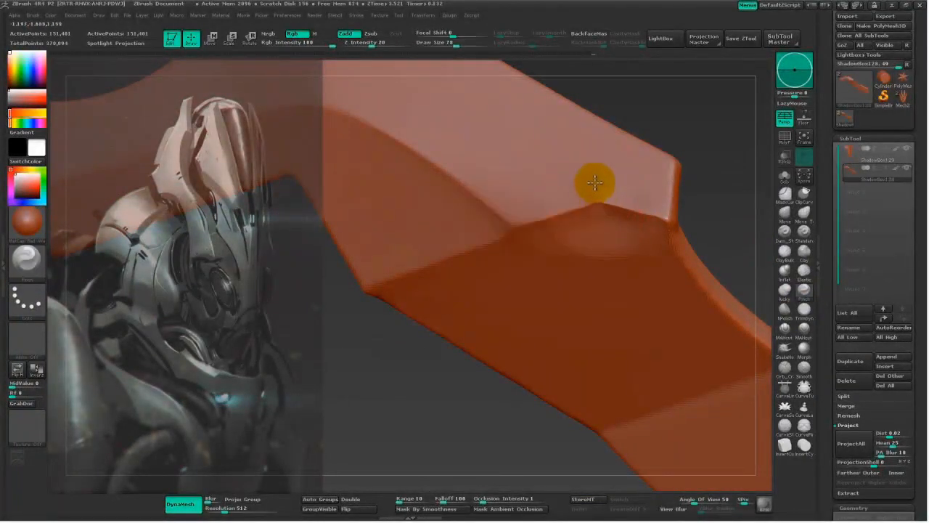
pyautogui.moveTo(491, 397); pyautogui.dragTo(711, 248)
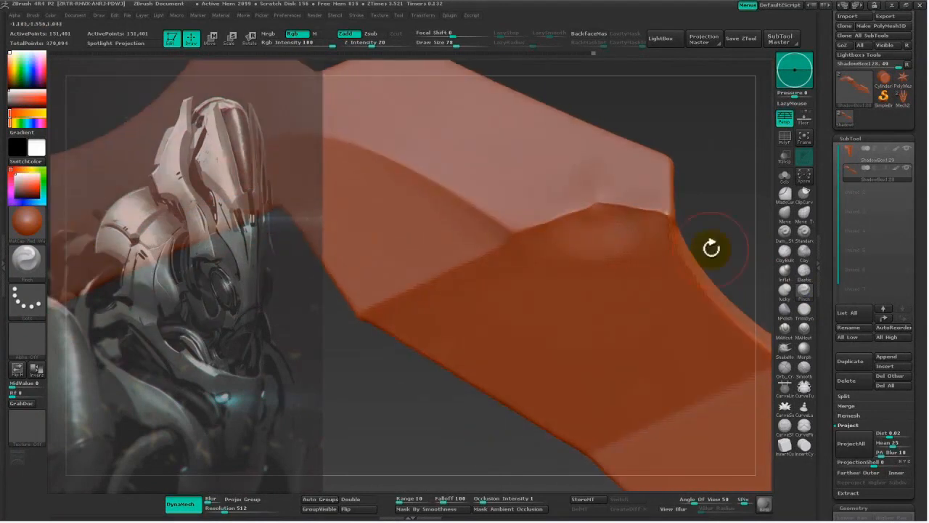
# Update the DynaMesh and flatten the surface below the curved crease near the outer corner with hPolish.
pyautogui.click(782, 316)
pyautogui.rightClick(565, 234)
pyautogui.moveTo(565, 233); pyautogui.dragTo(562, 234)
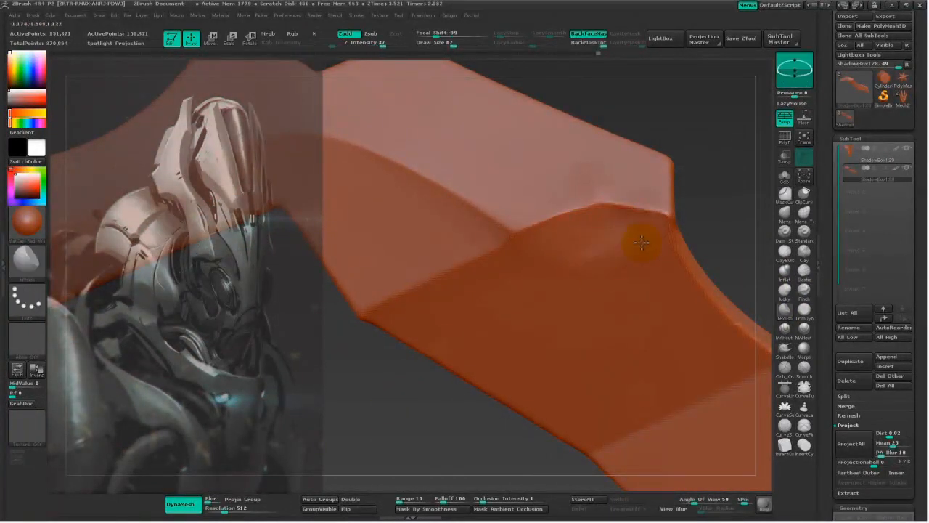
pyautogui.moveTo(584, 233); pyautogui.dragTo(563, 252)
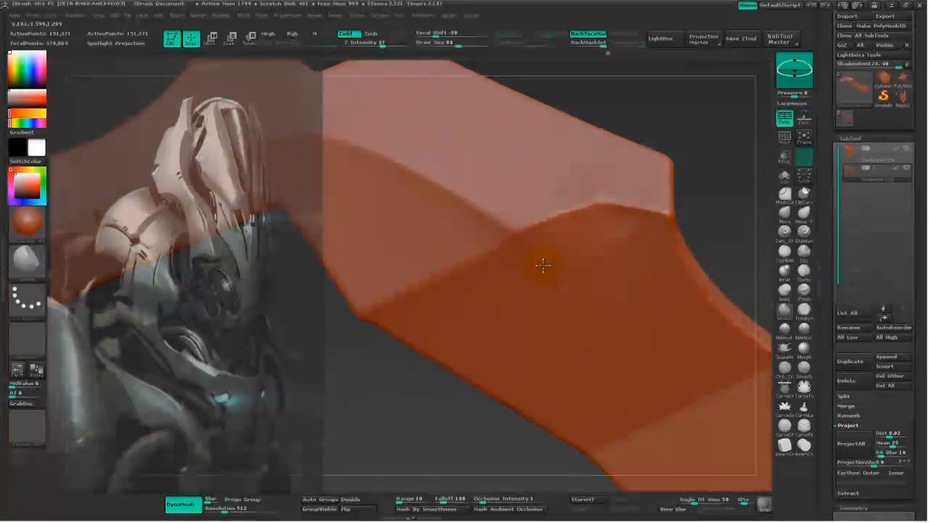
pyautogui.moveTo(715, 165); pyautogui.dragTo(732, 189)
pyautogui.moveTo(631, 219); pyautogui.dragTo(625, 225)
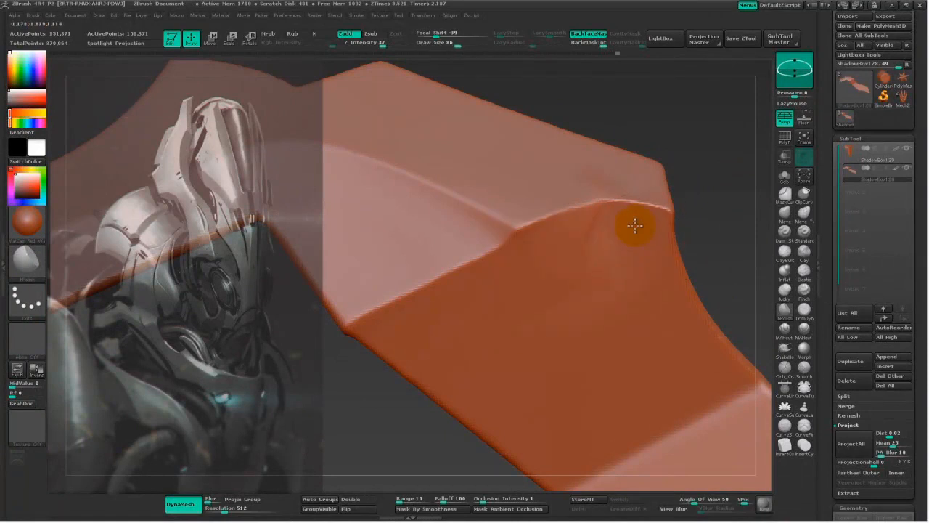
pyautogui.moveTo(705, 207); pyautogui.dragTo(698, 223)
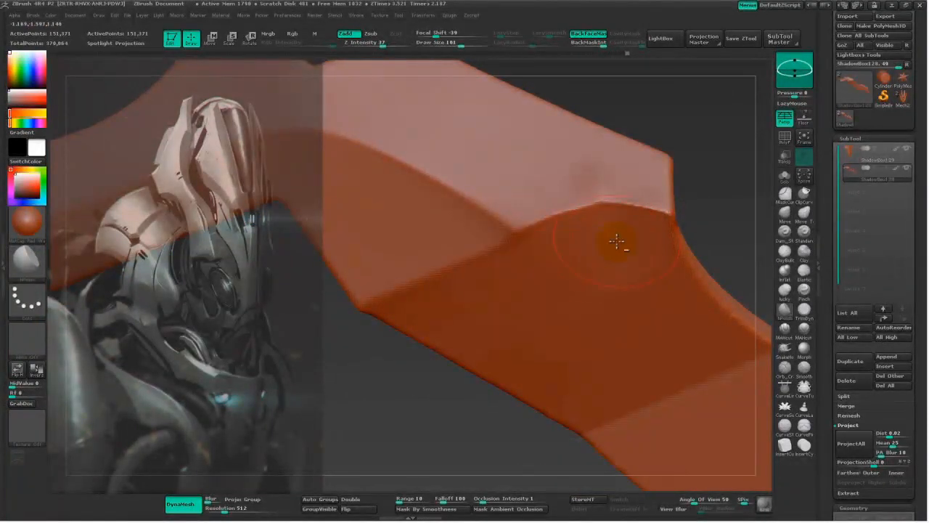
# Flatten the faces on both sides of the curved crease near the outer corner with hPolish at draw sizes 125 and 122.
pyautogui.moveTo(585, 307)
pyautogui.mouseDown()
pyautogui.moveTo(678, 218)
pyautogui.moveTo(556, 232)
pyautogui.moveTo(687, 210)
pyautogui.moveTo(698, 244)
pyautogui.moveTo(691, 191)
pyautogui.moveTo(570, 182)
pyautogui.mouseUp()
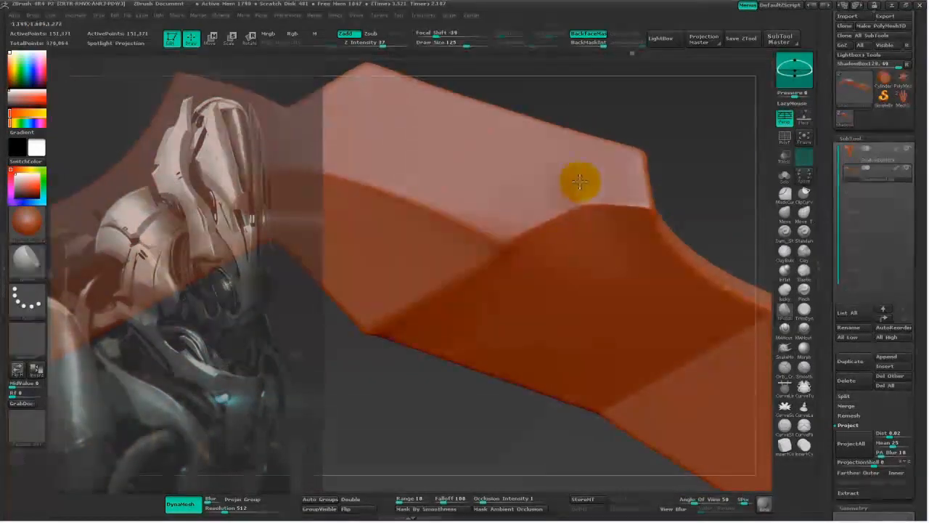
pyautogui.moveTo(490, 293); pyautogui.dragTo(512, 271)
pyautogui.press('space')
pyautogui.moveTo(584, 246); pyautogui.dragTo(573, 248)
pyautogui.moveTo(684, 191); pyautogui.dragTo(526, 237)
pyautogui.moveTo(659, 204); pyautogui.dragTo(537, 169)
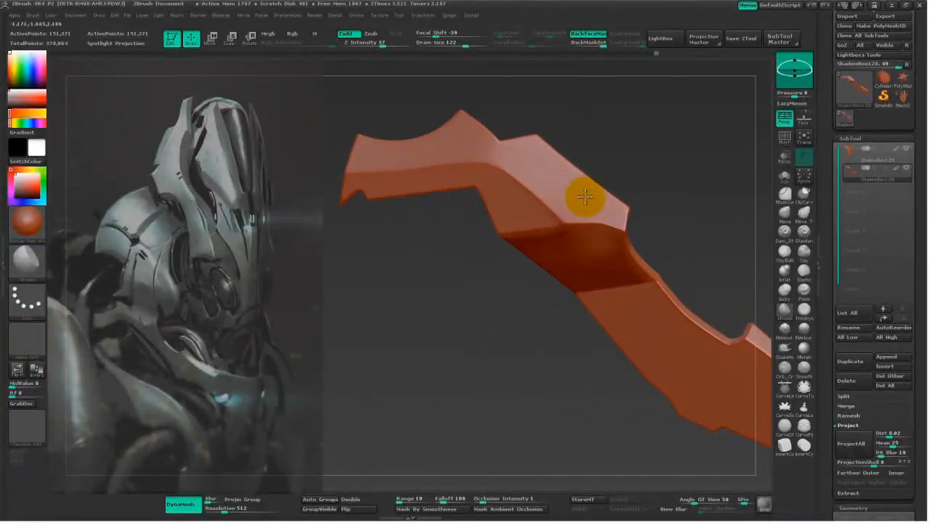
# Clip the strut's underside beside the outer corner with angled ClipCurve cuts.
pyautogui.moveTo(687, 209)
pyautogui.mouseDown()
pyautogui.moveTo(620, 174)
pyautogui.moveTo(682, 213)
pyautogui.moveTo(672, 263)
pyautogui.moveTo(687, 230)
pyautogui.moveTo(685, 241)
pyautogui.moveTo(697, 230)
pyautogui.moveTo(692, 240)
pyautogui.mouseUp()
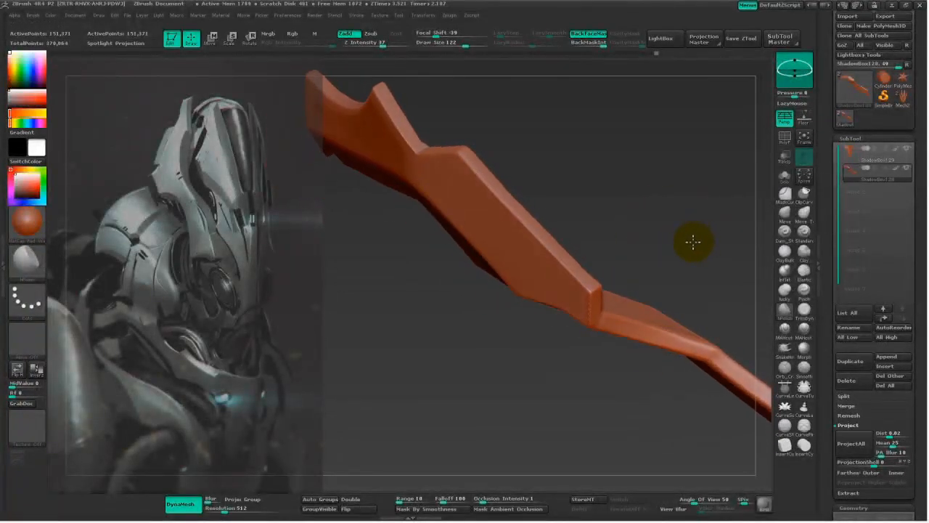
pyautogui.hotkey('ctrl', 'shift')
pyautogui.keyDown('ctrl'); pyautogui.keyDown('shift'); pyautogui.moveTo(552, 297); pyautogui.dragTo(559, 305); pyautogui.keyUp('shift'); pyautogui.keyUp('ctrl')
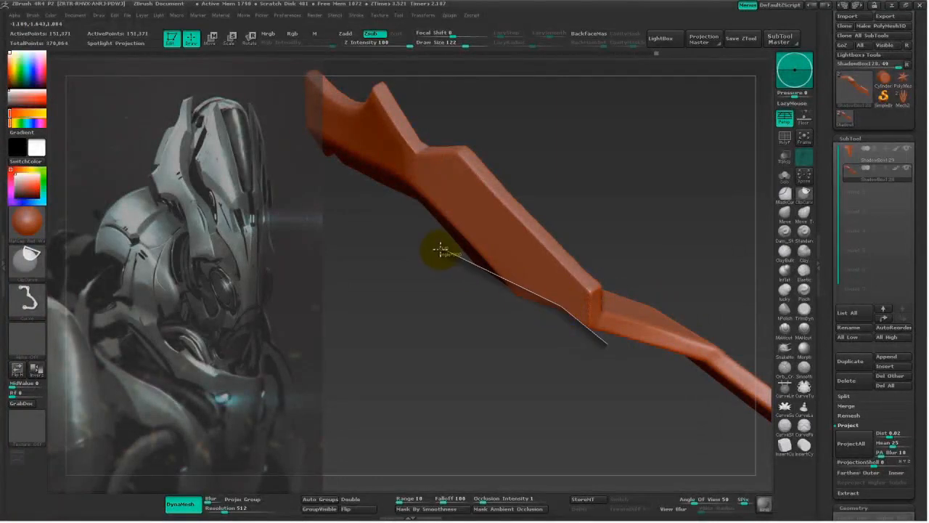
pyautogui.keyDown('ctrl'); pyautogui.keyDown('shift'); pyautogui.moveTo(441, 250); pyautogui.dragTo(438, 247); pyautogui.keyUp('shift'); pyautogui.keyUp('ctrl')
pyautogui.moveTo(680, 174)
pyautogui.mouseDown()
pyautogui.moveTo(655, 172)
pyautogui.moveTo(663, 141)
pyautogui.moveTo(628, 152)
pyautogui.moveTo(614, 187)
pyautogui.moveTo(631, 209)
pyautogui.moveTo(638, 187)
pyautogui.moveTo(493, 307)
pyautogui.moveTo(442, 306)
pyautogui.mouseUp()
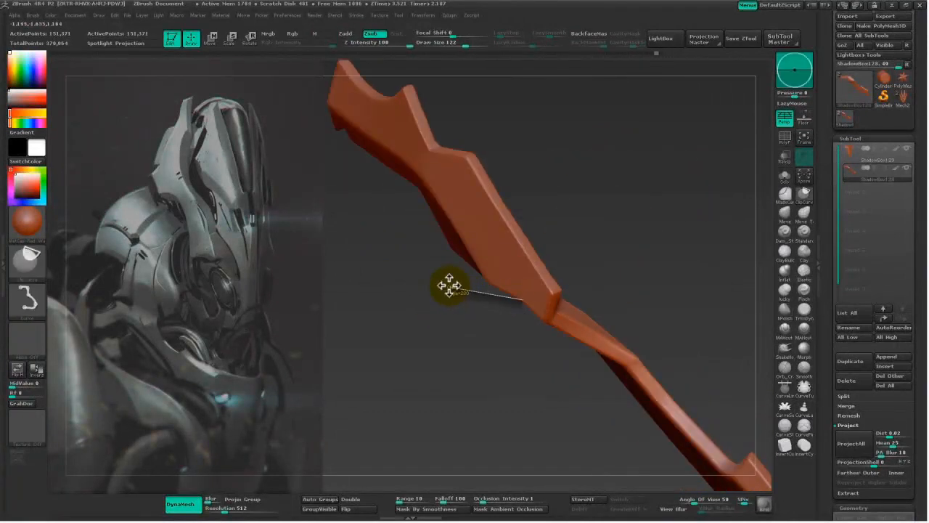
pyautogui.moveTo(449, 274)
pyautogui.mouseDown()
pyautogui.moveTo(431, 326)
pyautogui.moveTo(632, 238)
pyautogui.moveTo(617, 295)
pyautogui.moveTo(512, 299)
pyautogui.moveTo(648, 236)
pyautogui.moveTo(680, 180)
pyautogui.moveTo(460, 301)
pyautogui.moveTo(464, 324)
pyautogui.moveTo(483, 336)
pyautogui.moveTo(473, 338)
pyautogui.moveTo(473, 391)
pyautogui.moveTo(475, 375)
pyautogui.mouseUp()
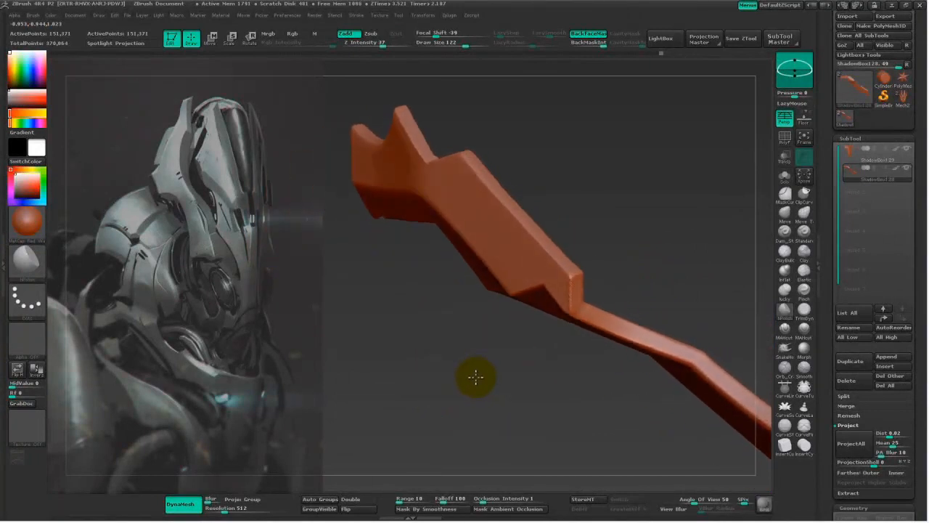
# Polish the clipped area below the outer corner with hPolish at draw sizes 67 and 58.
pyautogui.moveTo(485, 328); pyautogui.dragTo(507, 315)
pyautogui.moveTo(639, 184)
pyautogui.mouseDown()
pyautogui.moveTo(649, 211)
pyautogui.moveTo(645, 341)
pyautogui.mouseUp()
pyautogui.press('space')
pyautogui.moveTo(498, 255); pyautogui.dragTo(482, 256)
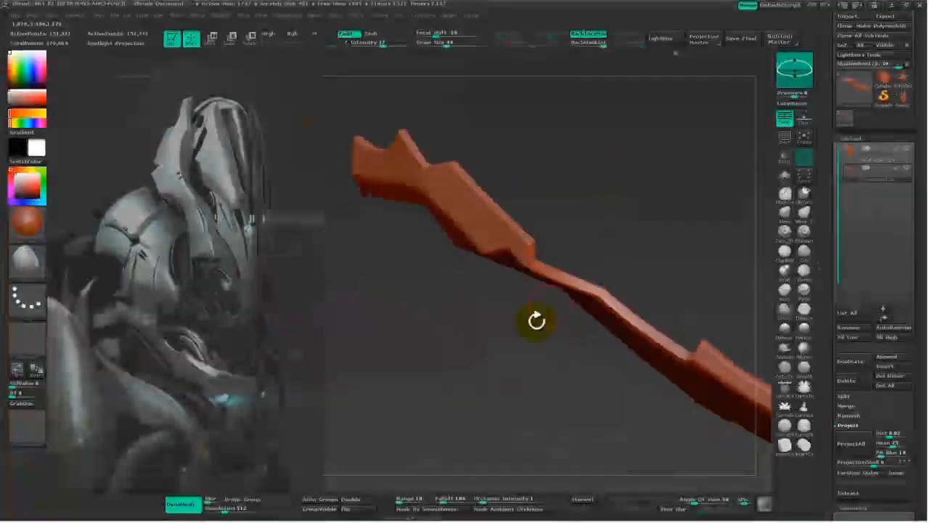
pyautogui.moveTo(535, 320)
pyautogui.mouseDown()
pyautogui.moveTo(388, 409)
pyautogui.moveTo(570, 327)
pyautogui.moveTo(534, 188)
pyautogui.mouseUp()
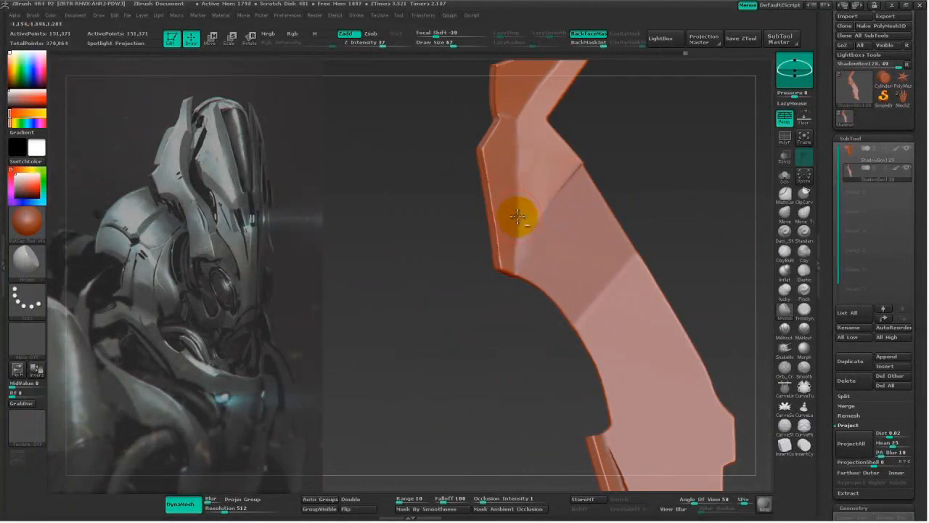
pyautogui.moveTo(478, 312)
pyautogui.mouseDown()
pyautogui.moveTo(636, 191)
pyautogui.moveTo(621, 278)
pyautogui.moveTo(645, 240)
pyautogui.moveTo(729, 163)
pyautogui.moveTo(472, 276)
pyautogui.mouseUp()
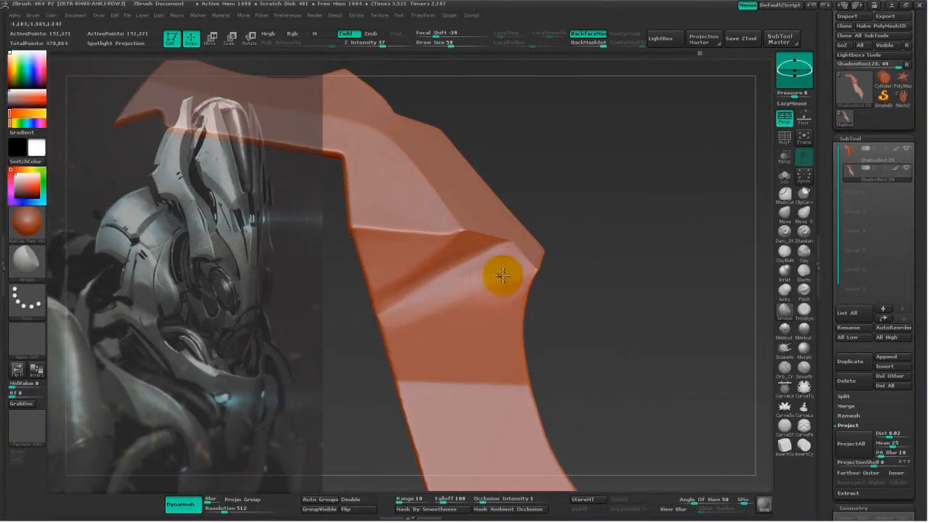
# Flatten the folded facet running from the outer corner to the inner edge with hPolish at draw sizes 70 and 88.
pyautogui.moveTo(489, 280)
pyautogui.mouseDown()
pyautogui.moveTo(408, 315)
pyautogui.moveTo(396, 338)
pyautogui.moveTo(595, 270)
pyautogui.moveTo(655, 272)
pyautogui.moveTo(639, 270)
pyautogui.mouseUp()
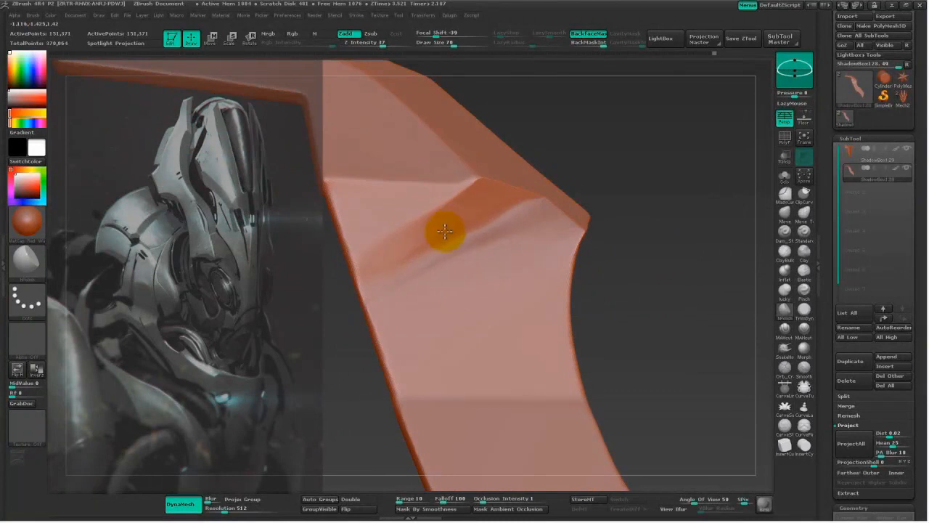
pyautogui.press('s')
pyautogui.click(449, 229)
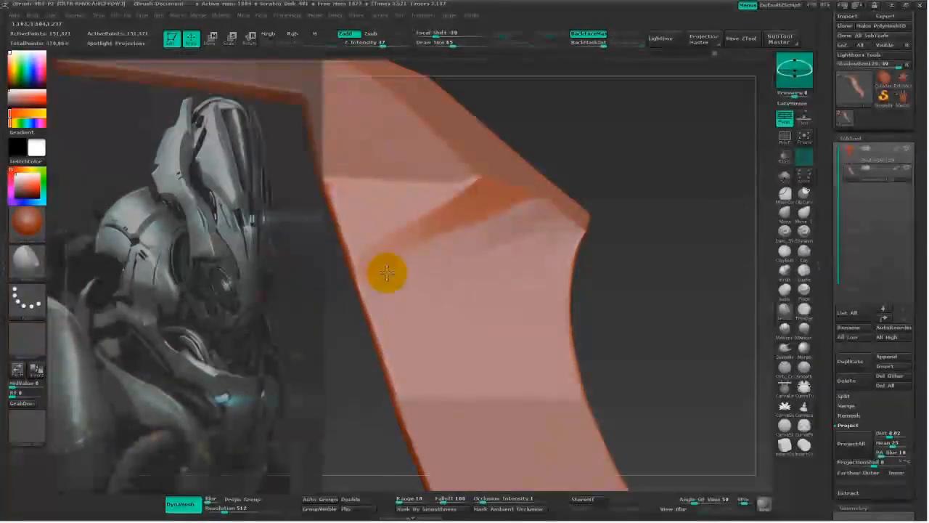
pyautogui.press('space')
pyautogui.click(448, 261)
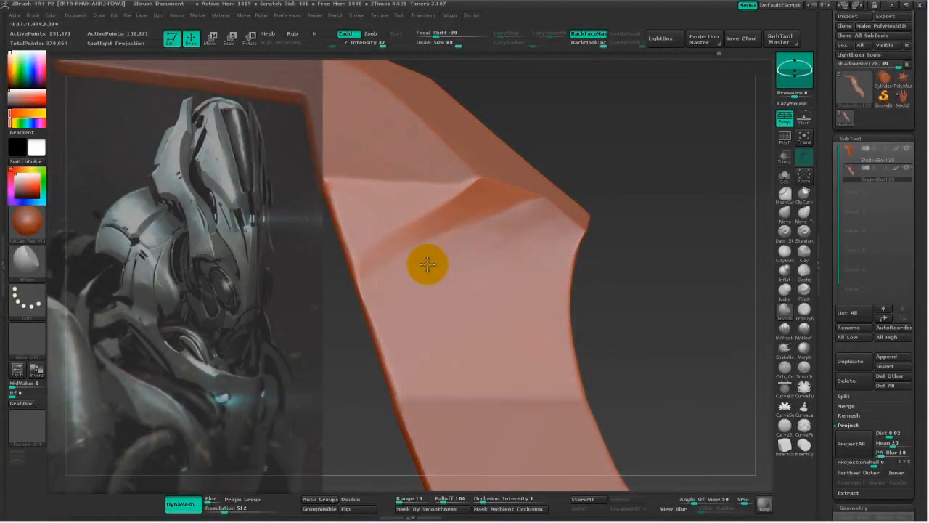
pyautogui.moveTo(484, 240); pyautogui.dragTo(409, 250)
# Define the crease between the folded facets down to the inner edge with hPolish at draw size 86.
pyautogui.moveTo(635, 269)
pyautogui.keyDown('alt'); pyautogui.mouseDown()
pyautogui.moveTo(629, 196)
pyautogui.moveTo(610, 188)
pyautogui.moveTo(665, 180)
pyautogui.moveTo(687, 166)
pyautogui.mouseUp(); pyautogui.keyUp('alt')
pyautogui.press('space')
pyautogui.click(363, 233)
pyautogui.moveTo(340, 266)
pyautogui.mouseDown()
pyautogui.moveTo(481, 170)
pyautogui.moveTo(472, 186)
pyautogui.moveTo(328, 276)
pyautogui.mouseUp()
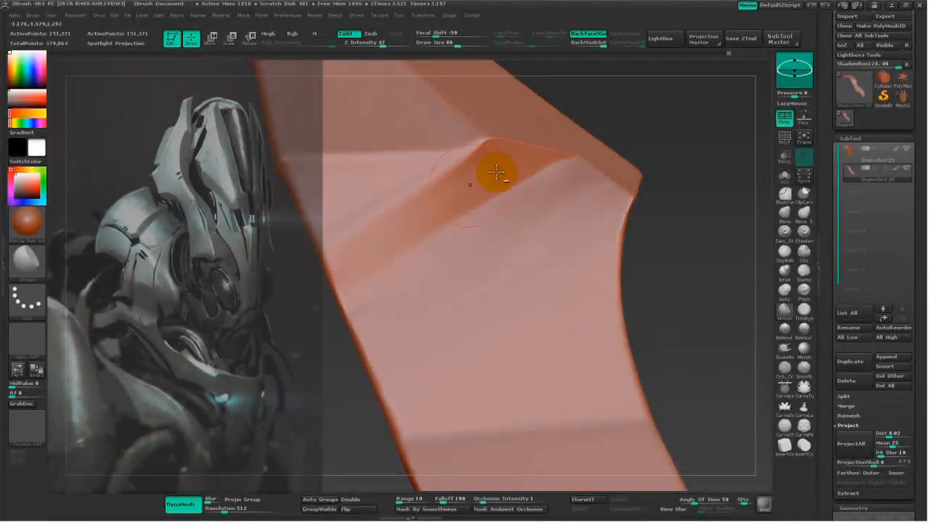
pyautogui.moveTo(673, 179)
pyautogui.mouseDown()
pyautogui.moveTo(657, 174)
pyautogui.moveTo(649, 129)
pyautogui.moveTo(446, 170)
pyautogui.mouseUp()
pyautogui.moveTo(296, 350)
pyautogui.mouseDown()
pyautogui.moveTo(331, 335)
pyautogui.moveTo(442, 232)
pyautogui.mouseUp()
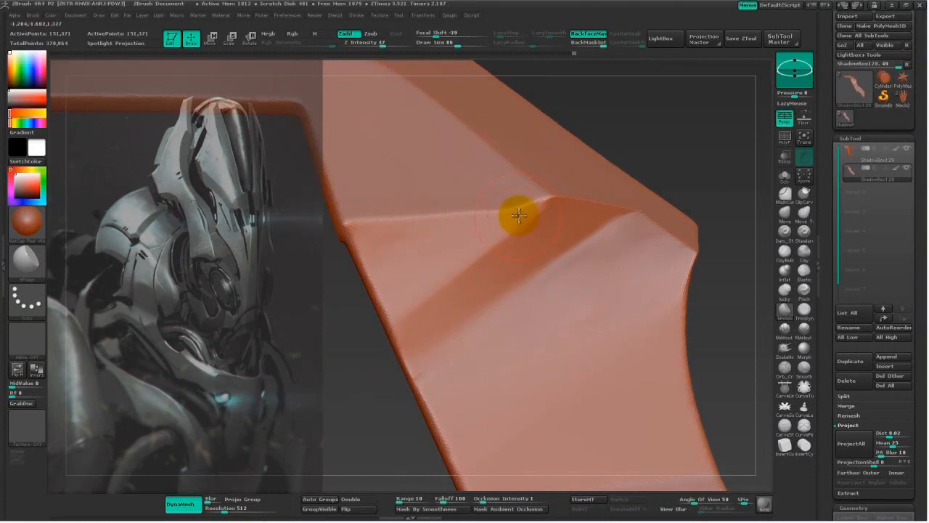
# Update the DynaMesh and even out the facets below the outer corner with hPolish at draw sizes 97 and 72.
pyautogui.moveTo(348, 265); pyautogui.dragTo(575, 280)
pyautogui.moveTo(644, 209); pyautogui.dragTo(512, 201)
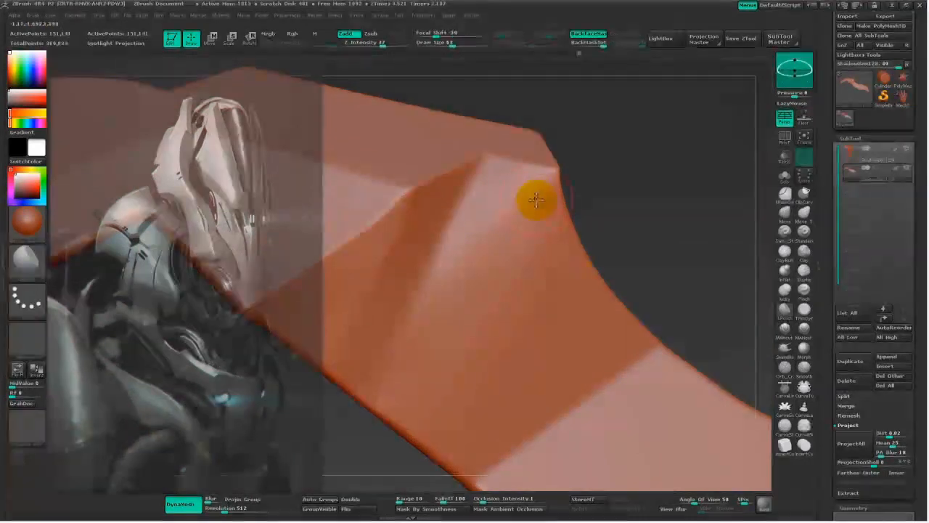
pyautogui.press('shift')
pyautogui.press('space')
pyautogui.moveTo(392, 356); pyautogui.dragTo(404, 356)
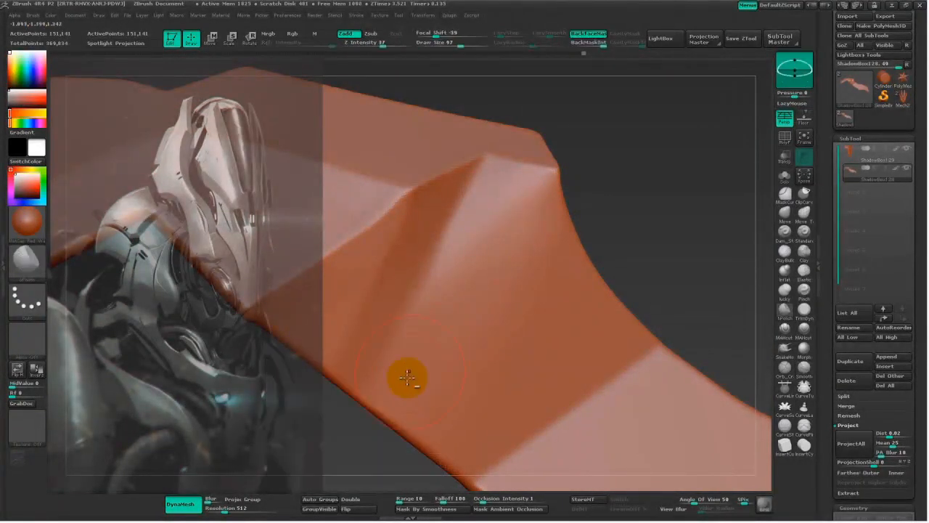
pyautogui.moveTo(632, 187)
pyautogui.mouseDown()
pyautogui.moveTo(603, 137)
pyautogui.moveTo(362, 396)
pyautogui.mouseUp()
pyautogui.press('space')
pyautogui.moveTo(411, 223); pyautogui.dragTo(403, 223)
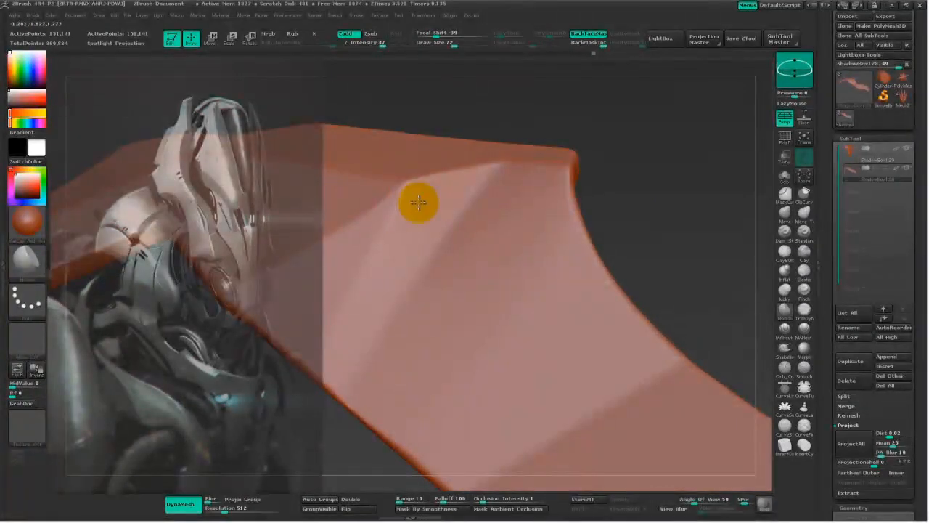
# Sharpen the crease where the upper face meets the folded facet with hPolish at draw sizes 72 and 78.
pyautogui.moveTo(638, 207)
pyautogui.mouseDown()
pyautogui.moveTo(593, 161)
pyautogui.moveTo(415, 234)
pyautogui.mouseUp()
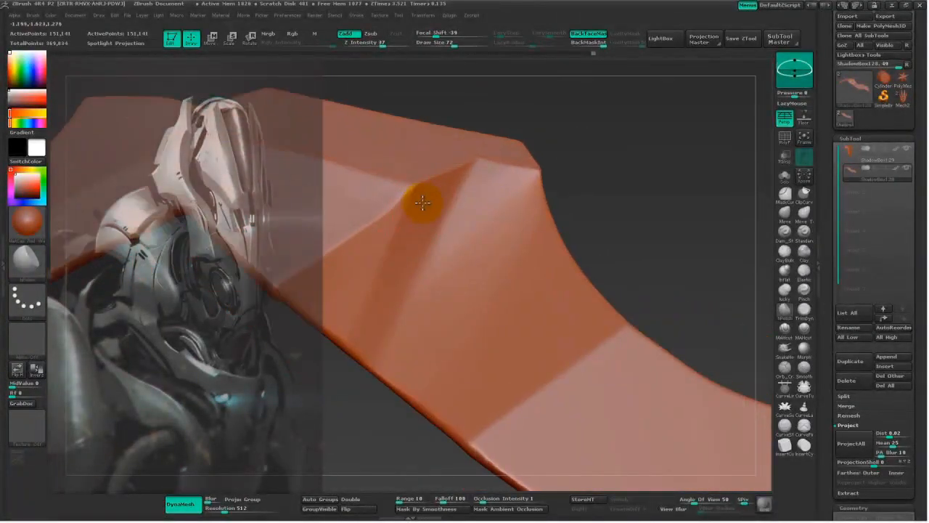
pyautogui.moveTo(359, 243); pyautogui.dragTo(416, 194)
pyautogui.moveTo(686, 156)
pyautogui.mouseDown()
pyautogui.moveTo(670, 135)
pyautogui.moveTo(444, 261)
pyautogui.moveTo(425, 201)
pyautogui.moveTo(436, 204)
pyautogui.mouseUp()
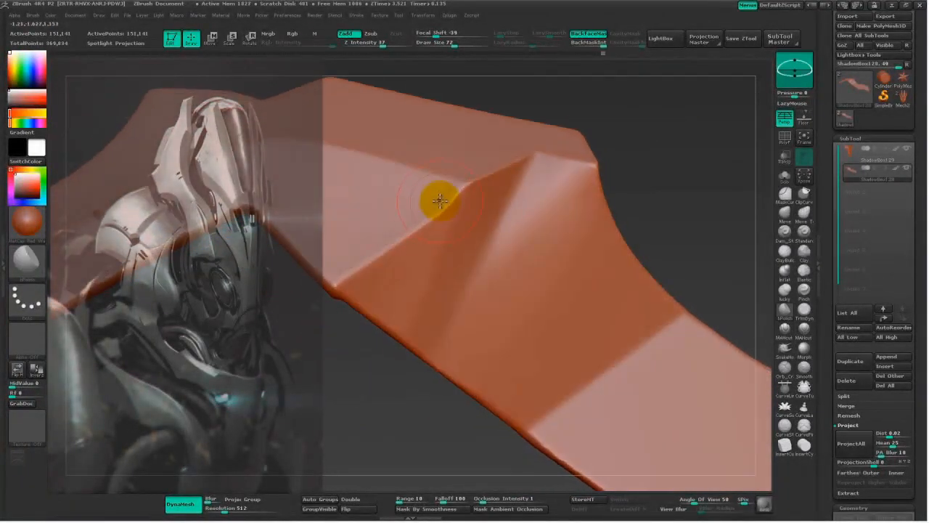
pyautogui.keyDown('alt'); pyautogui.moveTo(346, 361); pyautogui.dragTo(463, 202); pyautogui.keyUp('alt')
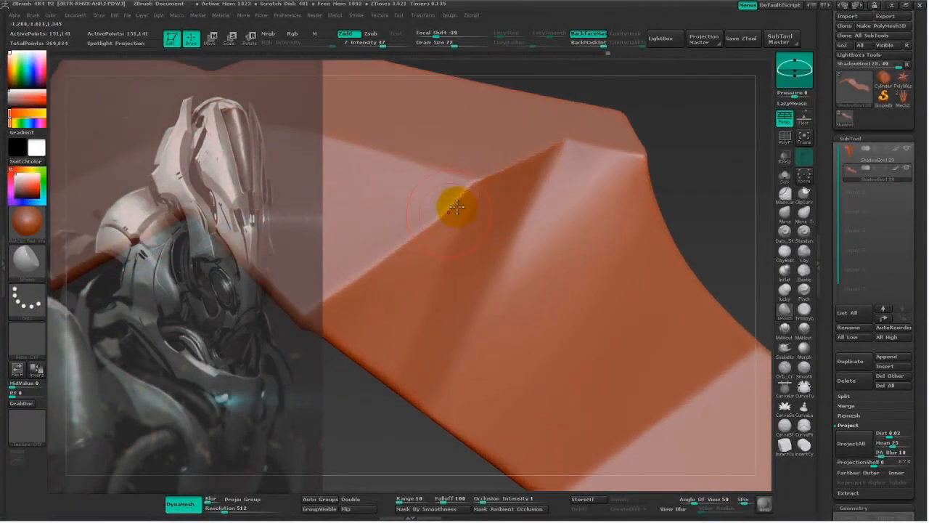
pyautogui.press('s')
pyautogui.click(425, 276)
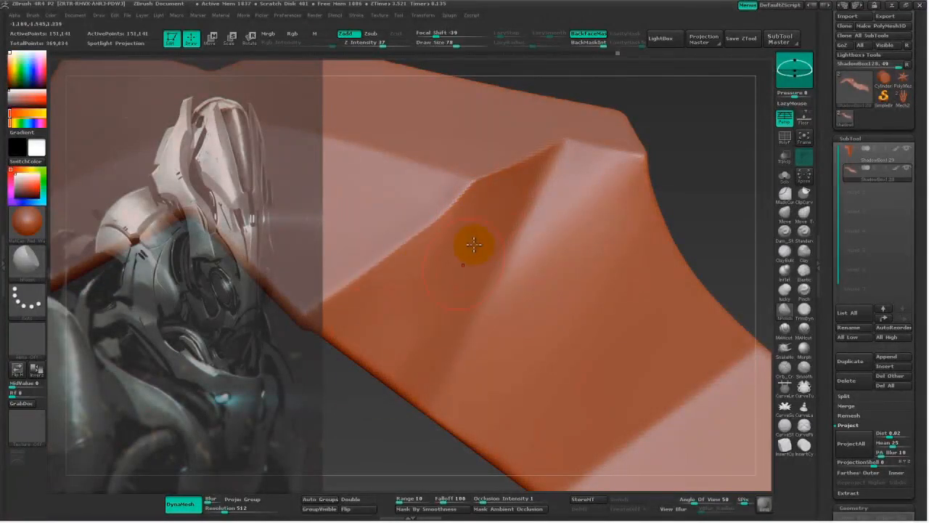
pyautogui.moveTo(407, 354)
pyautogui.mouseDown()
pyautogui.moveTo(370, 338)
pyautogui.moveTo(379, 356)
pyautogui.moveTo(367, 407)
pyautogui.moveTo(352, 419)
pyautogui.moveTo(388, 355)
pyautogui.moveTo(533, 438)
pyautogui.moveTo(372, 410)
pyautogui.moveTo(439, 273)
pyautogui.mouseUp()
# Refine the ridge beside the outer corner with hPolish at draw size 47 and update the DynaMesh.
pyautogui.press('space')
pyautogui.moveTo(664, 178)
pyautogui.mouseDown()
pyautogui.moveTo(639, 247)
pyautogui.moveTo(662, 200)
pyautogui.mouseUp()
pyautogui.press('space')
pyautogui.moveTo(460, 248); pyautogui.dragTo(455, 248)
pyautogui.moveTo(511, 222)
pyautogui.mouseDown()
pyautogui.moveTo(436, 283)
pyautogui.moveTo(506, 228)
pyautogui.mouseUp()
pyautogui.moveTo(659, 230)
pyautogui.mouseDown()
pyautogui.moveTo(670, 238)
pyautogui.moveTo(655, 263)
pyautogui.moveTo(657, 242)
pyautogui.mouseUp()
# Switch to the SliceCurve brush and try a curved slice along the strut's inner edge.
pyautogui.press('f')
pyautogui.keyDown('alt'); pyautogui.moveTo(446, 362); pyautogui.dragTo(451, 358); pyautogui.keyUp('alt')
pyautogui.keyDown('alt'); pyautogui.moveTo(456, 349); pyautogui.dragTo(439, 404); pyautogui.keyUp('alt')
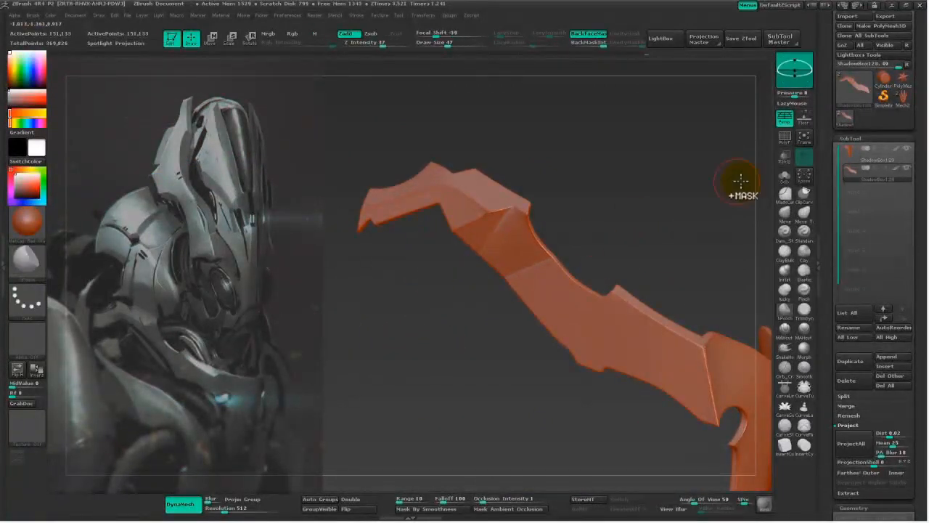
pyautogui.keyDown('ctrl'); pyautogui.keyDown('shift'); pyautogui.click(802, 192); pyautogui.keyUp('shift'); pyautogui.keyUp('ctrl')
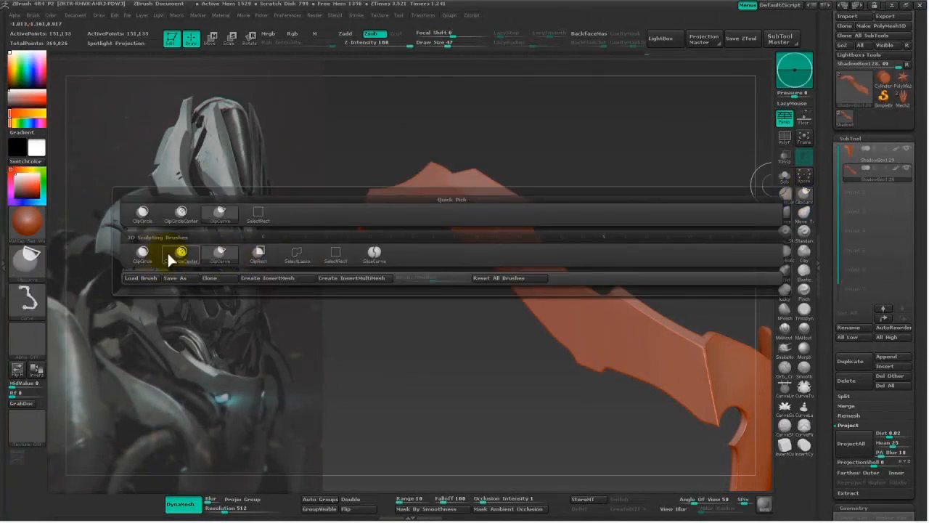
pyautogui.keyDown('ctrl'); pyautogui.keyDown('shift'); pyautogui.click(386, 253); pyautogui.keyUp('shift'); pyautogui.keyUp('ctrl')
pyautogui.keyDown('alt'); pyautogui.moveTo(491, 394); pyautogui.dragTo(428, 407); pyautogui.keyUp('alt')
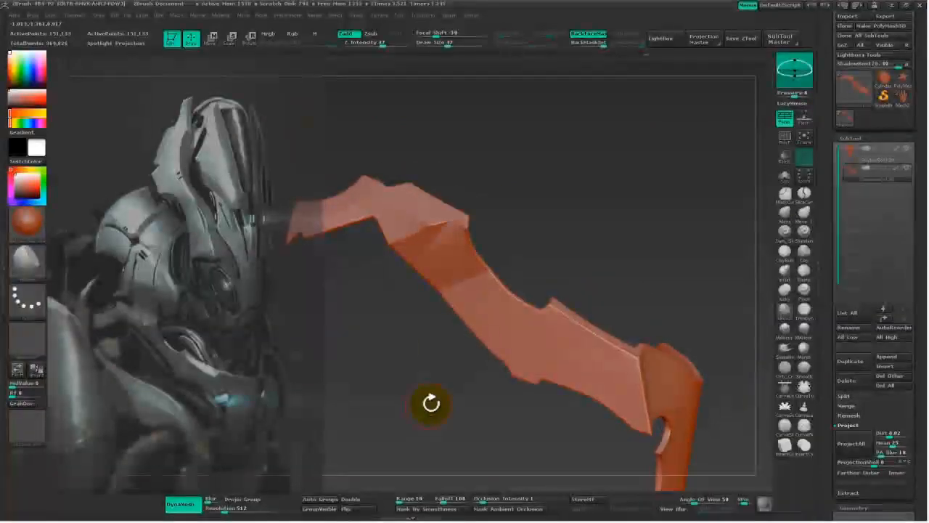
pyautogui.moveTo(521, 389)
pyautogui.keyDown('ctrl'); pyautogui.keyDown('shift'); pyautogui.mouseDown()
pyautogui.moveTo(516, 353)
pyautogui.moveTo(433, 252)
pyautogui.moveTo(372, 223)
pyautogui.moveTo(336, 244)
pyautogui.mouseUp(); pyautogui.keyUp('shift'); pyautogui.keyUp('ctrl')
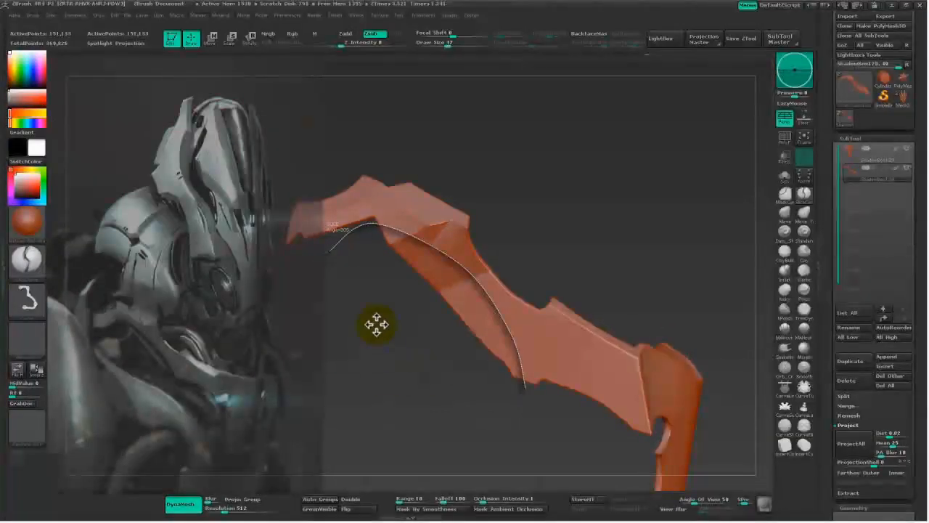
pyautogui.keyDown('ctrl'); pyautogui.keyDown('shift'); pyautogui.moveTo(376, 344); pyautogui.dragTo(376, 343); pyautogui.keyUp('shift'); pyautogui.keyUp('ctrl')
# Slice a curved strip off the strut's inner edge with polyframe shown, and rebuild the DynaMesh with Group enabled.
pyautogui.click(786, 138)
pyautogui.moveTo(595, 212)
pyautogui.mouseDown()
pyautogui.moveTo(582, 209)
pyautogui.moveTo(616, 197)
pyautogui.moveTo(503, 389)
pyautogui.mouseUp()
pyautogui.moveTo(552, 417)
pyautogui.keyDown('ctrl'); pyautogui.keyDown('shift'); pyautogui.mouseDown()
pyautogui.moveTo(520, 343)
pyautogui.moveTo(505, 350)
pyautogui.mouseUp(); pyautogui.keyUp('shift'); pyautogui.keyUp('ctrl')
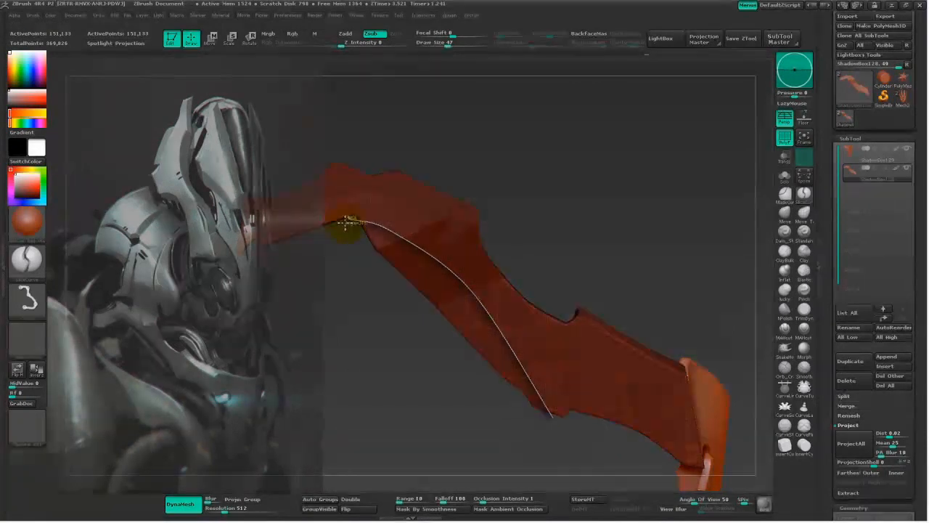
pyautogui.keyDown('ctrl'); pyautogui.keyDown('shift'); pyautogui.moveTo(338, 224); pyautogui.dragTo(338, 227); pyautogui.keyUp('shift'); pyautogui.keyUp('ctrl')
pyautogui.moveTo(342, 356)
pyautogui.mouseDown()
pyautogui.moveTo(356, 386)
pyautogui.moveTo(303, 404)
pyautogui.moveTo(363, 316)
pyautogui.moveTo(380, 389)
pyautogui.moveTo(747, 166)
pyautogui.moveTo(643, 244)
pyautogui.moveTo(662, 258)
pyautogui.moveTo(246, 488)
pyautogui.mouseUp()
pyautogui.moveTo(297, 447); pyautogui.dragTo(591, 239)
pyautogui.moveTo(572, 268)
pyautogui.mouseDown()
pyautogui.moveTo(563, 274)
pyautogui.moveTo(637, 243)
pyautogui.moveTo(394, 400)
pyautogui.moveTo(442, 336)
pyautogui.mouseUp()
# Mask everything except the sliced strip and move the strip slightly away from the strut with Transpose.
pyautogui.press('w')
pyautogui.keyDown('ctrl'); pyautogui.click(507, 289); pyautogui.keyUp('ctrl')
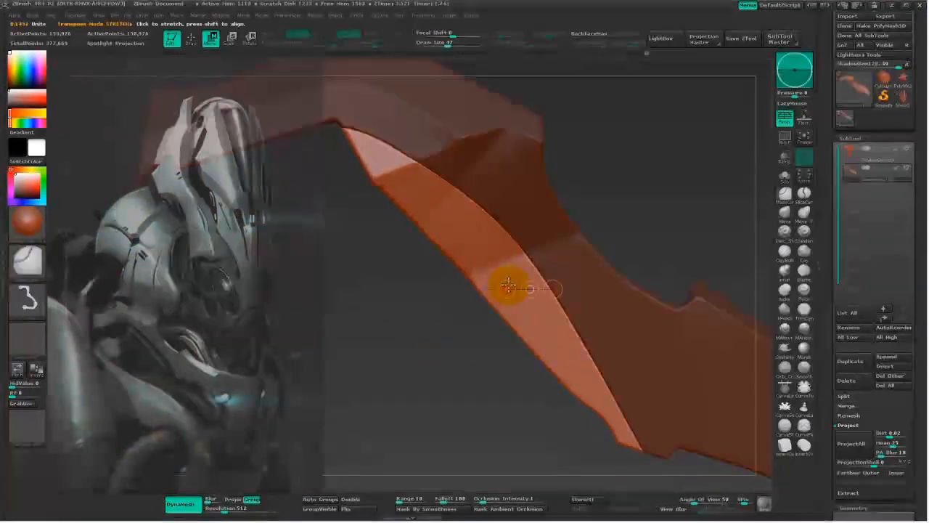
pyautogui.moveTo(510, 249); pyautogui.dragTo(616, 164)
pyautogui.moveTo(562, 207); pyautogui.dragTo(559, 210)
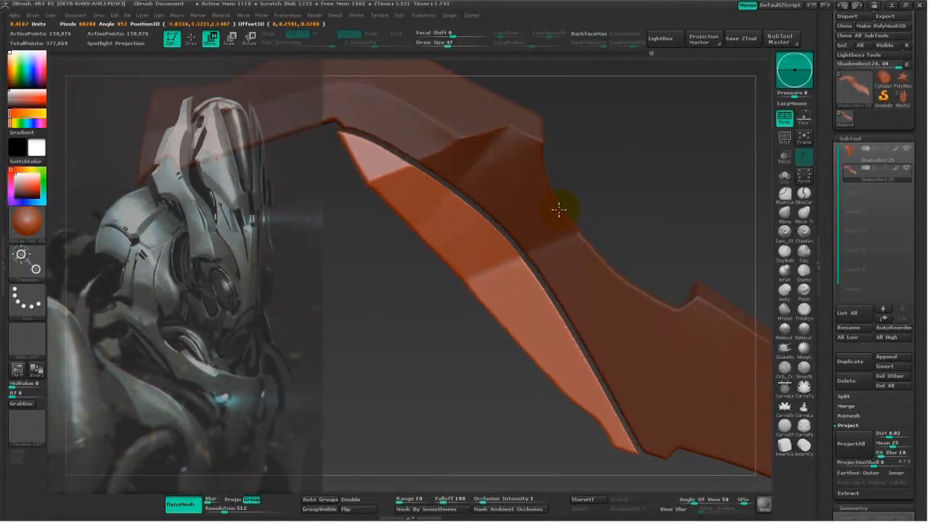
pyautogui.moveTo(677, 169); pyautogui.dragTo(558, 209)
pyautogui.moveTo(537, 290); pyautogui.dragTo(471, 297)
# Clear the mask and update the DynaMesh at resolution 1040.
pyautogui.press('q')
pyautogui.moveTo(450, 283)
pyautogui.keyDown('ctrl'); pyautogui.mouseDown()
pyautogui.moveTo(466, 300)
pyautogui.moveTo(426, 376)
pyautogui.mouseUp(); pyautogui.keyUp('ctrl')
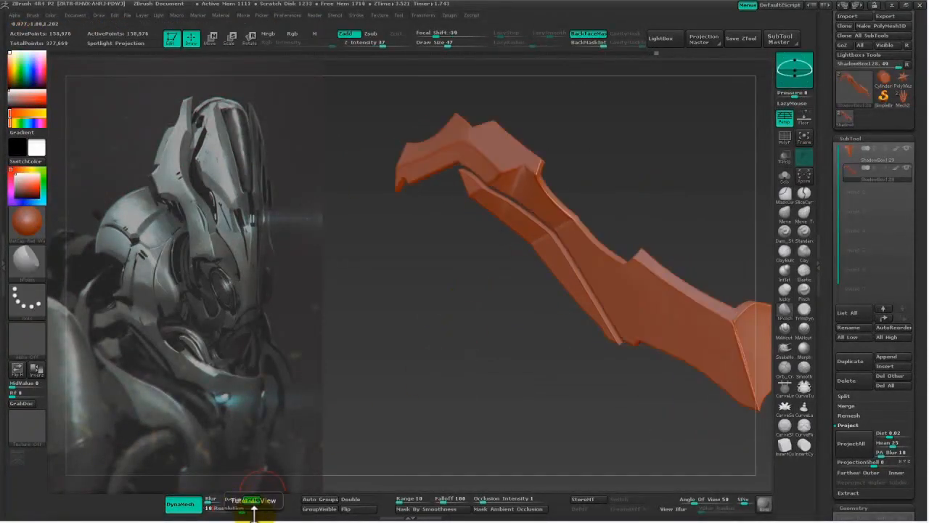
pyautogui.moveTo(497, 312)
pyautogui.keyDown('ctrl'); pyautogui.mouseDown()
pyautogui.moveTo(492, 284)
pyautogui.moveTo(480, 337)
pyautogui.mouseUp(); pyautogui.keyUp('ctrl')
# Smooth and clean up the separated strip and the creased facets along the curved gap.
pyautogui.press('space')
pyautogui.click(541, 280)
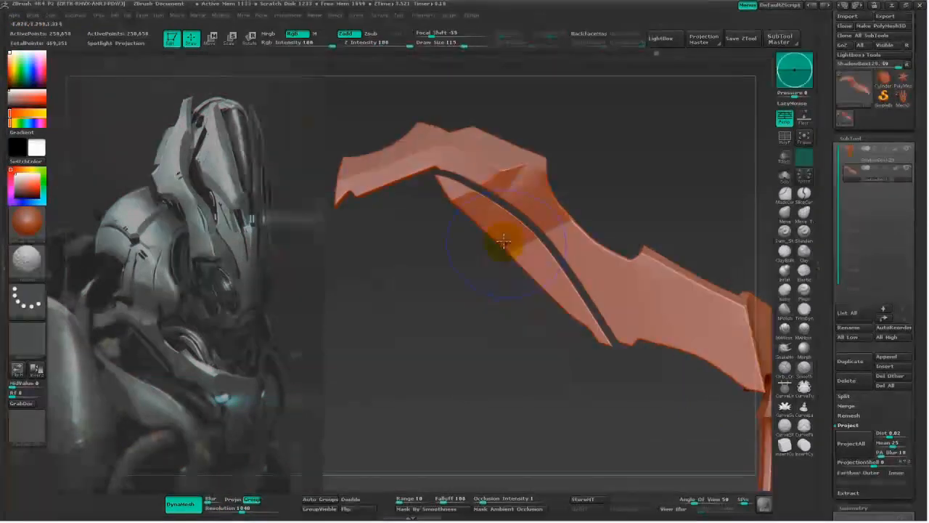
pyautogui.moveTo(344, 290)
pyautogui.mouseDown()
pyautogui.moveTo(346, 305)
pyautogui.moveTo(377, 330)
pyautogui.moveTo(385, 384)
pyautogui.mouseUp()
pyautogui.press('space')
pyautogui.click(411, 155)
pyautogui.moveTo(352, 136)
pyautogui.mouseDown()
pyautogui.moveTo(397, 179)
pyautogui.moveTo(454, 211)
pyautogui.mouseUp()
pyautogui.moveTo(596, 147); pyautogui.dragTo(560, 153)
pyautogui.moveTo(472, 211)
pyautogui.mouseDown()
pyautogui.moveTo(500, 207)
pyautogui.moveTo(525, 220)
pyautogui.mouseUp()
pyautogui.keyDown('shift'); pyautogui.moveTo(525, 220); pyautogui.dragTo(527, 217, button='right'); pyautogui.keyUp('shift')
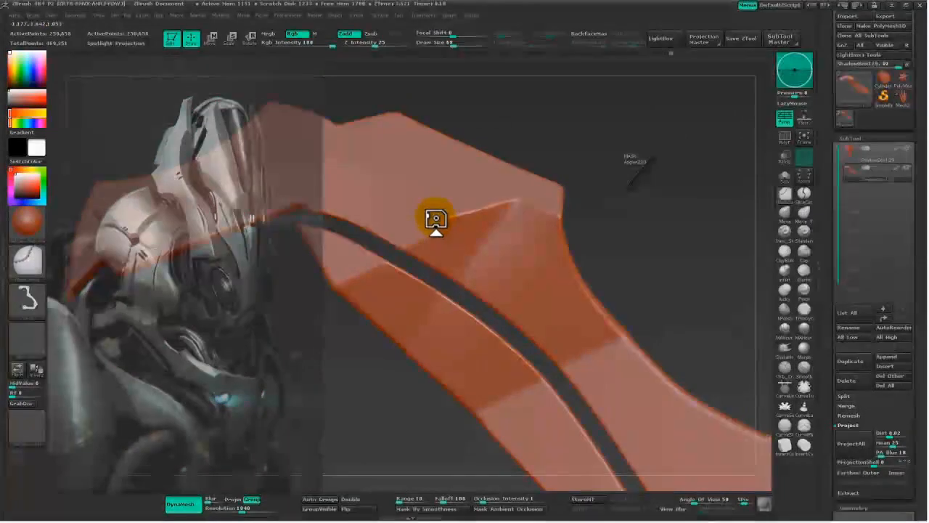
# Update the DynaMesh and tighten the creases beside the gap with the Pinch brush.
pyautogui.moveTo(653, 211); pyautogui.dragTo(731, 224)
pyautogui.moveTo(465, 205)
pyautogui.mouseDown()
pyautogui.moveTo(556, 223)
pyautogui.moveTo(512, 230)
pyautogui.moveTo(552, 243)
pyautogui.mouseUp()
pyautogui.click(804, 289)
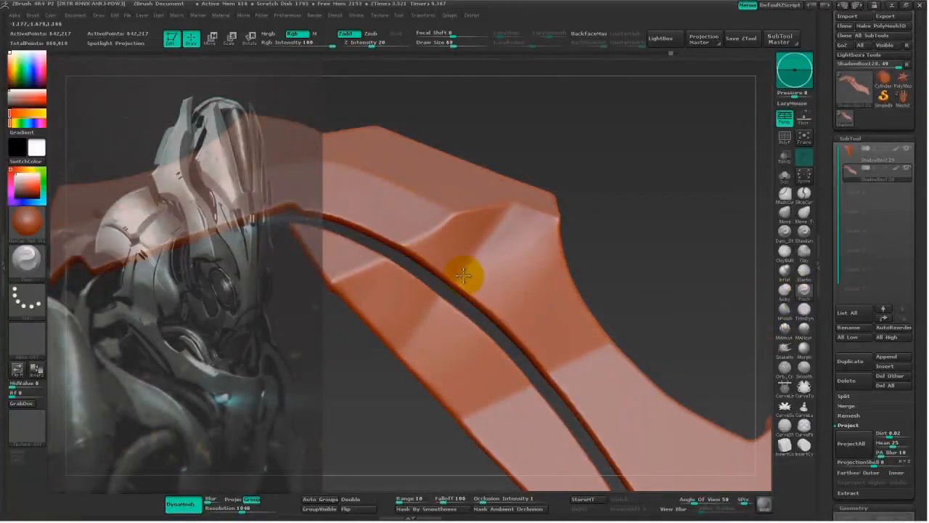
pyautogui.moveTo(388, 375); pyautogui.dragTo(400, 356)
pyautogui.press('space')
pyautogui.click(429, 280)
# Polish the crease and its peak near the outer corner with hPolish, and soften them with the Smooth brush.
pyautogui.click(784, 310)
pyautogui.moveTo(670, 269); pyautogui.dragTo(657, 251)
pyautogui.keyDown('alt'); pyautogui.moveTo(657, 250); pyautogui.dragTo(642, 225); pyautogui.keyUp('alt')
pyautogui.moveTo(525, 163)
pyautogui.mouseDown()
pyautogui.moveTo(450, 244)
pyautogui.moveTo(536, 161)
pyautogui.mouseUp()
pyautogui.moveTo(708, 110); pyautogui.dragTo(718, 181)
pyautogui.keyDown('shift'); pyautogui.moveTo(497, 171); pyautogui.dragTo(450, 213); pyautogui.keyUp('shift')
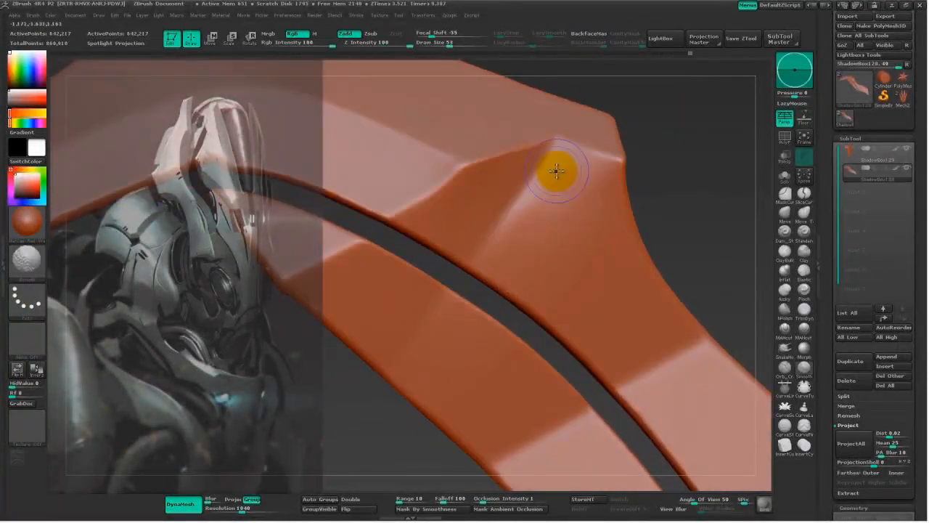
# Mirror the collar strut across the X axis and append the copy as a new SubTool.
pyautogui.moveTo(649, 141)
pyautogui.mouseDown()
pyautogui.moveTo(573, 124)
pyautogui.moveTo(669, 145)
pyautogui.moveTo(474, 322)
pyautogui.moveTo(406, 280)
pyautogui.moveTo(410, 315)
pyautogui.moveTo(441, 269)
pyautogui.moveTo(399, 259)
pyautogui.moveTo(357, 340)
pyautogui.mouseUp()
pyautogui.moveTo(444, 375); pyautogui.dragTo(783, 64)
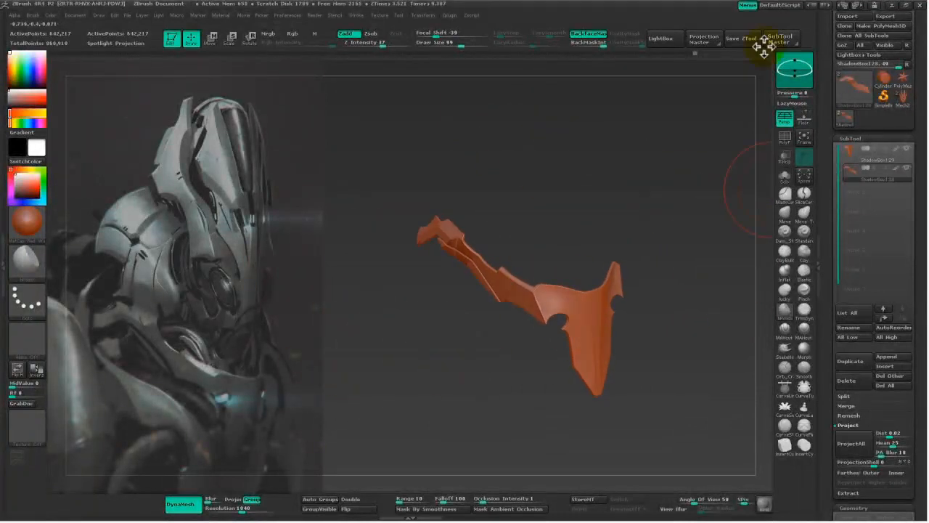
pyautogui.click(778, 38)
pyautogui.click(110, 133)
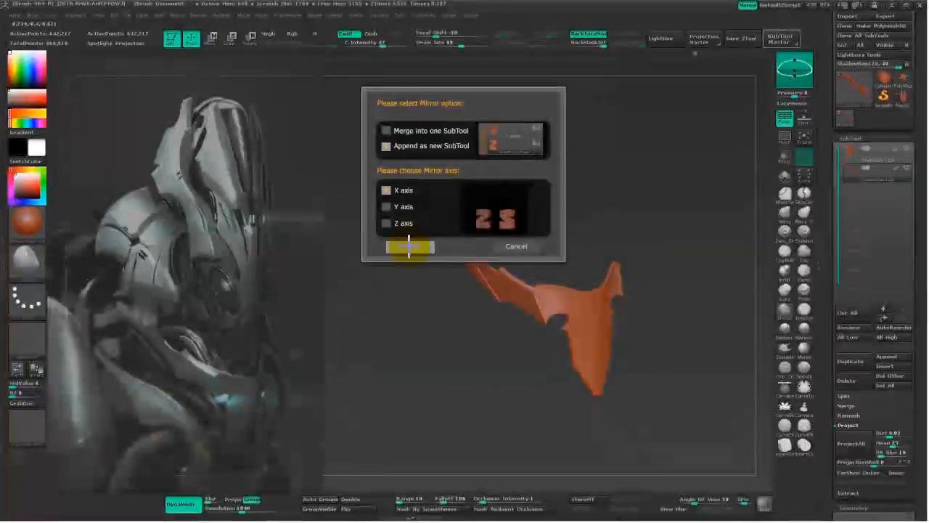
pyautogui.click(408, 245)
# Scale the mirrored collar piece to match the collar's size in the reference image.
pyautogui.moveTo(381, 302); pyautogui.dragTo(355, 379)
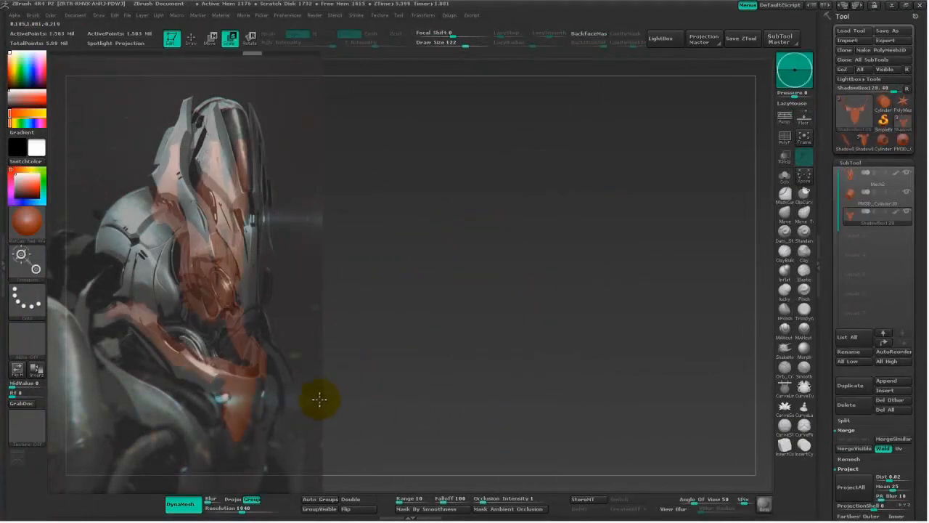
pyautogui.moveTo(325, 390)
pyautogui.mouseDown()
pyautogui.moveTo(347, 396)
pyautogui.moveTo(344, 376)
pyautogui.moveTo(375, 371)
pyautogui.moveTo(353, 368)
pyautogui.mouseUp()
pyautogui.moveTo(253, 378); pyautogui.dragTo(172, 411)
pyautogui.moveTo(248, 385)
pyautogui.mouseDown()
pyautogui.moveTo(160, 421)
pyautogui.moveTo(217, 379)
pyautogui.moveTo(69, 266)
pyautogui.mouseUp()
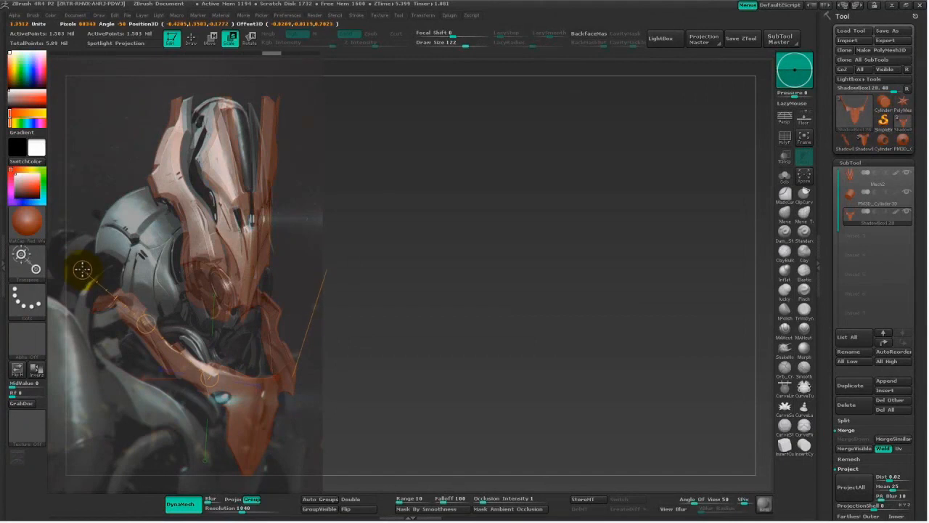
# Move the collar piece with the transpose line so that it lines up with the reference image.
pyautogui.press('w')
pyautogui.click(72, 274)
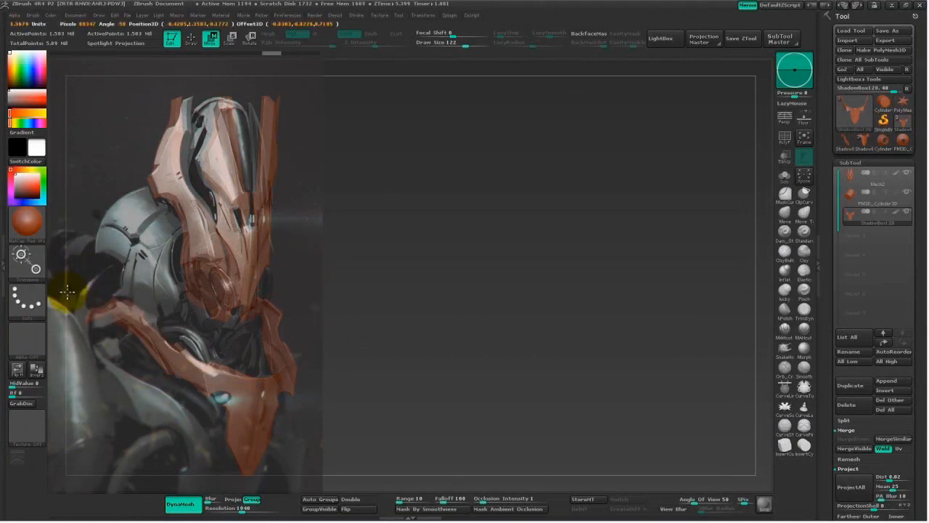
pyautogui.moveTo(209, 377); pyautogui.dragTo(80, 269)
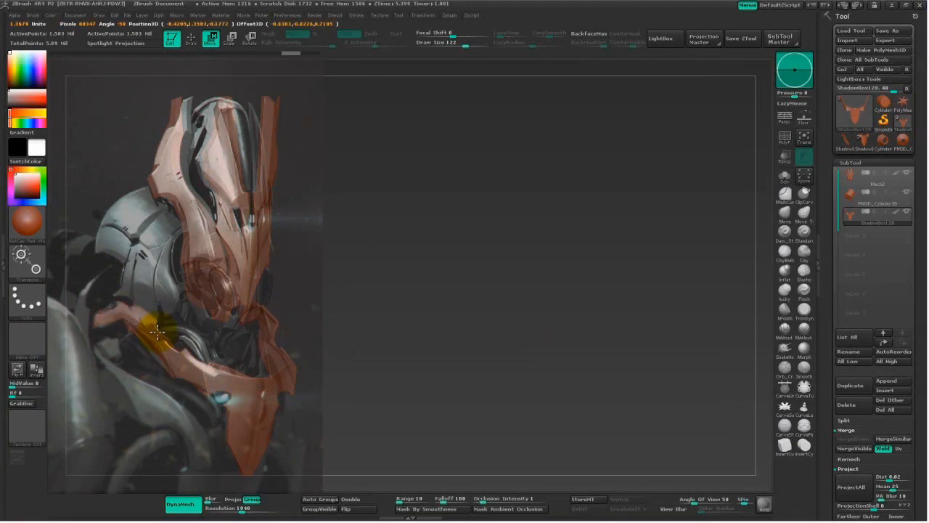
pyautogui.moveTo(158, 332)
pyautogui.mouseDown()
pyautogui.moveTo(94, 319)
pyautogui.moveTo(149, 319)
pyautogui.mouseUp()
pyautogui.moveTo(49, 285); pyautogui.dragTo(48, 285)
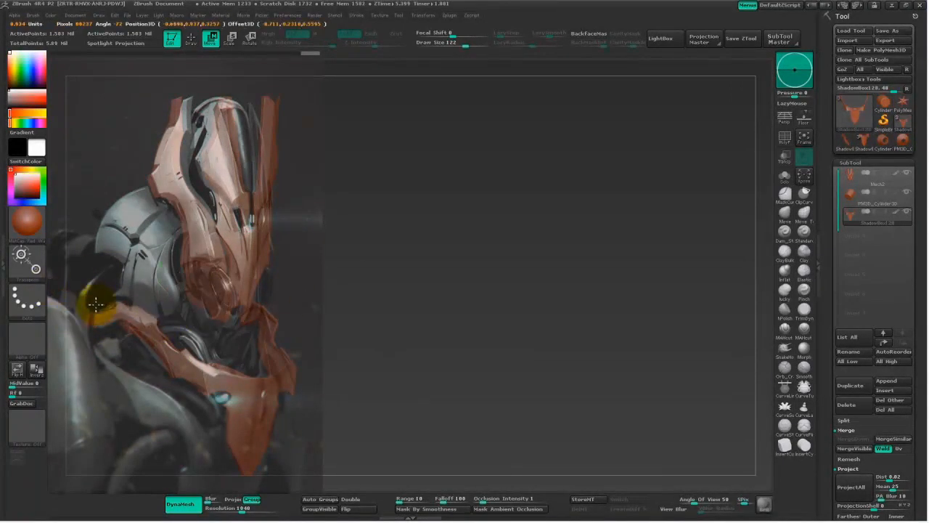
# Check the collar from the front and side, and fine-tune its placement beneath the head with the transpose line.
pyautogui.moveTo(419, 402); pyautogui.dragTo(567, 329)
pyautogui.moveTo(387, 375)
pyautogui.mouseDown()
pyautogui.moveTo(334, 380)
pyautogui.moveTo(679, 383)
pyautogui.mouseUp()
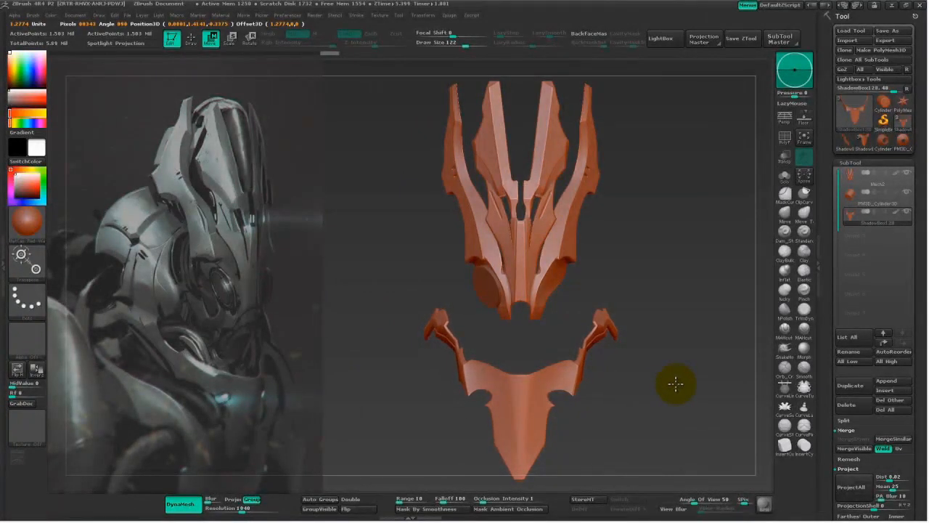
pyautogui.moveTo(668, 427); pyautogui.dragTo(433, 324)
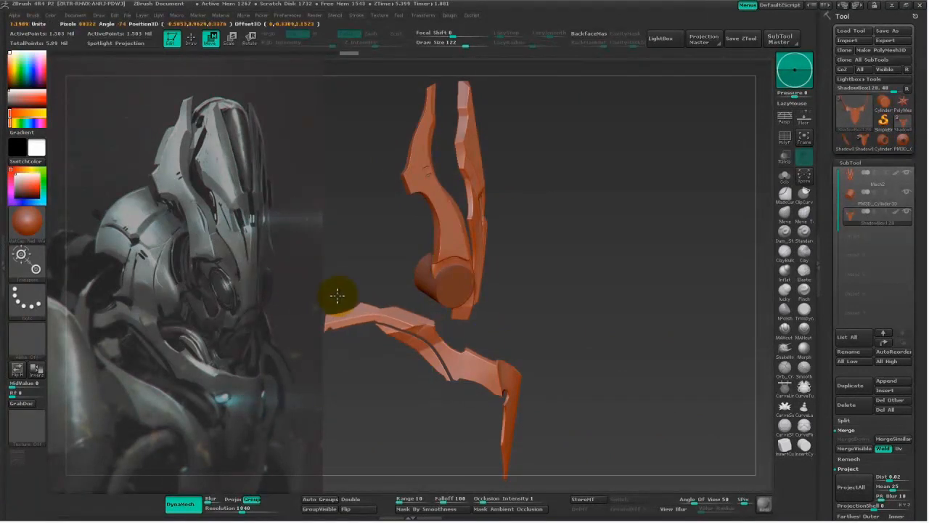
pyautogui.moveTo(685, 361)
pyautogui.mouseDown()
pyautogui.moveTo(705, 357)
pyautogui.moveTo(624, 356)
pyautogui.mouseUp()
pyautogui.moveTo(456, 366); pyautogui.dragTo(198, 270)
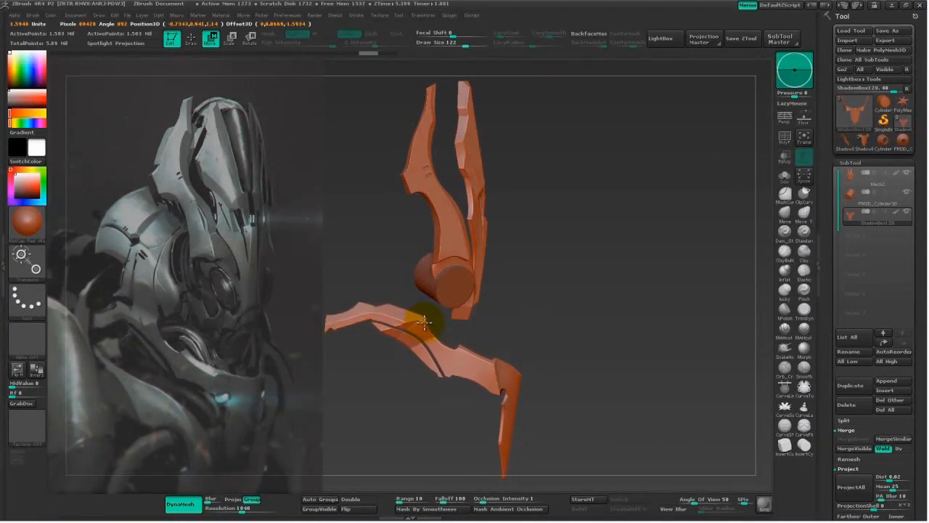
pyautogui.moveTo(520, 381)
pyautogui.keyDown('shift'); pyautogui.mouseDown()
pyautogui.moveTo(605, 388)
pyautogui.moveTo(527, 378)
pyautogui.moveTo(597, 346)
pyautogui.moveTo(591, 398)
pyautogui.moveTo(445, 374)
pyautogui.moveTo(408, 377)
pyautogui.moveTo(402, 360)
pyautogui.moveTo(629, 355)
pyautogui.moveTo(656, 367)
pyautogui.moveTo(653, 376)
pyautogui.moveTo(719, 303)
pyautogui.mouseUp(); pyautogui.keyUp('shift')
# Reshape the collar's side arms with the Move brush at draw size 135.
pyautogui.press('q')
pyautogui.keyDown('alt'); pyautogui.moveTo(603, 332); pyautogui.dragTo(689, 266); pyautogui.keyUp('alt')
pyautogui.press('space')
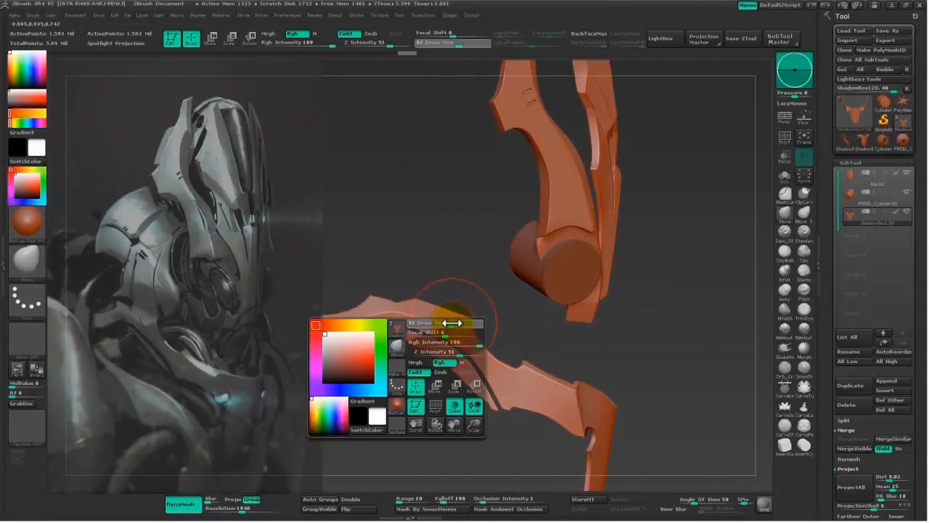
pyautogui.moveTo(451, 322); pyautogui.dragTo(455, 322)
pyautogui.keyDown('alt'); pyautogui.moveTo(380, 387); pyautogui.dragTo(435, 413); pyautogui.keyUp('alt')
pyautogui.keyDown('alt'); pyautogui.moveTo(384, 445); pyautogui.dragTo(313, 207); pyautogui.keyUp('alt')
pyautogui.keyDown('alt'); pyautogui.moveTo(589, 411); pyautogui.dragTo(761, 118); pyautogui.keyUp('alt')
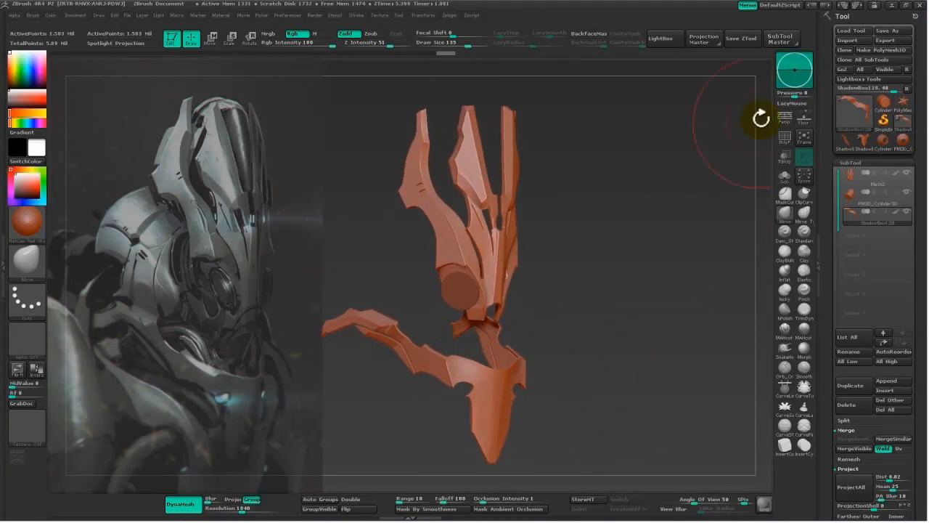
# Save the tool with the reshaped collar to disk.
pyautogui.click(891, 32)
pyautogui.click(398, 259)
pyautogui.click(490, 259)
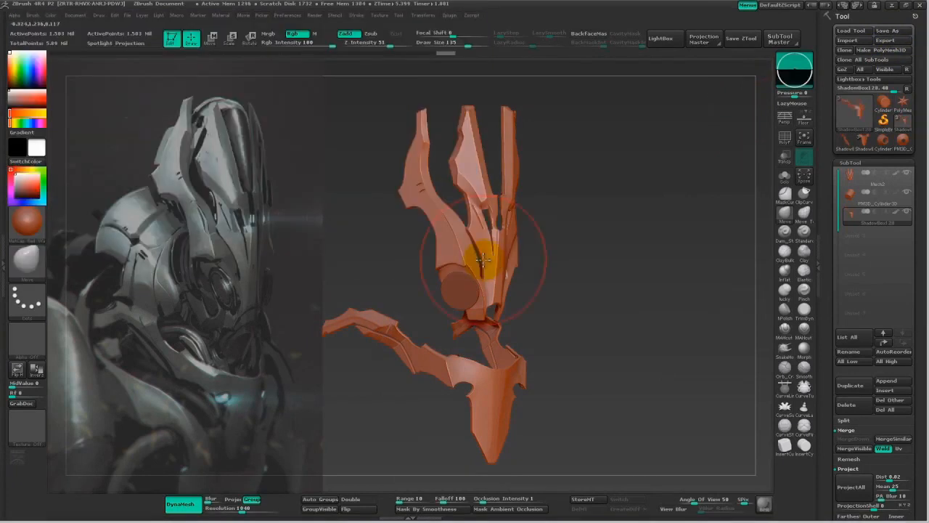
# Refine the front of the pointed chest plate with the Smooth and Move brushes.
pyautogui.moveTo(646, 317); pyautogui.dragTo(627, 331)
pyautogui.press('space')
pyautogui.moveTo(471, 369); pyautogui.dragTo(465, 370)
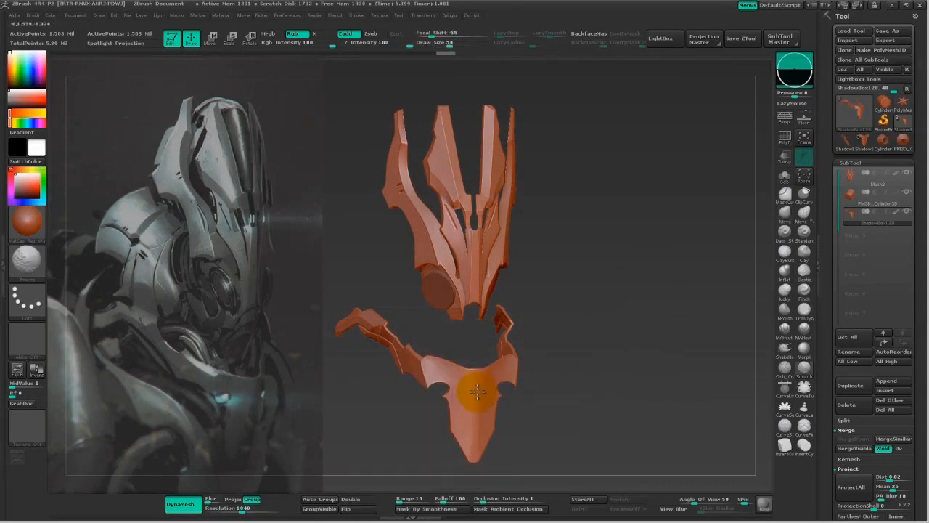
pyautogui.moveTo(552, 372); pyautogui.dragTo(604, 387)
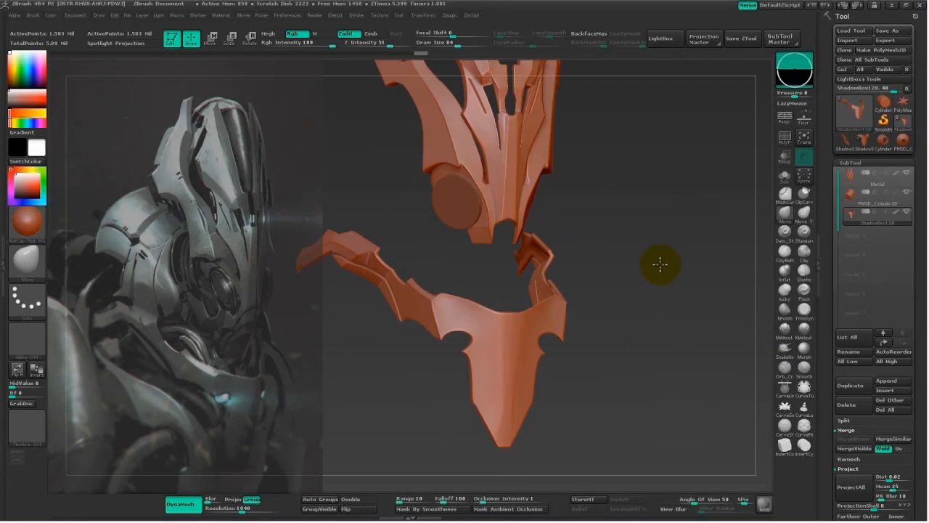
# Polish the chest plate's upper edge and side wing with hPolish, and update the DynaMesh.
pyautogui.moveTo(660, 264); pyautogui.dragTo(767, 401)
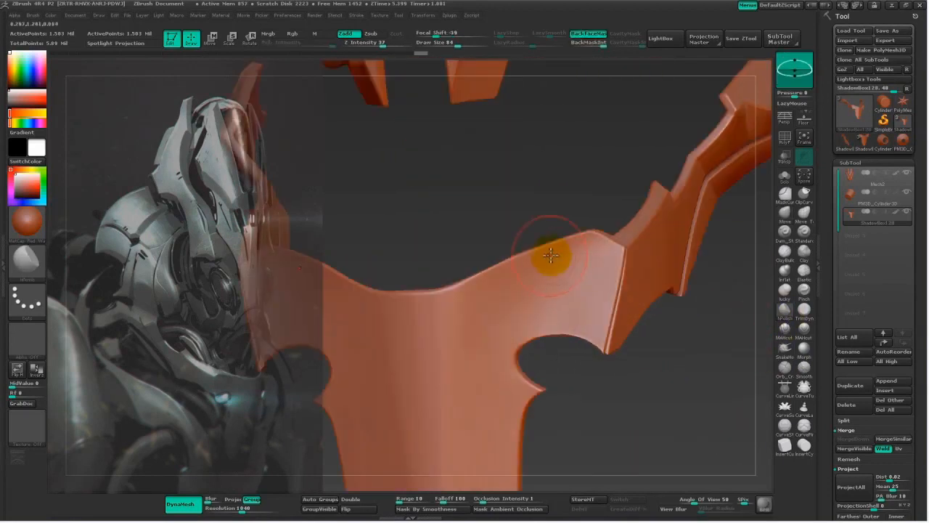
pyautogui.press('space')
pyautogui.moveTo(549, 257); pyautogui.dragTo(576, 262)
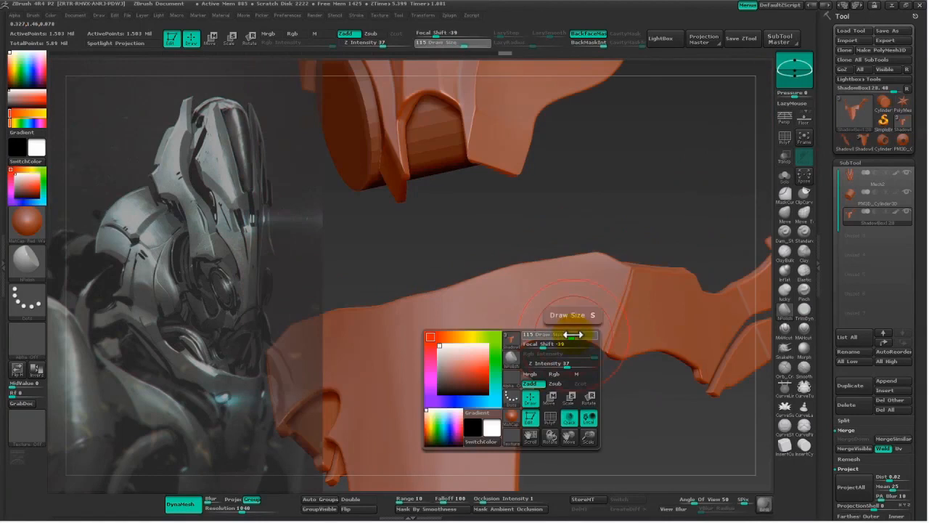
pyautogui.moveTo(572, 335); pyautogui.dragTo(561, 335)
pyautogui.moveTo(603, 417)
pyautogui.mouseDown()
pyautogui.moveTo(583, 394)
pyautogui.moveTo(612, 456)
pyautogui.moveTo(642, 458)
pyautogui.moveTo(655, 416)
pyautogui.moveTo(616, 309)
pyautogui.mouseUp()
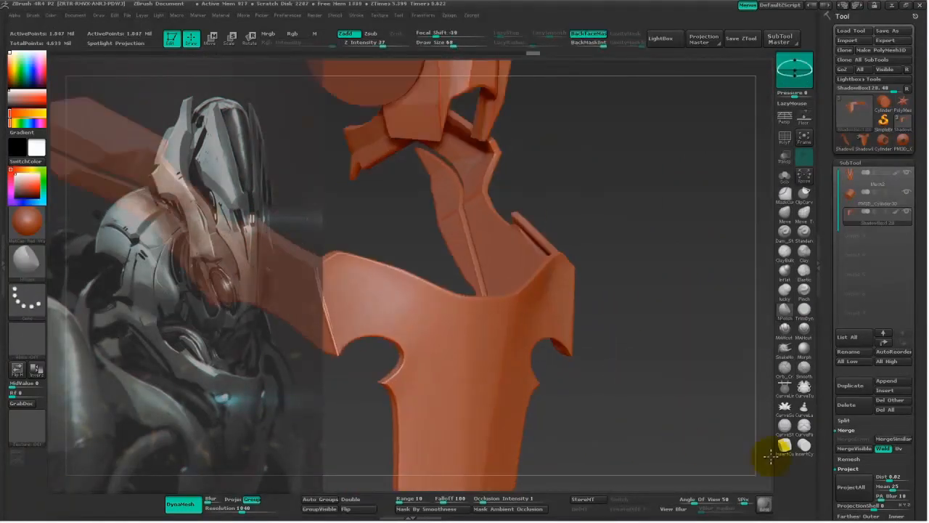
# Turn off the DynaMesh Group option and remesh the collar piece at resolution 1040.
pyautogui.moveTo(771, 455); pyautogui.dragTo(367, 213)
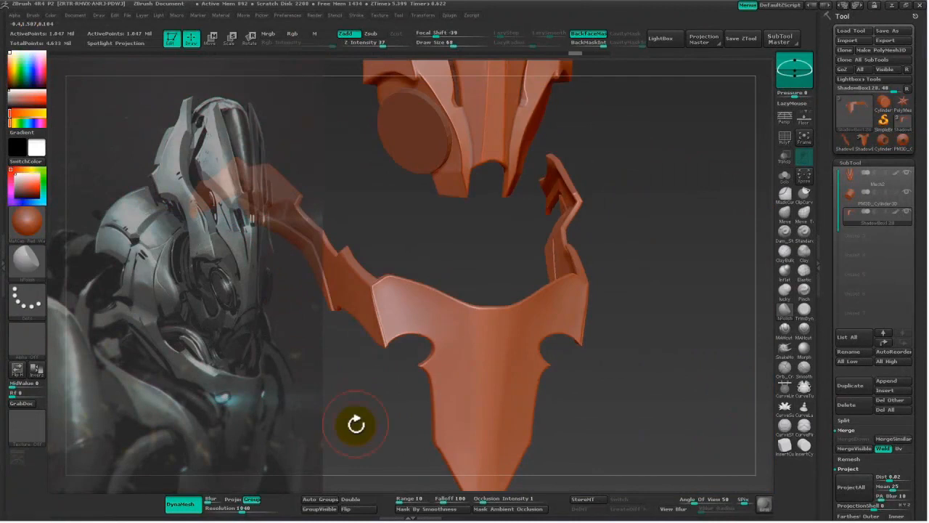
pyautogui.moveTo(355, 424); pyautogui.dragTo(268, 462)
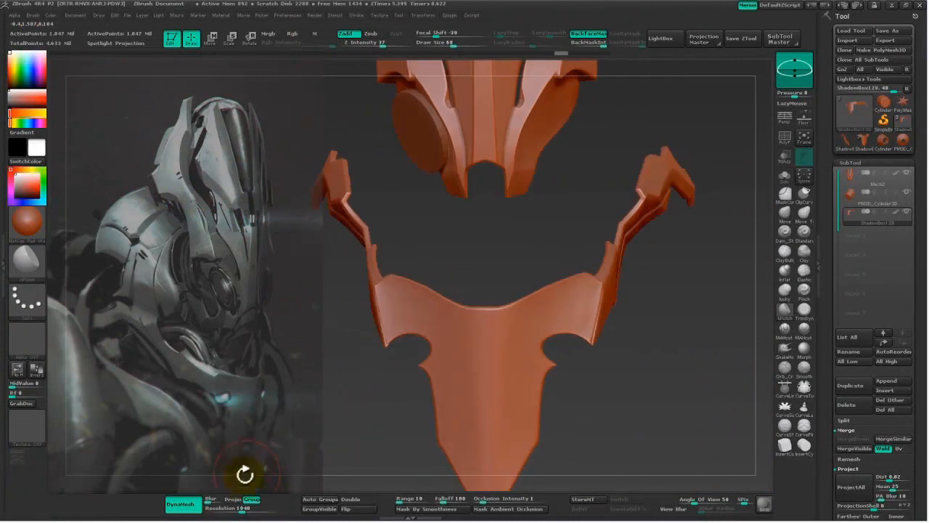
pyautogui.moveTo(352, 429); pyautogui.dragTo(404, 487)
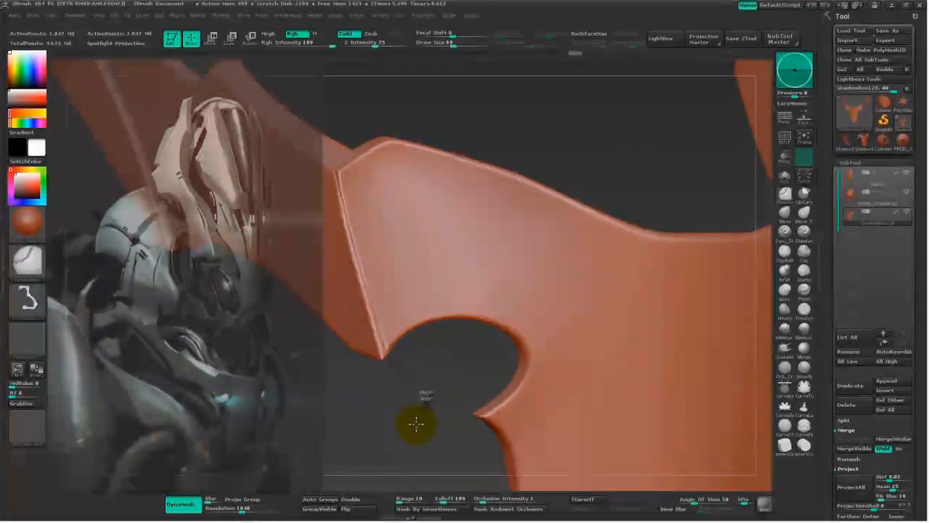
pyautogui.moveTo(399, 442)
pyautogui.mouseDown()
pyautogui.moveTo(411, 390)
pyautogui.moveTo(472, 437)
pyautogui.moveTo(413, 263)
pyautogui.mouseUp()
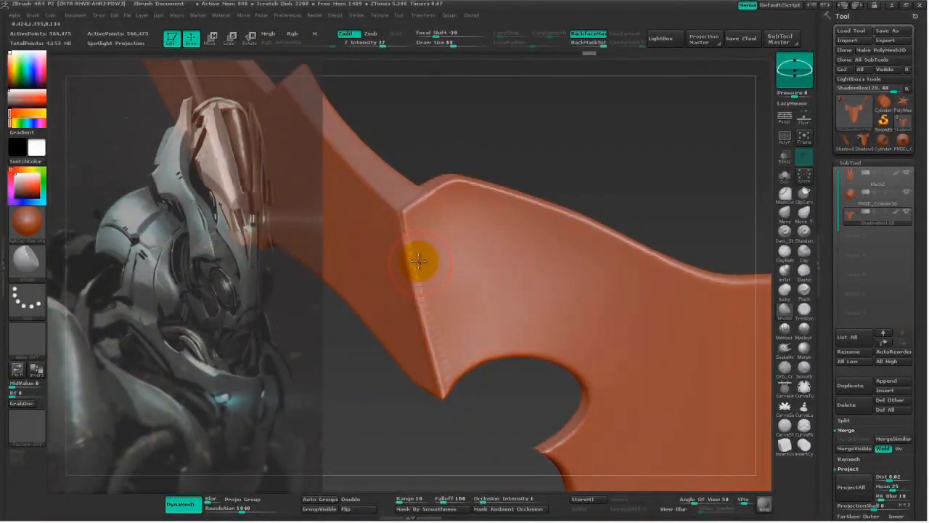
# Polish the seam between the chest plate's wing and the collar arm with hPolish.
pyautogui.moveTo(408, 223); pyautogui.dragTo(434, 319)
pyautogui.moveTo(421, 259); pyautogui.dragTo(445, 390)
pyautogui.press('s')
pyautogui.click(449, 390)
pyautogui.moveTo(425, 266)
pyautogui.mouseDown()
pyautogui.moveTo(444, 372)
pyautogui.moveTo(406, 290)
pyautogui.moveTo(428, 384)
pyautogui.moveTo(396, 431)
pyautogui.moveTo(415, 377)
pyautogui.moveTo(390, 320)
pyautogui.mouseUp()
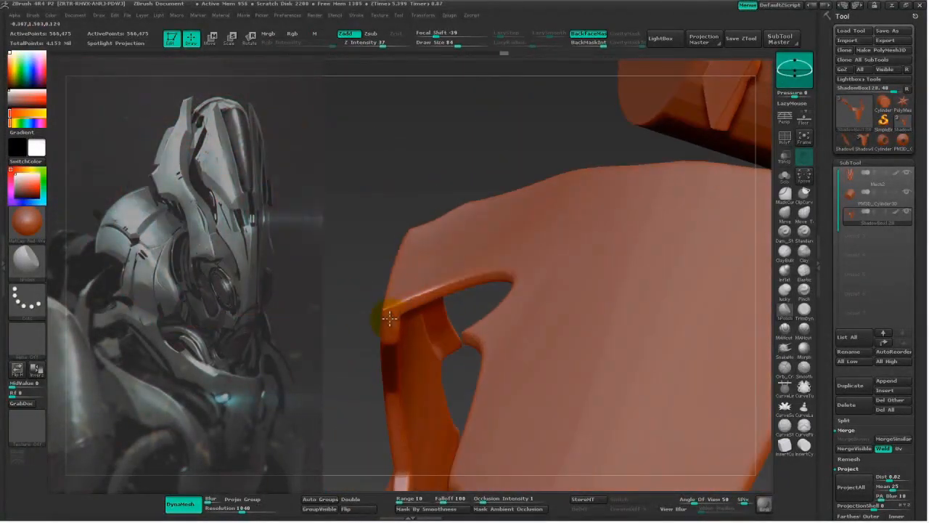
pyautogui.moveTo(425, 266)
pyautogui.mouseDown()
pyautogui.moveTo(379, 356)
pyautogui.moveTo(375, 218)
pyautogui.moveTo(361, 428)
pyautogui.moveTo(348, 251)
pyautogui.mouseUp()
# Flatten and sharpen the wing's upper corner and top edge with hPolish, adjusting the draw size, and update the DynaMesh.
pyautogui.press('space')
pyautogui.moveTo(394, 191); pyautogui.dragTo(384, 193)
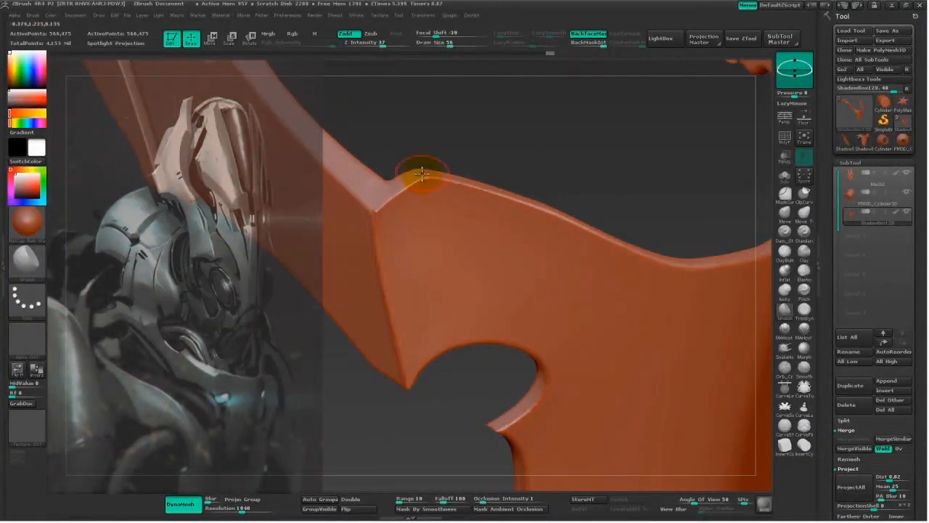
pyautogui.press('space')
pyautogui.click(357, 177)
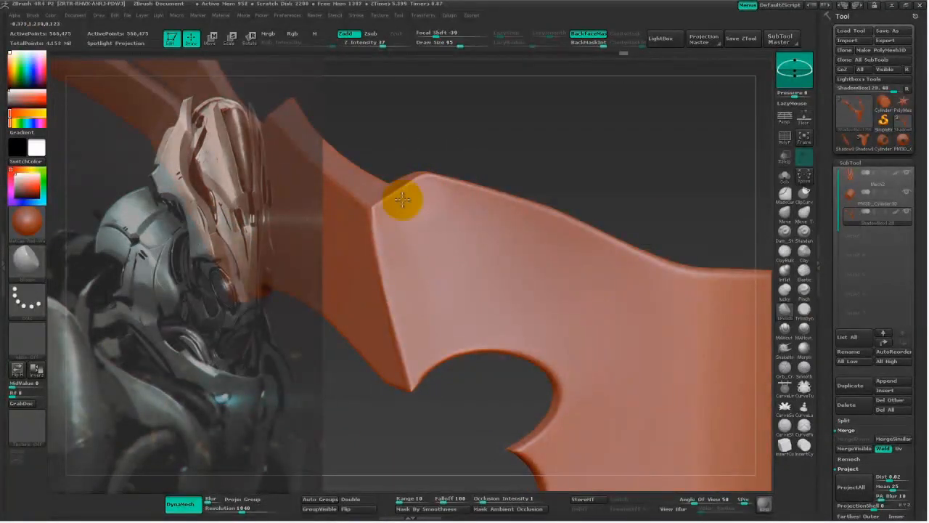
pyautogui.moveTo(431, 225)
pyautogui.mouseDown(button='right')
pyautogui.moveTo(472, 213)
pyautogui.moveTo(429, 201)
pyautogui.mouseUp(button='right')
pyautogui.press('s')
pyautogui.moveTo(429, 201); pyautogui.dragTo(406, 211)
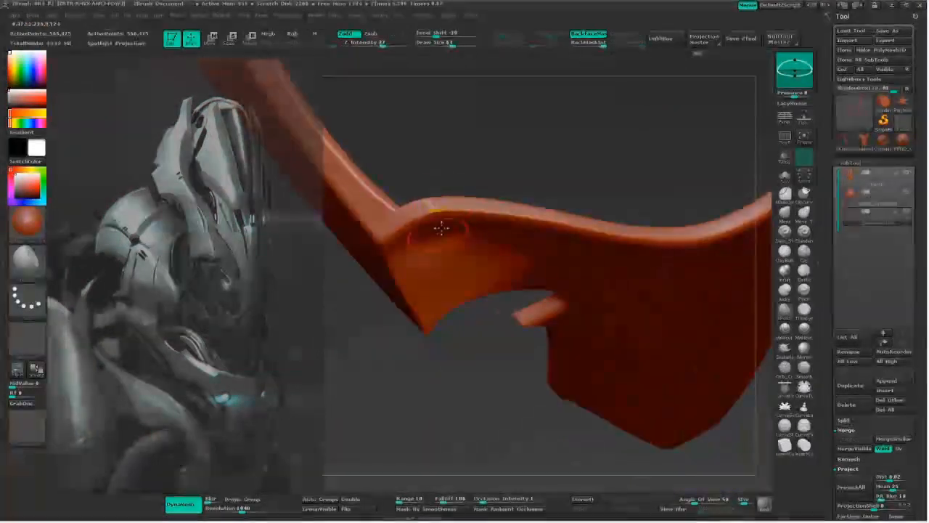
pyautogui.moveTo(452, 203)
pyautogui.mouseDown(button='right')
pyautogui.moveTo(452, 170)
pyautogui.moveTo(441, 209)
pyautogui.mouseUp(button='right')
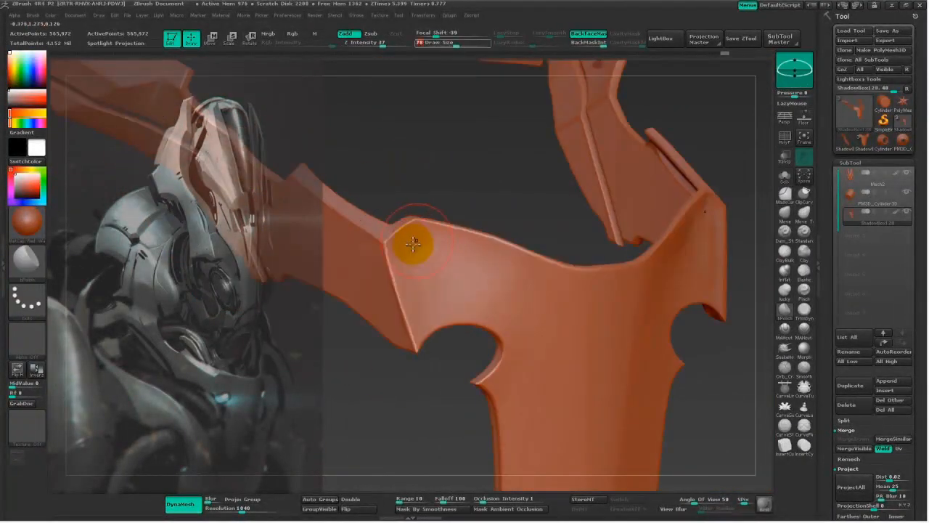
# Apply Mirror And Weld to the collar piece and close its holes.
pyautogui.moveTo(421, 283); pyautogui.dragTo(378, 425, button='right')
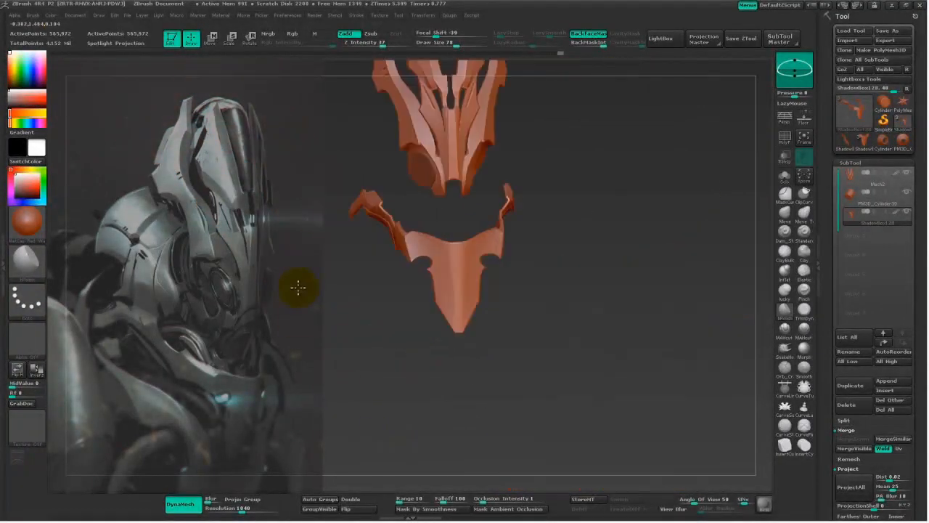
pyautogui.moveTo(300, 286); pyautogui.dragTo(619, 387, button='right')
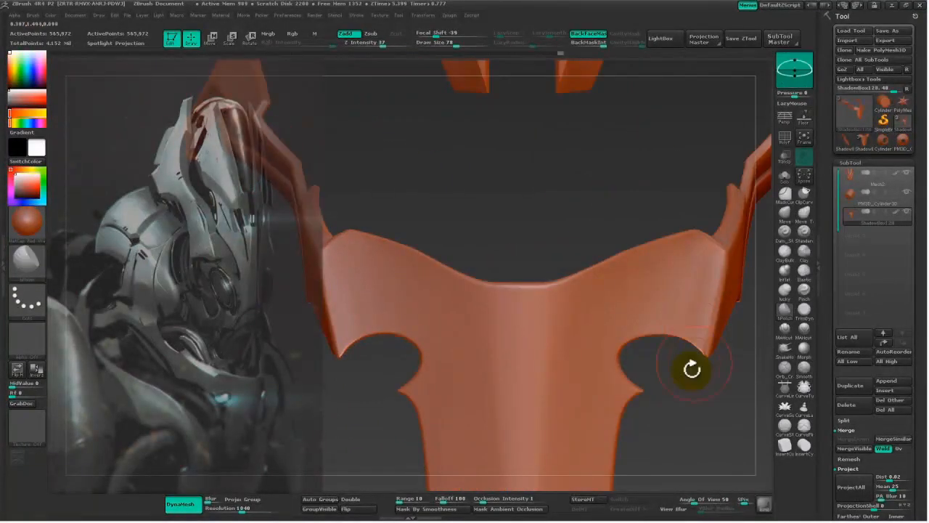
pyautogui.moveTo(688, 369); pyautogui.dragTo(639, 377, button='right')
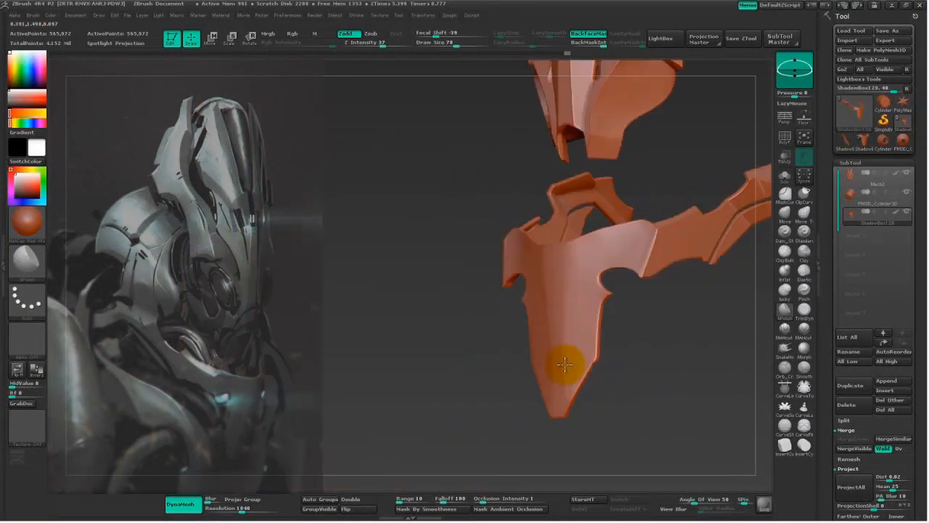
pyautogui.moveTo(560, 358); pyautogui.dragTo(639, 245, button='right')
pyautogui.moveTo(833, 372); pyautogui.dragTo(828, 248)
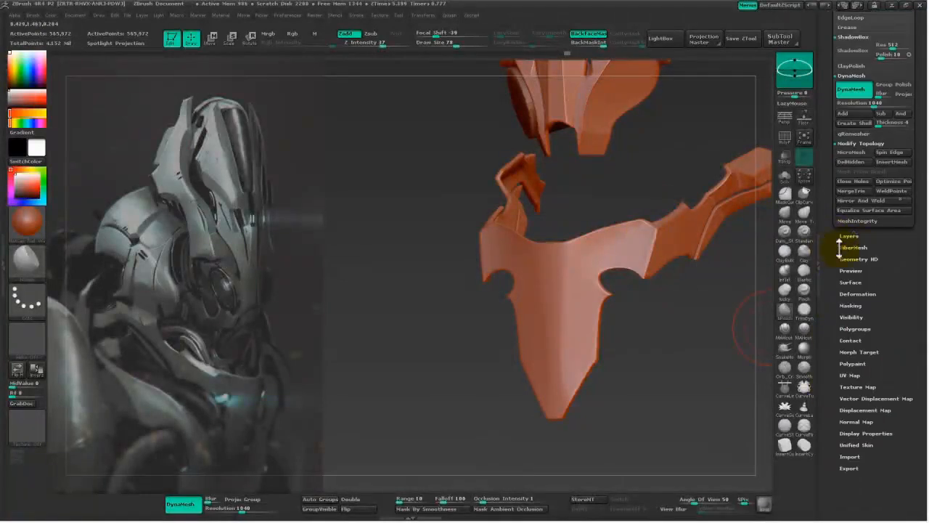
pyautogui.click(853, 201)
pyautogui.moveTo(711, 341); pyautogui.dragTo(661, 380, button='right')
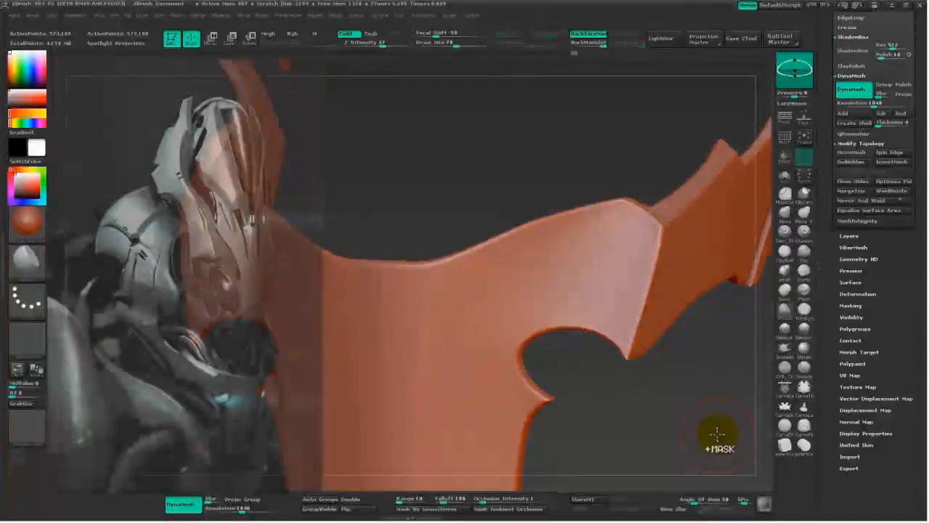
pyautogui.click(855, 181)
pyautogui.moveTo(697, 406); pyautogui.dragTo(661, 385, button='right')
# Save the tool with the mirrored and welded collar to disk.
pyautogui.moveTo(838, 224); pyautogui.dragTo(842, 450)
pyautogui.click(886, 30)
pyautogui.click(409, 257)
pyautogui.click(487, 259)
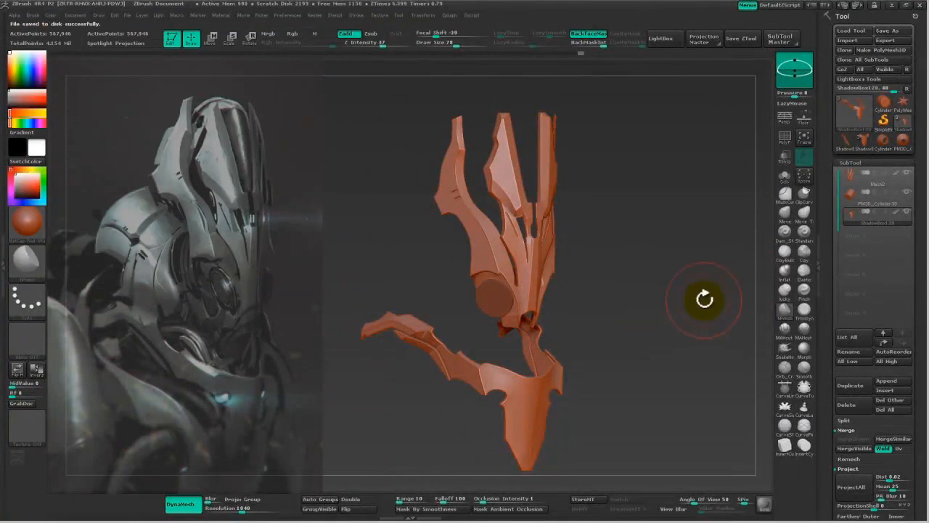
# Append a Cylinder3D mesh as a new SubTool.
pyautogui.moveTo(645, 298); pyautogui.dragTo(716, 339, button='right')
pyautogui.moveTo(829, 382); pyautogui.dragTo(857, 353)
pyautogui.click(886, 347)
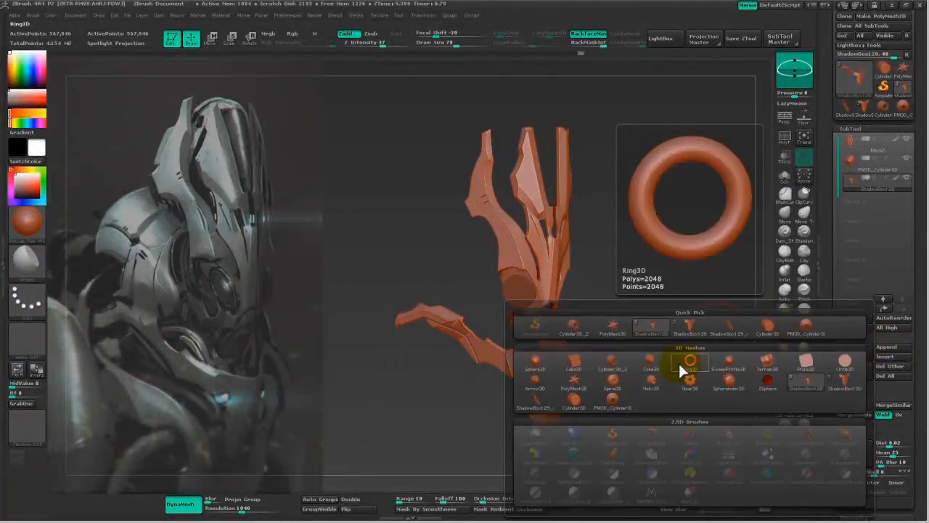
pyautogui.click(576, 401)
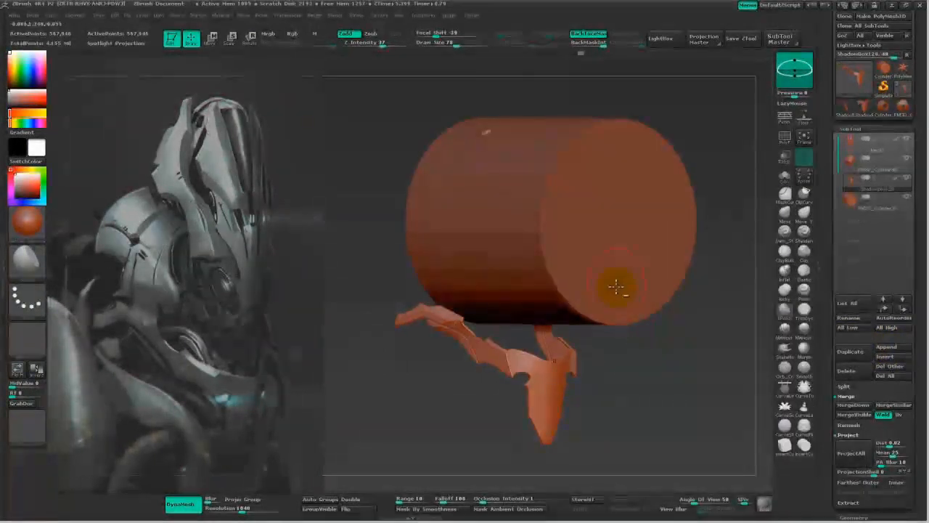
# Move the new cylinder into place behind the collar, aligning it in the front and side views.
pyautogui.press('w')
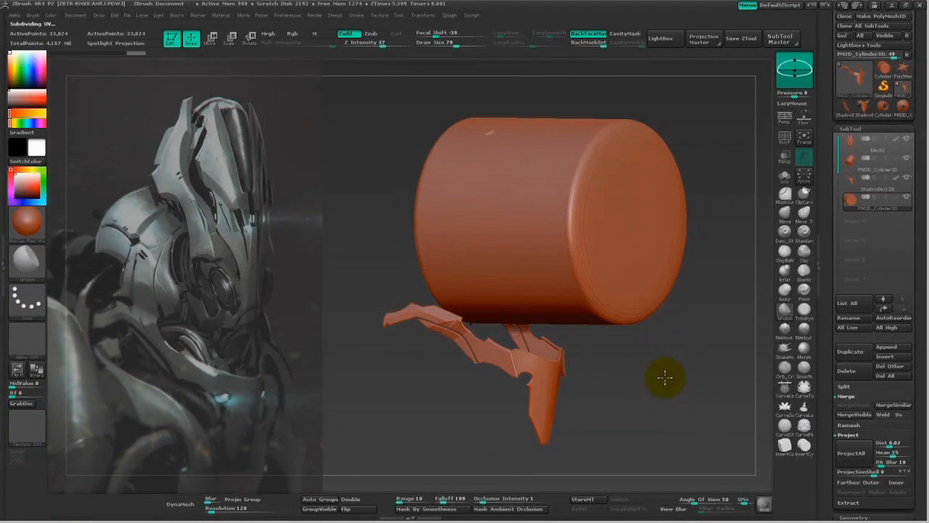
pyautogui.keyDown('shift'); pyautogui.moveTo(663, 373); pyautogui.dragTo(657, 353); pyautogui.keyUp('shift')
pyautogui.moveTo(556, 268)
pyautogui.mouseDown()
pyautogui.moveTo(603, 249)
pyautogui.moveTo(609, 281)
pyautogui.mouseUp()
pyautogui.keyDown('shift'); pyautogui.moveTo(651, 341); pyautogui.dragTo(696, 373); pyautogui.keyUp('shift')
pyautogui.moveTo(604, 249); pyautogui.dragTo(532, 283)
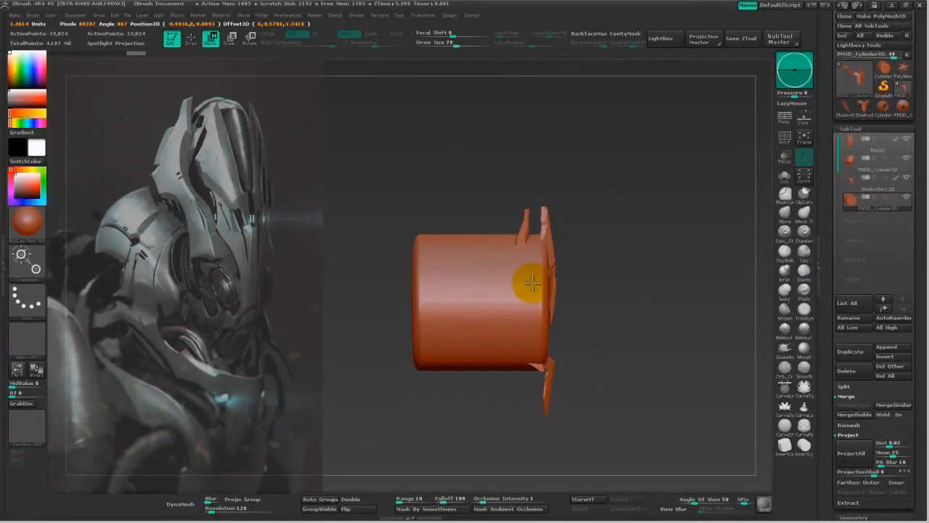
pyautogui.moveTo(674, 319); pyautogui.dragTo(613, 318)
pyautogui.moveTo(552, 308)
pyautogui.mouseDown()
pyautogui.moveTo(403, 394)
pyautogui.moveTo(557, 283)
pyautogui.moveTo(541, 296)
pyautogui.mouseUp()
# Scale the cylinder, tilt it to follow the angle of the neck, and reposition it inside the collar.
pyautogui.press('e')
pyautogui.moveTo(403, 396); pyautogui.dragTo(442, 365)
pyautogui.keyDown('shift'); pyautogui.moveTo(633, 346); pyautogui.dragTo(688, 323); pyautogui.keyUp('shift')
pyautogui.press('r')
pyautogui.moveTo(508, 326)
pyautogui.mouseDown()
pyautogui.moveTo(665, 196)
pyautogui.moveTo(687, 252)
pyautogui.mouseUp()
pyautogui.press('w')
pyautogui.moveTo(585, 258)
pyautogui.mouseDown()
pyautogui.moveTo(578, 244)
pyautogui.moveTo(571, 266)
pyautogui.mouseUp()
pyautogui.keyDown('alt'); pyautogui.moveTo(641, 305); pyautogui.dragTo(633, 344); pyautogui.keyUp('alt')
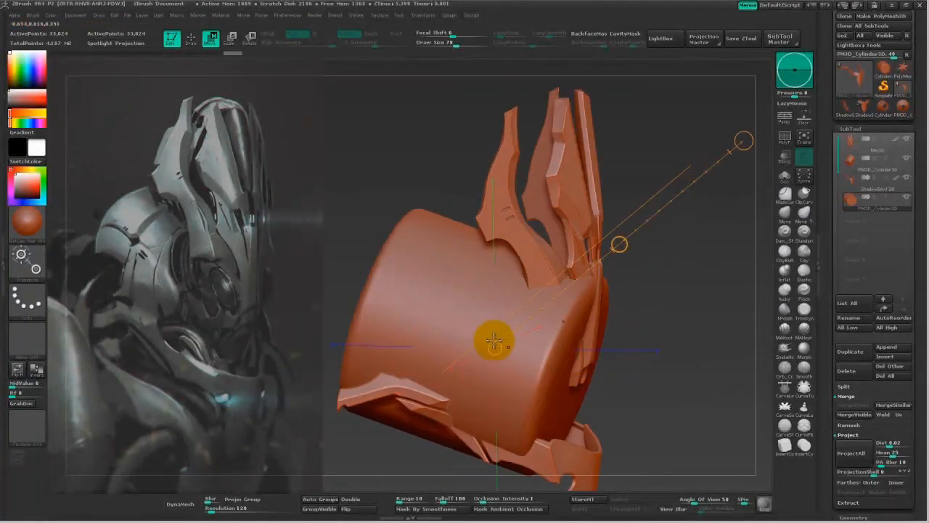
pyautogui.moveTo(742, 143); pyautogui.dragTo(699, 167)
pyautogui.moveTo(691, 296)
pyautogui.keyDown('alt'); pyautogui.mouseDown()
pyautogui.moveTo(668, 256)
pyautogui.moveTo(655, 373)
pyautogui.moveTo(690, 390)
pyautogui.moveTo(715, 442)
pyautogui.mouseUp(); pyautogui.keyUp('alt')
# Reshape the rear of the cylinder with the Move brush at draw size 256.
pyautogui.press('q')
pyautogui.click(784, 214)
pyautogui.press('space')
pyautogui.moveTo(425, 286); pyautogui.dragTo(446, 286)
pyautogui.moveTo(385, 319)
pyautogui.mouseDown()
pyautogui.moveTo(359, 394)
pyautogui.moveTo(436, 305)
pyautogui.moveTo(429, 333)
pyautogui.moveTo(404, 357)
pyautogui.moveTo(461, 275)
pyautogui.mouseUp()
pyautogui.moveTo(523, 351); pyautogui.dragTo(630, 325)
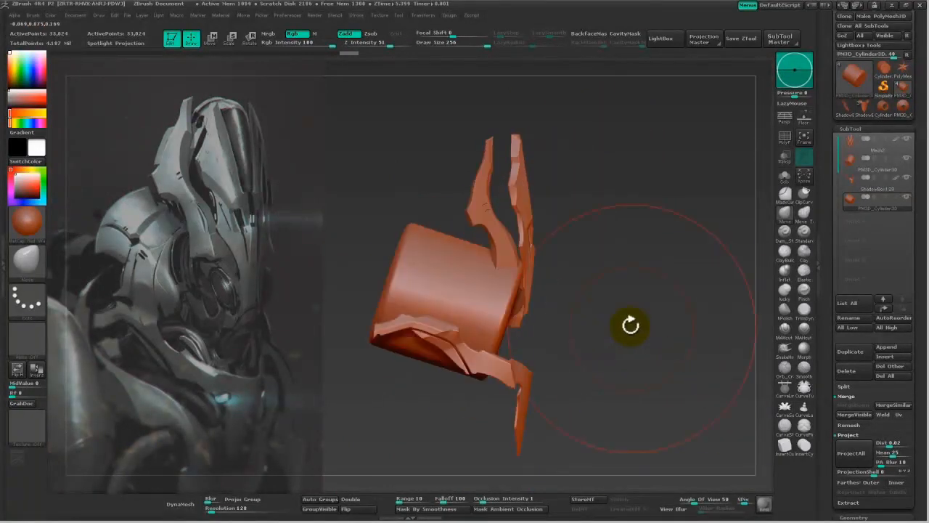
# Append a Cube3D SubTool, move it behind the cylinder and rotate it to match the cylinder's tilt.
pyautogui.click(886, 348)
pyautogui.click(586, 360)
pyautogui.press('w')
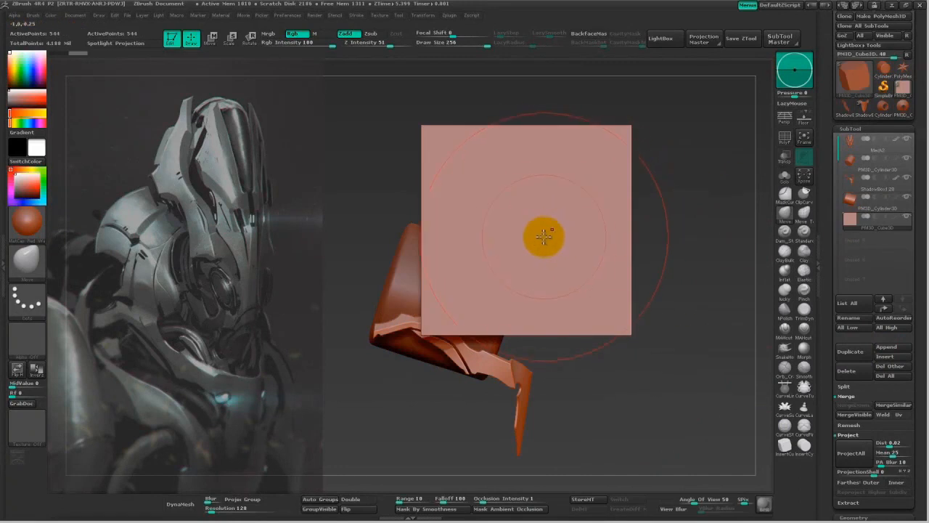
pyautogui.moveTo(593, 270)
pyautogui.mouseDown()
pyautogui.moveTo(419, 336)
pyautogui.moveTo(425, 332)
pyautogui.moveTo(383, 327)
pyautogui.mouseUp()
pyautogui.press('r')
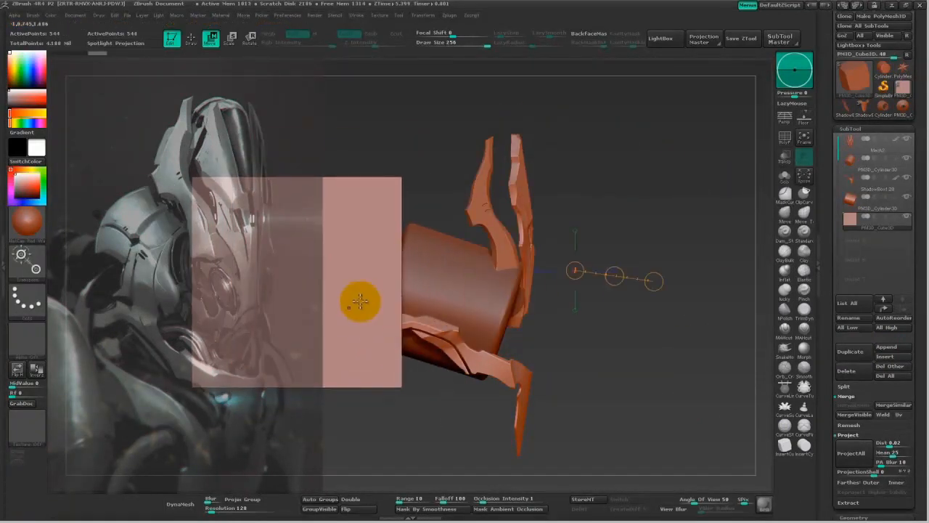
pyautogui.moveTo(313, 274)
pyautogui.mouseDown()
pyautogui.moveTo(587, 147)
pyautogui.moveTo(602, 184)
pyautogui.mouseUp()
pyautogui.press('w')
pyautogui.moveTo(452, 210); pyautogui.dragTo(451, 212)
pyautogui.moveTo(639, 309)
pyautogui.mouseDown()
pyautogui.moveTo(578, 324)
pyautogui.moveTo(626, 308)
pyautogui.mouseUp()
# Duplicate the tilted cube and move one copy over the front end of the cylinder.
pyautogui.click(848, 351)
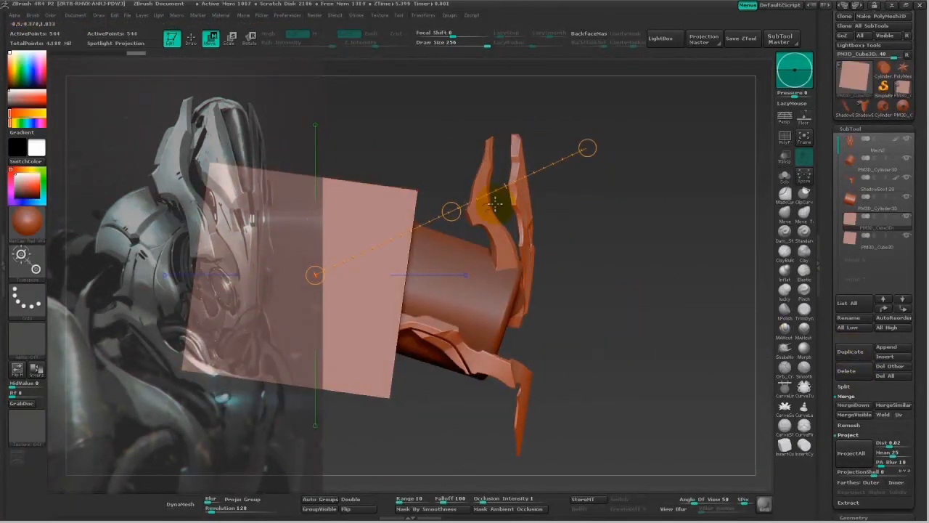
pyautogui.moveTo(451, 210); pyautogui.dragTo(750, 255)
pyautogui.moveTo(600, 307); pyautogui.dragTo(736, 185)
pyautogui.moveTo(668, 246); pyautogui.dragTo(635, 232)
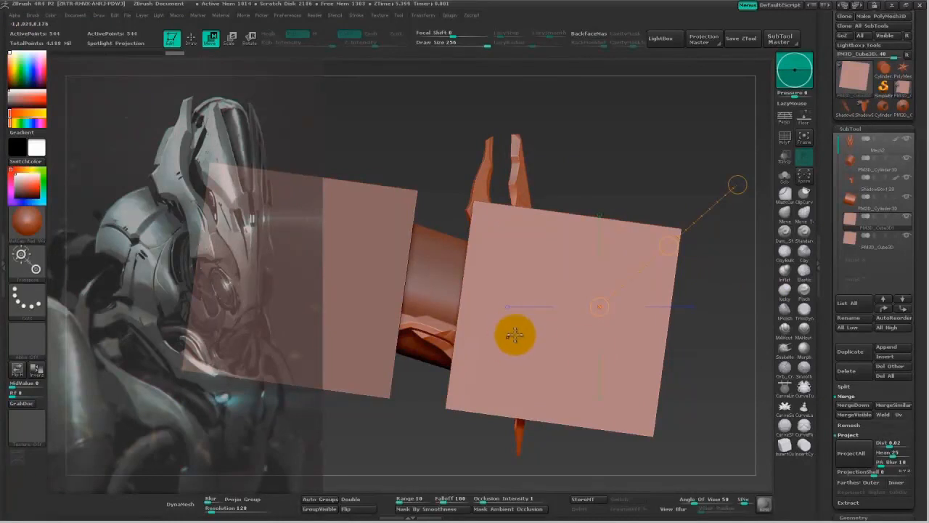
# Select the cylinder, enable transparency, and clip its underside along a line parallel to its axis.
pyautogui.click(851, 199)
pyautogui.click(783, 158)
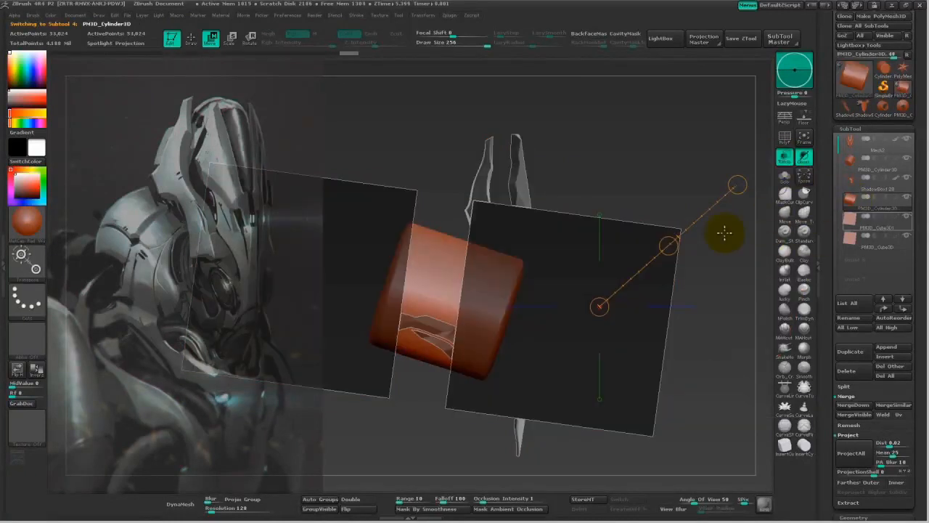
pyautogui.keyDown('ctrl'); pyautogui.keyDown('shift'); pyautogui.moveTo(581, 375); pyautogui.dragTo(272, 254); pyautogui.keyUp('shift'); pyautogui.keyUp('ctrl')
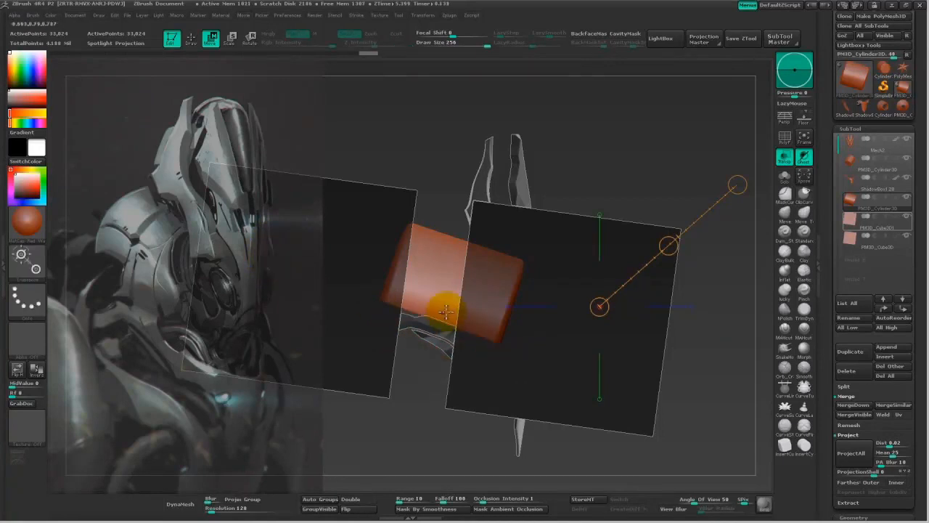
# DynaMesh the front cube, clip its rear edge into a curve following the head armor, and move it further over the cylinder.
pyautogui.keyDown('alt'); pyautogui.click(537, 370); pyautogui.keyUp('alt')
pyautogui.click(183, 505)
pyautogui.moveTo(702, 193); pyautogui.dragTo(622, 162)
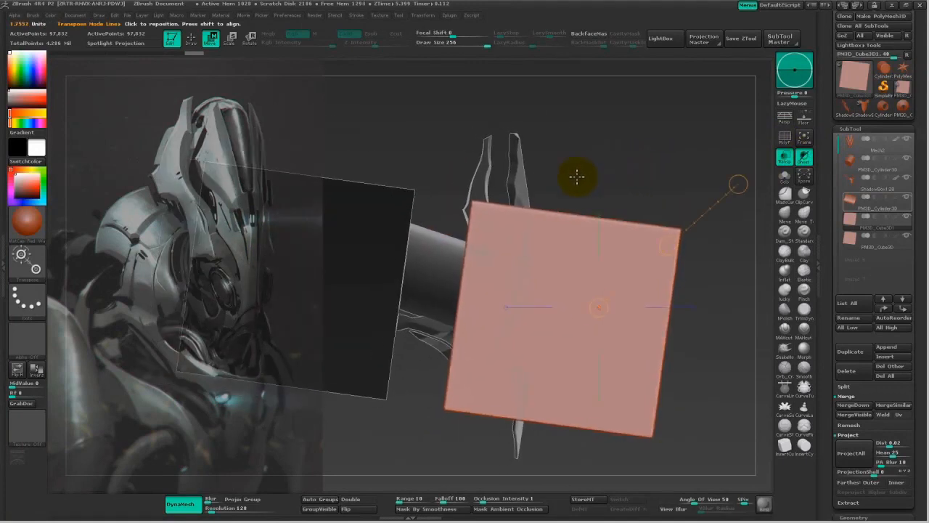
pyautogui.moveTo(516, 186)
pyautogui.keyDown('ctrl'); pyautogui.keyDown('shift'); pyautogui.mouseDown()
pyautogui.moveTo(506, 274)
pyautogui.moveTo(482, 253)
pyautogui.moveTo(479, 297)
pyautogui.moveTo(500, 322)
pyautogui.moveTo(492, 365)
pyautogui.moveTo(505, 349)
pyautogui.moveTo(513, 433)
pyautogui.mouseUp(); pyautogui.keyUp('shift'); pyautogui.keyUp('ctrl')
pyautogui.keyDown('ctrl'); pyautogui.keyDown('shift'); pyautogui.moveTo(510, 394); pyautogui.dragTo(512, 450); pyautogui.keyUp('shift'); pyautogui.keyUp('ctrl')
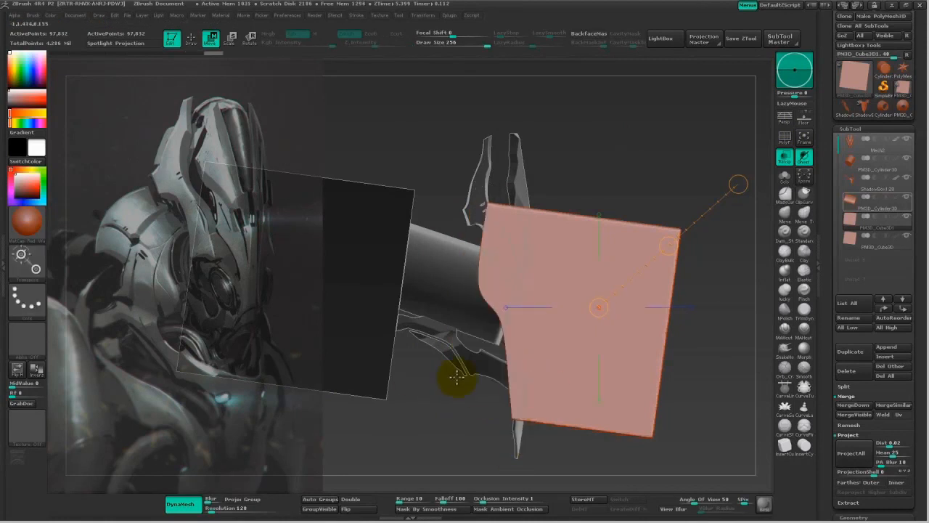
pyautogui.moveTo(668, 247); pyautogui.dragTo(653, 233)
# Try to clip a notch into the rear cube's front edge with ClipCurve.
pyautogui.keyDown('alt'); pyautogui.click(378, 299); pyautogui.keyUp('alt')
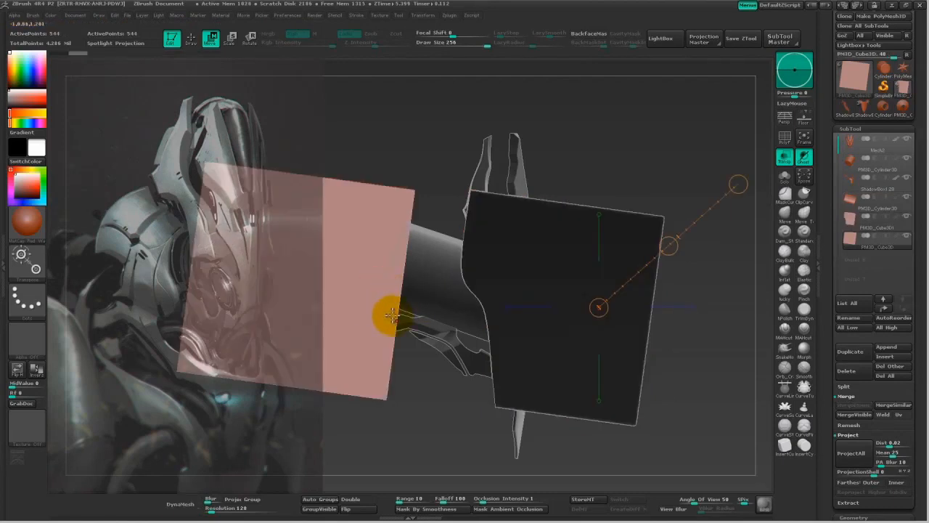
pyautogui.press('q')
pyautogui.moveTo(371, 146)
pyautogui.keyDown('ctrl'); pyautogui.keyDown('shift'); pyautogui.mouseDown()
pyautogui.moveTo(374, 261)
pyautogui.moveTo(398, 263)
pyautogui.moveTo(368, 271)
pyautogui.moveTo(374, 266)
pyautogui.mouseUp(); pyautogui.keyUp('shift'); pyautogui.keyUp('ctrl')
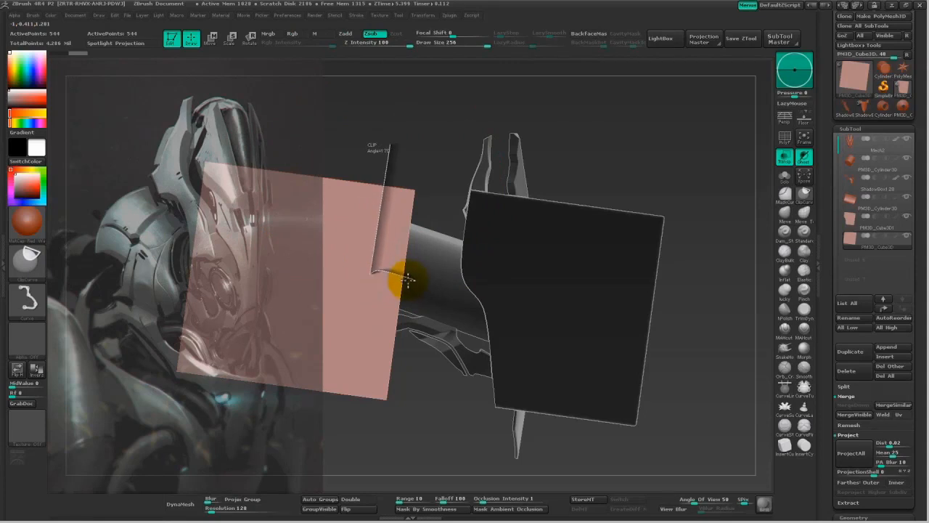
pyautogui.keyDown('ctrl'); pyautogui.keyDown('shift'); pyautogui.moveTo(415, 307); pyautogui.dragTo(415, 309); pyautogui.keyUp('shift'); pyautogui.keyUp('ctrl')
pyautogui.moveTo(381, 433)
pyautogui.mouseDown()
pyautogui.moveTo(384, 426)
pyautogui.moveTo(380, 438)
pyautogui.mouseUp()
pyautogui.hotkey('ctrl', 'z')
pyautogui.keyDown('ctrl'); pyautogui.keyDown('shift'); pyautogui.moveTo(381, 156); pyautogui.dragTo(380, 266); pyautogui.keyUp('shift'); pyautogui.keyUp('ctrl')
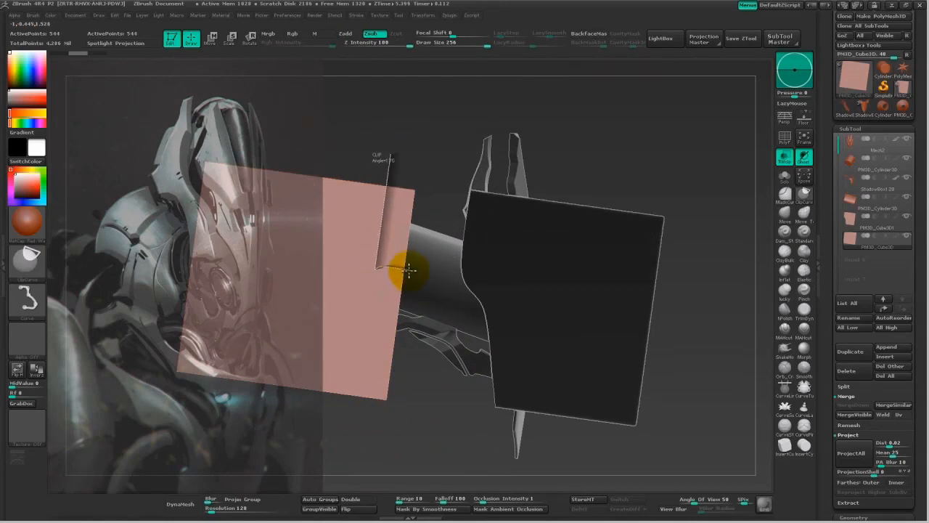
pyautogui.keyDown('ctrl'); pyautogui.keyDown('shift'); pyautogui.moveTo(413, 291); pyautogui.dragTo(414, 294); pyautogui.keyUp('shift'); pyautogui.keyUp('ctrl')
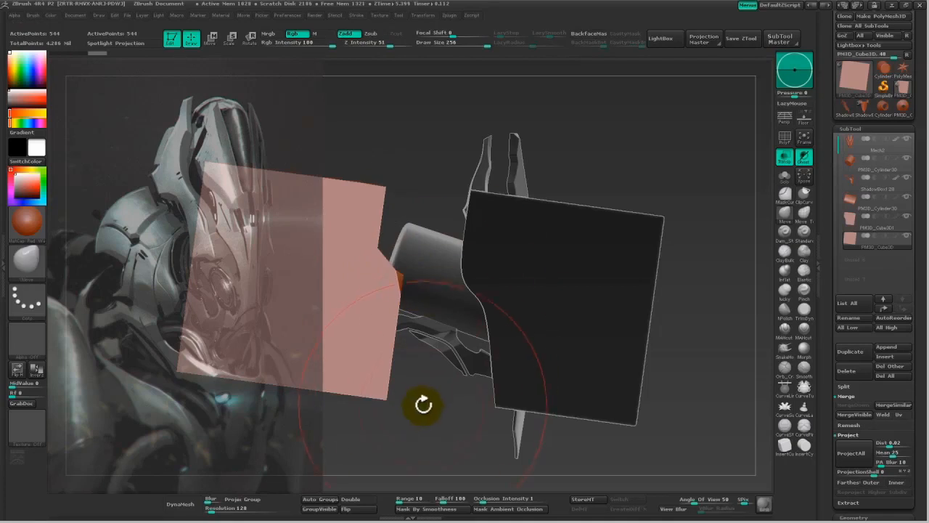
pyautogui.hotkey('ctrl', 'z')
# DynaMesh the rear cube, clip a stepped notch and a cut-away lower corner into its front edge, and reposition it over the cylinder.
pyautogui.click(181, 506)
pyautogui.keyDown('ctrl'); pyautogui.keyDown('shift'); pyautogui.moveTo(392, 173); pyautogui.dragTo(389, 266); pyautogui.keyUp('shift'); pyautogui.keyUp('ctrl')
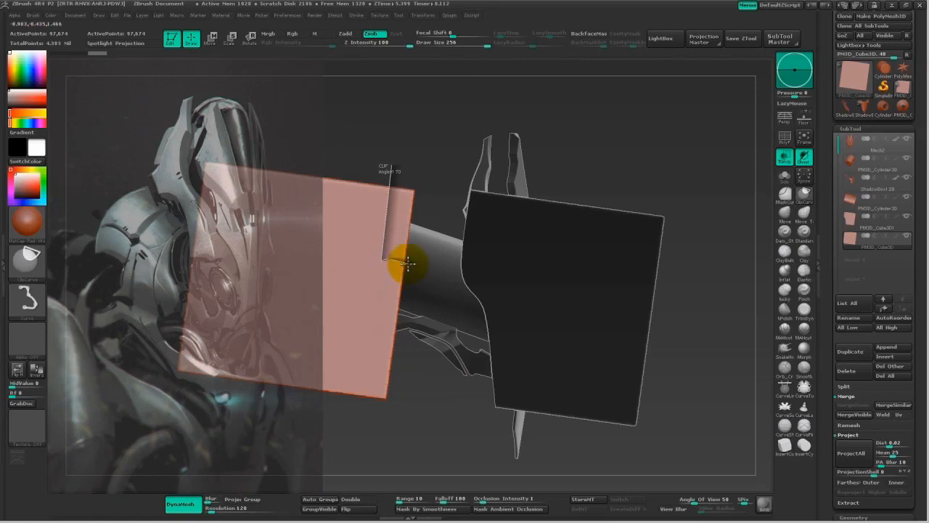
pyautogui.moveTo(423, 277)
pyautogui.keyDown('ctrl'); pyautogui.keyDown('shift'); pyautogui.mouseDown()
pyautogui.moveTo(380, 284)
pyautogui.moveTo(445, 224)
pyautogui.mouseUp(); pyautogui.keyUp('shift'); pyautogui.keyUp('ctrl')
pyautogui.press('r')
pyautogui.moveTo(445, 223)
pyautogui.mouseDown()
pyautogui.moveTo(454, 242)
pyautogui.moveTo(451, 234)
pyautogui.mouseUp()
pyautogui.press('w')
pyautogui.moveTo(411, 259)
pyautogui.mouseDown()
pyautogui.moveTo(450, 286)
pyautogui.moveTo(429, 287)
pyautogui.mouseUp()
pyautogui.press('r')
pyautogui.press('w')
pyautogui.moveTo(387, 418)
pyautogui.keyDown('ctrl'); pyautogui.keyDown('shift'); pyautogui.mouseDown()
pyautogui.moveTo(361, 308)
pyautogui.moveTo(328, 375)
pyautogui.mouseUp(); pyautogui.keyUp('shift'); pyautogui.keyUp('ctrl')
pyautogui.moveTo(425, 428)
pyautogui.mouseDown()
pyautogui.moveTo(416, 448)
pyautogui.moveTo(440, 426)
pyautogui.mouseUp()
# Merge the two cutter cubes into a single SubTool.
pyautogui.click(860, 219)
pyautogui.click(852, 404)
pyautogui.click(745, 421)
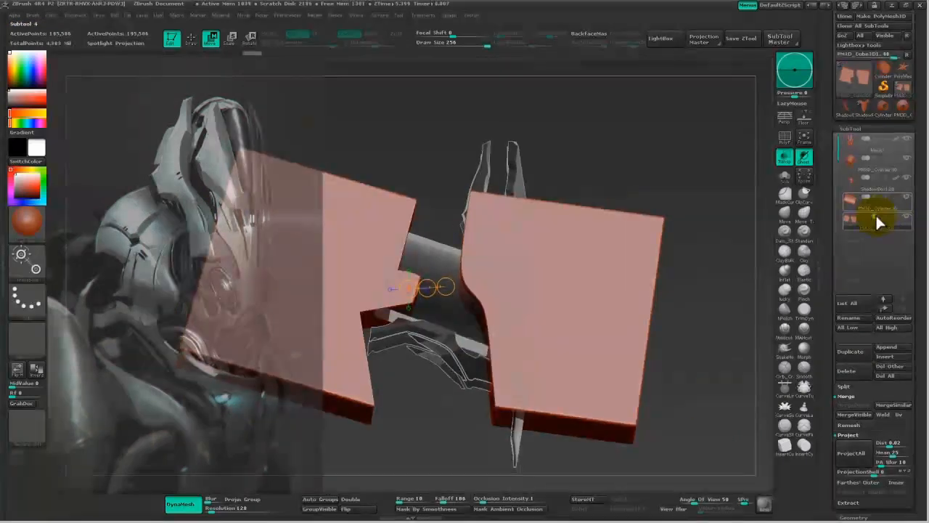
# DynaMesh the cylinder at resolution 512, keeping its subdivision levels unfrozen, and merge the cutter cubes down into it.
pyautogui.moveTo(827, 346)
pyautogui.mouseDown()
pyautogui.moveTo(828, 239)
pyautogui.moveTo(829, 328)
pyautogui.mouseUp()
pyautogui.click(849, 189)
pyautogui.click(183, 502)
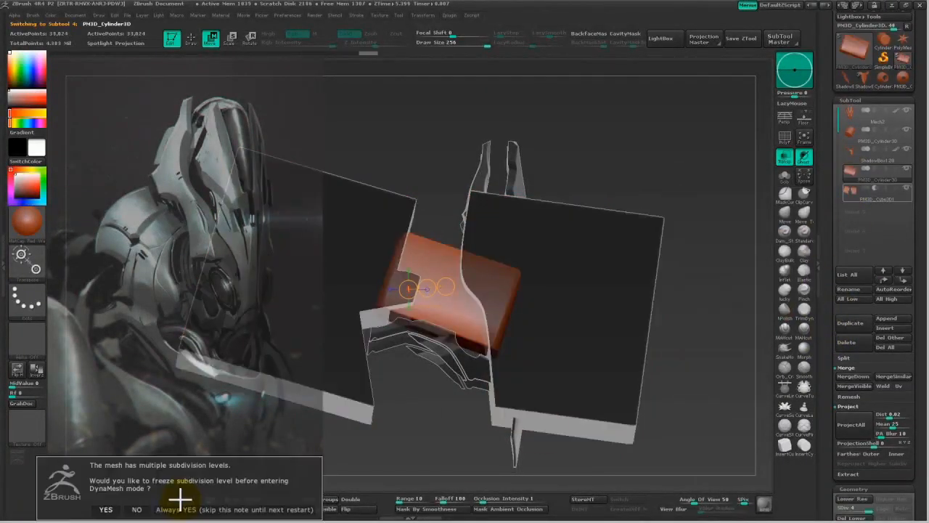
pyautogui.click(137, 509)
pyautogui.moveTo(390, 458); pyautogui.dragTo(206, 483)
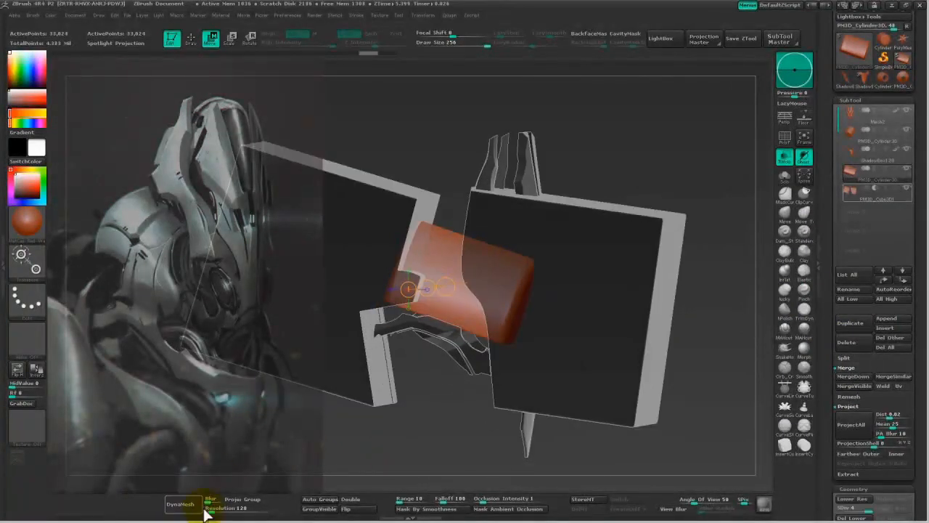
pyautogui.click(182, 502)
pyautogui.click(137, 507)
pyautogui.moveTo(432, 428); pyautogui.dragTo(671, 356)
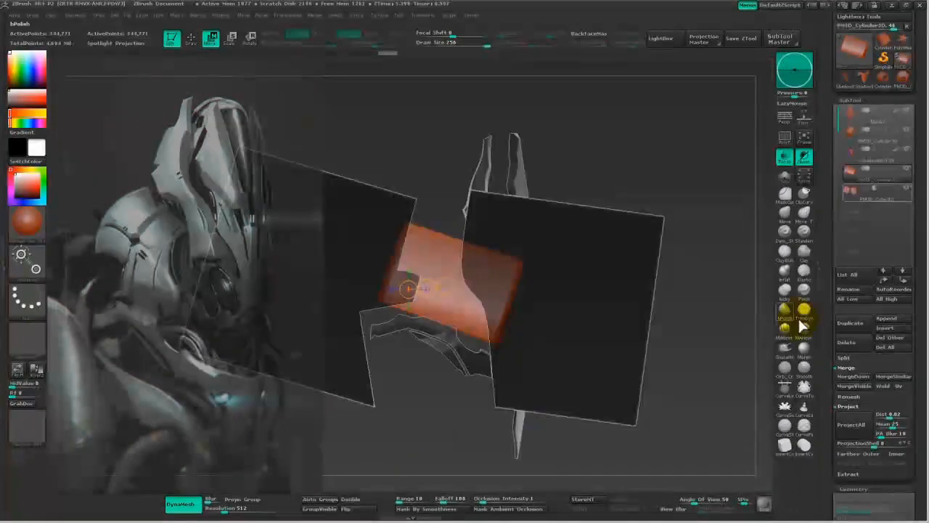
pyautogui.click(846, 376)
pyautogui.click(747, 390)
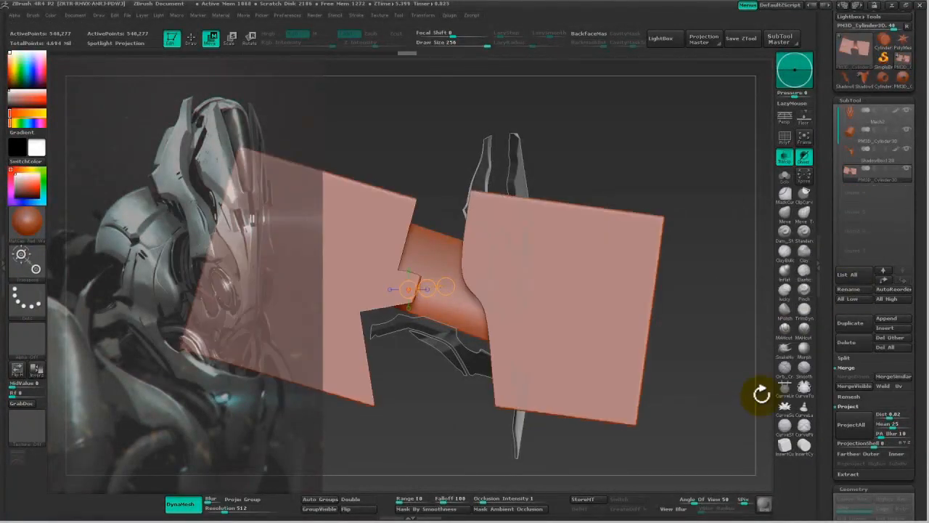
# Subtract the cubes from the cylinder and hollow it with Create Shell, trying thicknesses 4 and 12 before using 10.
pyautogui.scroll(-5, 835, 334)
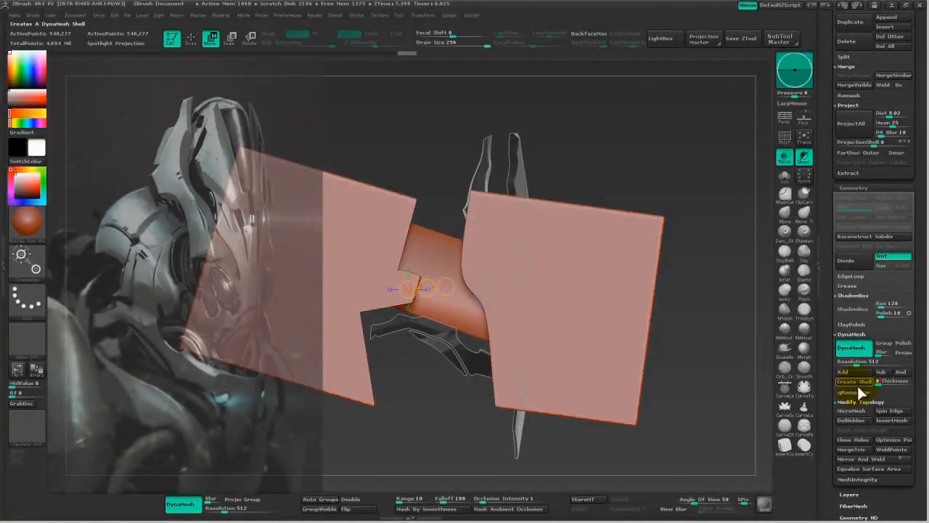
pyautogui.click(851, 383)
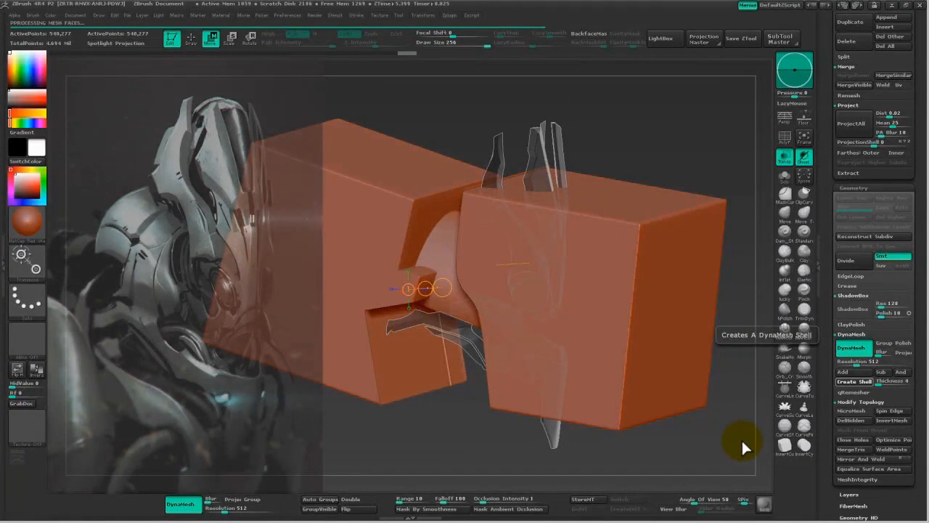
pyautogui.moveTo(659, 406); pyautogui.dragTo(697, 400)
pyautogui.moveTo(692, 405); pyautogui.dragTo(676, 415)
pyautogui.hotkey('ctrl', 'z')
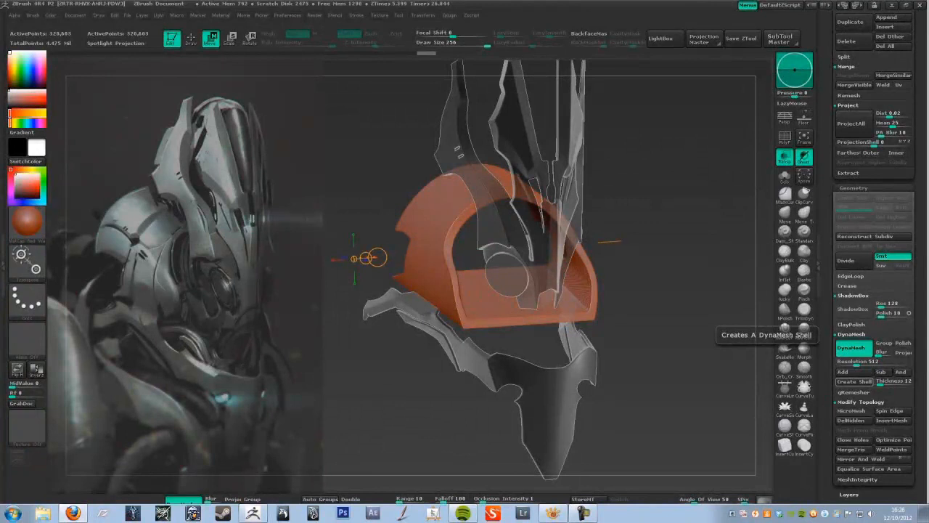
pyautogui.moveTo(675, 285); pyautogui.dragTo(678, 416)
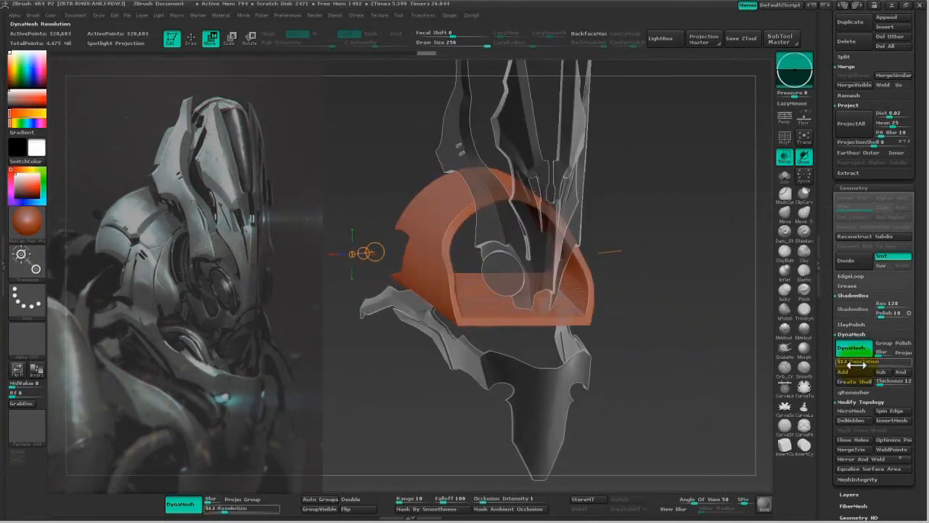
pyautogui.hotkey('ctrl', 'z')
pyautogui.click(880, 383)
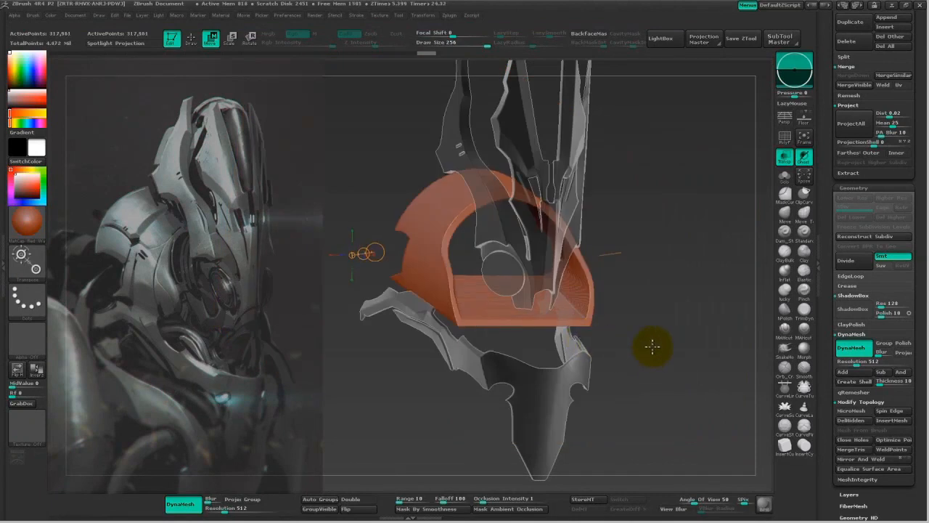
# Slice the shell's flat bottom wall off along its lower edge with the SliceCurve brush in side view.
pyautogui.keyDown('shift'); pyautogui.moveTo(651, 346); pyautogui.dragTo(584, 312); pyautogui.keyUp('shift')
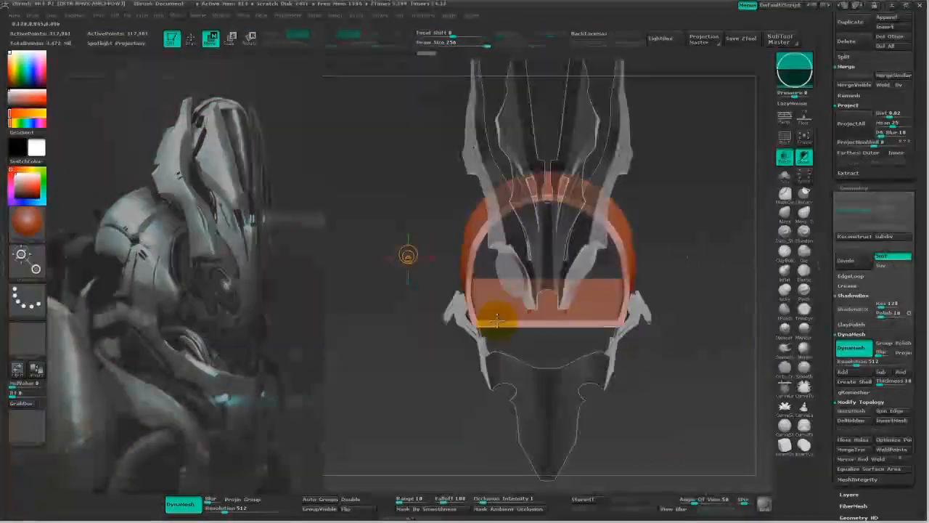
pyautogui.moveTo(704, 370)
pyautogui.keyDown('shift'); pyautogui.mouseDown()
pyautogui.moveTo(643, 336)
pyautogui.moveTo(696, 359)
pyautogui.mouseUp(); pyautogui.keyUp('shift')
pyautogui.keyDown('ctrl'); pyautogui.moveTo(697, 359); pyautogui.dragTo(725, 222, button='right'); pyautogui.keyUp('ctrl')
pyautogui.moveTo(724, 279)
pyautogui.mouseDown()
pyautogui.moveTo(676, 296)
pyautogui.moveTo(687, 301)
pyautogui.moveTo(684, 321)
pyautogui.moveTo(608, 332)
pyautogui.moveTo(421, 390)
pyautogui.moveTo(599, 381)
pyautogui.mouseUp()
pyautogui.keyDown('ctrl'); pyautogui.keyDown('shift'); pyautogui.click(802, 195); pyautogui.keyUp('shift'); pyautogui.keyUp('ctrl')
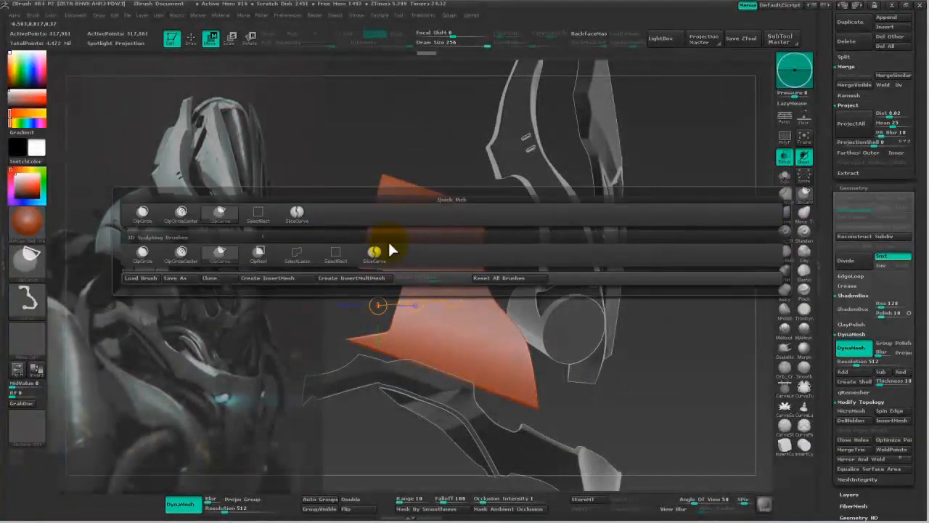
pyautogui.keyDown('ctrl'); pyautogui.keyDown('shift'); pyautogui.click(371, 249); pyautogui.keyUp('shift'); pyautogui.keyUp('ctrl')
pyautogui.keyDown('ctrl'); pyautogui.keyDown('shift'); pyautogui.moveTo(603, 426); pyautogui.dragTo(261, 302); pyautogui.keyUp('shift'); pyautogui.keyUp('ctrl')
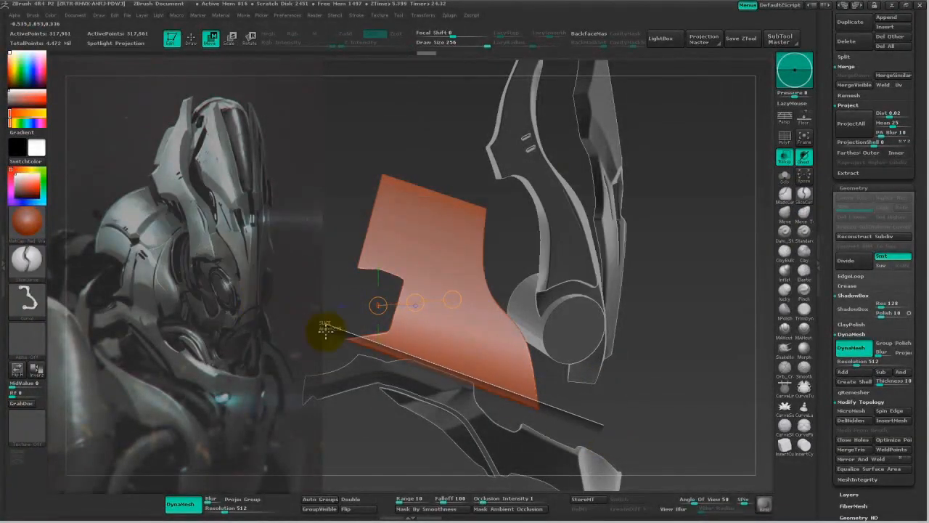
pyautogui.keyDown('ctrl'); pyautogui.keyDown('shift'); pyautogui.moveTo(376, 351); pyautogui.dragTo(293, 352); pyautogui.keyUp('shift'); pyautogui.keyUp('ctrl')
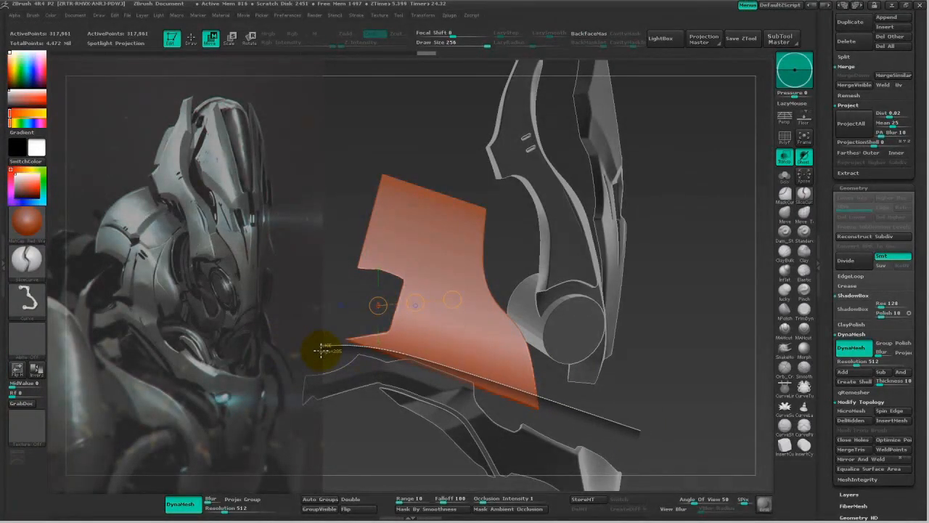
pyautogui.keyDown('ctrl'); pyautogui.keyDown('shift'); pyautogui.moveTo(302, 383); pyautogui.dragTo(303, 382); pyautogui.keyUp('shift'); pyautogui.keyUp('ctrl')
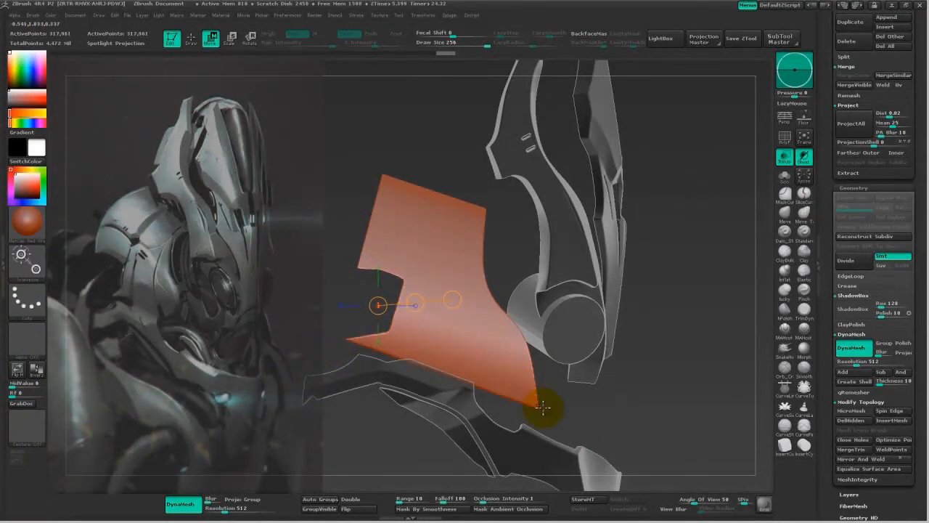
pyautogui.keyDown('ctrl'); pyautogui.keyDown('shift'); pyautogui.moveTo(492, 374); pyautogui.dragTo(326, 315); pyautogui.keyUp('shift'); pyautogui.keyUp('ctrl')
# Show polygroups, isolate the curved upper part of the sliced shell, and delete the hidden bottom wall.
pyautogui.moveTo(627, 386); pyautogui.dragTo(728, 256)
pyautogui.hotkey('shift', 'f')
pyautogui.moveTo(691, 357); pyautogui.dragTo(766, 159)
pyautogui.click(784, 158)
pyautogui.moveTo(755, 218); pyautogui.dragTo(291, 317)
pyautogui.moveTo(673, 389); pyautogui.dragTo(741, 252)
pyautogui.click(783, 138)
pyautogui.press('q')
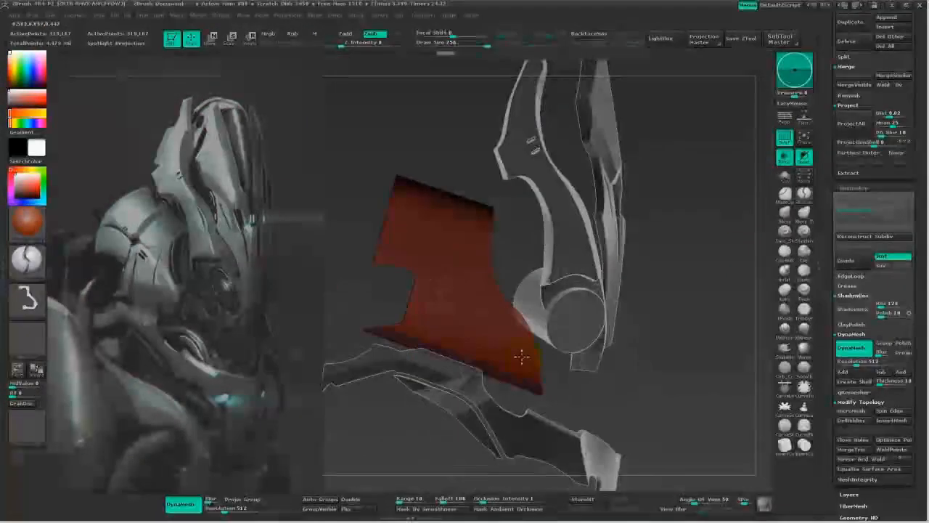
pyautogui.keyDown('ctrl'); pyautogui.keyDown('shift'); pyautogui.click(520, 356); pyautogui.keyUp('shift'); pyautogui.keyUp('ctrl')
pyautogui.click(846, 455)
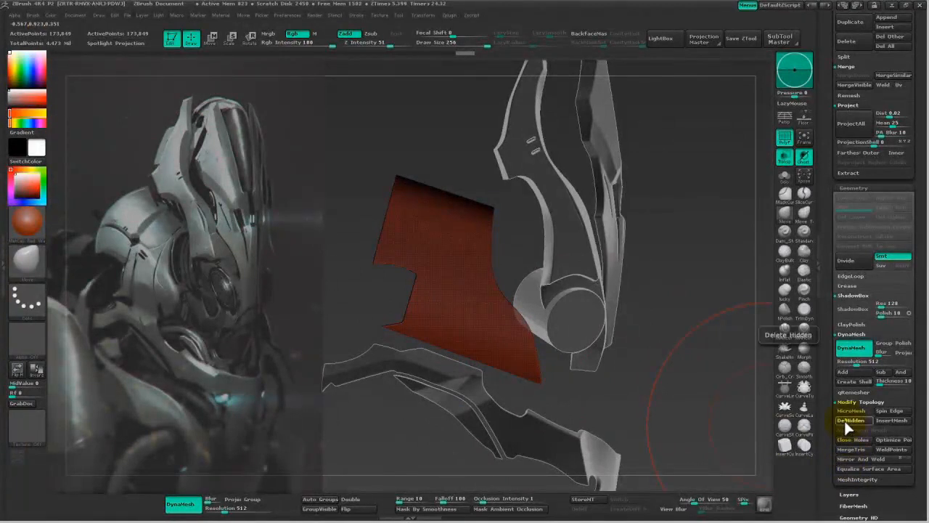
pyautogui.moveTo(664, 373)
pyautogui.mouseDown()
pyautogui.moveTo(673, 363)
pyautogui.moveTo(653, 393)
pyautogui.moveTo(689, 341)
pyautogui.moveTo(649, 365)
pyautogui.mouseUp()
pyautogui.press('w')
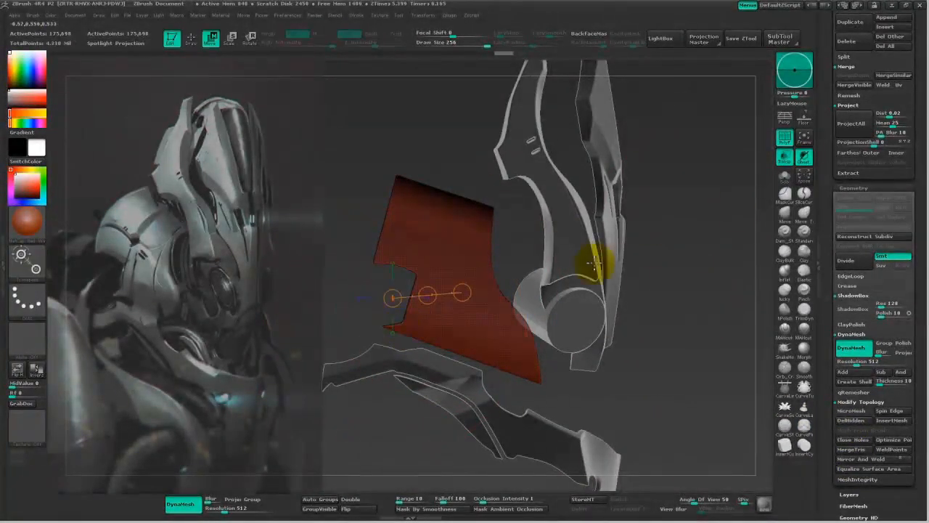
# Turn off the polygroup display, try the SnakeHook brush on the corner below the large notch, and undo the change.
pyautogui.click(784, 139)
pyautogui.moveTo(681, 331)
pyautogui.keyDown('alt'); pyautogui.mouseDown()
pyautogui.moveTo(685, 324)
pyautogui.moveTo(697, 341)
pyautogui.mouseUp(); pyautogui.keyUp('alt')
pyautogui.click(782, 351)
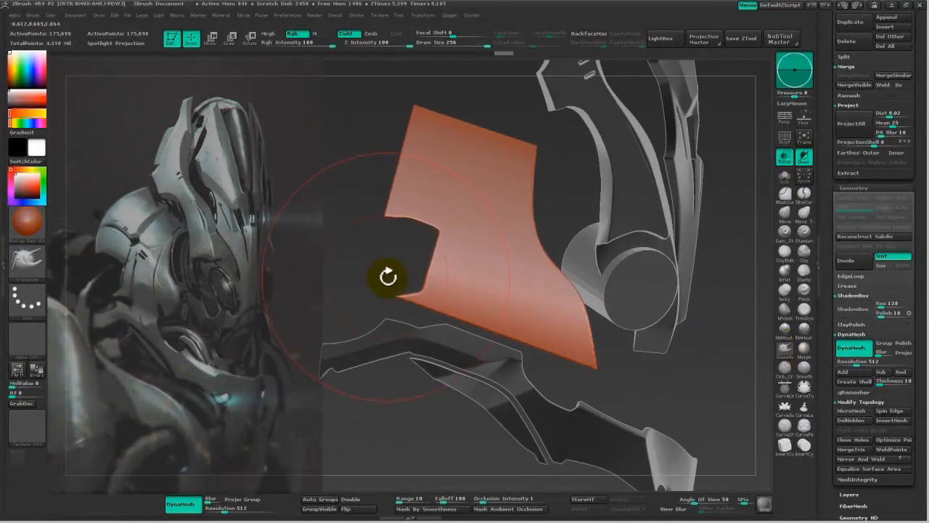
pyautogui.hotkey('ctrl', 'z')
# Mask the shell except the lower corner of the large notch and stretch that corner outward into a point with Transpose Move.
pyautogui.moveTo(387, 300); pyautogui.dragTo(415, 328)
pyautogui.press('w')
pyautogui.press('q')
pyautogui.keyDown('ctrl'); pyautogui.moveTo(415, 270); pyautogui.dragTo(417, 266); pyautogui.keyUp('ctrl')
pyautogui.keyDown('ctrl'); pyautogui.click(357, 294); pyautogui.keyUp('ctrl')
pyautogui.keyDown('ctrl'); pyautogui.click(439, 300); pyautogui.keyUp('ctrl')
pyautogui.press('w')
pyautogui.press('q')
pyautogui.press('w')
pyautogui.moveTo(426, 298); pyautogui.dragTo(402, 295)
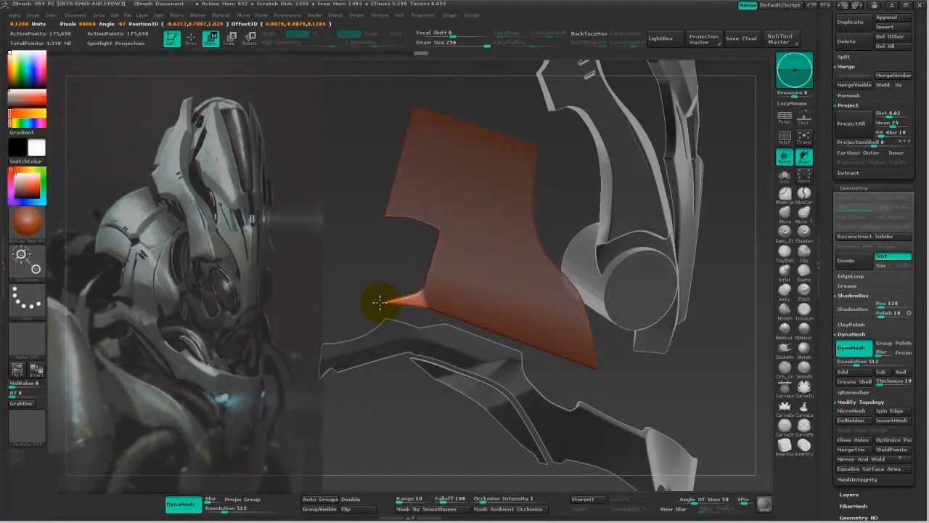
pyautogui.press('q')
pyautogui.press('w')
pyautogui.press('q')
# Set the DynaMesh resolution to 1024 and remesh the shell.
pyautogui.moveTo(345, 323)
pyautogui.mouseDown()
pyautogui.moveTo(556, 342)
pyautogui.moveTo(660, 383)
pyautogui.moveTo(699, 365)
pyautogui.moveTo(598, 363)
pyautogui.moveTo(562, 336)
pyautogui.moveTo(655, 305)
pyautogui.moveTo(636, 271)
pyautogui.moveTo(612, 265)
pyautogui.moveTo(667, 276)
pyautogui.moveTo(564, 303)
pyautogui.moveTo(407, 293)
pyautogui.moveTo(382, 237)
pyautogui.moveTo(448, 334)
pyautogui.moveTo(349, 407)
pyautogui.mouseUp()
pyautogui.press('space')
pyautogui.click(250, 499)
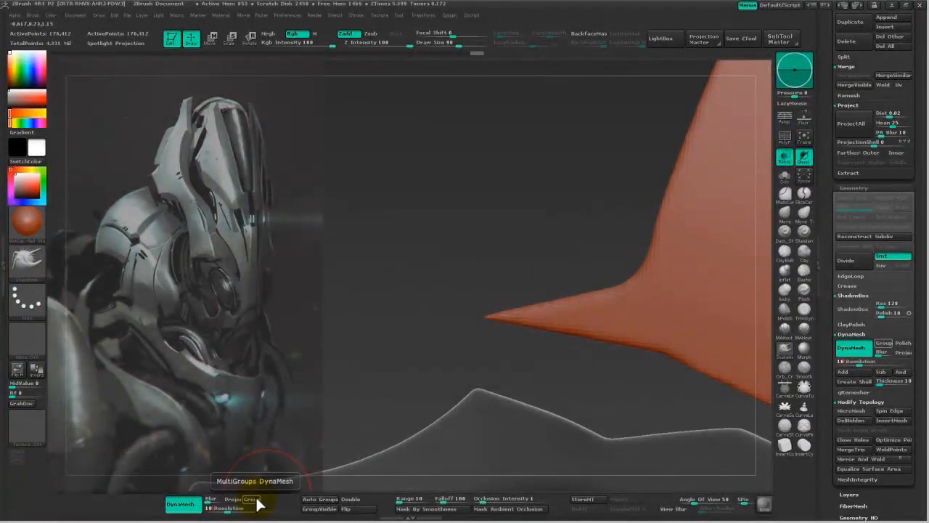
pyautogui.moveTo(467, 296)
pyautogui.mouseDown()
pyautogui.moveTo(435, 321)
pyautogui.moveTo(477, 303)
pyautogui.mouseUp()
pyautogui.keyDown('ctrl'); pyautogui.moveTo(662, 415); pyautogui.dragTo(636, 450); pyautogui.keyUp('ctrl')
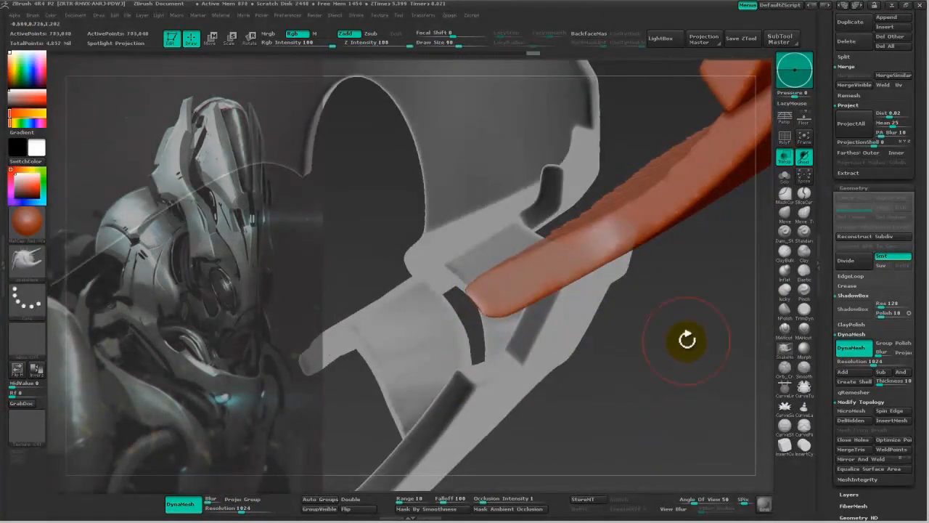
# Flatten the surfaces of the stretched point with the hPolish brush.
pyautogui.click(784, 315)
pyautogui.press('space')
pyautogui.moveTo(495, 286); pyautogui.dragTo(484, 291)
pyautogui.moveTo(566, 347)
pyautogui.mouseDown()
pyautogui.moveTo(742, 303)
pyautogui.moveTo(628, 265)
pyautogui.mouseUp()
pyautogui.press('space')
pyautogui.moveTo(648, 216); pyautogui.dragTo(655, 215)
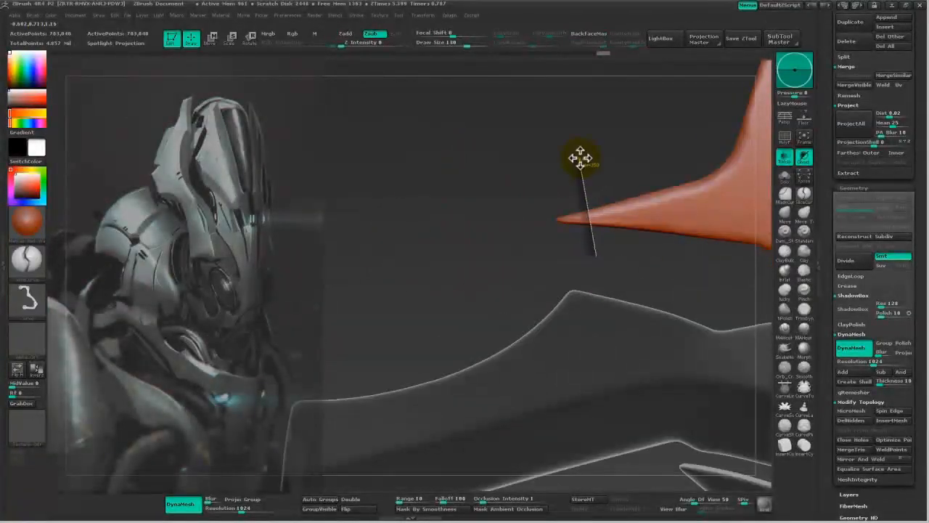
# Cut the end of the stretched point blunt with the ClipCurve brush and remesh the shell.
pyautogui.click(804, 193)
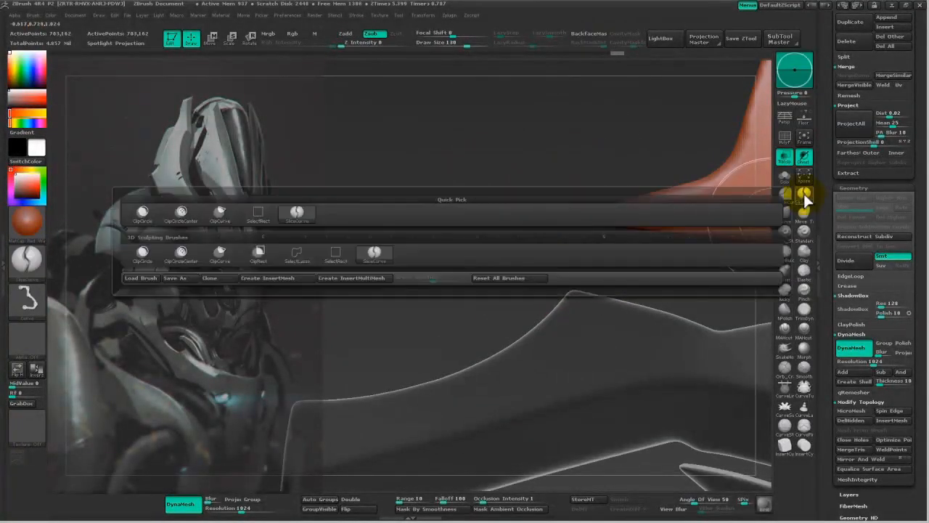
pyautogui.click(237, 254)
pyautogui.moveTo(611, 243)
pyautogui.mouseDown()
pyautogui.moveTo(589, 156)
pyautogui.moveTo(579, 158)
pyautogui.mouseUp()
pyautogui.moveTo(500, 261); pyautogui.dragTo(660, 291)
pyautogui.moveTo(692, 284)
pyautogui.keyDown('ctrl'); pyautogui.mouseDown()
pyautogui.moveTo(694, 246)
pyautogui.moveTo(638, 220)
pyautogui.mouseUp(); pyautogui.keyUp('ctrl')
# Clip the shell's lowest corner, opposite the stretched point, along a horizontal line in side view.
pyautogui.press('space')
pyautogui.moveTo(636, 259)
pyautogui.mouseDown()
pyautogui.moveTo(376, 304)
pyautogui.moveTo(297, 404)
pyautogui.moveTo(378, 349)
pyautogui.moveTo(374, 358)
pyautogui.mouseUp()
pyautogui.keyDown('alt'); pyautogui.moveTo(707, 419); pyautogui.dragTo(672, 407); pyautogui.keyUp('alt')
pyautogui.moveTo(672, 298)
pyautogui.keyDown('ctrl'); pyautogui.keyDown('shift'); pyautogui.mouseDown()
pyautogui.moveTo(672, 361)
pyautogui.moveTo(629, 382)
pyautogui.mouseUp(); pyautogui.keyUp('shift'); pyautogui.keyUp('ctrl')
pyautogui.keyDown('ctrl'); pyautogui.keyDown('shift'); pyautogui.moveTo(695, 369); pyautogui.dragTo(620, 375); pyautogui.keyUp('shift'); pyautogui.keyUp('ctrl')
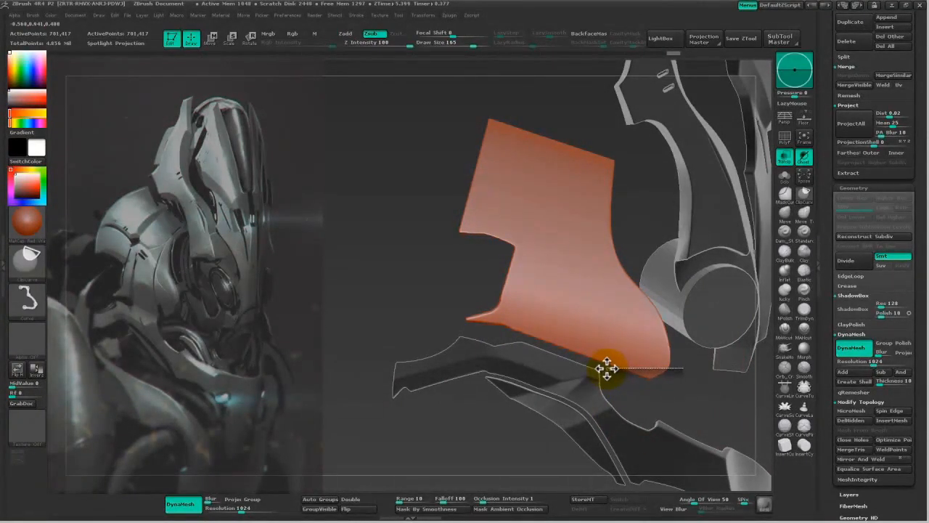
pyautogui.keyDown('ctrl'); pyautogui.keyDown('shift'); pyautogui.moveTo(614, 368); pyautogui.dragTo(614, 368); pyautogui.keyUp('shift'); pyautogui.keyUp('ctrl')
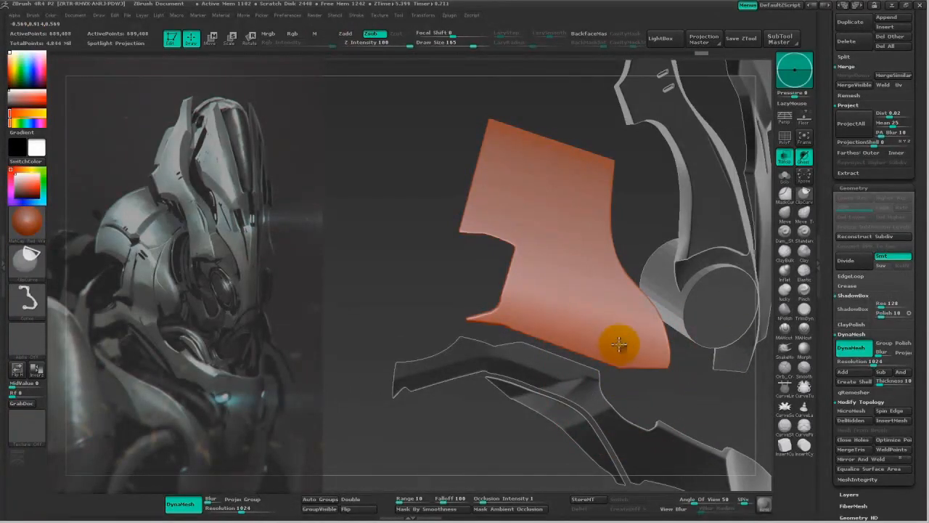
pyautogui.keyDown('ctrl'); pyautogui.keyDown('shift'); pyautogui.moveTo(618, 337); pyautogui.dragTo(619, 338); pyautogui.keyUp('shift'); pyautogui.keyUp('ctrl')
# Insert a small cube on the shell's lower edge, where the slanted edge meets the flat clipped corner.
pyautogui.moveTo(582, 384)
pyautogui.mouseDown()
pyautogui.moveTo(425, 332)
pyautogui.moveTo(368, 382)
pyautogui.moveTo(672, 472)
pyautogui.moveTo(438, 353)
pyautogui.moveTo(446, 367)
pyautogui.moveTo(547, 390)
pyautogui.moveTo(449, 351)
pyautogui.mouseUp()
pyautogui.moveTo(449, 352)
pyautogui.mouseDown(button='right')
pyautogui.moveTo(445, 373)
pyautogui.moveTo(469, 418)
pyautogui.moveTo(369, 259)
pyautogui.moveTo(159, 223)
pyautogui.mouseUp(button='right')
pyautogui.click(787, 448)
pyautogui.keyDown('alt'); pyautogui.moveTo(686, 374); pyautogui.dragTo(551, 384, button='right'); pyautogui.keyUp('alt')
pyautogui.press('space')
pyautogui.click(595, 339)
pyautogui.moveTo(596, 341); pyautogui.dragTo(596, 352)
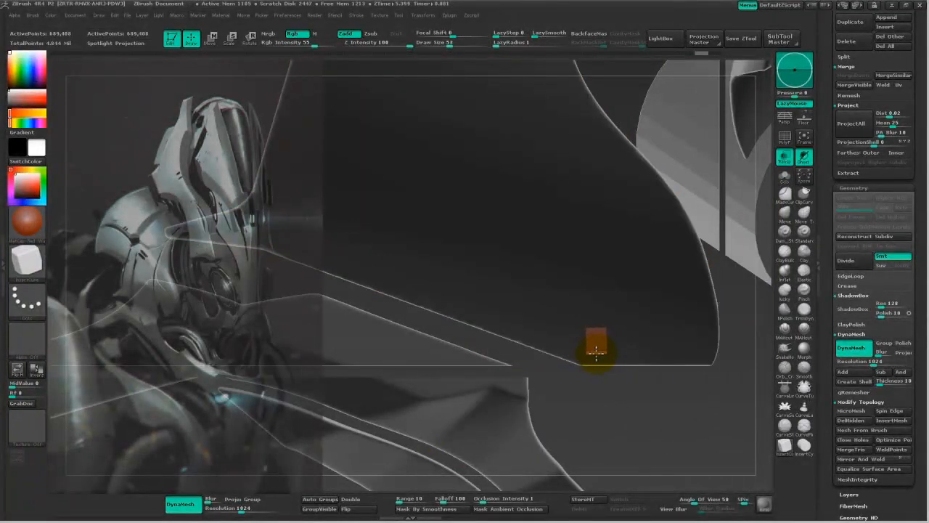
pyautogui.keyDown('ctrl'); pyautogui.moveTo(615, 388); pyautogui.dragTo(599, 402); pyautogui.keyUp('ctrl')
pyautogui.moveTo(599, 403); pyautogui.dragTo(604, 399, button='right')
# Turn on double-sided display and position the small cube with Transpose Move so it passes through the shell wall.
pyautogui.moveTo(829, 484); pyautogui.dragTo(860, 314)
pyautogui.click(860, 309)
pyautogui.click(850, 337)
pyautogui.press('w')
pyautogui.keyDown('shift'); pyautogui.moveTo(491, 348); pyautogui.dragTo(516, 349, button='right'); pyautogui.keyUp('shift')
pyautogui.moveTo(584, 334); pyautogui.dragTo(631, 512)
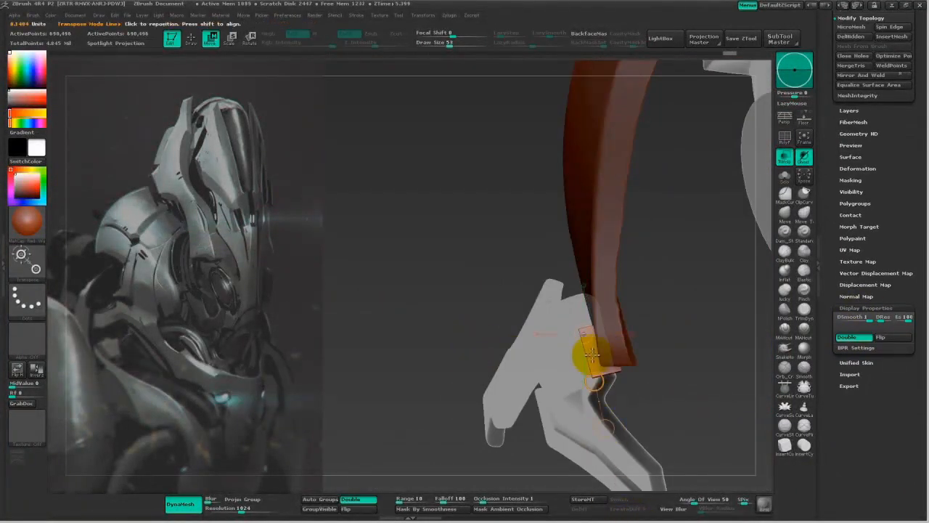
pyautogui.moveTo(616, 366); pyautogui.dragTo(349, 423)
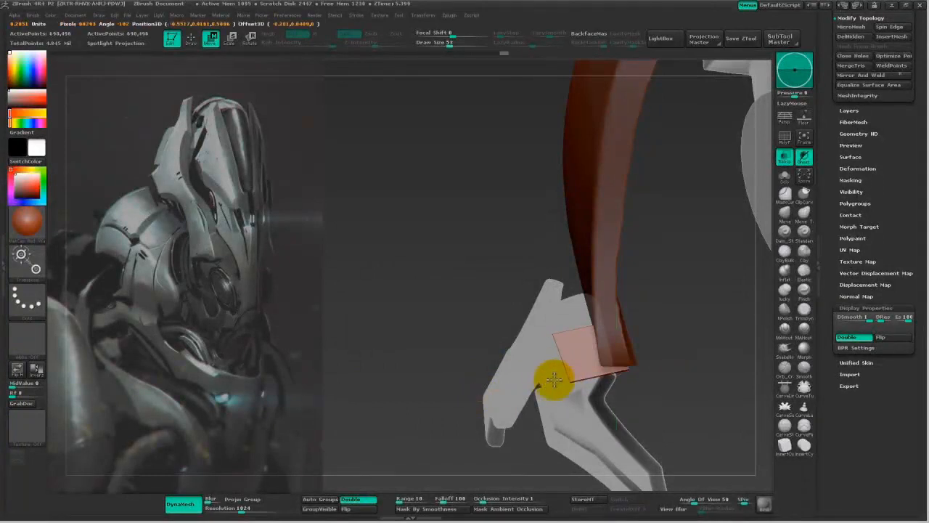
pyautogui.moveTo(548, 380); pyautogui.dragTo(580, 372)
pyautogui.moveTo(638, 344); pyautogui.dragTo(699, 395)
pyautogui.moveTo(671, 370); pyautogui.dragTo(667, 367)
pyautogui.moveTo(668, 424); pyautogui.dragTo(680, 415, button='right')
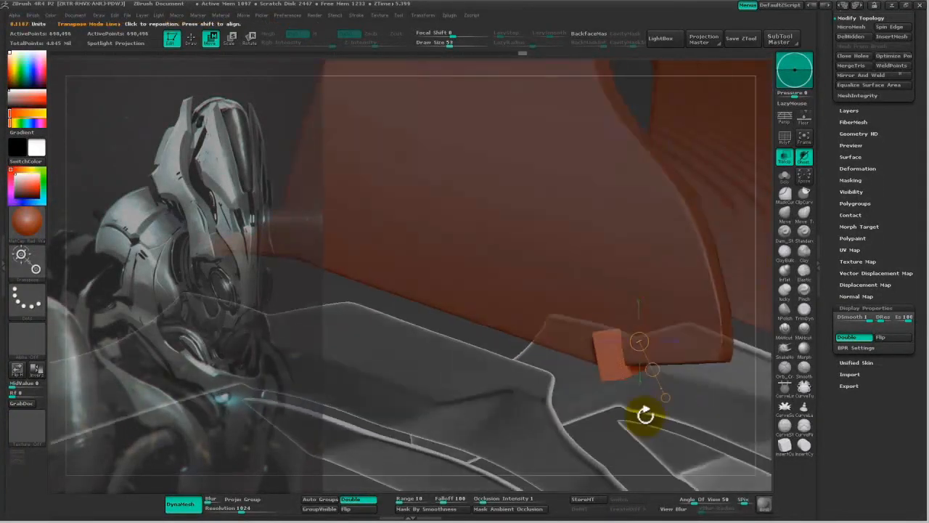
# Clear the mask and remesh the shell so the cube cuts a small rectangular notch into its lower edge.
pyautogui.press('q')
pyautogui.keyDown('ctrl'); pyautogui.moveTo(596, 442); pyautogui.dragTo(464, 351, button='right'); pyautogui.keyUp('ctrl')
pyautogui.keyDown('ctrl'); pyautogui.moveTo(429, 336); pyautogui.dragTo(434, 341); pyautogui.keyUp('ctrl')
pyautogui.keyDown('ctrl'); pyautogui.moveTo(425, 334); pyautogui.dragTo(414, 327); pyautogui.keyUp('ctrl')
pyautogui.moveTo(388, 384)
pyautogui.mouseDown(button='right')
pyautogui.moveTo(424, 354)
pyautogui.moveTo(418, 391)
pyautogui.moveTo(493, 457)
pyautogui.mouseUp(button='right')
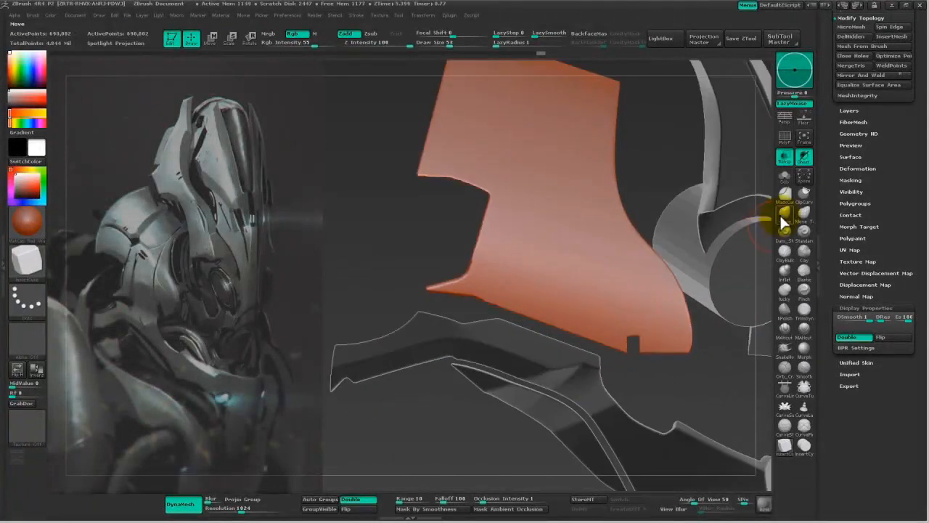
# Reshape the long curved edge opposite the large notch and its lower corner with the Move brush.
pyautogui.click(783, 216)
pyautogui.press('space')
pyautogui.moveTo(673, 283)
pyautogui.mouseDown()
pyautogui.moveTo(691, 348)
pyautogui.moveTo(674, 332)
pyautogui.moveTo(653, 334)
pyautogui.mouseUp()
pyautogui.keyDown('ctrl'); pyautogui.moveTo(699, 321); pyautogui.dragTo(682, 291, button='right'); pyautogui.keyUp('ctrl')
pyautogui.moveTo(671, 278); pyautogui.dragTo(661, 281)
pyautogui.moveTo(675, 324); pyautogui.dragTo(667, 327)
pyautogui.moveTo(697, 358); pyautogui.dragTo(666, 383)
pyautogui.moveTo(644, 224); pyautogui.dragTo(651, 226)
pyautogui.keyDown('ctrl'); pyautogui.moveTo(718, 358); pyautogui.dragTo(385, 296, button='right'); pyautogui.keyUp('ctrl')
pyautogui.moveTo(377, 299); pyautogui.dragTo(460, 324)
pyautogui.keyDown('ctrl'); pyautogui.moveTo(460, 323); pyautogui.dragTo(359, 201, button='right'); pyautogui.keyUp('ctrl')
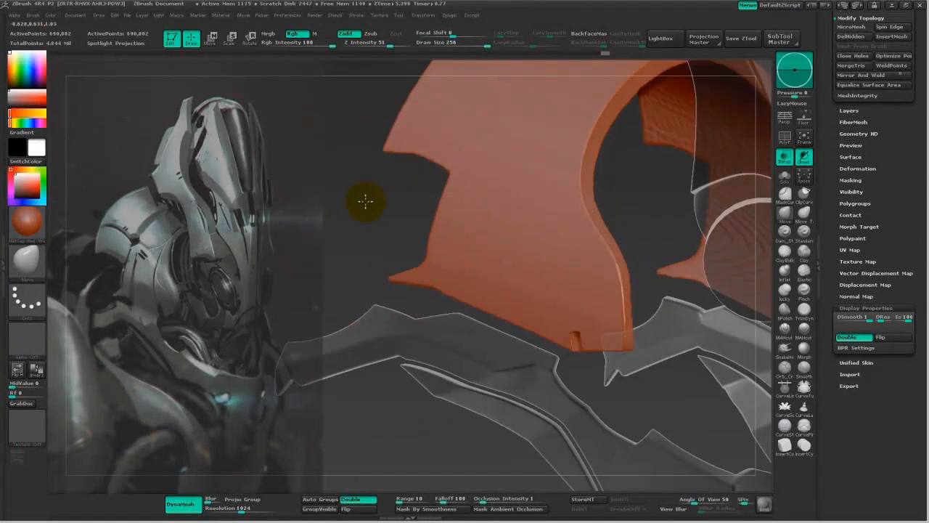
pyautogui.moveTo(358, 201); pyautogui.dragTo(375, 199)
# Try to clip the upper edge of the large notch along an arc with the ClipCurve brush.
pyautogui.moveTo(336, 233); pyautogui.dragTo(449, 290)
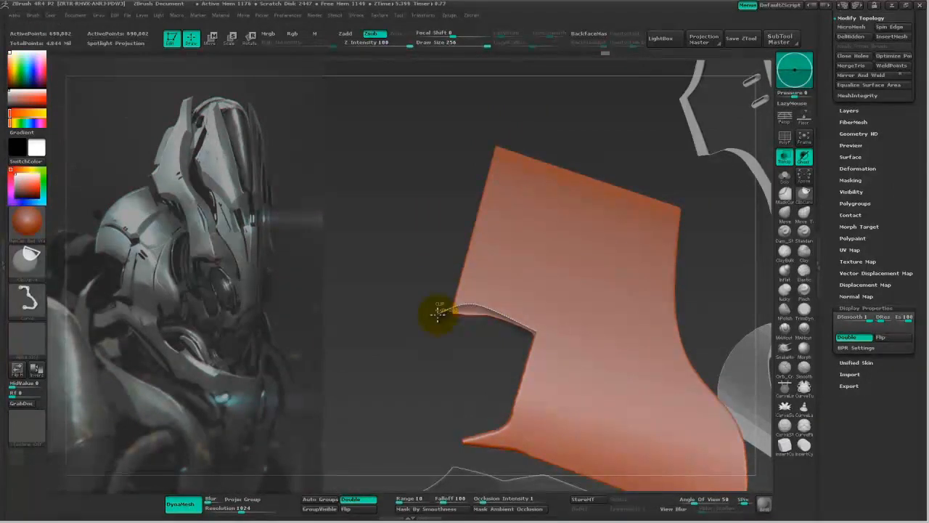
pyautogui.keyDown('ctrl'); pyautogui.keyDown('shift'); pyautogui.moveTo(439, 312); pyautogui.dragTo(439, 312); pyautogui.keyUp('shift'); pyautogui.keyUp('ctrl')
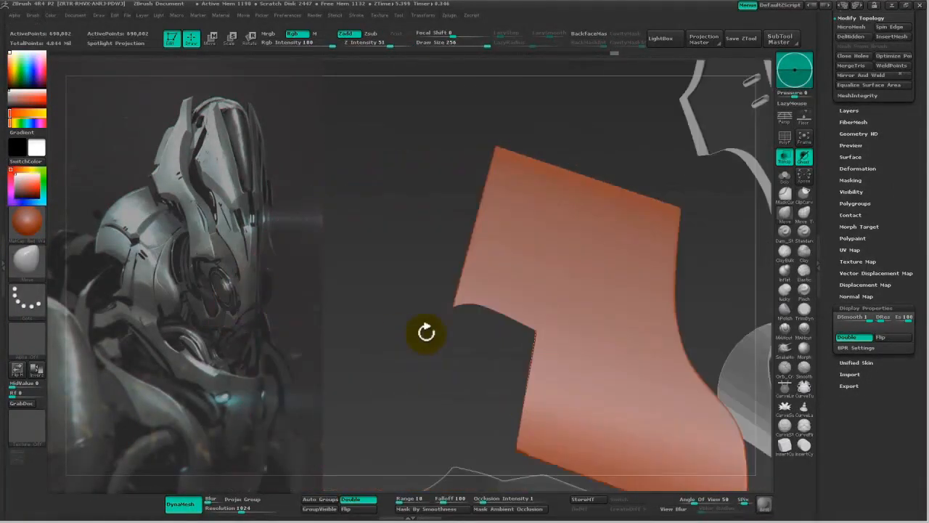
pyautogui.hotkey('ctrl', 'z')
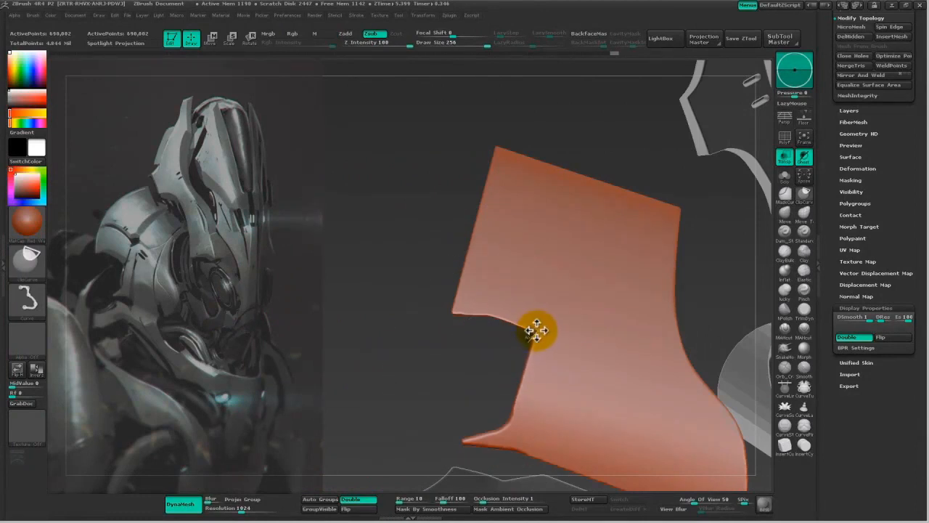
pyautogui.moveTo(535, 332)
pyautogui.keyDown('ctrl'); pyautogui.keyDown('shift'); pyautogui.mouseDown()
pyautogui.moveTo(485, 306)
pyautogui.moveTo(404, 336)
pyautogui.moveTo(373, 276)
pyautogui.moveTo(384, 307)
pyautogui.moveTo(437, 331)
pyautogui.mouseUp(); pyautogui.keyUp('shift'); pyautogui.keyUp('ctrl')
pyautogui.keyDown('alt'); pyautogui.moveTo(436, 331); pyautogui.dragTo(352, 210); pyautogui.keyUp('alt')
pyautogui.keyDown('alt'); pyautogui.moveTo(501, 330); pyautogui.dragTo(346, 251); pyautogui.keyUp('alt')
pyautogui.keyDown('alt'); pyautogui.moveTo(433, 339); pyautogui.dragTo(435, 347); pyautogui.keyUp('alt')
# Solo the shell, mask its lower half with MaskCurve, and try an arched clip along the large notch's upper edge.
pyautogui.press('f')
pyautogui.click(782, 179)
pyautogui.press('f')
pyautogui.keyDown('alt'); pyautogui.moveTo(707, 277); pyautogui.dragTo(833, 324); pyautogui.keyUp('alt')
pyautogui.moveTo(389, 288)
pyautogui.keyDown('ctrl'); pyautogui.mouseDown()
pyautogui.moveTo(492, 370)
pyautogui.moveTo(486, 417)
pyautogui.moveTo(309, 325)
pyautogui.mouseUp(); pyautogui.keyUp('ctrl')
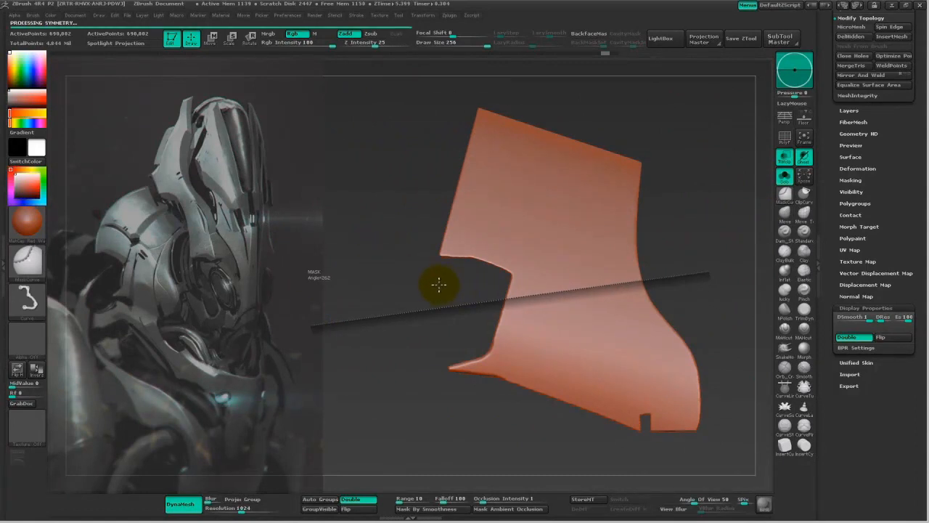
pyautogui.moveTo(434, 286); pyautogui.dragTo(406, 232)
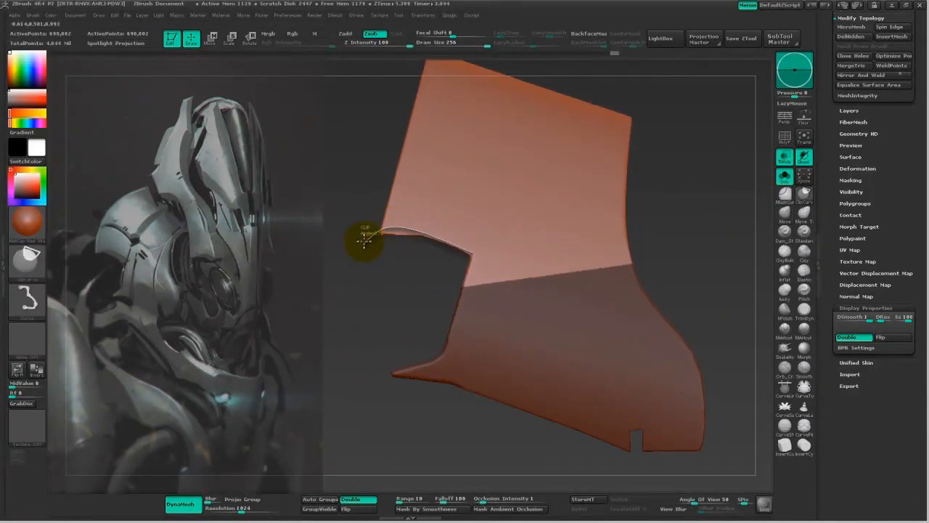
pyautogui.keyDown('ctrl'); pyautogui.keyDown('shift'); pyautogui.moveTo(366, 243); pyautogui.dragTo(363, 248); pyautogui.keyUp('shift'); pyautogui.keyUp('ctrl')
# Mask the shell below the large notch's inner upper corner and clip the notch's upper edge along an arc.
pyautogui.moveTo(668, 241)
pyautogui.keyDown('ctrl'); pyautogui.keyDown('shift'); pyautogui.mouseDown()
pyautogui.moveTo(393, 263)
pyautogui.moveTo(454, 257)
pyautogui.mouseUp(); pyautogui.keyUp('shift'); pyautogui.keyUp('ctrl')
pyautogui.keyDown('ctrl'); pyautogui.keyDown('shift'); pyautogui.moveTo(473, 256); pyautogui.dragTo(414, 229); pyautogui.keyUp('shift'); pyautogui.keyUp('ctrl')
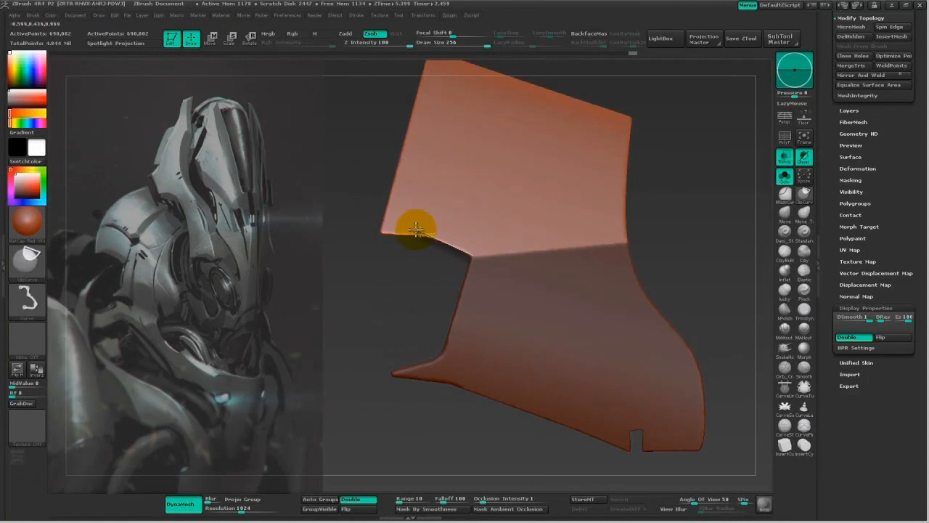
pyautogui.keyDown('ctrl'); pyautogui.keyDown('shift'); pyautogui.moveTo(365, 246); pyautogui.dragTo(364, 247); pyautogui.keyUp('shift'); pyautogui.keyUp('ctrl')
pyautogui.moveTo(331, 302)
pyautogui.keyDown('alt'); pyautogui.mouseDown()
pyautogui.moveTo(329, 266)
pyautogui.moveTo(350, 298)
pyautogui.mouseUp(); pyautogui.keyUp('alt')
# Adjust and smooth the clipped edge around the large notch, clear the mask, and remesh the shell.
pyautogui.moveTo(351, 298)
pyautogui.mouseDown()
pyautogui.moveTo(433, 264)
pyautogui.moveTo(684, 381)
pyautogui.moveTo(619, 191)
pyautogui.moveTo(616, 369)
pyautogui.moveTo(668, 377)
pyautogui.mouseUp()
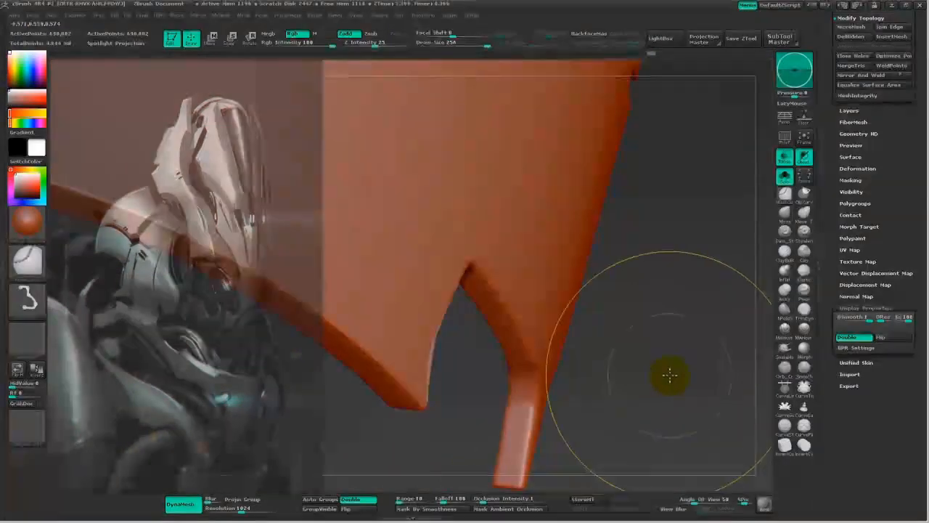
pyautogui.press('space')
pyautogui.moveTo(429, 332); pyautogui.dragTo(393, 333)
pyautogui.moveTo(463, 365); pyautogui.dragTo(390, 366)
pyautogui.moveTo(427, 393); pyautogui.dragTo(362, 425)
pyautogui.press('space')
pyautogui.click(405, 377)
pyautogui.keyDown('shift'); pyautogui.moveTo(413, 340); pyautogui.dragTo(433, 319); pyautogui.keyUp('shift')
pyautogui.keyDown('ctrl'); pyautogui.moveTo(442, 356); pyautogui.dragTo(410, 379); pyautogui.keyUp('ctrl')
# Switch masking to MaskPen and flatten the wall edges around the large notch with the hPolish brush.
pyautogui.keyDown('ctrl'); pyautogui.click(784, 198); pyautogui.keyUp('ctrl')
pyautogui.keyDown('ctrl'); pyautogui.click(282, 253); pyautogui.keyUp('ctrl')
pyautogui.moveTo(685, 328)
pyautogui.mouseDown()
pyautogui.moveTo(738, 279)
pyautogui.moveTo(504, 373)
pyautogui.moveTo(361, 317)
pyautogui.moveTo(616, 317)
pyautogui.moveTo(429, 327)
pyautogui.moveTo(601, 389)
pyautogui.moveTo(739, 394)
pyautogui.mouseUp()
pyautogui.click(784, 316)
pyautogui.press('space')
pyautogui.moveTo(572, 240); pyautogui.dragTo(583, 238)
pyautogui.press('ctrl')
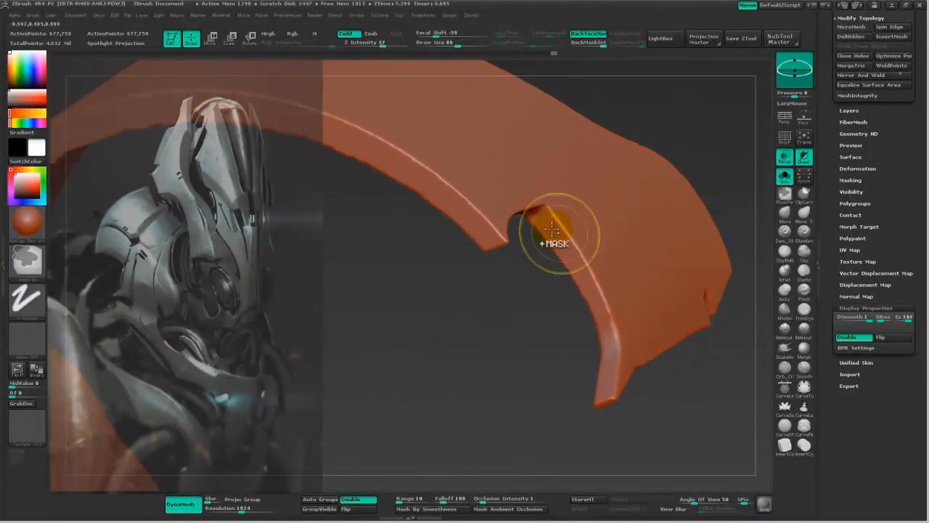
pyautogui.moveTo(606, 384)
pyautogui.mouseDown()
pyautogui.moveTo(518, 317)
pyautogui.moveTo(498, 367)
pyautogui.moveTo(517, 390)
pyautogui.mouseUp()
pyautogui.press('space')
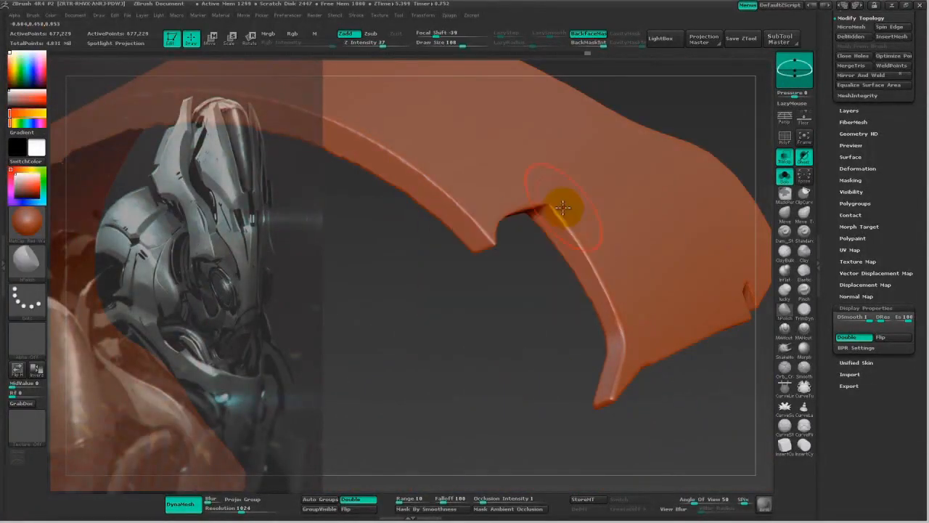
# Smooth and flatten the shell's lower edge around the small rectangular notch, using hPolish at draw size 138.
pyautogui.moveTo(674, 419); pyautogui.dragTo(599, 381)
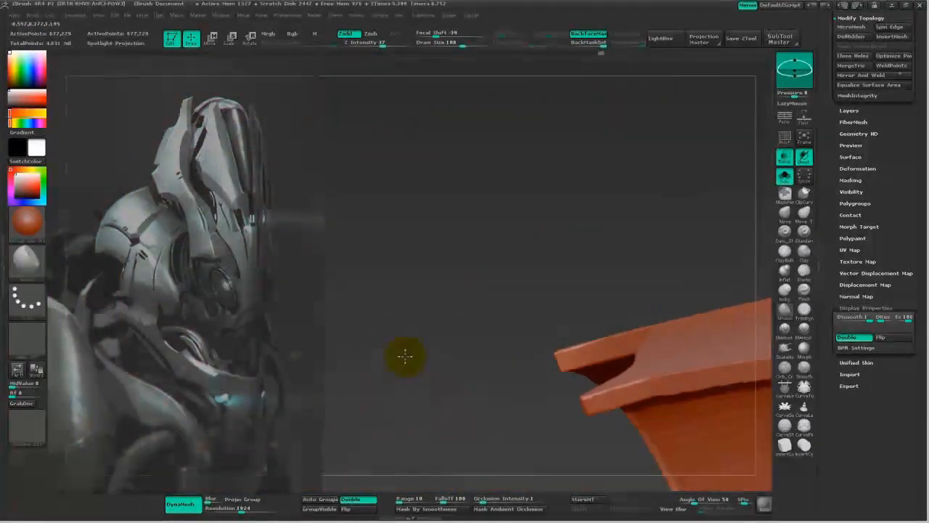
pyautogui.moveTo(404, 357)
pyautogui.mouseDown()
pyautogui.moveTo(440, 318)
pyautogui.moveTo(375, 283)
pyautogui.moveTo(561, 348)
pyautogui.mouseUp()
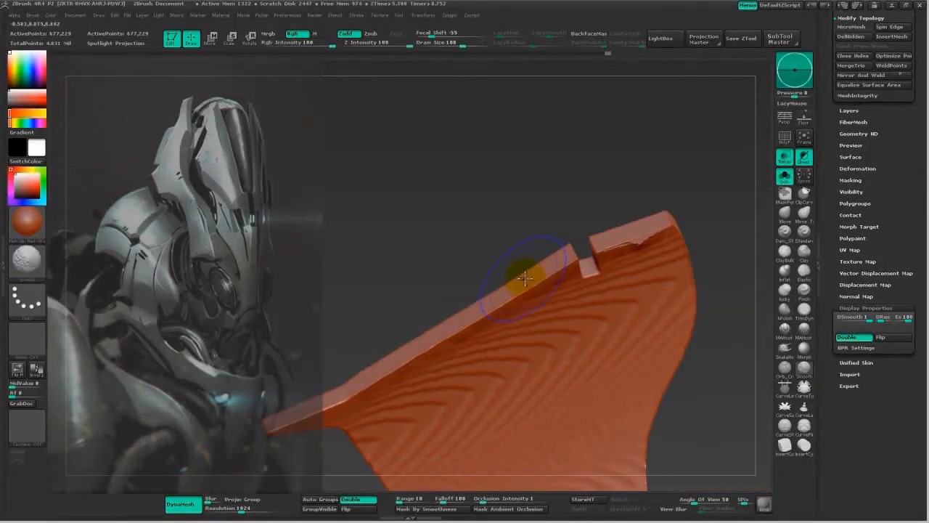
pyautogui.moveTo(529, 269); pyautogui.dragTo(602, 160)
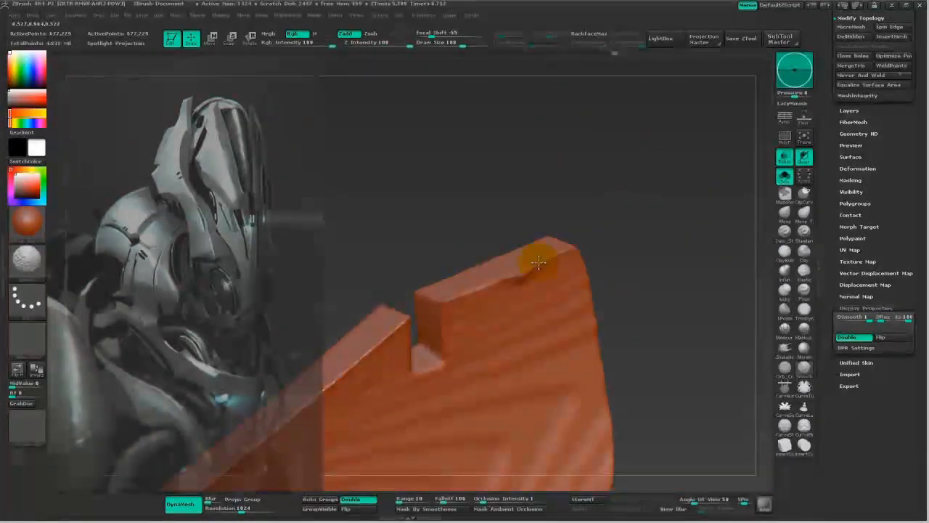
pyautogui.moveTo(538, 262)
pyautogui.mouseDown()
pyautogui.moveTo(559, 244)
pyautogui.moveTo(487, 280)
pyautogui.moveTo(509, 276)
pyautogui.mouseUp()
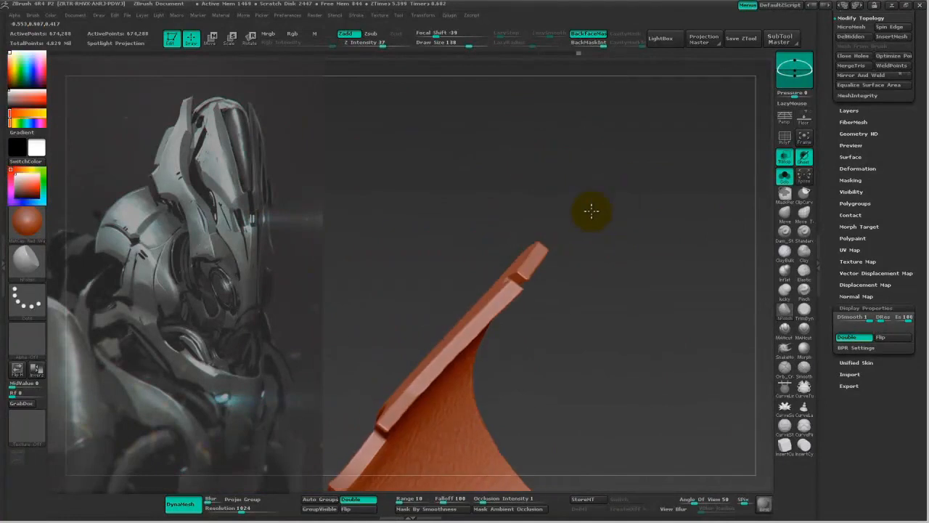
pyautogui.moveTo(592, 211)
pyautogui.mouseDown()
pyautogui.moveTo(638, 218)
pyautogui.moveTo(553, 321)
pyautogui.moveTo(474, 346)
pyautogui.moveTo(608, 338)
pyautogui.moveTo(506, 226)
pyautogui.mouseUp()
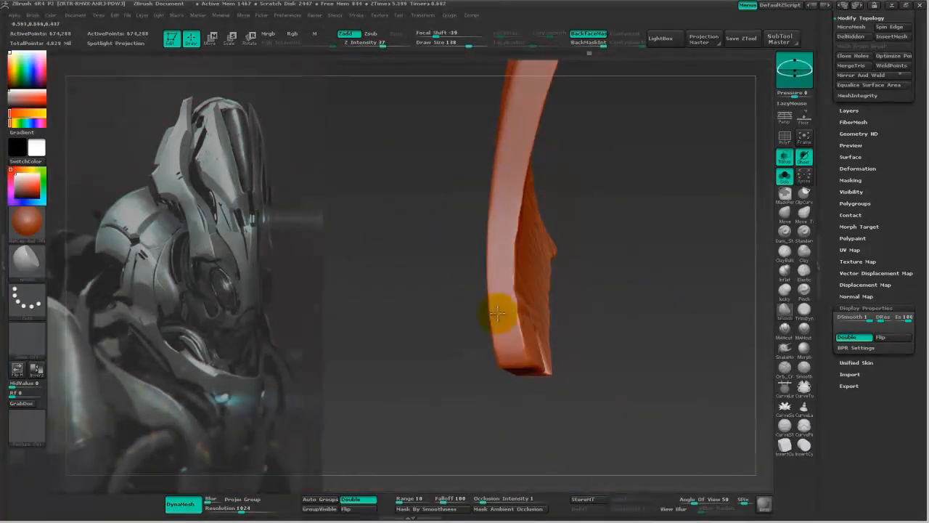
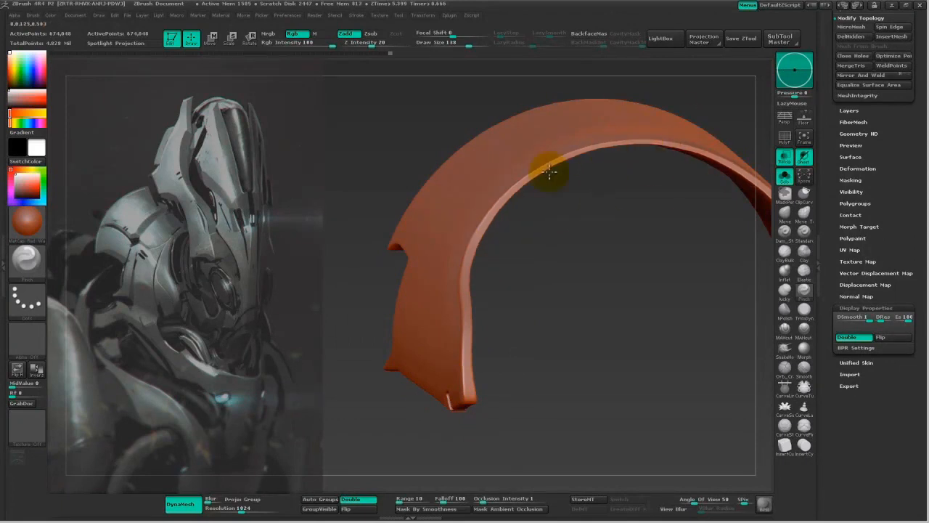
# Sharpen the shell's rim with the Pinch brush at draw size 113 and smooth the rippled inner wall.
pyautogui.moveTo(473, 247)
pyautogui.mouseDown()
pyautogui.moveTo(530, 253)
pyautogui.moveTo(566, 288)
pyautogui.moveTo(559, 326)
pyautogui.mouseUp()
pyautogui.moveTo(535, 370); pyautogui.dragTo(599, 254)
pyautogui.moveTo(562, 436)
pyautogui.mouseDown()
pyautogui.moveTo(558, 417)
pyautogui.moveTo(384, 220)
pyautogui.moveTo(365, 143)
pyautogui.moveTo(403, 249)
pyautogui.mouseUp()
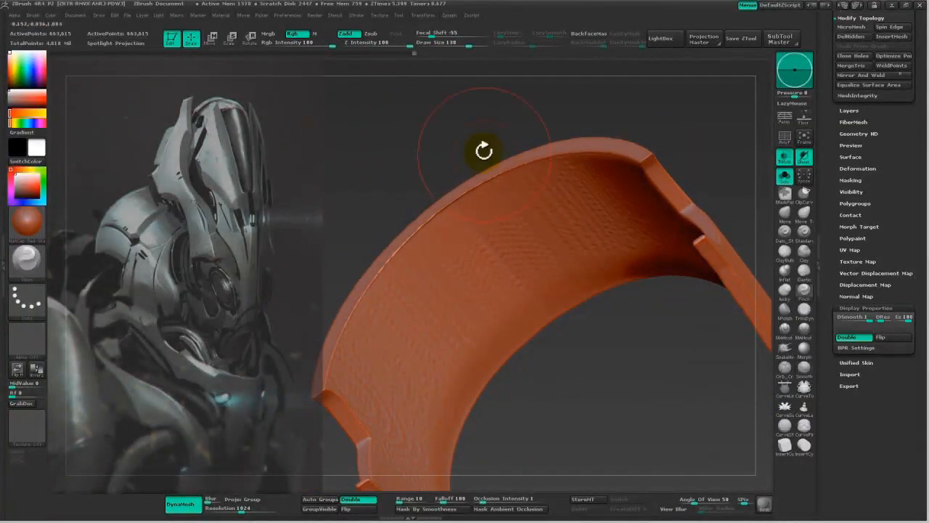
pyautogui.moveTo(476, 190); pyautogui.dragTo(383, 172)
pyautogui.press('s')
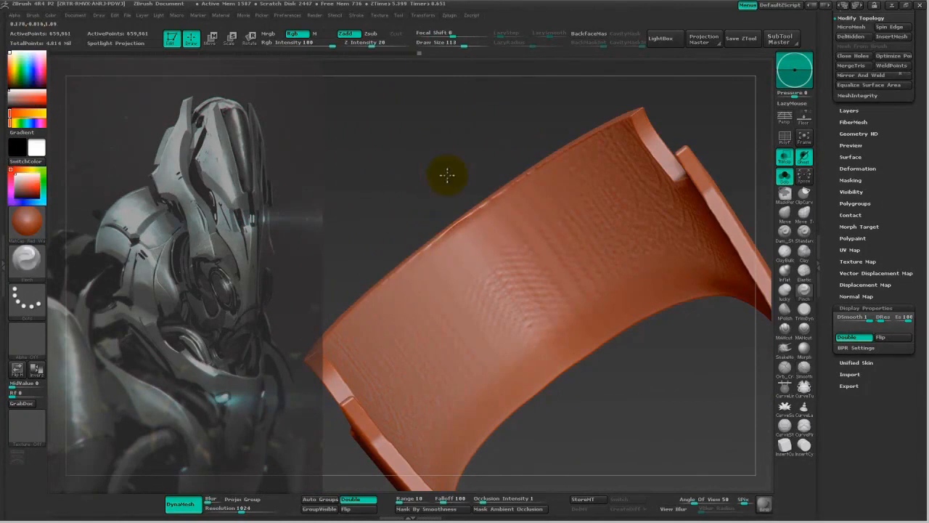
pyautogui.moveTo(446, 178); pyautogui.dragTo(530, 334)
pyautogui.moveTo(523, 302); pyautogui.dragTo(510, 230)
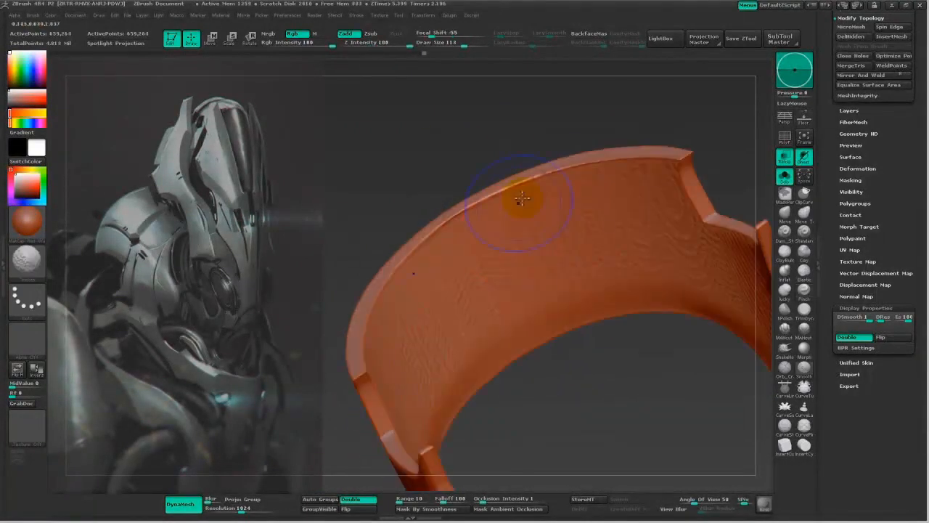
# Flatten the shell's upper rim with the hPolish brush at draw size 88 and smooth the inner wall.
pyautogui.hotkey('ctrl', 'space')
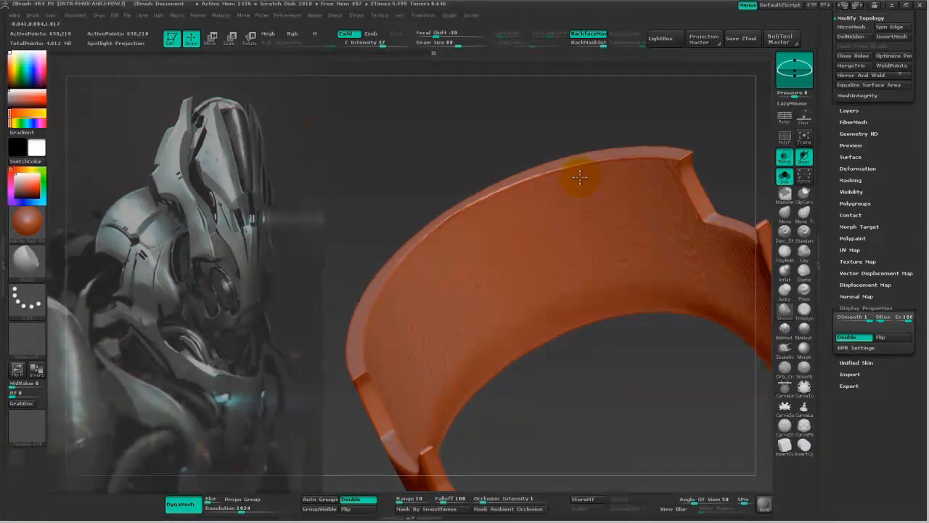
pyautogui.moveTo(535, 334); pyautogui.dragTo(502, 304)
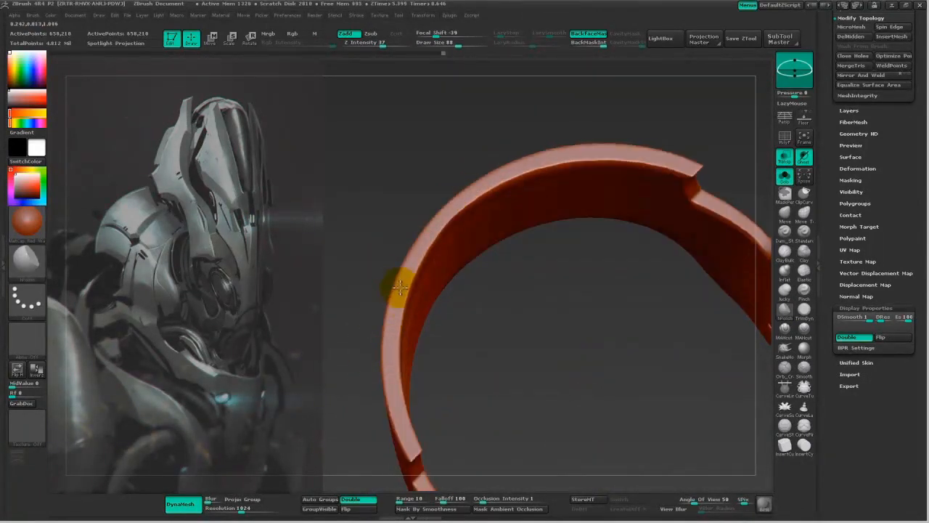
pyautogui.moveTo(516, 298); pyautogui.dragTo(445, 316)
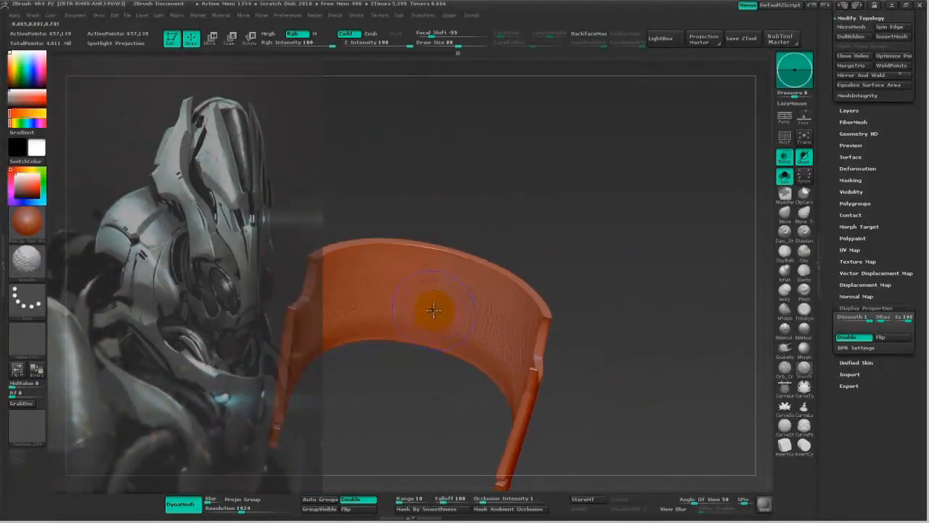
# Smooth the shell's inner wall and flatten its outer surface with the hPolish brush at draw size 118.
pyautogui.moveTo(548, 313); pyautogui.dragTo(529, 258)
pyautogui.press('space')
pyautogui.moveTo(475, 239); pyautogui.dragTo(484, 238)
pyautogui.moveTo(434, 384); pyautogui.dragTo(468, 292)
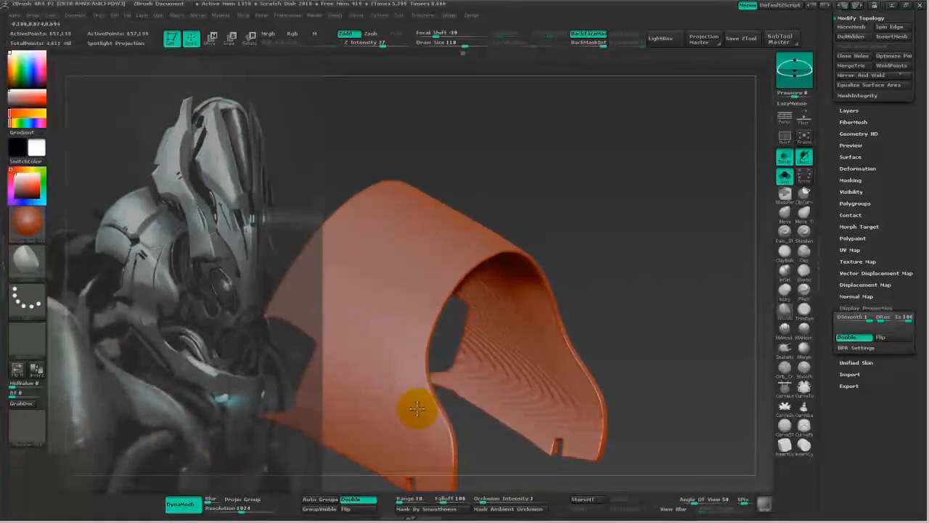
pyautogui.moveTo(403, 367); pyautogui.dragTo(423, 257)
pyautogui.moveTo(566, 385); pyautogui.dragTo(441, 263)
pyautogui.moveTo(516, 170); pyautogui.dragTo(465, 184)
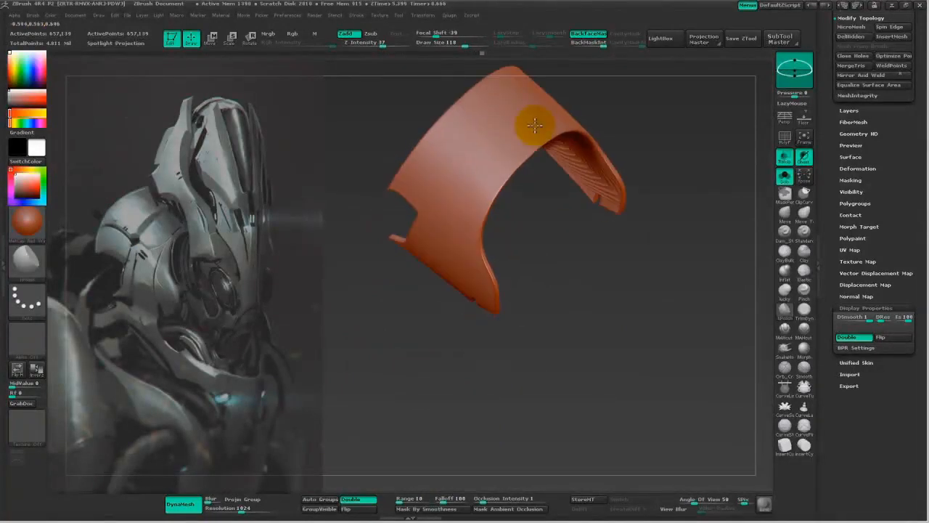
# Remesh the shell with DynaMesh and flatten its front rim and side wall with the hPolish brush.
pyautogui.moveTo(455, 262); pyautogui.dragTo(389, 273)
pyautogui.moveTo(388, 351)
pyautogui.mouseDown()
pyautogui.moveTo(574, 269)
pyautogui.moveTo(641, 315)
pyautogui.moveTo(570, 425)
pyautogui.moveTo(425, 342)
pyautogui.moveTo(645, 276)
pyautogui.moveTo(553, 259)
pyautogui.moveTo(532, 324)
pyautogui.moveTo(697, 352)
pyautogui.mouseUp()
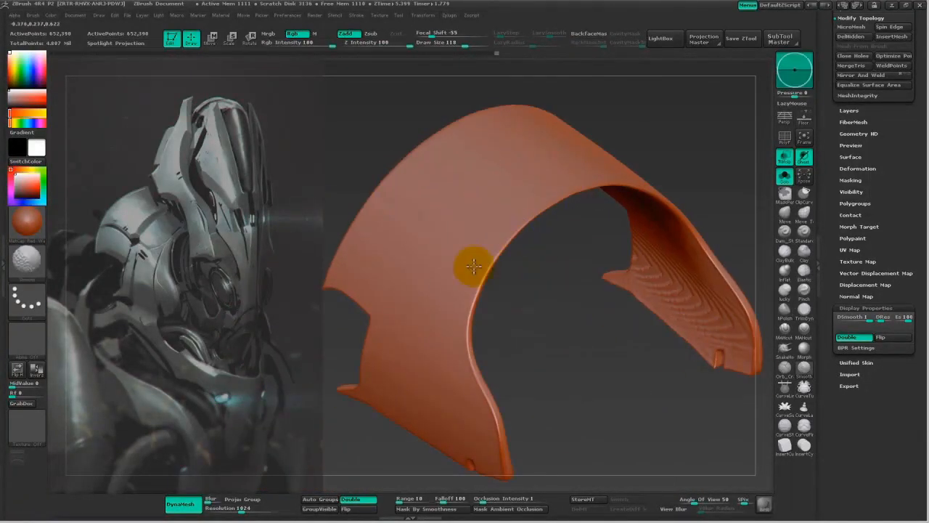
pyautogui.moveTo(564, 357)
pyautogui.mouseDown()
pyautogui.moveTo(584, 314)
pyautogui.moveTo(476, 394)
pyautogui.mouseUp()
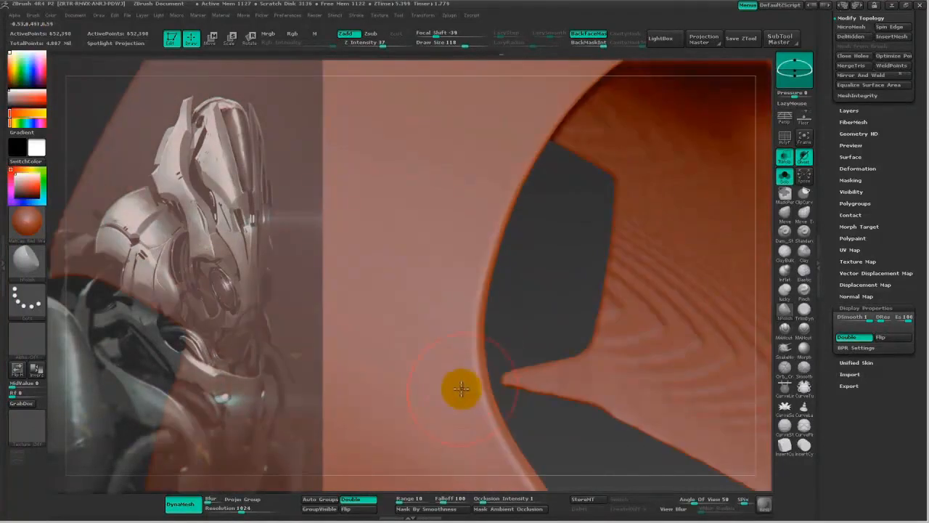
pyautogui.moveTo(606, 461); pyautogui.dragTo(617, 410)
pyautogui.moveTo(724, 305); pyautogui.dragTo(803, 168)
# Show the other bust parts and nudge the shell slightly away from the head pieces with Transpose Move.
pyautogui.click(782, 178)
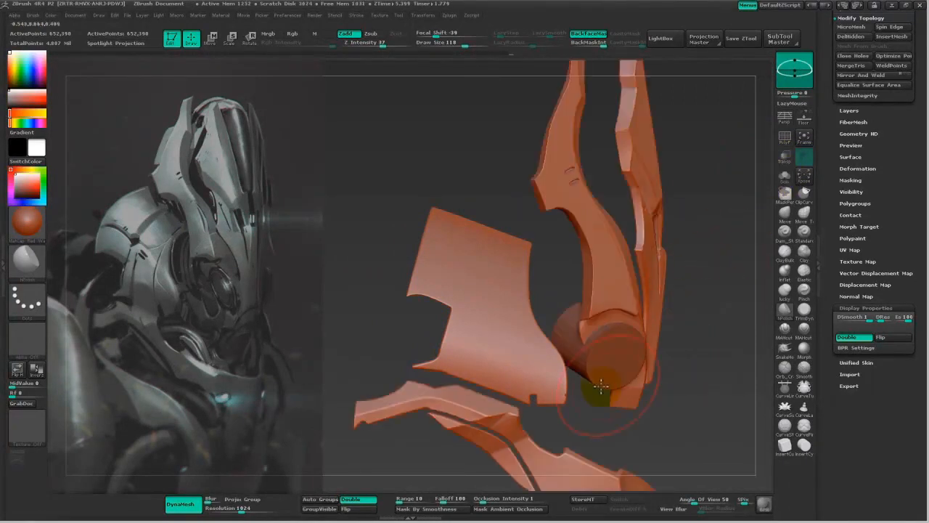
pyautogui.moveTo(351, 347)
pyautogui.keyDown('alt'); pyautogui.mouseDown()
pyautogui.moveTo(403, 319)
pyautogui.moveTo(493, 333)
pyautogui.mouseUp(); pyautogui.keyUp('alt')
pyautogui.press('w')
pyautogui.press('q')
pyautogui.press('w')
pyautogui.moveTo(630, 243)
pyautogui.mouseDown()
pyautogui.moveTo(633, 260)
pyautogui.moveTo(628, 239)
pyautogui.moveTo(615, 243)
pyautogui.mouseUp()
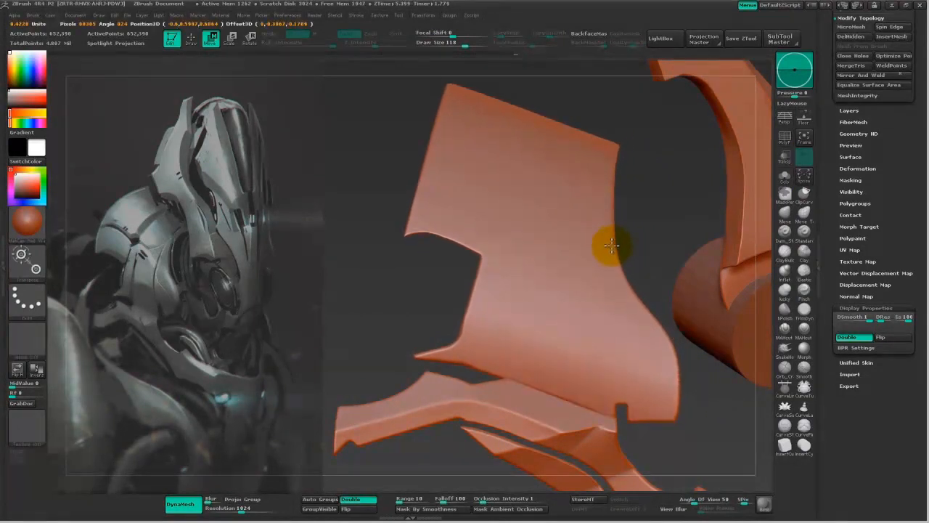
pyautogui.moveTo(613, 246); pyautogui.dragTo(608, 247)
# Flatten the lower side of the shell below the large notch with the hPolish brush at draw size 171.
pyautogui.moveTo(427, 298); pyautogui.dragTo(443, 389)
pyautogui.moveTo(514, 417); pyautogui.dragTo(439, 399)
pyautogui.moveTo(414, 463)
pyautogui.keyDown('alt'); pyautogui.mouseDown()
pyautogui.moveTo(409, 346)
pyautogui.moveTo(419, 355)
pyautogui.moveTo(411, 346)
pyautogui.moveTo(428, 436)
pyautogui.mouseUp(); pyautogui.keyUp('alt')
pyautogui.click(779, 305)
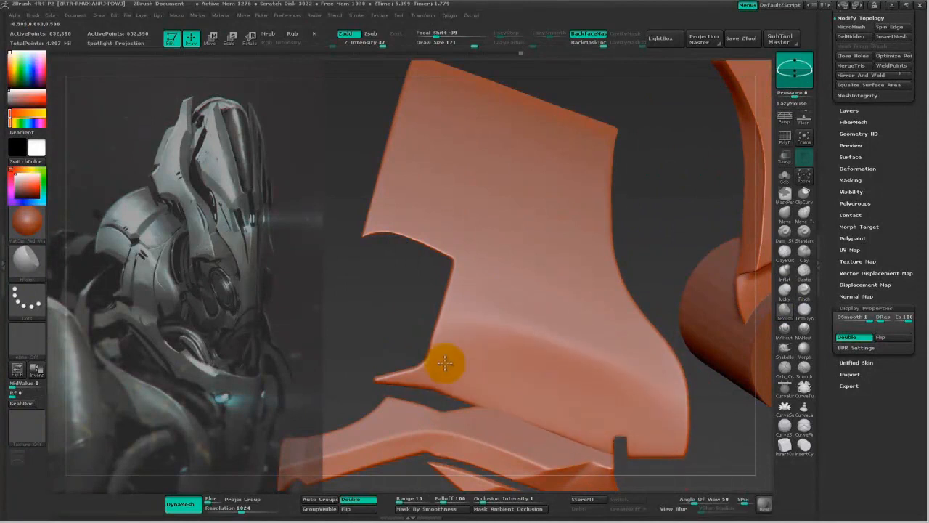
pyautogui.moveTo(315, 253); pyautogui.dragTo(482, 227)
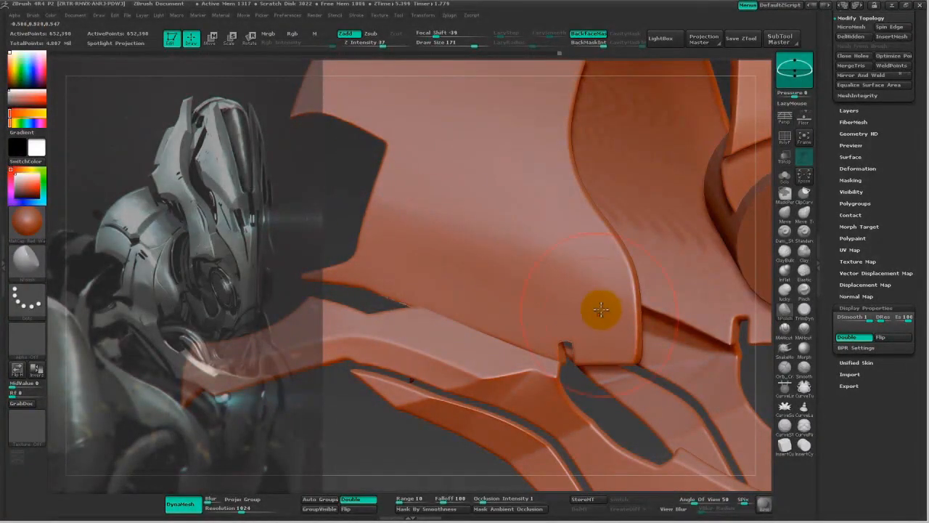
# Reshape the shell's lower front corner beside the small notch with the Move brush at draw size 125.
pyautogui.moveTo(601, 311); pyautogui.dragTo(596, 248)
pyautogui.moveTo(356, 377)
pyautogui.mouseDown()
pyautogui.moveTo(421, 431)
pyautogui.moveTo(651, 334)
pyautogui.moveTo(711, 236)
pyautogui.mouseUp()
pyautogui.press('space')
pyautogui.click(640, 294)
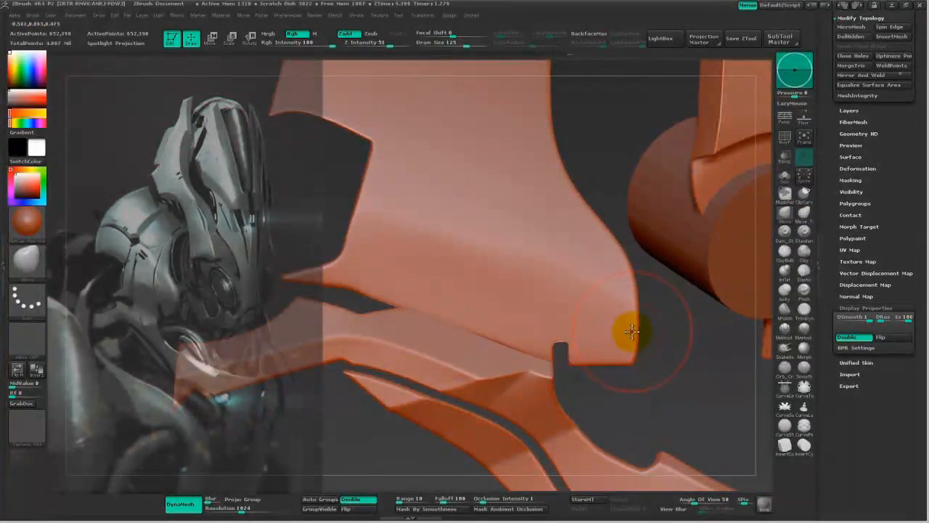
pyautogui.moveTo(671, 384)
pyautogui.mouseDown()
pyautogui.moveTo(394, 390)
pyautogui.moveTo(477, 387)
pyautogui.moveTo(486, 348)
pyautogui.mouseUp()
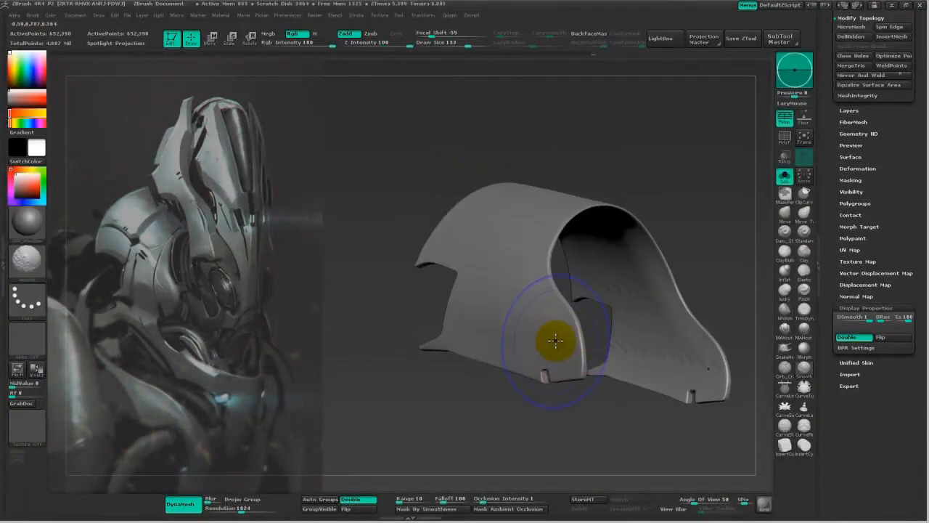
# Pull the middle of the shell upward with Transpose Move so its edges arch between the two side walls.
pyautogui.moveTo(513, 348)
pyautogui.mouseDown()
pyautogui.moveTo(674, 227)
pyautogui.moveTo(587, 384)
pyautogui.moveTo(566, 398)
pyautogui.moveTo(584, 436)
pyautogui.moveTo(574, 458)
pyautogui.moveTo(545, 414)
pyautogui.moveTo(566, 385)
pyautogui.moveTo(528, 348)
pyautogui.moveTo(589, 321)
pyautogui.moveTo(530, 328)
pyautogui.moveTo(564, 325)
pyautogui.moveTo(581, 346)
pyautogui.moveTo(359, 263)
pyautogui.mouseUp()
pyautogui.press('w')
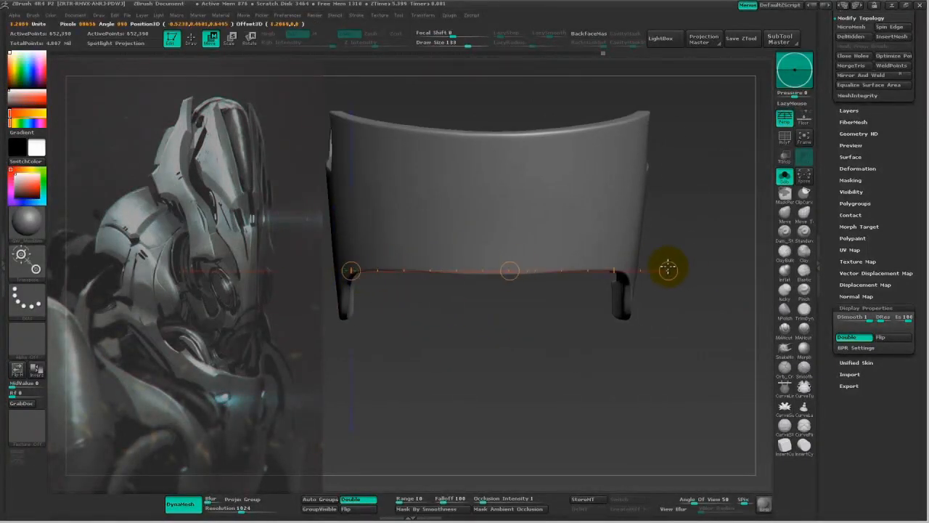
pyautogui.moveTo(502, 268); pyautogui.dragTo(501, 253)
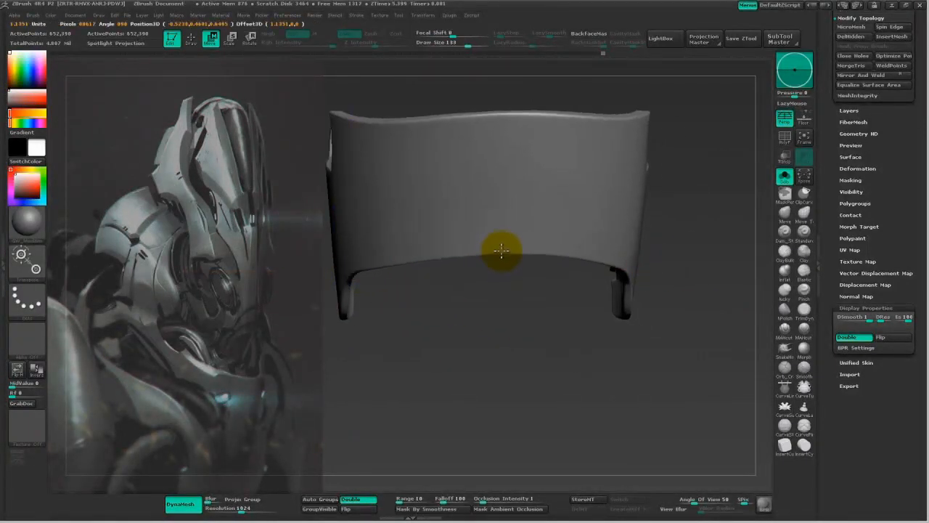
# Reshape the shell's back and side contour against the surrounding parts with the Move brush at draw size 256.
pyautogui.moveTo(503, 332)
pyautogui.mouseDown()
pyautogui.moveTo(489, 369)
pyautogui.moveTo(705, 265)
pyautogui.moveTo(694, 264)
pyautogui.moveTo(707, 303)
pyautogui.moveTo(704, 290)
pyautogui.moveTo(707, 301)
pyautogui.moveTo(675, 297)
pyautogui.mouseUp()
pyautogui.moveTo(361, 274); pyautogui.dragTo(602, 395)
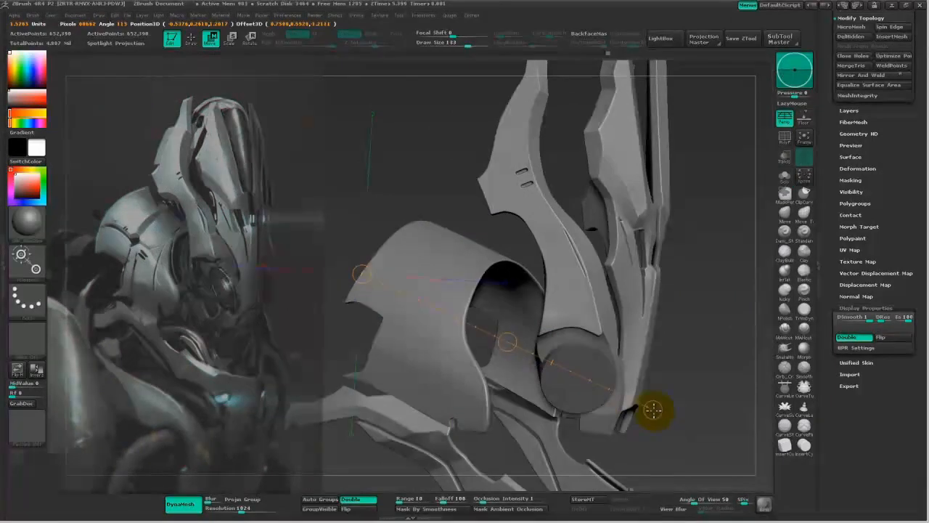
pyautogui.moveTo(732, 292)
pyautogui.mouseDown()
pyautogui.moveTo(783, 317)
pyautogui.moveTo(733, 375)
pyautogui.moveTo(443, 241)
pyautogui.mouseUp()
pyautogui.press('q')
pyautogui.press('b')
pyautogui.press('m')
pyautogui.press('v')
pyautogui.press('space')
pyautogui.moveTo(371, 226); pyautogui.dragTo(408, 222)
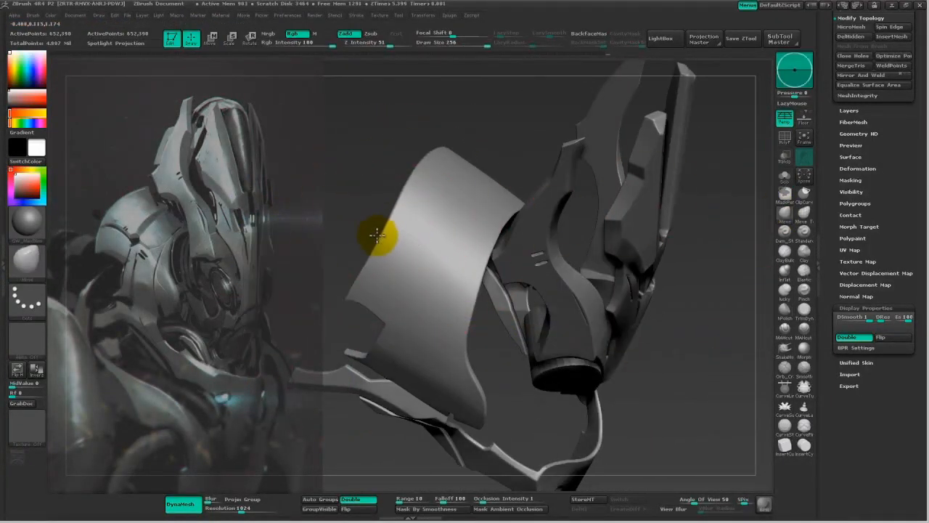
pyautogui.moveTo(693, 174)
pyautogui.mouseDown()
pyautogui.moveTo(686, 259)
pyautogui.moveTo(421, 415)
pyautogui.mouseUp()
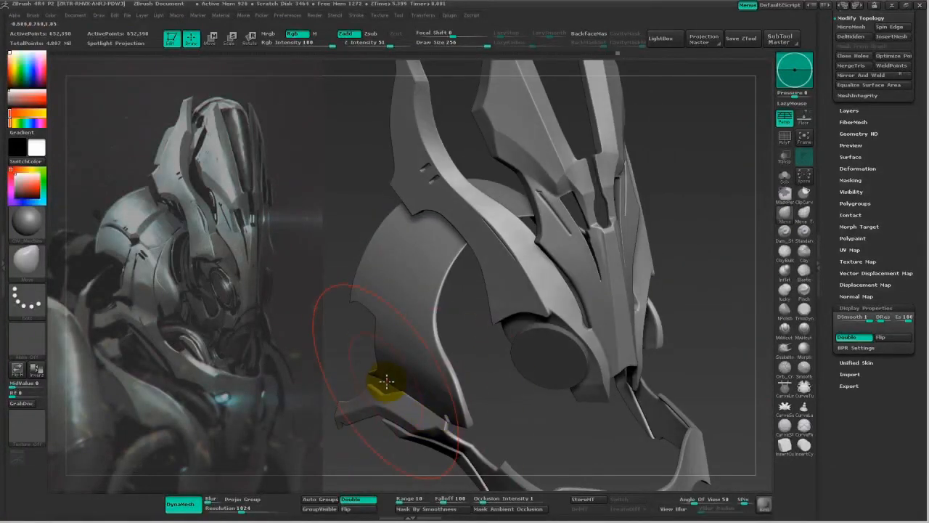
# Isolate the shell and adjust its lower side wall with Transpose Move.
pyautogui.moveTo(445, 416); pyautogui.dragTo(742, 253)
pyautogui.press('w')
pyautogui.click(783, 177)
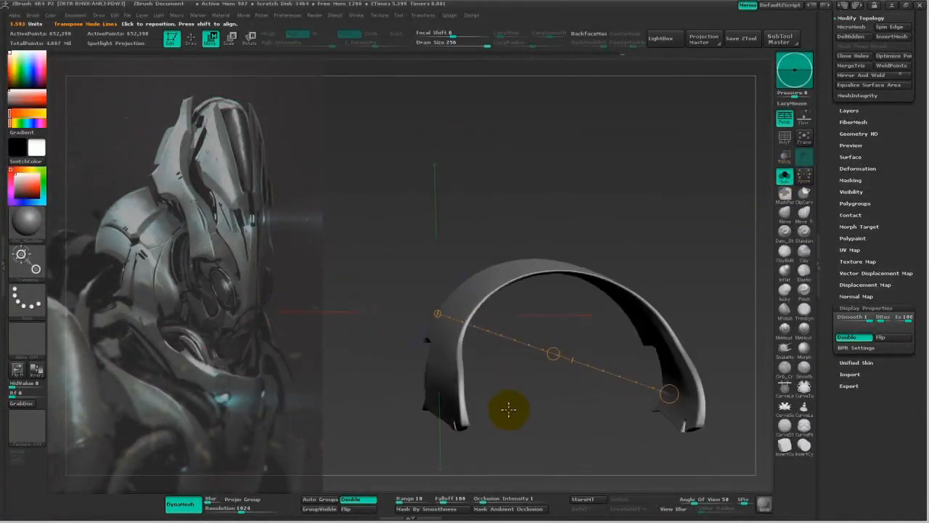
pyautogui.moveTo(528, 440); pyautogui.dragTo(391, 318)
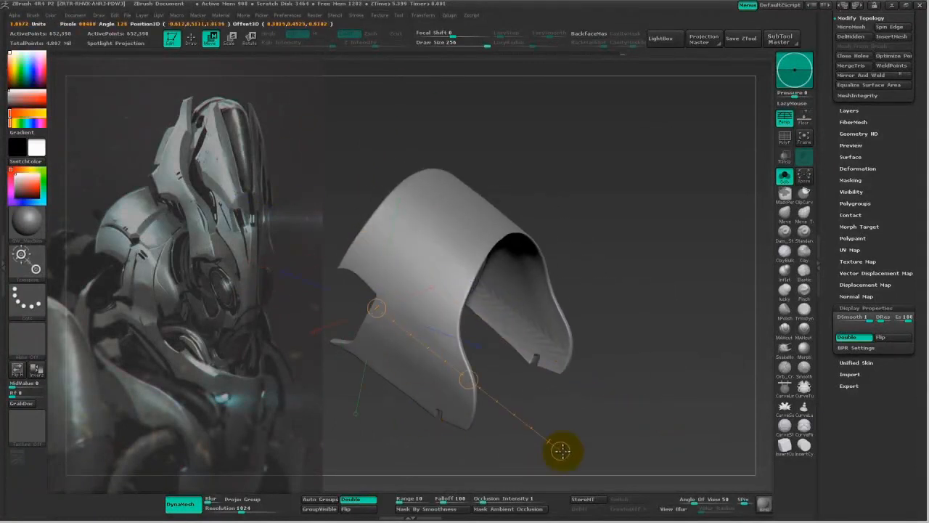
pyautogui.moveTo(571, 452); pyautogui.dragTo(518, 355)
pyautogui.moveTo(569, 334); pyautogui.dragTo(350, 331)
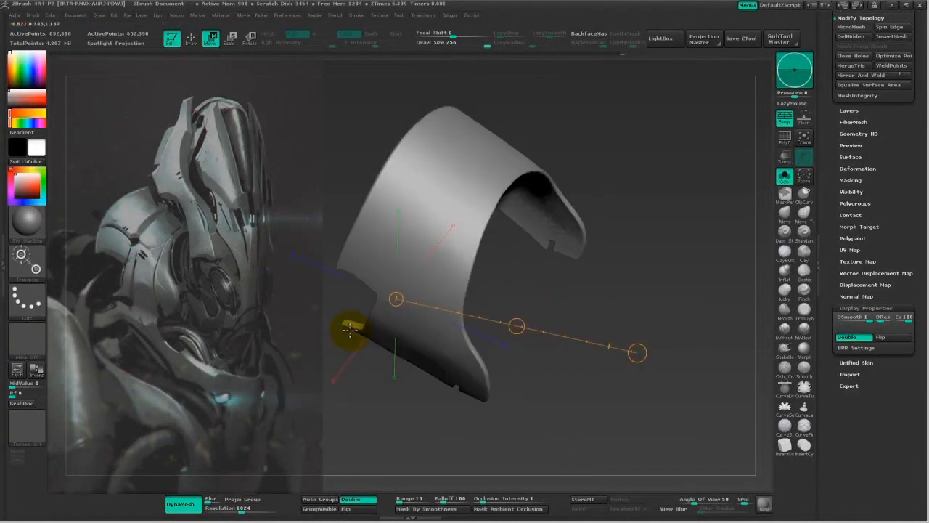
pyautogui.moveTo(455, 318); pyautogui.dragTo(444, 344)
pyautogui.moveTo(447, 335)
pyautogui.mouseDown()
pyautogui.moveTo(446, 327)
pyautogui.moveTo(442, 342)
pyautogui.moveTo(449, 327)
pyautogui.mouseUp()
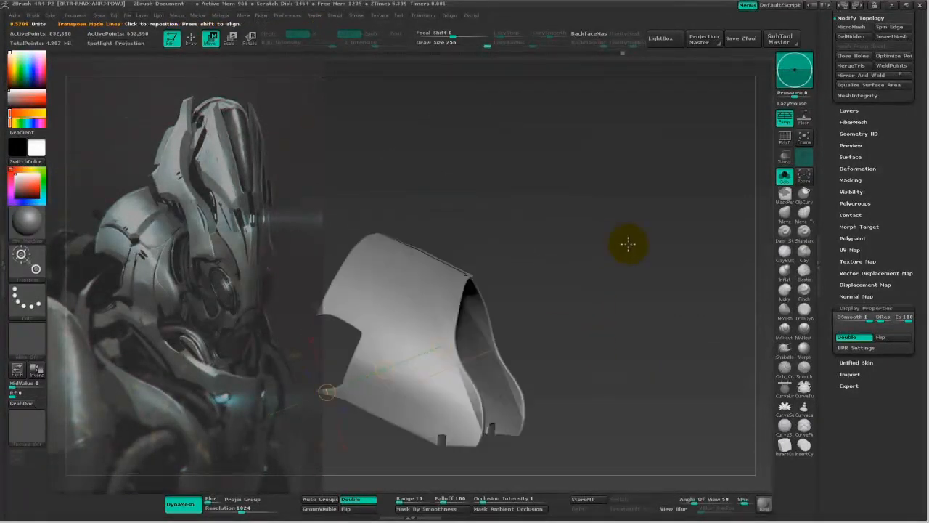
# Refine the shell's front opening and side profile around the head pieces with the Move brush at draw size 256.
pyautogui.moveTo(628, 245)
pyautogui.mouseDown()
pyautogui.moveTo(556, 352)
pyautogui.moveTo(534, 415)
pyautogui.moveTo(508, 328)
pyautogui.moveTo(486, 358)
pyautogui.moveTo(452, 332)
pyautogui.mouseUp()
pyautogui.press('q')
pyautogui.press('space')
pyautogui.moveTo(506, 383)
pyautogui.mouseDown()
pyautogui.moveTo(485, 323)
pyautogui.moveTo(422, 257)
pyautogui.moveTo(649, 269)
pyautogui.moveTo(581, 334)
pyautogui.mouseUp()
pyautogui.moveTo(726, 254)
pyautogui.mouseDown()
pyautogui.moveTo(530, 371)
pyautogui.moveTo(715, 275)
pyautogui.moveTo(587, 409)
pyautogui.moveTo(502, 348)
pyautogui.moveTo(481, 373)
pyautogui.moveTo(446, 369)
pyautogui.moveTo(454, 345)
pyautogui.mouseUp()
pyautogui.press('space')
pyautogui.moveTo(468, 436)
pyautogui.mouseDown()
pyautogui.moveTo(465, 346)
pyautogui.moveTo(369, 448)
pyautogui.moveTo(356, 448)
pyautogui.moveTo(382, 458)
pyautogui.moveTo(491, 365)
pyautogui.mouseUp()
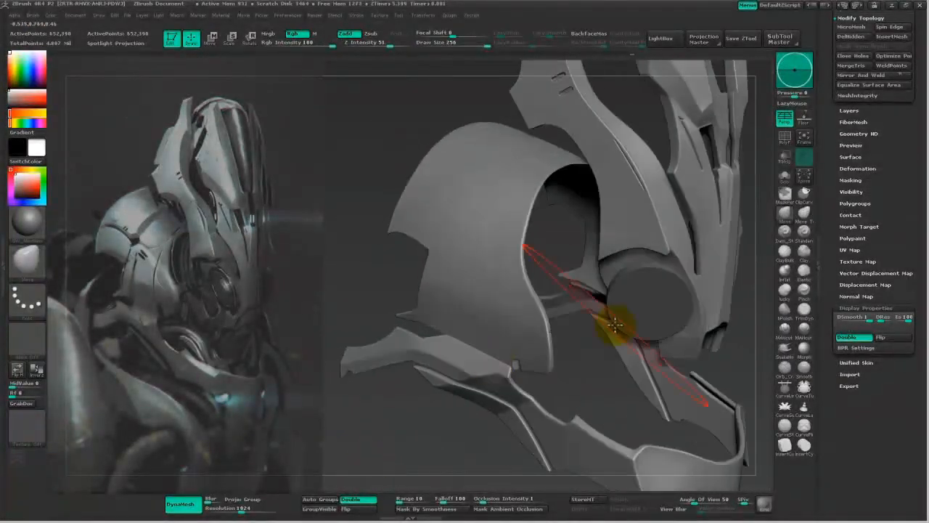
# Flatten the shell's outer side surface with the hPolish brush at draw size 180.
pyautogui.press('3')
pyautogui.press('space')
pyautogui.click(451, 185)
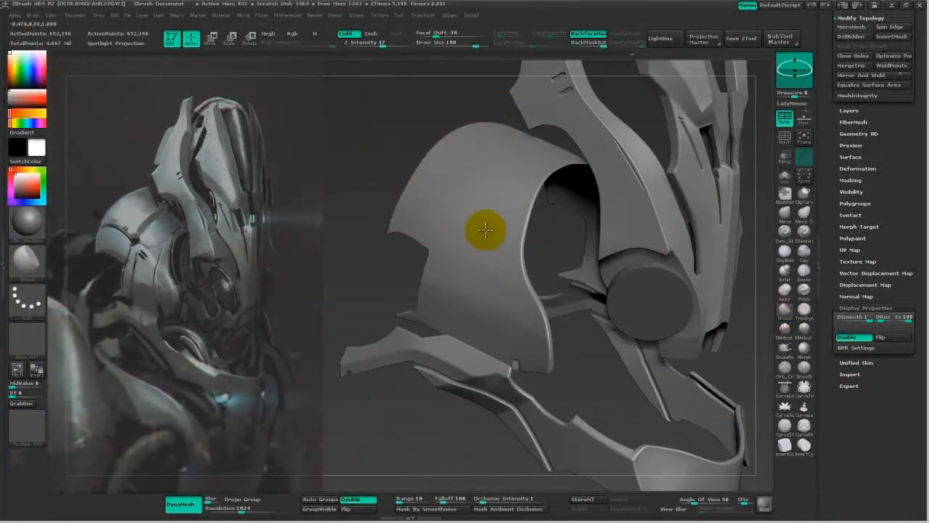
pyautogui.moveTo(494, 283)
pyautogui.mouseDown()
pyautogui.moveTo(524, 299)
pyautogui.moveTo(411, 423)
pyautogui.moveTo(435, 317)
pyautogui.moveTo(613, 298)
pyautogui.moveTo(653, 403)
pyautogui.moveTo(620, 388)
pyautogui.mouseUp()
# Isolate the shell and straighten its lower tip and front edge with the Move brush.
pyautogui.moveTo(749, 237); pyautogui.dragTo(556, 334)
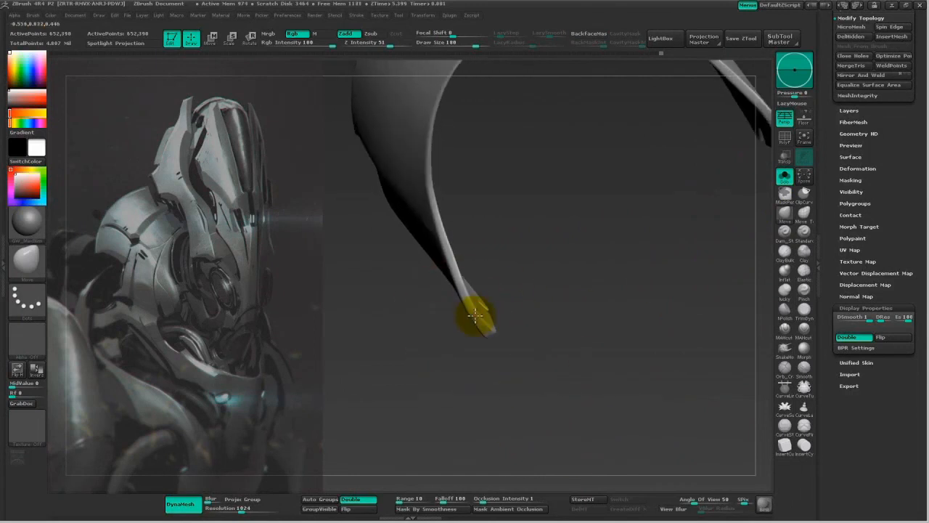
pyautogui.moveTo(500, 324); pyautogui.dragTo(606, 372)
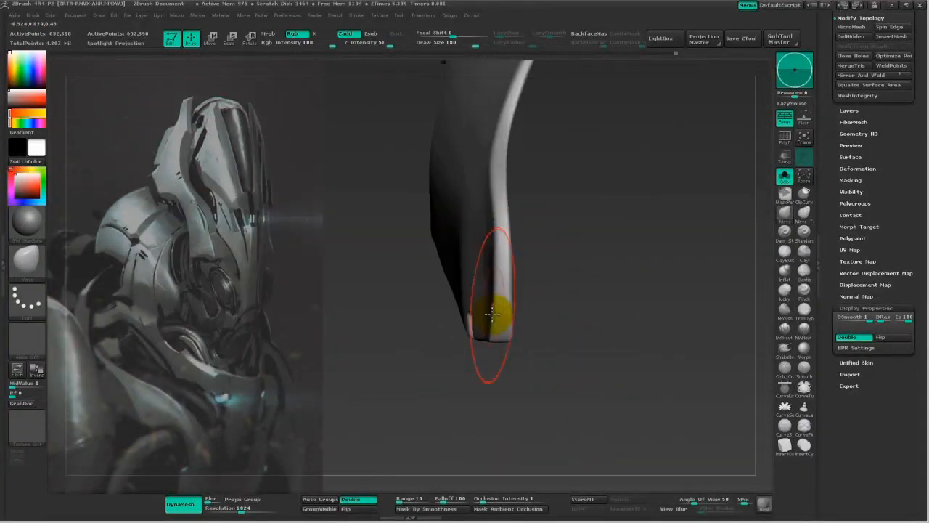
pyautogui.moveTo(524, 348); pyautogui.dragTo(524, 276)
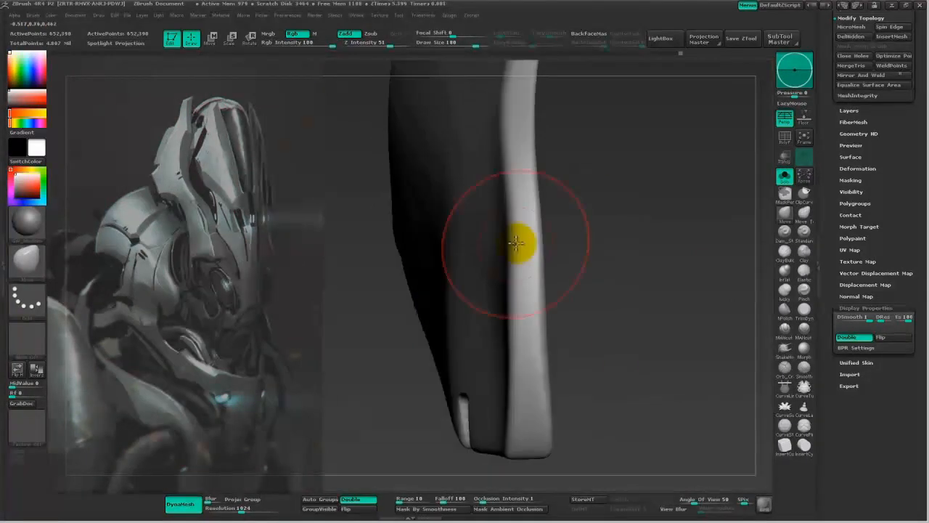
pyautogui.moveTo(513, 225)
pyautogui.mouseDown()
pyautogui.moveTo(618, 370)
pyautogui.moveTo(786, 293)
pyautogui.moveTo(545, 312)
pyautogui.mouseUp()
# Flatten the shell's lower front end around the small notch with the hPolish brush at draw size 160.
pyautogui.press('space')
pyautogui.moveTo(455, 244); pyautogui.dragTo(469, 271)
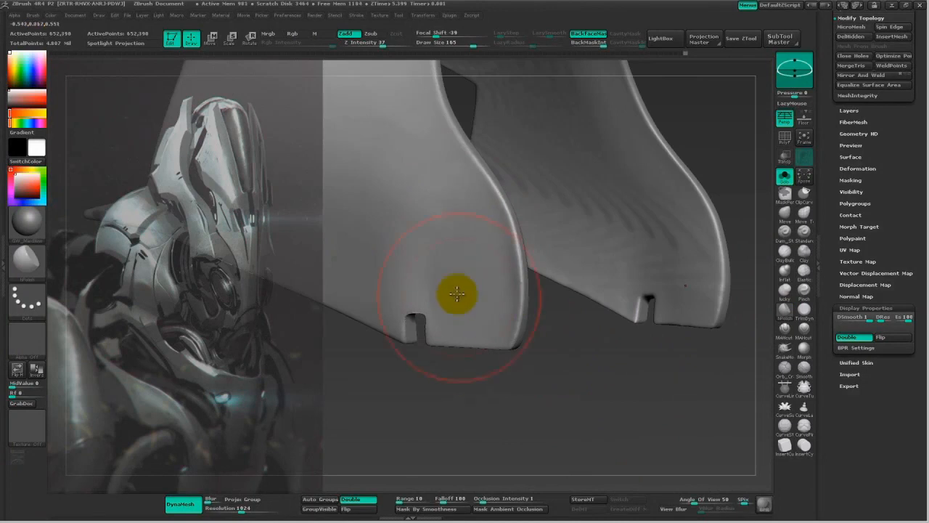
pyautogui.moveTo(495, 399)
pyautogui.mouseDown()
pyautogui.moveTo(442, 219)
pyautogui.moveTo(452, 222)
pyautogui.mouseUp()
pyautogui.moveTo(497, 371); pyautogui.dragTo(407, 287)
pyautogui.press('space')
pyautogui.moveTo(482, 243); pyautogui.dragTo(472, 225)
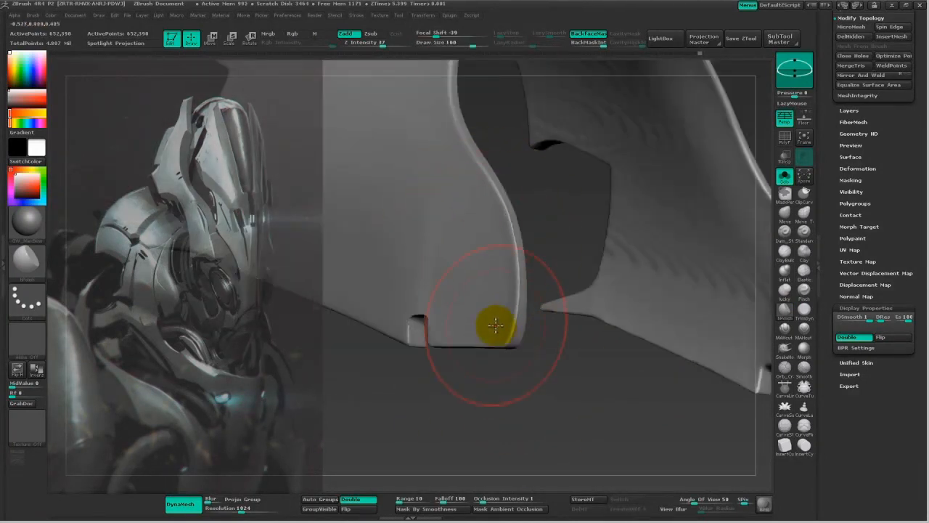
pyautogui.moveTo(476, 398); pyautogui.dragTo(428, 237)
pyautogui.moveTo(446, 341); pyautogui.dragTo(441, 215)
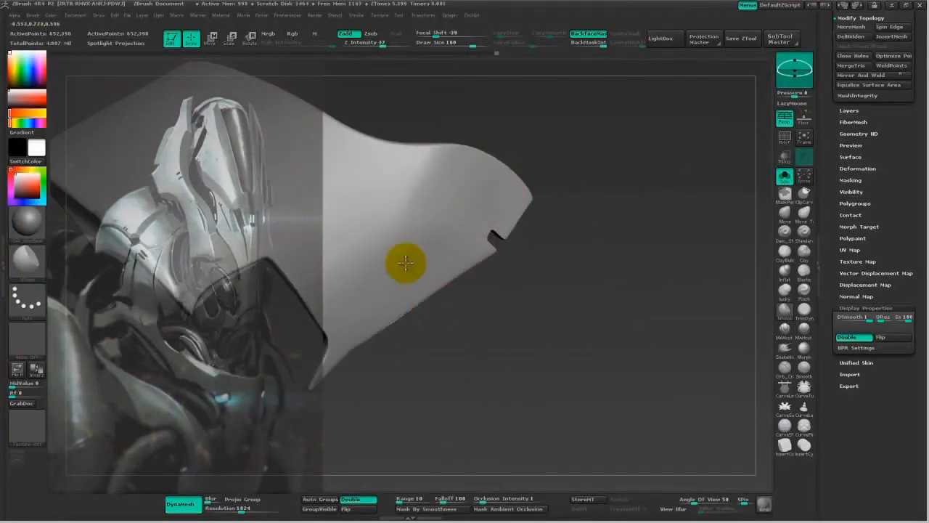
# Remesh the shell with DynaMesh and polish the side wall along its lower edge.
pyautogui.moveTo(446, 363)
pyautogui.mouseDown()
pyautogui.moveTo(429, 331)
pyautogui.moveTo(479, 359)
pyautogui.moveTo(435, 348)
pyautogui.mouseUp()
pyautogui.keyDown('shift'); pyautogui.moveTo(368, 392); pyautogui.dragTo(572, 240); pyautogui.keyUp('shift')
pyautogui.moveTo(646, 297); pyautogui.dragTo(677, 334)
pyautogui.keyDown('ctrl'); pyautogui.moveTo(676, 334); pyautogui.dragTo(698, 311); pyautogui.keyUp('ctrl')
pyautogui.moveTo(636, 416)
pyautogui.mouseDown()
pyautogui.moveTo(535, 414)
pyautogui.moveTo(508, 327)
pyautogui.moveTo(518, 367)
pyautogui.moveTo(439, 425)
pyautogui.moveTo(574, 294)
pyautogui.mouseUp()
pyautogui.moveTo(535, 146); pyautogui.dragTo(429, 290)
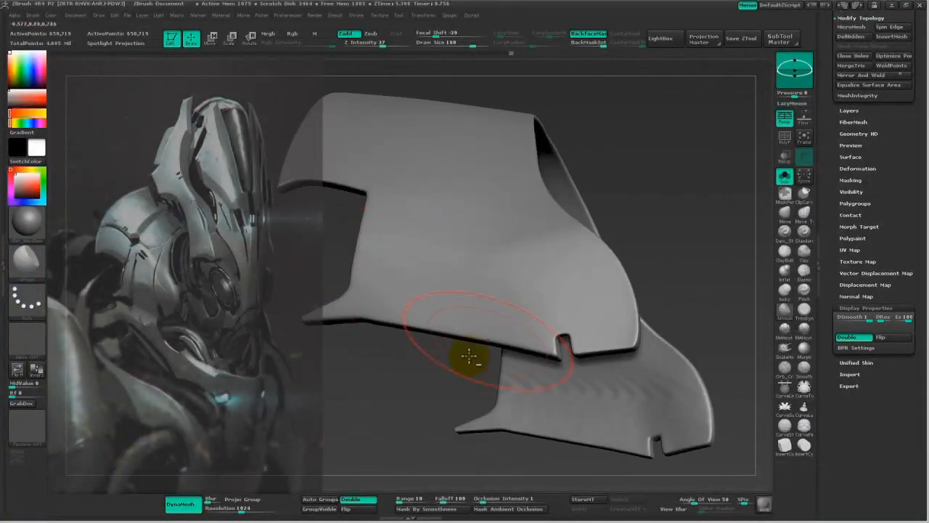
# Flatten the shell's outer side and top surfaces with the hPolish brush.
pyautogui.moveTo(513, 318); pyautogui.dragTo(556, 310)
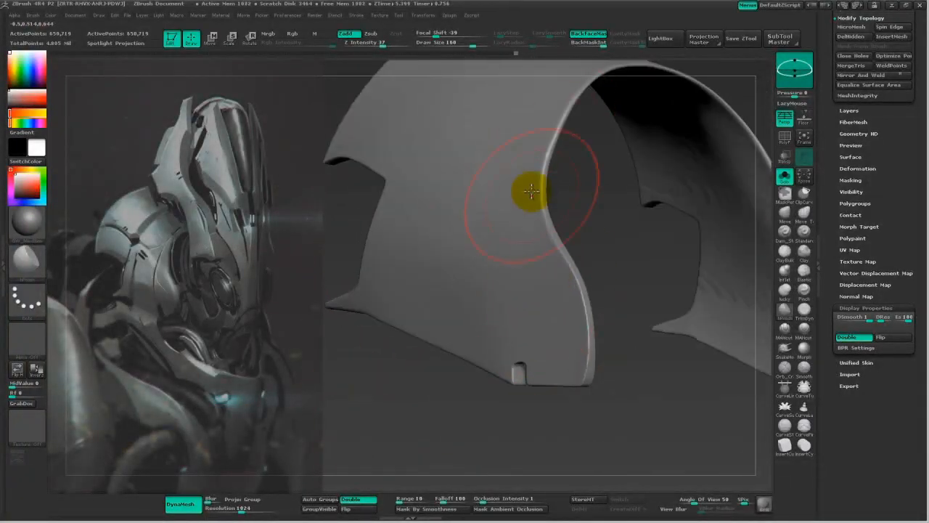
pyautogui.moveTo(416, 411); pyautogui.dragTo(489, 210)
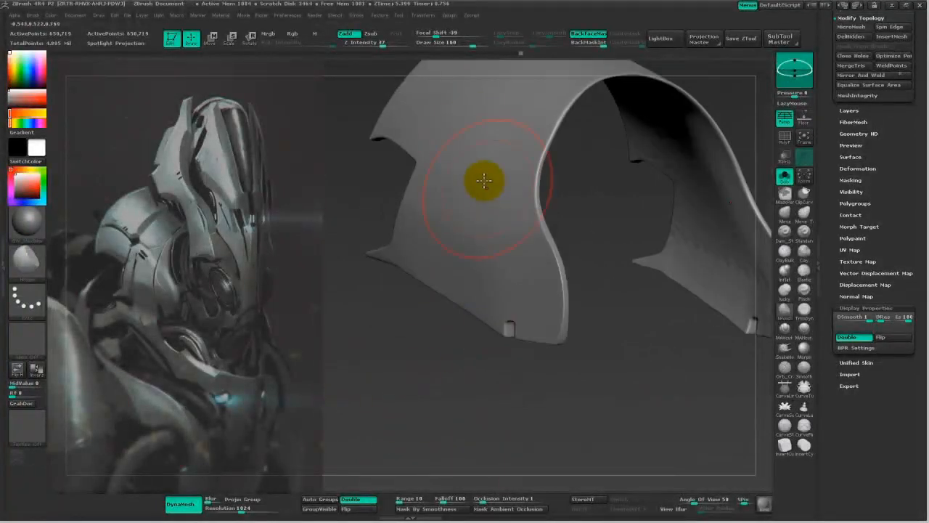
pyautogui.moveTo(471, 393)
pyautogui.mouseDown()
pyautogui.moveTo(469, 447)
pyautogui.moveTo(433, 317)
pyautogui.moveTo(438, 400)
pyautogui.mouseUp()
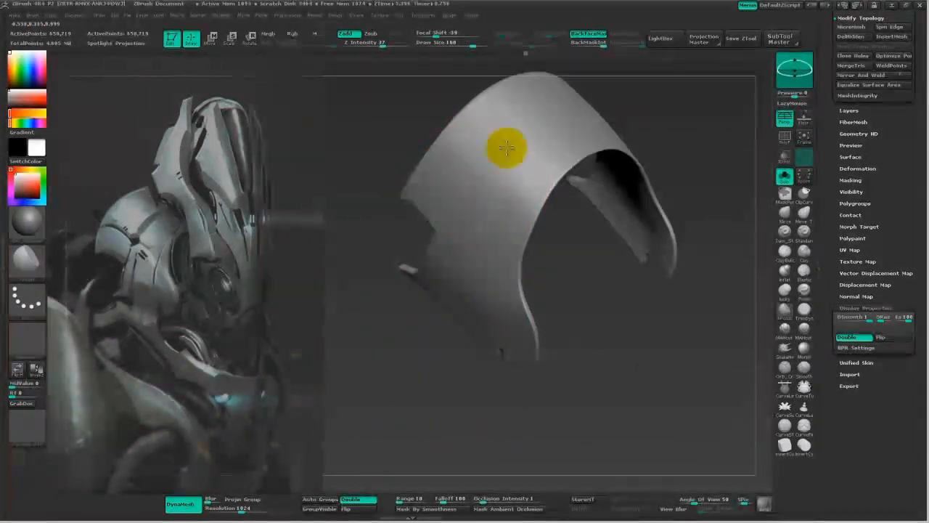
pyautogui.moveTo(519, 170); pyautogui.dragTo(529, 356)
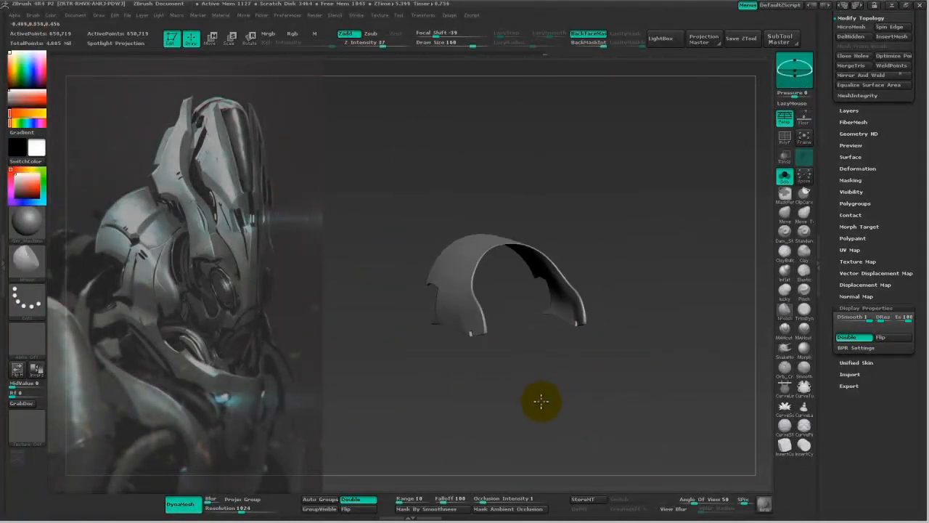
# Show all the bust parts again and remesh the shell with DynaMesh.
pyautogui.click(784, 176)
pyautogui.moveTo(723, 316); pyautogui.dragTo(658, 321)
pyautogui.moveTo(832, 174); pyautogui.dragTo(832, 359)
pyautogui.moveTo(714, 339)
pyautogui.mouseDown()
pyautogui.moveTo(672, 274)
pyautogui.moveTo(689, 309)
pyautogui.moveTo(740, 311)
pyautogui.mouseUp()
# Adjust the shell's front edge near the head pieces with the Move brush at draw size 138.
pyautogui.click(784, 212)
pyautogui.press('space')
pyautogui.moveTo(553, 265); pyautogui.dragTo(543, 261)
pyautogui.moveTo(748, 319)
pyautogui.mouseDown()
pyautogui.moveTo(774, 326)
pyautogui.moveTo(701, 313)
pyautogui.mouseUp()
pyautogui.moveTo(561, 266)
pyautogui.mouseDown()
pyautogui.moveTo(585, 267)
pyautogui.moveTo(541, 268)
pyautogui.mouseUp()
pyautogui.press('space')
pyautogui.moveTo(715, 320); pyautogui.dragTo(709, 339)
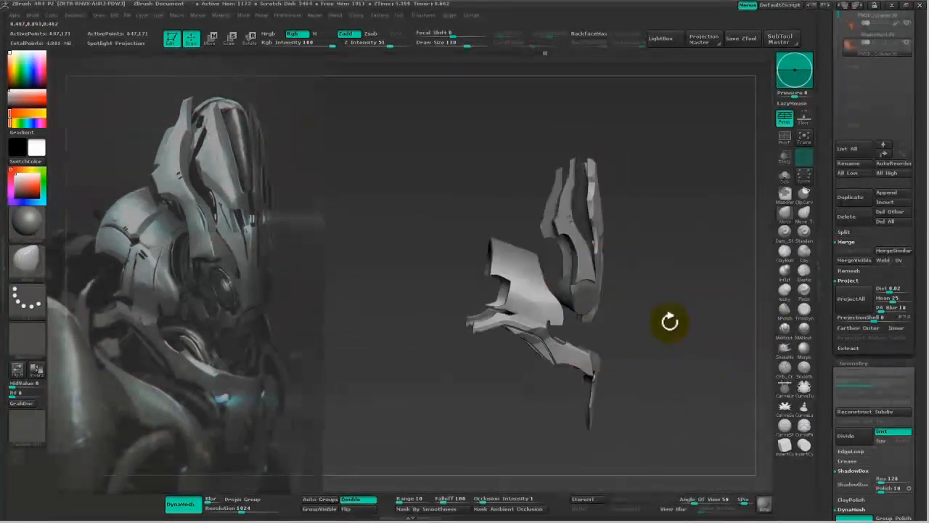
# Turn off perspective and place a Transpose Move line across the shell's lower rear wing.
pyautogui.moveTo(647, 343); pyautogui.dragTo(706, 308)
pyautogui.click(781, 121)
pyautogui.keyDown('alt'); pyautogui.moveTo(404, 322); pyautogui.dragTo(562, 403); pyautogui.keyUp('alt')
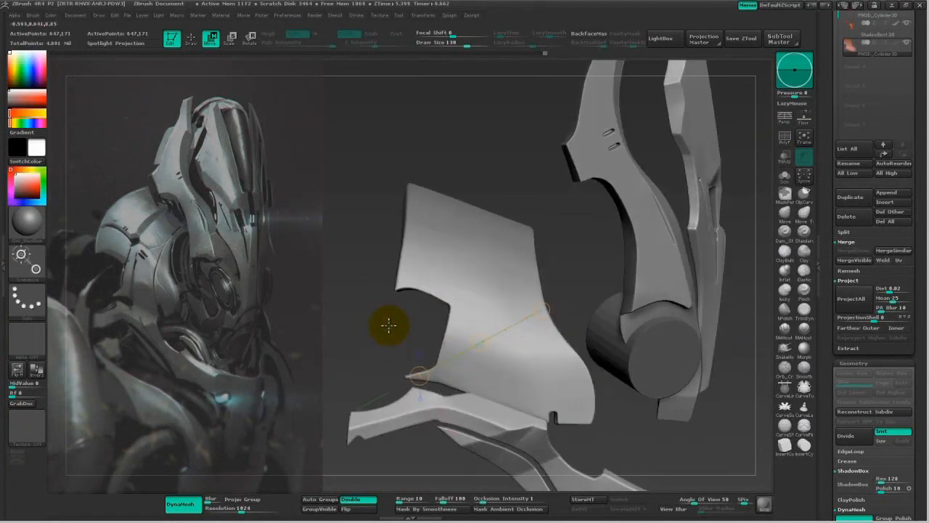
# Rebuild the rear helmet shell's mesh with DynaMesh at resolution 1024.
pyautogui.moveTo(389, 310); pyautogui.dragTo(547, 339)
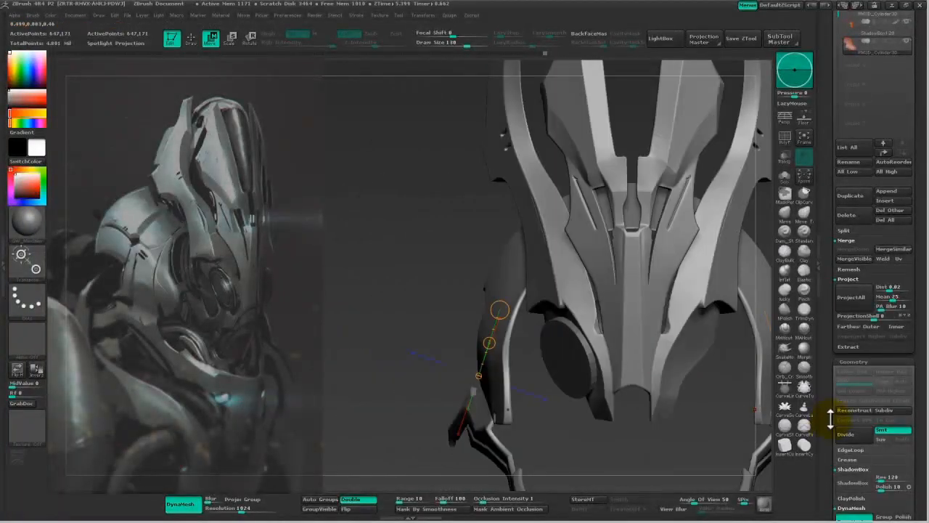
pyautogui.moveTo(831, 424); pyautogui.dragTo(857, 288)
pyautogui.moveTo(849, 209); pyautogui.dragTo(844, 298)
pyautogui.click(855, 322)
pyautogui.moveTo(662, 426); pyautogui.dragTo(691, 457)
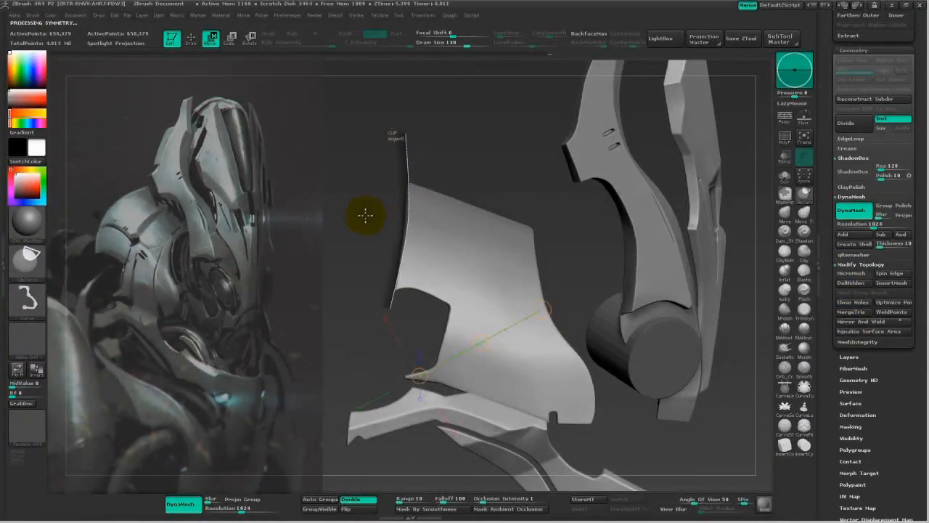
# Trim the helmet shell's rear and front edges into smooth curves with the ClipCurve brush.
pyautogui.moveTo(344, 274)
pyautogui.mouseDown()
pyautogui.moveTo(327, 288)
pyautogui.moveTo(331, 274)
pyautogui.moveTo(384, 269)
pyautogui.mouseUp()
pyautogui.keyDown('alt'); pyautogui.moveTo(401, 309); pyautogui.dragTo(427, 280); pyautogui.keyUp('alt')
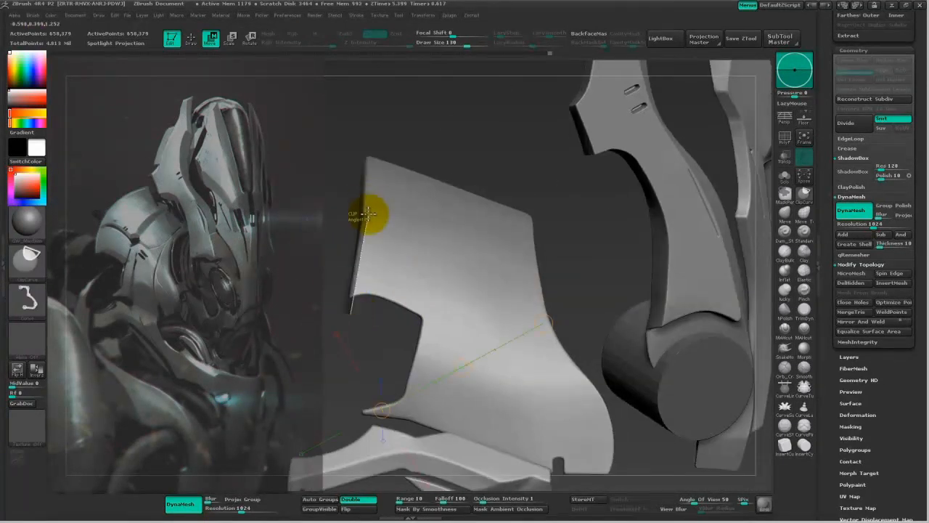
pyautogui.moveTo(517, 163); pyautogui.dragTo(481, 164)
pyautogui.moveTo(323, 271)
pyautogui.keyDown('alt'); pyautogui.mouseDown()
pyautogui.moveTo(329, 225)
pyautogui.moveTo(396, 230)
pyautogui.moveTo(356, 326)
pyautogui.moveTo(360, 247)
pyautogui.moveTo(358, 261)
pyautogui.moveTo(380, 228)
pyautogui.moveTo(393, 267)
pyautogui.mouseUp(); pyautogui.keyUp('alt')
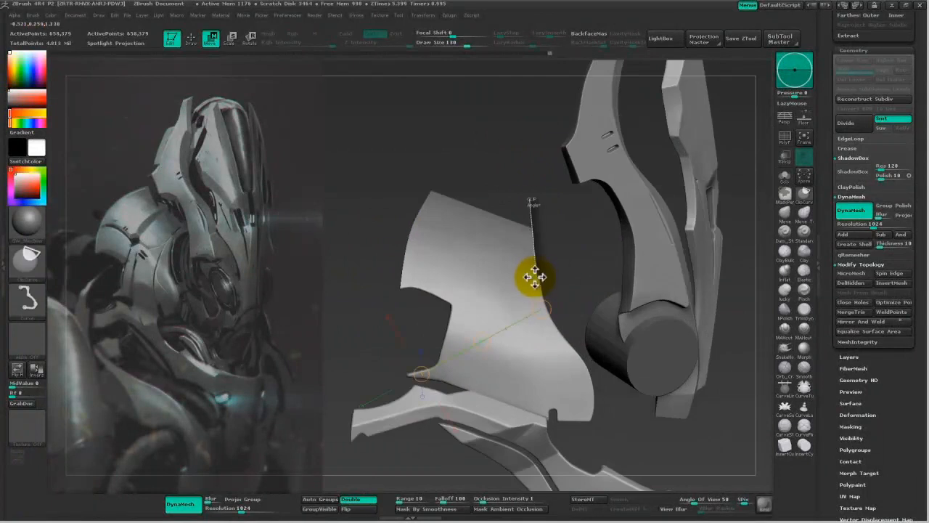
pyautogui.keyDown('ctrl'); pyautogui.keyDown('shift'); pyautogui.moveTo(535, 277); pyautogui.dragTo(539, 287); pyautogui.keyUp('shift'); pyautogui.keyUp('ctrl')
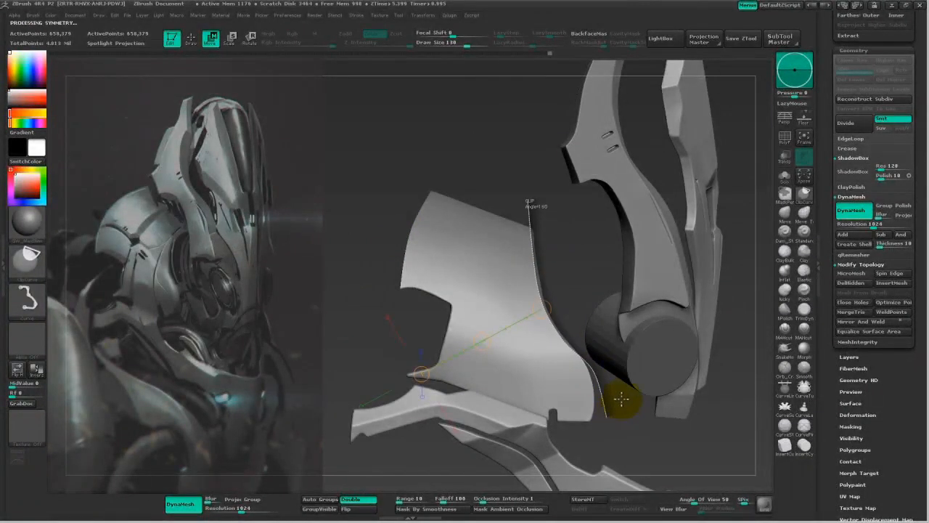
pyautogui.moveTo(614, 413)
pyautogui.mouseDown()
pyautogui.moveTo(605, 420)
pyautogui.moveTo(585, 404)
pyautogui.mouseUp()
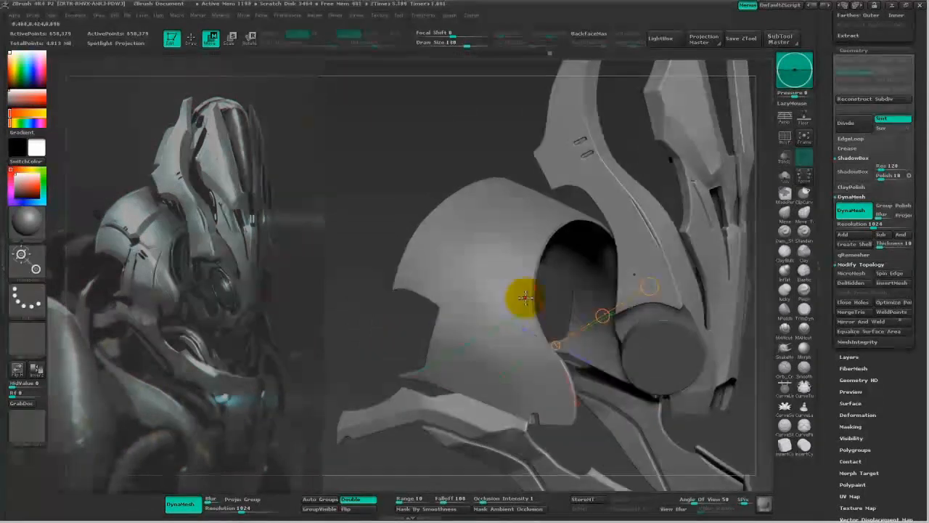
# Return to Draw mode and even out the helmet shell's surface with the Relax deformation.
pyautogui.press('q')
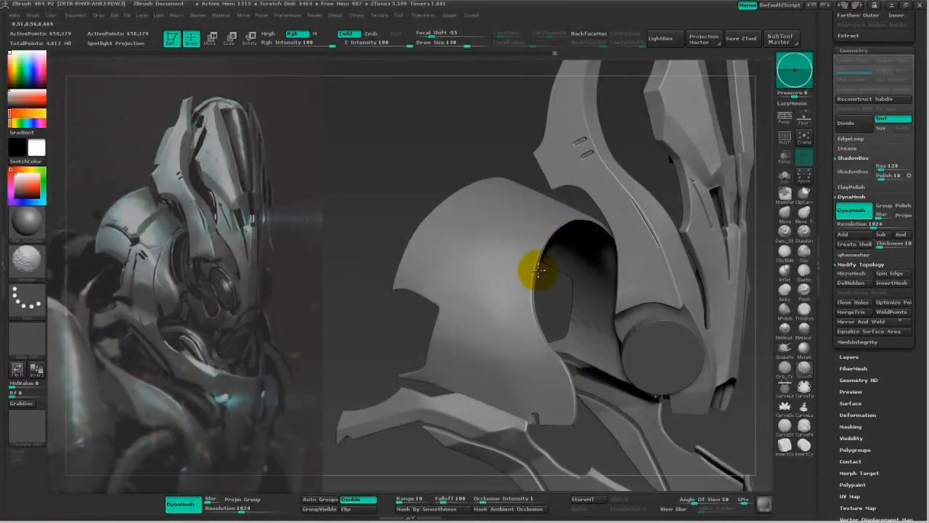
pyautogui.moveTo(363, 330); pyautogui.dragTo(464, 178)
pyautogui.moveTo(334, 79); pyautogui.dragTo(407, 279)
pyautogui.click(857, 415)
pyautogui.moveTo(843, 253); pyautogui.dragTo(852, 254)
pyautogui.keyDown('alt'); pyautogui.moveTo(393, 234); pyautogui.dragTo(581, 363); pyautogui.keyUp('alt')
pyautogui.moveTo(861, 255); pyautogui.dragTo(885, 255)
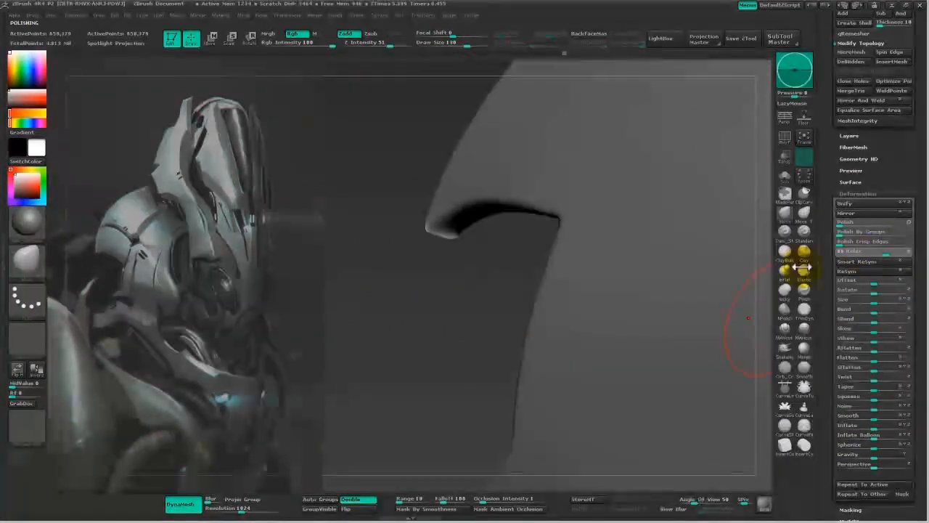
# Try to touch up the pointed corner of the shell's rear notch with a resized brush.
pyautogui.moveTo(432, 267)
pyautogui.mouseDown()
pyautogui.moveTo(496, 206)
pyautogui.moveTo(597, 241)
pyautogui.moveTo(577, 232)
pyautogui.moveTo(443, 269)
pyautogui.moveTo(410, 312)
pyautogui.moveTo(452, 315)
pyautogui.moveTo(478, 355)
pyautogui.moveTo(684, 234)
pyautogui.moveTo(583, 177)
pyautogui.moveTo(554, 198)
pyautogui.mouseUp()
pyautogui.press('space')
pyautogui.moveTo(402, 264); pyautogui.dragTo(390, 264)
pyautogui.moveTo(388, 284); pyautogui.dragTo(402, 267)
pyautogui.moveTo(436, 220)
pyautogui.mouseDown()
pyautogui.moveTo(444, 230)
pyautogui.moveTo(465, 225)
pyautogui.mouseUp()
pyautogui.hotkey('ctrl', 'z')
pyautogui.hotkey('ctrl', 'z')
# Rebuild the helmet shell with DynaMesh and polish the surface beside the rear notch.
pyautogui.keyDown('ctrl'); pyautogui.moveTo(628, 203); pyautogui.dragTo(643, 195); pyautogui.keyUp('ctrl')
pyautogui.moveTo(383, 309)
pyautogui.keyDown('shift'); pyautogui.mouseDown()
pyautogui.moveTo(469, 212)
pyautogui.moveTo(533, 211)
pyautogui.mouseUp(); pyautogui.keyUp('shift')
pyautogui.moveTo(614, 186)
pyautogui.mouseDown()
pyautogui.moveTo(564, 178)
pyautogui.moveTo(660, 247)
pyautogui.moveTo(655, 326)
pyautogui.moveTo(639, 338)
pyautogui.moveTo(648, 363)
pyautogui.mouseUp()
pyautogui.press('f')
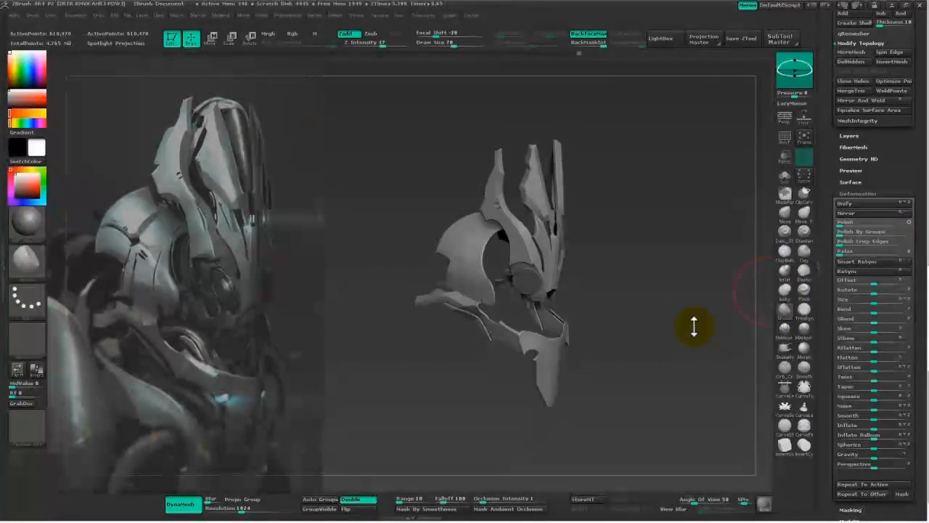
pyautogui.moveTo(648, 271); pyautogui.dragTo(473, 317)
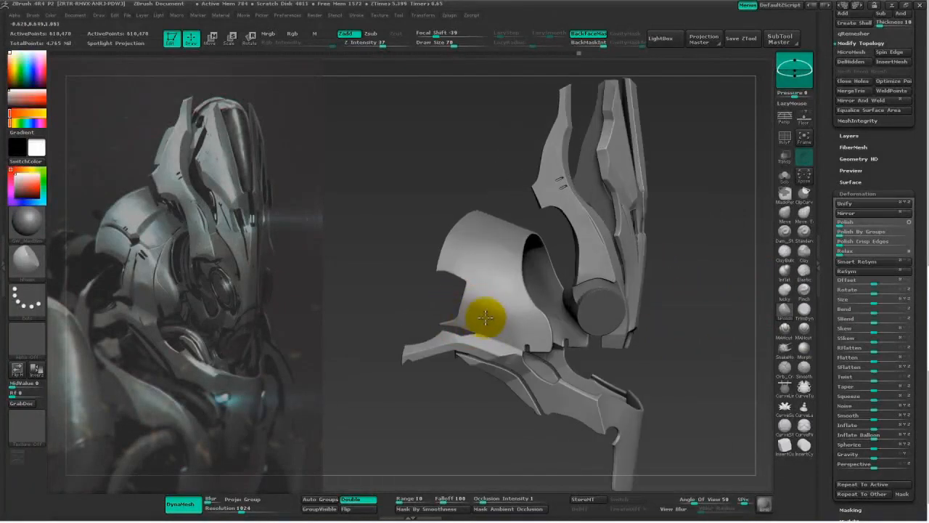
# Mask the lower half of the helmet shell in side view, leaving the upper half free.
pyautogui.moveTo(652, 331); pyautogui.dragTo(494, 274)
pyautogui.moveTo(705, 363)
pyautogui.mouseDown()
pyautogui.moveTo(564, 326)
pyautogui.moveTo(763, 326)
pyautogui.moveTo(762, 307)
pyautogui.moveTo(756, 314)
pyautogui.moveTo(793, 318)
pyautogui.mouseUp()
pyautogui.moveTo(707, 286); pyautogui.dragTo(681, 375)
pyautogui.moveTo(746, 435)
pyautogui.keyDown('ctrl'); pyautogui.mouseDown()
pyautogui.moveTo(436, 311)
pyautogui.moveTo(373, 266)
pyautogui.mouseUp(); pyautogui.keyUp('ctrl')
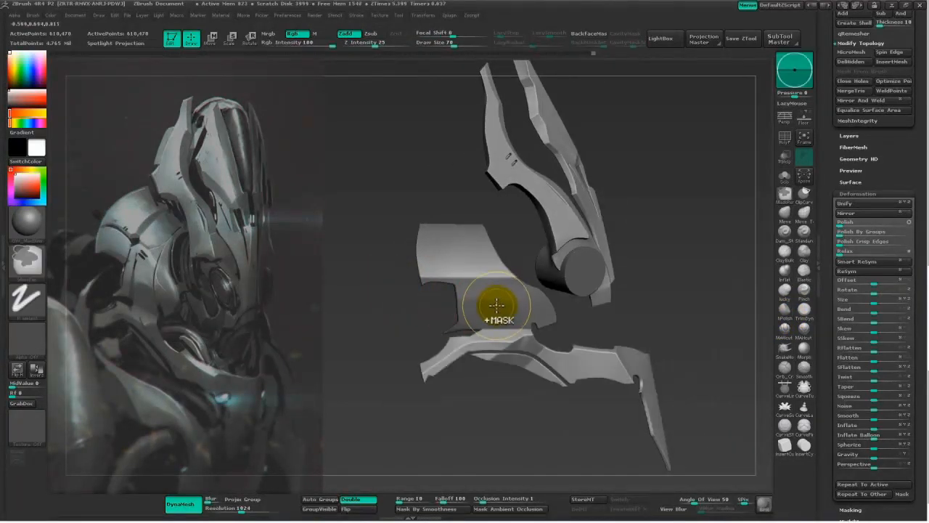
# Raise the unmasked upper half of the helmet shell and shift it slightly forward with Transpose Move.
pyautogui.press('w')
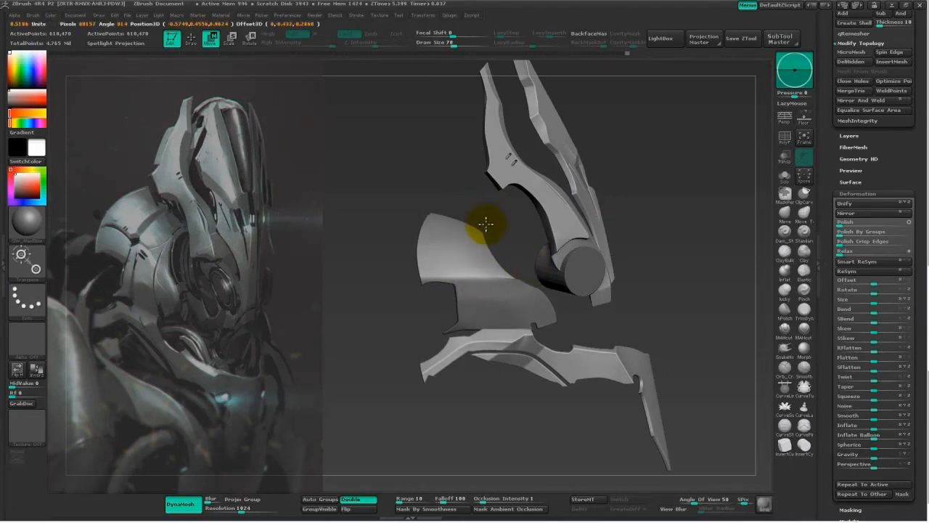
pyautogui.moveTo(490, 226)
pyautogui.mouseDown()
pyautogui.moveTo(659, 240)
pyautogui.moveTo(716, 235)
pyautogui.moveTo(676, 273)
pyautogui.moveTo(707, 276)
pyautogui.moveTo(601, 287)
pyautogui.mouseUp()
pyautogui.moveTo(676, 245)
pyautogui.mouseDown()
pyautogui.moveTo(690, 259)
pyautogui.moveTo(671, 230)
pyautogui.mouseUp()
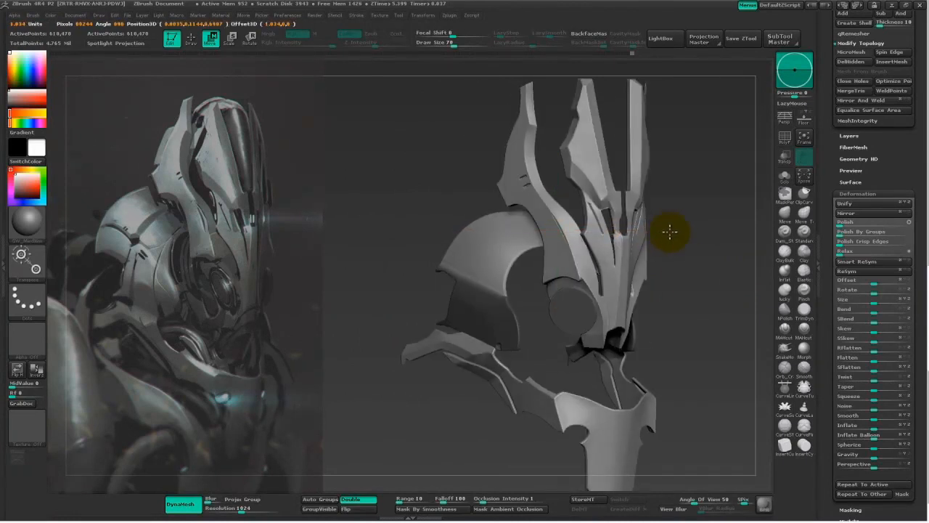
pyautogui.moveTo(697, 292)
pyautogui.mouseDown()
pyautogui.moveTo(690, 303)
pyautogui.moveTo(707, 307)
pyautogui.moveTo(694, 310)
pyautogui.moveTo(711, 304)
pyautogui.mouseUp()
pyautogui.keyDown('alt'); pyautogui.moveTo(711, 348); pyautogui.dragTo(635, 332); pyautogui.keyUp('alt')
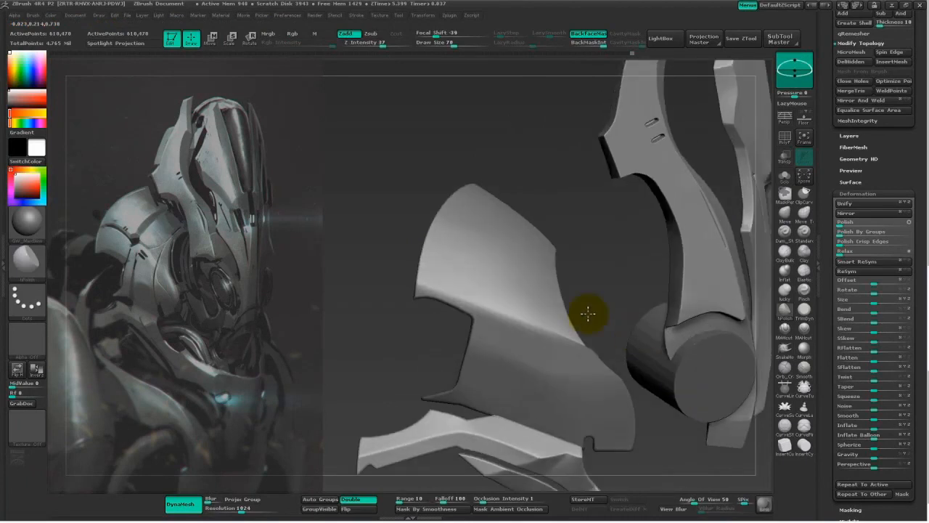
pyautogui.press('w')
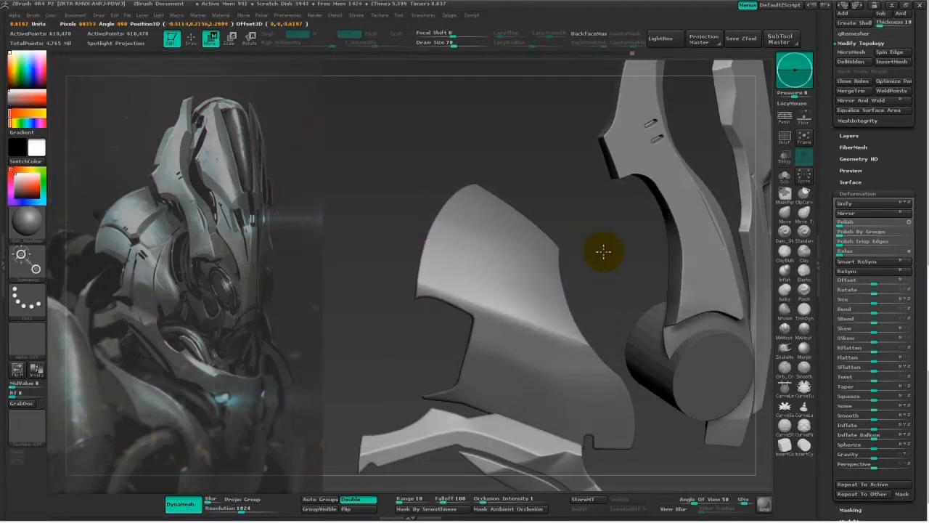
pyautogui.moveTo(627, 279)
pyautogui.keyDown('alt'); pyautogui.mouseDown()
pyautogui.moveTo(361, 346)
pyautogui.moveTo(367, 269)
pyautogui.mouseUp(); pyautogui.keyUp('alt')
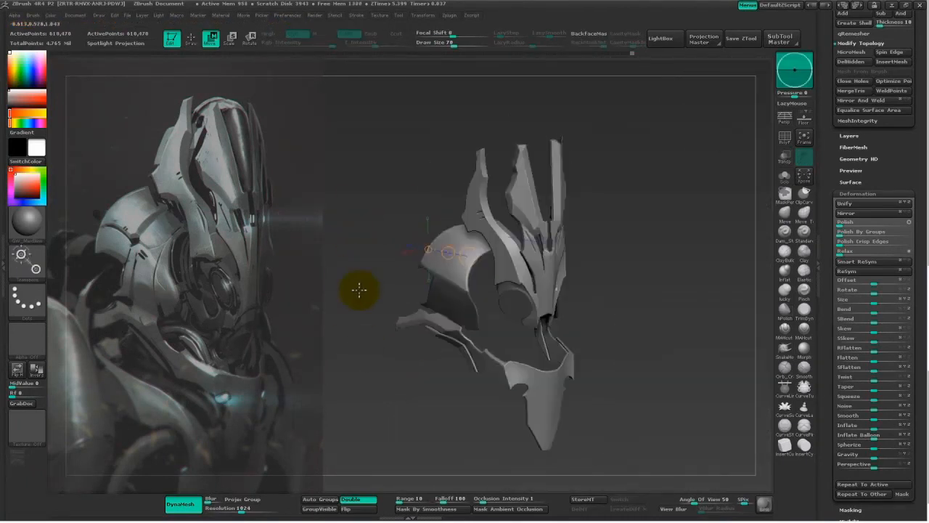
# Return to Draw mode, set the hPolish brush to size 86 and polish the helmet shell's side.
pyautogui.press('q')
pyautogui.moveTo(369, 363)
pyautogui.mouseDown()
pyautogui.moveTo(355, 397)
pyautogui.moveTo(344, 363)
pyautogui.moveTo(367, 373)
pyautogui.moveTo(696, 334)
pyautogui.mouseUp()
pyautogui.press('space')
pyautogui.moveTo(609, 359); pyautogui.dragTo(614, 359)
pyautogui.moveTo(455, 380); pyautogui.dragTo(419, 380)
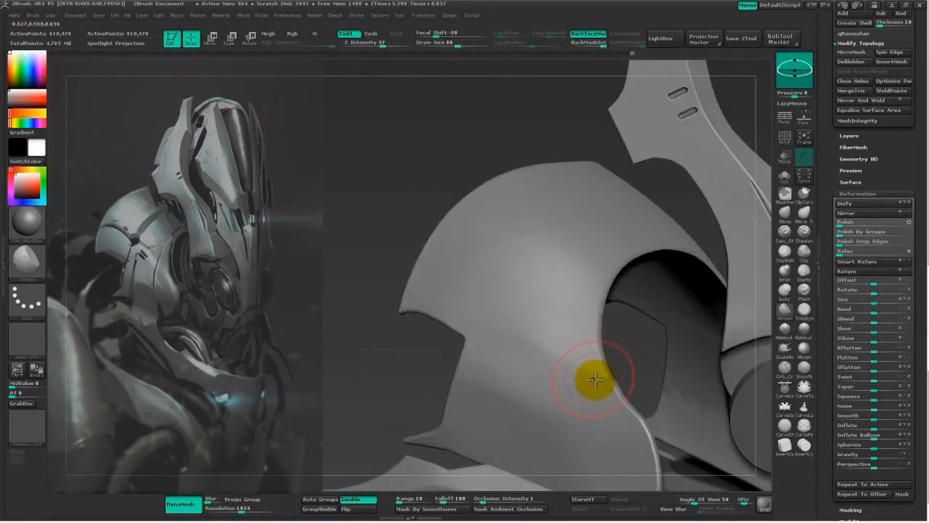
# Enlarge the hPolish brush to size 199 and flatten the broad side surface of the helmet shell.
pyautogui.press('space')
pyautogui.moveTo(548, 344)
pyautogui.mouseDown()
pyautogui.moveTo(559, 345)
pyautogui.moveTo(539, 283)
pyautogui.moveTo(509, 255)
pyautogui.mouseUp()
pyautogui.moveTo(500, 259); pyautogui.dragTo(505, 260, button='right')
pyautogui.press('space')
pyautogui.moveTo(505, 261); pyautogui.dragTo(519, 258)
pyautogui.moveTo(604, 232)
pyautogui.mouseDown()
pyautogui.moveTo(479, 275)
pyautogui.moveTo(601, 371)
pyautogui.mouseUp()
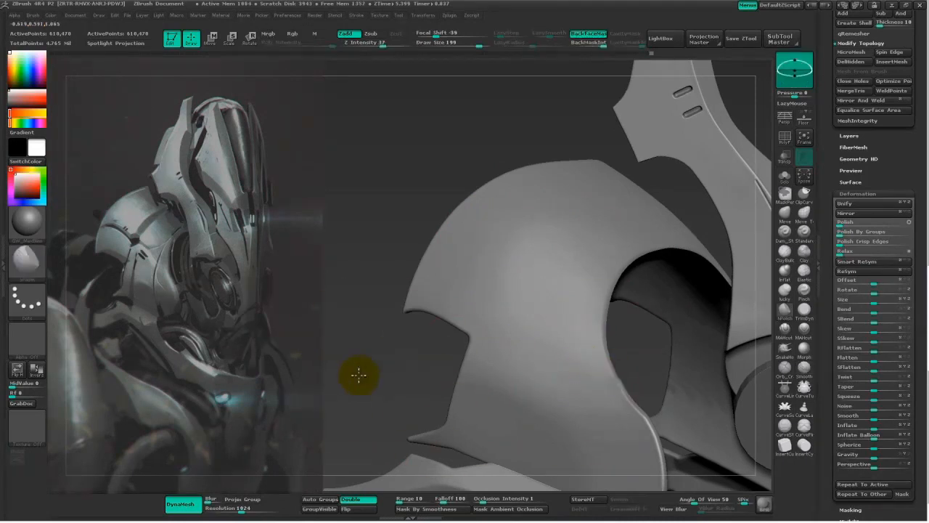
# Reduce the hPolish brush to size 128 and refine the shell's surface near the front opening.
pyautogui.moveTo(371, 370); pyautogui.dragTo(437, 255)
pyautogui.press('space')
pyautogui.moveTo(593, 263)
pyautogui.mouseDown()
pyautogui.moveTo(566, 264)
pyautogui.moveTo(603, 281)
pyautogui.moveTo(608, 210)
pyautogui.moveTo(589, 254)
pyautogui.mouseUp()
pyautogui.press('space')
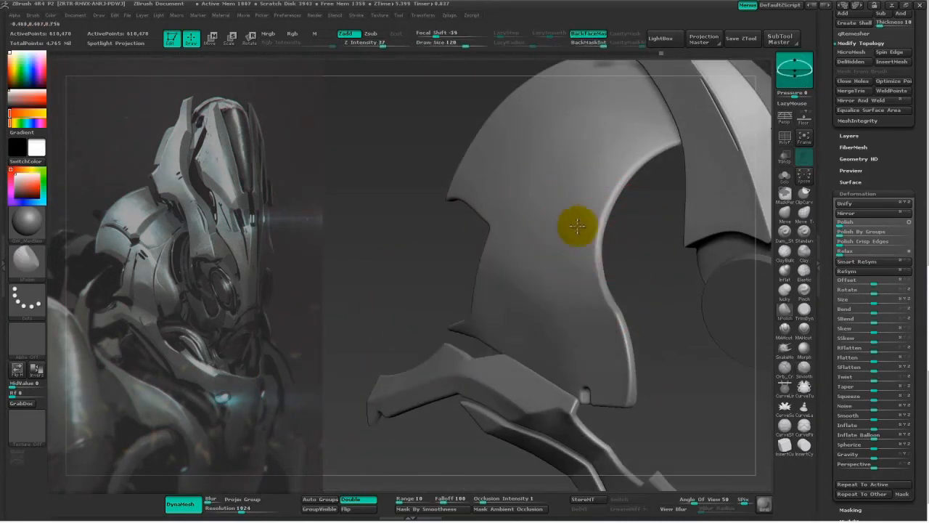
pyautogui.moveTo(399, 267); pyautogui.dragTo(456, 254)
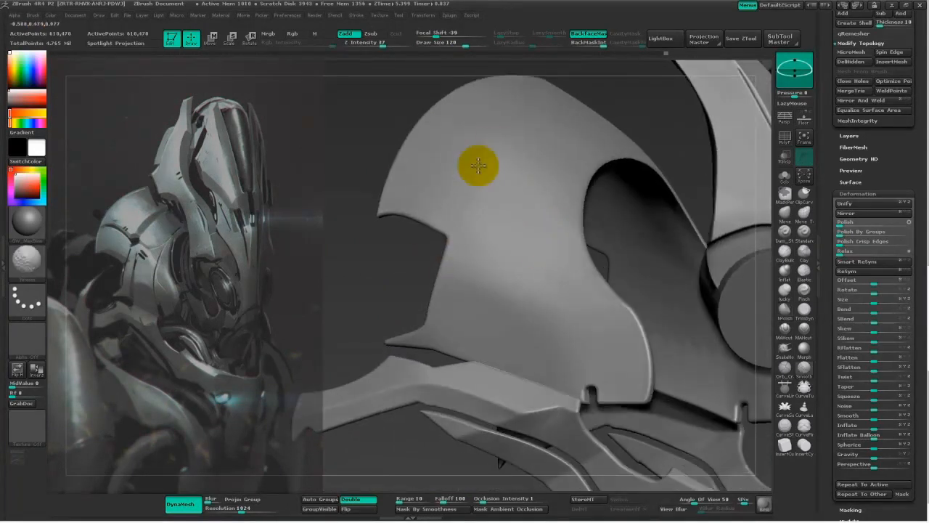
# Smooth the upper side of the helmet shell and rebuild its mesh with DynaMesh.
pyautogui.press('Right')
pyautogui.moveTo(343, 273)
pyautogui.mouseDown()
pyautogui.moveTo(419, 307)
pyautogui.moveTo(437, 348)
pyautogui.mouseUp()
pyautogui.moveTo(503, 182)
pyautogui.mouseDown()
pyautogui.moveTo(502, 197)
pyautogui.moveTo(491, 192)
pyautogui.moveTo(556, 152)
pyautogui.moveTo(547, 208)
pyautogui.moveTo(550, 166)
pyautogui.moveTo(569, 272)
pyautogui.moveTo(564, 261)
pyautogui.mouseUp()
pyautogui.press('space')
pyautogui.keyDown('ctrl'); pyautogui.moveTo(429, 398); pyautogui.dragTo(436, 418); pyautogui.keyUp('ctrl')
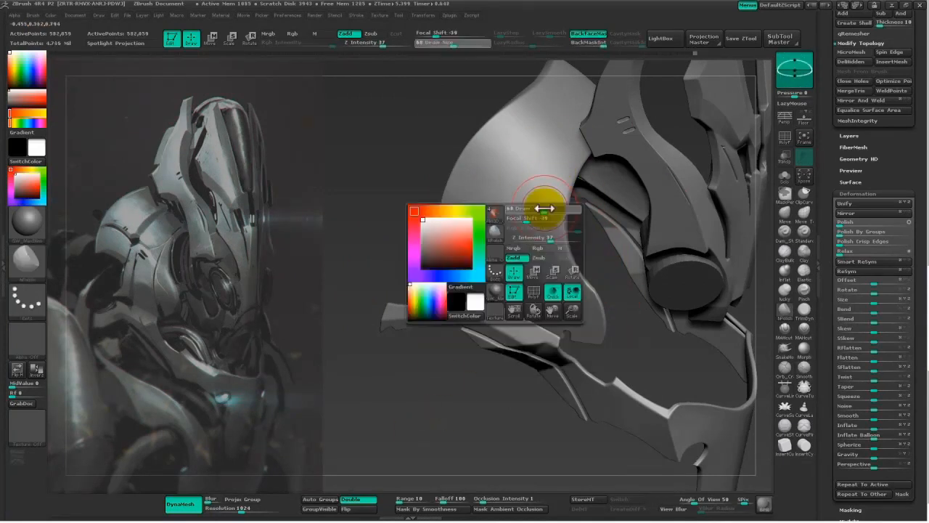
# Polish the helmet shell's upper and middle side surfaces with hPolish at size 151 and refresh its DynaMesh.
pyautogui.moveTo(520, 245); pyautogui.dragTo(560, 264)
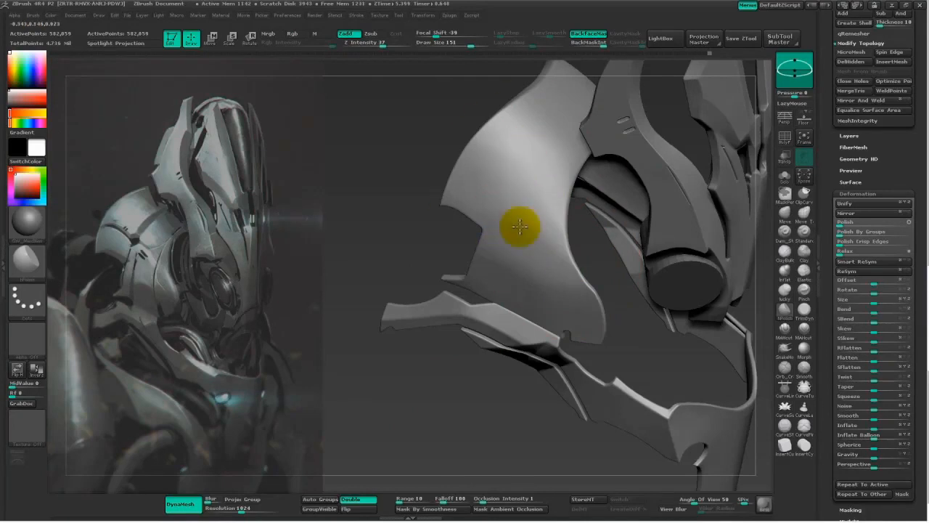
pyautogui.moveTo(553, 261); pyautogui.dragTo(481, 194)
pyautogui.moveTo(380, 281)
pyautogui.mouseDown()
pyautogui.moveTo(549, 197)
pyautogui.moveTo(529, 198)
pyautogui.moveTo(516, 127)
pyautogui.mouseUp()
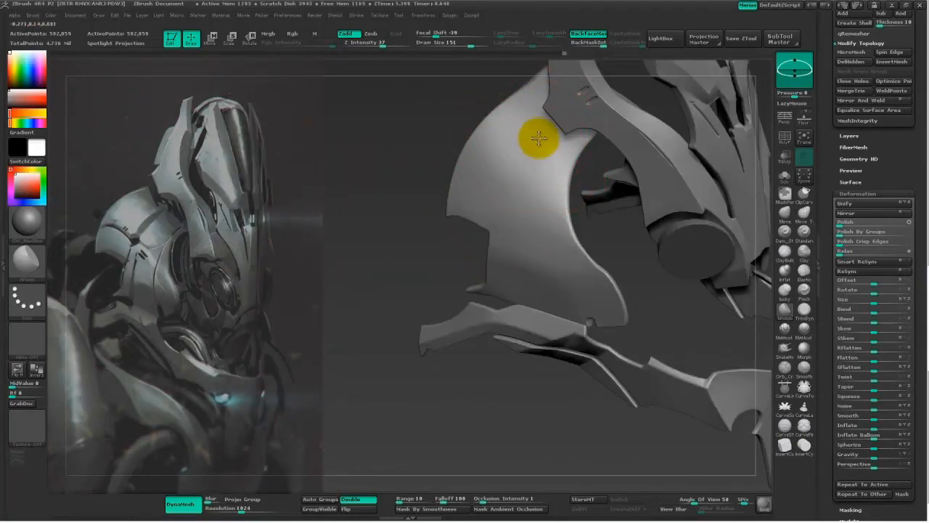
pyautogui.moveTo(410, 258)
pyautogui.mouseDown()
pyautogui.moveTo(549, 162)
pyautogui.moveTo(473, 207)
pyautogui.moveTo(547, 138)
pyautogui.mouseUp()
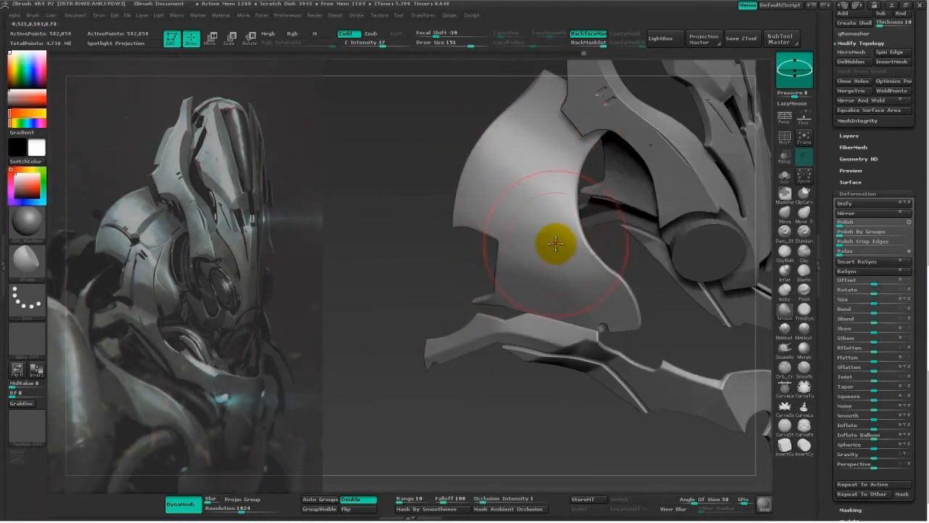
pyautogui.moveTo(416, 274); pyautogui.dragTo(491, 172)
pyautogui.moveTo(392, 298); pyautogui.dragTo(497, 231)
pyautogui.moveTo(388, 253)
pyautogui.mouseDown()
pyautogui.moveTo(524, 201)
pyautogui.moveTo(486, 225)
pyautogui.moveTo(660, 280)
pyautogui.moveTo(448, 263)
pyautogui.mouseUp()
pyautogui.press('space')
pyautogui.keyDown('ctrl'); pyautogui.moveTo(394, 281); pyautogui.dragTo(382, 348); pyautogui.keyUp('ctrl')
# Select the jaw piece's subtool and merge it down with the helmet shell's subtool.
pyautogui.moveTo(835, 184); pyautogui.dragTo(834, 312)
pyautogui.click(866, 31)
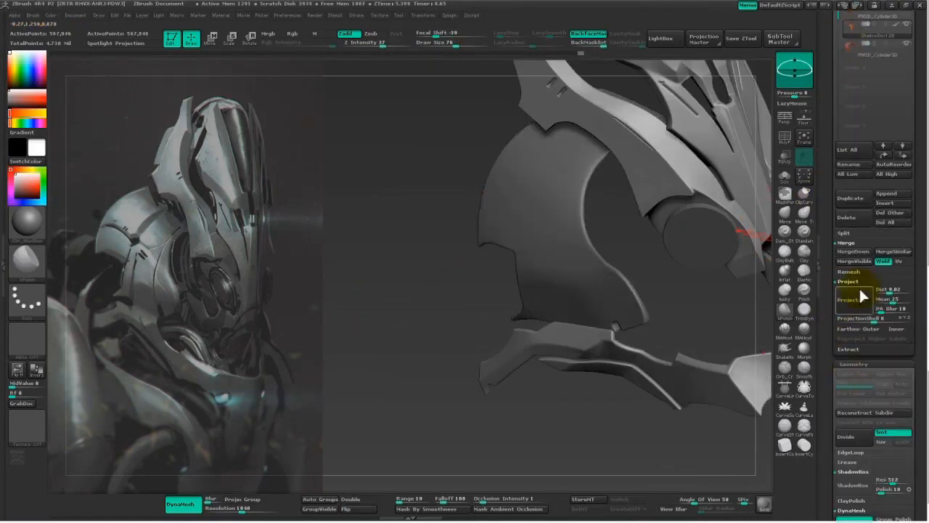
pyautogui.click(851, 250)
pyautogui.click(741, 269)
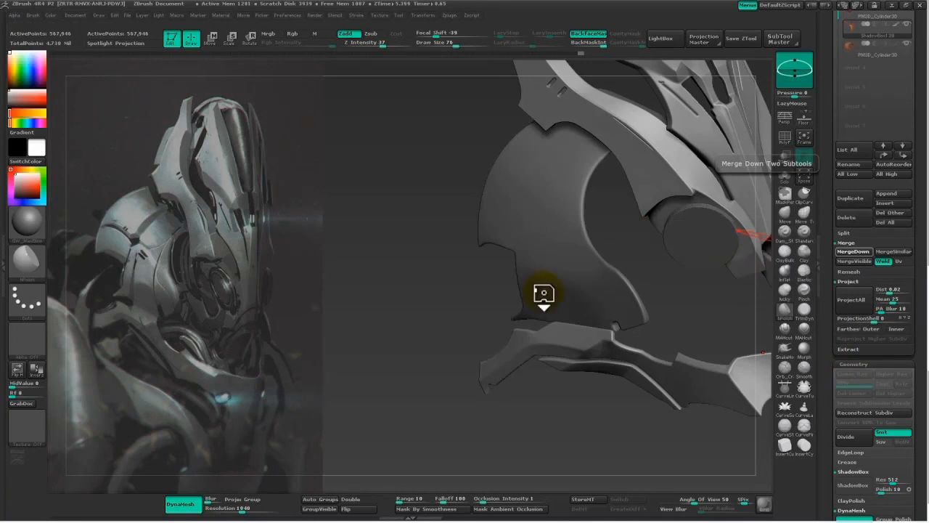
# Try a brush stroke along the jaw piece below the helmet shell.
pyautogui.moveTo(438, 332)
pyautogui.mouseDown()
pyautogui.moveTo(418, 331)
pyautogui.moveTo(408, 362)
pyautogui.mouseUp()
pyautogui.moveTo(374, 400)
pyautogui.mouseDown()
pyautogui.moveTo(429, 338)
pyautogui.moveTo(426, 325)
pyautogui.mouseUp()
pyautogui.click(786, 348)
pyautogui.moveTo(726, 383)
pyautogui.mouseDown()
pyautogui.moveTo(492, 435)
pyautogui.moveTo(571, 384)
pyautogui.moveTo(513, 365)
pyautogui.moveTo(586, 400)
pyautogui.moveTo(694, 429)
pyautogui.moveTo(765, 311)
pyautogui.moveTo(716, 399)
pyautogui.moveTo(436, 324)
pyautogui.moveTo(440, 421)
pyautogui.moveTo(508, 407)
pyautogui.mouseUp()
pyautogui.hotkey('ctrl', 'z')
pyautogui.click(800, 314)
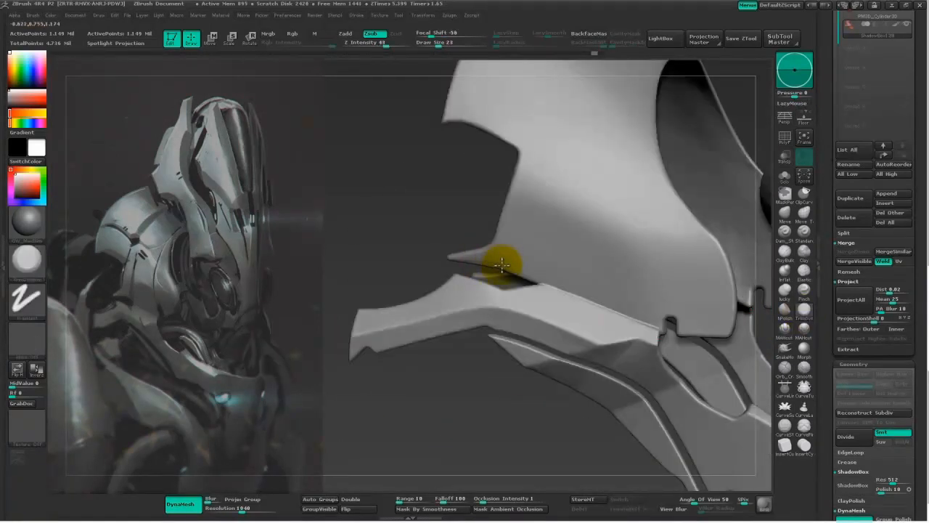
# Paint a mask along the shell's lower edge above the jaw piece with a size 20 brush.
pyautogui.press('space')
pyautogui.click(494, 262)
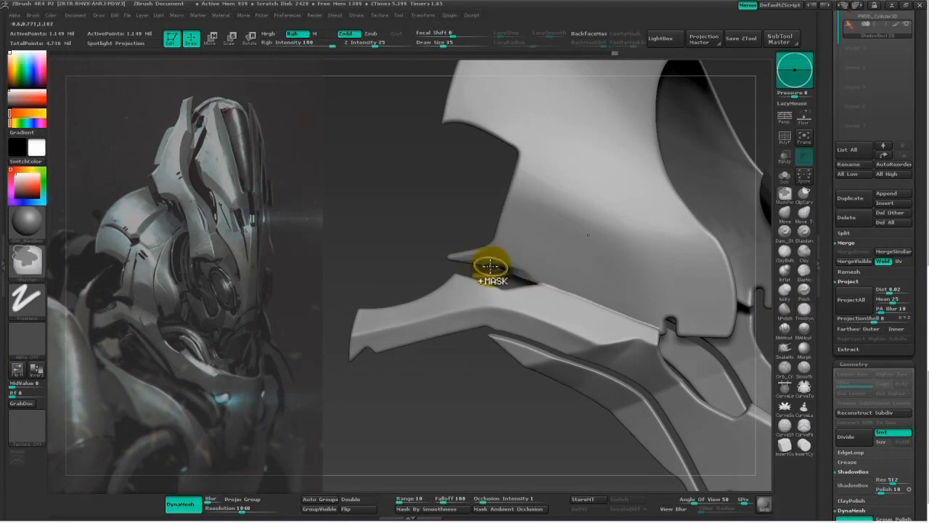
pyautogui.moveTo(501, 262); pyautogui.dragTo(602, 301)
pyautogui.moveTo(436, 413)
pyautogui.mouseDown()
pyautogui.moveTo(413, 445)
pyautogui.moveTo(385, 363)
pyautogui.moveTo(467, 373)
pyautogui.mouseUp()
pyautogui.press('space')
pyautogui.moveTo(498, 259)
pyautogui.mouseDown()
pyautogui.moveTo(680, 338)
pyautogui.moveTo(621, 308)
pyautogui.mouseUp()
pyautogui.press('ctrl')
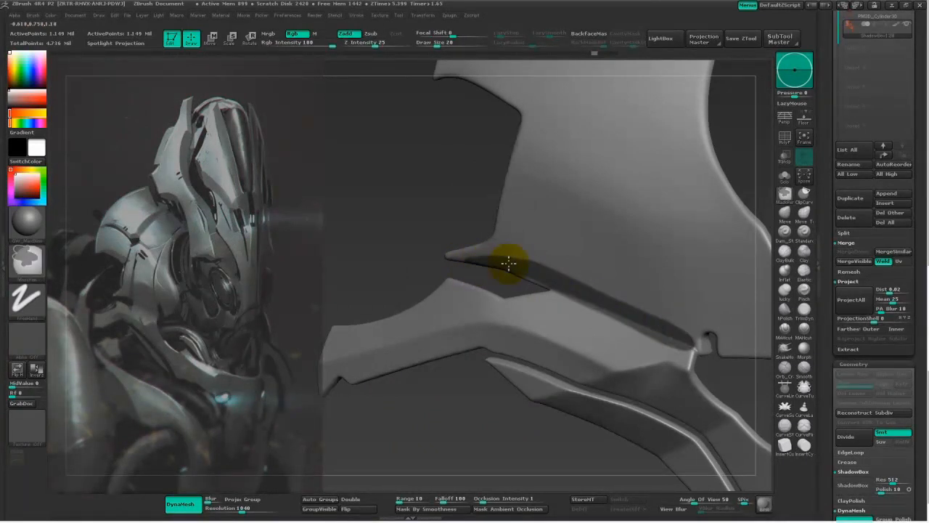
# Mask a band along the helmet shell's lower edge with the MaskCurve brush.
pyautogui.keyDown('shift'); pyautogui.moveTo(448, 434); pyautogui.dragTo(440, 419); pyautogui.keyUp('shift')
pyautogui.keyDown('ctrl'); pyautogui.click(783, 196); pyautogui.keyUp('ctrl')
pyautogui.keyDown('ctrl'); pyautogui.click(173, 258); pyautogui.keyUp('ctrl')
pyautogui.keyDown('ctrl'); pyautogui.moveTo(673, 313); pyautogui.dragTo(513, 252); pyautogui.keyUp('ctrl')
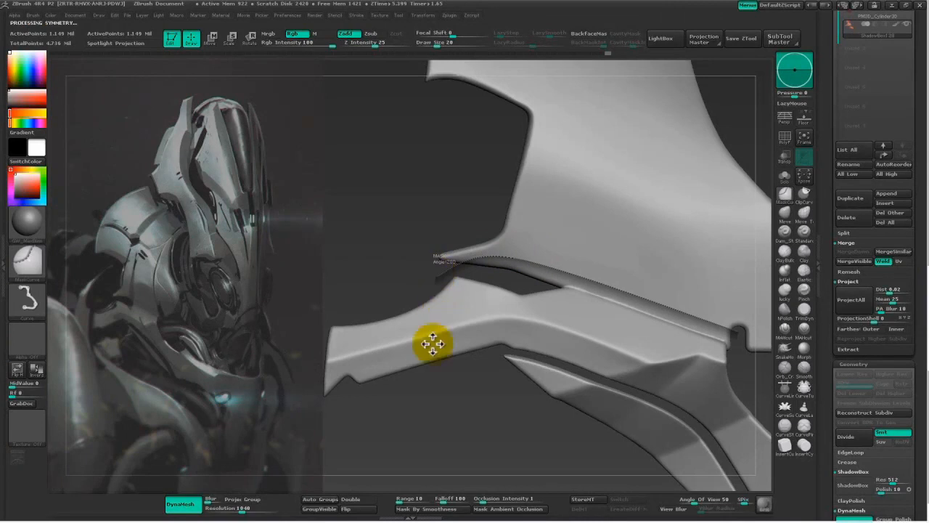
pyautogui.keyDown('alt'); pyautogui.moveTo(477, 420); pyautogui.dragTo(492, 375); pyautogui.keyUp('alt')
pyautogui.keyDown('ctrl'); pyautogui.moveTo(740, 355); pyautogui.dragTo(573, 286); pyautogui.keyUp('ctrl')
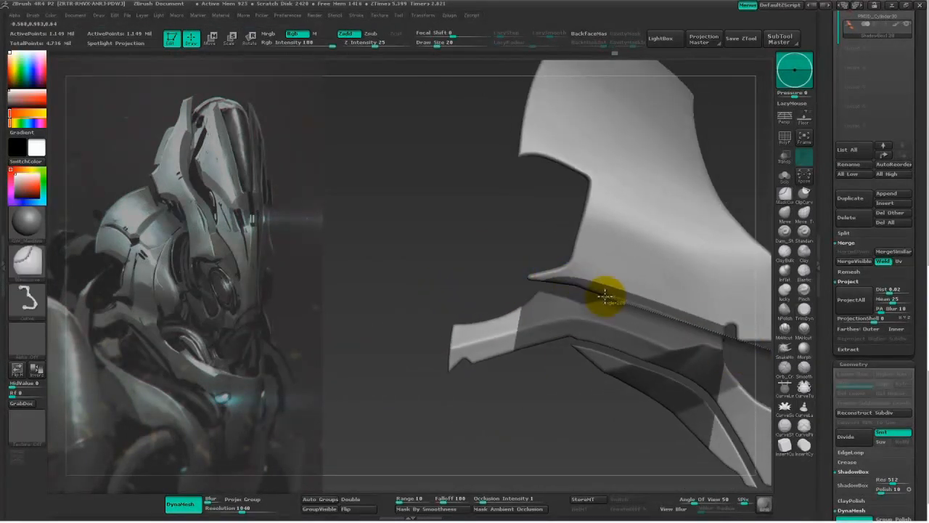
pyautogui.keyDown('ctrl'); pyautogui.moveTo(483, 288); pyautogui.dragTo(460, 288); pyautogui.keyUp('ctrl')
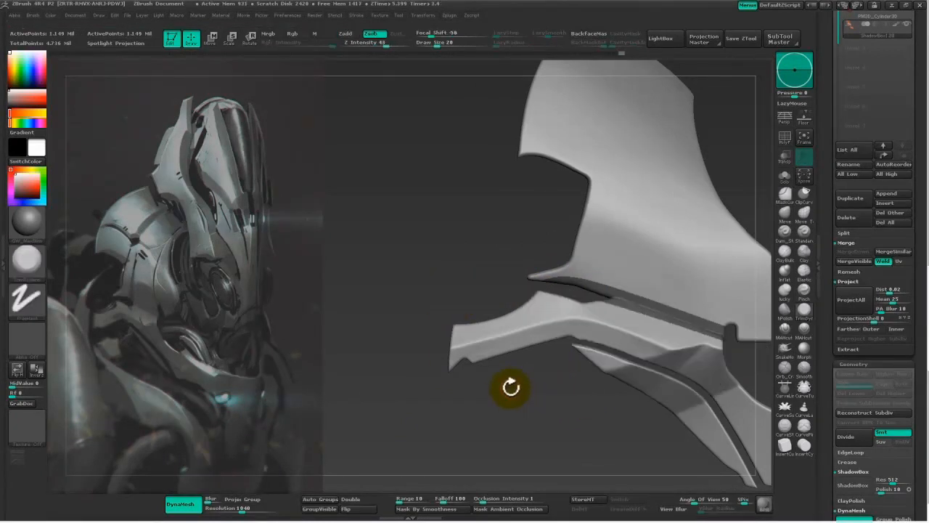
# Narrow the mask to a strip between the shell and jaw piece with MaskCurve, and invert it.
pyautogui.keyDown('alt'); pyautogui.moveTo(585, 420); pyautogui.dragTo(417, 458); pyautogui.keyUp('alt')
pyautogui.keyDown('ctrl'); pyautogui.moveTo(603, 359); pyautogui.dragTo(371, 267); pyautogui.keyUp('ctrl')
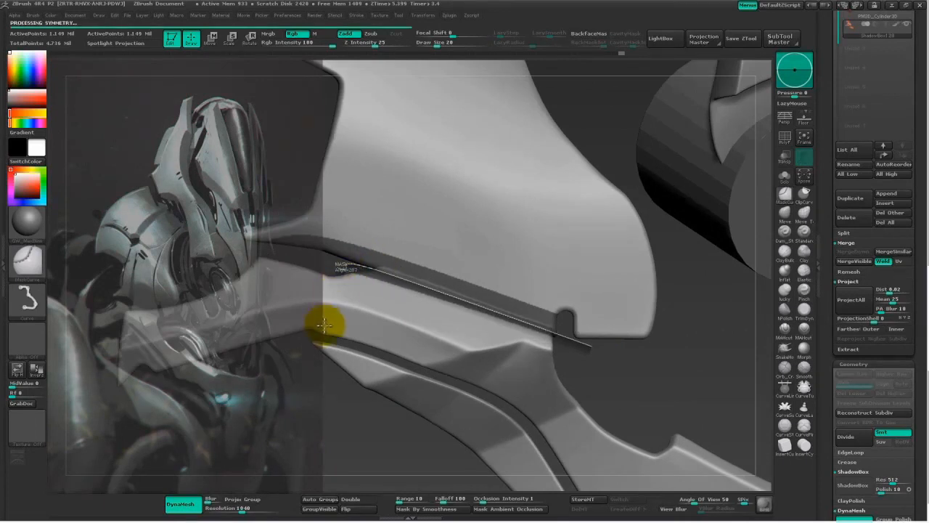
pyautogui.moveTo(644, 392)
pyautogui.mouseDown()
pyautogui.moveTo(655, 380)
pyautogui.moveTo(550, 332)
pyautogui.moveTo(395, 312)
pyautogui.mouseUp()
pyautogui.keyDown('ctrl'); pyautogui.click(650, 380); pyautogui.keyUp('ctrl')
# Move the unmasked strip along the shell's lower edge sideways with Transpose Move.
pyautogui.press('w')
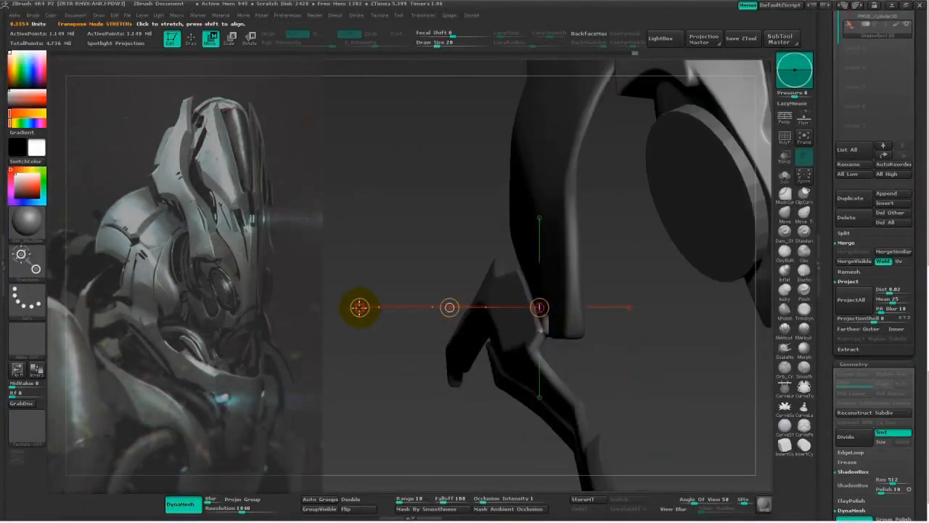
pyautogui.moveTo(386, 417); pyautogui.dragTo(512, 293)
pyautogui.moveTo(497, 292)
pyautogui.mouseDown()
pyautogui.moveTo(618, 360)
pyautogui.moveTo(452, 293)
pyautogui.mouseUp()
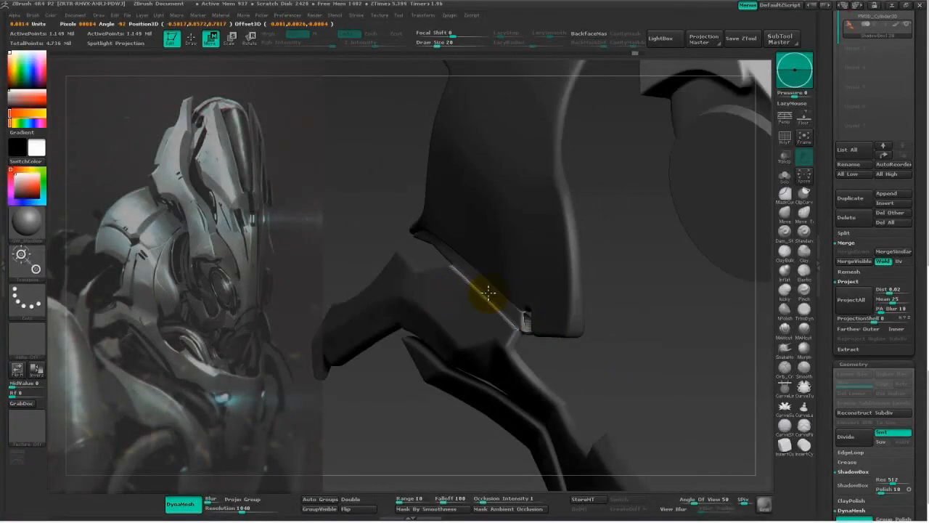
# Rework the mask around the shell's lower strip with MaskCurve, and rotate and move the unmasked strip toward the jaw piece.
pyautogui.moveTo(600, 375); pyautogui.dragTo(516, 189)
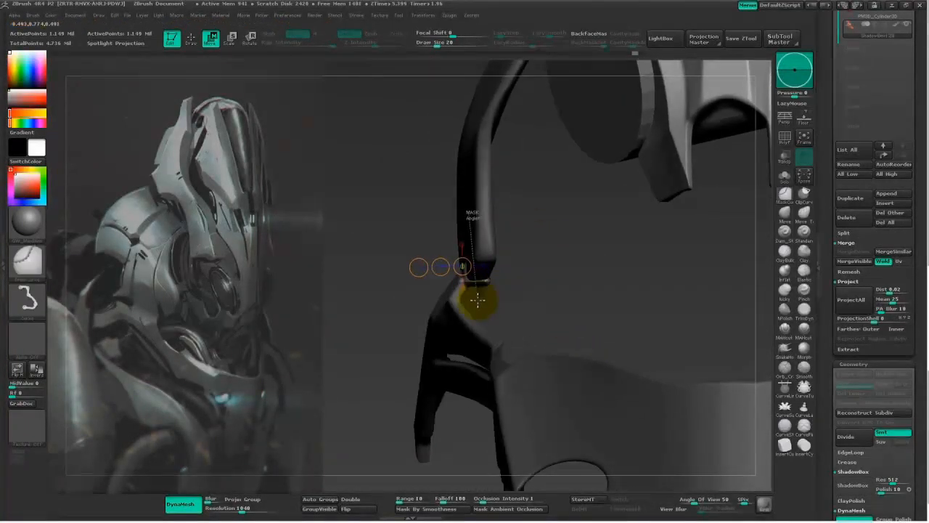
pyautogui.moveTo(564, 272)
pyautogui.mouseDown()
pyautogui.moveTo(539, 271)
pyautogui.moveTo(581, 276)
pyautogui.moveTo(439, 276)
pyautogui.mouseUp()
pyautogui.moveTo(583, 287)
pyautogui.mouseDown()
pyautogui.moveTo(578, 295)
pyautogui.moveTo(409, 263)
pyautogui.mouseUp()
pyautogui.press('r')
pyautogui.moveTo(337, 328)
pyautogui.mouseDown()
pyautogui.moveTo(394, 349)
pyautogui.moveTo(379, 360)
pyautogui.moveTo(429, 290)
pyautogui.moveTo(450, 386)
pyautogui.mouseUp()
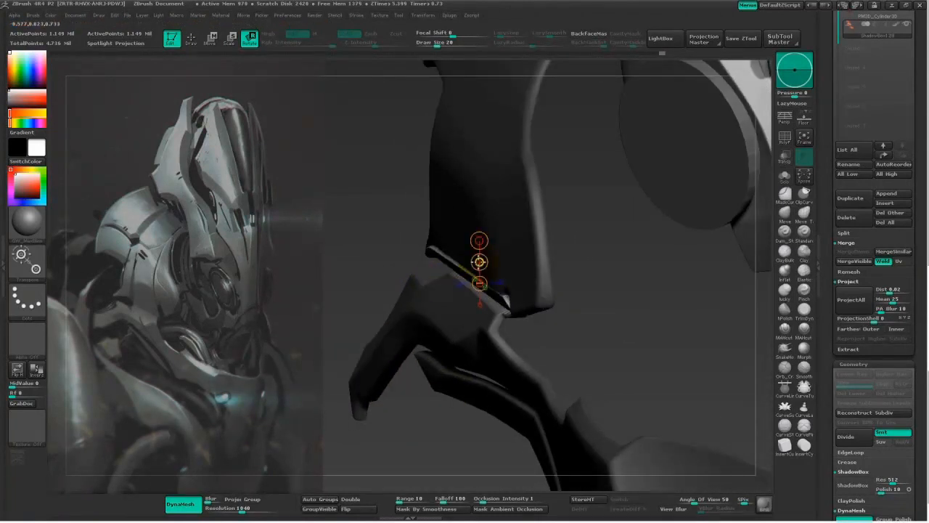
pyautogui.press('q')
pyautogui.moveTo(433, 425)
pyautogui.mouseDown()
pyautogui.moveTo(448, 414)
pyautogui.moveTo(456, 263)
pyautogui.mouseUp()
pyautogui.press('w')
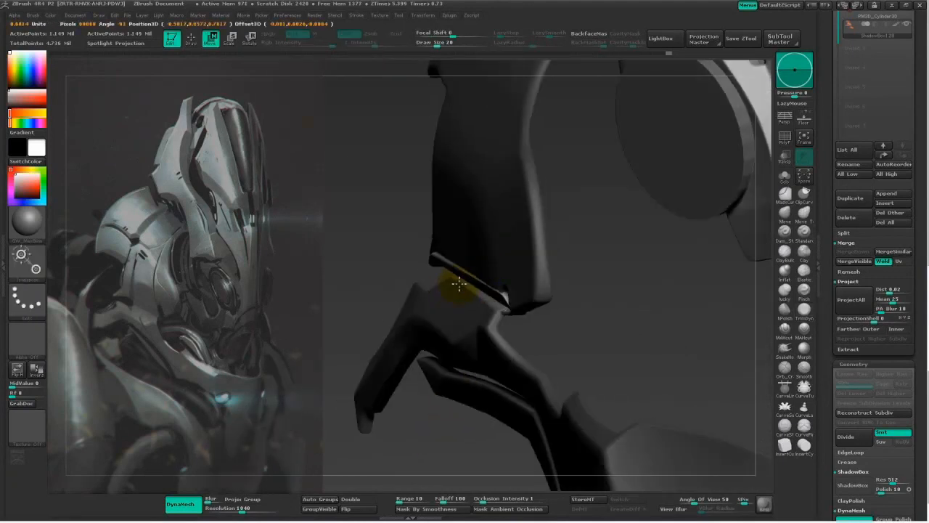
pyautogui.moveTo(419, 363)
pyautogui.mouseDown()
pyautogui.moveTo(454, 385)
pyautogui.moveTo(396, 482)
pyautogui.moveTo(434, 349)
pyautogui.moveTo(510, 294)
pyautogui.mouseUp()
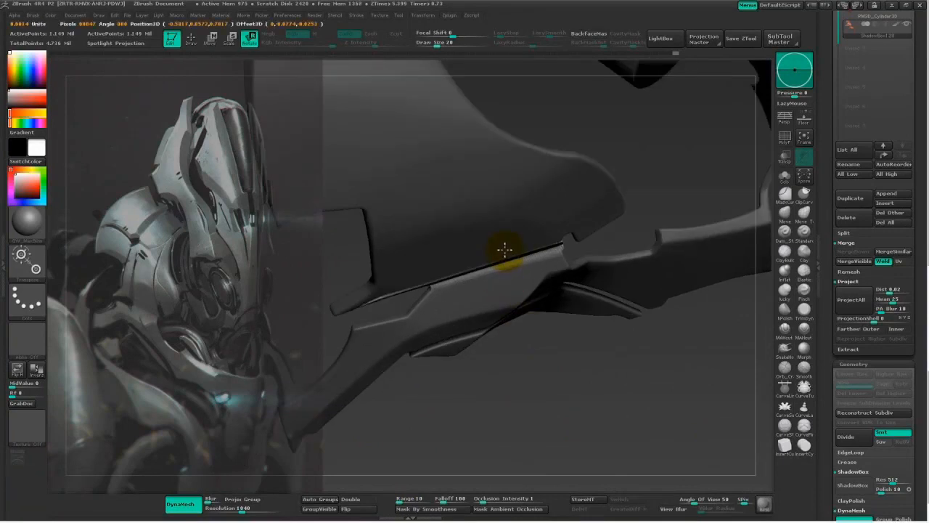
# Smooth the strip along the shell's lower edge at size 50 and step through the shell's undo history.
pyautogui.press('q')
pyautogui.moveTo(501, 415)
pyautogui.mouseDown()
pyautogui.moveTo(387, 326)
pyautogui.moveTo(424, 388)
pyautogui.moveTo(450, 385)
pyautogui.moveTo(474, 414)
pyautogui.moveTo(643, 427)
pyautogui.moveTo(637, 411)
pyautogui.moveTo(752, 429)
pyautogui.moveTo(711, 413)
pyautogui.moveTo(727, 447)
pyautogui.moveTo(698, 398)
pyautogui.moveTo(513, 228)
pyautogui.moveTo(389, 379)
pyautogui.mouseUp()
pyautogui.moveTo(523, 251)
pyautogui.mouseDown()
pyautogui.moveTo(682, 232)
pyautogui.moveTo(567, 230)
pyautogui.mouseUp()
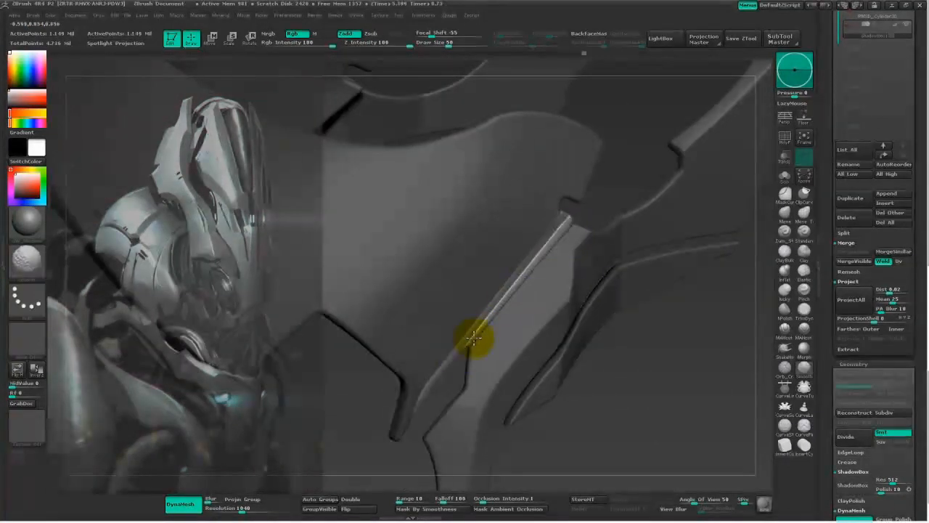
pyautogui.moveTo(663, 438)
pyautogui.mouseDown()
pyautogui.moveTo(553, 391)
pyautogui.moveTo(496, 409)
pyautogui.moveTo(475, 383)
pyautogui.mouseUp()
pyautogui.moveTo(476, 383)
pyautogui.mouseDown(button='right')
pyautogui.moveTo(510, 384)
pyautogui.moveTo(415, 357)
pyautogui.mouseUp(button='right')
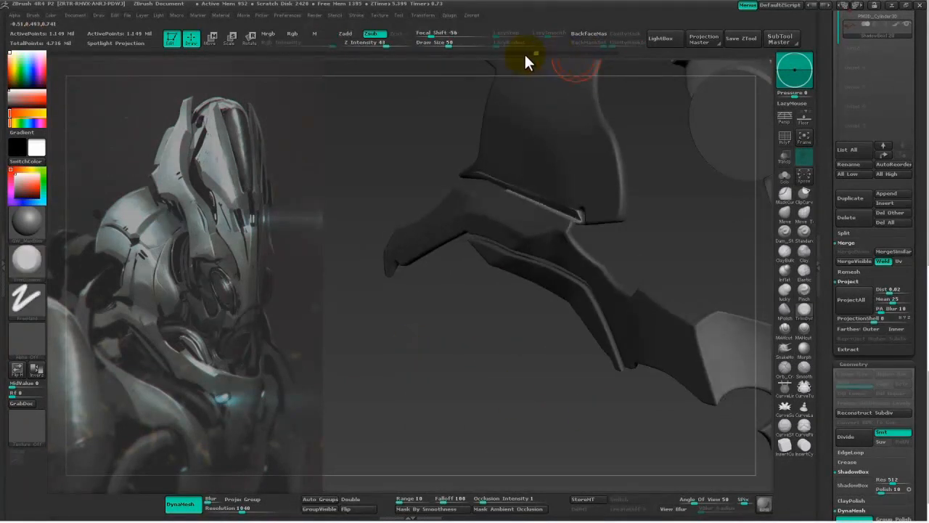
pyautogui.moveTo(529, 55); pyautogui.dragTo(500, 54)
pyautogui.moveTo(460, 379)
pyautogui.mouseDown()
pyautogui.moveTo(331, 263)
pyautogui.moveTo(416, 352)
pyautogui.moveTo(626, 331)
pyautogui.mouseUp()
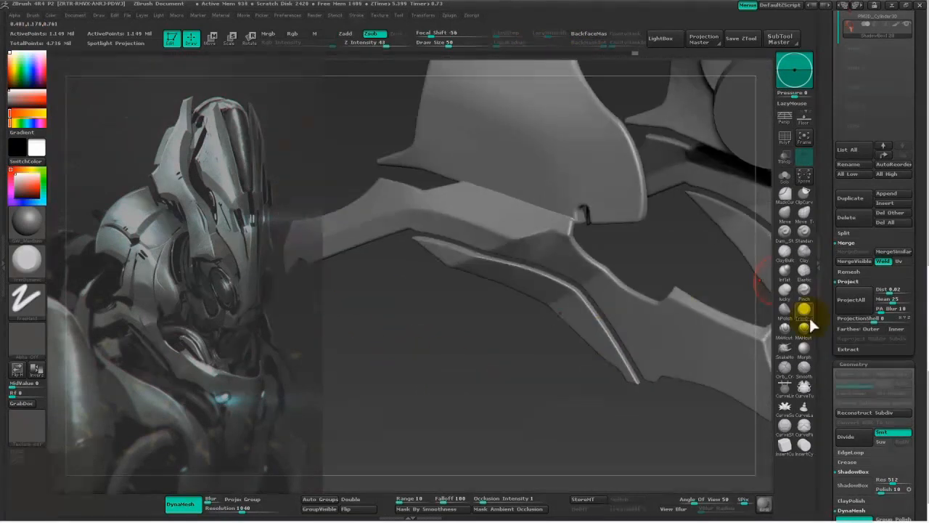
# Try to build up a line along the shell's lower edge with the Standard brush at size 23 and Z Intensity 25.
pyautogui.click(804, 292)
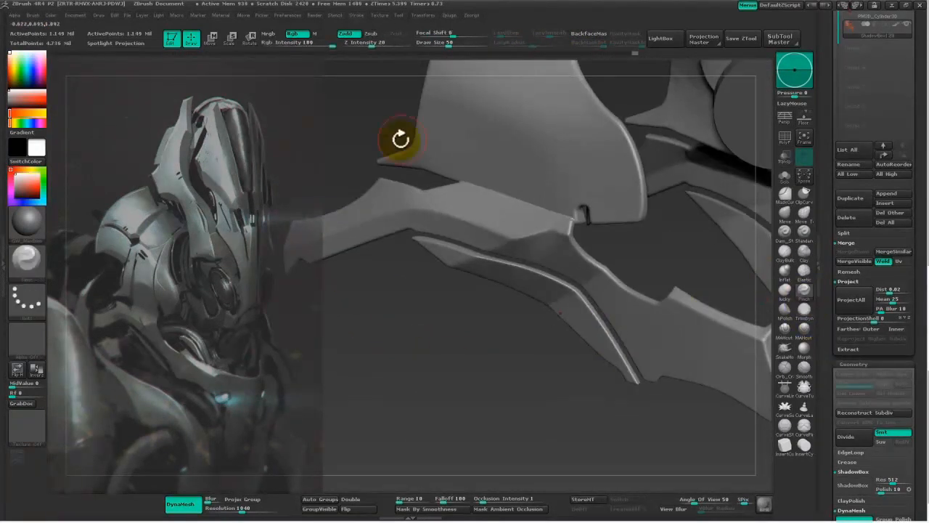
pyautogui.click(804, 234)
pyautogui.press('space')
pyautogui.moveTo(433, 158)
pyautogui.mouseDown()
pyautogui.moveTo(416, 158)
pyautogui.moveTo(607, 220)
pyautogui.mouseUp()
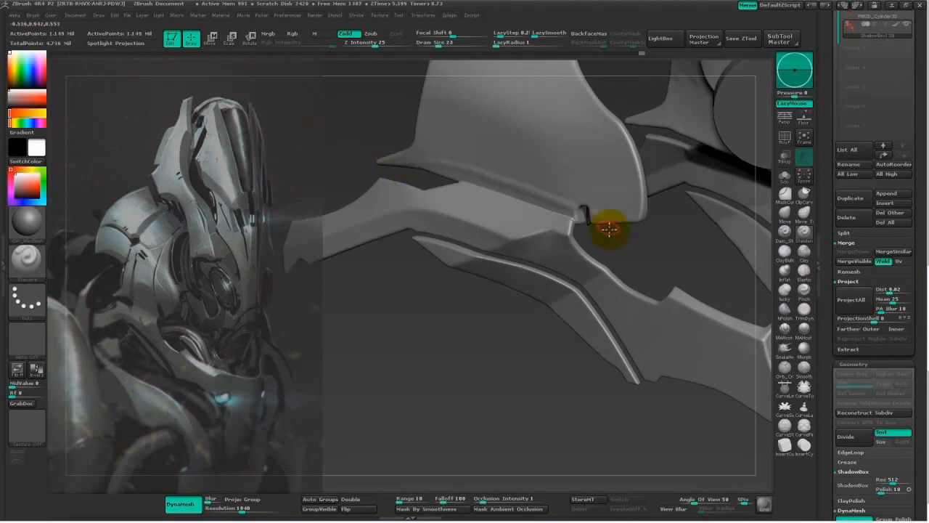
pyautogui.hotkey('ctrl', 'z')
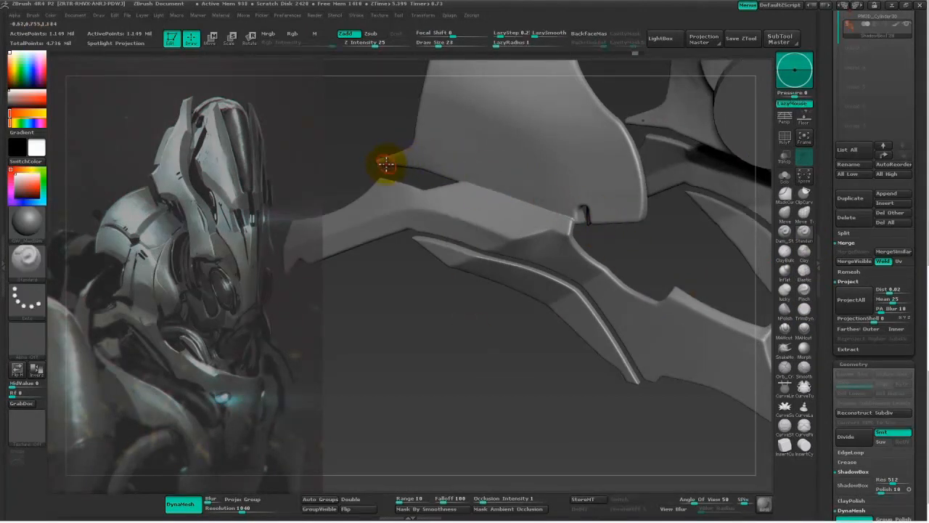
# Sharpen the crease along the shell's lower edge up to the notch with the Pinch brush at size 33.
pyautogui.click(803, 289)
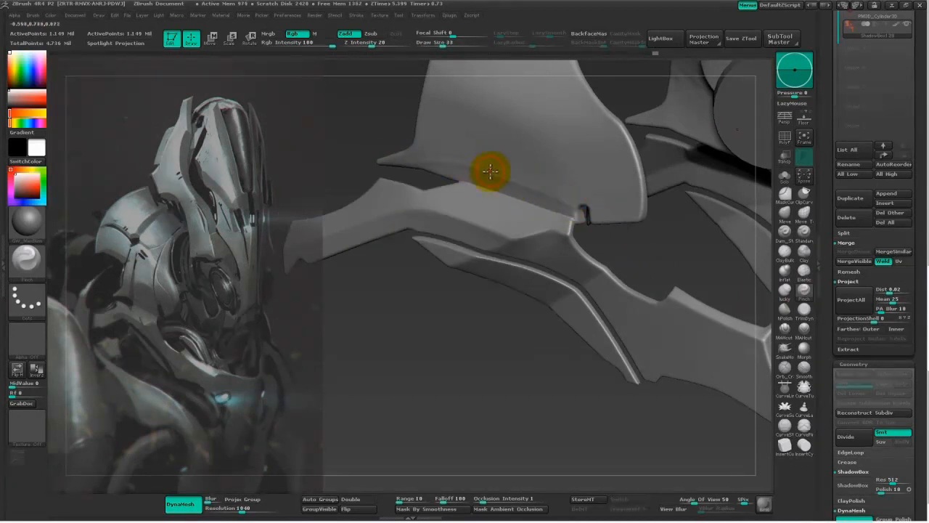
pyautogui.moveTo(486, 384)
pyautogui.mouseDown()
pyautogui.moveTo(418, 332)
pyautogui.moveTo(643, 387)
pyautogui.moveTo(384, 257)
pyautogui.mouseUp()
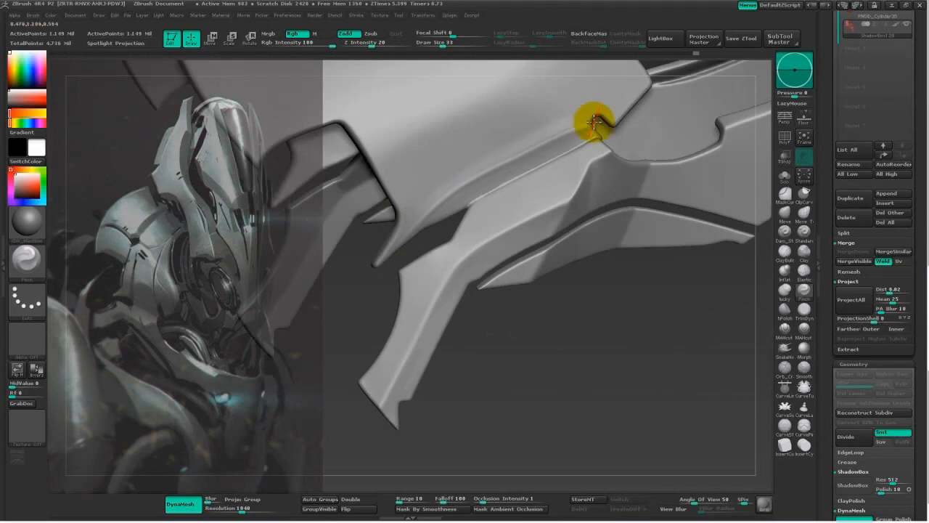
pyautogui.moveTo(591, 123); pyautogui.dragTo(379, 190)
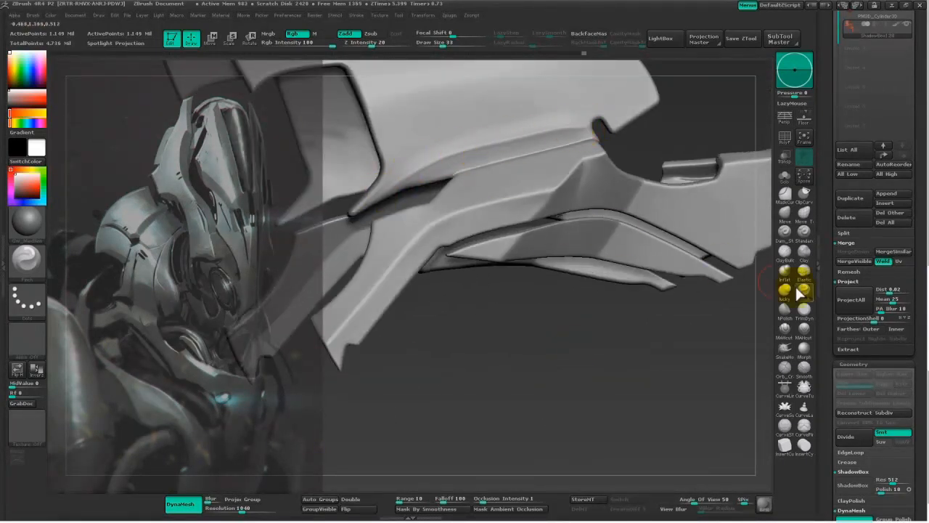
# Polish the bevel along the shell's lower edge with the hPolish brush at size 29.
pyautogui.press('b')
pyautogui.press('h')
pyautogui.press('p')
pyautogui.press('space')
pyautogui.moveTo(483, 128); pyautogui.dragTo(494, 122)
pyautogui.press('space')
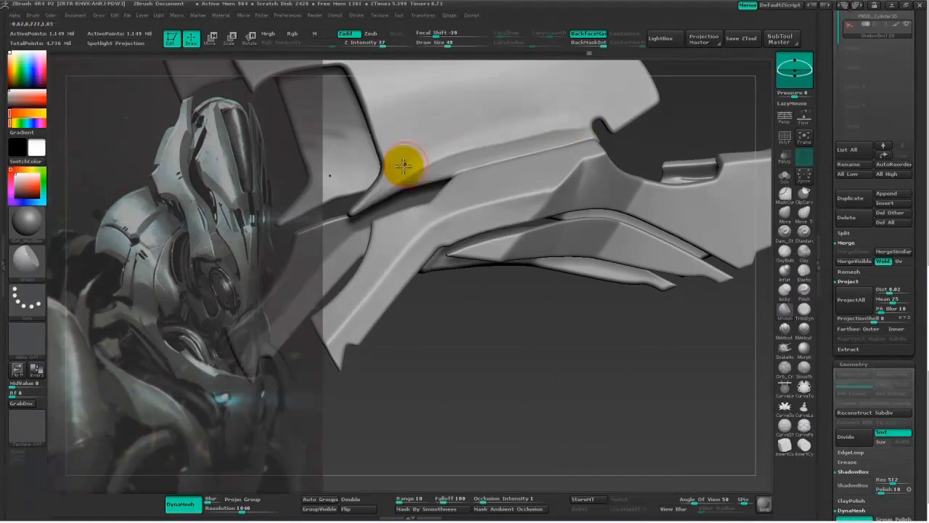
pyautogui.press('space')
pyautogui.moveTo(440, 158); pyautogui.dragTo(415, 178)
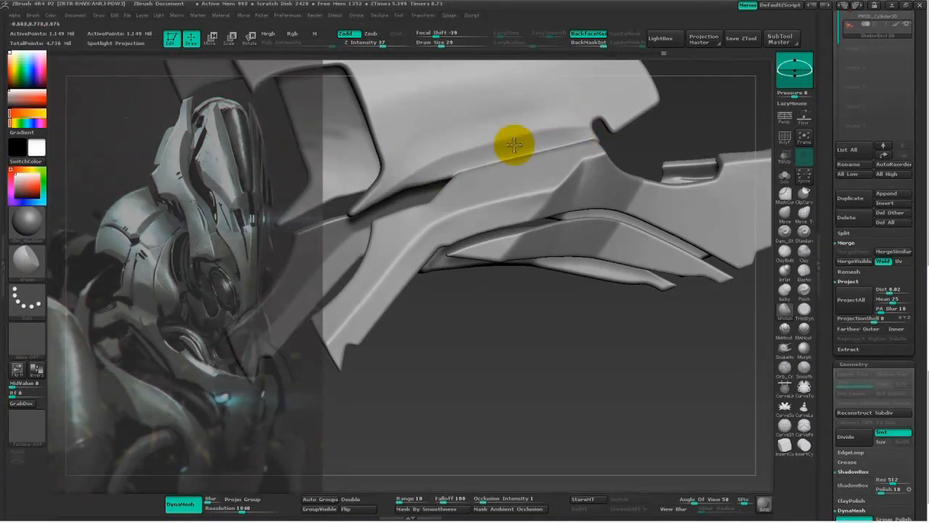
# Flatten the shell surface above the lower-edge bevel with hPolish at size 50.
pyautogui.moveTo(450, 304)
pyautogui.mouseDown()
pyautogui.moveTo(544, 365)
pyautogui.moveTo(493, 400)
pyautogui.moveTo(549, 388)
pyautogui.moveTo(469, 315)
pyautogui.moveTo(460, 265)
pyautogui.mouseUp()
pyautogui.press('space')
pyautogui.moveTo(491, 119); pyautogui.dragTo(506, 120)
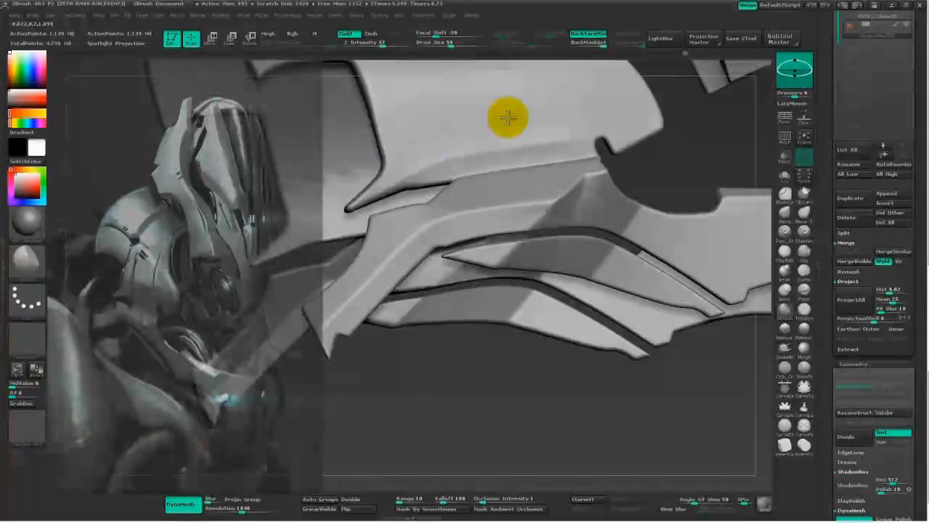
pyautogui.moveTo(537, 363)
pyautogui.mouseDown()
pyautogui.moveTo(564, 304)
pyautogui.moveTo(611, 120)
pyautogui.mouseUp()
pyautogui.moveTo(522, 366); pyautogui.dragTo(468, 381)
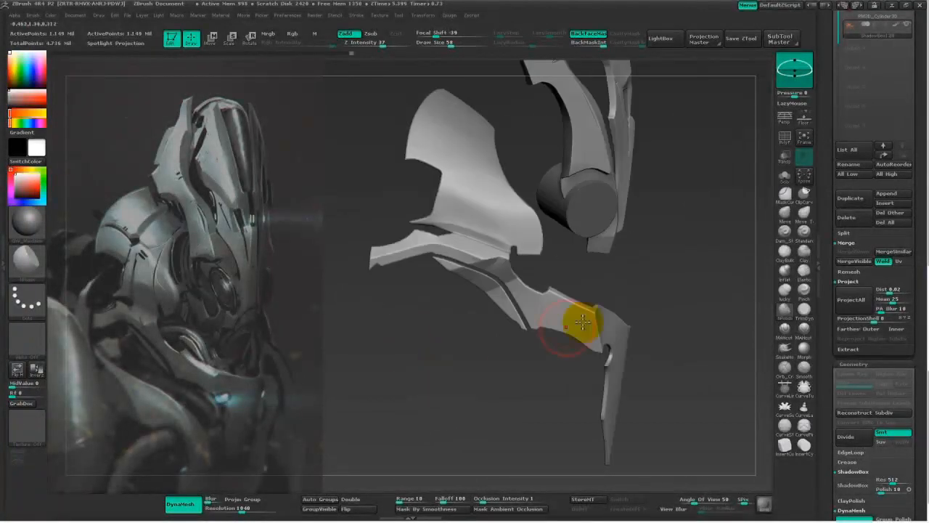
# Switch to the MAHcut brush for cutting panel lines and set its draw size to 14.
pyautogui.click(803, 327)
pyautogui.press('space')
pyautogui.moveTo(684, 267); pyautogui.dragTo(430, 472)
pyautogui.press('space')
pyautogui.press('space')
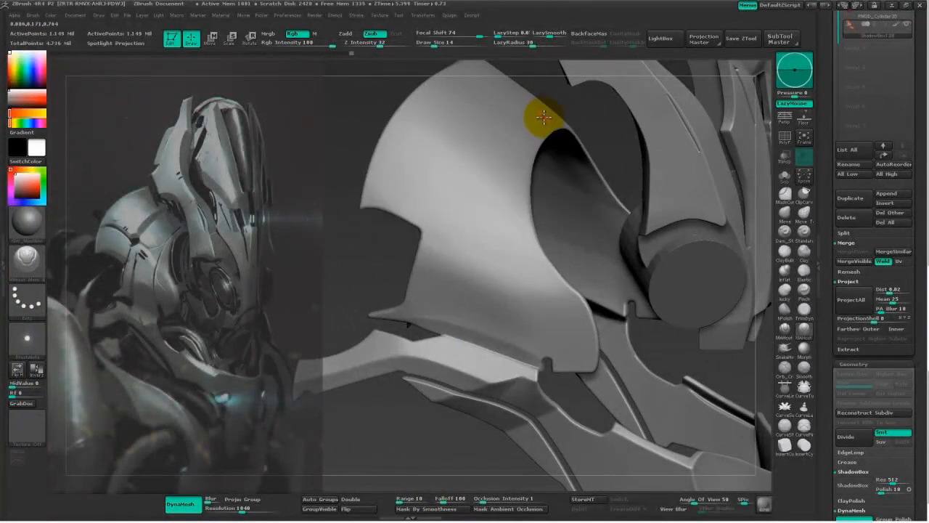
# Try to cut a curved panel line from the top of the shell's side opening down to the lower notch.
pyautogui.moveTo(542, 119); pyautogui.dragTo(506, 308)
pyautogui.hotkey('ctrl', 'z')
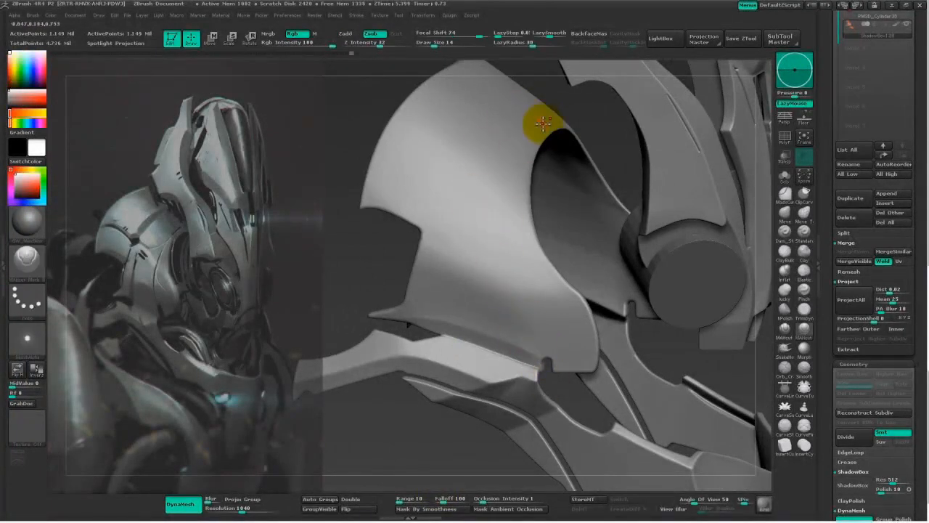
pyautogui.moveTo(546, 119)
pyautogui.mouseDown()
pyautogui.moveTo(529, 346)
pyautogui.moveTo(548, 381)
pyautogui.mouseUp()
pyautogui.hotkey('ctrl', 'z')
pyautogui.moveTo(545, 122); pyautogui.dragTo(551, 361)
pyautogui.hotkey('ctrl', 'z')
pyautogui.moveTo(539, 114); pyautogui.dragTo(548, 381)
pyautogui.hotkey('ctrl', 'z')
# Cut a curved panel line beside the shell's side opening down to the notch, and a second line branching toward the lower front edge.
pyautogui.moveTo(500, 166); pyautogui.dragTo(541, 355)
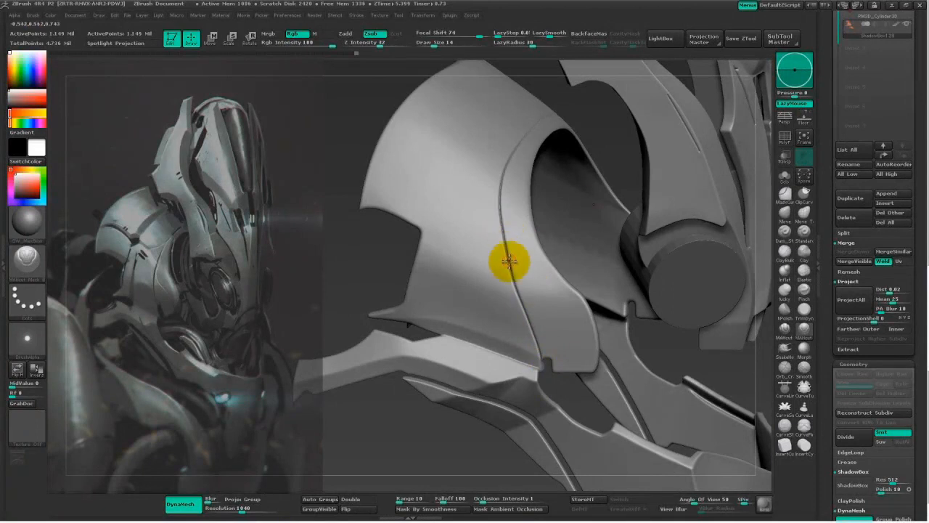
pyautogui.moveTo(506, 249); pyautogui.dragTo(564, 336)
pyautogui.hotkey('ctrl', 'z')
pyautogui.moveTo(505, 240); pyautogui.dragTo(581, 362)
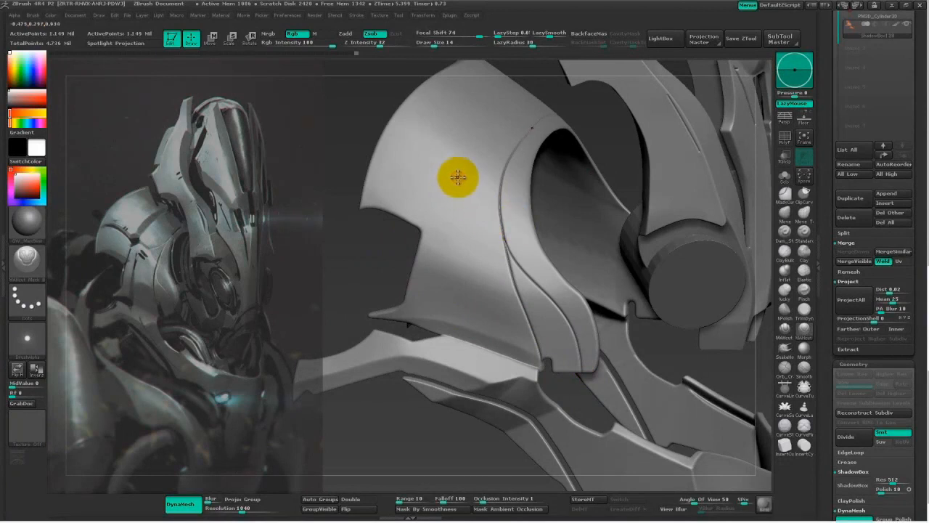
# Cut a stepped panel line from the curved line beside the opening to the shell's rear cutout.
pyautogui.moveTo(476, 186); pyautogui.dragTo(525, 133)
pyautogui.hotkey('ctrl', 'z')
pyautogui.moveTo(476, 186); pyautogui.dragTo(526, 142)
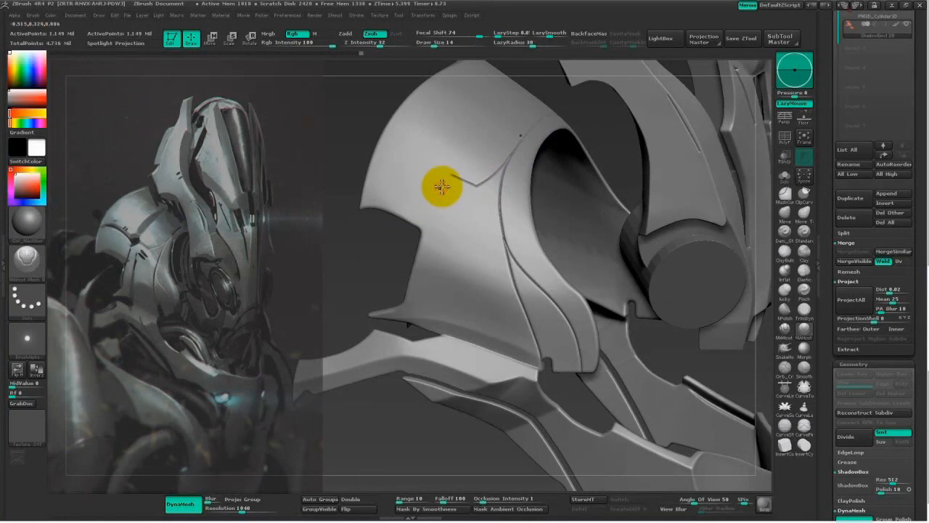
pyautogui.moveTo(451, 173); pyautogui.dragTo(416, 249)
# Insert a small subtractive cylinder beside the stepped panel line and turn on Double display for the shell.
pyautogui.moveTo(349, 276)
pyautogui.mouseDown()
pyautogui.moveTo(307, 261)
pyautogui.moveTo(338, 286)
pyautogui.moveTo(475, 201)
pyautogui.moveTo(740, 193)
pyautogui.moveTo(599, 149)
pyautogui.moveTo(575, 262)
pyautogui.moveTo(635, 357)
pyautogui.moveTo(656, 354)
pyautogui.mouseUp()
pyautogui.click(808, 446)
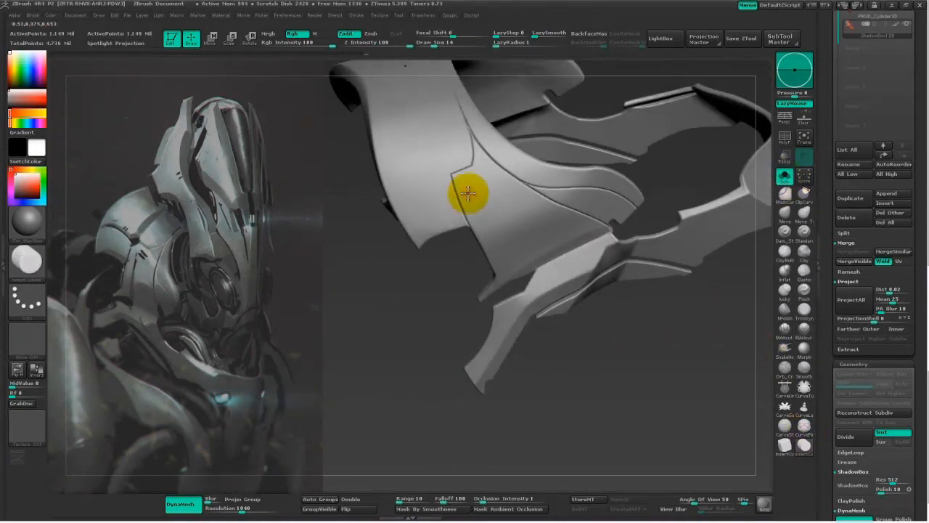
pyautogui.keyDown('alt'); pyautogui.moveTo(476, 179); pyautogui.dragTo(475, 182); pyautogui.keyUp('alt')
pyautogui.moveTo(827, 442); pyautogui.dragTo(844, 227)
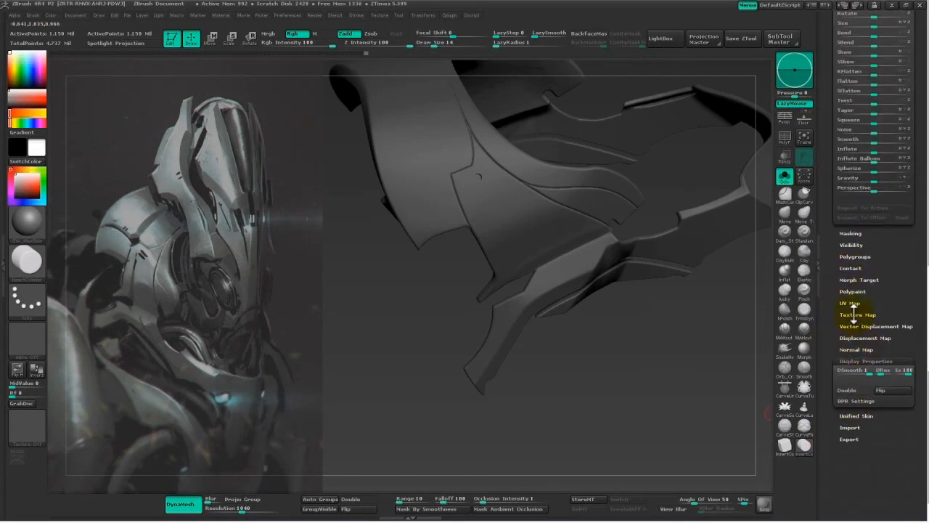
pyautogui.click(842, 391)
# Rotate and move the inserted cylinder with Transpose into a narrow oval slot shape beside the stepped panel line.
pyautogui.moveTo(658, 399); pyautogui.dragTo(592, 384)
pyautogui.press('w')
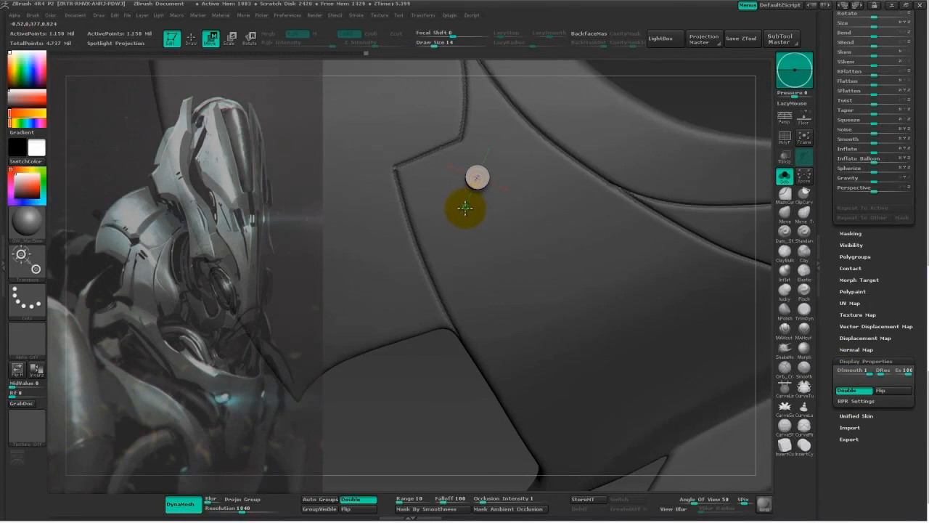
pyautogui.moveTo(453, 236); pyautogui.dragTo(406, 315)
pyautogui.press('r')
pyautogui.moveTo(476, 177)
pyautogui.mouseDown()
pyautogui.moveTo(504, 193)
pyautogui.moveTo(481, 430)
pyautogui.moveTo(347, 357)
pyautogui.mouseUp()
pyautogui.moveTo(404, 415)
pyautogui.mouseDown()
pyautogui.moveTo(425, 300)
pyautogui.moveTo(601, 228)
pyautogui.moveTo(536, 205)
pyautogui.mouseUp()
pyautogui.moveTo(477, 176); pyautogui.dragTo(567, 171)
pyautogui.moveTo(474, 176)
pyautogui.mouseDown()
pyautogui.moveTo(518, 158)
pyautogui.moveTo(483, 266)
pyautogui.moveTo(448, 287)
pyautogui.mouseUp()
pyautogui.press('w')
pyautogui.moveTo(521, 166); pyautogui.dragTo(510, 272)
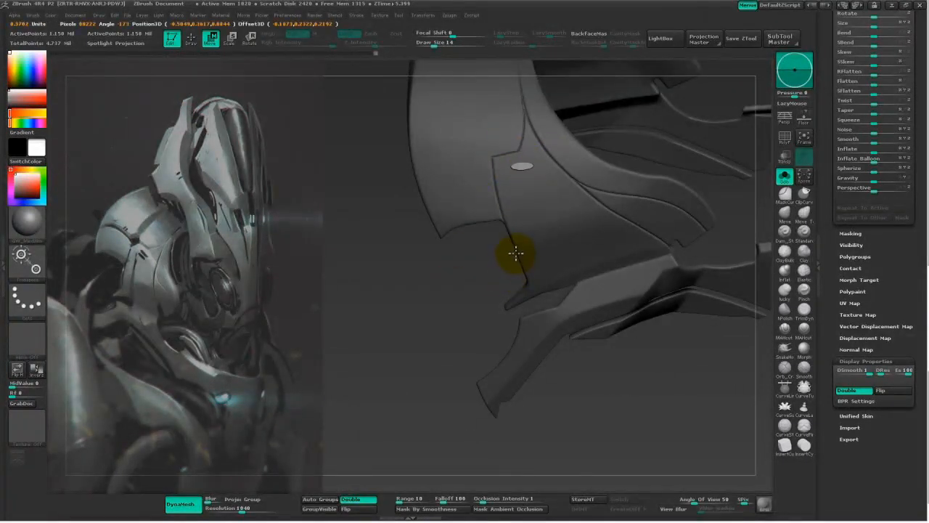
# Push the slot cylinder through the shell wall and place a duplicate directly below it with Transpose Move.
pyautogui.moveTo(463, 270); pyautogui.dragTo(462, 263)
pyautogui.moveTo(516, 217); pyautogui.dragTo(610, 187)
pyautogui.moveTo(491, 181)
pyautogui.mouseDown()
pyautogui.moveTo(583, 168)
pyautogui.moveTo(552, 173)
pyautogui.mouseUp()
pyautogui.moveTo(586, 268); pyautogui.dragTo(481, 280)
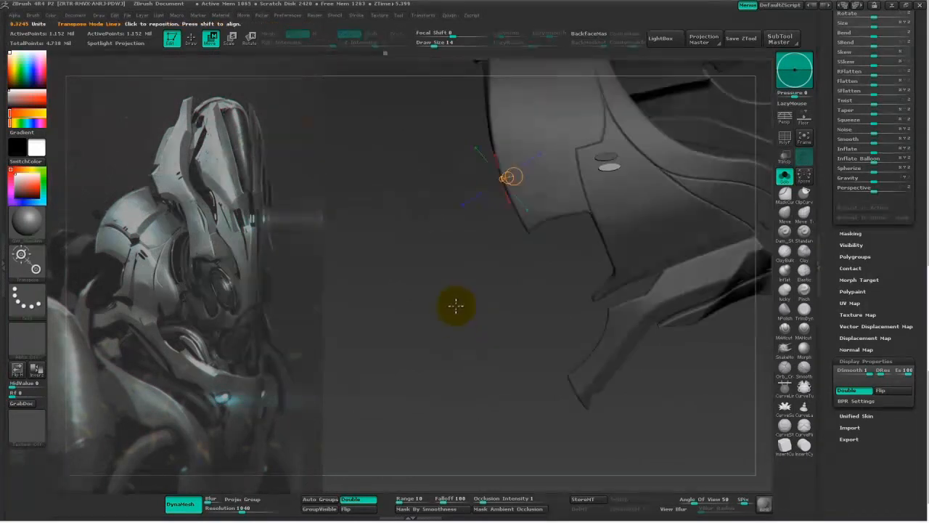
pyautogui.moveTo(610, 162); pyautogui.dragTo(568, 262)
pyautogui.moveTo(590, 212); pyautogui.dragTo(588, 214)
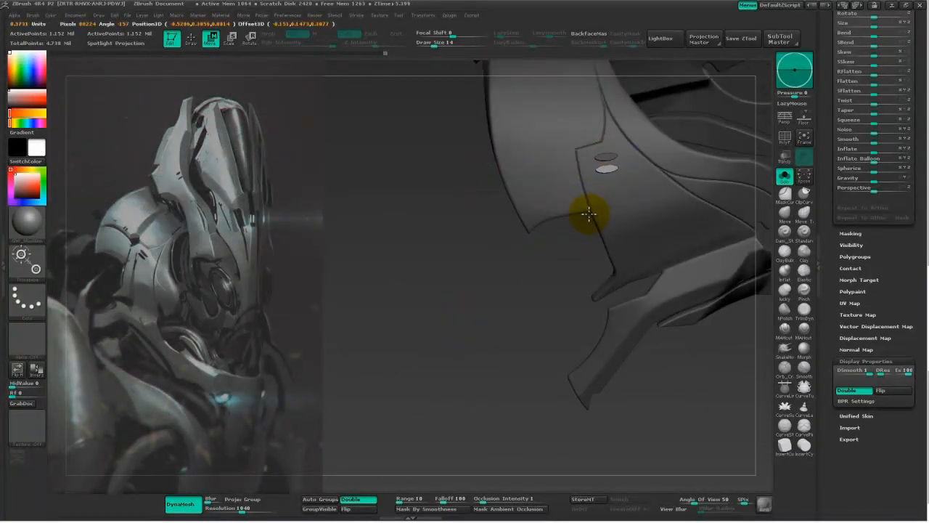
pyautogui.moveTo(476, 320)
pyautogui.mouseDown()
pyautogui.moveTo(440, 358)
pyautogui.moveTo(377, 385)
pyautogui.moveTo(363, 338)
pyautogui.moveTo(394, 353)
pyautogui.moveTo(484, 312)
pyautogui.mouseUp()
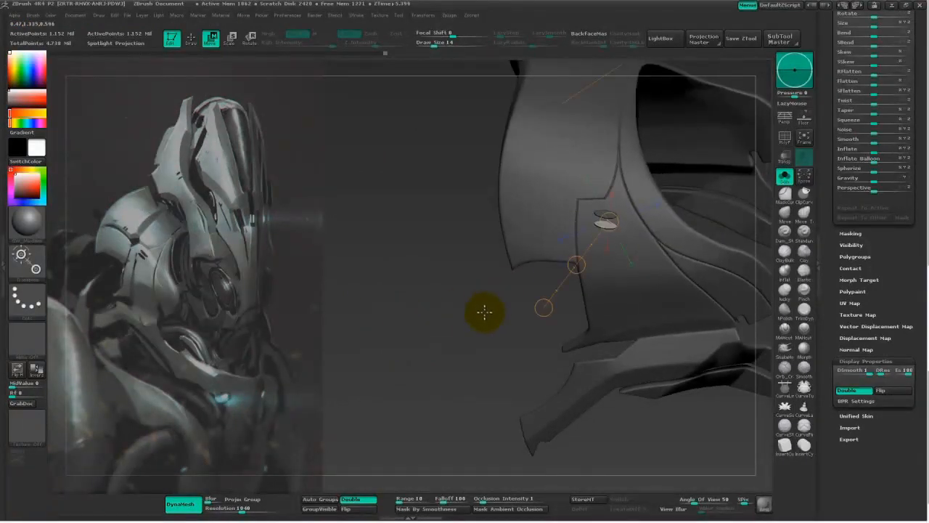
# Insert a third subtractive cylinder at the outer corner of the stepped panel line and adjust it with Transpose.
pyautogui.click(804, 442)
pyautogui.moveTo(565, 199); pyautogui.dragTo(567, 210)
pyautogui.press('w')
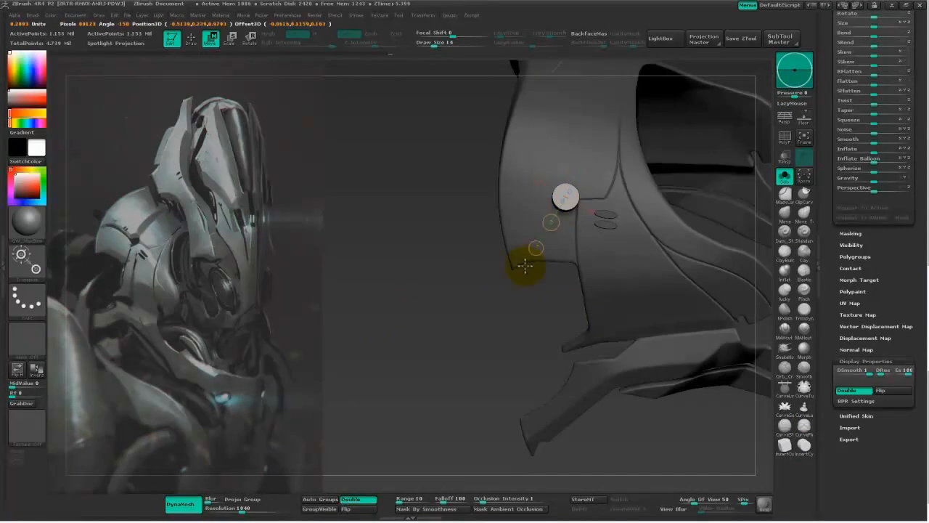
pyautogui.press('e')
pyautogui.press('w')
# Move the corner cylinder through the shell wall and align it on the stepped panel line's corner.
pyautogui.moveTo(516, 285)
pyautogui.mouseDown()
pyautogui.moveTo(492, 315)
pyautogui.moveTo(614, 174)
pyautogui.mouseUp()
pyautogui.moveTo(533, 186)
pyautogui.mouseDown()
pyautogui.moveTo(619, 149)
pyautogui.moveTo(594, 178)
pyautogui.mouseUp()
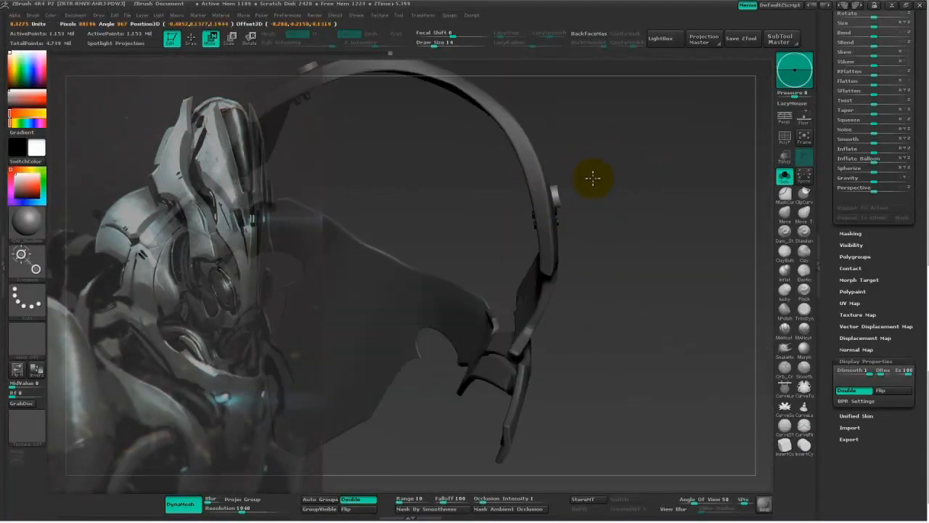
pyautogui.moveTo(648, 245); pyautogui.dragTo(624, 251)
pyautogui.moveTo(604, 189); pyautogui.dragTo(530, 320)
pyautogui.moveTo(567, 255); pyautogui.dragTo(577, 252)
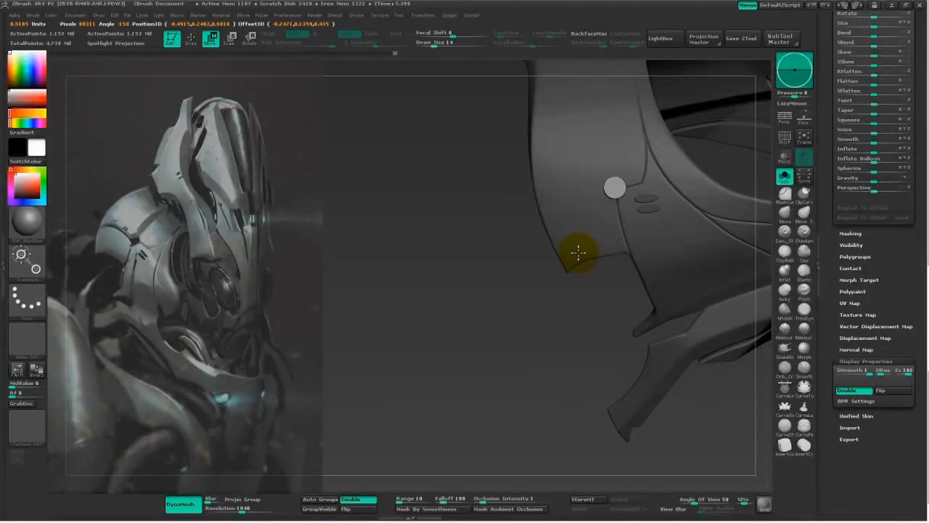
# Clip the corner cylinder diagonally with ClipCurve and update the DynaMesh to cut all the inserted cylinders out of the shell.
pyautogui.keyDown('alt'); pyautogui.moveTo(583, 347); pyautogui.dragTo(540, 364); pyautogui.keyUp('alt')
pyautogui.press('q')
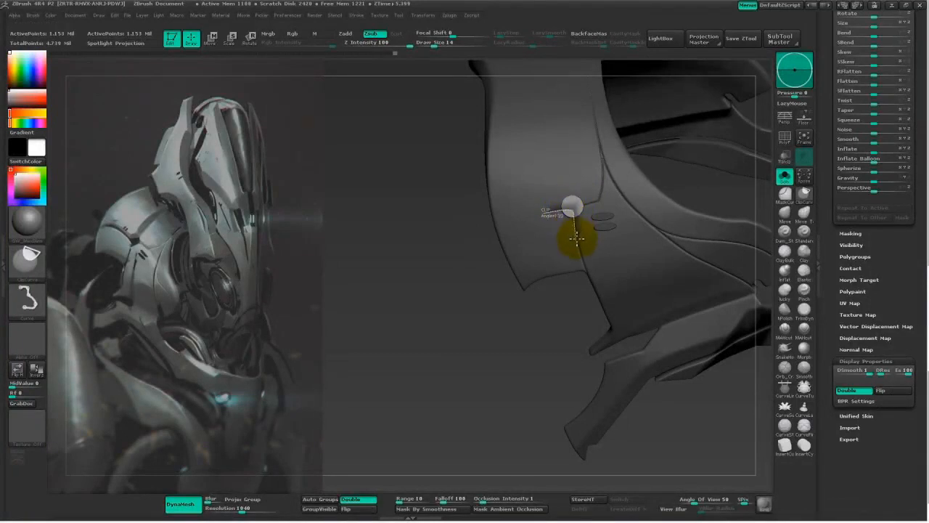
pyautogui.keyDown('ctrl'); pyautogui.keyDown('shift'); pyautogui.moveTo(515, 242); pyautogui.dragTo(587, 180); pyautogui.keyUp('shift'); pyautogui.keyUp('ctrl')
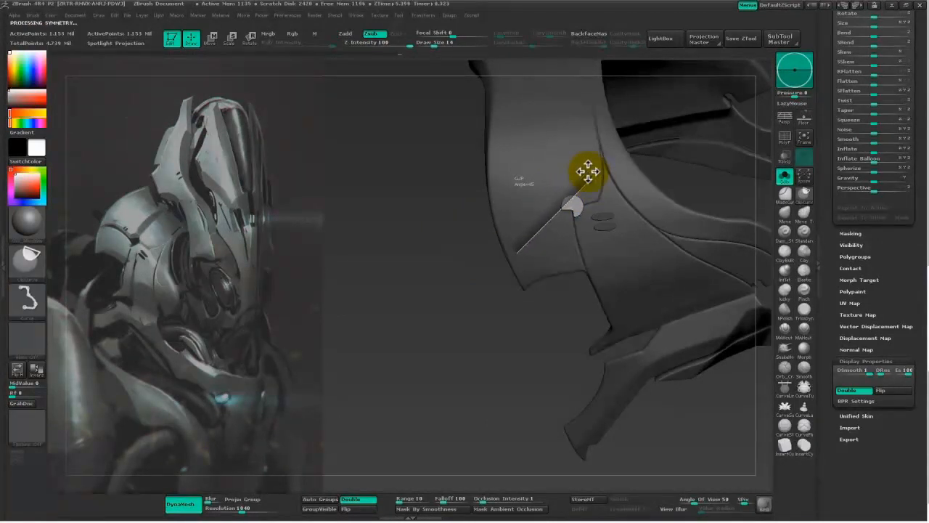
pyautogui.keyDown('ctrl'); pyautogui.keyDown('shift'); pyautogui.moveTo(587, 171); pyautogui.dragTo(587, 173); pyautogui.keyUp('shift'); pyautogui.keyUp('ctrl')
pyautogui.moveTo(552, 355); pyautogui.dragTo(415, 334)
pyautogui.moveTo(378, 373)
pyautogui.mouseDown()
pyautogui.moveTo(405, 363)
pyautogui.moveTo(358, 228)
pyautogui.moveTo(313, 325)
pyautogui.moveTo(483, 215)
pyautogui.moveTo(605, 244)
pyautogui.moveTo(486, 218)
pyautogui.moveTo(405, 290)
pyautogui.moveTo(763, 331)
pyautogui.mouseUp()
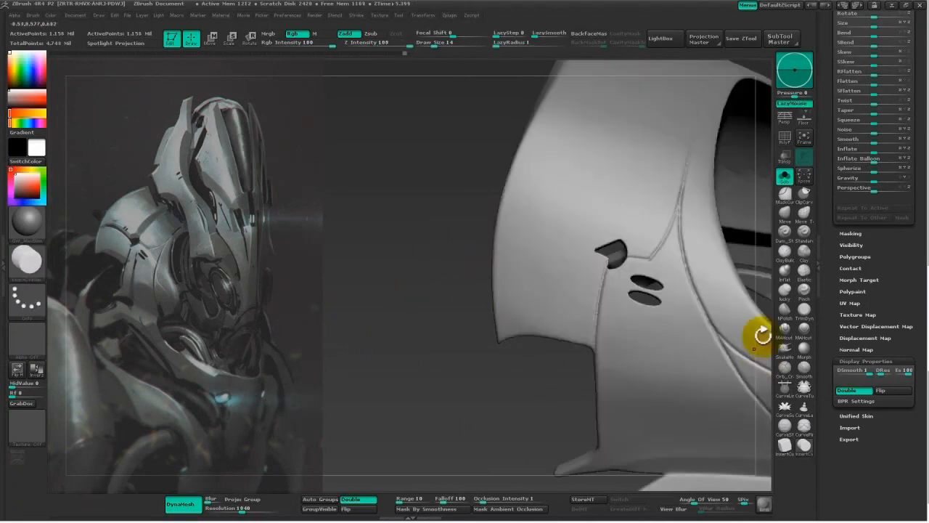
# Slice the shell with SliceCurve from the corner cutout out to the shell's back edge.
pyautogui.click(803, 386)
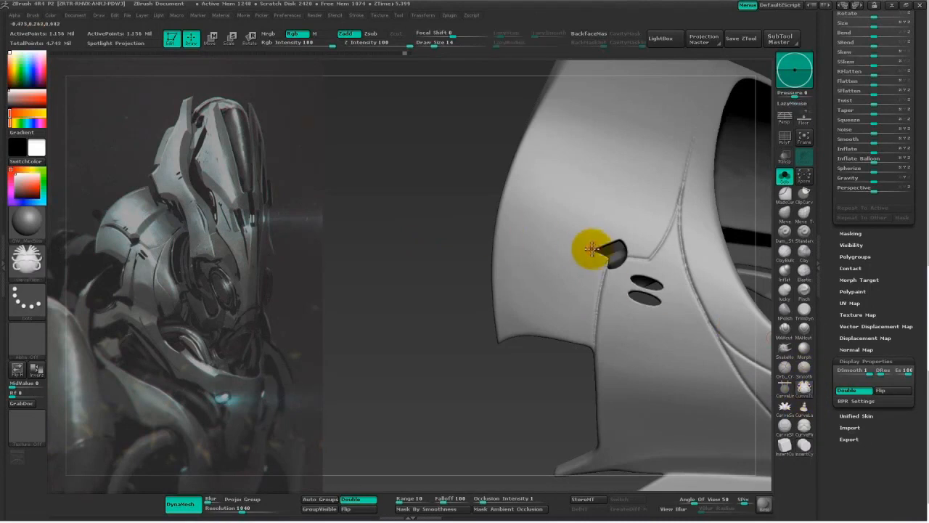
pyautogui.moveTo(567, 238); pyautogui.dragTo(457, 224)
pyautogui.moveTo(411, 306)
pyautogui.mouseDown()
pyautogui.moveTo(436, 291)
pyautogui.moveTo(413, 307)
pyautogui.moveTo(427, 310)
pyautogui.moveTo(369, 431)
pyautogui.moveTo(399, 399)
pyautogui.moveTo(696, 248)
pyautogui.moveTo(429, 362)
pyautogui.moveTo(417, 357)
pyautogui.moveTo(403, 305)
pyautogui.moveTo(450, 352)
pyautogui.moveTo(761, 363)
pyautogui.mouseUp()
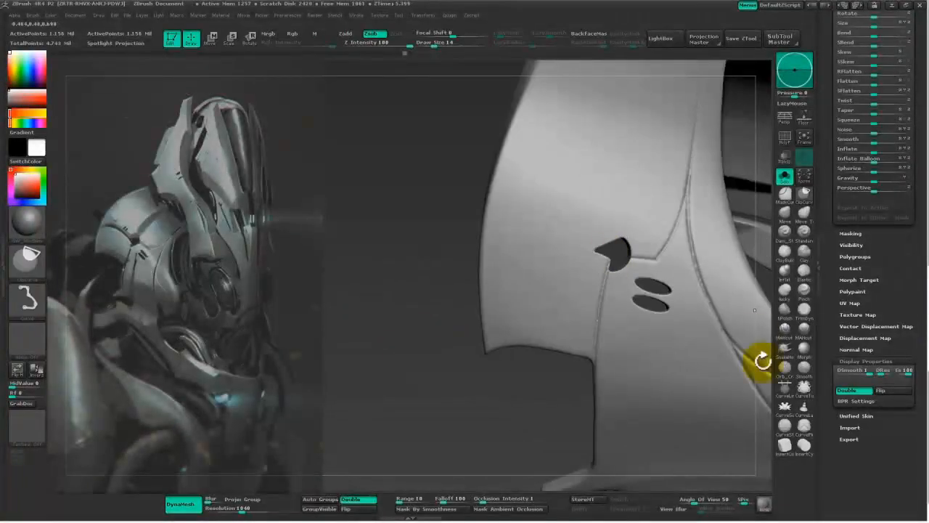
pyautogui.click(804, 194)
pyautogui.click(374, 252)
pyautogui.moveTo(608, 251); pyautogui.dragTo(413, 210)
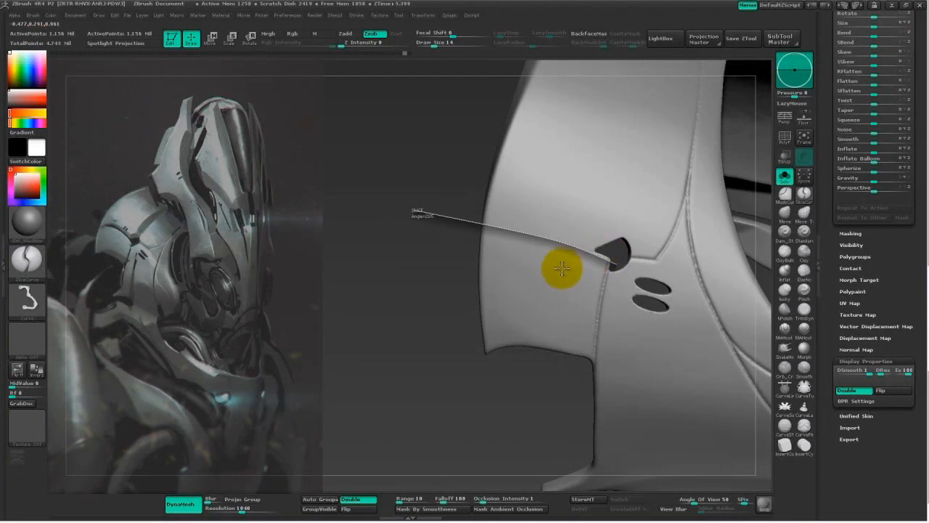
# Display the polygroups and make a second, curved slice just above the first one, from the corner cutout to the back edge.
pyautogui.click(785, 136)
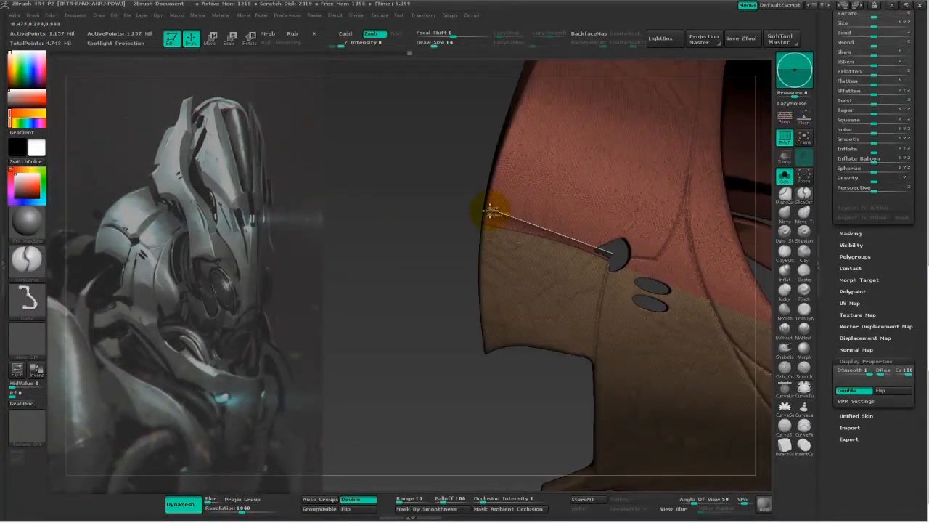
pyautogui.moveTo(529, 218); pyautogui.dragTo(450, 225)
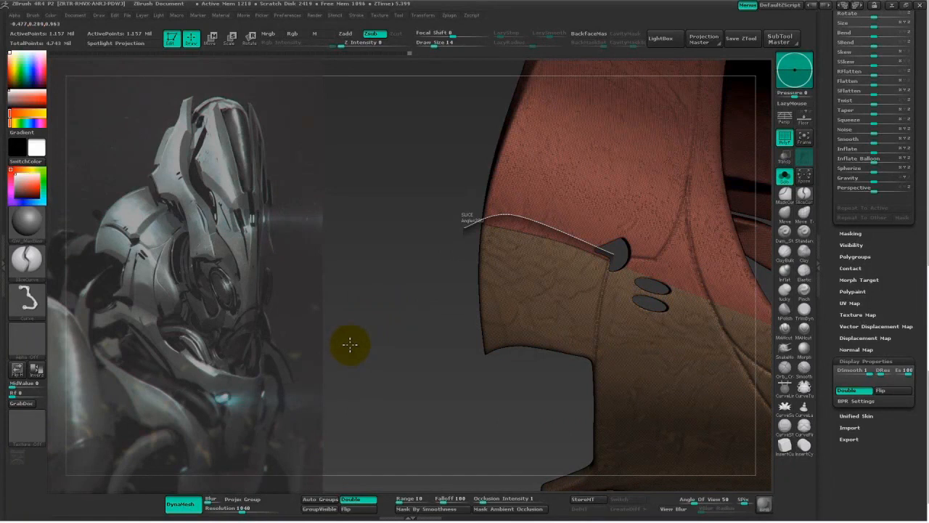
pyautogui.moveTo(342, 361); pyautogui.dragTo(344, 351)
pyautogui.moveTo(452, 255)
pyautogui.mouseDown()
pyautogui.moveTo(405, 361)
pyautogui.moveTo(415, 286)
pyautogui.mouseUp()
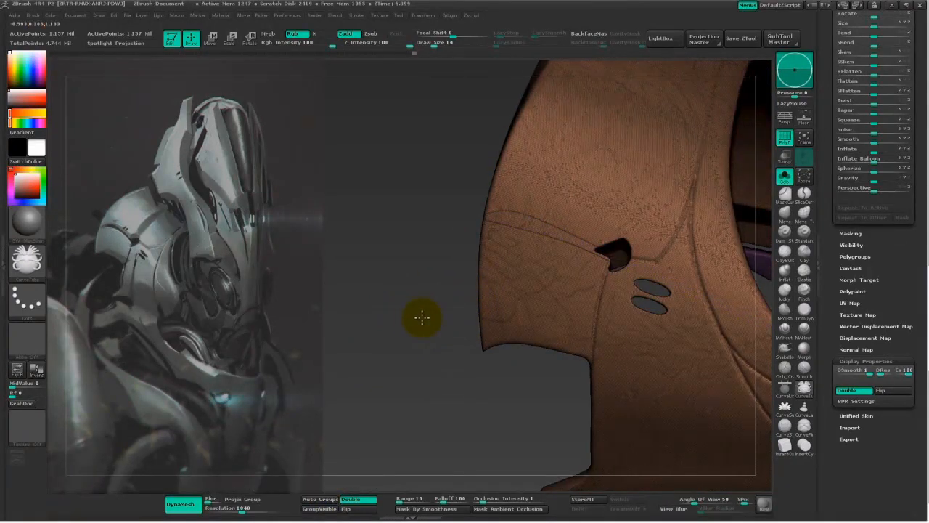
# Undo the last change, isolate the narrow strip between the two slices, and select its wanted part with SelectRect.
pyautogui.press('ctrl')
pyautogui.hotkey('ctrl', 'z')
pyautogui.keyDown('ctrl'); pyautogui.keyDown('shift'); pyautogui.click(556, 242); pyautogui.keyUp('shift'); pyautogui.keyUp('ctrl')
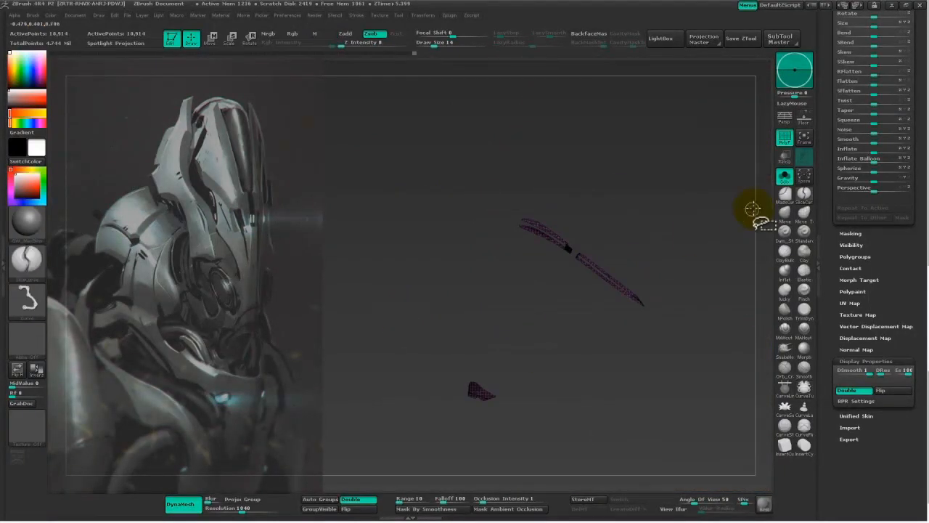
pyautogui.keyDown('ctrl'); pyautogui.keyDown('shift'); pyautogui.click(801, 195); pyautogui.keyUp('shift'); pyautogui.keyUp('ctrl')
pyautogui.keyDown('ctrl'); pyautogui.keyDown('shift'); pyautogui.click(344, 251); pyautogui.keyUp('shift'); pyautogui.keyUp('ctrl')
pyautogui.moveTo(694, 320); pyautogui.dragTo(624, 410)
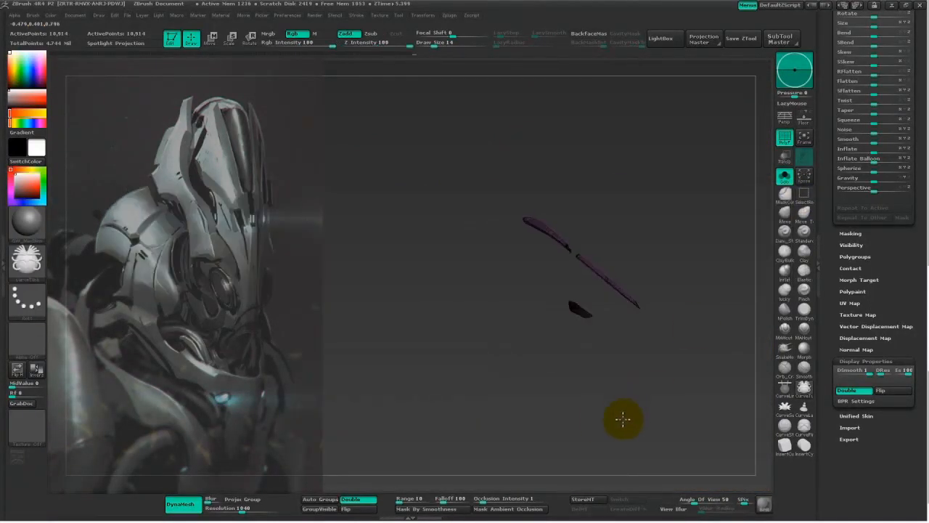
pyautogui.keyDown('ctrl'); pyautogui.keyDown('shift'); pyautogui.moveTo(688, 219); pyautogui.dragTo(423, 426); pyautogui.keyUp('shift'); pyautogui.keyUp('ctrl')
# Invert the visibility and delete the hidden strip to open a gap between the upper and lower shell plates.
pyautogui.moveTo(522, 425); pyautogui.dragTo(626, 389)
pyautogui.keyDown('ctrl'); pyautogui.keyDown('shift'); pyautogui.moveTo(731, 260); pyautogui.dragTo(690, 320); pyautogui.keyUp('shift'); pyautogui.keyUp('ctrl')
pyautogui.moveTo(705, 358); pyautogui.dragTo(663, 299)
pyautogui.moveTo(837, 262); pyautogui.dragTo(840, 347)
pyautogui.moveTo(706, 246)
pyautogui.mouseDown()
pyautogui.moveTo(665, 249)
pyautogui.moveTo(707, 269)
pyautogui.moveTo(695, 260)
pyautogui.mouseUp()
pyautogui.click(849, 351)
pyautogui.moveTo(472, 292); pyautogui.dragTo(651, 215)
pyautogui.click(784, 178)
# Mask the upper back plate with MaskCurve, following the gap to the corner cutout and turning up toward the crown.
pyautogui.moveTo(411, 276)
pyautogui.mouseDown()
pyautogui.moveTo(469, 353)
pyautogui.moveTo(370, 339)
pyautogui.moveTo(378, 336)
pyautogui.moveTo(366, 368)
pyautogui.moveTo(354, 351)
pyautogui.moveTo(386, 309)
pyautogui.moveTo(368, 372)
pyautogui.moveTo(375, 239)
pyautogui.moveTo(375, 298)
pyautogui.moveTo(388, 309)
pyautogui.moveTo(440, 305)
pyautogui.moveTo(415, 313)
pyautogui.moveTo(423, 327)
pyautogui.moveTo(515, 305)
pyautogui.moveTo(544, 310)
pyautogui.moveTo(454, 236)
pyautogui.mouseUp()
pyautogui.press('space')
pyautogui.keyDown('ctrl'); pyautogui.click(419, 203); pyautogui.keyUp('ctrl')
pyautogui.moveTo(396, 246)
pyautogui.mouseDown()
pyautogui.moveTo(446, 256)
pyautogui.moveTo(427, 252)
pyautogui.moveTo(436, 248)
pyautogui.mouseUp()
pyautogui.keyDown('ctrl'); pyautogui.keyDown('shift'); pyautogui.moveTo(485, 331); pyautogui.dragTo(478, 247); pyautogui.keyUp('shift'); pyautogui.keyUp('ctrl')
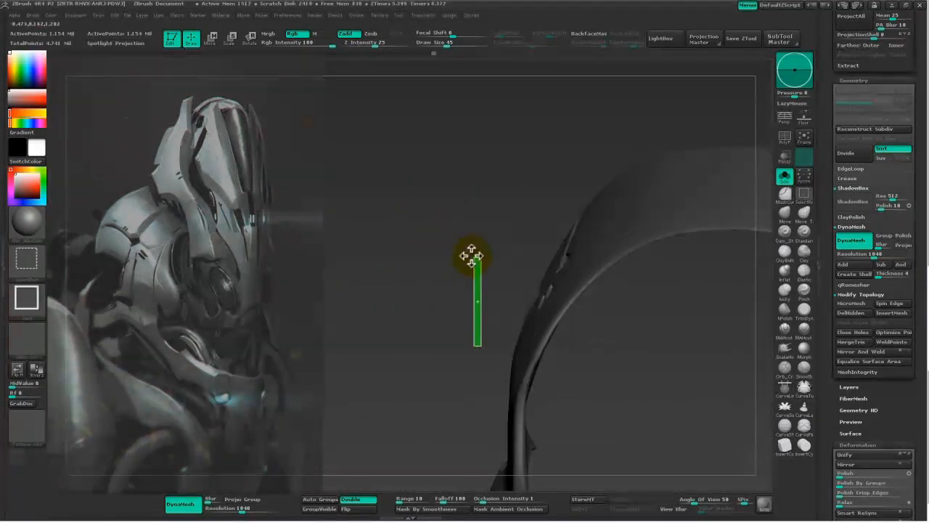
pyautogui.click(793, 187)
pyautogui.click(280, 249)
pyautogui.moveTo(516, 344)
pyautogui.mouseDown()
pyautogui.moveTo(525, 267)
pyautogui.moveTo(380, 326)
pyautogui.moveTo(353, 326)
pyautogui.moveTo(425, 304)
pyautogui.mouseUp()
pyautogui.moveTo(518, 325)
pyautogui.keyDown('ctrl'); pyautogui.keyDown('shift'); pyautogui.mouseDown()
pyautogui.moveTo(527, 274)
pyautogui.moveTo(538, 281)
pyautogui.mouseUp(); pyautogui.keyUp('shift'); pyautogui.keyUp('ctrl')
pyautogui.moveTo(450, 307)
pyautogui.mouseDown()
pyautogui.moveTo(425, 322)
pyautogui.moveTo(415, 259)
pyautogui.moveTo(409, 299)
pyautogui.moveTo(443, 295)
pyautogui.moveTo(413, 284)
pyautogui.moveTo(529, 302)
pyautogui.moveTo(436, 254)
pyautogui.moveTo(388, 295)
pyautogui.moveTo(370, 239)
pyautogui.moveTo(498, 268)
pyautogui.mouseUp()
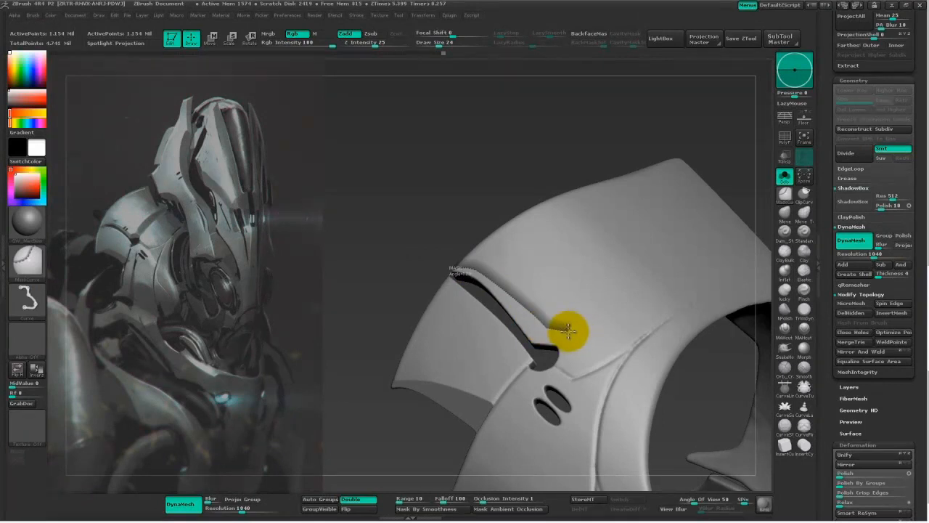
pyautogui.keyDown('ctrl'); pyautogui.keyDown('shift'); pyautogui.moveTo(567, 331); pyautogui.dragTo(761, 214); pyautogui.keyUp('shift'); pyautogui.keyUp('ctrl')
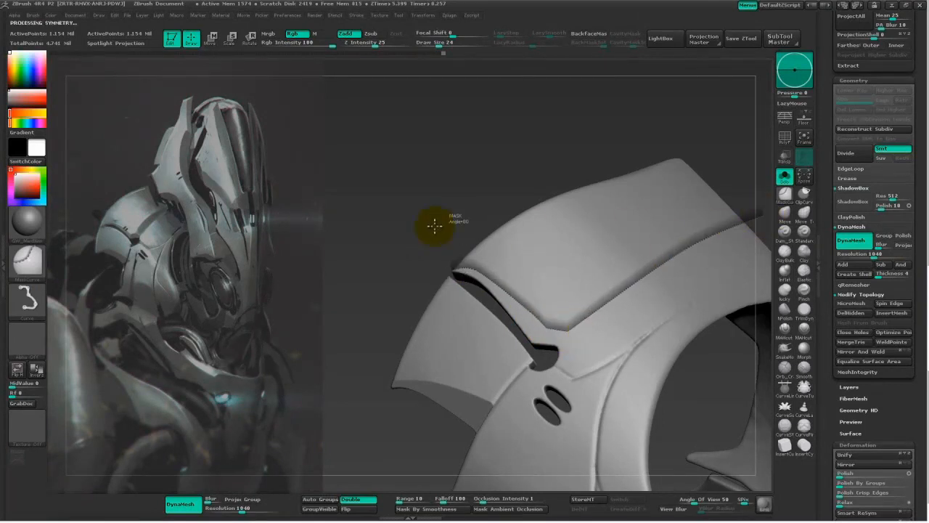
# Draw further MaskCurve lines beside the gap and along the plate's front side to refine the plate mask.
pyautogui.moveTo(402, 246); pyautogui.dragTo(408, 264)
pyautogui.keyDown('ctrl'); pyautogui.keyDown('shift'); pyautogui.moveTo(472, 374); pyautogui.dragTo(716, 222); pyautogui.keyUp('shift'); pyautogui.keyUp('ctrl')
pyautogui.moveTo(357, 257); pyautogui.dragTo(392, 272)
pyautogui.keyDown('ctrl'); pyautogui.moveTo(434, 382); pyautogui.dragTo(341, 276); pyautogui.keyUp('ctrl')
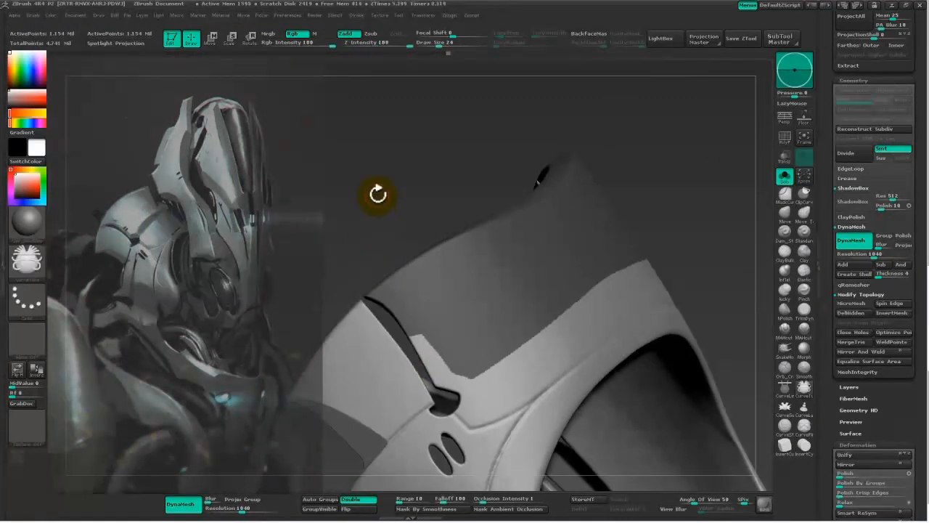
# Reshape the mask's front boundary into a smooth curve running from the crown down to the corner cutout.
pyautogui.moveTo(369, 218)
pyautogui.mouseDown()
pyautogui.moveTo(603, 196)
pyautogui.moveTo(721, 197)
pyautogui.moveTo(730, 171)
pyautogui.mouseUp()
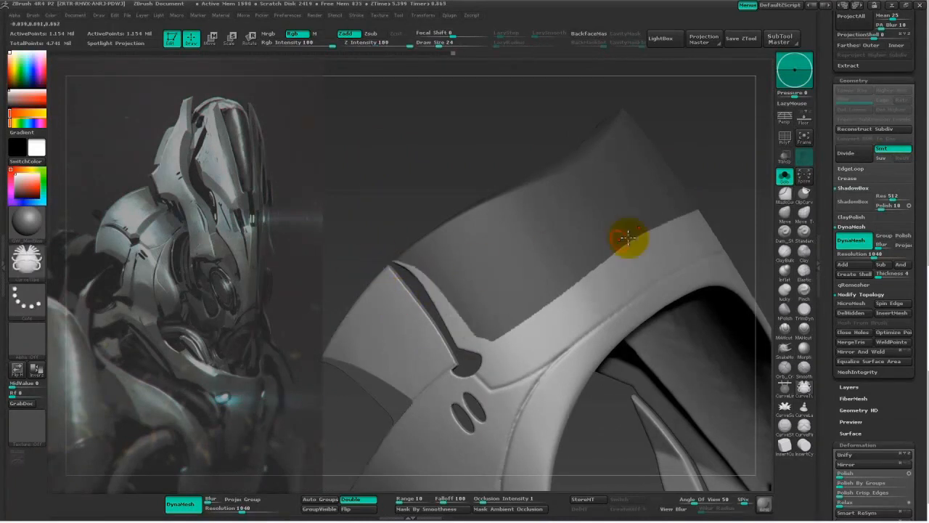
pyautogui.moveTo(679, 148)
pyautogui.mouseDown()
pyautogui.moveTo(663, 176)
pyautogui.moveTo(435, 357)
pyautogui.mouseUp()
pyautogui.press('ctrl')
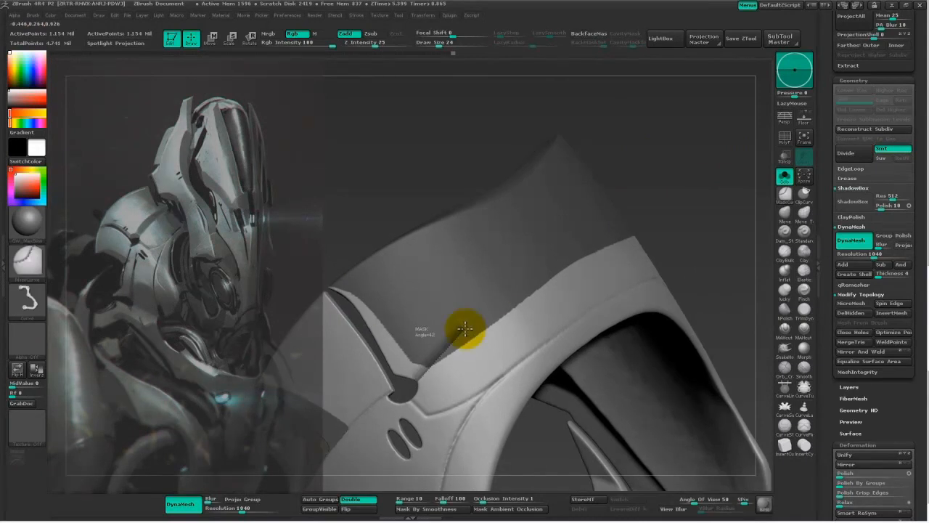
pyautogui.moveTo(594, 213)
pyautogui.keyDown('ctrl'); pyautogui.mouseDown()
pyautogui.moveTo(429, 344)
pyautogui.moveTo(513, 279)
pyautogui.moveTo(435, 342)
pyautogui.moveTo(410, 385)
pyautogui.moveTo(388, 391)
pyautogui.mouseUp(); pyautogui.keyUp('ctrl')
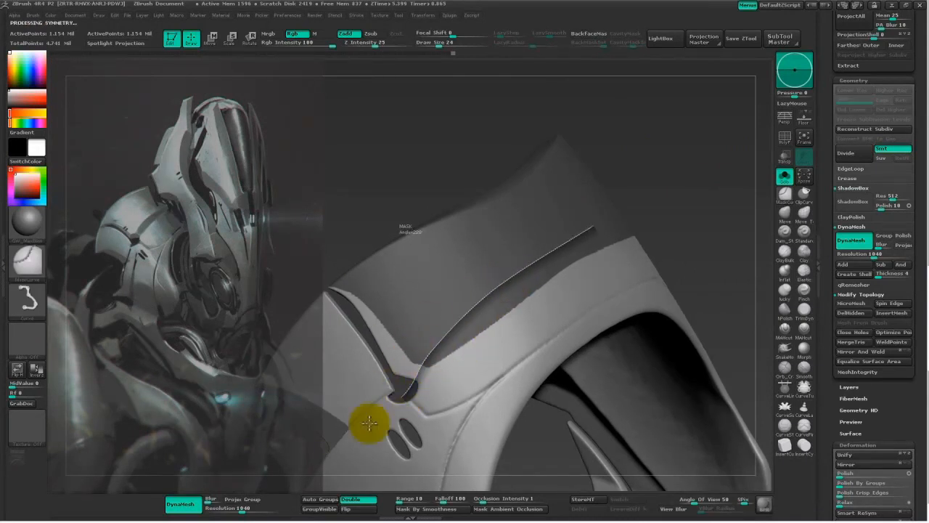
# Clean up the mask along the shell's underside and inner rim with MaskPen, using backface masking.
pyautogui.moveTo(614, 243)
pyautogui.mouseDown()
pyautogui.moveTo(693, 208)
pyautogui.moveTo(639, 244)
pyautogui.moveTo(578, 226)
pyautogui.moveTo(545, 284)
pyautogui.moveTo(789, 198)
pyautogui.mouseUp()
pyautogui.moveTo(273, 251); pyautogui.dragTo(603, 113)
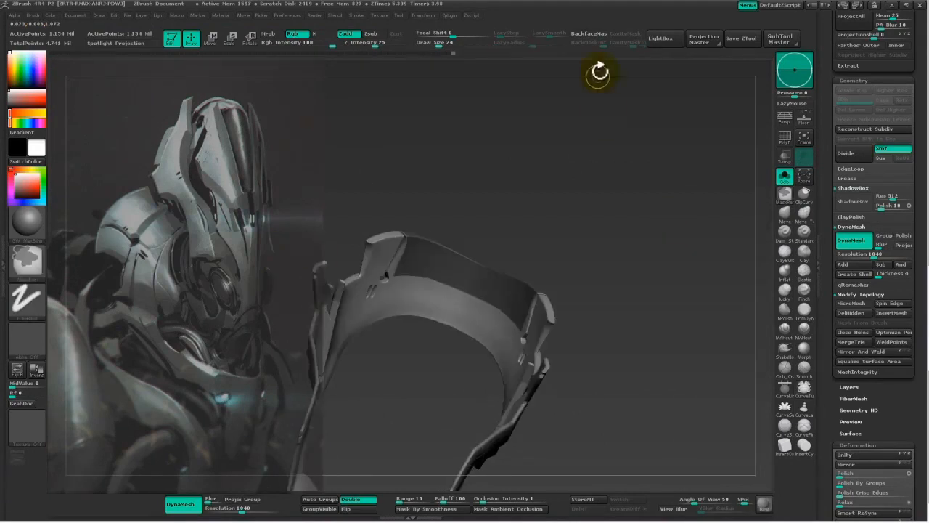
pyautogui.press('space')
pyautogui.moveTo(468, 316)
pyautogui.keyDown('ctrl'); pyautogui.keyDown('alt'); pyautogui.mouseDown()
pyautogui.moveTo(469, 288)
pyautogui.moveTo(409, 251)
pyautogui.moveTo(519, 305)
pyautogui.moveTo(534, 328)
pyautogui.mouseUp(); pyautogui.keyUp('alt'); pyautogui.keyUp('ctrl')
pyautogui.moveTo(563, 353)
pyautogui.mouseDown()
pyautogui.moveTo(595, 349)
pyautogui.moveTo(629, 411)
pyautogui.moveTo(634, 469)
pyautogui.moveTo(659, 390)
pyautogui.moveTo(445, 406)
pyautogui.mouseUp()
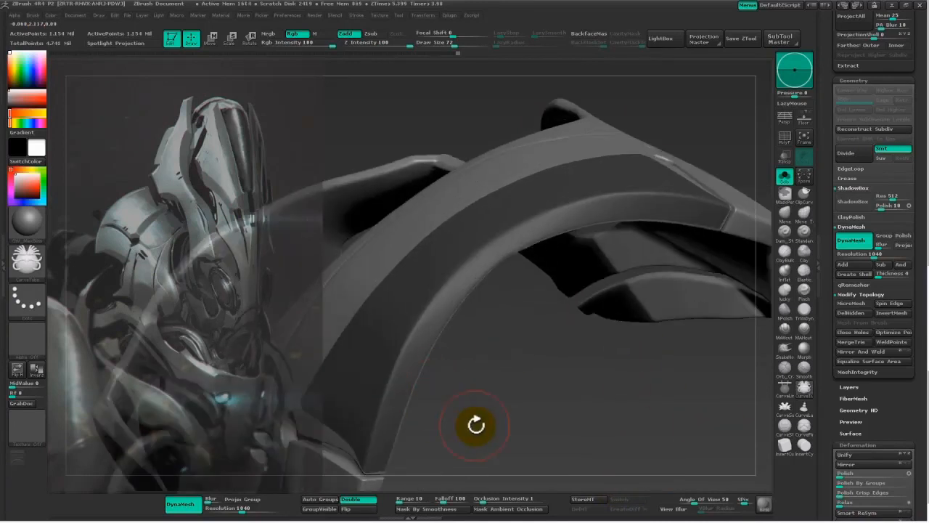
pyautogui.keyDown('alt'); pyautogui.moveTo(476, 445); pyautogui.dragTo(493, 327); pyautogui.keyUp('alt')
pyautogui.press('space')
pyautogui.moveTo(508, 196)
pyautogui.keyDown('ctrl'); pyautogui.keyDown('alt'); pyautogui.mouseDown()
pyautogui.moveTo(540, 175)
pyautogui.moveTo(495, 211)
pyautogui.moveTo(422, 388)
pyautogui.mouseUp(); pyautogui.keyUp('alt'); pyautogui.keyUp('ctrl')
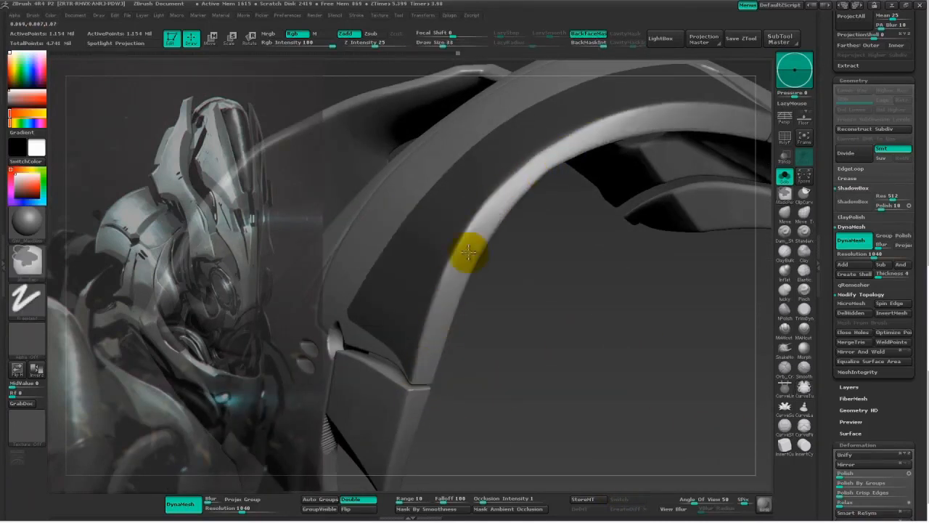
pyautogui.moveTo(545, 275); pyautogui.dragTo(483, 222)
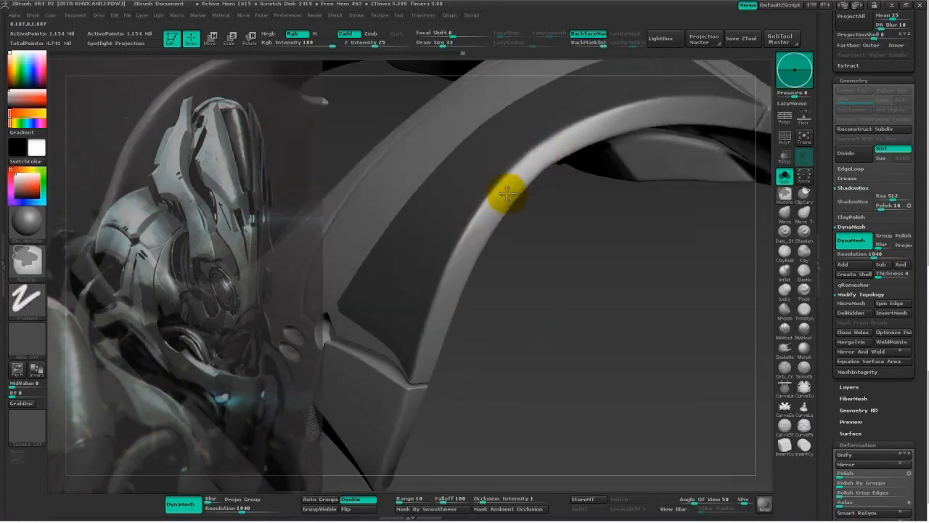
pyautogui.moveTo(585, 131); pyautogui.dragTo(686, 359)
# Try to raise the unmasked upper back plate with the Inflate deformation.
pyautogui.scroll(-5, 842, 457)
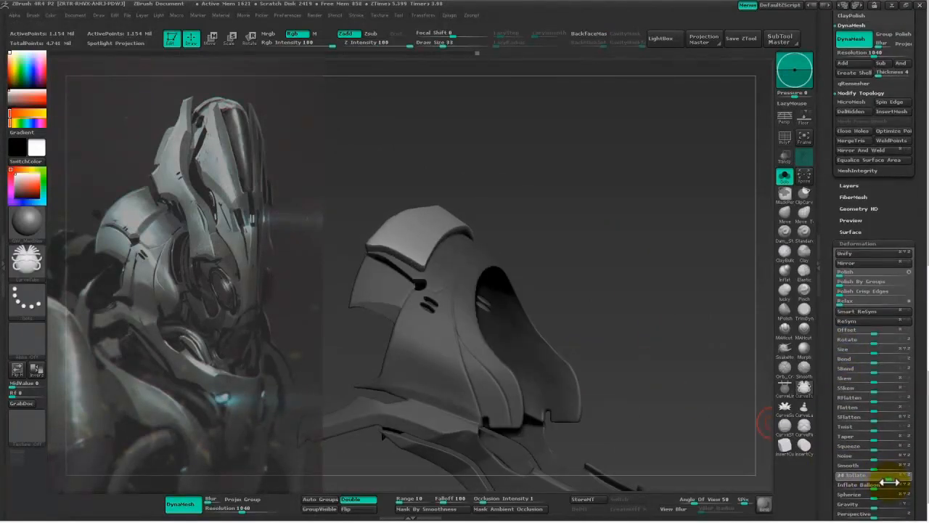
pyautogui.moveTo(643, 279)
pyautogui.mouseDown()
pyautogui.moveTo(622, 203)
pyautogui.moveTo(684, 213)
pyautogui.moveTo(657, 237)
pyautogui.mouseUp()
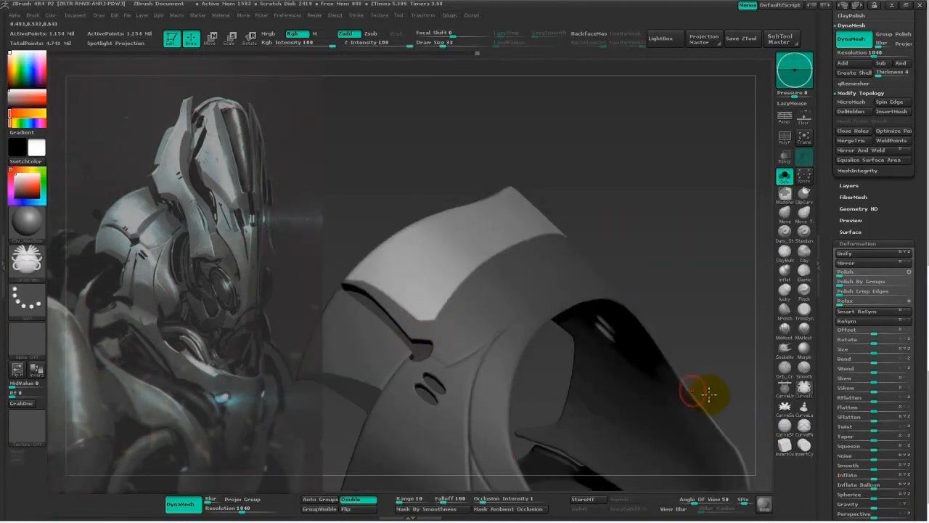
pyautogui.moveTo(876, 477); pyautogui.dragTo(886, 475)
pyautogui.moveTo(683, 222); pyautogui.dragTo(635, 245)
# Try scaling and moving the raised plate with Transpose, and undo the plate deformations.
pyautogui.press('e')
pyautogui.moveTo(502, 194); pyautogui.dragTo(340, 196)
pyautogui.moveTo(659, 175); pyautogui.dragTo(714, 149)
pyautogui.moveTo(604, 261); pyautogui.dragTo(604, 263)
pyautogui.press('w')
pyautogui.moveTo(605, 263); pyautogui.dragTo(588, 253)
pyautogui.moveTo(534, 226); pyautogui.dragTo(551, 231)
pyautogui.moveTo(638, 207)
pyautogui.mouseDown()
pyautogui.moveTo(680, 196)
pyautogui.moveTo(674, 222)
pyautogui.moveTo(678, 193)
pyautogui.moveTo(672, 211)
pyautogui.moveTo(678, 201)
pyautogui.moveTo(605, 170)
pyautogui.moveTo(719, 233)
pyautogui.moveTo(690, 199)
pyautogui.moveTo(701, 194)
pyautogui.mouseUp()
pyautogui.press('q')
pyautogui.hotkey('ctrl', 'z')
pyautogui.hotkey('ctrl', 'z')
pyautogui.hotkey('ctrl', 'z')
pyautogui.hotkey('ctrl', 'z')
pyautogui.hotkey('ctrl', 'z')
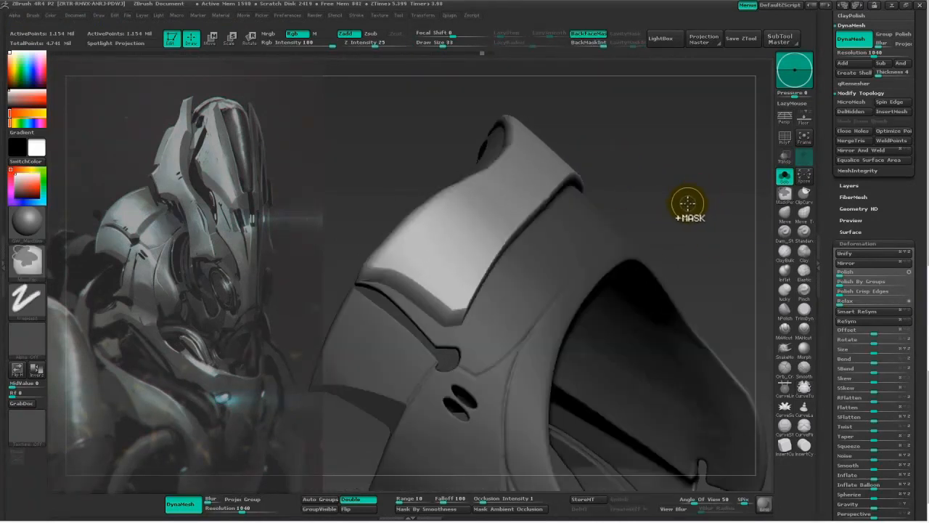
# Erase the mask between the upper plate and the gap with MaskPen, down to the corner cutout.
pyautogui.press('ctrl')
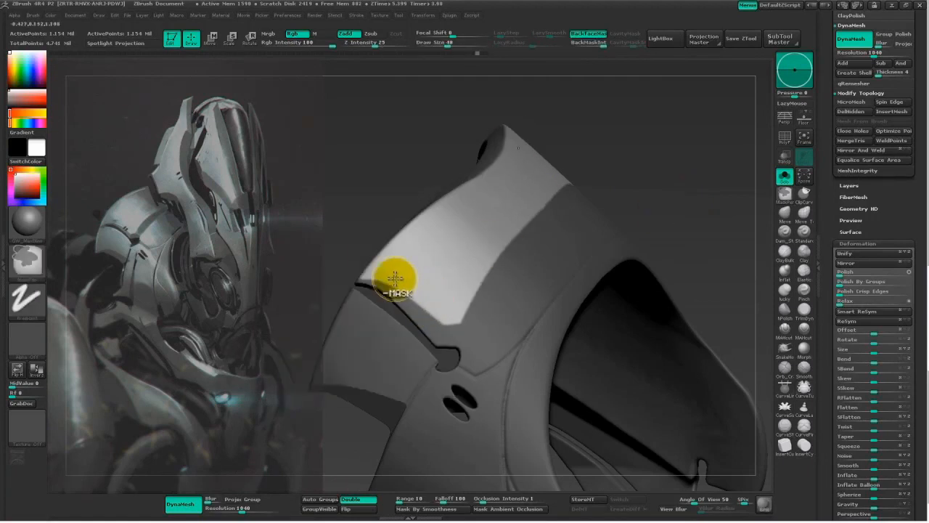
pyautogui.press('space')
pyautogui.press('ctrl')
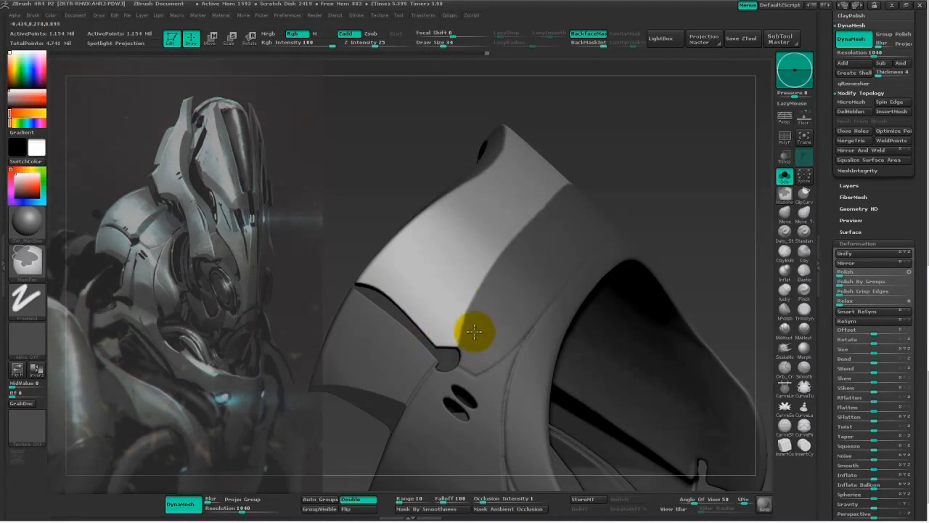
pyautogui.moveTo(653, 174)
pyautogui.mouseDown()
pyautogui.moveTo(670, 155)
pyautogui.moveTo(571, 216)
pyautogui.moveTo(443, 355)
pyautogui.mouseUp()
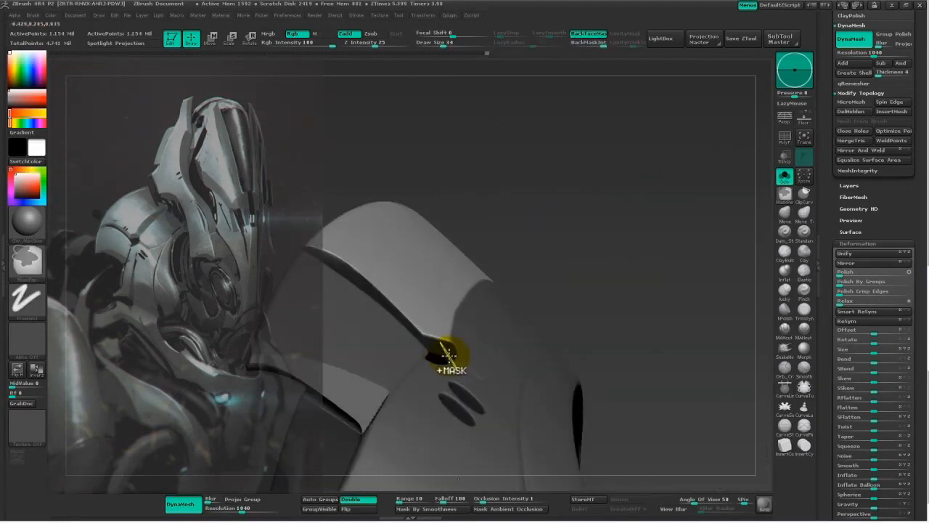
pyautogui.moveTo(503, 199); pyautogui.dragTo(543, 289)
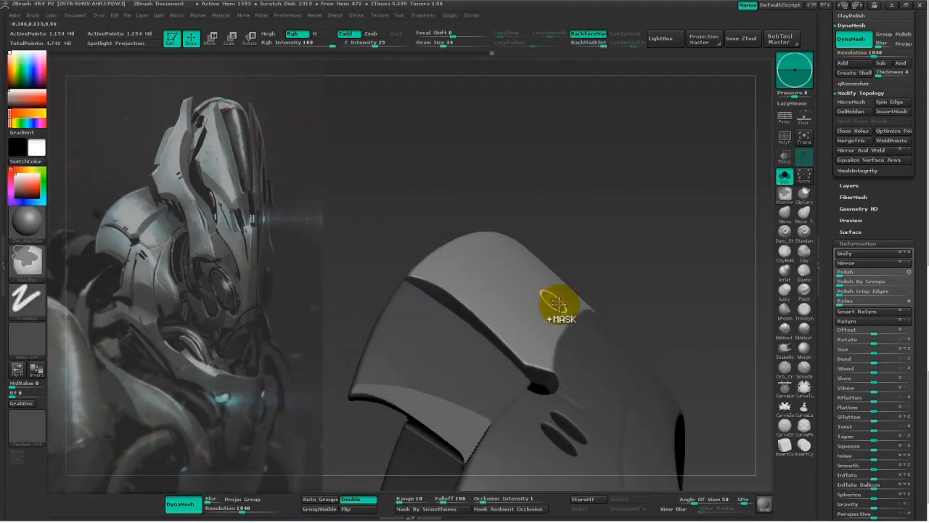
# Try inflating the plate with its enlarged unmasked area, and undo the inflation.
pyautogui.moveTo(663, 249)
pyautogui.mouseDown()
pyautogui.moveTo(705, 249)
pyautogui.moveTo(633, 187)
pyautogui.moveTo(796, 430)
pyautogui.mouseUp()
pyautogui.scroll(-3, 840, 407)
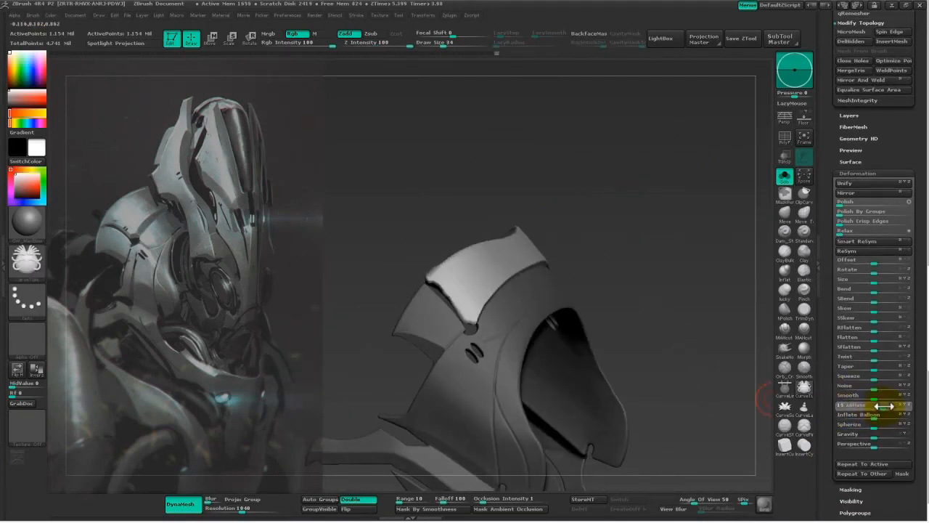
pyautogui.hotkey('ctrl', 'z')
# Refine the mask along the plate's gap edge and back contour with MaskCurve, and adjust the mask's edge softness.
pyautogui.keyDown('alt'); pyautogui.moveTo(670, 249); pyautogui.dragTo(739, 316); pyautogui.keyUp('alt')
pyautogui.moveTo(723, 153); pyautogui.dragTo(732, 124)
pyautogui.hotkey('ctrl', 'b')
pyautogui.keyDown('ctrl'); pyautogui.click(162, 255); pyautogui.keyUp('ctrl')
pyautogui.keyDown('ctrl'); pyautogui.moveTo(439, 365); pyautogui.dragTo(373, 277); pyautogui.keyUp('ctrl')
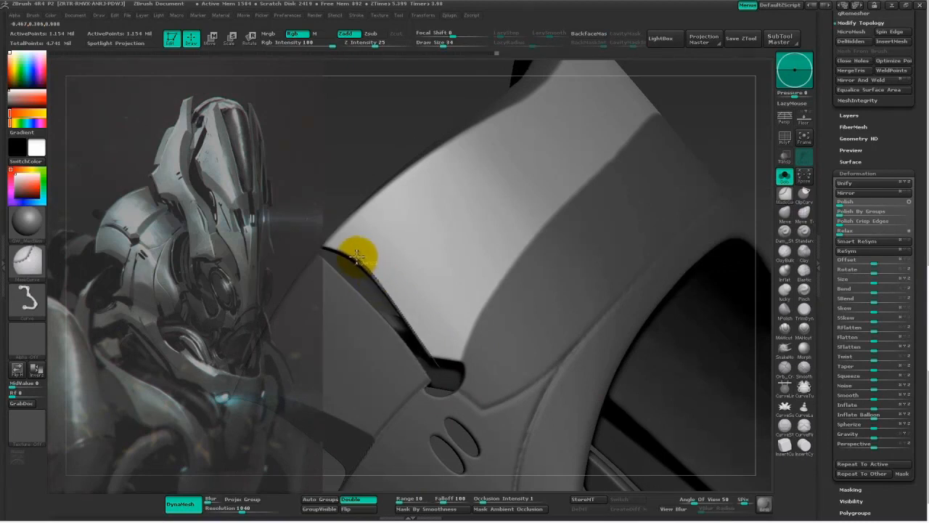
pyautogui.keyDown('ctrl'); pyautogui.moveTo(521, 369); pyautogui.dragTo(390, 349); pyautogui.keyUp('ctrl')
pyautogui.moveTo(695, 149)
pyautogui.mouseDown()
pyautogui.moveTo(723, 137)
pyautogui.moveTo(701, 136)
pyautogui.mouseUp()
pyautogui.keyDown('ctrl'); pyautogui.moveTo(306, 272); pyautogui.dragTo(405, 172); pyautogui.keyUp('ctrl')
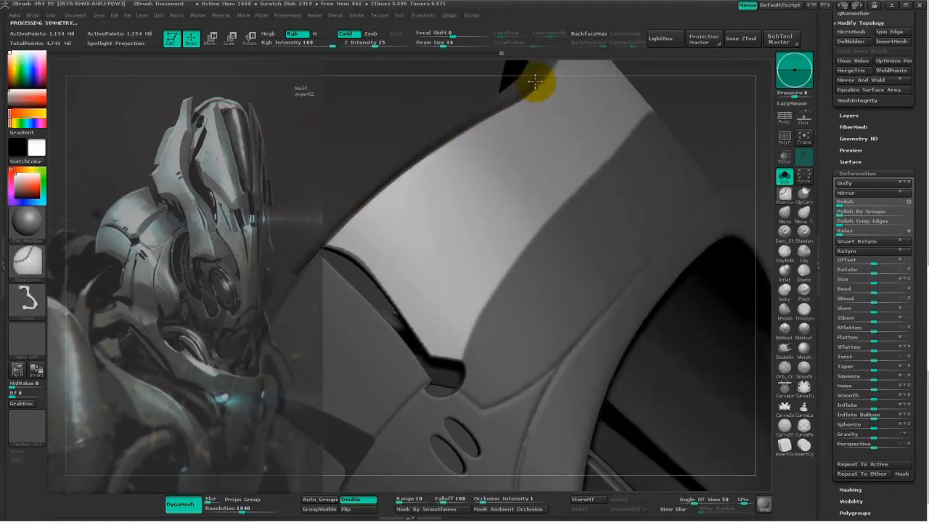
pyautogui.keyDown('ctrl'); pyautogui.click(577, 298); pyautogui.keyUp('ctrl')
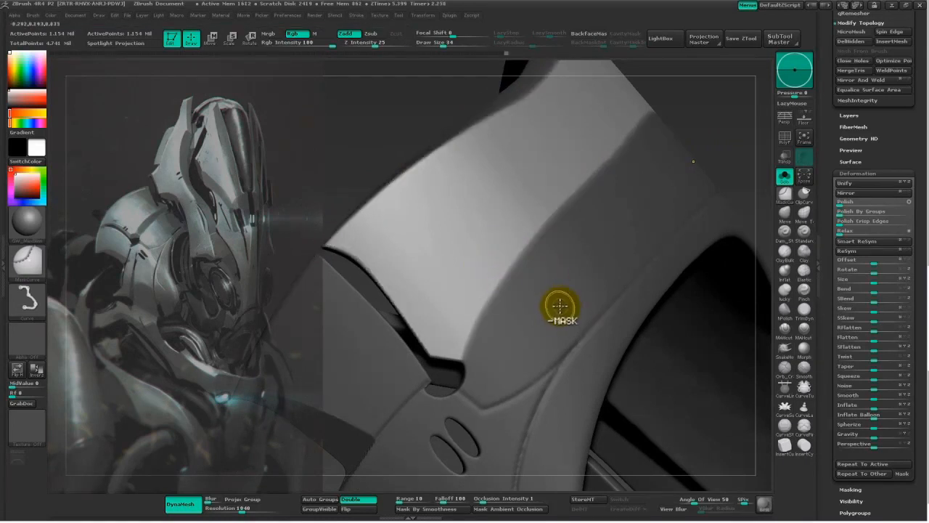
# Inflate the unmasked upper plate and adjust its size and position with Transpose Scale and Move.
pyautogui.moveTo(706, 147)
pyautogui.keyDown('alt'); pyautogui.mouseDown()
pyautogui.moveTo(645, 137)
pyautogui.moveTo(664, 210)
pyautogui.mouseUp(); pyautogui.keyUp('alt')
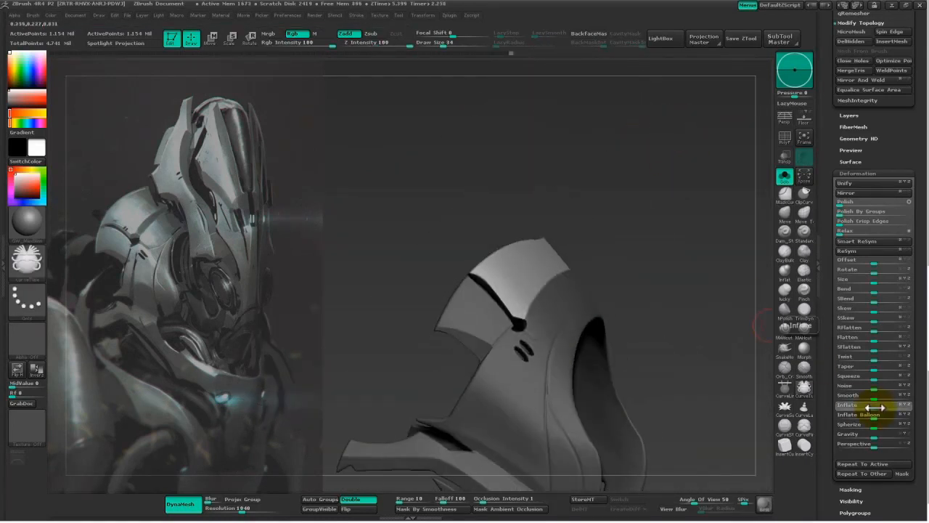
pyautogui.moveTo(707, 298)
pyautogui.mouseDown()
pyautogui.moveTo(697, 245)
pyautogui.moveTo(696, 288)
pyautogui.mouseUp()
pyautogui.press('e')
pyautogui.moveTo(603, 246)
pyautogui.mouseDown()
pyautogui.moveTo(444, 192)
pyautogui.moveTo(452, 191)
pyautogui.mouseUp()
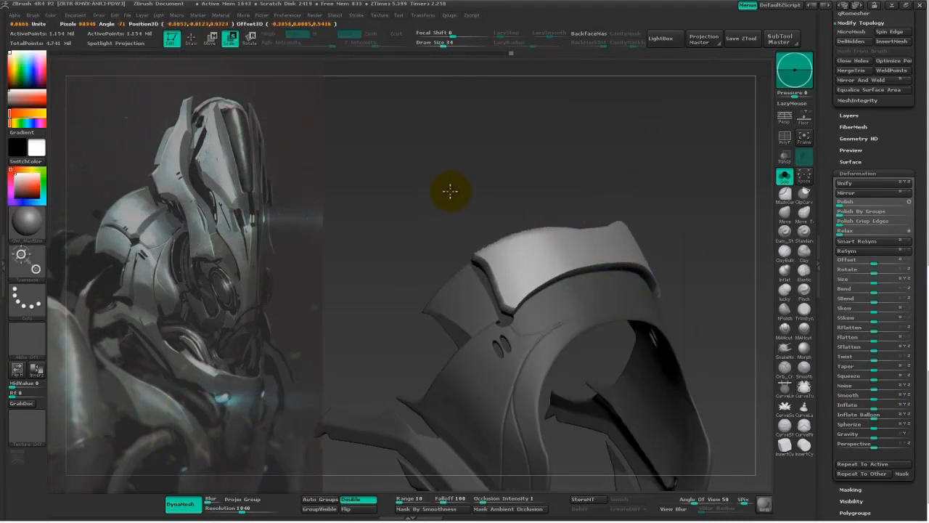
pyautogui.moveTo(646, 212); pyautogui.dragTo(683, 228)
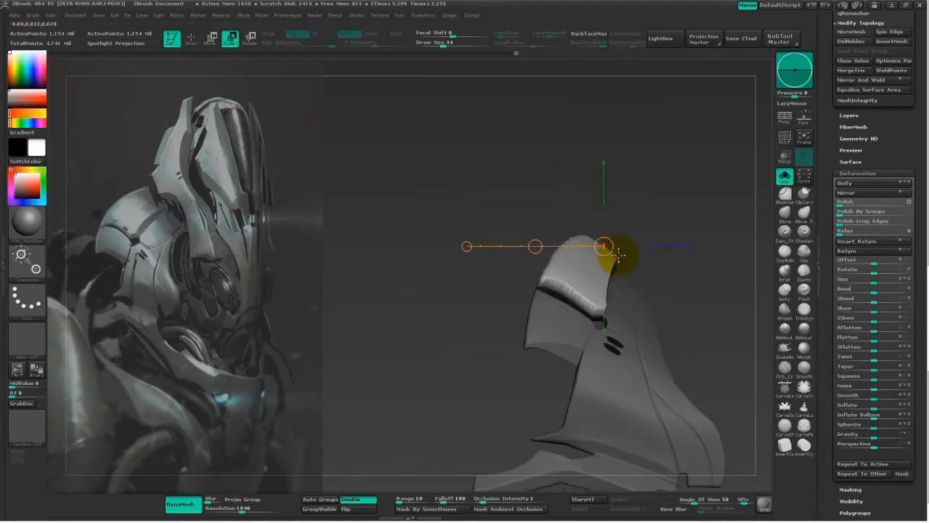
pyautogui.moveTo(601, 248); pyautogui.dragTo(704, 310)
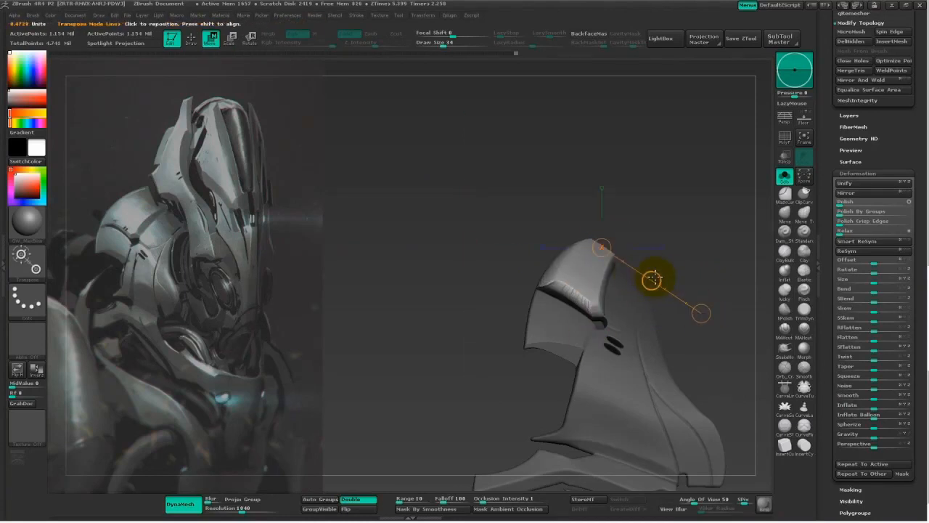
pyautogui.moveTo(682, 232)
pyautogui.mouseDown()
pyautogui.moveTo(664, 239)
pyautogui.moveTo(688, 212)
pyautogui.moveTo(767, 222)
pyautogui.mouseUp()
# Pull the upper back plate's lower edge along the gap into shape with the Move brush.
pyautogui.press('q')
pyautogui.press('space')
pyautogui.moveTo(508, 314); pyautogui.dragTo(525, 314)
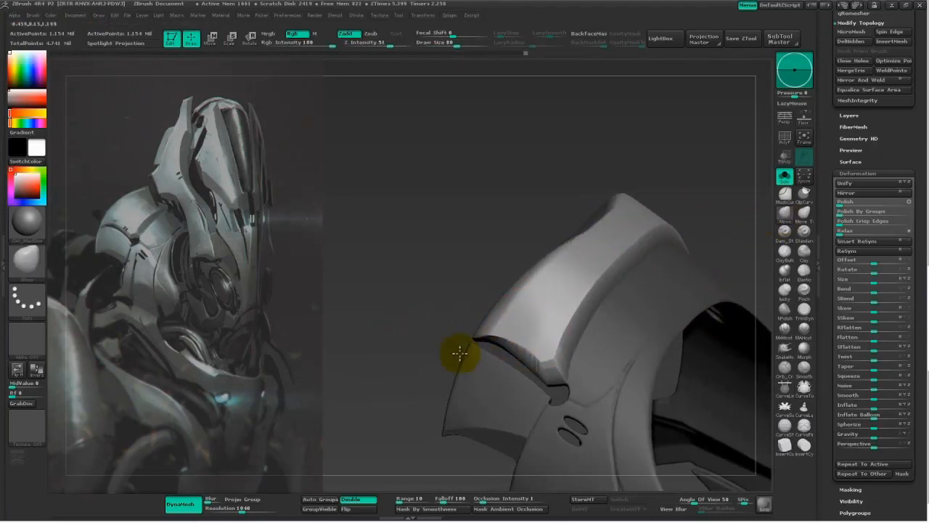
pyautogui.keyDown('alt'); pyautogui.moveTo(419, 330); pyautogui.dragTo(434, 368); pyautogui.keyUp('alt')
pyautogui.moveTo(449, 314); pyautogui.dragTo(464, 324)
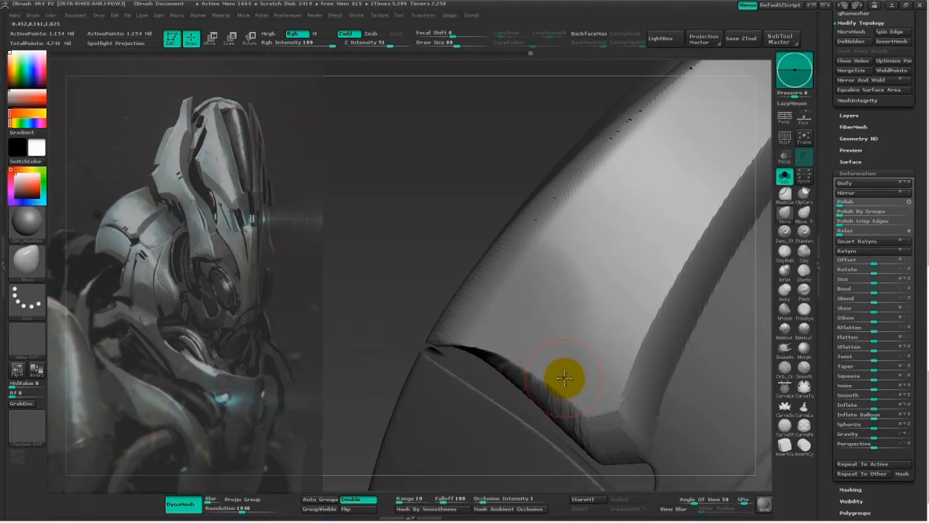
# Remesh the shell with DynaMesh and flatten the upper plate's edge along the gap with the hPolish brush.
pyautogui.moveTo(388, 290)
pyautogui.keyDown('alt'); pyautogui.mouseDown()
pyautogui.moveTo(380, 244)
pyautogui.moveTo(398, 259)
pyautogui.moveTo(406, 298)
pyautogui.moveTo(464, 303)
pyautogui.moveTo(469, 218)
pyautogui.mouseUp(); pyautogui.keyUp('alt')
pyautogui.click(784, 311)
pyautogui.press('space')
pyautogui.moveTo(494, 255)
pyautogui.mouseDown()
pyautogui.moveTo(484, 254)
pyautogui.moveTo(492, 271)
pyautogui.moveTo(520, 259)
pyautogui.mouseUp()
pyautogui.press('space')
pyautogui.moveTo(560, 284)
pyautogui.mouseDown()
pyautogui.moveTo(626, 376)
pyautogui.moveTo(583, 346)
pyautogui.mouseUp()
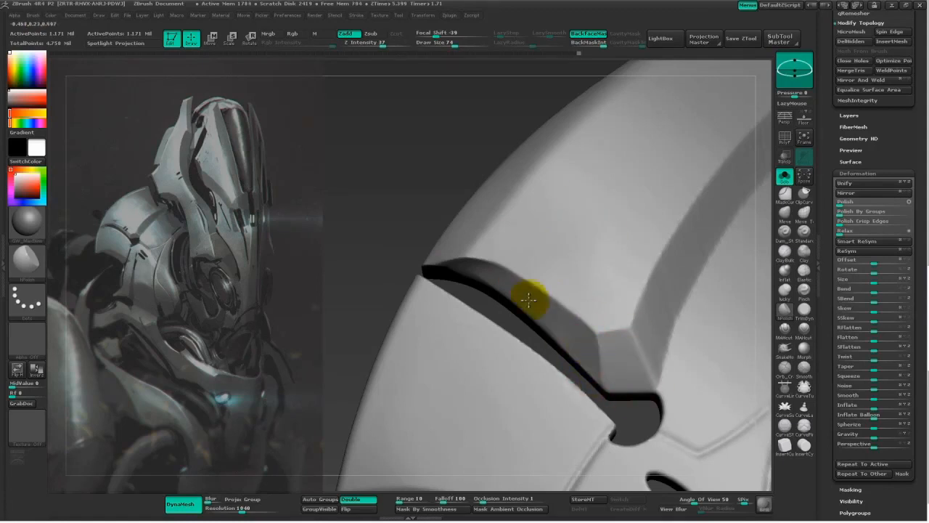
# Polish the bevel along the upper plate's side from the corner cutout up to its top end with hPolish.
pyautogui.keyDown('alt'); pyautogui.moveTo(322, 249); pyautogui.dragTo(176, 293); pyautogui.keyUp('alt')
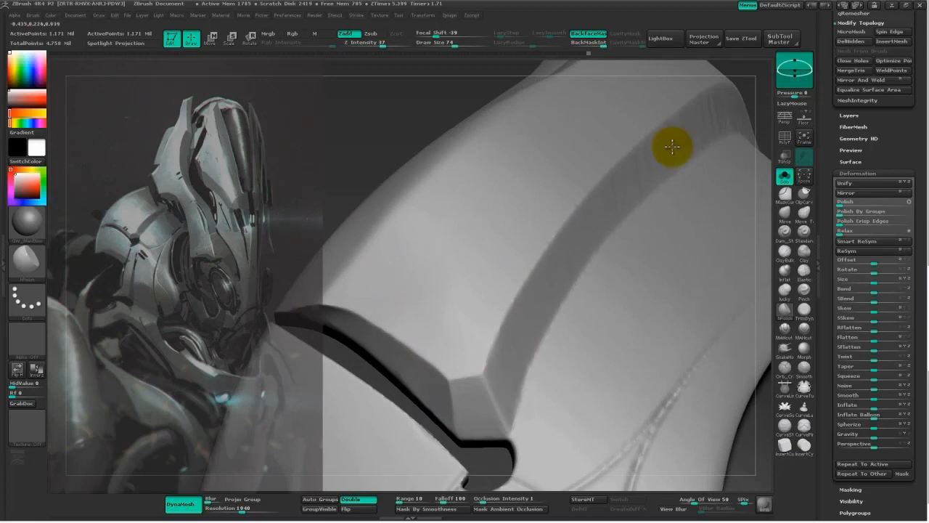
pyautogui.press('space')
pyautogui.moveTo(687, 128)
pyautogui.mouseDown()
pyautogui.moveTo(612, 212)
pyautogui.moveTo(712, 106)
pyautogui.moveTo(508, 353)
pyautogui.moveTo(602, 193)
pyautogui.moveTo(727, 104)
pyautogui.moveTo(520, 307)
pyautogui.moveTo(516, 275)
pyautogui.moveTo(648, 107)
pyautogui.moveTo(683, 151)
pyautogui.mouseUp()
pyautogui.keyDown('alt'); pyautogui.moveTo(290, 325); pyautogui.dragTo(225, 128); pyautogui.keyUp('alt')
pyautogui.moveTo(392, 319)
pyautogui.mouseDown()
pyautogui.moveTo(376, 318)
pyautogui.moveTo(340, 214)
pyautogui.mouseUp()
# Adjust the upper rim and side contours of the chin plate from the front with the Move brush.
pyautogui.keyDown('ctrl'); pyautogui.moveTo(392, 241); pyautogui.dragTo(367, 311); pyautogui.keyUp('ctrl')
pyautogui.moveTo(452, 353)
pyautogui.mouseDown()
pyautogui.moveTo(498, 353)
pyautogui.moveTo(370, 380)
pyautogui.moveTo(384, 366)
pyautogui.moveTo(388, 405)
pyautogui.moveTo(450, 363)
pyautogui.moveTo(774, 214)
pyautogui.moveTo(771, 223)
pyautogui.mouseUp()
pyautogui.press('space')
pyautogui.moveTo(535, 312); pyautogui.dragTo(544, 313)
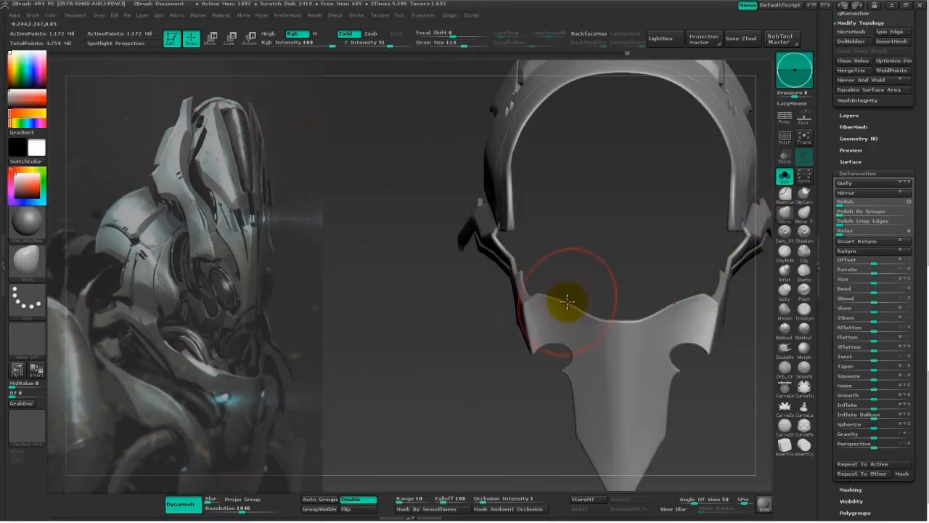
pyautogui.press('space')
pyautogui.moveTo(622, 321); pyautogui.dragTo(608, 321)
pyautogui.moveTo(564, 379)
pyautogui.mouseDown()
pyautogui.moveTo(460, 384)
pyautogui.moveTo(750, 253)
pyautogui.moveTo(685, 305)
pyautogui.moveTo(622, 333)
pyautogui.moveTo(721, 349)
pyautogui.moveTo(404, 414)
pyautogui.moveTo(514, 434)
pyautogui.moveTo(511, 402)
pyautogui.moveTo(493, 423)
pyautogui.mouseUp()
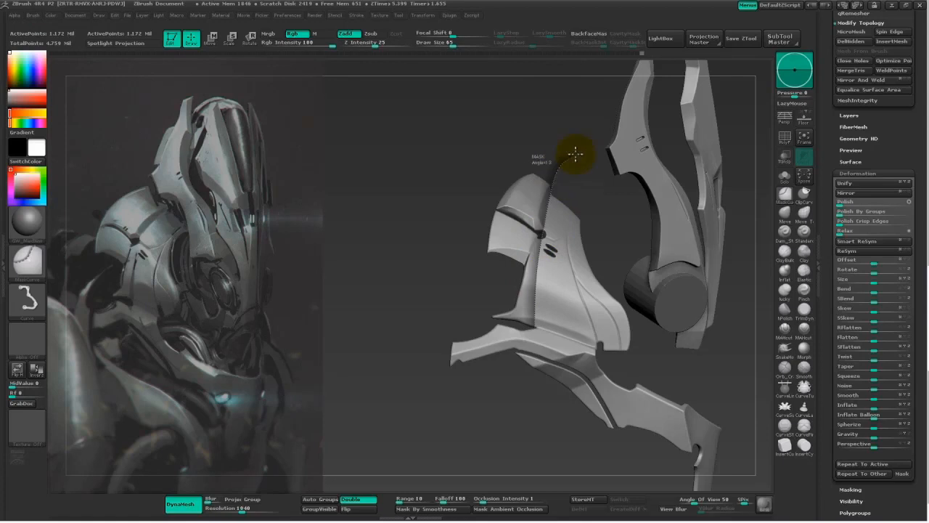
# Mask the front part of the shell with MaskCurve, leaving only the strip along the rear edge unmasked.
pyautogui.keyDown('ctrl'); pyautogui.click(469, 446); pyautogui.keyUp('ctrl')
pyautogui.moveTo(470, 445); pyautogui.dragTo(475, 442)
pyautogui.keyDown('shift'); pyautogui.moveTo(483, 373); pyautogui.dragTo(508, 359); pyautogui.keyUp('shift')
pyautogui.keyDown('ctrl'); pyautogui.click(568, 321); pyautogui.keyUp('ctrl')
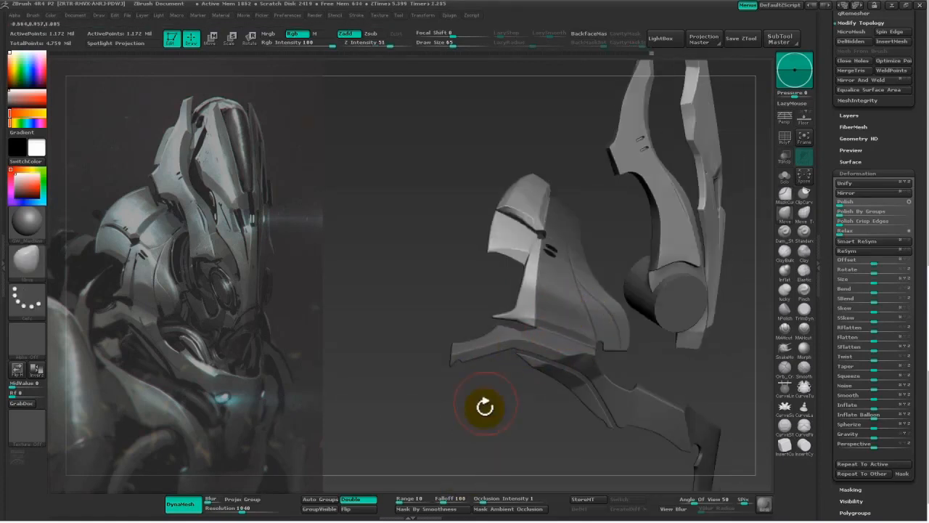
# Shift the unmasked rear strip with a large Move brush to form a step running down the shell's side.
pyautogui.moveTo(530, 402)
pyautogui.mouseDown()
pyautogui.moveTo(720, 307)
pyautogui.moveTo(529, 286)
pyautogui.moveTo(536, 303)
pyautogui.moveTo(667, 358)
pyautogui.moveTo(534, 431)
pyautogui.moveTo(715, 333)
pyautogui.moveTo(715, 365)
pyautogui.moveTo(541, 318)
pyautogui.moveTo(670, 353)
pyautogui.moveTo(653, 356)
pyautogui.moveTo(699, 323)
pyautogui.moveTo(740, 349)
pyautogui.moveTo(578, 309)
pyautogui.mouseUp()
pyautogui.press('space')
pyautogui.press('space')
pyautogui.click(525, 264)
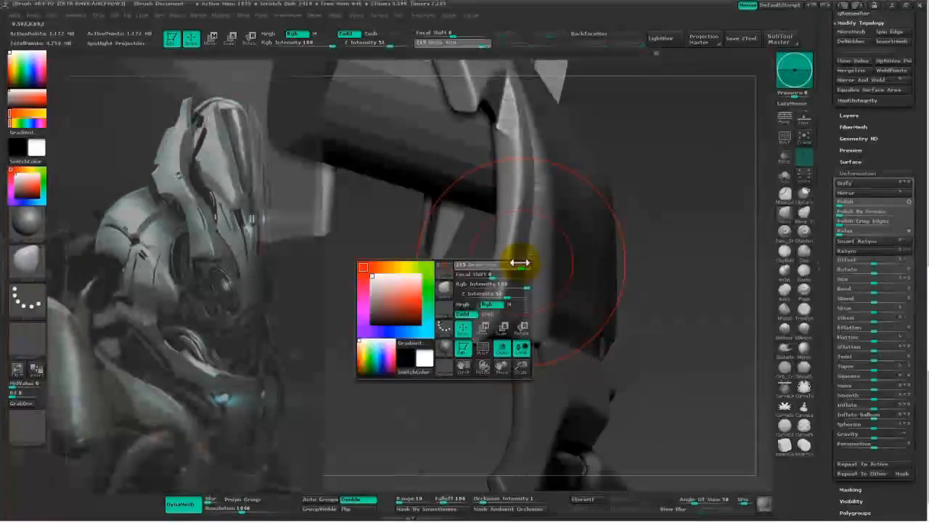
pyautogui.moveTo(525, 264)
pyautogui.mouseDown()
pyautogui.moveTo(503, 247)
pyautogui.moveTo(637, 276)
pyautogui.moveTo(427, 400)
pyautogui.moveTo(424, 413)
pyautogui.moveTo(464, 423)
pyautogui.moveTo(686, 308)
pyautogui.mouseUp()
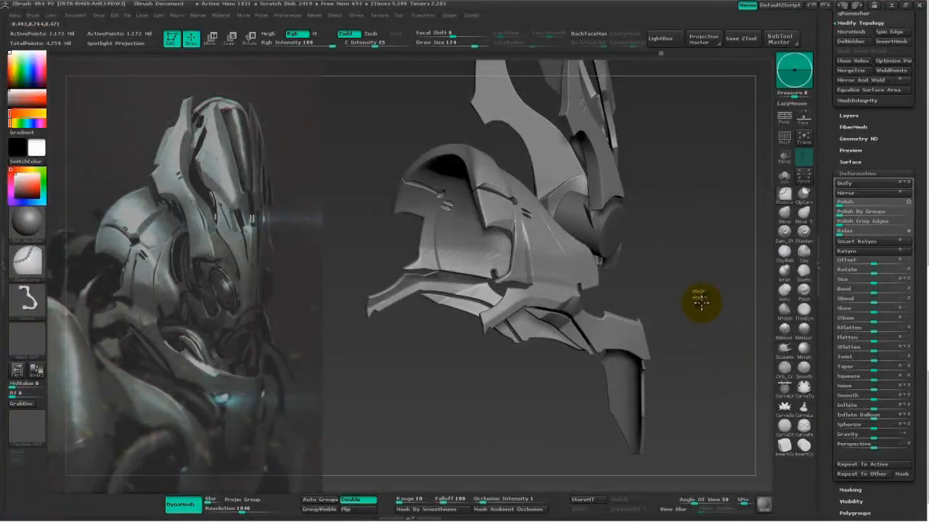
# Isolate the shell subtool, clear its mask and remesh it with DynaMesh.
pyautogui.click(802, 339)
pyautogui.press('space')
pyautogui.click(785, 176)
pyautogui.moveTo(684, 342)
pyautogui.mouseDown()
pyautogui.moveTo(698, 322)
pyautogui.moveTo(665, 224)
pyautogui.moveTo(745, 276)
pyautogui.moveTo(736, 290)
pyautogui.moveTo(740, 232)
pyautogui.mouseUp()
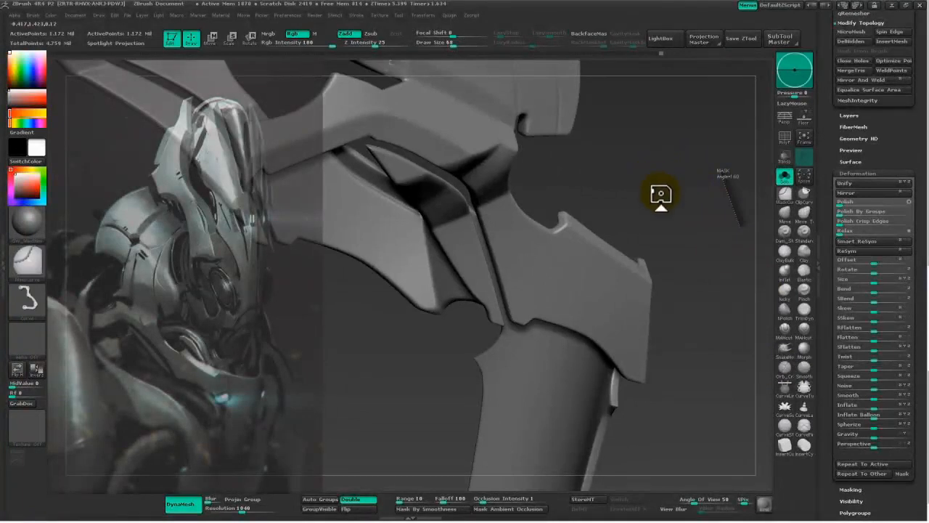
# Polish the step below the two side slots with hPolish, from the lower spike up toward the slots.
pyautogui.moveTo(608, 71)
pyautogui.keyDown('alt'); pyautogui.mouseDown(button='right')
pyautogui.moveTo(636, 266)
pyautogui.moveTo(656, 284)
pyautogui.mouseUp(button='right'); pyautogui.keyUp('alt')
pyautogui.press('space')
pyautogui.moveTo(450, 137)
pyautogui.mouseDown()
pyautogui.moveTo(435, 138)
pyautogui.moveTo(465, 184)
pyautogui.moveTo(452, 263)
pyautogui.mouseUp()
pyautogui.press('space')
pyautogui.moveTo(455, 222)
pyautogui.mouseDown()
pyautogui.moveTo(444, 275)
pyautogui.moveTo(463, 151)
pyautogui.moveTo(461, 192)
pyautogui.moveTo(448, 140)
pyautogui.moveTo(450, 166)
pyautogui.mouseUp()
pyautogui.press('space')
pyautogui.click(452, 144)
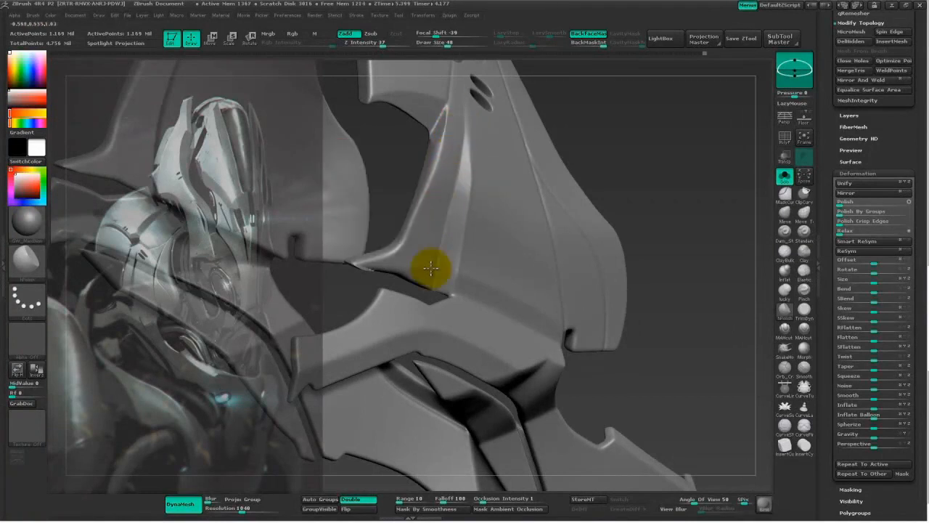
pyautogui.moveTo(477, 201); pyautogui.dragTo(469, 164, button='right')
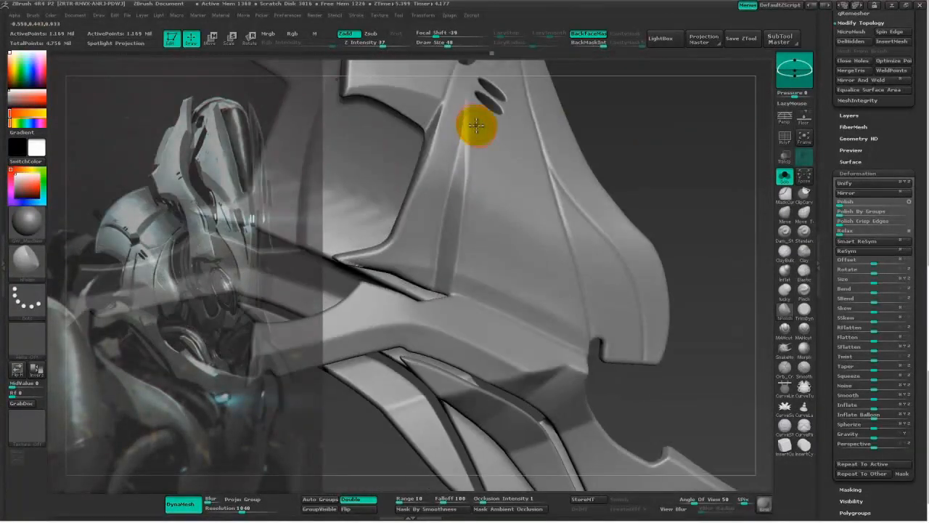
# Undo the last polish strokes and polish the step's face again with hPolish at draw size 47.
pyautogui.hotkey('ctrl', 'z')
pyautogui.press('space')
pyautogui.moveTo(482, 137)
pyautogui.mouseDown()
pyautogui.moveTo(655, 121)
pyautogui.moveTo(666, 137)
pyautogui.mouseUp()
pyautogui.hotkey('ctrl', 'z')
pyautogui.press('space')
pyautogui.press('space')
pyautogui.moveTo(452, 160); pyautogui.dragTo(458, 157)
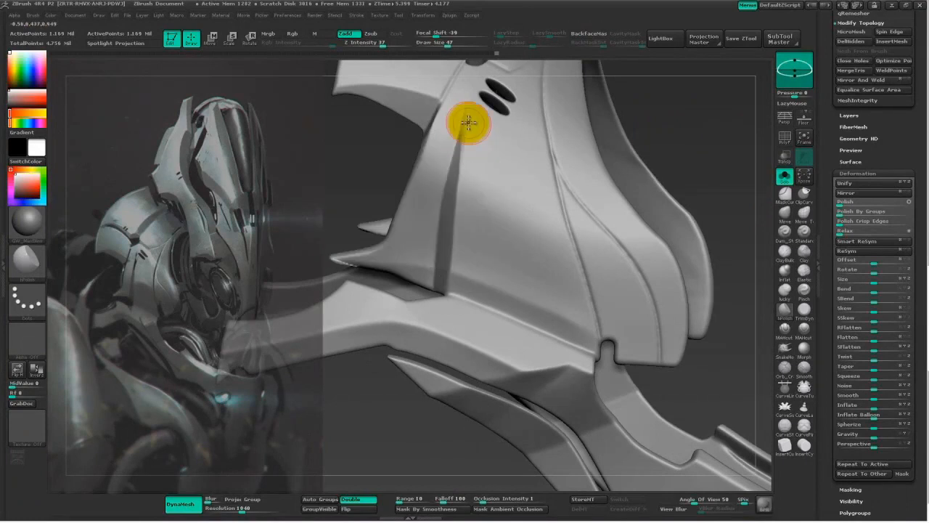
pyautogui.moveTo(504, 194)
pyautogui.mouseDown()
pyautogui.moveTo(452, 152)
pyautogui.moveTo(475, 137)
pyautogui.moveTo(468, 155)
pyautogui.moveTo(470, 144)
pyautogui.mouseUp()
# Flatten the surfaces on both sides of the step with hPolish at draw size 58.
pyautogui.press('ctrl')
pyautogui.press('space')
pyautogui.press('ctrl')
pyautogui.press('space')
pyautogui.press('ctrl')
pyautogui.press('space')
pyautogui.moveTo(454, 225); pyautogui.dragTo(496, 138)
pyautogui.moveTo(595, 170); pyautogui.dragTo(513, 167)
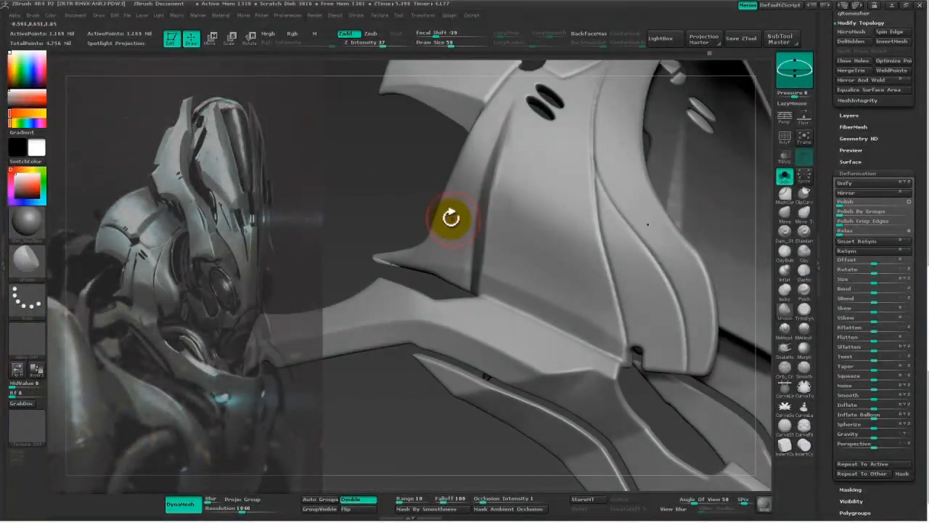
# Sharpen the crease of the step from the lower notch upward with the Pinch brush.
pyautogui.moveTo(487, 227); pyautogui.dragTo(500, 138)
pyautogui.moveTo(675, 131); pyautogui.dragTo(769, 225)
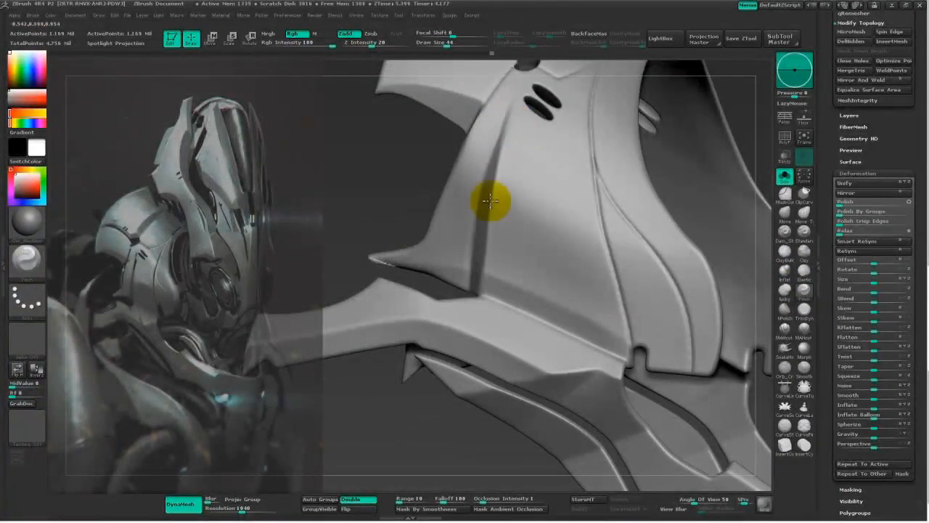
pyautogui.moveTo(423, 225); pyautogui.dragTo(499, 145)
pyautogui.moveTo(672, 168)
pyautogui.mouseDown()
pyautogui.moveTo(697, 159)
pyautogui.moveTo(740, 169)
pyautogui.mouseUp()
# Straighten the step's contour with the Move brush at draw sizes 101 and 53.
pyautogui.click(783, 214)
pyautogui.press('space')
pyautogui.click(515, 147)
pyautogui.press('space')
pyautogui.moveTo(511, 170); pyautogui.dragTo(518, 171)
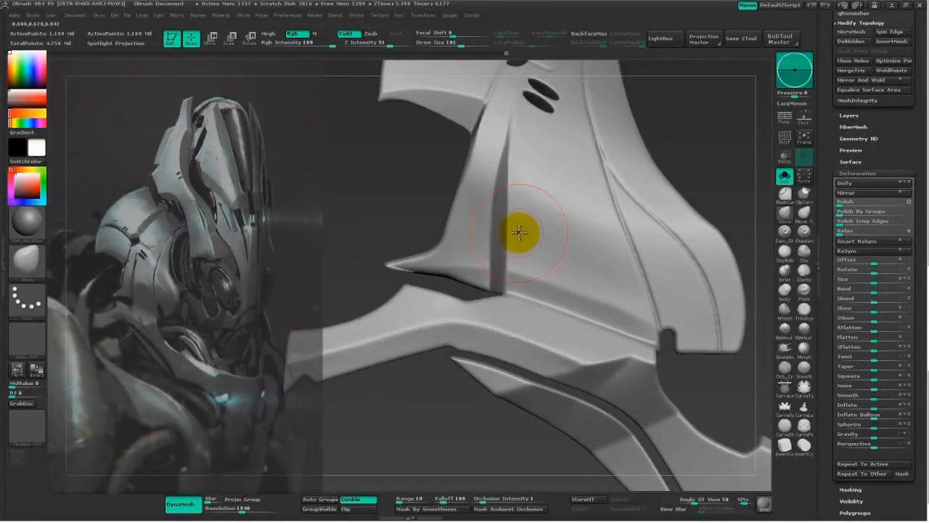
pyautogui.press('space')
pyautogui.moveTo(501, 145); pyautogui.dragTo(489, 172)
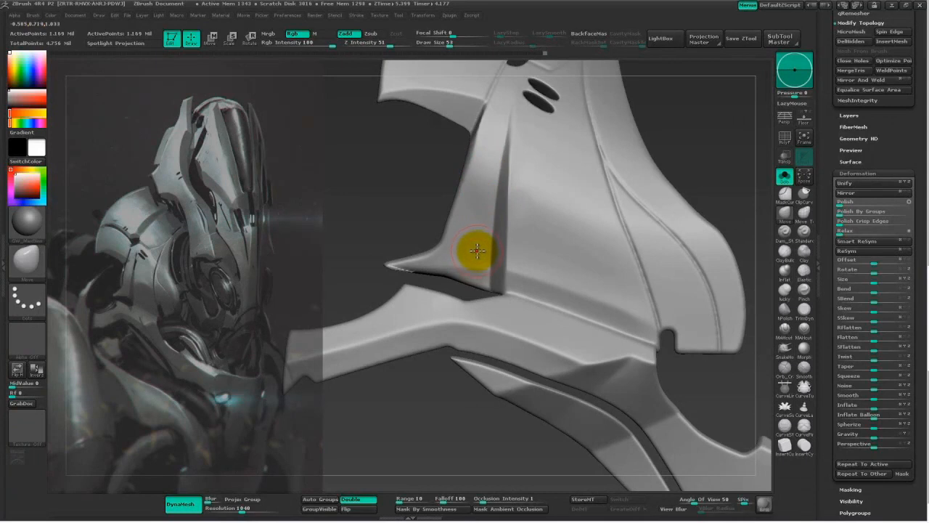
pyautogui.moveTo(674, 106); pyautogui.dragTo(750, 298)
# Polish the step's upper half and the adjoining panel with hPolish at draw sizes 37 and 63.
pyautogui.click(779, 311)
pyautogui.press('space')
pyautogui.moveTo(525, 131); pyautogui.dragTo(520, 131)
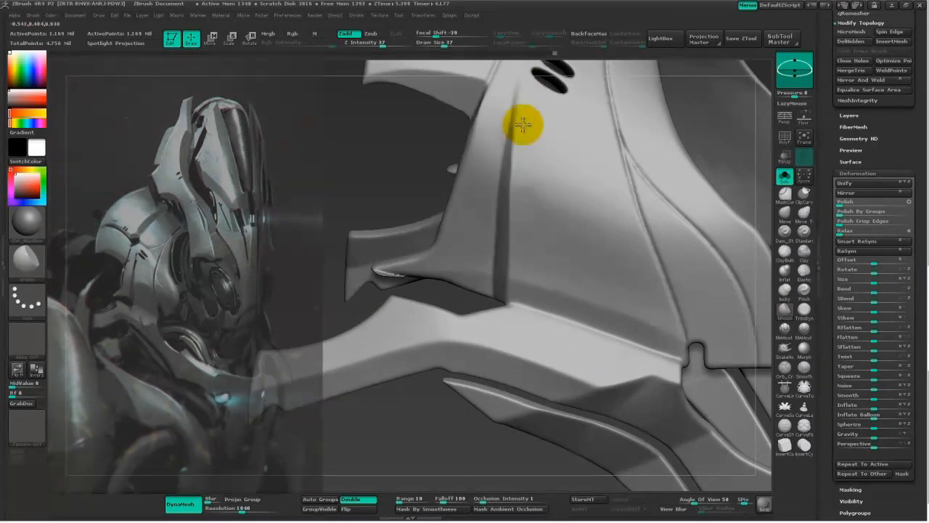
pyautogui.press('space')
pyautogui.moveTo(537, 159); pyautogui.dragTo(550, 172)
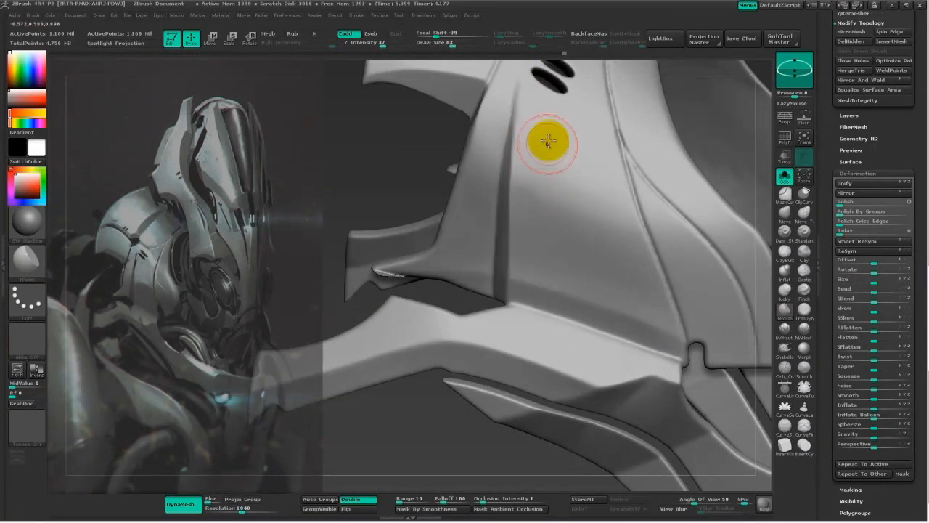
pyautogui.moveTo(332, 166)
pyautogui.mouseDown()
pyautogui.moveTo(298, 196)
pyautogui.moveTo(348, 294)
pyautogui.mouseUp()
# Soften the step's upper end below the side slots with hPolish at draw size 44 and smoothing.
pyautogui.keyDown('alt'); pyautogui.moveTo(502, 313); pyautogui.dragTo(513, 385); pyautogui.keyUp('alt')
pyautogui.press('space')
pyautogui.moveTo(547, 185); pyautogui.dragTo(539, 182)
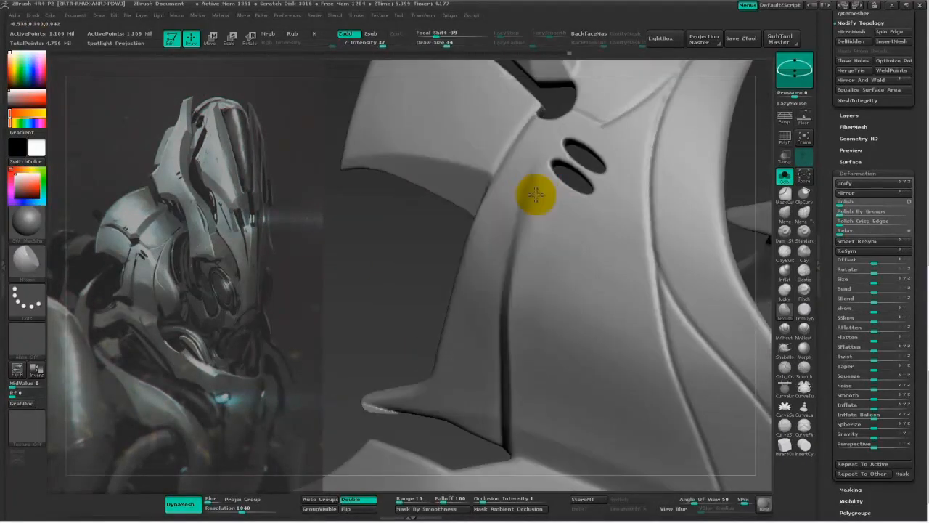
pyautogui.moveTo(522, 266)
pyautogui.keyDown('shift'); pyautogui.mouseDown()
pyautogui.moveTo(536, 188)
pyautogui.moveTo(534, 197)
pyautogui.mouseUp(); pyautogui.keyUp('shift')
# Trim the step's upper end into the surface beneath the side slots with TrimDynamic, using backface masking.
pyautogui.click(803, 310)
pyautogui.press('space')
pyautogui.press('space')
pyautogui.moveTo(432, 236)
pyautogui.mouseDown()
pyautogui.moveTo(549, 213)
pyautogui.moveTo(537, 197)
pyautogui.mouseUp()
pyautogui.press('space')
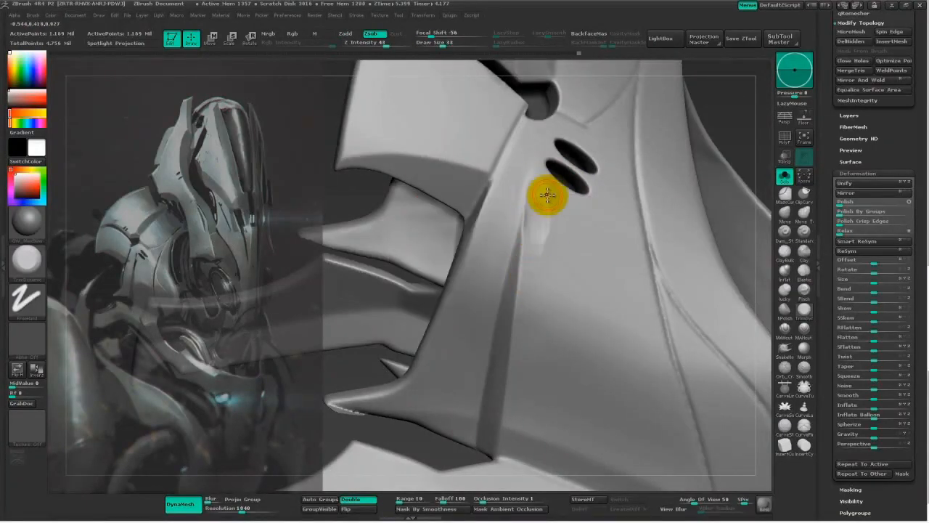
pyautogui.moveTo(746, 111); pyautogui.dragTo(720, 146)
pyautogui.press('space')
pyautogui.moveTo(546, 205); pyautogui.dragTo(535, 204)
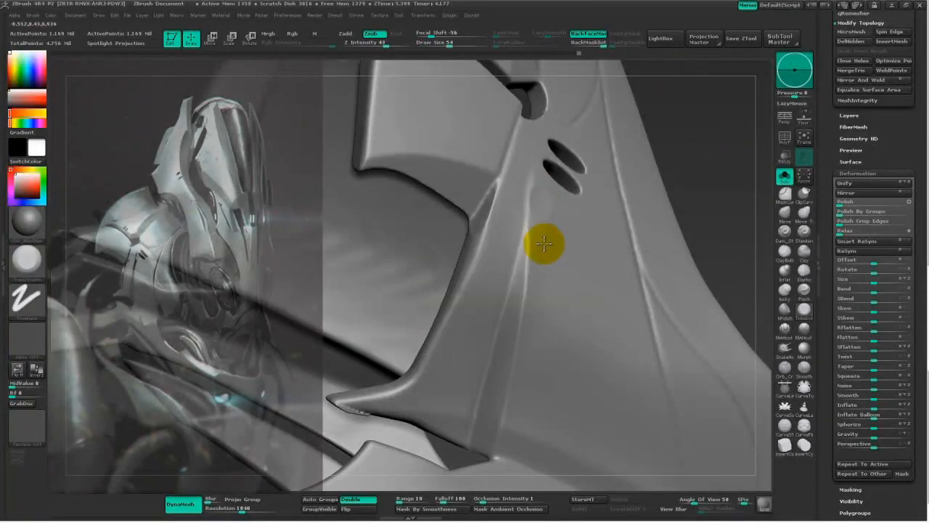
# Blend the trimmed area beneath the side slots with backface-masked hPolish at draw size 74 and light smoothing.
pyautogui.click(784, 309)
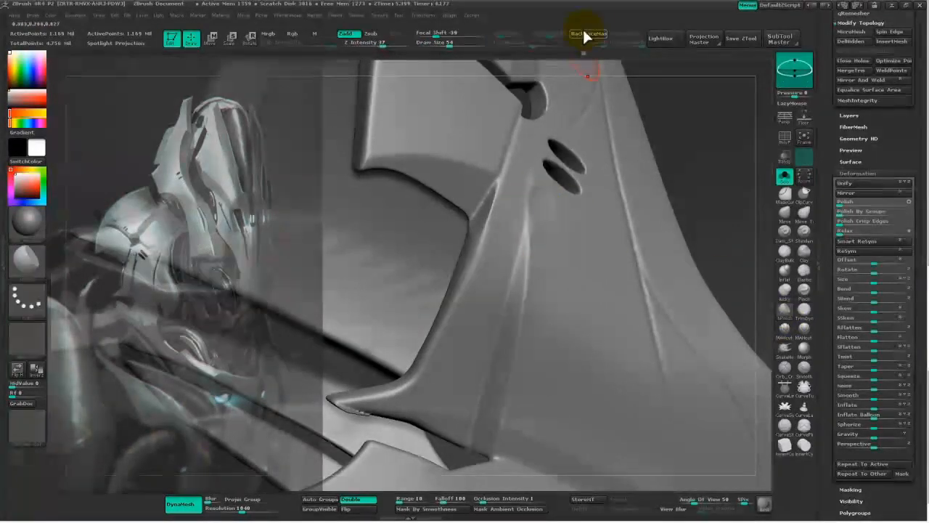
pyautogui.press('space')
pyautogui.moveTo(556, 218); pyautogui.dragTo(553, 232)
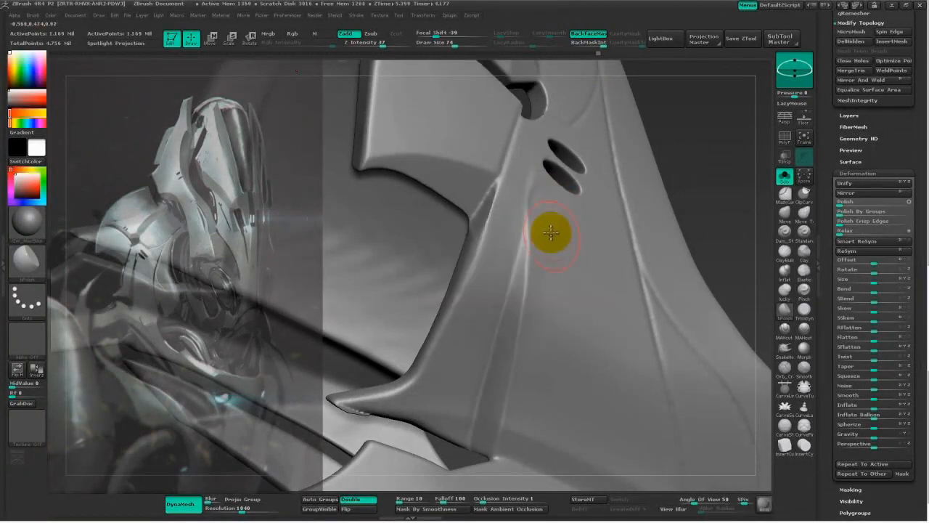
pyautogui.press('space')
pyautogui.moveTo(531, 179); pyautogui.dragTo(518, 181)
pyautogui.press('shift')
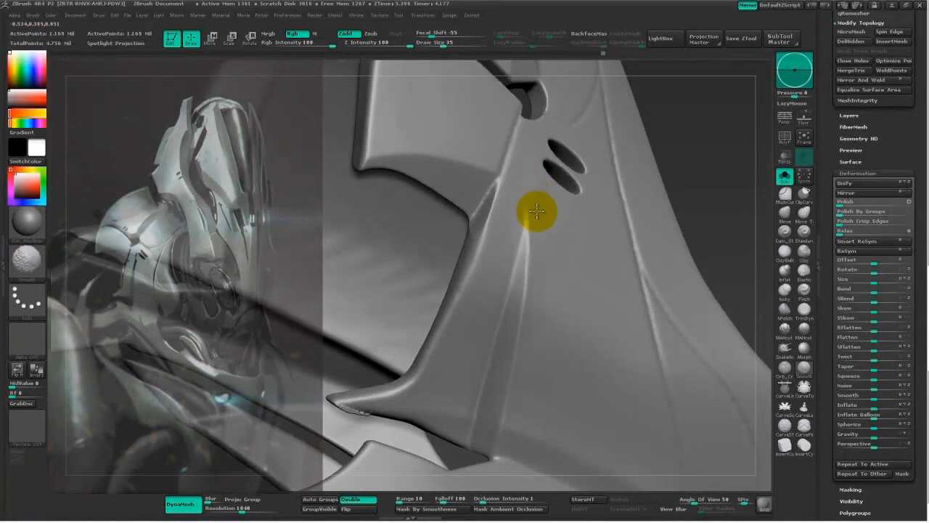
pyautogui.moveTo(531, 168); pyautogui.dragTo(514, 217, button='right')
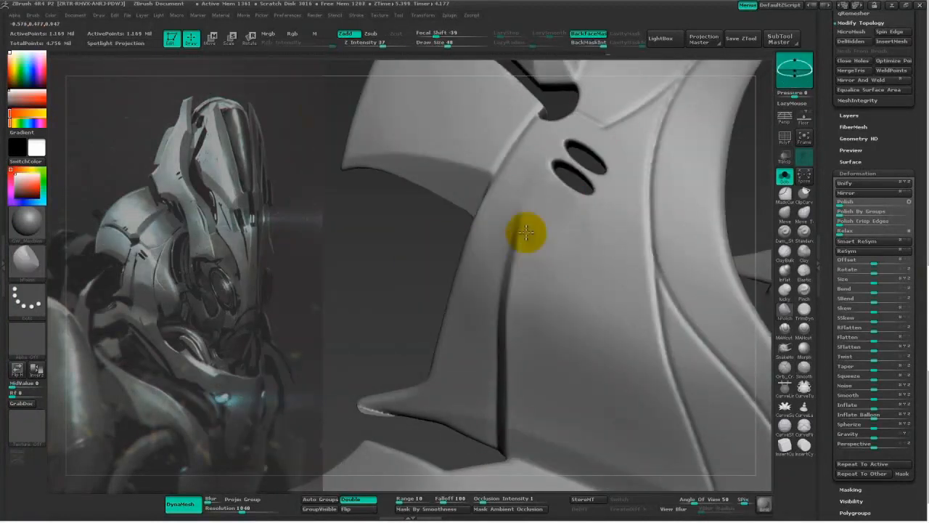
# Flatten the panel beside the step with a larger hPolish brush and smooth the shell's inner surface behind it.
pyautogui.press('space')
pyautogui.moveTo(527, 243); pyautogui.dragTo(541, 244)
pyautogui.press('space')
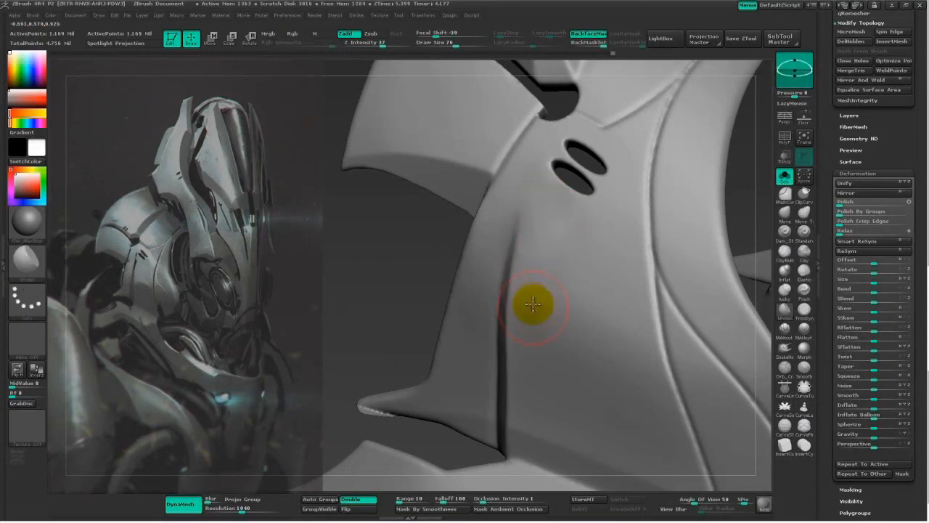
pyautogui.moveTo(401, 274)
pyautogui.mouseDown(button='right')
pyautogui.moveTo(566, 239)
pyautogui.moveTo(545, 264)
pyautogui.mouseUp(button='right')
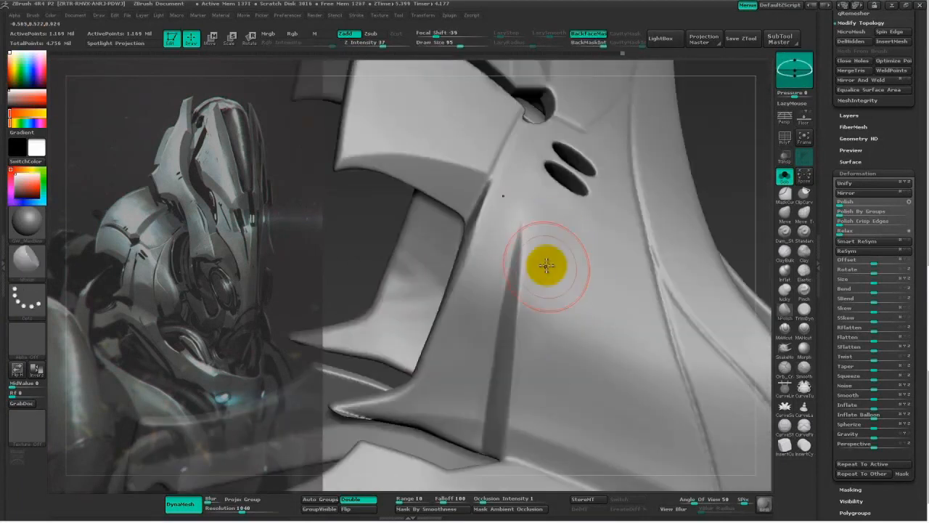
pyautogui.moveTo(691, 180); pyautogui.dragTo(571, 269, button='right')
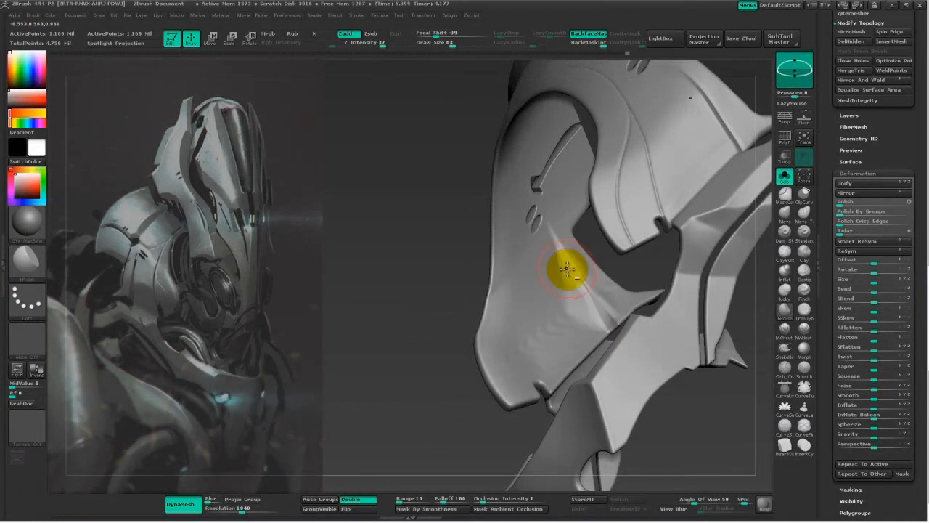
pyautogui.keyDown('shift'); pyautogui.moveTo(567, 271); pyautogui.dragTo(565, 269); pyautogui.keyUp('shift')
pyautogui.moveTo(601, 314); pyautogui.dragTo(564, 221, button='right')
pyautogui.moveTo(578, 309); pyautogui.dragTo(594, 197, button='right')
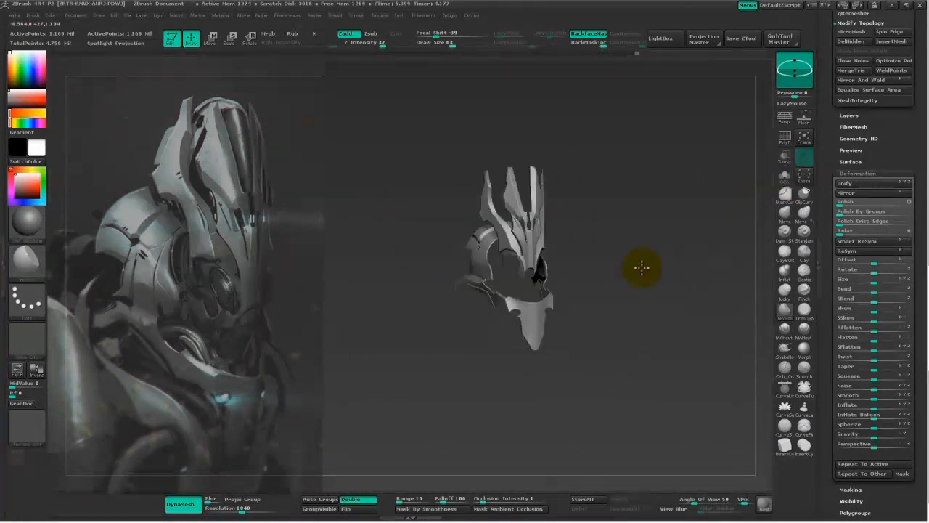
# Isolate the shell and mask two narrow slots above the upper plate's gap by splitting a masked square.
pyautogui.moveTo(635, 295)
pyautogui.keyDown('ctrl'); pyautogui.mouseDown(button='right')
pyautogui.moveTo(672, 299)
pyautogui.moveTo(616, 332)
pyautogui.moveTo(652, 332)
pyautogui.moveTo(402, 323)
pyautogui.moveTo(653, 335)
pyautogui.moveTo(758, 231)
pyautogui.mouseUp(button='right'); pyautogui.keyUp('ctrl')
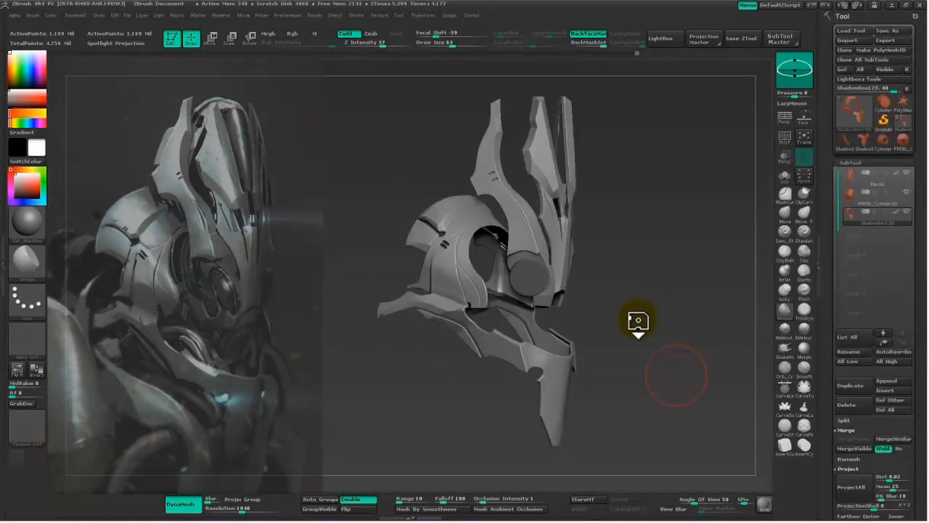
pyautogui.moveTo(637, 322); pyautogui.dragTo(421, 166, button='right')
pyautogui.keyDown('alt'); pyautogui.moveTo(344, 130); pyautogui.dragTo(370, 283, button='right'); pyautogui.keyUp('alt')
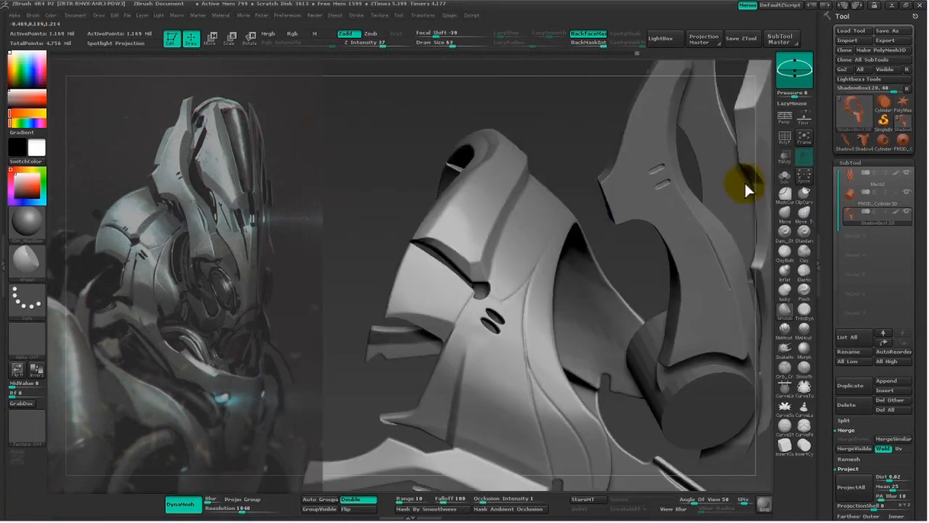
pyautogui.click(785, 177)
pyautogui.moveTo(671, 190)
pyautogui.keyDown('ctrl'); pyautogui.mouseDown(button='right')
pyautogui.moveTo(718, 198)
pyautogui.moveTo(627, 184)
pyautogui.moveTo(318, 174)
pyautogui.moveTo(672, 135)
pyautogui.moveTo(202, 210)
pyautogui.moveTo(580, 132)
pyautogui.moveTo(112, 257)
pyautogui.moveTo(460, 118)
pyautogui.moveTo(116, 219)
pyautogui.mouseUp(button='right'); pyautogui.keyUp('ctrl')
pyautogui.moveTo(465, 140)
pyautogui.keyDown('shift'); pyautogui.mouseDown(button='right')
pyautogui.moveTo(156, 218)
pyautogui.moveTo(166, 431)
pyautogui.moveTo(249, 373)
pyautogui.mouseUp(button='right'); pyautogui.keyUp('shift')
pyautogui.press('ctrl')
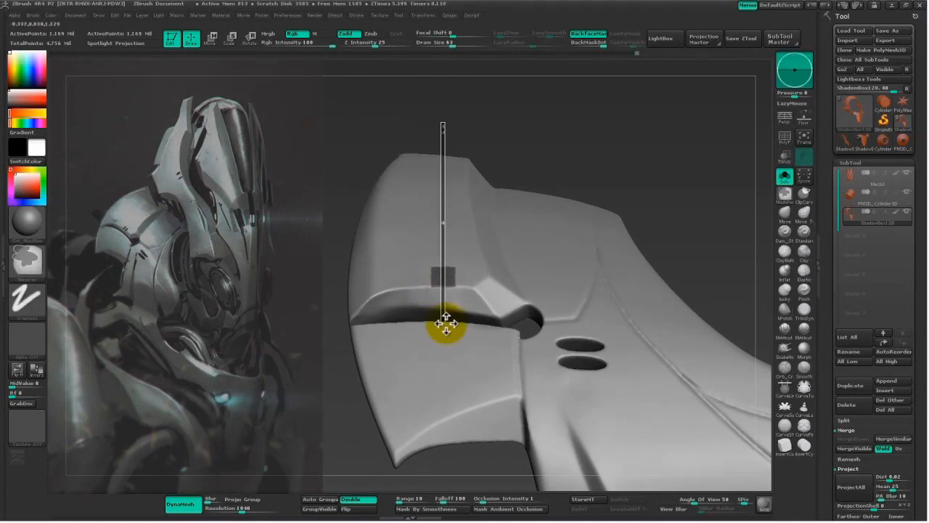
pyautogui.keyDown('ctrl'); pyautogui.keyDown('alt'); pyautogui.moveTo(445, 324); pyautogui.dragTo(445, 324); pyautogui.keyUp('alt'); pyautogui.keyUp('ctrl')
# Erase the slot mask from the shell's inner surface with MaskPen, keeping only the two outer slot marks.
pyautogui.keyDown('ctrl'); pyautogui.keyDown('alt'); pyautogui.moveTo(582, 135); pyautogui.dragTo(369, 270); pyautogui.keyUp('alt'); pyautogui.keyUp('ctrl')
pyautogui.moveTo(285, 347); pyautogui.dragTo(398, 260)
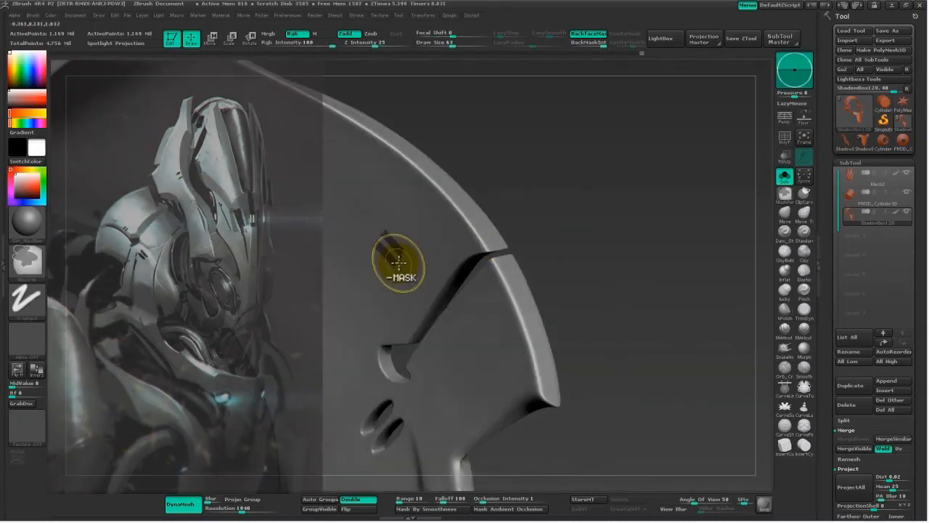
pyautogui.moveTo(549, 152)
pyautogui.mouseDown()
pyautogui.moveTo(338, 305)
pyautogui.moveTo(302, 346)
pyautogui.moveTo(362, 413)
pyautogui.moveTo(392, 334)
pyautogui.mouseUp()
pyautogui.keyDown('ctrl'); pyautogui.click(482, 248); pyautogui.keyUp('ctrl')
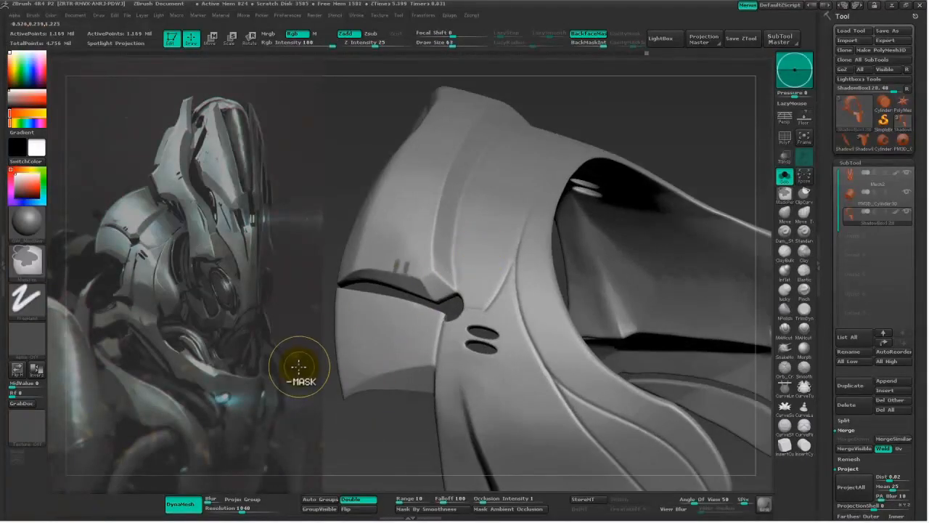
# Invert the mask, recess the two narrow slots above the upper plate's gap with a deformation, and clear the mask.
pyautogui.keyDown('ctrl'); pyautogui.click(289, 373); pyautogui.keyUp('ctrl')
pyautogui.keyDown('alt'); pyautogui.moveTo(331, 437); pyautogui.dragTo(392, 348); pyautogui.keyUp('alt')
pyautogui.moveTo(326, 342); pyautogui.dragTo(391, 370)
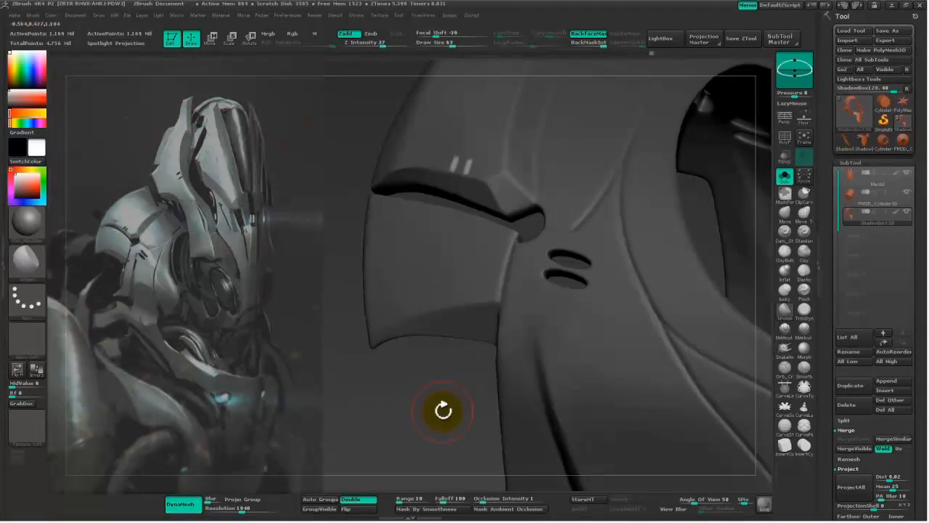
pyautogui.moveTo(450, 368); pyautogui.dragTo(472, 368)
pyautogui.moveTo(820, 369)
pyautogui.mouseDown()
pyautogui.moveTo(819, 224)
pyautogui.moveTo(863, 236)
pyautogui.moveTo(864, 211)
pyautogui.mouseUp()
pyautogui.moveTo(408, 428)
pyautogui.keyDown('alt'); pyautogui.mouseDown()
pyautogui.moveTo(355, 310)
pyautogui.moveTo(345, 347)
pyautogui.moveTo(354, 323)
pyautogui.mouseUp(); pyautogui.keyUp('alt')
pyautogui.keyDown('ctrl'); pyautogui.click(345, 346); pyautogui.keyUp('ctrl')
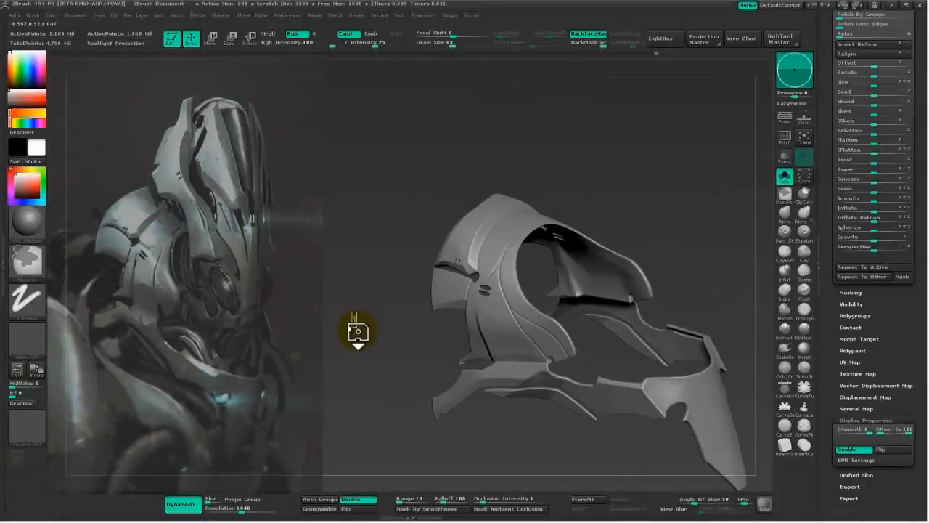
# Flatten the panel beneath the side slots with backface-masked hPolish at draw size 113 and smooth it lightly.
pyautogui.moveTo(336, 259); pyautogui.dragTo(385, 428)
pyautogui.keyDown('shift'); pyautogui.moveTo(487, 118); pyautogui.dragTo(461, 121); pyautogui.keyUp('shift')
pyautogui.moveTo(401, 441)
pyautogui.keyDown('alt'); pyautogui.mouseDown()
pyautogui.moveTo(322, 286)
pyautogui.moveTo(336, 342)
pyautogui.moveTo(348, 326)
pyautogui.moveTo(355, 346)
pyautogui.moveTo(649, 313)
pyautogui.moveTo(568, 329)
pyautogui.moveTo(579, 277)
pyautogui.mouseUp(); pyautogui.keyUp('alt')
pyautogui.press('space')
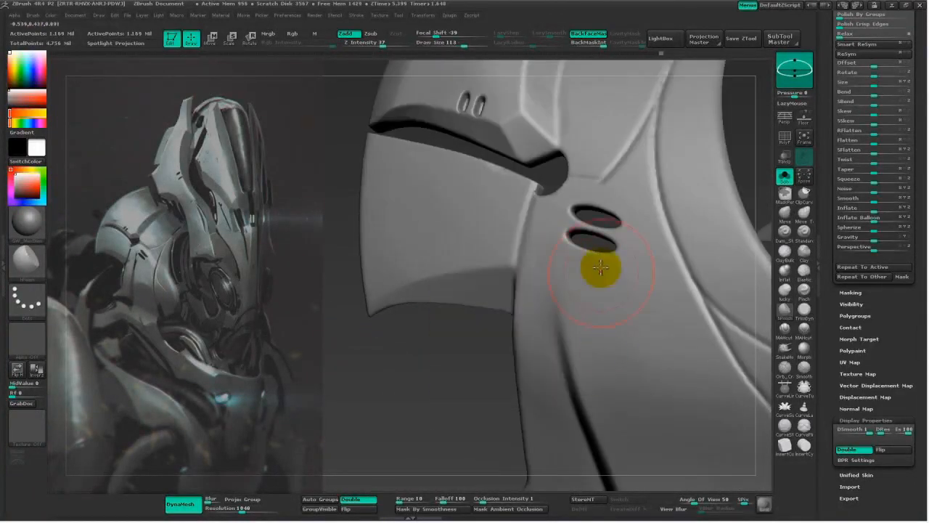
pyautogui.moveTo(385, 400)
pyautogui.mouseDown()
pyautogui.moveTo(307, 349)
pyautogui.moveTo(356, 332)
pyautogui.moveTo(346, 363)
pyautogui.moveTo(385, 290)
pyautogui.moveTo(363, 293)
pyautogui.moveTo(613, 347)
pyautogui.moveTo(566, 348)
pyautogui.mouseUp()
pyautogui.press('space')
pyautogui.press('space')
pyautogui.moveTo(484, 346)
pyautogui.mouseDown()
pyautogui.moveTo(379, 298)
pyautogui.moveTo(454, 319)
pyautogui.moveTo(632, 340)
pyautogui.mouseUp()
pyautogui.keyDown('shift'); pyautogui.moveTo(590, 301); pyautogui.dragTo(595, 351); pyautogui.keyUp('shift')
# Polish the shell's rear lower edge and its pointed spur with hPolish, reducing the draw size to 51.
pyautogui.moveTo(322, 279)
pyautogui.mouseDown()
pyautogui.moveTo(425, 251)
pyautogui.moveTo(396, 272)
pyautogui.moveTo(434, 308)
pyautogui.moveTo(526, 150)
pyautogui.mouseUp()
pyautogui.press('space')
pyautogui.click(518, 185)
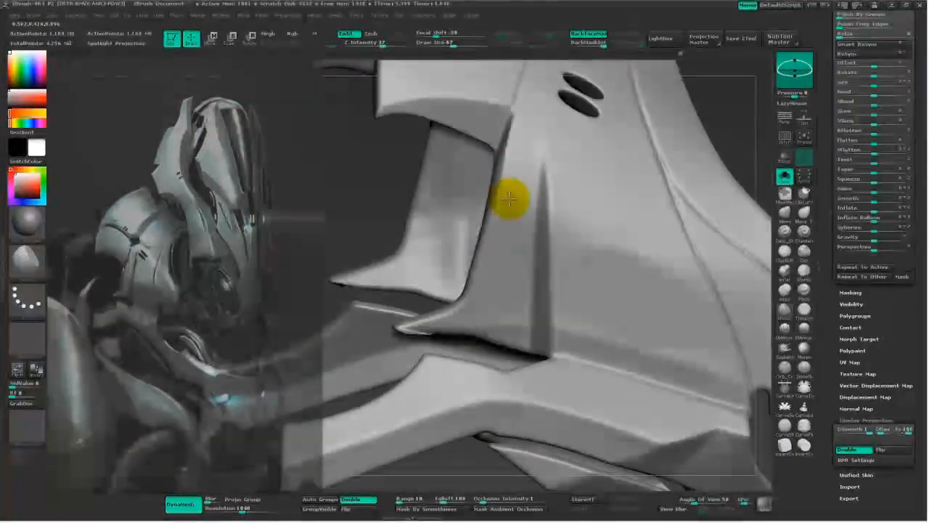
pyautogui.press('space')
pyautogui.moveTo(460, 311); pyautogui.dragTo(420, 322)
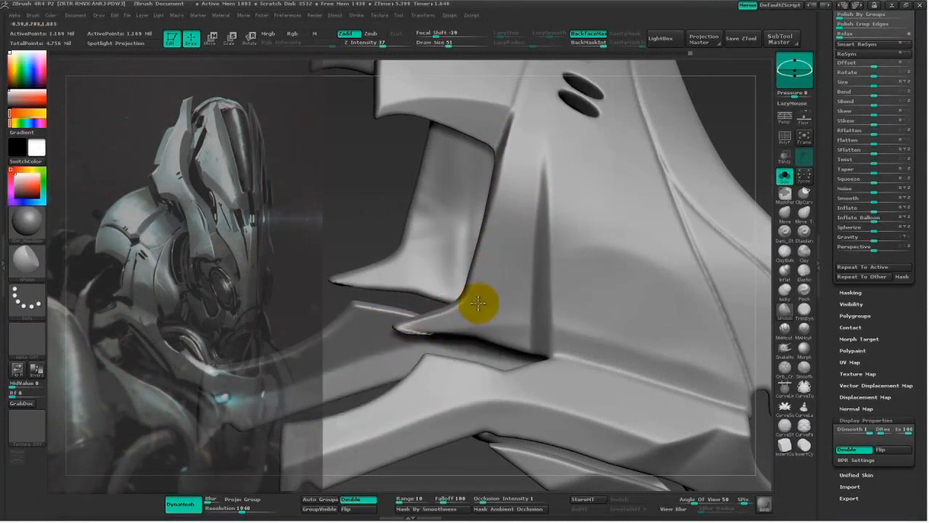
pyautogui.moveTo(315, 208)
pyautogui.mouseDown()
pyautogui.moveTo(338, 247)
pyautogui.moveTo(341, 278)
pyautogui.moveTo(489, 303)
pyautogui.mouseUp()
# Trim the underside of the rear lower spur with ClipCurve, undo the last cut, and remesh the shell.
pyautogui.keyDown('ctrl'); pyautogui.keyDown('shift'); pyautogui.moveTo(593, 349); pyautogui.dragTo(572, 331); pyautogui.keyUp('shift'); pyautogui.keyUp('ctrl')
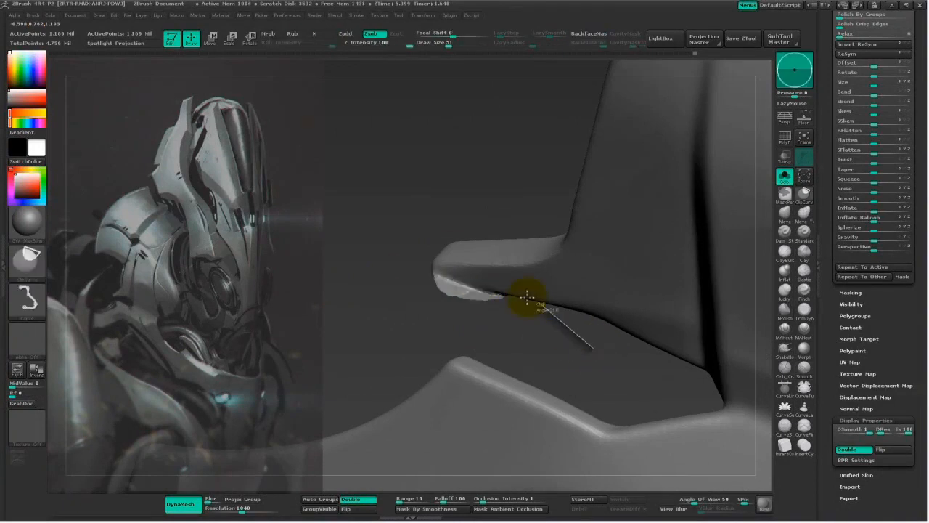
pyautogui.keyDown('ctrl'); pyautogui.keyDown('shift'); pyautogui.moveTo(535, 288); pyautogui.dragTo(481, 323); pyautogui.keyUp('shift'); pyautogui.keyUp('ctrl')
pyautogui.hotkey('ctrl', 'z')
pyautogui.moveTo(395, 274)
pyautogui.keyDown('ctrl'); pyautogui.mouseDown()
pyautogui.moveTo(509, 345)
pyautogui.moveTo(516, 323)
pyautogui.moveTo(571, 325)
pyautogui.moveTo(514, 326)
pyautogui.moveTo(535, 326)
pyautogui.moveTo(357, 251)
pyautogui.moveTo(360, 243)
pyautogui.mouseUp(); pyautogui.keyUp('ctrl')
# Clip the spur's surface along its edge-on profile with ClipCurve and remesh the shell with DynaMesh.
pyautogui.moveTo(486, 320)
pyautogui.mouseDown()
pyautogui.moveTo(442, 302)
pyautogui.moveTo(405, 257)
pyautogui.moveTo(399, 298)
pyautogui.moveTo(569, 262)
pyautogui.moveTo(637, 222)
pyautogui.mouseUp()
pyautogui.moveTo(685, 194)
pyautogui.mouseDown()
pyautogui.moveTo(718, 245)
pyautogui.moveTo(680, 366)
pyautogui.mouseUp()
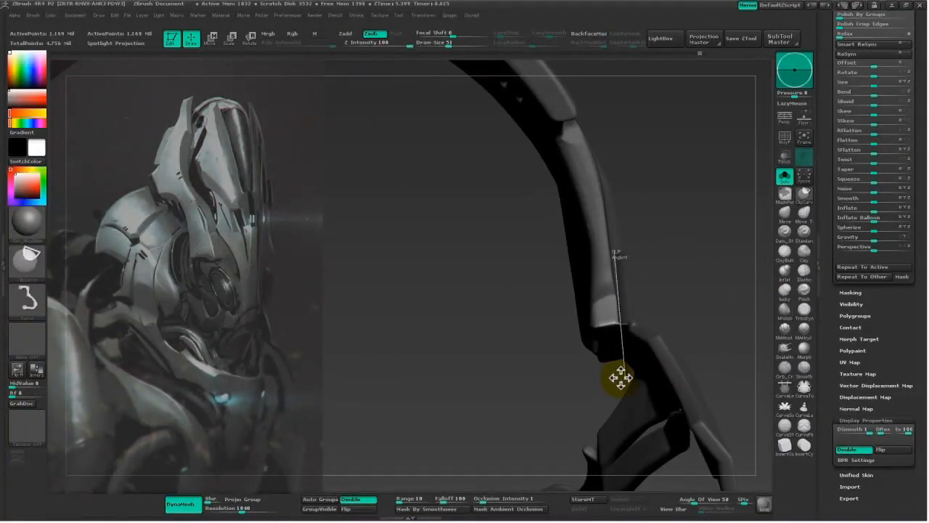
pyautogui.keyDown('ctrl'); pyautogui.keyDown('shift'); pyautogui.moveTo(620, 371); pyautogui.dragTo(621, 371); pyautogui.keyUp('shift'); pyautogui.keyUp('ctrl')
pyautogui.moveTo(695, 253)
pyautogui.mouseDown()
pyautogui.moveTo(660, 322)
pyautogui.moveTo(515, 400)
pyautogui.moveTo(541, 381)
pyautogui.moveTo(573, 370)
pyautogui.moveTo(438, 451)
pyautogui.mouseUp()
pyautogui.moveTo(551, 406)
pyautogui.mouseDown()
pyautogui.moveTo(599, 394)
pyautogui.moveTo(448, 414)
pyautogui.moveTo(431, 383)
pyautogui.moveTo(472, 337)
pyautogui.mouseUp()
pyautogui.keyDown('ctrl'); pyautogui.moveTo(442, 347); pyautogui.dragTo(457, 368); pyautogui.keyUp('ctrl')
# Flatten and sharpen the spur with hPolish at draw sizes 78 and 92, and remesh the shell.
pyautogui.moveTo(495, 302); pyautogui.dragTo(735, 333)
pyautogui.keyDown('alt'); pyautogui.moveTo(541, 315); pyautogui.dragTo(588, 314); pyautogui.keyUp('alt')
pyautogui.press('space')
pyautogui.moveTo(635, 259); pyautogui.dragTo(639, 259)
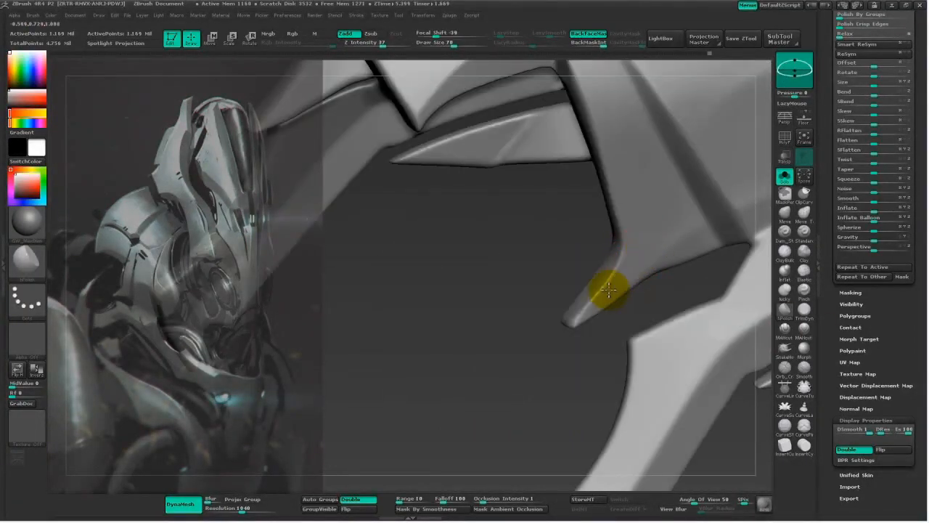
pyautogui.moveTo(543, 374); pyautogui.dragTo(541, 256)
pyautogui.press('space')
pyautogui.click(575, 378)
pyautogui.moveTo(699, 350)
pyautogui.mouseDown()
pyautogui.moveTo(612, 344)
pyautogui.moveTo(688, 348)
pyautogui.moveTo(648, 349)
pyautogui.mouseUp()
pyautogui.moveTo(458, 195); pyautogui.dragTo(469, 300)
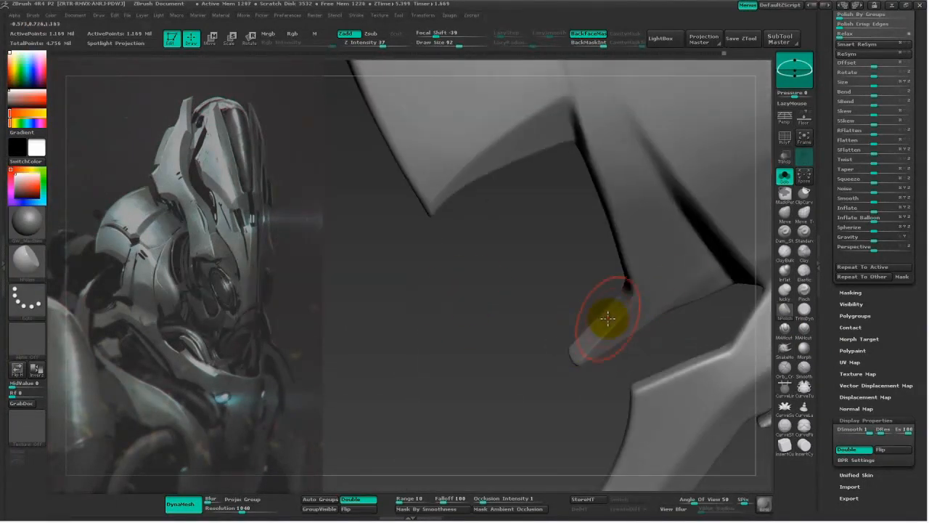
pyautogui.moveTo(551, 394); pyautogui.dragTo(548, 374)
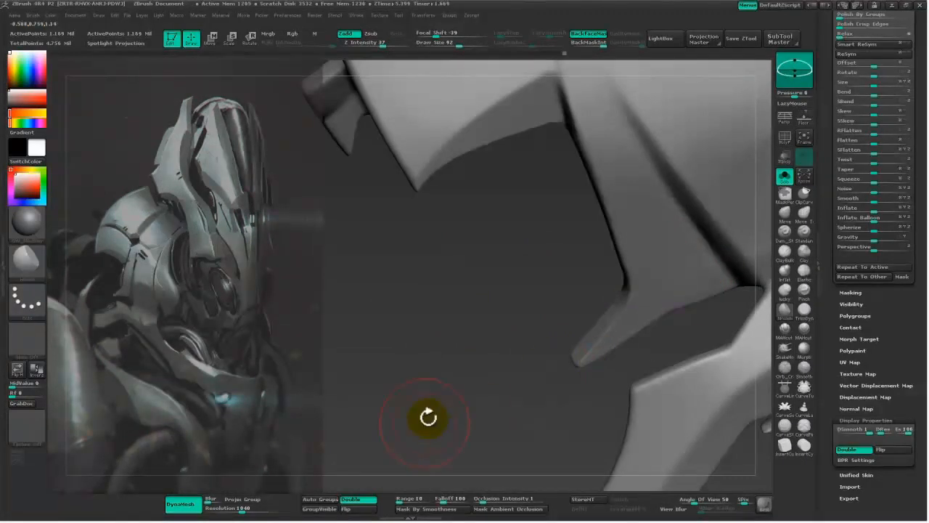
pyautogui.press('ctrl')
pyautogui.keyDown('ctrl'); pyautogui.moveTo(452, 393); pyautogui.dragTo(463, 418); pyautogui.keyUp('ctrl')
# Trim the rear end of the lower jaw arm with several ClipCurve cuts and remesh the shell.
pyautogui.moveTo(463, 417)
pyautogui.mouseDown()
pyautogui.moveTo(449, 362)
pyautogui.moveTo(454, 411)
pyautogui.moveTo(421, 316)
pyautogui.mouseUp()
pyautogui.moveTo(419, 392)
pyautogui.mouseDown()
pyautogui.moveTo(390, 392)
pyautogui.moveTo(486, 381)
pyautogui.moveTo(514, 463)
pyautogui.moveTo(529, 384)
pyautogui.mouseUp()
pyautogui.hotkey('ctrl', 'shift')
pyautogui.keyDown('ctrl'); pyautogui.keyDown('shift'); pyautogui.moveTo(535, 344); pyautogui.dragTo(461, 373); pyautogui.keyUp('shift'); pyautogui.keyUp('ctrl')
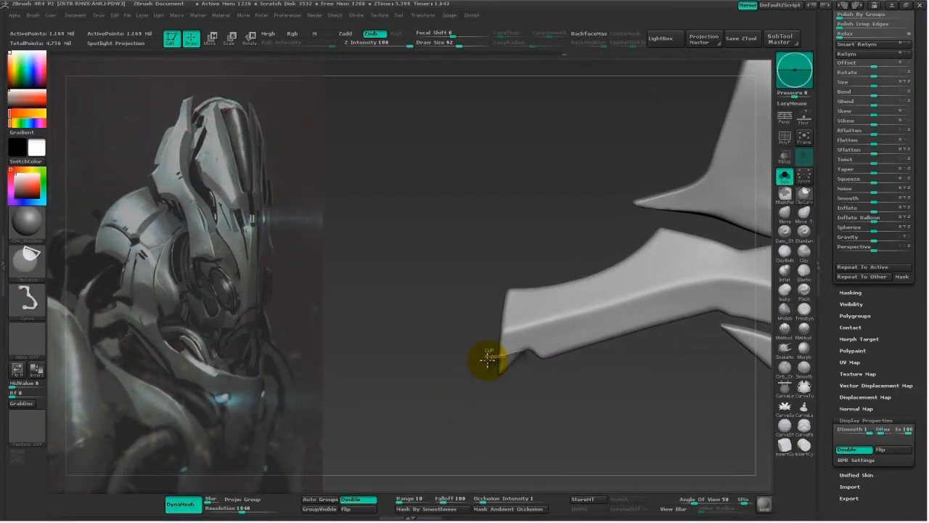
pyautogui.moveTo(454, 401)
pyautogui.mouseDown()
pyautogui.moveTo(450, 349)
pyautogui.moveTo(465, 397)
pyautogui.mouseUp()
pyautogui.keyDown('ctrl'); pyautogui.keyDown('shift'); pyautogui.moveTo(506, 376); pyautogui.dragTo(491, 333); pyautogui.keyUp('shift'); pyautogui.keyUp('ctrl')
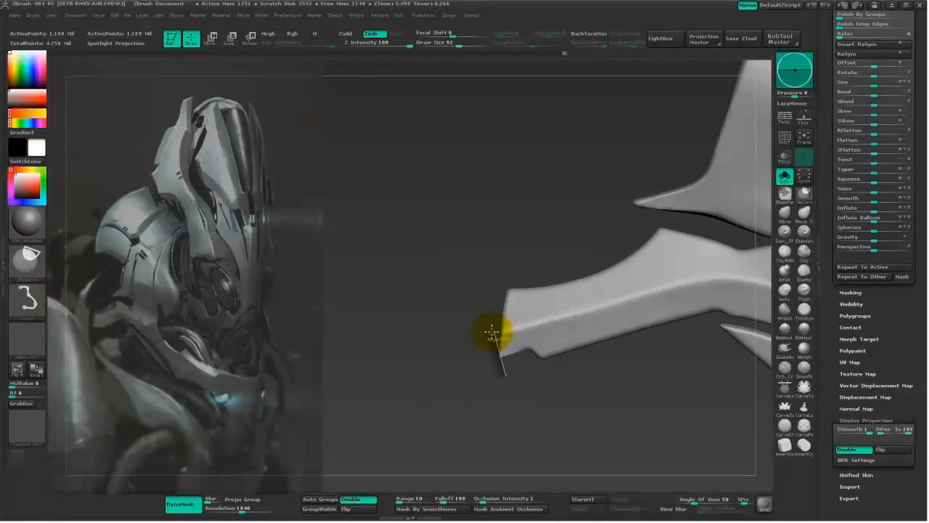
pyautogui.moveTo(465, 384)
pyautogui.mouseDown()
pyautogui.moveTo(452, 398)
pyautogui.moveTo(464, 388)
pyautogui.mouseUp()
pyautogui.keyDown('ctrl'); pyautogui.keyDown('shift'); pyautogui.moveTo(490, 376); pyautogui.dragTo(508, 242); pyautogui.keyUp('shift'); pyautogui.keyUp('ctrl')
pyautogui.moveTo(433, 414); pyautogui.dragTo(424, 422)
pyautogui.keyDown('ctrl'); pyautogui.moveTo(441, 417); pyautogui.dragTo(466, 394); pyautogui.keyUp('ctrl')
# Choose the MAHcut brush at draw size 35 for the seam below the upper plate's gap and undo the last change.
pyautogui.moveTo(498, 356)
pyautogui.mouseDown()
pyautogui.moveTo(487, 353)
pyautogui.moveTo(487, 414)
pyautogui.moveTo(416, 356)
pyautogui.moveTo(423, 400)
pyautogui.moveTo(437, 408)
pyautogui.moveTo(533, 388)
pyautogui.moveTo(581, 306)
pyautogui.moveTo(439, 311)
pyautogui.moveTo(577, 349)
pyautogui.mouseUp()
pyautogui.moveTo(725, 284)
pyautogui.mouseDown()
pyautogui.moveTo(711, 269)
pyautogui.moveTo(634, 356)
pyautogui.moveTo(755, 319)
pyautogui.mouseUp()
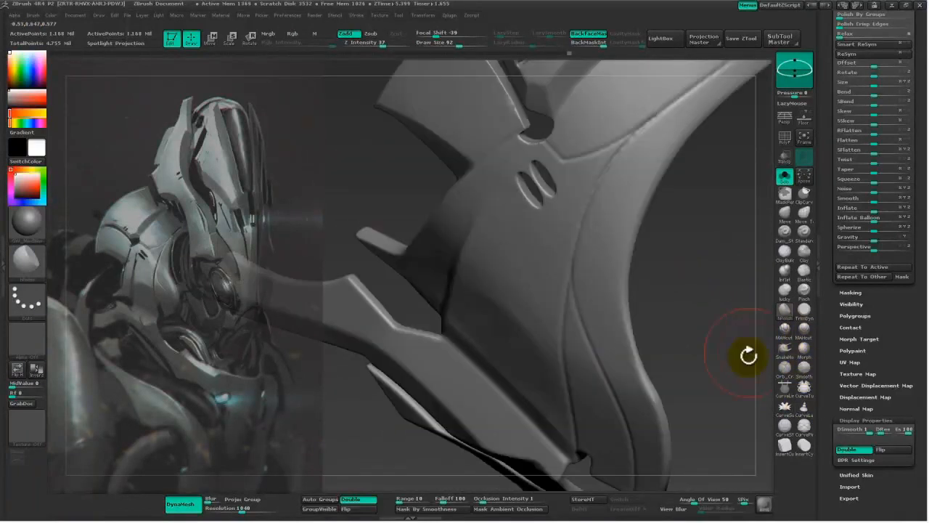
pyautogui.moveTo(680, 296); pyautogui.dragTo(741, 351)
pyautogui.click(804, 330)
pyautogui.press('space')
pyautogui.moveTo(498, 265); pyautogui.dragTo(485, 264)
pyautogui.moveTo(308, 122); pyautogui.dragTo(341, 116)
pyautogui.press('space')
pyautogui.moveTo(544, 264); pyautogui.dragTo(520, 262)
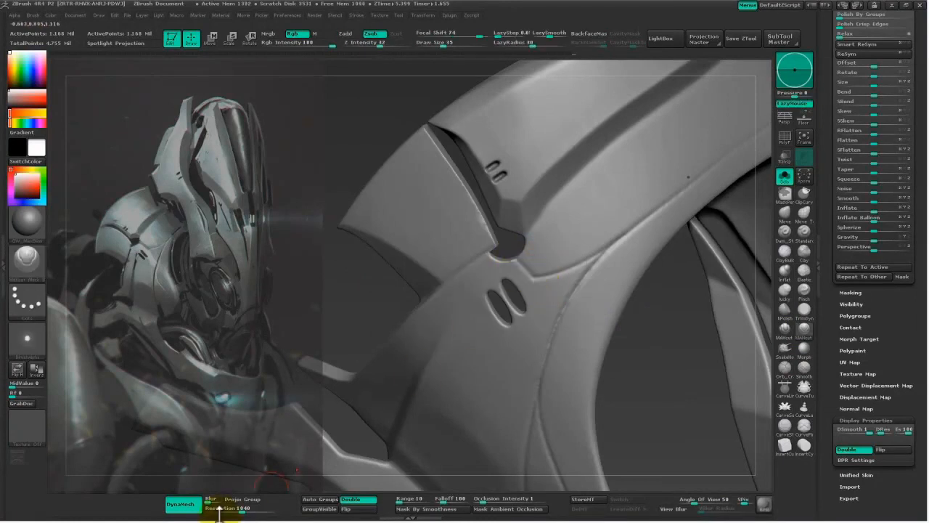
pyautogui.moveTo(343, 356)
pyautogui.mouseDown()
pyautogui.moveTo(368, 311)
pyautogui.moveTo(460, 315)
pyautogui.mouseUp()
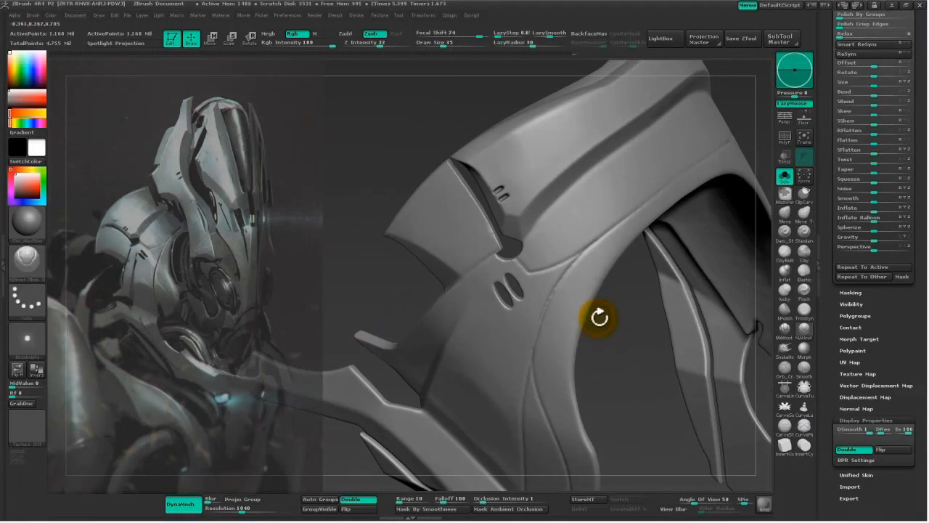
pyautogui.keyDown('alt'); pyautogui.moveTo(687, 390); pyautogui.dragTo(680, 435); pyautogui.keyUp('alt')
pyautogui.press('ctrl')
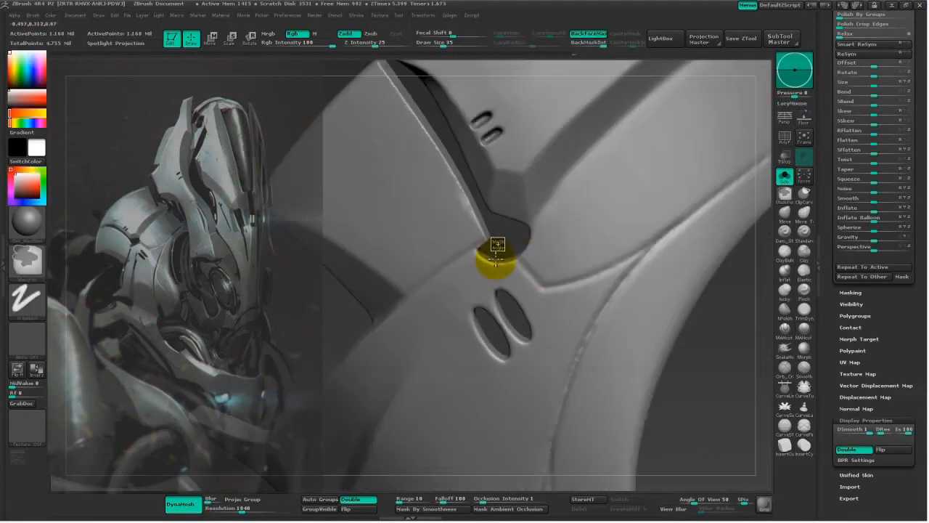
pyautogui.hotkey('ctrl', 'z')
# Deepen the curved seam lines around the shell's side opening with the MAHcut brush at draw size 65 and LazyRadius 40.
pyautogui.press('space')
pyautogui.click(544, 271)
pyautogui.moveTo(702, 397)
pyautogui.mouseDown()
pyautogui.moveTo(663, 400)
pyautogui.moveTo(521, 258)
pyautogui.mouseUp()
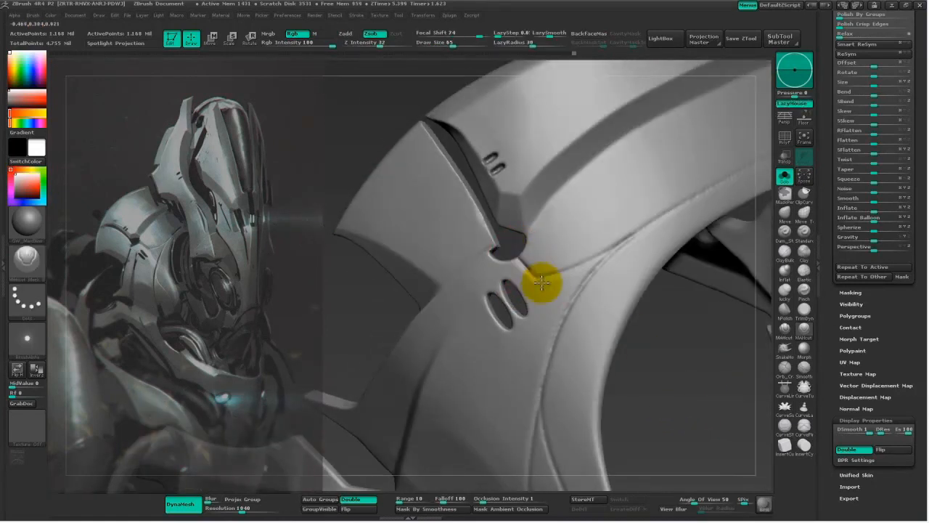
pyautogui.moveTo(534, 277)
pyautogui.mouseDown()
pyautogui.moveTo(592, 263)
pyautogui.moveTo(552, 271)
pyautogui.moveTo(655, 215)
pyautogui.mouseUp()
pyautogui.hotkey('ctrl', 'z')
pyautogui.moveTo(654, 342)
pyautogui.mouseDown()
pyautogui.moveTo(680, 399)
pyautogui.moveTo(667, 384)
pyautogui.mouseUp()
pyautogui.moveTo(642, 440)
pyautogui.mouseDown()
pyautogui.moveTo(493, 294)
pyautogui.moveTo(699, 201)
pyautogui.moveTo(493, 338)
pyautogui.moveTo(388, 324)
pyautogui.moveTo(643, 181)
pyautogui.mouseUp()
pyautogui.moveTo(548, 393); pyautogui.dragTo(477, 434)
pyautogui.moveTo(438, 476); pyautogui.dragTo(338, 379)
pyautogui.moveTo(375, 327); pyautogui.dragTo(580, 118)
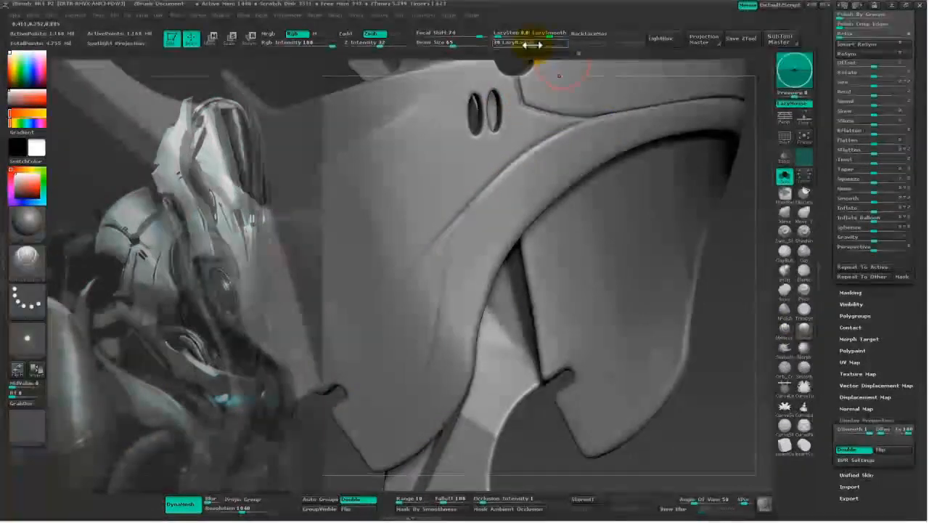
pyautogui.moveTo(696, 454); pyautogui.dragTo(446, 244)
pyautogui.moveTo(653, 290); pyautogui.dragTo(625, 228)
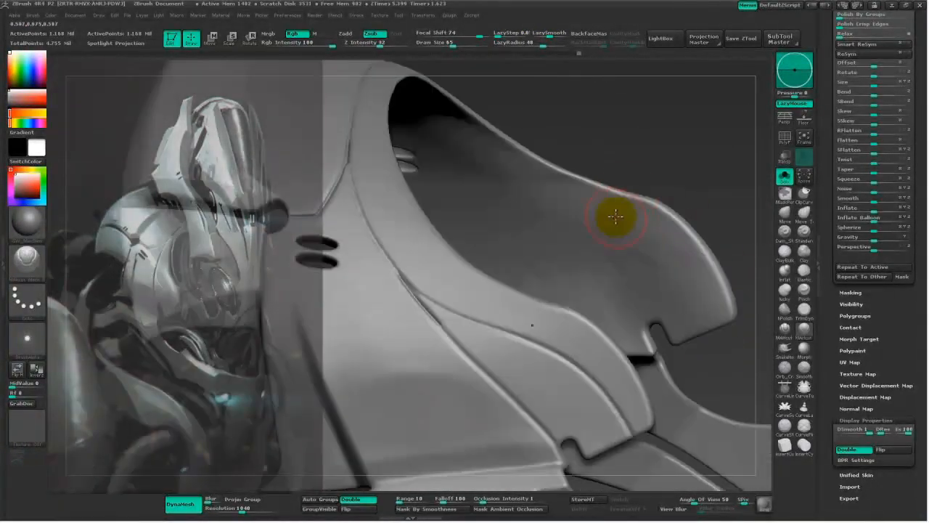
# Retrace the curved seam running down past the side slots at draw size 48 and smooth where it branches.
pyautogui.moveTo(681, 145)
pyautogui.mouseDown()
pyautogui.moveTo(603, 146)
pyautogui.moveTo(653, 218)
pyautogui.moveTo(620, 209)
pyautogui.moveTo(508, 246)
pyautogui.mouseUp()
pyautogui.press('space')
pyautogui.moveTo(426, 238)
pyautogui.mouseDown()
pyautogui.moveTo(429, 220)
pyautogui.moveTo(430, 285)
pyautogui.mouseUp()
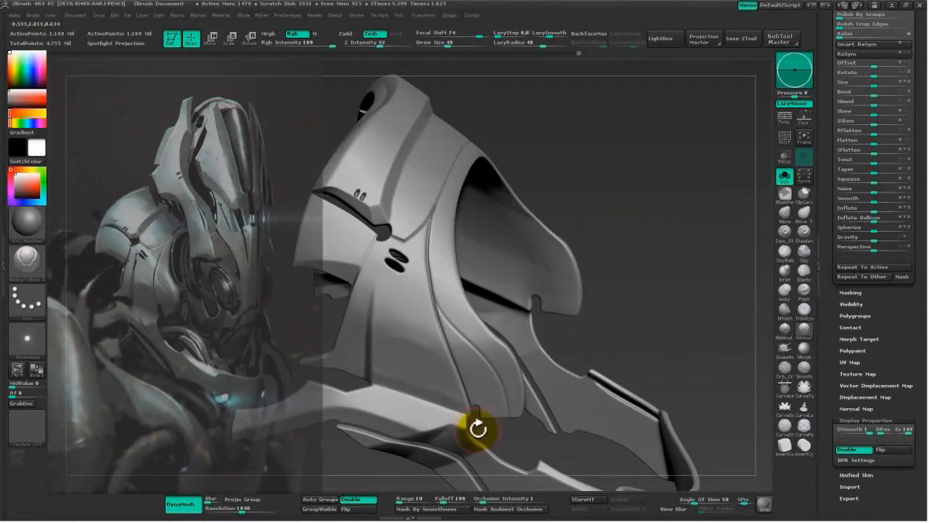
pyautogui.moveTo(431, 293); pyautogui.dragTo(453, 336)
pyautogui.keyDown('shift'); pyautogui.moveTo(453, 335); pyautogui.dragTo(438, 305); pyautogui.keyUp('shift')
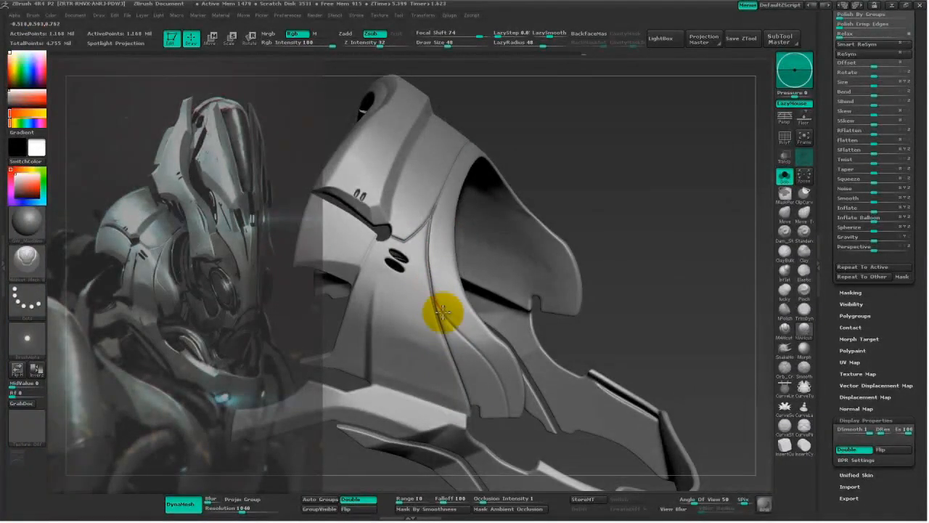
pyautogui.moveTo(672, 316); pyautogui.dragTo(613, 232)
pyautogui.moveTo(658, 156); pyautogui.dragTo(666, 146)
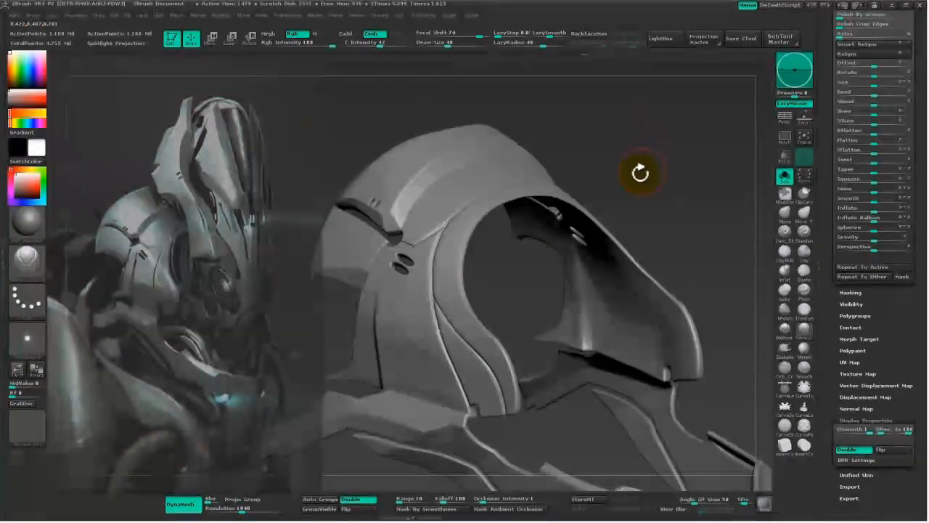
pyautogui.moveTo(364, 477)
pyautogui.mouseDown()
pyautogui.moveTo(452, 428)
pyautogui.moveTo(465, 341)
pyautogui.mouseUp()
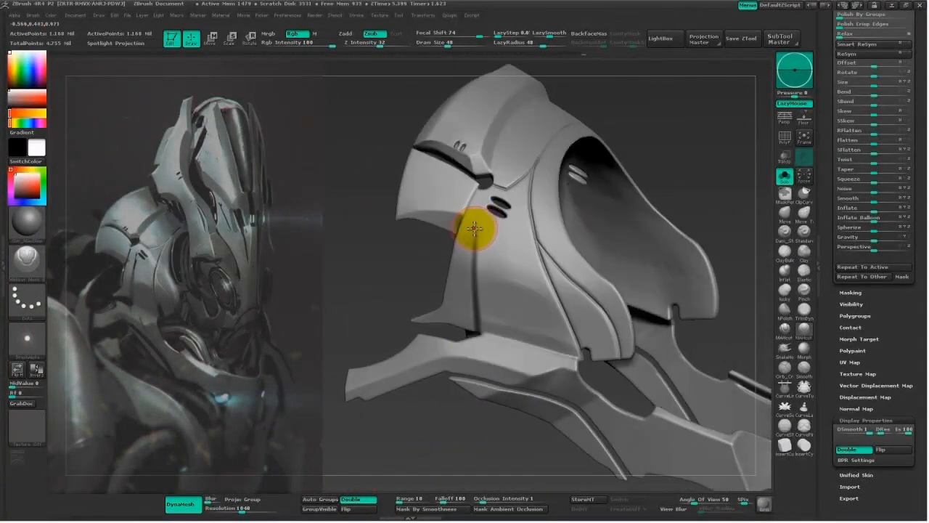
pyautogui.moveTo(704, 156); pyautogui.dragTo(425, 207)
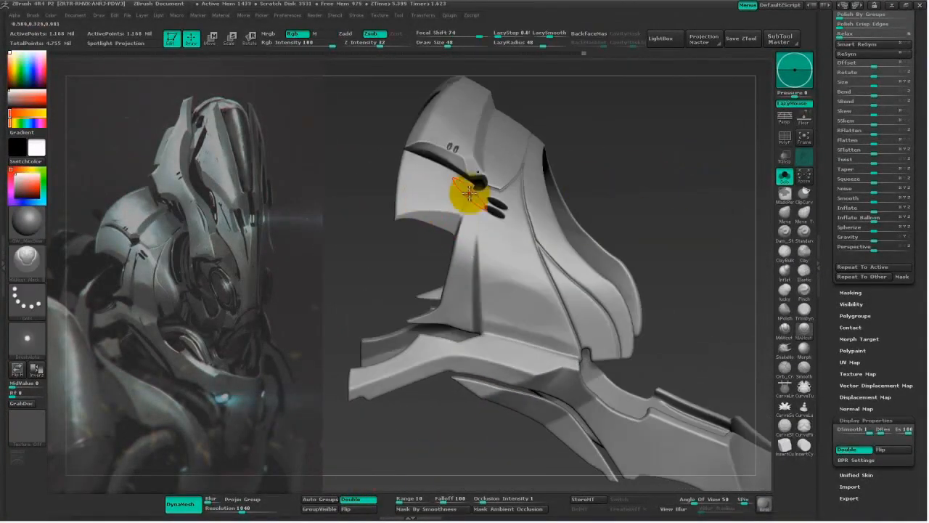
pyautogui.moveTo(549, 157); pyautogui.dragTo(460, 210)
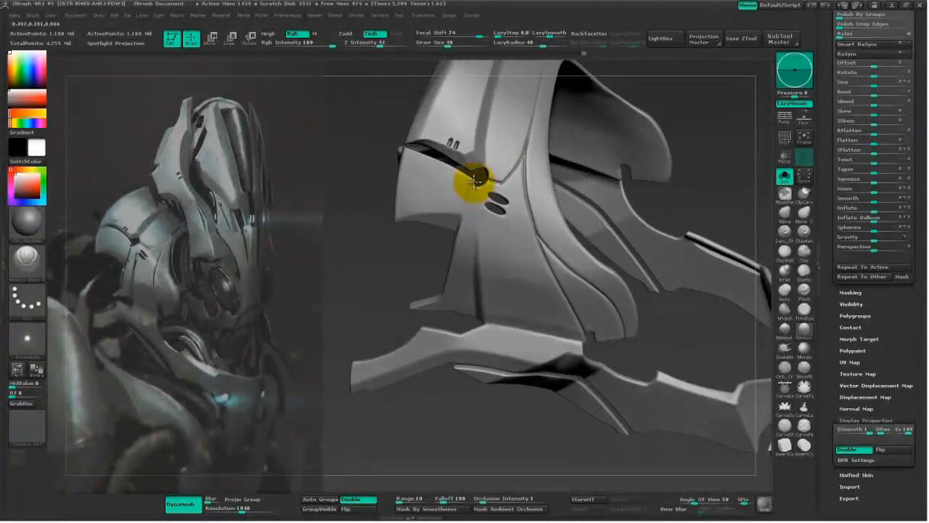
pyautogui.hotkey('ctrl', 'z')
# Polish the edges along the upper plate's gap with backface-masked hPolish at draw size 63.
pyautogui.moveTo(420, 282)
pyautogui.mouseDown()
pyautogui.moveTo(404, 269)
pyautogui.moveTo(403, 308)
pyautogui.moveTo(363, 289)
pyautogui.moveTo(377, 203)
pyautogui.moveTo(651, 147)
pyautogui.moveTo(655, 227)
pyautogui.moveTo(624, 290)
pyautogui.moveTo(635, 371)
pyautogui.mouseUp()
pyautogui.click(785, 312)
pyautogui.press('space')
pyautogui.moveTo(432, 202); pyautogui.dragTo(438, 202)
pyautogui.moveTo(573, 108)
pyautogui.mouseDown()
pyautogui.moveTo(481, 160)
pyautogui.moveTo(477, 145)
pyautogui.mouseUp()
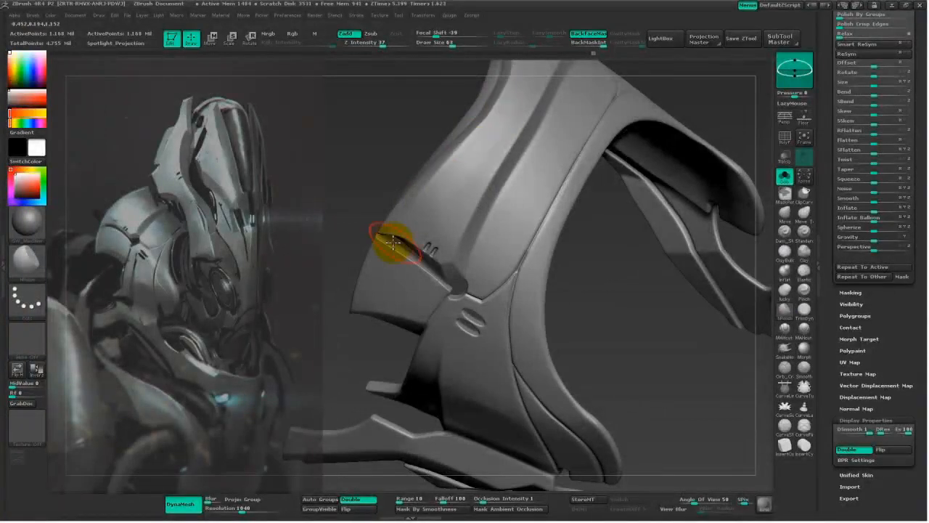
pyautogui.moveTo(386, 158); pyautogui.dragTo(454, 158)
pyautogui.keyDown('alt'); pyautogui.moveTo(642, 249); pyautogui.dragTo(450, 161); pyautogui.keyUp('alt')
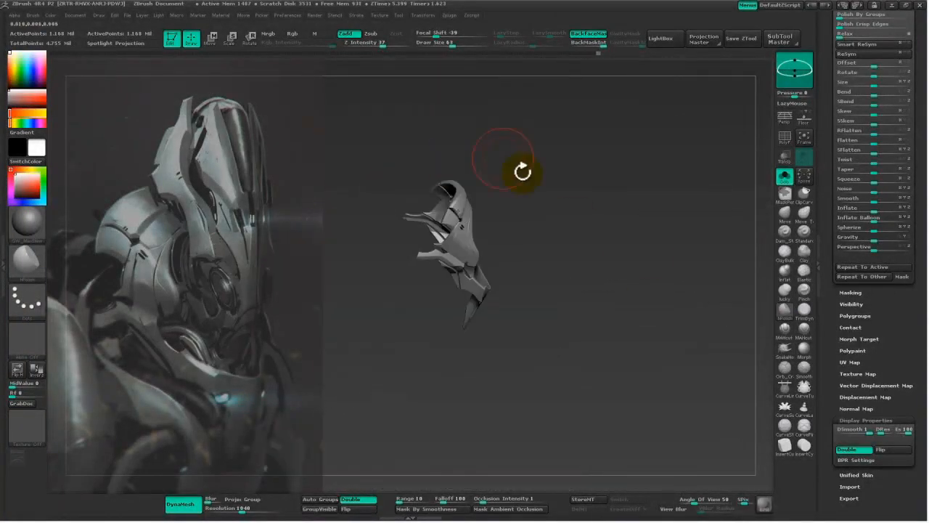
# Remesh the polished shell with DynaMesh.
pyautogui.moveTo(653, 214)
pyautogui.mouseDown()
pyautogui.moveTo(668, 217)
pyautogui.moveTo(659, 238)
pyautogui.moveTo(659, 214)
pyautogui.mouseUp()
pyautogui.press('ctrl')
pyautogui.moveTo(618, 315); pyautogui.dragTo(276, 463)
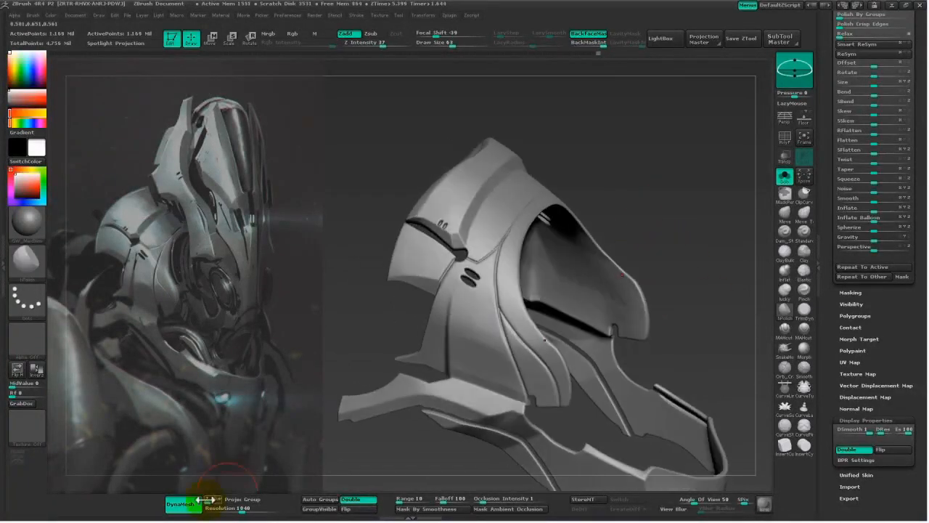
# Polish the panel below the slots on the shell's other side at draw size 84 and refine around the gap at 51.
pyautogui.moveTo(635, 184)
pyautogui.mouseDown()
pyautogui.moveTo(667, 242)
pyautogui.moveTo(660, 225)
pyautogui.moveTo(626, 251)
pyautogui.moveTo(581, 265)
pyautogui.moveTo(597, 315)
pyautogui.moveTo(637, 266)
pyautogui.moveTo(564, 384)
pyautogui.moveTo(578, 373)
pyautogui.mouseUp()
pyautogui.press('space')
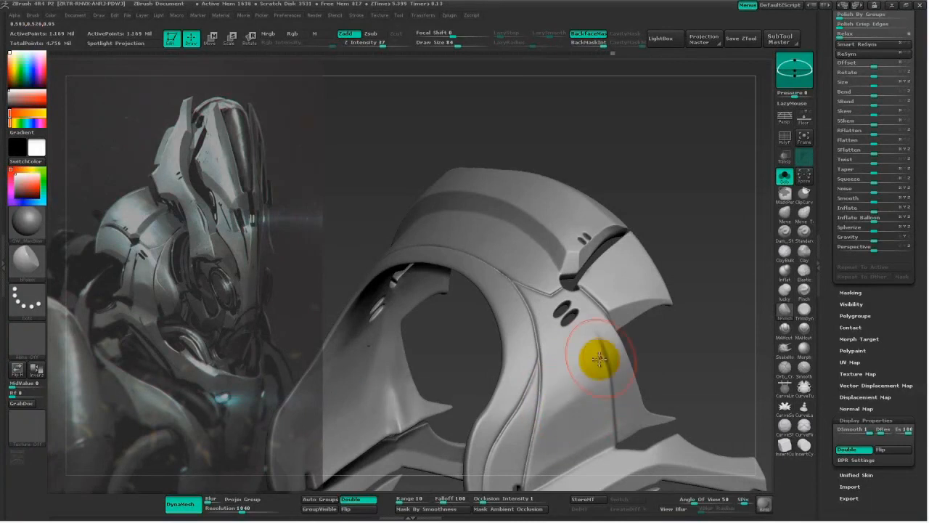
pyautogui.moveTo(707, 326); pyautogui.dragTo(666, 266)
pyautogui.press('space')
pyautogui.moveTo(597, 181); pyautogui.dragTo(583, 176)
pyautogui.moveTo(734, 135); pyautogui.dragTo(726, 154)
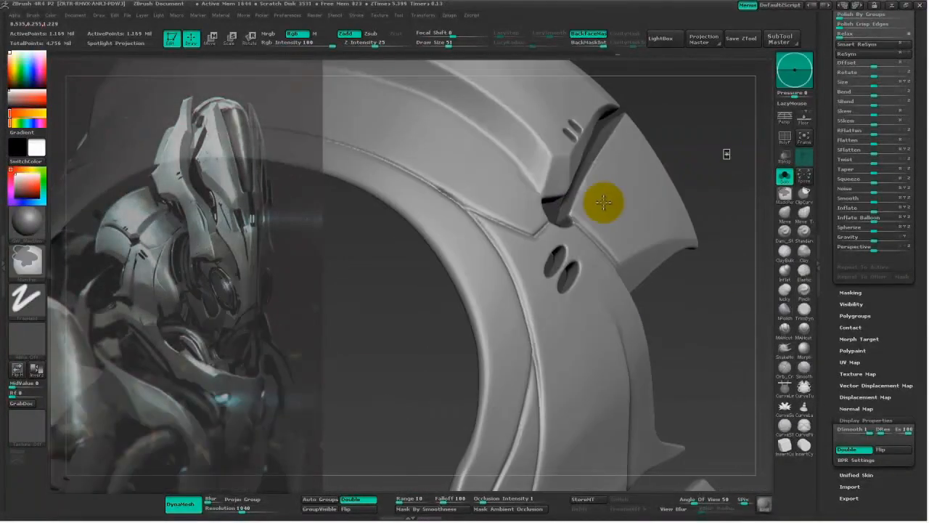
pyautogui.moveTo(701, 397)
pyautogui.keyDown('alt'); pyautogui.mouseDown()
pyautogui.moveTo(637, 334)
pyautogui.moveTo(610, 455)
pyautogui.moveTo(616, 328)
pyautogui.moveTo(704, 380)
pyautogui.moveTo(707, 419)
pyautogui.moveTo(782, 218)
pyautogui.moveTo(664, 307)
pyautogui.moveTo(647, 365)
pyautogui.moveTo(757, 370)
pyautogui.mouseUp(); pyautogui.keyUp('alt')
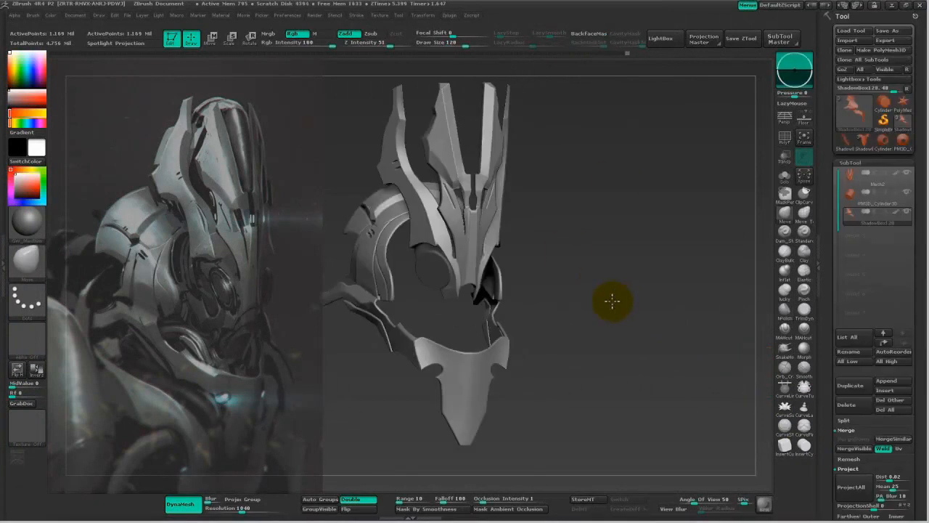
# Switch to a new Cylinder3D primitive, view it side-on and try to move it along its axis.
pyautogui.moveTo(618, 303); pyautogui.dragTo(611, 306)
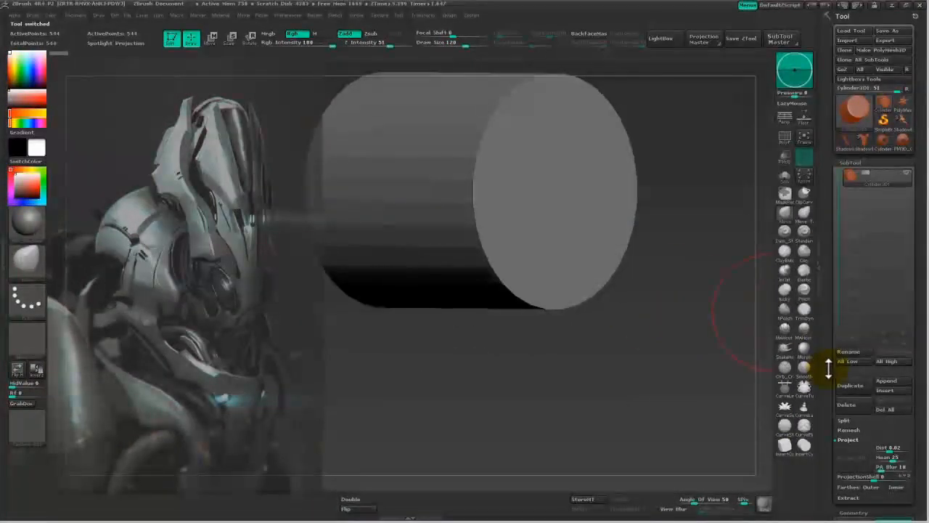
pyautogui.moveTo(825, 365); pyautogui.dragTo(832, 227)
pyautogui.keyDown('shift'); pyautogui.moveTo(653, 341); pyautogui.dragTo(666, 348); pyautogui.keyUp('shift')
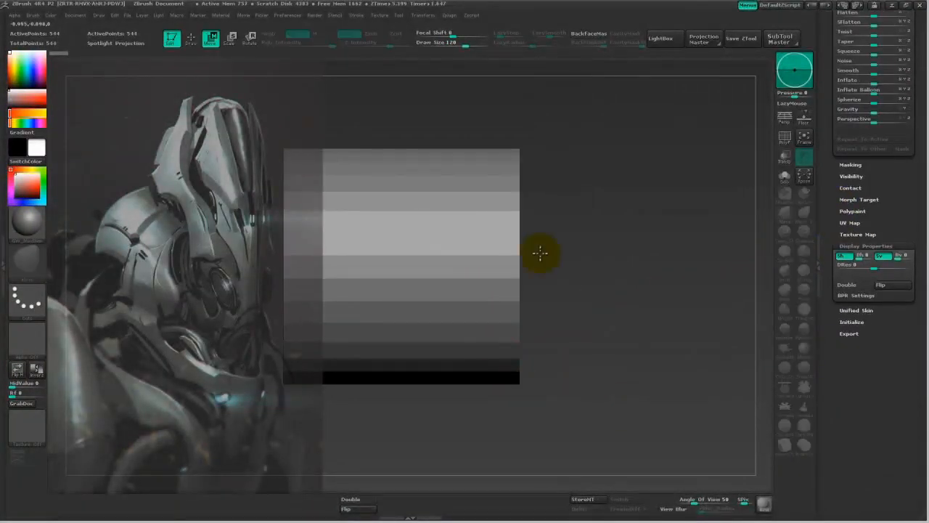
pyautogui.moveTo(524, 254); pyautogui.dragTo(603, 255)
pyautogui.hotkey('ctrl', 'z')
# Initialize the cylinder as a thin disc with a shorter Z size, more divisions around the rim and a tapered front.
pyautogui.moveTo(849, 312); pyautogui.dragTo(853, 331)
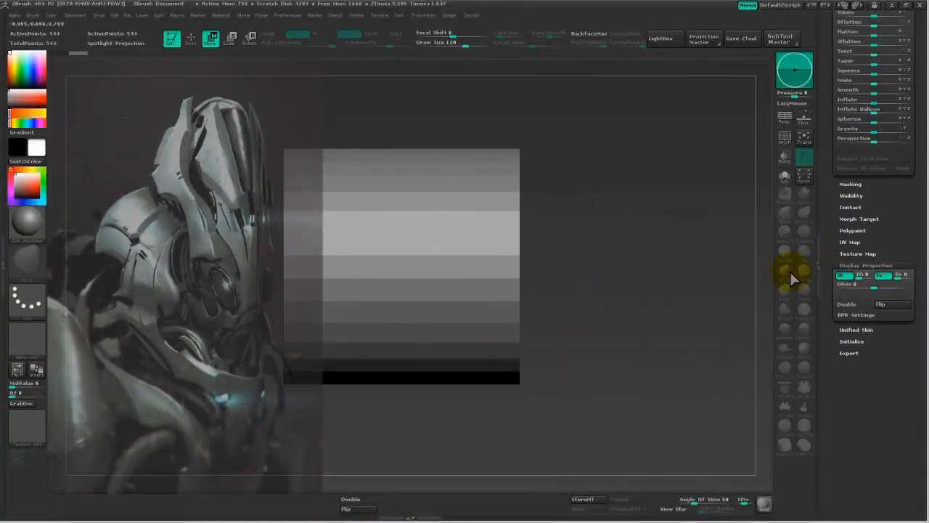
pyautogui.click(853, 341)
pyautogui.press('q')
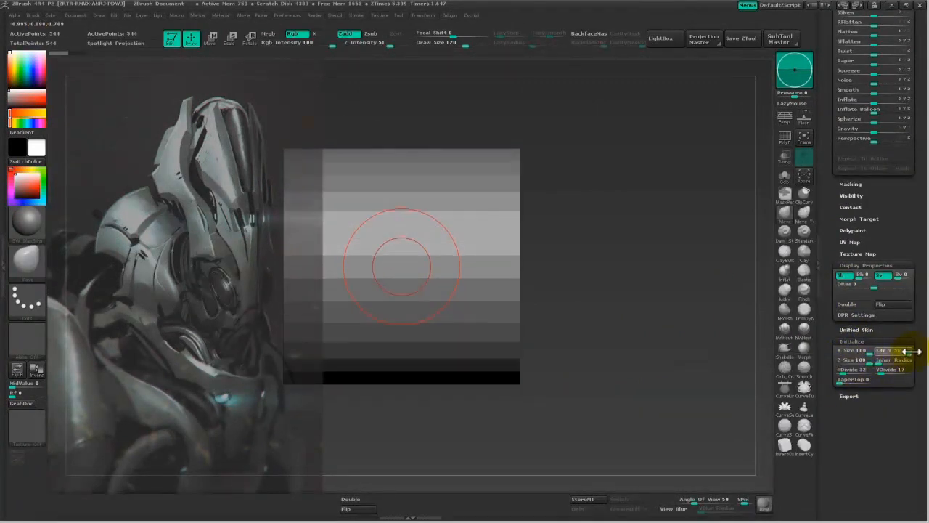
pyautogui.moveTo(860, 359)
pyautogui.mouseDown()
pyautogui.moveTo(844, 360)
pyautogui.moveTo(844, 382)
pyautogui.moveTo(844, 363)
pyautogui.mouseUp()
pyautogui.moveTo(686, 370); pyautogui.dragTo(675, 392)
pyautogui.moveTo(855, 370); pyautogui.dragTo(865, 369)
pyautogui.moveTo(680, 385)
pyautogui.mouseDown()
pyautogui.moveTo(662, 397)
pyautogui.moveTo(668, 423)
pyautogui.moveTo(690, 393)
pyautogui.mouseUp()
pyautogui.moveTo(740, 374); pyautogui.dragTo(626, 428)
pyautogui.moveTo(827, 352); pyautogui.dragTo(846, 473)
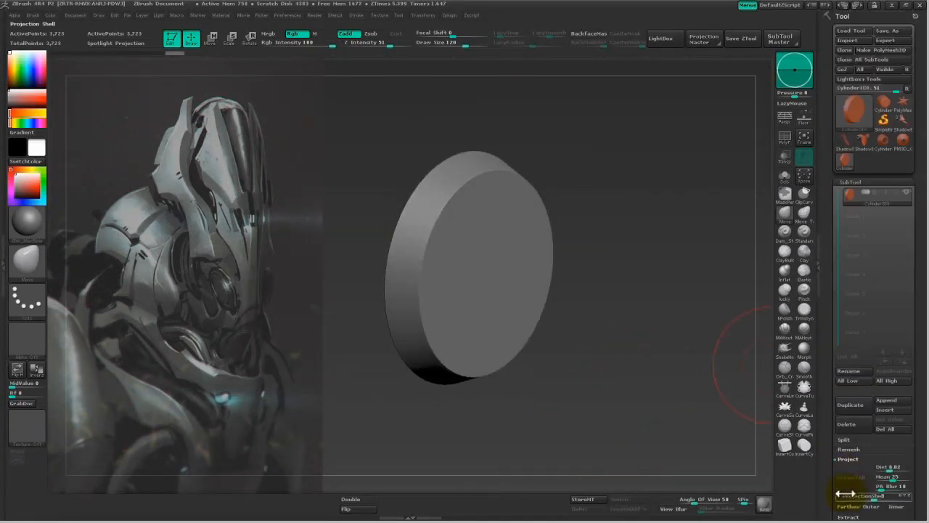
# Return to the helmet tool, append the thin disc as a new subtool and isolate it in Solo mode.
pyautogui.click(897, 121)
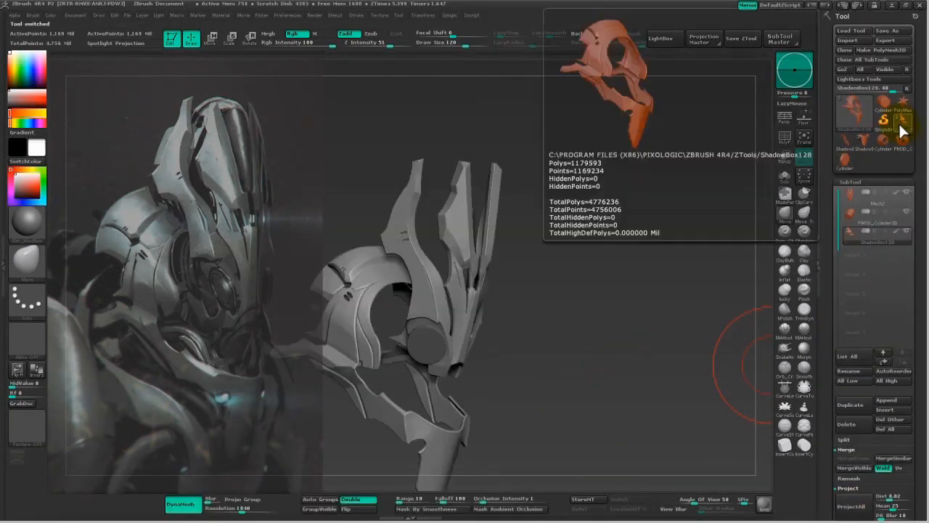
pyautogui.click(883, 400)
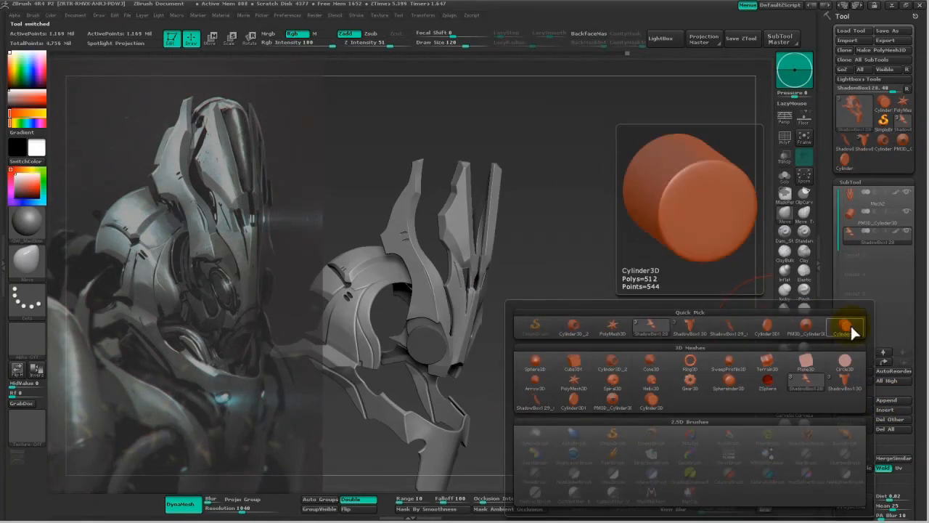
pyautogui.click(768, 327)
pyautogui.moveTo(747, 329); pyautogui.dragTo(747, 189)
pyautogui.click(834, 254)
pyautogui.click(784, 176)
# Show the polyframe, mask the disc apart from its front face and inset that face by scaling.
pyautogui.click(784, 138)
pyautogui.moveTo(733, 232)
pyautogui.mouseDown()
pyautogui.moveTo(622, 353)
pyautogui.moveTo(660, 357)
pyautogui.mouseUp()
pyautogui.keyDown('ctrl'); pyautogui.moveTo(373, 100); pyautogui.dragTo(480, 463); pyautogui.keyUp('ctrl')
pyautogui.moveTo(622, 349); pyautogui.dragTo(628, 315)
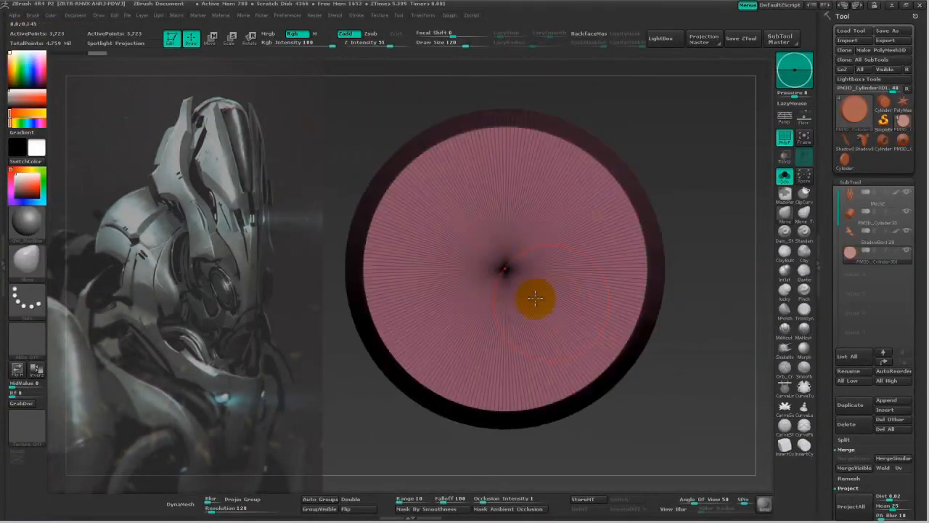
pyautogui.press('e')
pyautogui.keyDown('ctrl'); pyautogui.moveTo(703, 126); pyautogui.dragTo(673, 137); pyautogui.keyUp('ctrl')
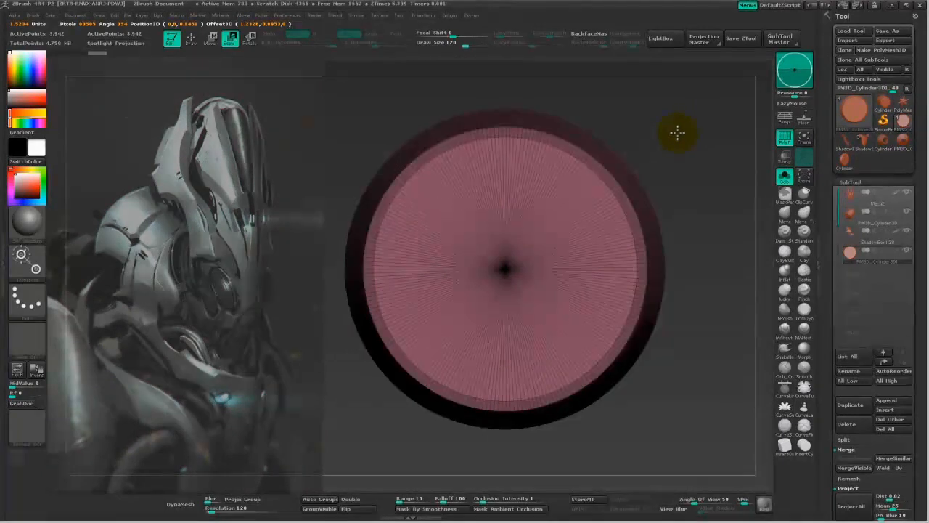
# Extrude the inset front face slightly inward along the disc's axis with the transpose Move line.
pyautogui.moveTo(706, 300); pyautogui.dragTo(706, 299)
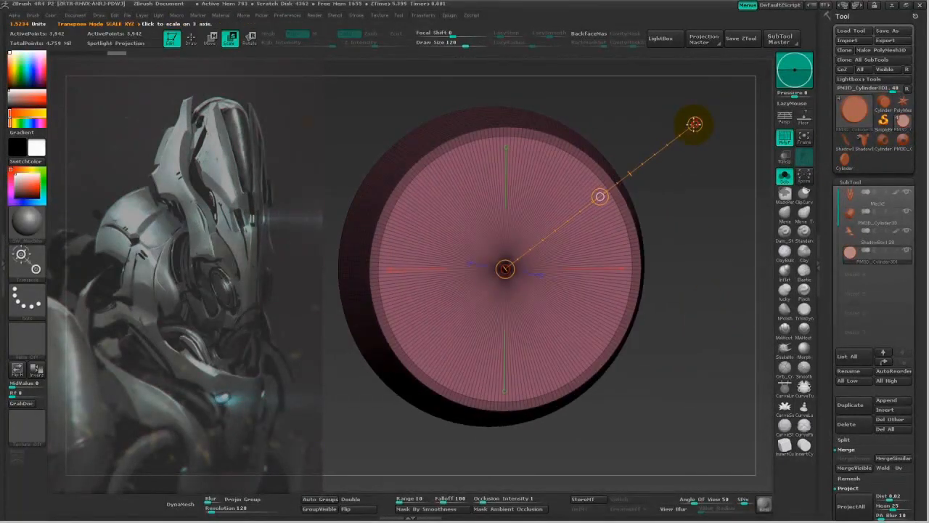
pyautogui.moveTo(701, 222)
pyautogui.keyDown('shift'); pyautogui.mouseDown()
pyautogui.moveTo(697, 195)
pyautogui.moveTo(711, 203)
pyautogui.moveTo(688, 195)
pyautogui.moveTo(707, 210)
pyautogui.moveTo(690, 217)
pyautogui.mouseUp(); pyautogui.keyUp('shift')
pyautogui.moveTo(823, 344); pyautogui.dragTo(834, 276)
pyautogui.moveTo(672, 143); pyautogui.dragTo(620, 182)
pyautogui.hotkey('ctrl', 'z')
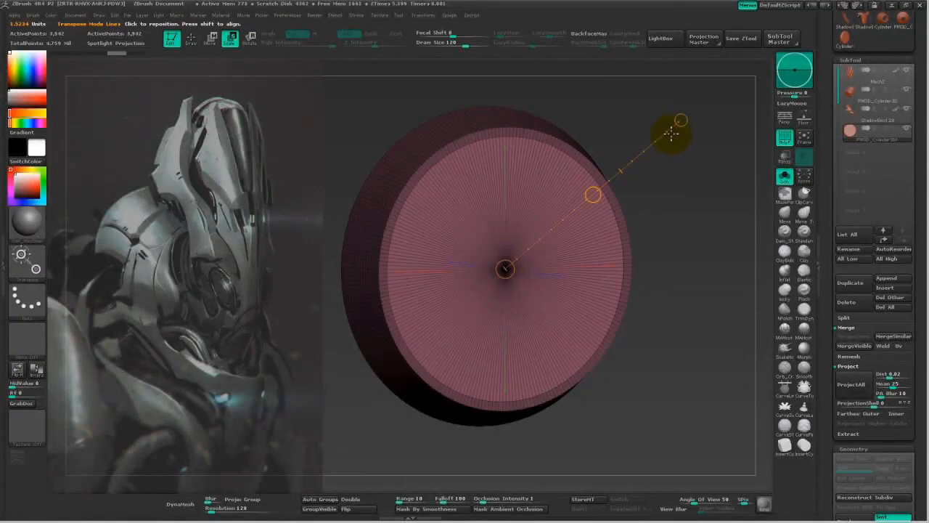
pyautogui.press('w')
pyautogui.keyDown('shift'); pyautogui.moveTo(674, 231); pyautogui.dragTo(686, 281); pyautogui.keyUp('shift')
pyautogui.moveTo(499, 309); pyautogui.dragTo(579, 309)
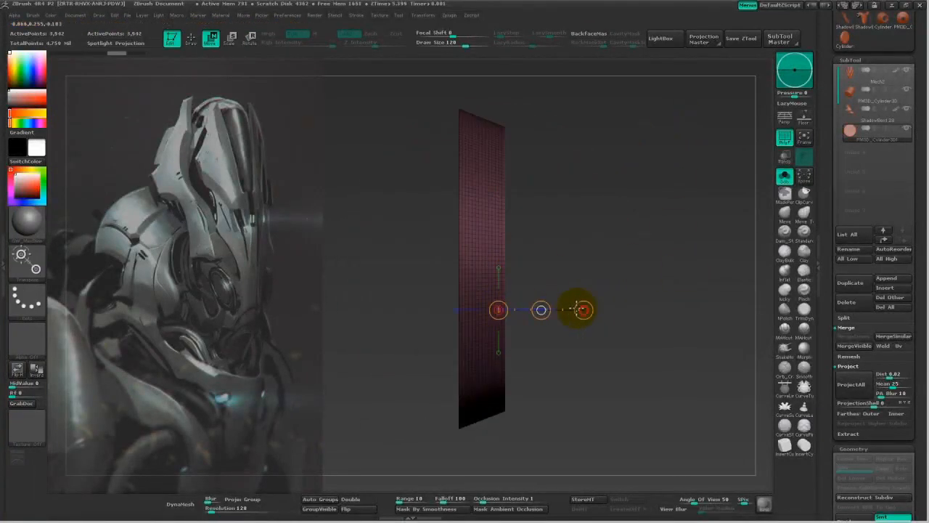
pyautogui.moveTo(617, 280); pyautogui.dragTo(587, 267)
pyautogui.moveTo(538, 310)
pyautogui.keyDown('ctrl'); pyautogui.mouseDown()
pyautogui.moveTo(549, 315)
pyautogui.moveTo(525, 311)
pyautogui.mouseUp(); pyautogui.keyUp('ctrl')
# Inset the recessed front face again and extrude it back outward to leave a ring groove.
pyautogui.keyDown('shift'); pyautogui.moveTo(634, 301); pyautogui.dragTo(435, 356); pyautogui.keyUp('shift')
pyautogui.moveTo(539, 279)
pyautogui.mouseDown()
pyautogui.moveTo(371, 412)
pyautogui.moveTo(373, 420)
pyautogui.mouseUp()
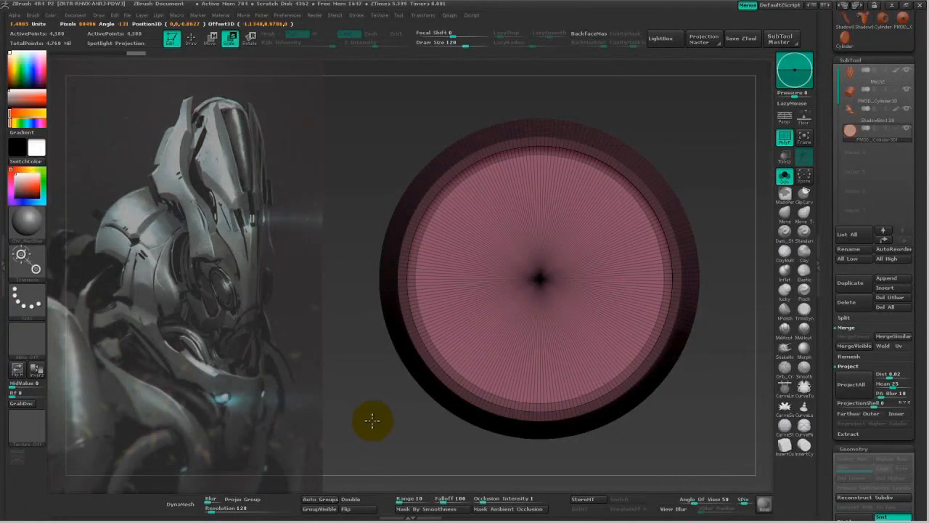
pyautogui.moveTo(370, 419); pyautogui.dragTo(643, 381)
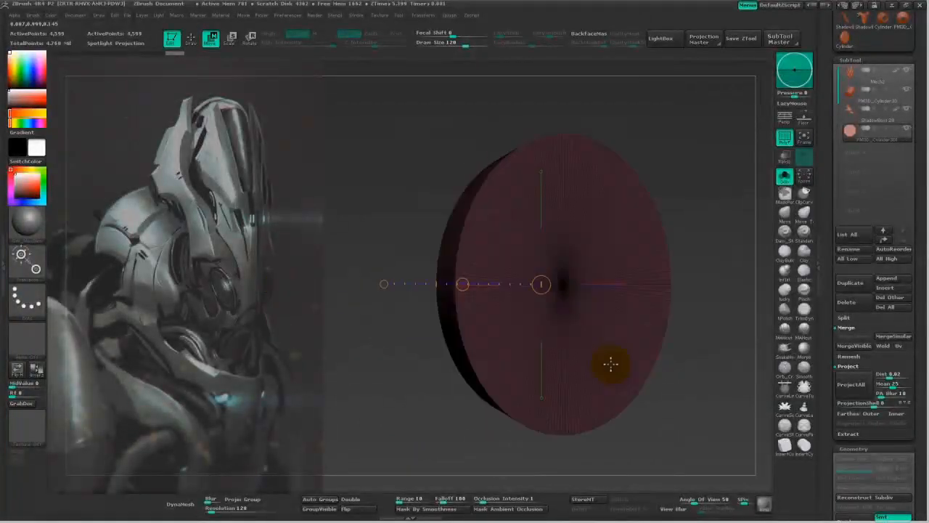
# Mask the disc apart from its back face and inset the back face by scaling.
pyautogui.moveTo(609, 363); pyautogui.dragTo(404, 218)
pyautogui.keyDown('ctrl'); pyautogui.moveTo(394, 104); pyautogui.dragTo(529, 446); pyautogui.keyUp('ctrl')
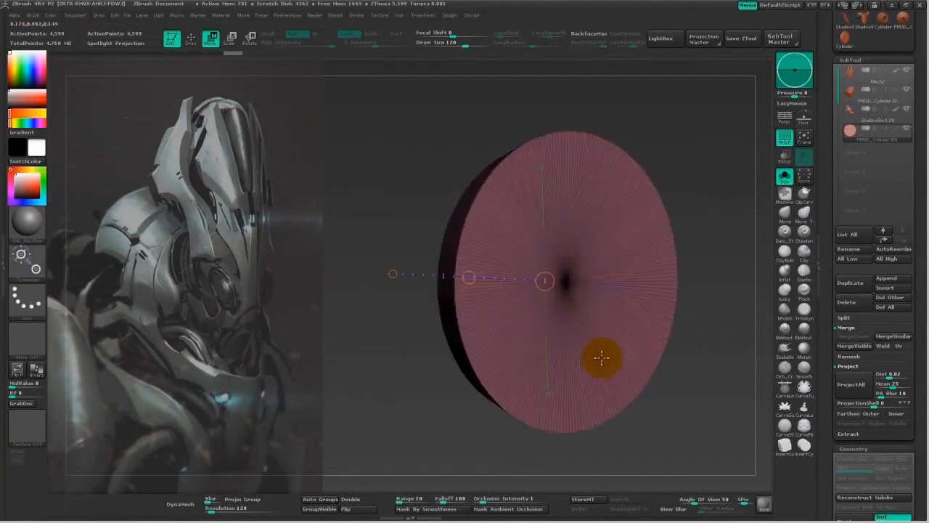
pyautogui.moveTo(601, 357)
pyautogui.mouseDown()
pyautogui.moveTo(559, 304)
pyautogui.moveTo(334, 399)
pyautogui.moveTo(367, 373)
pyautogui.mouseUp()
pyautogui.keyDown('shift'); pyautogui.moveTo(343, 429); pyautogui.dragTo(392, 413); pyautogui.keyUp('shift')
pyautogui.moveTo(653, 285); pyautogui.dragTo(655, 285)
pyautogui.click(656, 286)
pyautogui.moveTo(659, 336); pyautogui.dragTo(641, 339)
pyautogui.moveTo(671, 290); pyautogui.dragTo(729, 304)
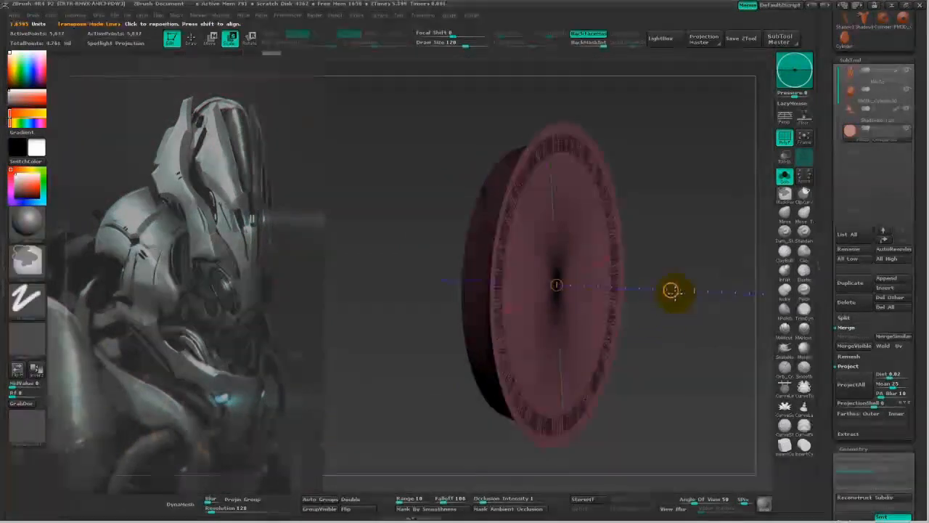
# Undo the last back-face scaling and extrude the inset back face outward as a narrower step.
pyautogui.hotkey('ctrl', 'z')
pyautogui.press('w')
pyautogui.keyDown('ctrl'); pyautogui.moveTo(671, 289); pyautogui.dragTo(718, 295); pyautogui.keyUp('ctrl')
pyautogui.keyDown('alt'); pyautogui.moveTo(657, 363); pyautogui.dragTo(638, 399); pyautogui.keyUp('alt')
pyautogui.moveTo(638, 399)
pyautogui.mouseDown()
pyautogui.moveTo(657, 383)
pyautogui.moveTo(620, 410)
pyautogui.mouseUp()
pyautogui.press('q')
# Turn off the polyframe display and remesh the disc with DynaMesh at resolution 512.
pyautogui.keyDown('alt'); pyautogui.moveTo(371, 438); pyautogui.dragTo(444, 397); pyautogui.keyUp('alt')
pyautogui.moveTo(423, 437); pyautogui.dragTo(292, 469)
pyautogui.hotkey('shift', 'f')
pyautogui.moveTo(464, 435); pyautogui.dragTo(445, 448)
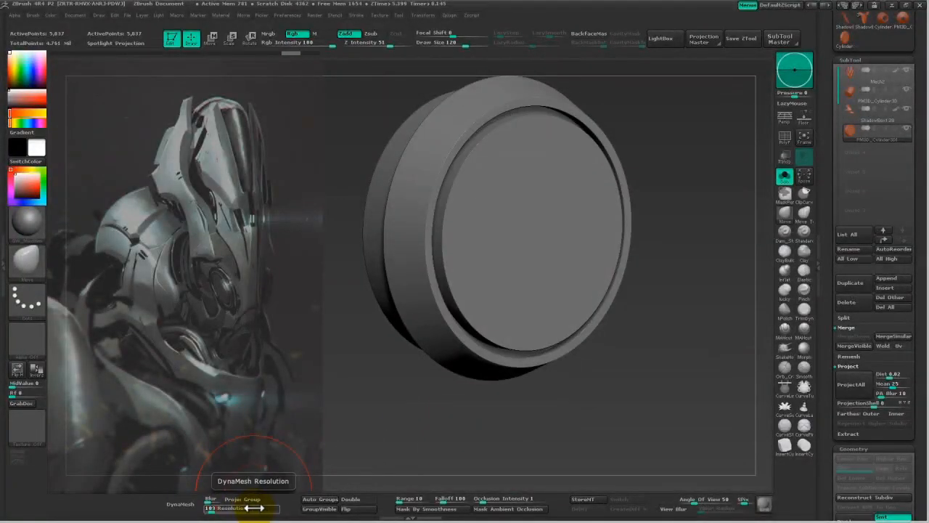
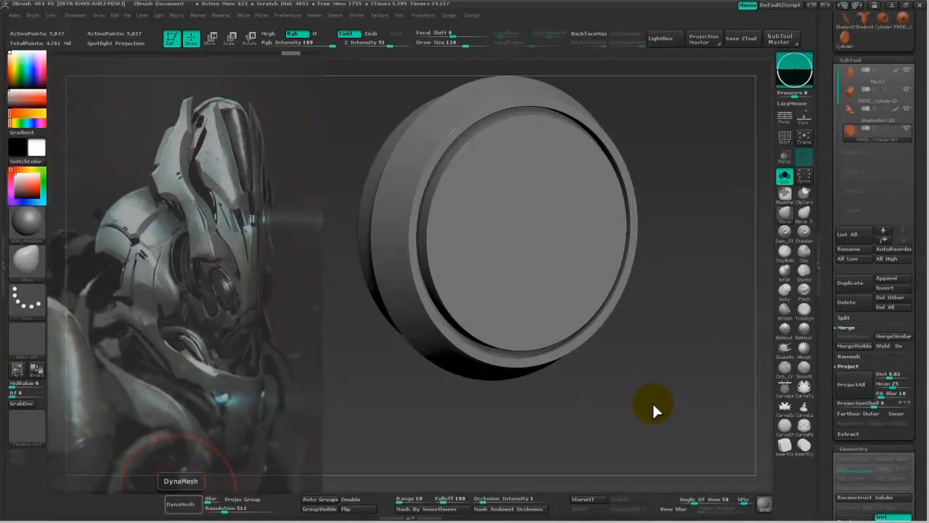
pyautogui.moveTo(653, 402)
pyautogui.mouseDown()
pyautogui.moveTo(690, 396)
pyautogui.moveTo(615, 384)
pyautogui.mouseUp()
pyautogui.keyDown('alt'); pyautogui.moveTo(615, 384); pyautogui.dragTo(678, 420); pyautogui.keyUp('alt')
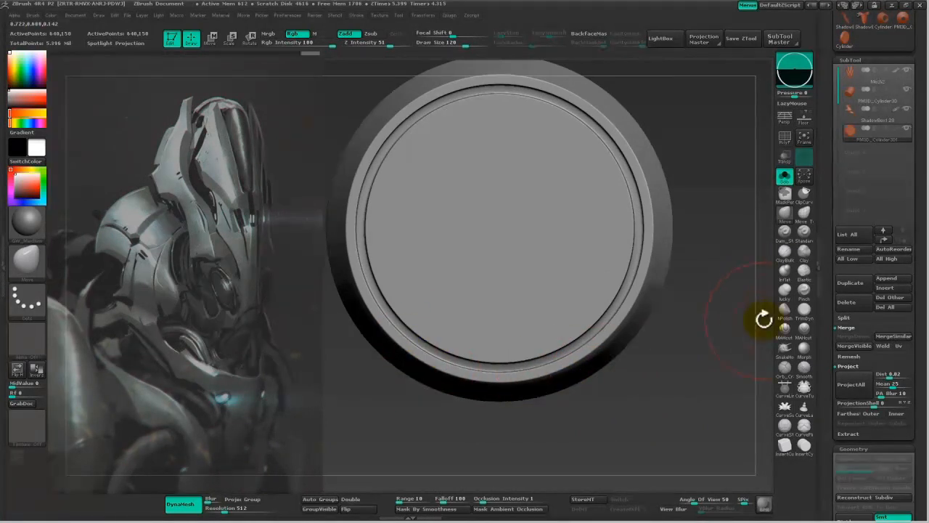
# Insert a mirrored pair of cubes on the lower part of the disc's rim with the InsertCube brush.
pyautogui.click(804, 428)
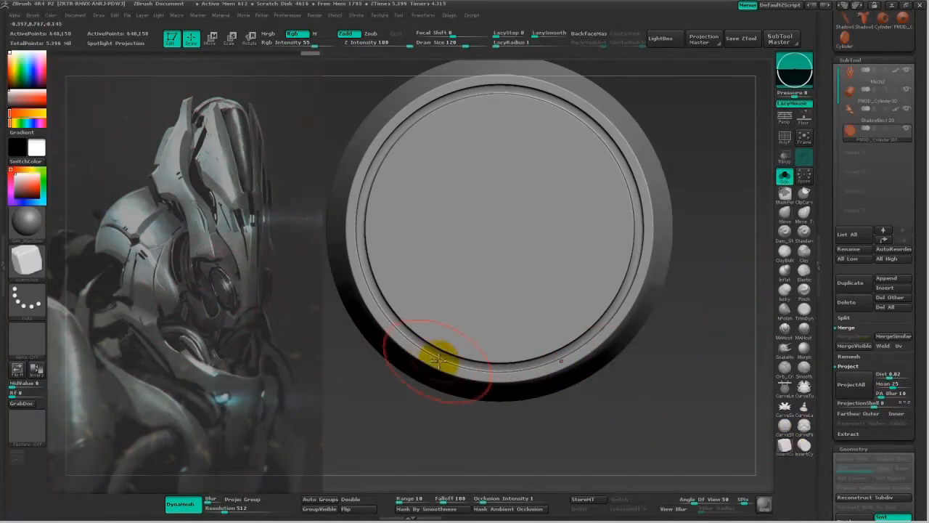
pyautogui.moveTo(405, 344); pyautogui.dragTo(414, 360)
pyautogui.moveTo(493, 455); pyautogui.dragTo(400, 253)
pyautogui.keyDown('ctrl'); pyautogui.keyDown('shift'); pyautogui.click(404, 268); pyautogui.keyUp('shift'); pyautogui.keyUp('ctrl')
pyautogui.keyDown('ctrl'); pyautogui.keyDown('shift'); pyautogui.click(413, 272); pyautogui.keyUp('shift'); pyautogui.keyUp('ctrl')
pyautogui.press('w')
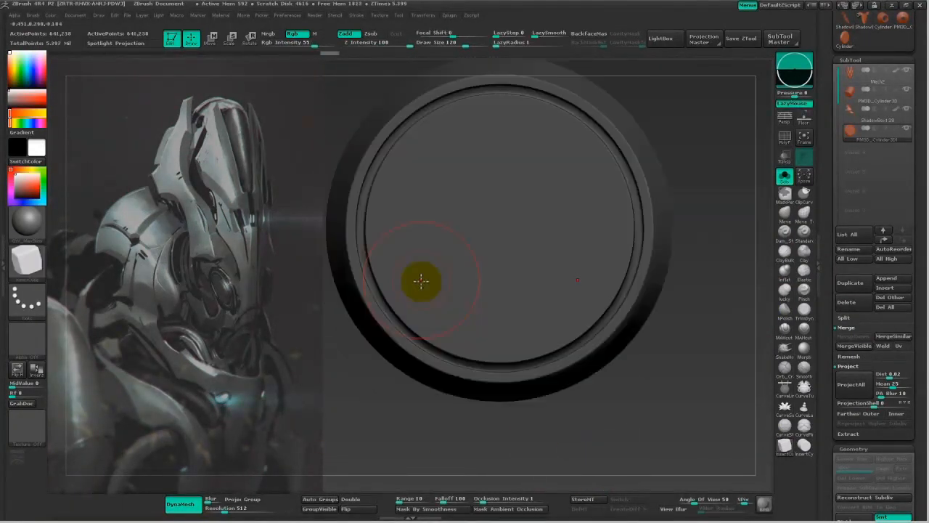
# Turn on double-sided display and move and rotate the inserted cubes to follow the rim's curve.
pyautogui.moveTo(384, 363); pyautogui.dragTo(404, 431)
pyautogui.moveTo(824, 433); pyautogui.dragTo(824, 300)
pyautogui.click(850, 269)
pyautogui.moveTo(672, 392); pyautogui.dragTo(606, 400)
pyautogui.moveTo(405, 263); pyautogui.dragTo(402, 431)
pyautogui.moveTo(403, 347)
pyautogui.mouseDown()
pyautogui.moveTo(429, 435)
pyautogui.moveTo(419, 445)
pyautogui.mouseUp()
pyautogui.press('r')
pyautogui.moveTo(420, 362); pyautogui.dragTo(372, 436)
pyautogui.moveTo(372, 436); pyautogui.dragTo(400, 443)
pyautogui.press('w')
pyautogui.moveTo(421, 362)
pyautogui.mouseDown()
pyautogui.moveTo(368, 439)
pyautogui.moveTo(378, 424)
pyautogui.mouseUp()
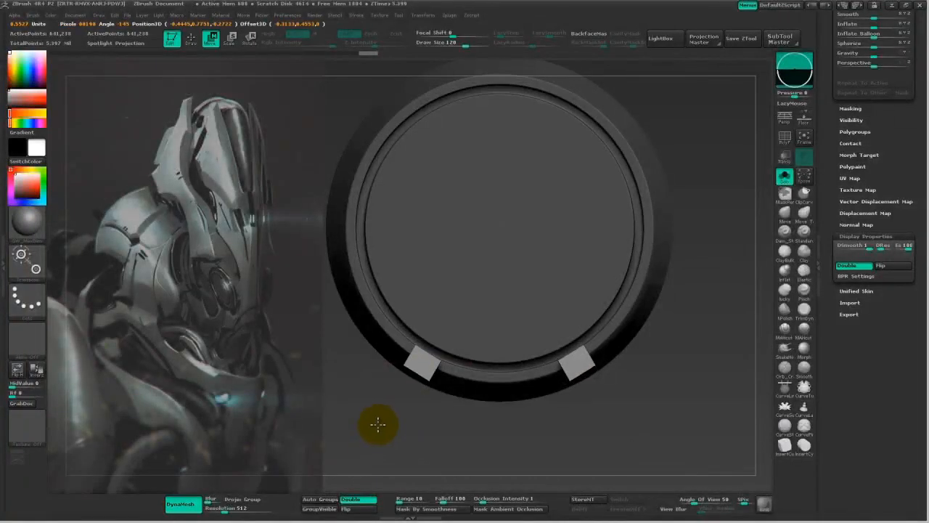
# Reshape the cubes into narrow blocks and rotate them so they cross the disc's rim.
pyautogui.moveTo(422, 364)
pyautogui.mouseDown()
pyautogui.moveTo(583, 434)
pyautogui.moveTo(522, 415)
pyautogui.mouseUp()
pyautogui.moveTo(420, 372); pyautogui.dragTo(369, 471)
pyautogui.moveTo(393, 421); pyautogui.dragTo(472, 308)
pyautogui.moveTo(572, 291)
pyautogui.mouseDown()
pyautogui.moveTo(599, 293)
pyautogui.moveTo(588, 292)
pyautogui.mouseUp()
pyautogui.moveTo(541, 315); pyautogui.dragTo(421, 407)
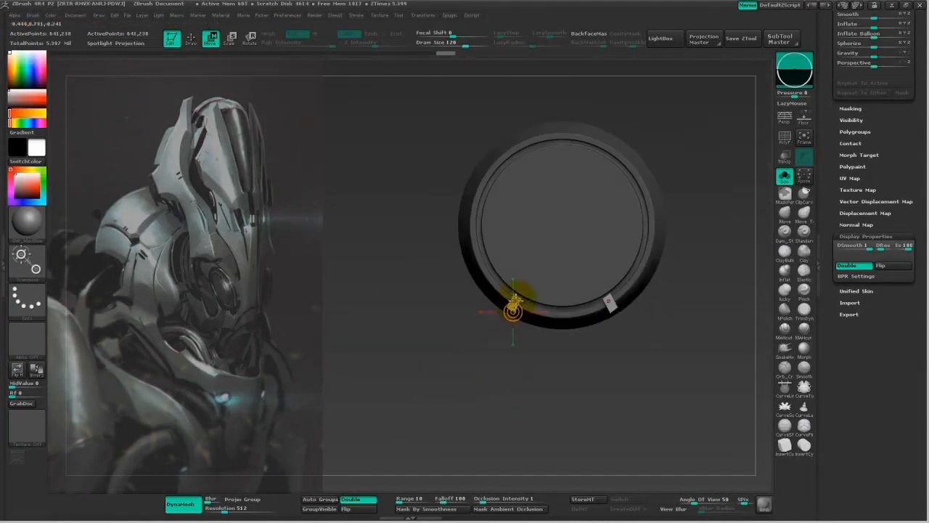
pyautogui.moveTo(530, 336)
pyautogui.mouseDown()
pyautogui.moveTo(520, 321)
pyautogui.moveTo(446, 387)
pyautogui.mouseUp()
pyautogui.press('r')
pyautogui.moveTo(498, 287)
pyautogui.mouseDown()
pyautogui.moveTo(683, 335)
pyautogui.moveTo(643, 369)
pyautogui.mouseUp()
pyautogui.press('q')
pyautogui.moveTo(557, 425)
pyautogui.mouseDown()
pyautogui.moveTo(581, 410)
pyautogui.moveTo(559, 390)
pyautogui.mouseUp()
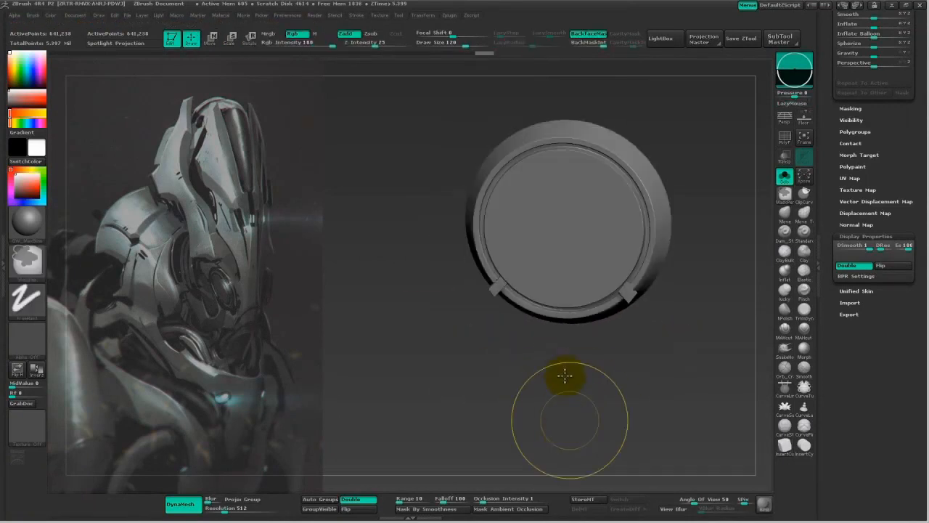
# Remesh with DynaMesh so the two blocks cut notches into the disc's rim.
pyautogui.moveTo(529, 336); pyautogui.dragTo(537, 461)
pyautogui.keyDown('alt'); pyautogui.moveTo(537, 461); pyautogui.dragTo(604, 411); pyautogui.keyUp('alt')
pyautogui.keyDown('ctrl'); pyautogui.moveTo(517, 95); pyautogui.dragTo(680, 339); pyautogui.keyUp('ctrl')
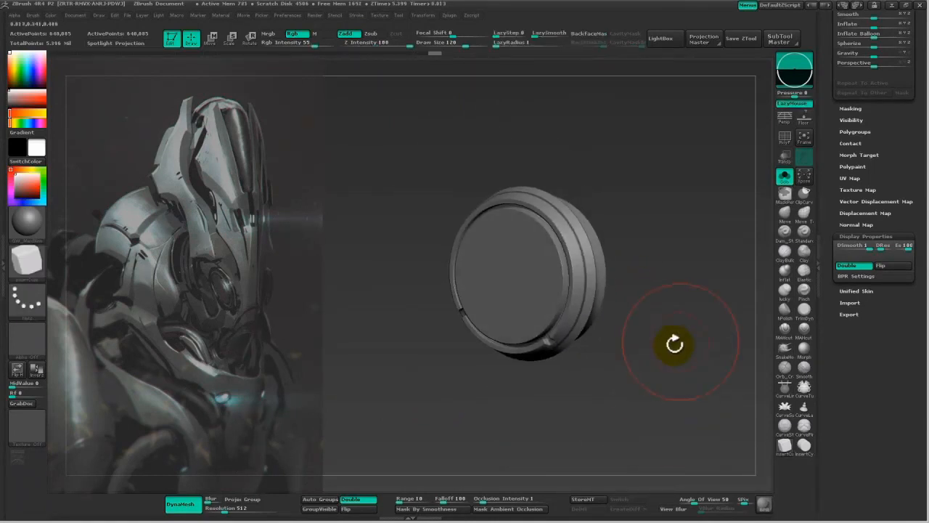
# Invert the disc's mask and adjust its depth along the axis with the transpose Move line.
pyautogui.keyDown('ctrl'); pyautogui.click(673, 354); pyautogui.keyUp('ctrl')
pyautogui.moveTo(837, 183); pyautogui.dragTo(819, 271)
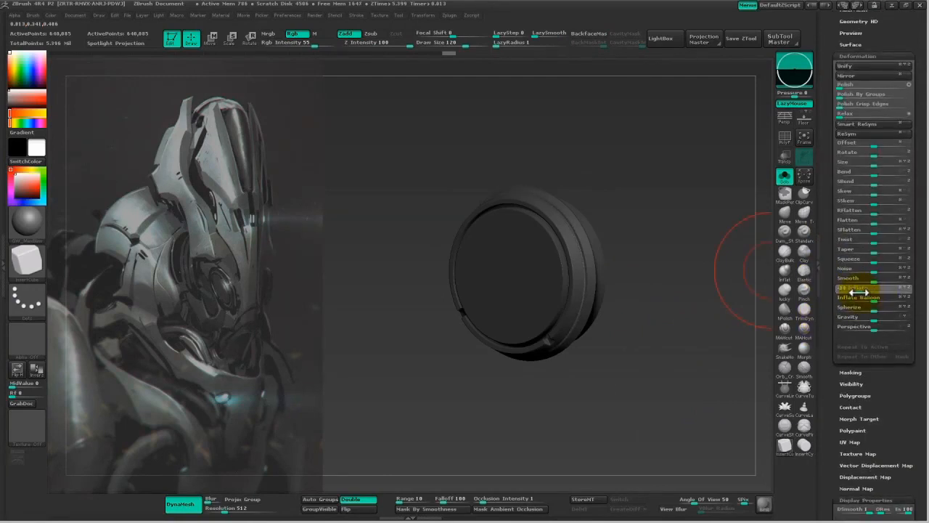
pyautogui.moveTo(755, 355); pyautogui.dragTo(642, 403)
pyautogui.moveTo(632, 407); pyautogui.dragTo(695, 322)
pyautogui.moveTo(674, 378); pyautogui.dragTo(717, 377)
pyautogui.moveTo(717, 377); pyautogui.dragTo(689, 371)
pyautogui.press('w')
pyautogui.keyDown('ctrl'); pyautogui.moveTo(548, 372); pyautogui.dragTo(743, 372); pyautogui.keyUp('ctrl')
# Return to drawing mode, check the notched disc from the front and remesh it with DynaMesh.
pyautogui.press('q')
pyautogui.keyDown('alt'); pyautogui.moveTo(682, 291); pyautogui.dragTo(659, 302); pyautogui.keyUp('alt')
pyautogui.moveTo(659, 303)
pyautogui.mouseDown()
pyautogui.moveTo(720, 386)
pyautogui.moveTo(711, 365)
pyautogui.moveTo(651, 442)
pyautogui.moveTo(658, 412)
pyautogui.mouseUp()
pyautogui.keyDown('alt'); pyautogui.moveTo(658, 411); pyautogui.dragTo(641, 377); pyautogui.keyUp('alt')
pyautogui.moveTo(641, 322); pyautogui.dragTo(688, 338)
pyautogui.keyDown('ctrl'); pyautogui.moveTo(658, 342); pyautogui.dragTo(628, 373); pyautogui.keyUp('ctrl')
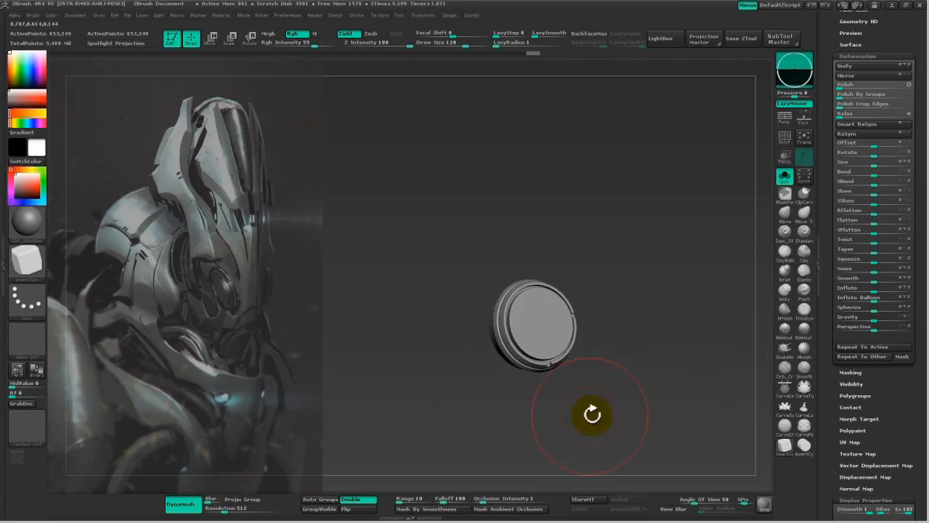
# Turn off Solo mode to bring back the helmet, then scale and move the disc toward the ear area.
pyautogui.moveTo(593, 415)
pyautogui.mouseDown()
pyautogui.moveTo(675, 390)
pyautogui.moveTo(690, 373)
pyautogui.mouseUp()
pyautogui.moveTo(832, 216); pyautogui.dragTo(834, 305)
pyautogui.click(779, 177)
pyautogui.moveTo(677, 376)
pyautogui.mouseDown()
pyautogui.moveTo(713, 366)
pyautogui.moveTo(649, 359)
pyautogui.moveTo(632, 318)
pyautogui.moveTo(631, 327)
pyautogui.moveTo(685, 295)
pyautogui.moveTo(570, 326)
pyautogui.moveTo(521, 152)
pyautogui.moveTo(510, 375)
pyautogui.moveTo(512, 215)
pyautogui.moveTo(523, 233)
pyautogui.mouseUp()
pyautogui.press('e')
pyautogui.moveTo(555, 250); pyautogui.dragTo(625, 270)
pyautogui.press('w')
pyautogui.moveTo(536, 326); pyautogui.dragTo(655, 375)
# Position the disc over the plain ear cylinder on the helmet's side and adjust its size.
pyautogui.moveTo(595, 351)
pyautogui.mouseDown()
pyautogui.moveTo(670, 321)
pyautogui.moveTo(595, 344)
pyautogui.moveTo(562, 425)
pyautogui.mouseUp()
pyautogui.moveTo(648, 305); pyautogui.dragTo(730, 310)
pyautogui.moveTo(514, 401); pyautogui.dragTo(634, 424)
pyautogui.moveTo(574, 413); pyautogui.dragTo(531, 405)
pyautogui.press('r')
pyautogui.moveTo(475, 393); pyautogui.dragTo(631, 434)
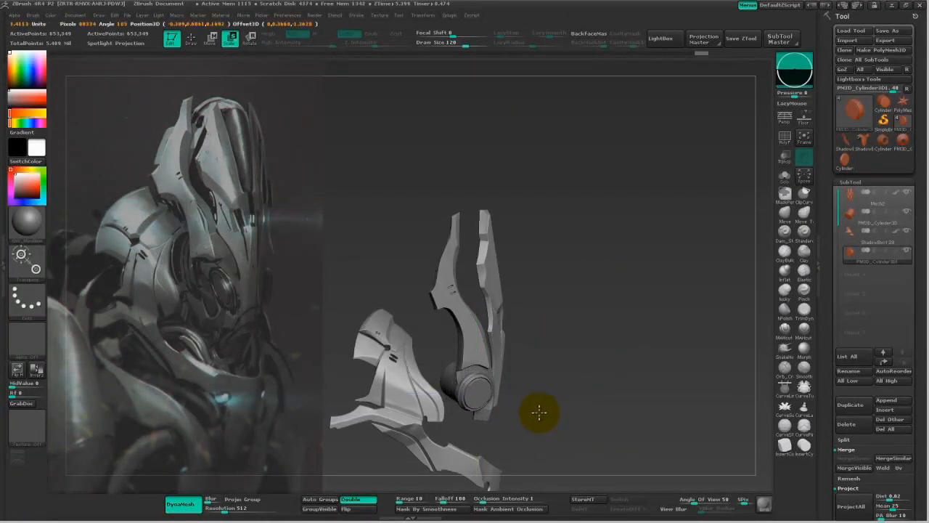
# Rotate, shift and rescale the ear disc so it sits against the helmet's side below the curved horn plate.
pyautogui.moveTo(643, 369); pyautogui.dragTo(680, 385)
pyautogui.press('r')
pyautogui.moveTo(476, 387); pyautogui.dragTo(676, 392)
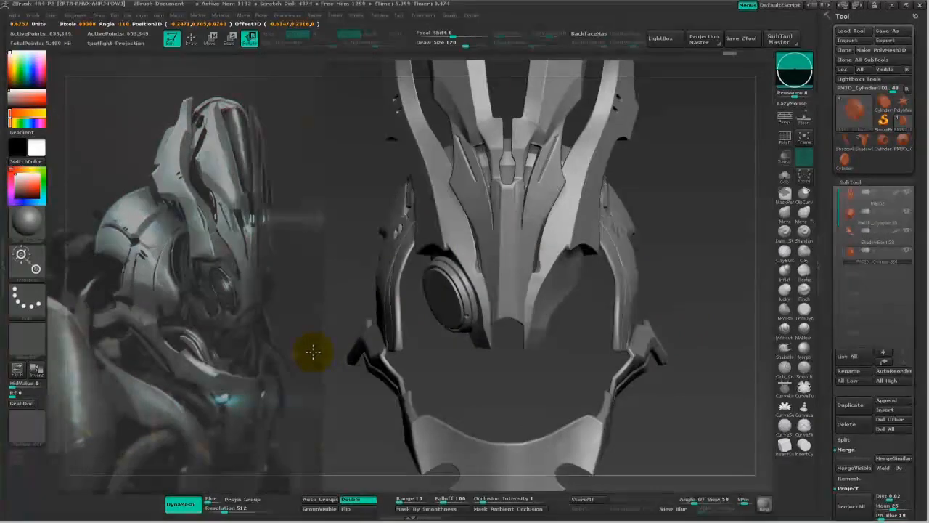
pyautogui.moveTo(313, 352); pyautogui.dragTo(317, 351)
pyautogui.press('w')
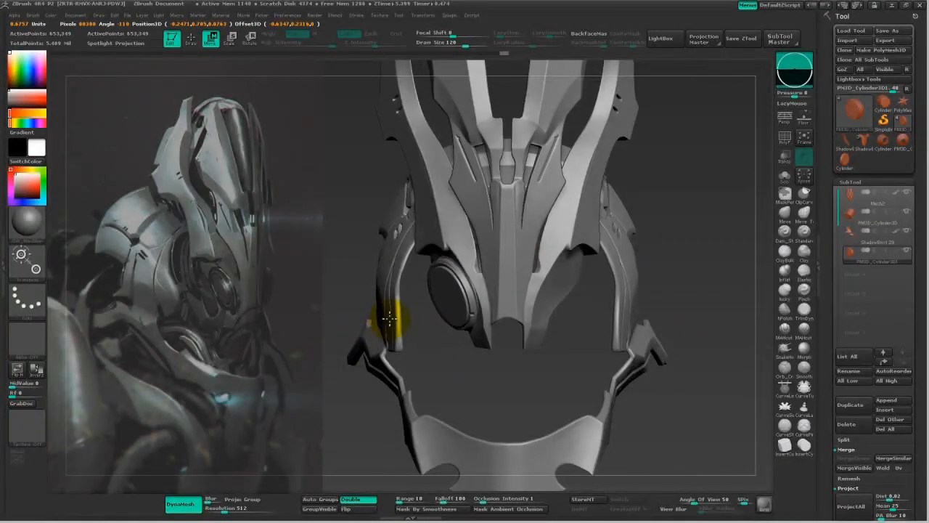
pyautogui.moveTo(475, 377); pyautogui.dragTo(606, 323)
pyautogui.press('e')
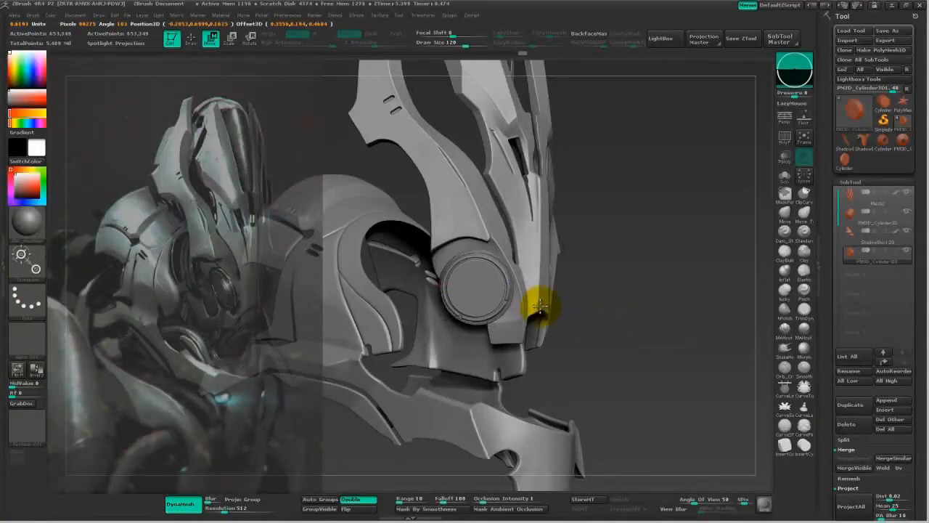
pyautogui.moveTo(540, 308)
pyautogui.mouseDown()
pyautogui.moveTo(655, 305)
pyautogui.moveTo(730, 321)
pyautogui.moveTo(632, 295)
pyautogui.moveTo(644, 241)
pyautogui.moveTo(656, 284)
pyautogui.moveTo(568, 304)
pyautogui.moveTo(612, 304)
pyautogui.moveTo(681, 348)
pyautogui.moveTo(682, 322)
pyautogui.moveTo(479, 365)
pyautogui.moveTo(484, 341)
pyautogui.moveTo(535, 303)
pyautogui.mouseUp()
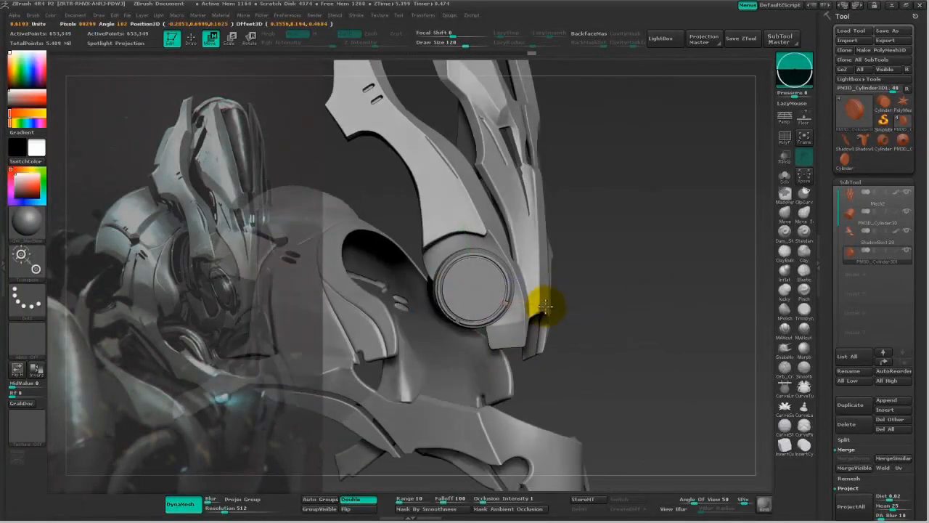
# Select the Mech2 helmet subtool, merge the plain ear cylinder below it down into it, and remesh the result with DynaMesh.
pyautogui.press('q')
pyautogui.moveTo(663, 281); pyautogui.dragTo(643, 313)
pyautogui.moveTo(746, 312)
pyautogui.keyDown('alt'); pyautogui.mouseDown()
pyautogui.moveTo(716, 278)
pyautogui.moveTo(708, 243)
pyautogui.mouseUp(); pyautogui.keyUp('alt')
pyautogui.click(851, 225)
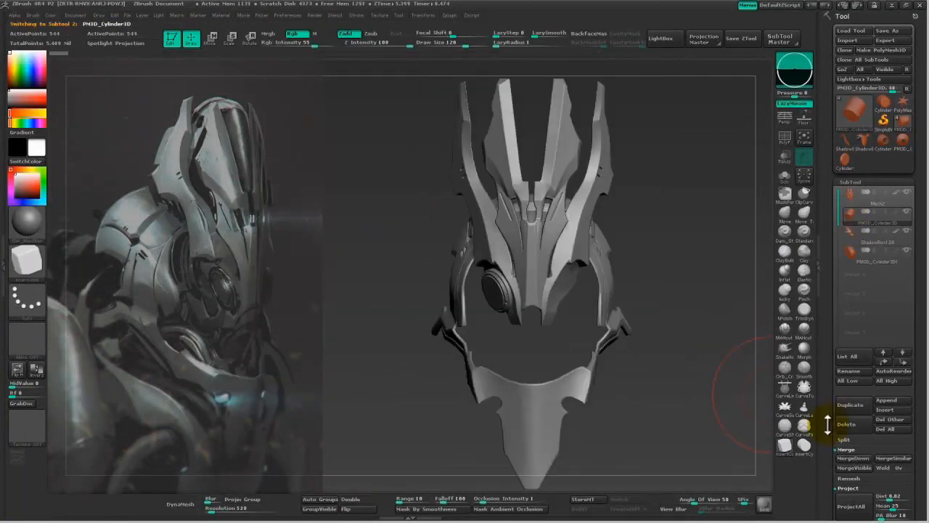
pyautogui.click(854, 197)
pyautogui.click(847, 448)
pyautogui.click(692, 466)
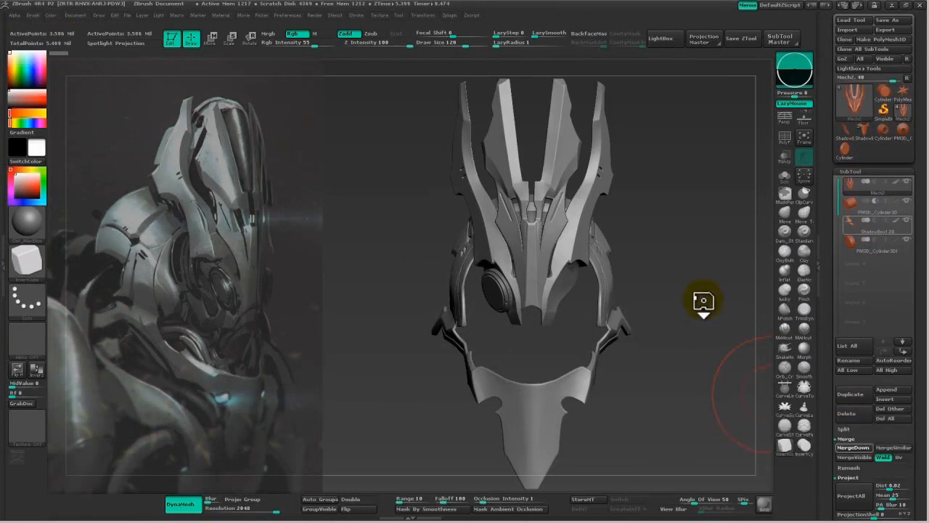
pyautogui.moveTo(692, 307); pyautogui.dragTo(704, 309)
pyautogui.press('ctrl')
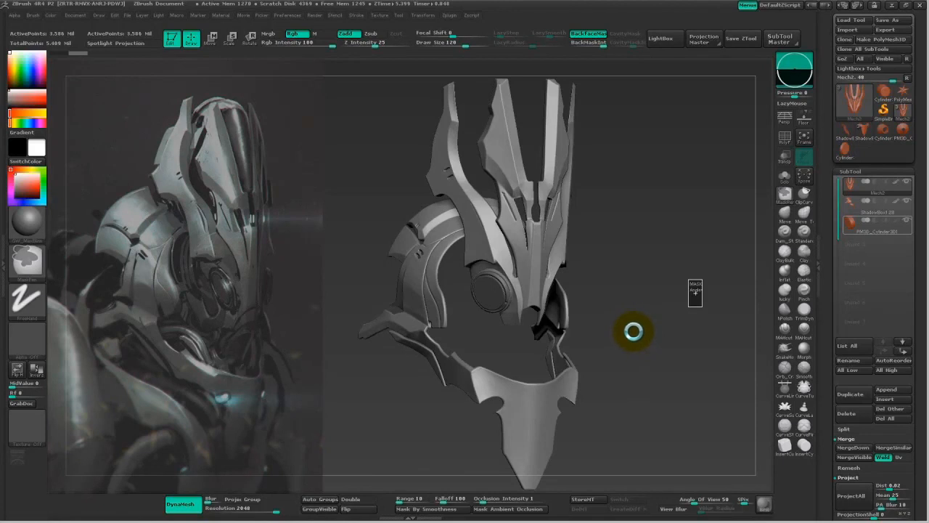
# Isolate the helmet with Solo and cut a clean circular ear opening in its side with the ClipCircle brush.
pyautogui.moveTo(646, 301)
pyautogui.mouseDown()
pyautogui.moveTo(695, 296)
pyautogui.moveTo(784, 203)
pyautogui.mouseUp()
pyautogui.click(784, 185)
pyautogui.moveTo(617, 286); pyautogui.dragTo(694, 299)
pyautogui.moveTo(831, 384); pyautogui.dragTo(830, 257)
pyautogui.moveTo(630, 276); pyautogui.dragTo(677, 274)
pyautogui.click(803, 191)
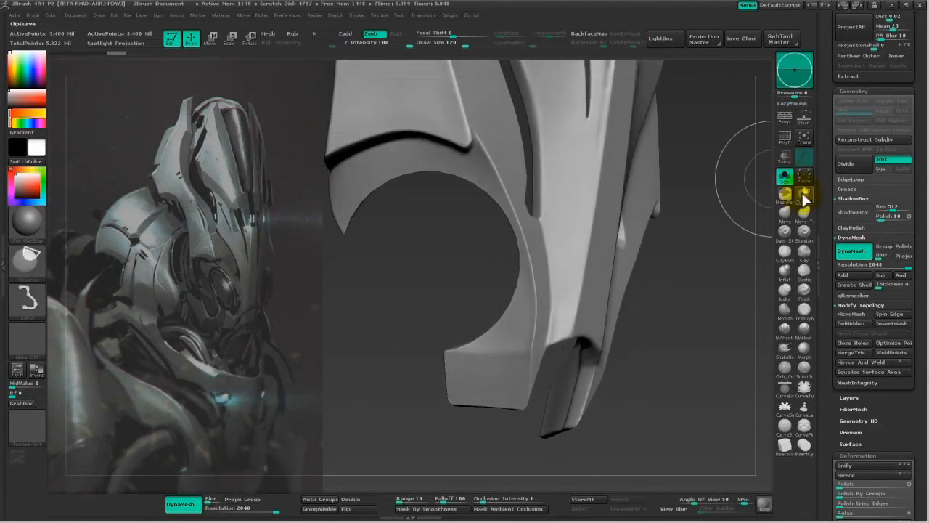
pyautogui.keyDown('ctrl'); pyautogui.keyDown('shift'); pyautogui.click(806, 196); pyautogui.keyUp('shift'); pyautogui.keyUp('ctrl')
pyautogui.keyDown('ctrl'); pyautogui.keyDown('shift'); pyautogui.click(177, 253); pyautogui.keyUp('shift'); pyautogui.keyUp('ctrl')
pyautogui.keyDown('ctrl'); pyautogui.keyDown('shift'); pyautogui.moveTo(427, 252); pyautogui.dragTo(502, 355); pyautogui.keyUp('shift'); pyautogui.keyUp('ctrl')
pyautogui.moveTo(660, 323); pyautogui.dragTo(690, 313)
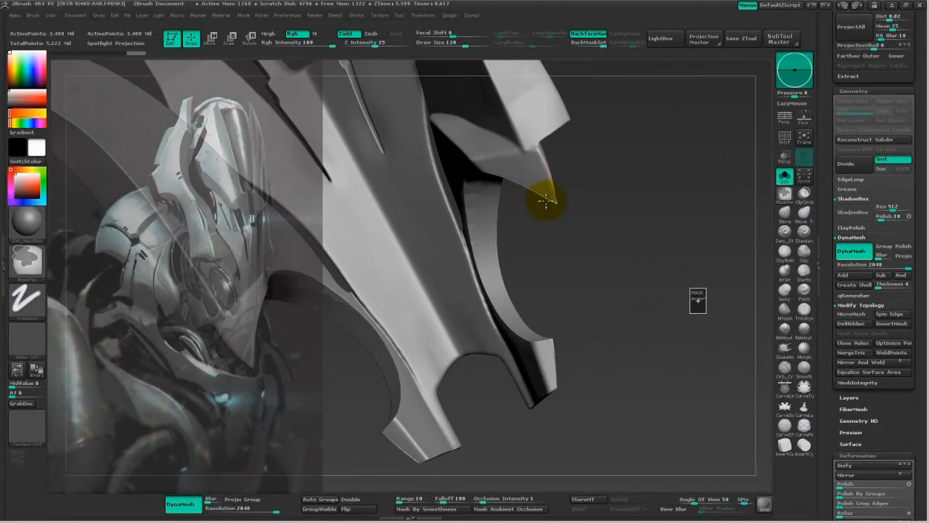
# Smooth the thin edge and pointed corner of the ear opening with draw sizes 50 and 88, and remesh with DynaMesh.
pyautogui.press('space')
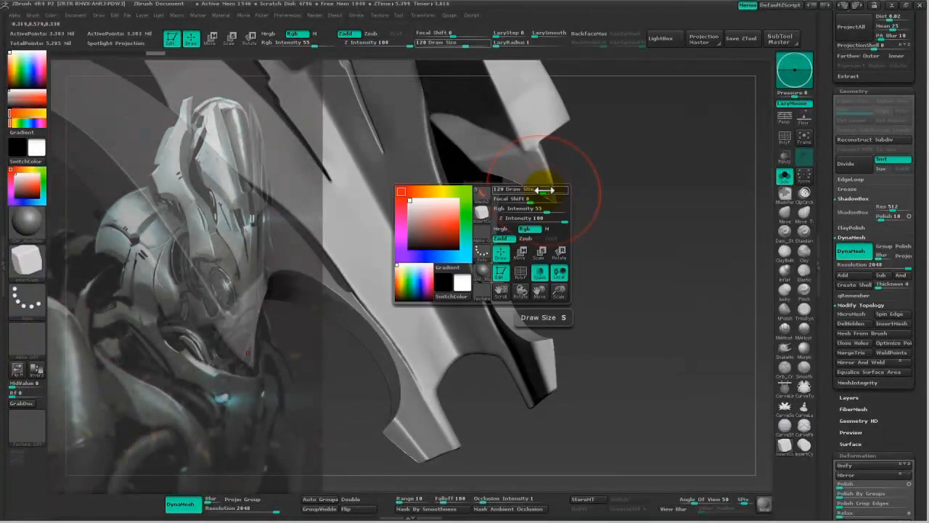
pyautogui.moveTo(651, 238)
pyautogui.keyDown('alt'); pyautogui.mouseDown()
pyautogui.moveTo(643, 269)
pyautogui.moveTo(512, 225)
pyautogui.mouseUp(); pyautogui.keyUp('alt')
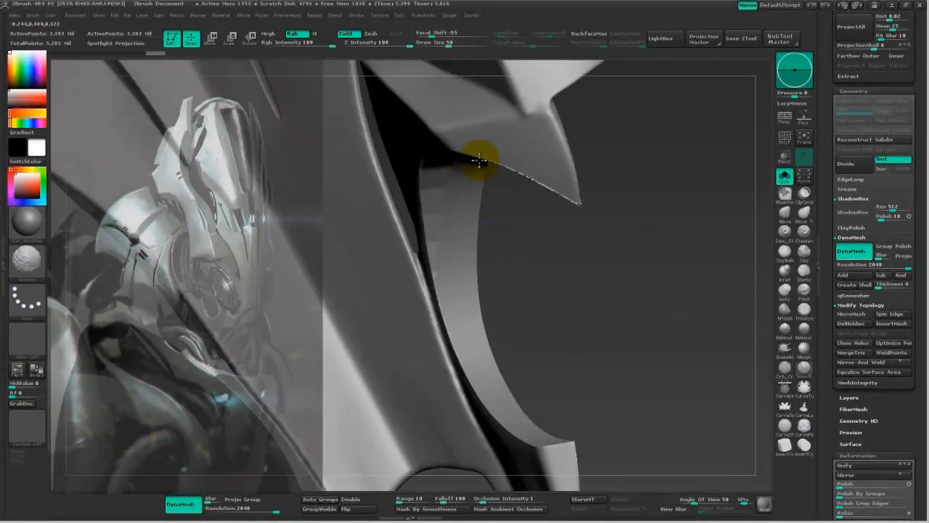
pyautogui.press('ctrl')
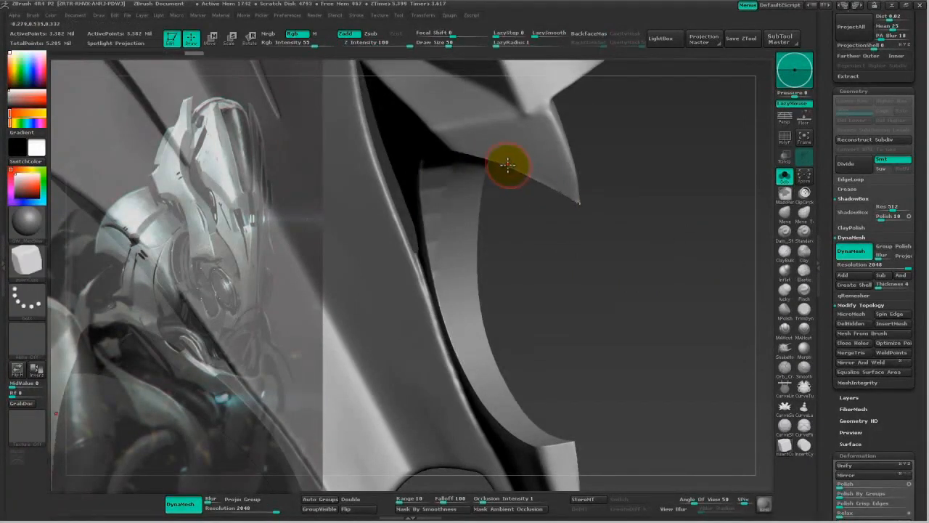
pyautogui.moveTo(573, 197)
pyautogui.mouseDown(button='right')
pyautogui.moveTo(602, 197)
pyautogui.moveTo(581, 201)
pyautogui.mouseUp(button='right')
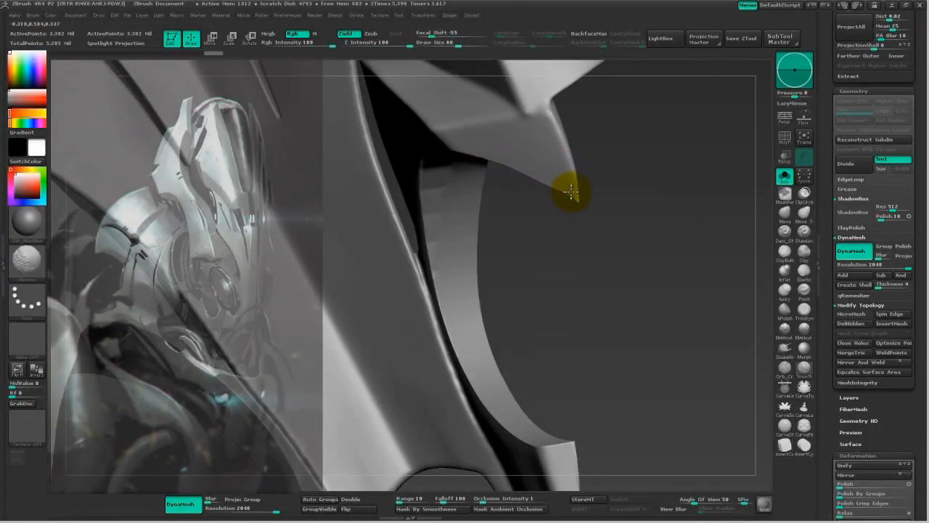
pyautogui.moveTo(626, 239)
pyautogui.mouseDown()
pyautogui.moveTo(629, 255)
pyautogui.moveTo(486, 342)
pyautogui.moveTo(498, 338)
pyautogui.moveTo(506, 293)
pyautogui.mouseUp()
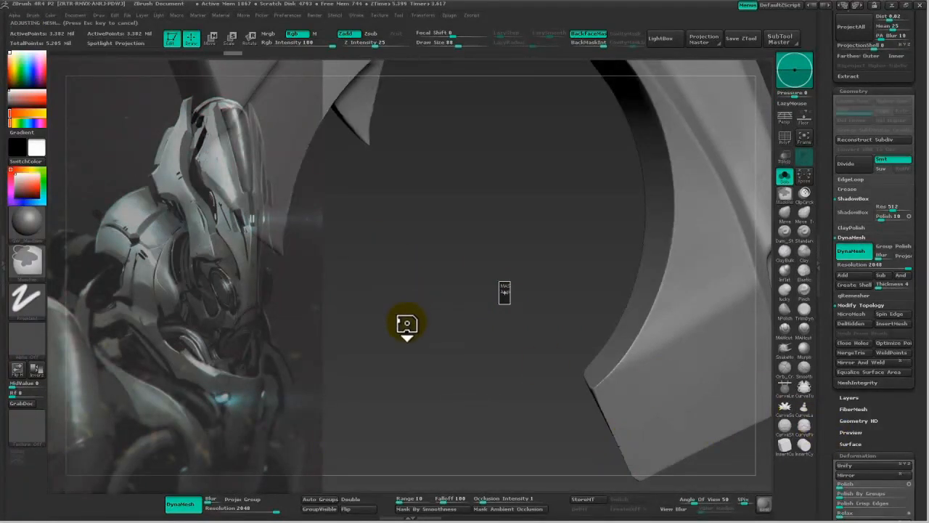
pyautogui.scroll(-5, 840, 378)
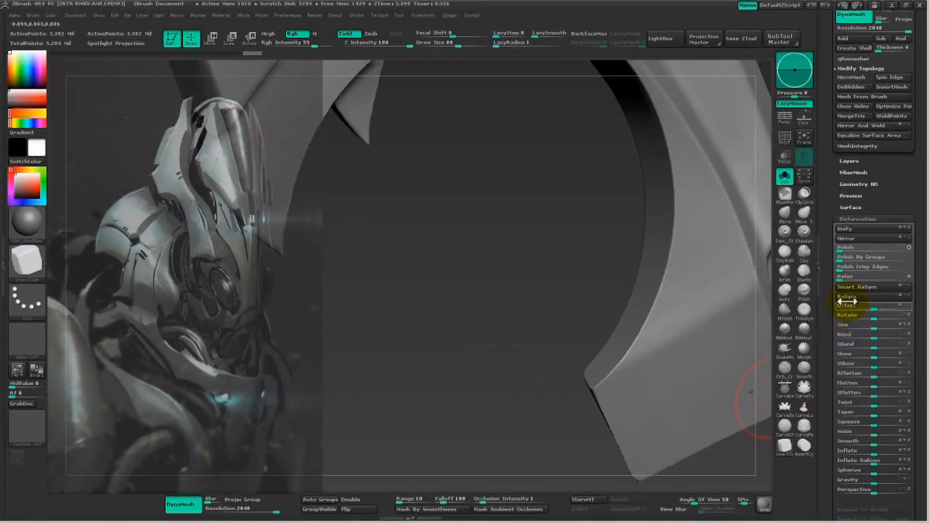
# Bring back all helmet parts and move and scale the notched ear disc into the circular opening on the side.
pyautogui.moveTo(601, 448)
pyautogui.mouseDown()
pyautogui.moveTo(537, 356)
pyautogui.moveTo(506, 377)
pyautogui.moveTo(399, 344)
pyautogui.moveTo(348, 379)
pyautogui.moveTo(515, 376)
pyautogui.moveTo(450, 363)
pyautogui.moveTo(442, 375)
pyautogui.moveTo(464, 372)
pyautogui.mouseUp()
pyautogui.moveTo(761, 193); pyautogui.dragTo(422, 272)
pyautogui.moveTo(395, 302); pyautogui.dragTo(448, 263)
pyautogui.press('w')
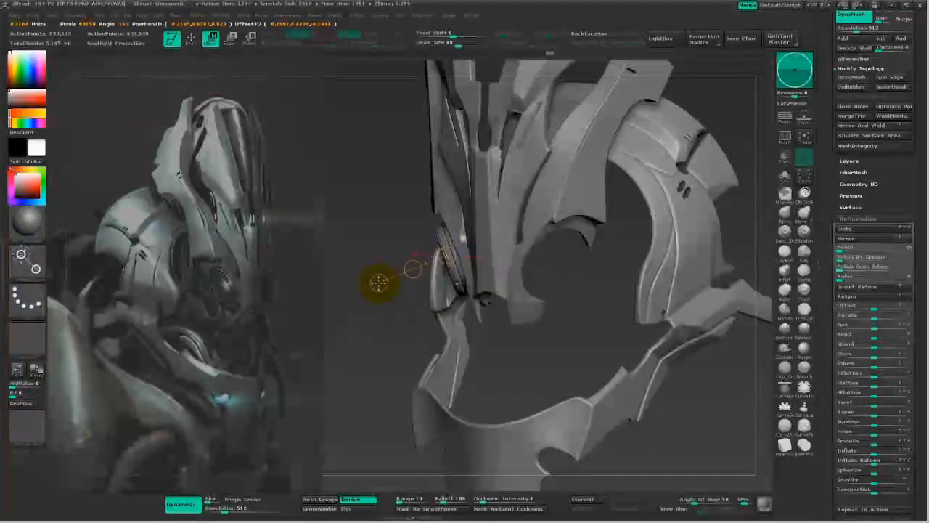
pyautogui.moveTo(364, 306); pyautogui.dragTo(460, 266)
pyautogui.press('e')
pyautogui.moveTo(432, 319)
pyautogui.mouseDown()
pyautogui.moveTo(452, 321)
pyautogui.moveTo(576, 259)
pyautogui.mouseUp()
pyautogui.moveTo(449, 264); pyautogui.dragTo(615, 317)
pyautogui.press('w')
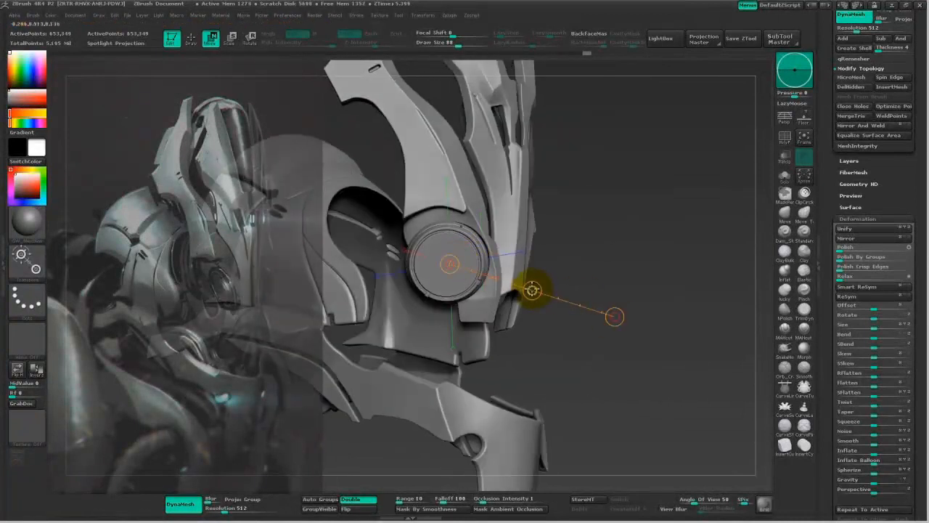
pyautogui.moveTo(534, 288); pyautogui.dragTo(431, 276)
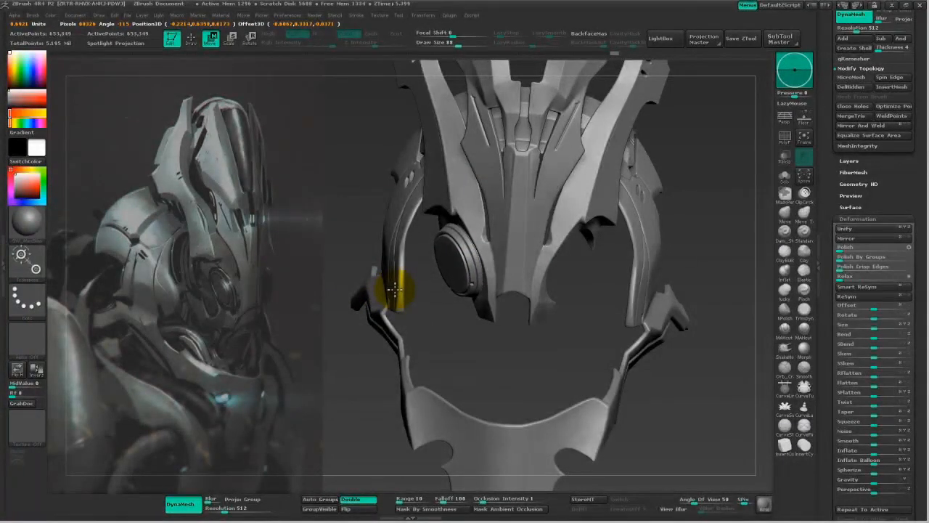
pyautogui.moveTo(416, 337); pyautogui.dragTo(704, 286)
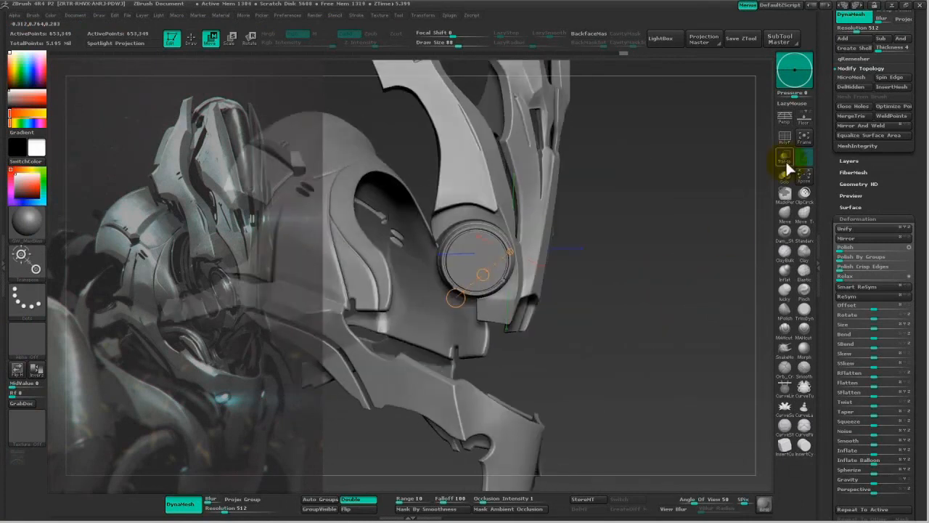
# Refine the ear disc's size and depth in the opening with Transparency on, and turn Transparency off again.
pyautogui.click(784, 156)
pyautogui.moveTo(645, 241); pyautogui.dragTo(474, 253)
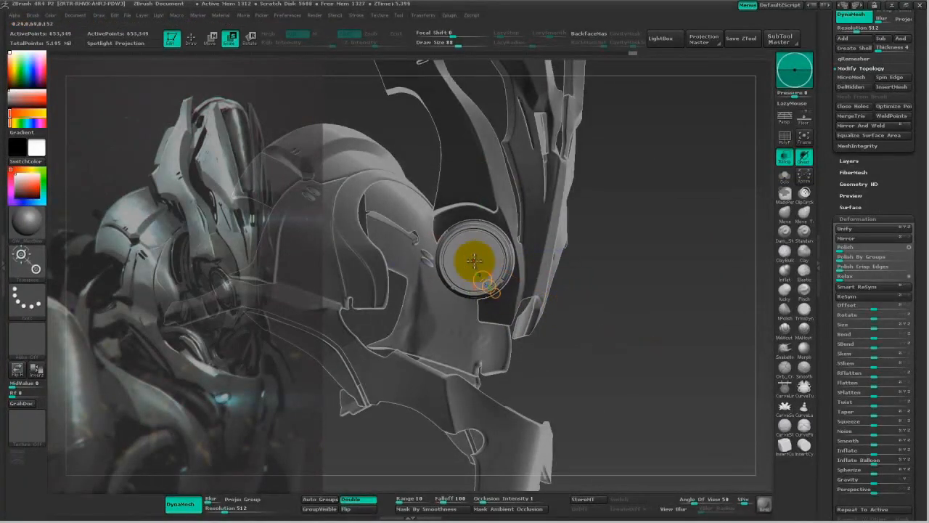
pyautogui.moveTo(648, 324); pyautogui.dragTo(496, 246)
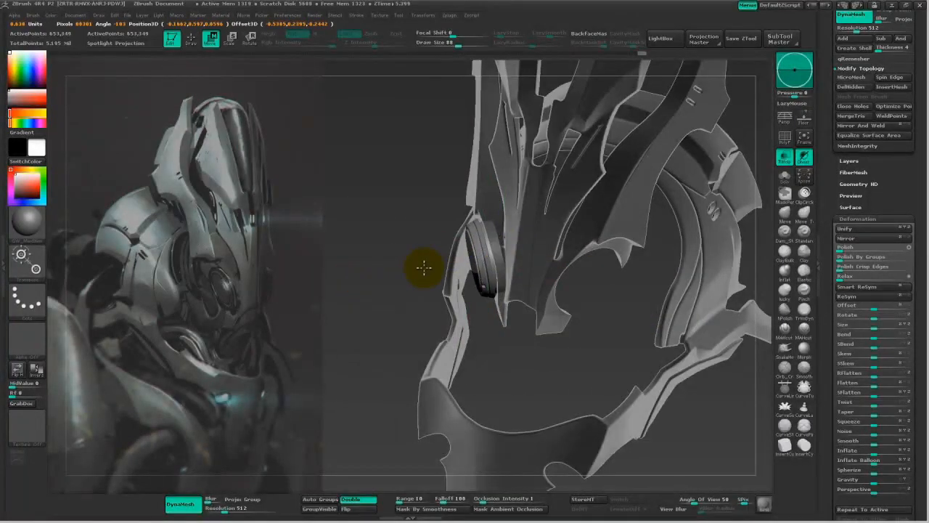
pyautogui.moveTo(437, 303)
pyautogui.mouseDown()
pyautogui.moveTo(589, 336)
pyautogui.moveTo(625, 313)
pyautogui.moveTo(691, 300)
pyautogui.moveTo(720, 404)
pyautogui.moveTo(690, 326)
pyautogui.moveTo(448, 267)
pyautogui.moveTo(450, 274)
pyautogui.mouseUp()
pyautogui.press('q')
pyautogui.click(783, 157)
# Check the ear disc's scale, and copy it to the opposite side of the helmet with Mirror And Weld.
pyautogui.press('e')
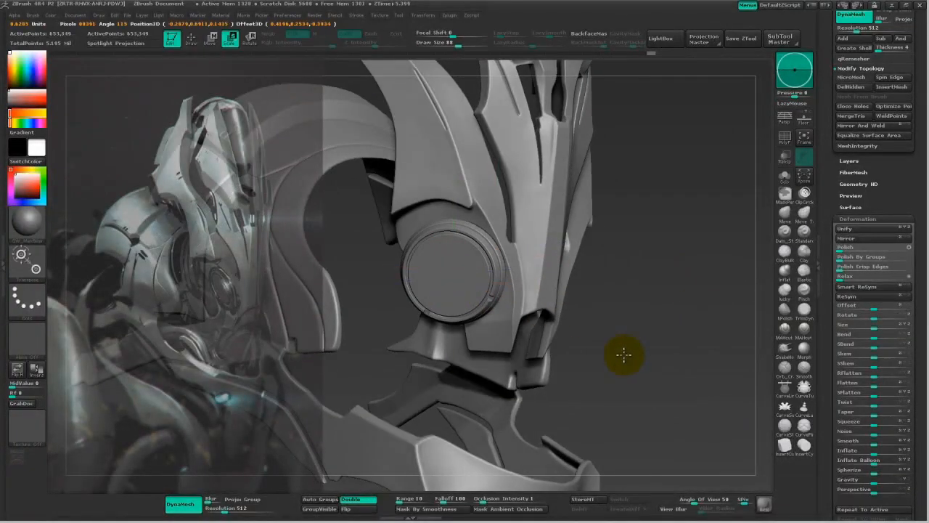
pyautogui.moveTo(643, 328); pyautogui.dragTo(699, 279)
pyautogui.click(858, 126)
pyautogui.moveTo(660, 330)
pyautogui.mouseDown()
pyautogui.moveTo(618, 346)
pyautogui.moveTo(649, 365)
pyautogui.moveTo(639, 375)
pyautogui.moveTo(636, 331)
pyautogui.moveTo(674, 355)
pyautogui.mouseUp()
pyautogui.press('q')
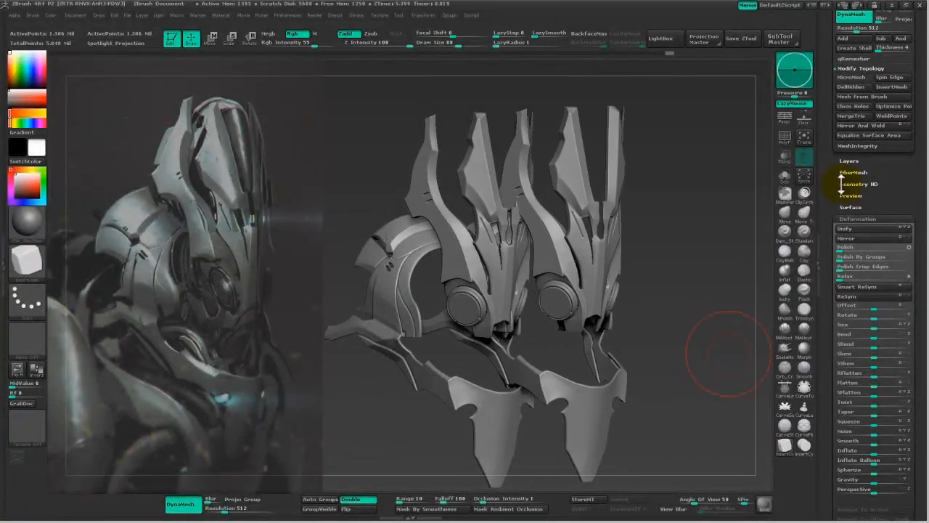
# Switch to the Cylinder3D primitive and turn it upright in front of the helmet.
pyautogui.click(884, 244)
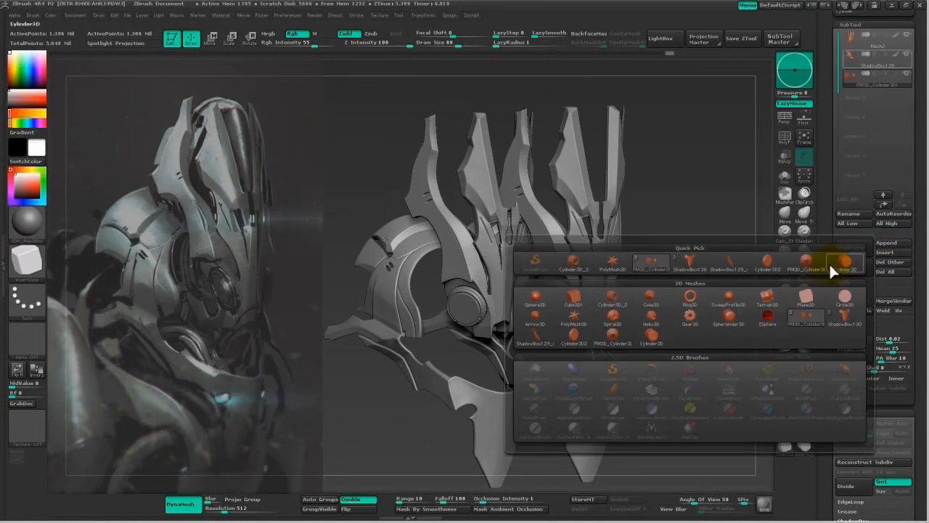
pyautogui.moveTo(719, 261); pyautogui.dragTo(629, 269)
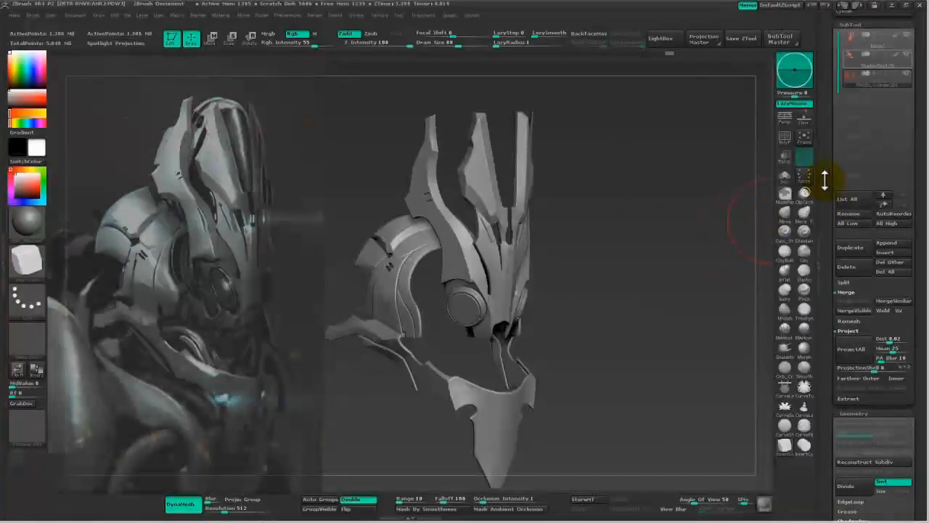
pyautogui.moveTo(827, 186); pyautogui.dragTo(827, 237)
pyautogui.click(881, 107)
pyautogui.moveTo(699, 356); pyautogui.dragTo(714, 342)
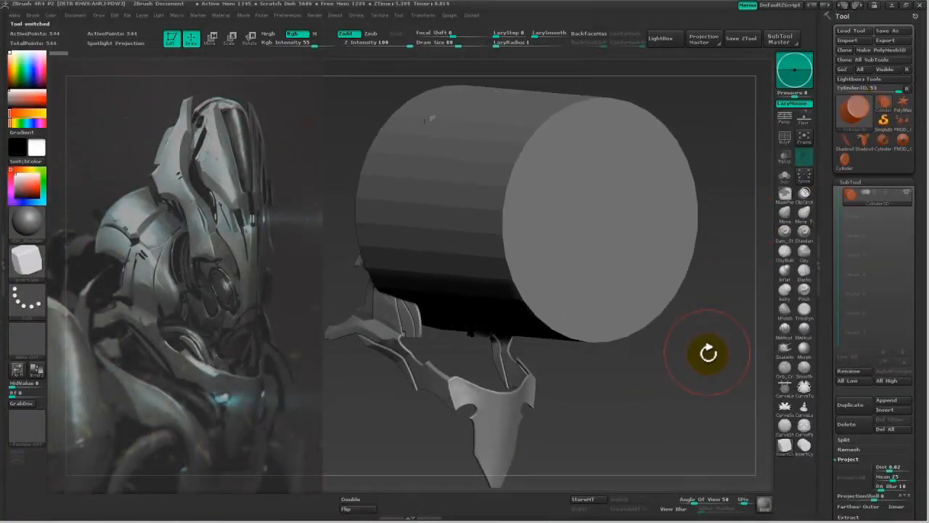
pyautogui.keyDown('alt'); pyautogui.moveTo(734, 374); pyautogui.dragTo(659, 299); pyautogui.keyUp('alt')
# Initialize the cylinder with X Size 39, Y Size 39 and TaperTop 61 to make a slim tapered tube.
pyautogui.moveTo(839, 355); pyautogui.dragTo(832, 181)
pyautogui.click(852, 284)
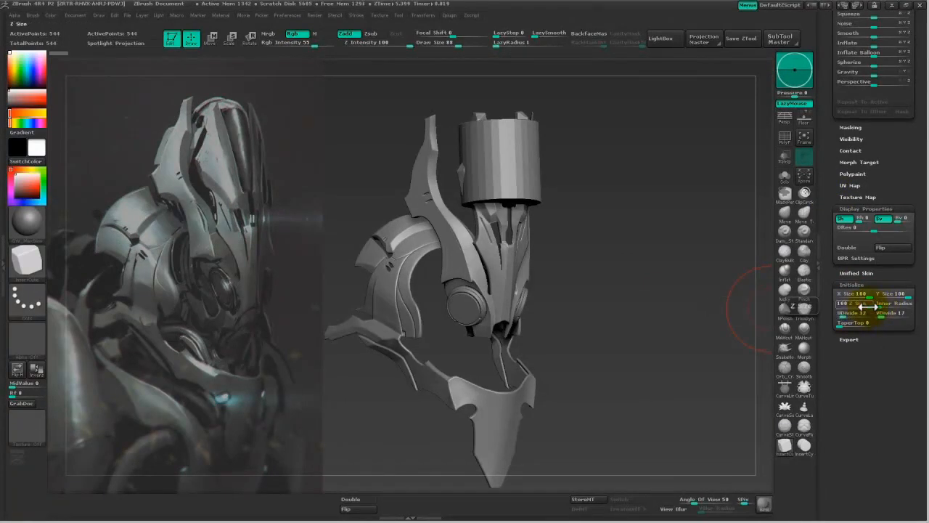
pyautogui.moveTo(867, 297); pyautogui.dragTo(891, 296)
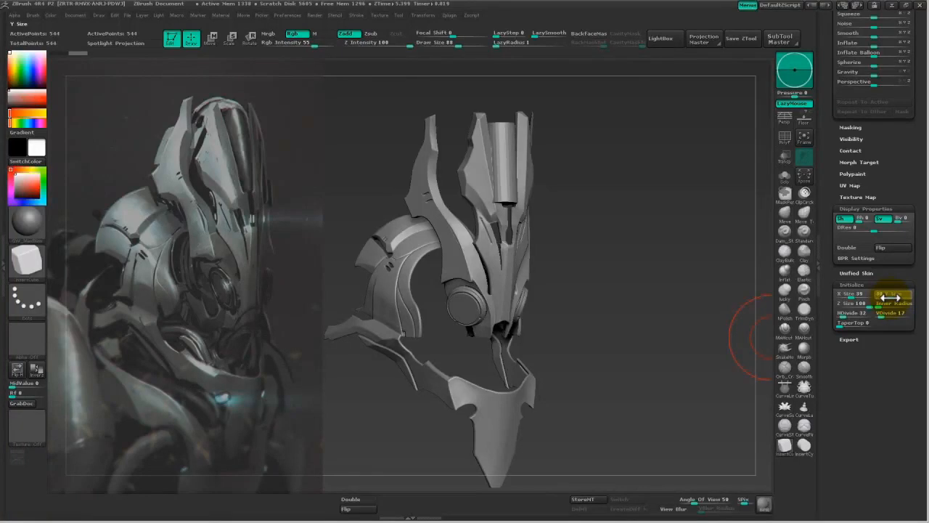
pyautogui.moveTo(635, 320); pyautogui.dragTo(657, 321)
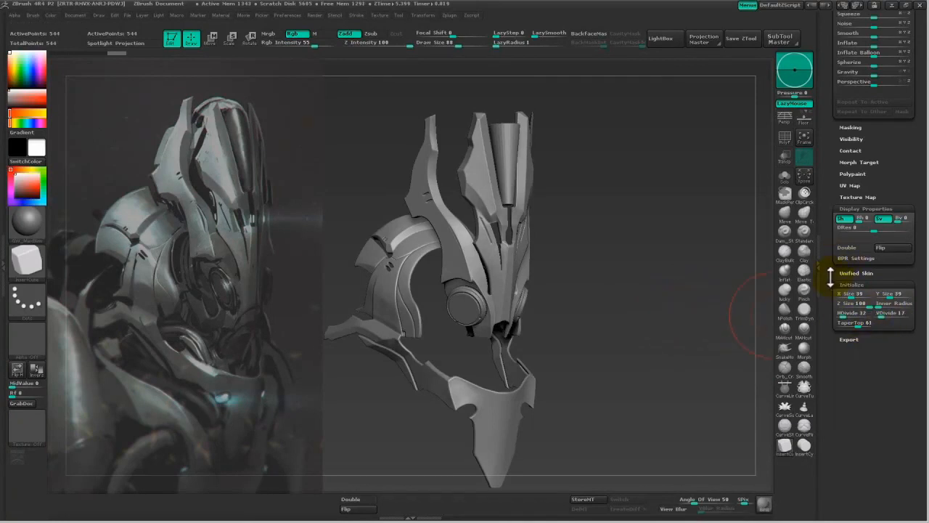
# Return to the helmet tool, append the tapered cylinder as a new subtool and select it.
pyautogui.moveTo(833, 276); pyautogui.dragTo(836, 319)
pyautogui.click(903, 126)
pyautogui.click(886, 402)
pyautogui.click(684, 324)
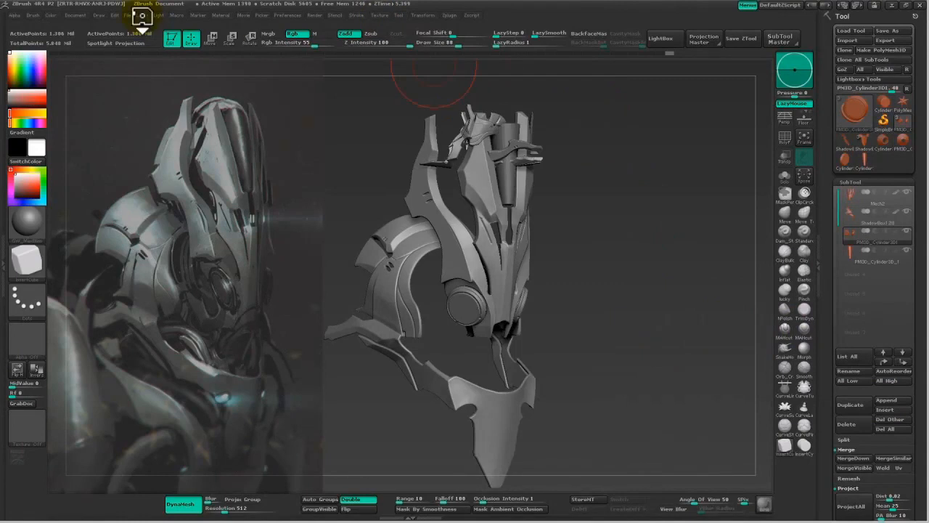
pyautogui.click(143, 16)
pyautogui.moveTo(690, 320); pyautogui.dragTo(639, 291)
pyautogui.click(871, 260)
# Rotate the tapered cylinder and move it up between the two central crest plates of the helmet.
pyautogui.moveTo(726, 316); pyautogui.dragTo(649, 337)
pyautogui.keyDown('alt'); pyautogui.moveTo(616, 218); pyautogui.dragTo(662, 351); pyautogui.keyUp('alt')
pyautogui.press('r')
pyautogui.keyDown('shift'); pyautogui.moveTo(479, 213); pyautogui.dragTo(633, 214); pyautogui.keyUp('shift')
pyautogui.moveTo(634, 214); pyautogui.dragTo(508, 304)
pyautogui.press('w')
pyautogui.moveTo(557, 213); pyautogui.dragTo(546, 170)
pyautogui.moveTo(494, 249)
pyautogui.mouseDown()
pyautogui.moveTo(567, 302)
pyautogui.moveTo(498, 185)
pyautogui.mouseUp()
# Scale the tapered cylinder and shift it so it fits centrally between the crest plates.
pyautogui.moveTo(567, 303)
pyautogui.mouseDown()
pyautogui.moveTo(512, 263)
pyautogui.moveTo(522, 242)
pyautogui.moveTo(581, 244)
pyautogui.moveTo(482, 175)
pyautogui.moveTo(627, 167)
pyautogui.mouseUp()
pyautogui.press('w')
pyautogui.press('e')
pyautogui.press('e')
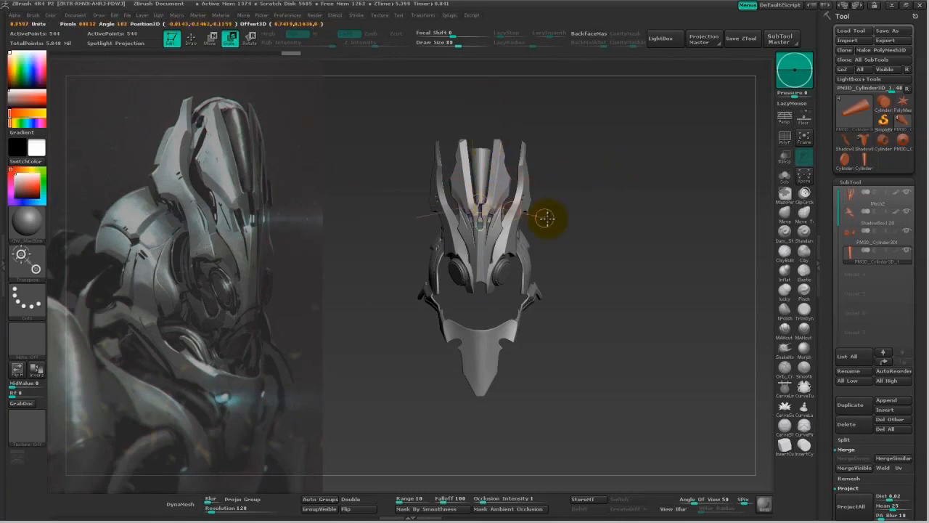
pyautogui.moveTo(596, 226); pyautogui.dragTo(608, 184)
pyautogui.press('w')
pyautogui.moveTo(539, 184); pyautogui.dragTo(522, 182)
pyautogui.moveTo(595, 280)
pyautogui.mouseDown()
pyautogui.moveTo(574, 278)
pyautogui.moveTo(578, 259)
pyautogui.moveTo(611, 251)
pyautogui.mouseUp()
# Try to reshape the tapered cylinder with the Move brush at draw size 120, and undo the stroke.
pyautogui.press('q')
pyautogui.click(785, 215)
pyautogui.press('space')
pyautogui.moveTo(482, 147)
pyautogui.mouseDown()
pyautogui.moveTo(500, 147)
pyautogui.moveTo(459, 134)
pyautogui.moveTo(452, 150)
pyautogui.mouseUp()
pyautogui.press('space')
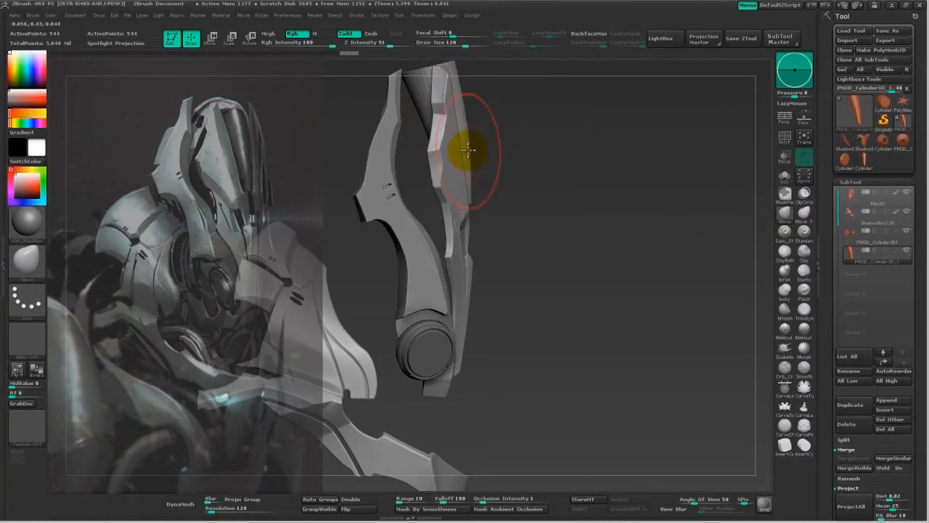
pyautogui.moveTo(459, 99)
pyautogui.mouseDown()
pyautogui.moveTo(583, 202)
pyautogui.moveTo(516, 191)
pyautogui.moveTo(450, 213)
pyautogui.moveTo(456, 207)
pyautogui.moveTo(435, 242)
pyautogui.moveTo(428, 222)
pyautogui.mouseUp()
pyautogui.hotkey('ctrl', 'z')
# Choose the ClipCurve brush and subdivide the tapered cylinder three times.
pyautogui.keyDown('ctrl'); pyautogui.keyDown('shift'); pyautogui.click(804, 195); pyautogui.keyUp('shift'); pyautogui.keyUp('ctrl')
pyautogui.keyDown('ctrl'); pyautogui.keyDown('shift'); pyautogui.click(220, 255); pyautogui.keyUp('shift'); pyautogui.keyUp('ctrl')
pyautogui.moveTo(552, 245); pyautogui.dragTo(588, 253)
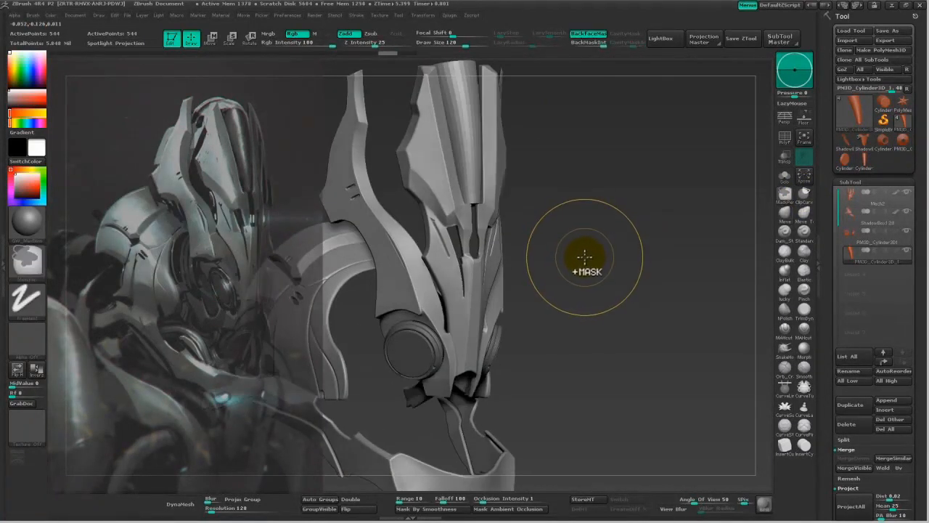
pyautogui.hotkey('ctrl', 'd')
pyautogui.hotkey('ctrl', 'd')
pyautogui.hotkey('ctrl', 'd')
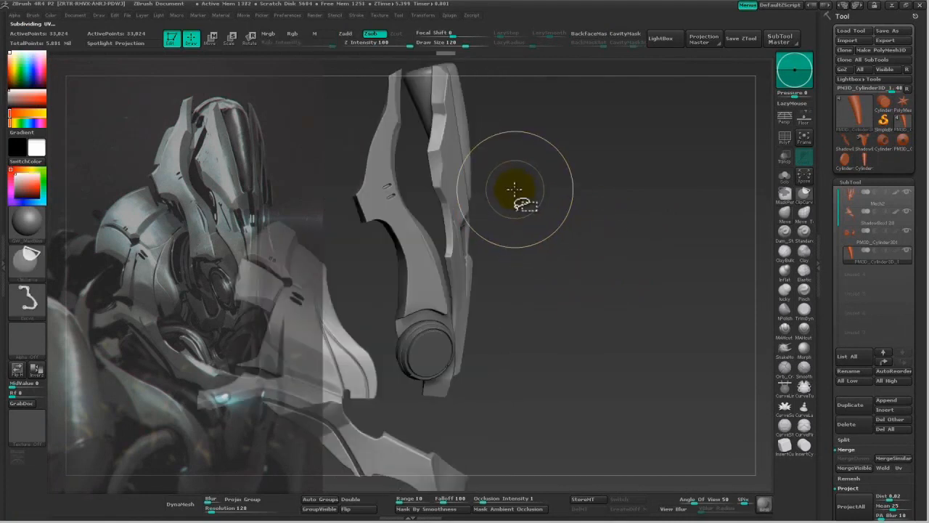
# Clip the top rear of the tapered cylinder at a slant from the side view.
pyautogui.moveTo(587, 261)
pyautogui.mouseDown()
pyautogui.moveTo(570, 261)
pyautogui.moveTo(582, 249)
pyautogui.moveTo(508, 189)
pyautogui.mouseUp()
pyautogui.keyDown('ctrl'); pyautogui.keyDown('shift'); pyautogui.moveTo(410, 211); pyautogui.dragTo(408, 212); pyautogui.keyUp('shift'); pyautogui.keyUp('ctrl')
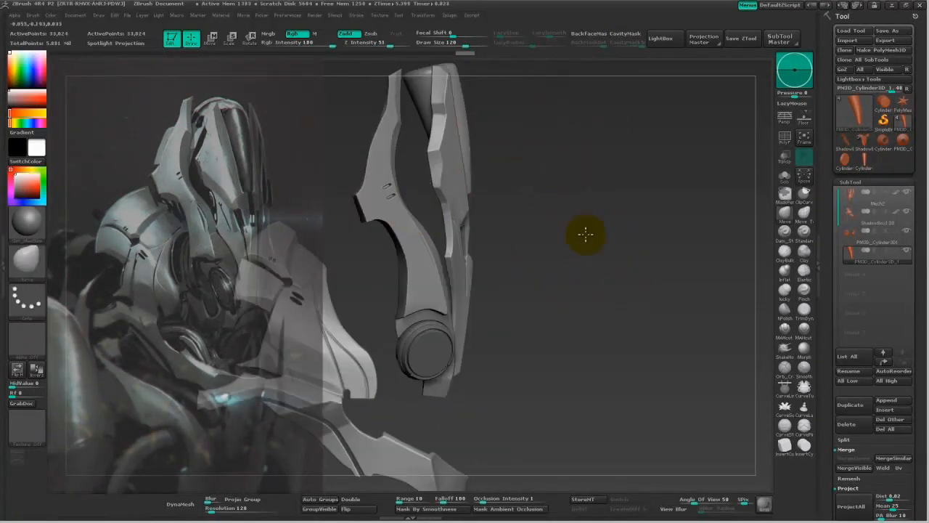
pyautogui.keyDown('alt'); pyautogui.moveTo(578, 168); pyautogui.dragTo(553, 239); pyautogui.keyUp('alt')
pyautogui.keyDown('alt'); pyautogui.moveTo(556, 182); pyautogui.dragTo(554, 312); pyautogui.keyUp('alt')
pyautogui.keyDown('ctrl'); pyautogui.keyDown('shift'); pyautogui.moveTo(406, 246); pyautogui.dragTo(477, 148); pyautogui.keyUp('shift'); pyautogui.keyUp('ctrl')
pyautogui.moveTo(591, 181)
pyautogui.mouseDown()
pyautogui.moveTo(592, 196)
pyautogui.moveTo(627, 201)
pyautogui.moveTo(426, 261)
pyautogui.mouseUp()
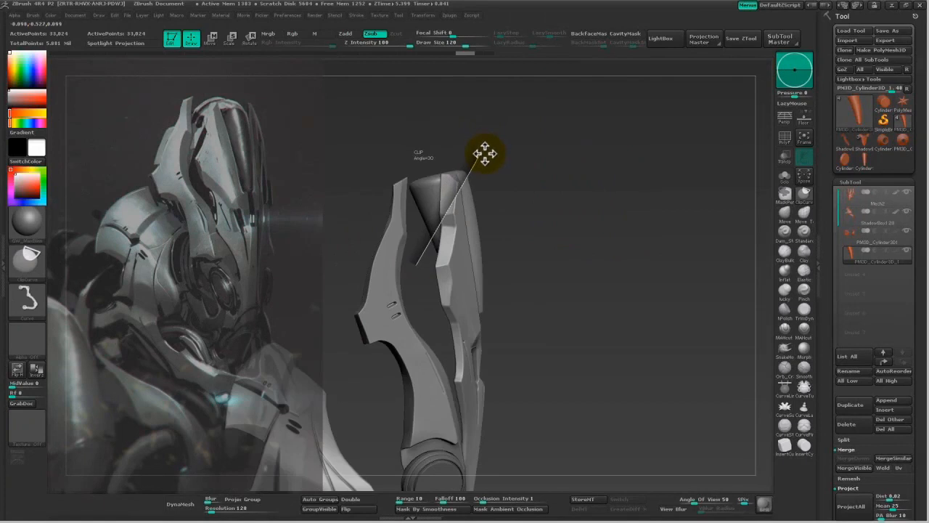
pyautogui.keyDown('ctrl'); pyautogui.keyDown('shift'); pyautogui.moveTo(485, 153); pyautogui.dragTo(484, 154); pyautogui.keyUp('shift'); pyautogui.keyUp('ctrl')
# Isolate the tapered cylinder with Solo and clip its top and sides further with ClipCurve.
pyautogui.moveTo(614, 244)
pyautogui.mouseDown()
pyautogui.moveTo(564, 249)
pyautogui.moveTo(578, 252)
pyautogui.moveTo(512, 326)
pyautogui.mouseUp()
pyautogui.moveTo(582, 215)
pyautogui.mouseDown()
pyautogui.moveTo(608, 215)
pyautogui.moveTo(535, 216)
pyautogui.moveTo(578, 215)
pyautogui.moveTo(573, 228)
pyautogui.mouseUp()
pyautogui.click(784, 176)
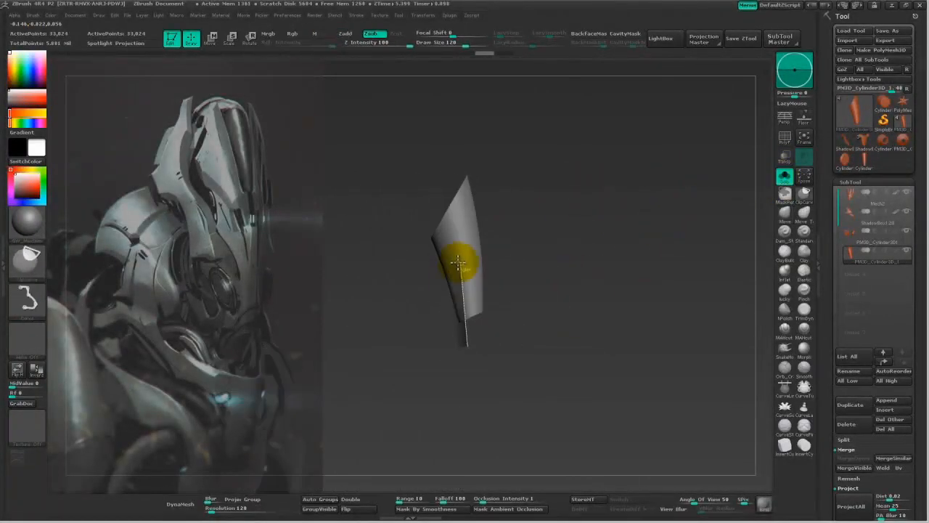
pyautogui.keyDown('ctrl'); pyautogui.keyDown('shift'); pyautogui.moveTo(418, 162); pyautogui.dragTo(416, 158); pyautogui.keyUp('shift'); pyautogui.keyUp('ctrl')
pyautogui.moveTo(573, 222)
pyautogui.mouseDown()
pyautogui.moveTo(629, 226)
pyautogui.moveTo(583, 179)
pyautogui.moveTo(679, 215)
pyautogui.mouseUp()
pyautogui.keyDown('ctrl'); pyautogui.keyDown('shift'); pyautogui.moveTo(410, 233); pyautogui.dragTo(441, 157); pyautogui.keyUp('shift'); pyautogui.keyUp('ctrl')
pyautogui.keyDown('ctrl'); pyautogui.keyDown('shift'); pyautogui.moveTo(425, 181); pyautogui.dragTo(501, 123); pyautogui.keyUp('shift'); pyautogui.keyUp('ctrl')
pyautogui.moveTo(467, 132)
pyautogui.keyDown('ctrl'); pyautogui.keyDown('shift'); pyautogui.mouseDown()
pyautogui.moveTo(519, 127)
pyautogui.moveTo(610, 150)
pyautogui.moveTo(611, 198)
pyautogui.moveTo(564, 331)
pyautogui.mouseUp(); pyautogui.keyUp('shift'); pyautogui.keyUp('ctrl')
pyautogui.moveTo(508, 325); pyautogui.dragTo(639, 309)
# Convert the clipped cylinder to a DynaMesh at resolution 512.
pyautogui.click(183, 504)
pyautogui.click(135, 504)
pyautogui.moveTo(550, 225); pyautogui.dragTo(695, 361)
pyautogui.moveTo(826, 406); pyautogui.dragTo(833, 334)
pyautogui.moveTo(638, 312); pyautogui.dragTo(636, 252)
# Clip a slanted face across the tapered tube's top and trim its lower end with ClipCurve.
pyautogui.moveTo(373, 267)
pyautogui.keyDown('ctrl'); pyautogui.keyDown('shift'); pyautogui.mouseDown()
pyautogui.moveTo(474, 104)
pyautogui.moveTo(471, 116)
pyautogui.mouseUp(); pyautogui.keyUp('shift'); pyautogui.keyUp('ctrl')
pyautogui.moveTo(586, 292)
pyautogui.keyDown('alt'); pyautogui.mouseDown()
pyautogui.moveTo(602, 234)
pyautogui.moveTo(597, 279)
pyautogui.mouseUp(); pyautogui.keyUp('alt')
pyautogui.keyDown('ctrl'); pyautogui.keyDown('shift'); pyautogui.moveTo(532, 378); pyautogui.dragTo(417, 431); pyautogui.keyUp('shift'); pyautogui.keyUp('ctrl')
pyautogui.moveTo(599, 326)
pyautogui.mouseDown()
pyautogui.moveTo(632, 249)
pyautogui.moveTo(562, 229)
pyautogui.moveTo(648, 222)
pyautogui.moveTo(564, 208)
pyautogui.moveTo(626, 209)
pyautogui.moveTo(622, 245)
pyautogui.moveTo(574, 357)
pyautogui.moveTo(602, 275)
pyautogui.moveTo(623, 272)
pyautogui.mouseUp()
# Subdivide the tapered tube, turn off DynaMesh and clip its slanted top edge again.
pyautogui.press('shift')
pyautogui.hotkey('ctrl', 'd')
pyautogui.hotkey('ctrl', 'd')
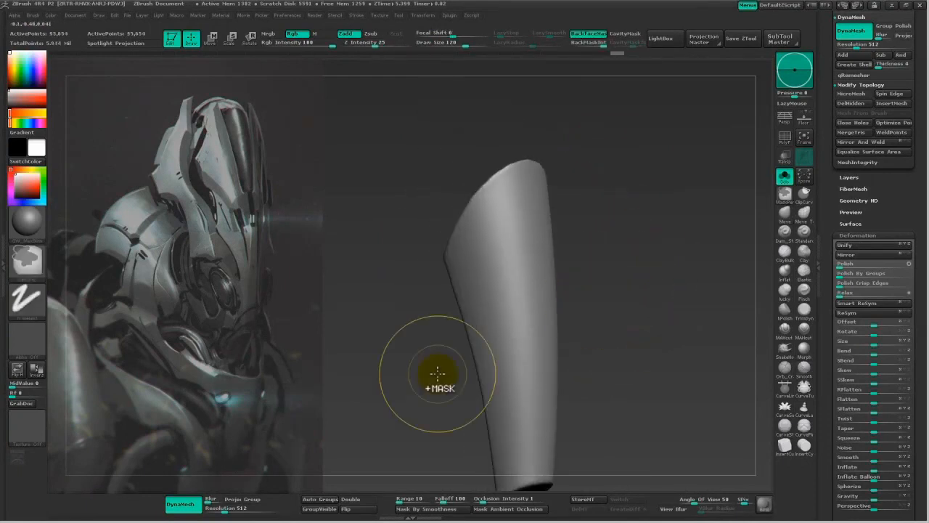
pyautogui.click(186, 510)
pyautogui.keyDown('alt'); pyautogui.moveTo(672, 360); pyautogui.dragTo(650, 312); pyautogui.keyUp('alt')
pyautogui.moveTo(382, 361)
pyautogui.keyDown('ctrl'); pyautogui.keyDown('shift'); pyautogui.mouseDown()
pyautogui.moveTo(481, 208)
pyautogui.moveTo(478, 180)
pyautogui.moveTo(478, 196)
pyautogui.mouseUp(); pyautogui.keyUp('shift'); pyautogui.keyUp('ctrl')
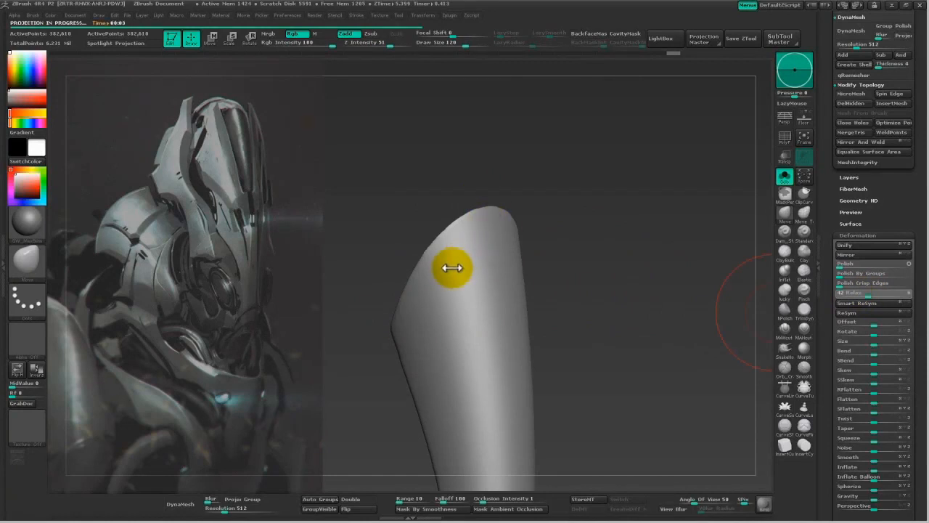
# Clip the tapered tube's slanted edge again with ClipCurve and bring the rest of the helmet back into view.
pyautogui.moveTo(586, 231); pyautogui.dragTo(501, 243)
pyautogui.moveTo(428, 302)
pyautogui.keyDown('shift'); pyautogui.mouseDown()
pyautogui.moveTo(479, 234)
pyautogui.moveTo(597, 259)
pyautogui.moveTo(597, 182)
pyautogui.moveTo(624, 249)
pyautogui.moveTo(504, 289)
pyautogui.moveTo(573, 290)
pyautogui.mouseUp(); pyautogui.keyUp('shift')
pyautogui.keyDown('ctrl'); pyautogui.keyDown('shift'); pyautogui.moveTo(539, 265); pyautogui.dragTo(396, 322); pyautogui.keyUp('shift'); pyautogui.keyUp('ctrl')
pyautogui.moveTo(551, 317); pyautogui.dragTo(609, 334)
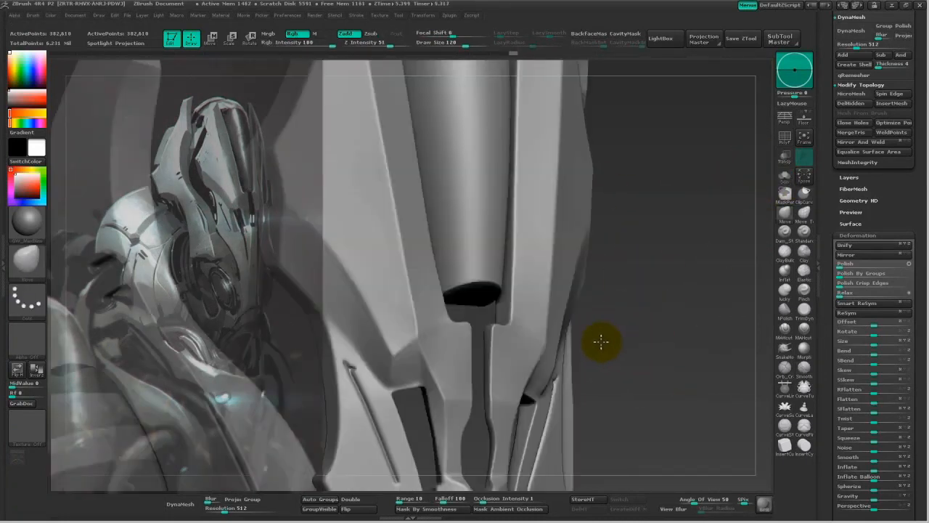
pyautogui.moveTo(601, 341); pyautogui.dragTo(703, 268)
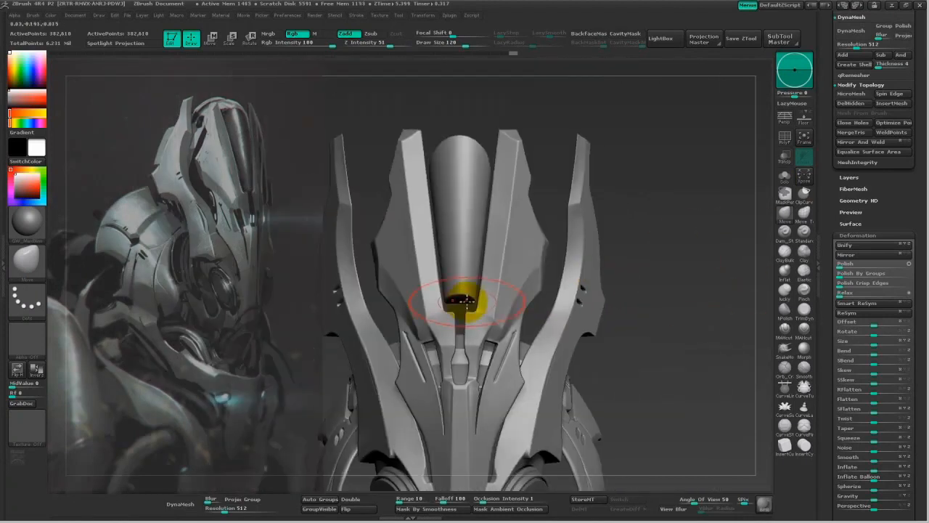
# Scale the tapered tube up slightly and reposition it between the crest plates.
pyautogui.press('e')
pyautogui.moveTo(462, 276)
pyautogui.mouseDown()
pyautogui.moveTo(611, 234)
pyautogui.moveTo(626, 217)
pyautogui.mouseUp()
pyautogui.keyDown('shift'); pyautogui.moveTo(475, 212); pyautogui.dragTo(475, 97); pyautogui.keyUp('shift')
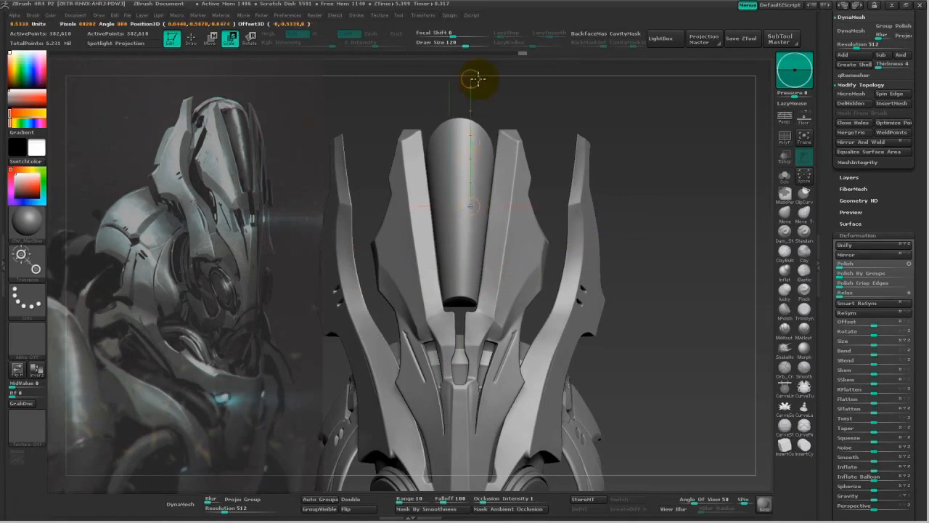
pyautogui.press('w')
pyautogui.moveTo(472, 143); pyautogui.dragTo(473, 155)
pyautogui.moveTo(658, 286); pyautogui.dragTo(681, 292)
pyautogui.keyDown('shift'); pyautogui.moveTo(488, 308); pyautogui.dragTo(487, 101); pyautogui.keyUp('shift')
pyautogui.moveTo(563, 145)
pyautogui.mouseDown()
pyautogui.moveTo(548, 147)
pyautogui.moveTo(487, 107)
pyautogui.mouseUp()
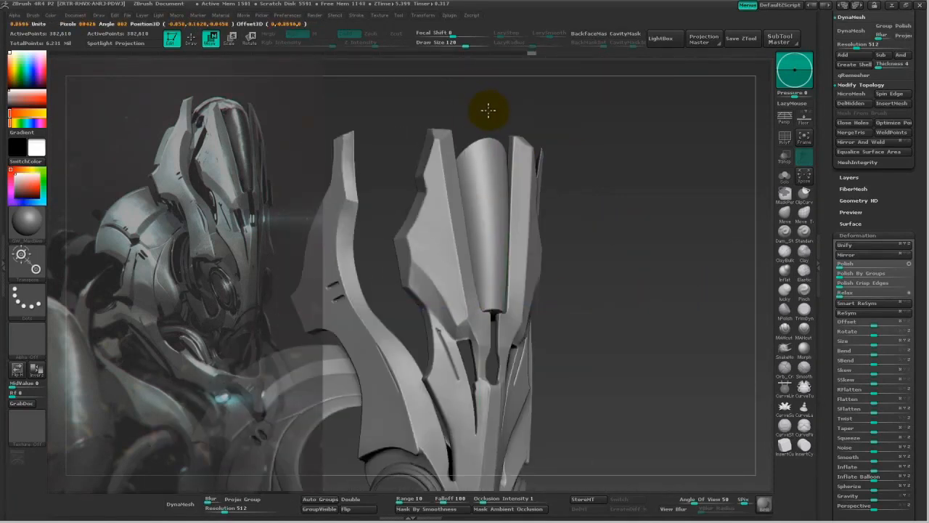
pyautogui.moveTo(698, 240); pyautogui.dragTo(658, 230)
pyautogui.moveTo(498, 242)
pyautogui.keyDown('shift'); pyautogui.mouseDown()
pyautogui.moveTo(703, 245)
pyautogui.moveTo(746, 331)
pyautogui.moveTo(695, 332)
pyautogui.moveTo(543, 264)
pyautogui.moveTo(496, 254)
pyautogui.moveTo(545, 290)
pyautogui.moveTo(537, 259)
pyautogui.mouseUp(); pyautogui.keyUp('shift')
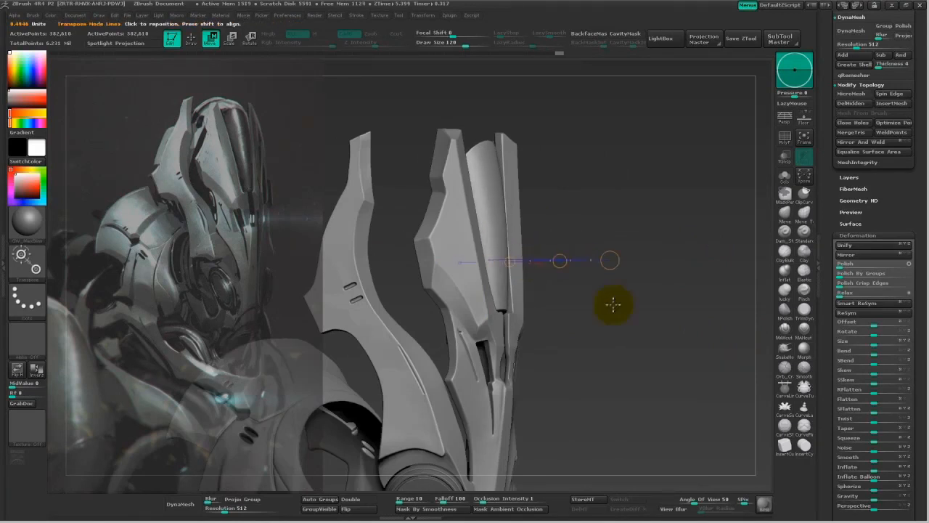
# Isolate the tapered tube with Solo and work its lower rim with the MAHcut brush at draw size 30.
pyautogui.moveTo(656, 320); pyautogui.dragTo(618, 342)
pyautogui.moveTo(695, 350); pyautogui.dragTo(597, 256)
pyautogui.moveTo(693, 262)
pyautogui.mouseDown()
pyautogui.moveTo(658, 294)
pyautogui.moveTo(705, 434)
pyautogui.mouseUp()
pyautogui.press('f')
pyautogui.click(805, 332)
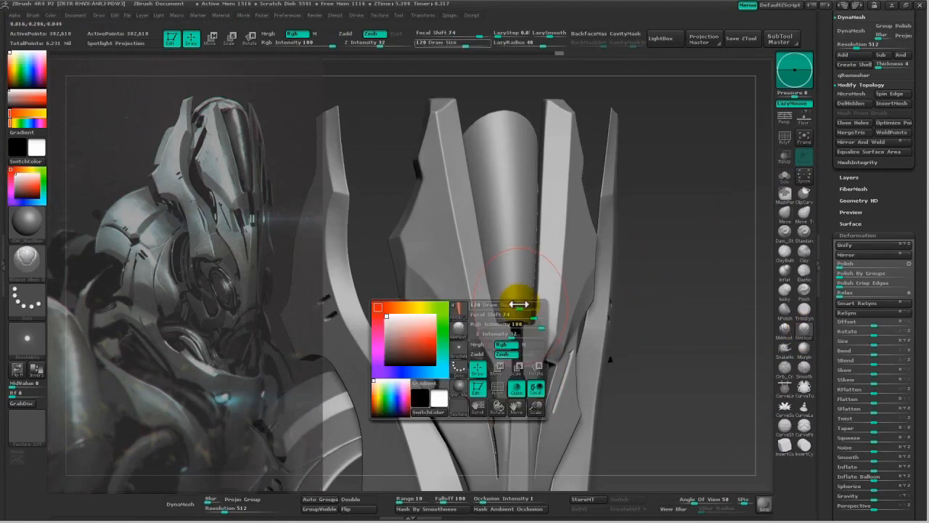
pyautogui.click(784, 175)
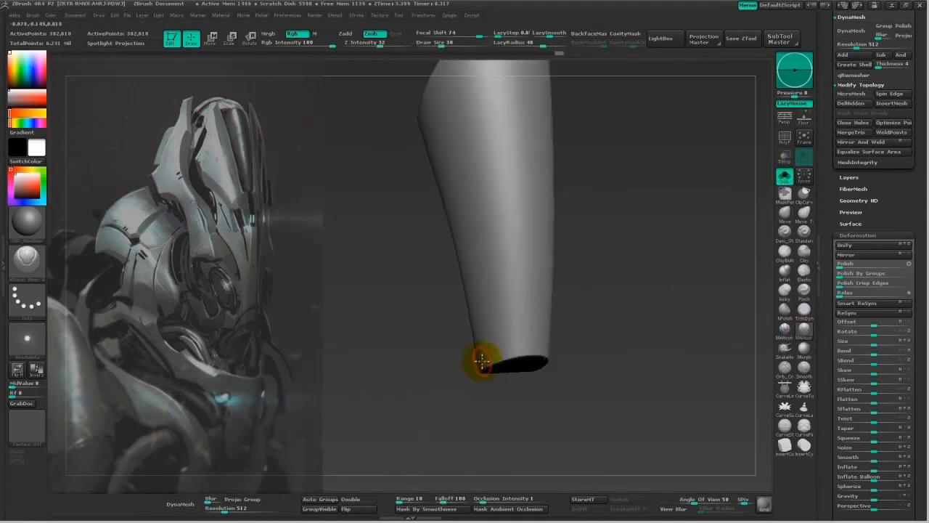
pyautogui.moveTo(589, 337); pyautogui.dragTo(479, 363)
pyautogui.moveTo(567, 339); pyautogui.dragTo(514, 339)
pyautogui.click(784, 175)
# Select the main helmet mesh, clip the face plate's lower edge below the ear disc with ClipCurve and remesh it.
pyautogui.keyDown('alt'); pyautogui.click(499, 378); pyautogui.keyUp('alt')
pyautogui.keyDown('ctrl'); pyautogui.keyDown('shift'); pyautogui.moveTo(533, 387); pyautogui.dragTo(475, 374); pyautogui.keyUp('shift'); pyautogui.keyUp('ctrl')
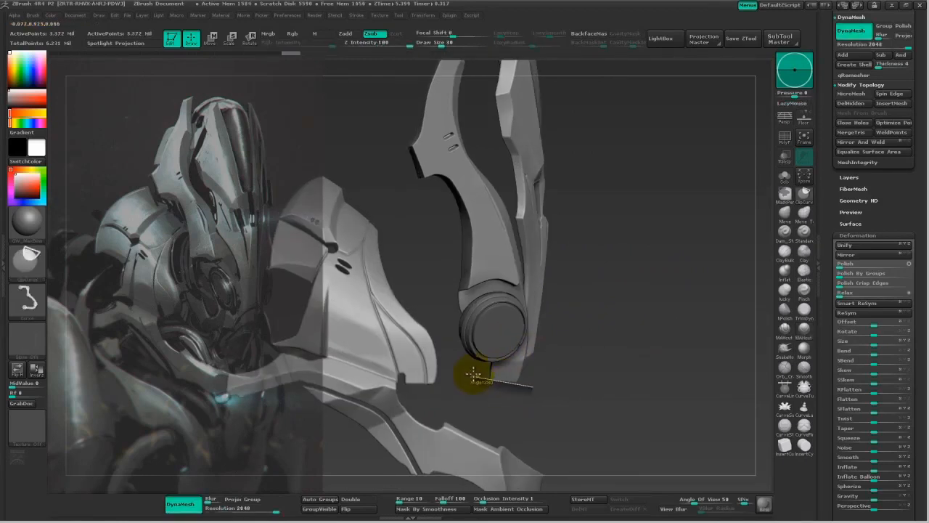
pyautogui.keyDown('ctrl'); pyautogui.keyDown('shift'); pyautogui.moveTo(624, 356); pyautogui.dragTo(471, 381); pyautogui.keyUp('shift'); pyautogui.keyUp('ctrl')
pyautogui.moveTo(614, 373)
pyautogui.mouseDown()
pyautogui.moveTo(570, 379)
pyautogui.moveTo(599, 378)
pyautogui.mouseUp()
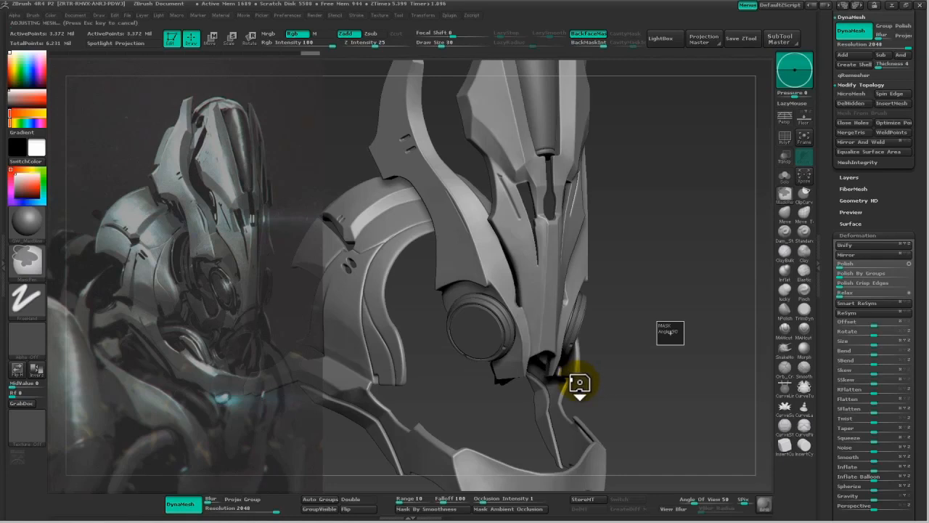
pyautogui.moveTo(663, 281)
pyautogui.mouseDown()
pyautogui.moveTo(553, 309)
pyautogui.moveTo(672, 280)
pyautogui.moveTo(620, 313)
pyautogui.moveTo(725, 316)
pyautogui.moveTo(667, 322)
pyautogui.moveTo(674, 327)
pyautogui.moveTo(737, 259)
pyautogui.mouseUp()
pyautogui.press('f')
# Append a Cylinder3D to the subtools and make it the active subtool, with perspective turned off.
pyautogui.moveTo(829, 196); pyautogui.dragTo(825, 137)
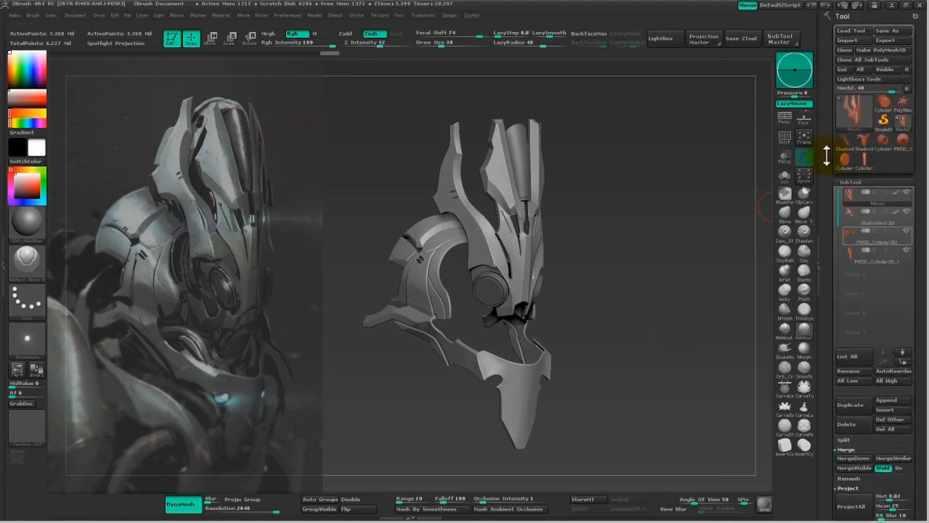
pyautogui.click(877, 216)
pyautogui.press('p')
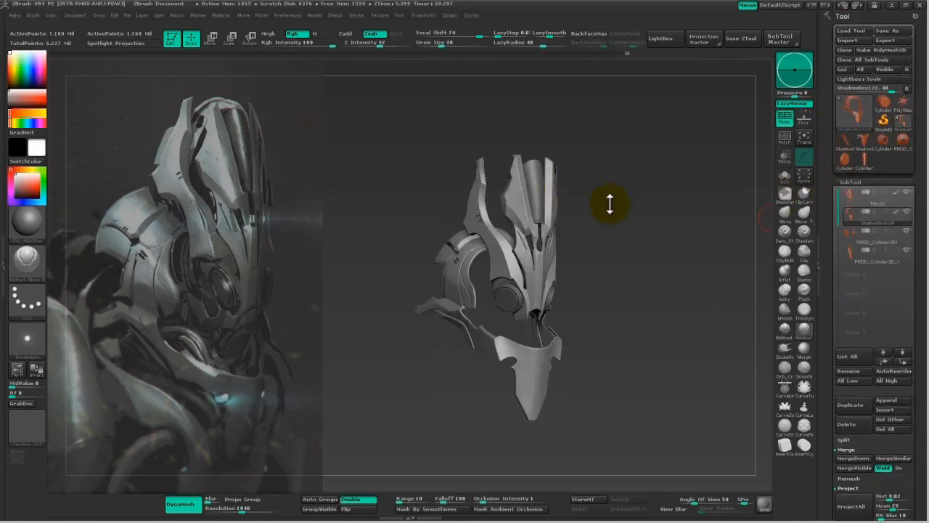
pyautogui.moveTo(826, 363); pyautogui.dragTo(827, 345)
pyautogui.click(874, 385)
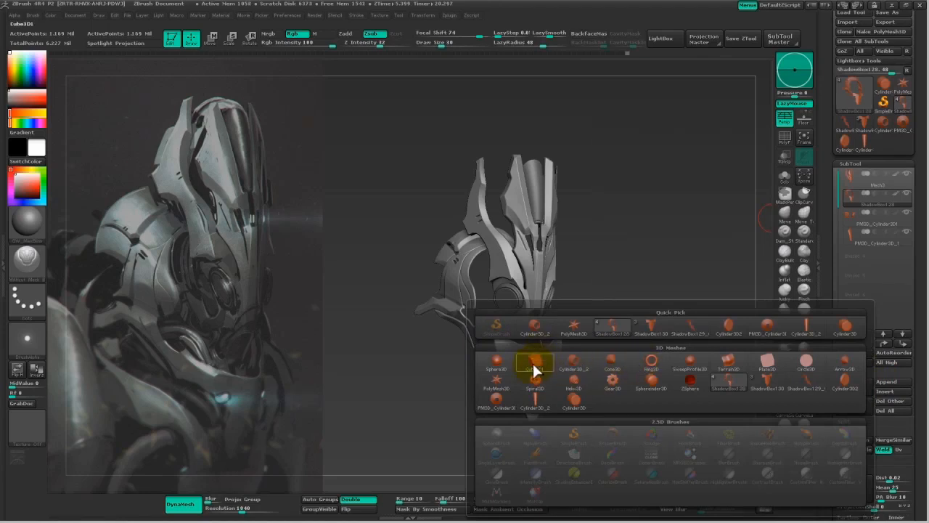
pyautogui.moveTo(559, 357)
pyautogui.click(857, 256)
pyautogui.moveTo(598, 392); pyautogui.dragTo(649, 379)
pyautogui.click(786, 119)
# Rotate the new cylinder and scale it down to a small block in front of the ear disc.
pyautogui.press('r')
pyautogui.moveTo(590, 228)
pyautogui.keyDown('shift'); pyautogui.mouseDown()
pyautogui.moveTo(719, 229)
pyautogui.moveTo(621, 343)
pyautogui.mouseUp(); pyautogui.keyUp('shift')
pyautogui.press('w')
pyautogui.moveTo(655, 229)
pyautogui.mouseDown()
pyautogui.moveTo(616, 341)
pyautogui.moveTo(619, 328)
pyautogui.moveTo(710, 289)
pyautogui.moveTo(702, 323)
pyautogui.mouseUp()
pyautogui.hotkey('ctrl', 'z')
pyautogui.press('r')
pyautogui.moveTo(710, 289); pyautogui.dragTo(677, 298)
pyautogui.press('e')
pyautogui.moveTo(703, 336)
pyautogui.mouseDown()
pyautogui.moveTo(682, 322)
pyautogui.moveTo(690, 346)
pyautogui.moveTo(531, 418)
pyautogui.mouseUp()
pyautogui.moveTo(580, 300); pyautogui.dragTo(426, 394)
pyautogui.moveTo(503, 348)
pyautogui.mouseDown()
pyautogui.moveTo(479, 356)
pyautogui.moveTo(434, 399)
pyautogui.mouseUp()
pyautogui.moveTo(428, 428); pyautogui.dragTo(657, 317)
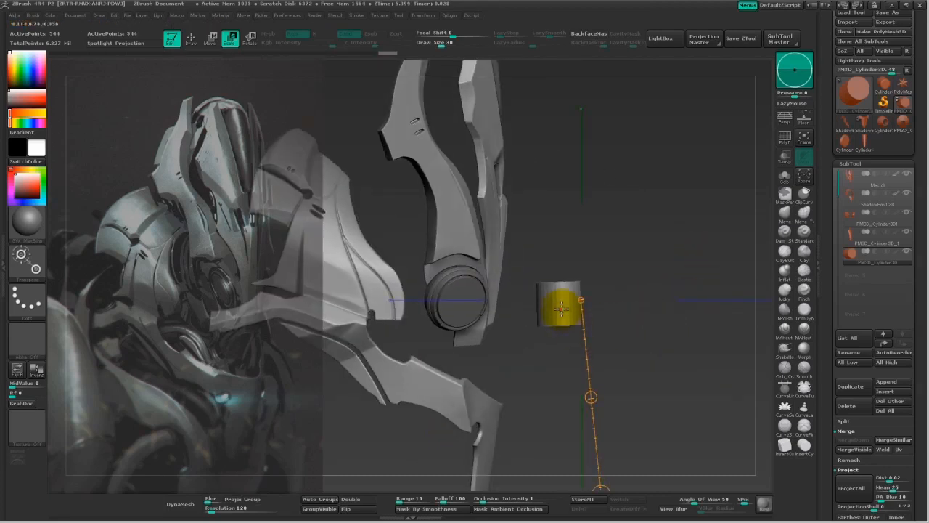
# Move the small cylinder to the lower end of the face plate, just below the ear disc.
pyautogui.press('w')
pyautogui.moveTo(559, 304); pyautogui.dragTo(622, 226)
pyautogui.moveTo(589, 268)
pyautogui.mouseDown()
pyautogui.moveTo(496, 313)
pyautogui.moveTo(503, 308)
pyautogui.mouseUp()
pyautogui.moveTo(483, 352); pyautogui.dragTo(482, 376)
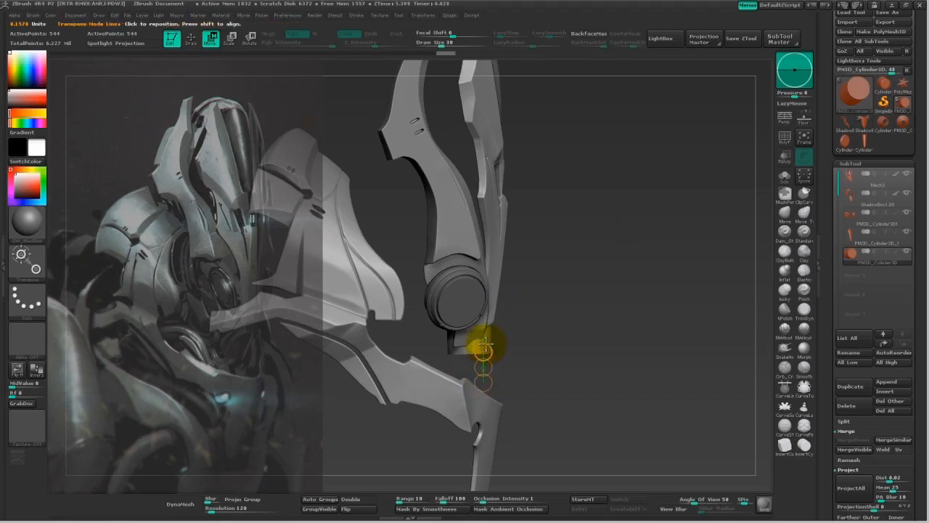
pyautogui.moveTo(488, 331)
pyautogui.mouseDown()
pyautogui.moveTo(408, 352)
pyautogui.moveTo(356, 421)
pyautogui.moveTo(353, 400)
pyautogui.mouseUp()
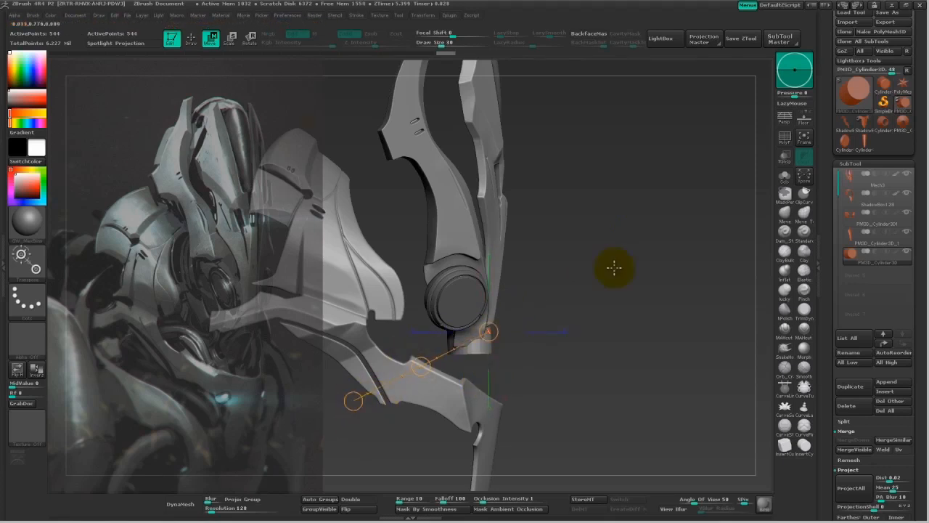
# Isolate the small cylinder with Solo and deform it into a curved, slanted wedge tapering toward its lower end.
pyautogui.click(787, 178)
pyautogui.moveTo(489, 320)
pyautogui.mouseDown()
pyautogui.moveTo(408, 364)
pyautogui.moveTo(460, 373)
pyautogui.moveTo(481, 336)
pyautogui.moveTo(412, 419)
pyautogui.moveTo(504, 381)
pyautogui.mouseUp()
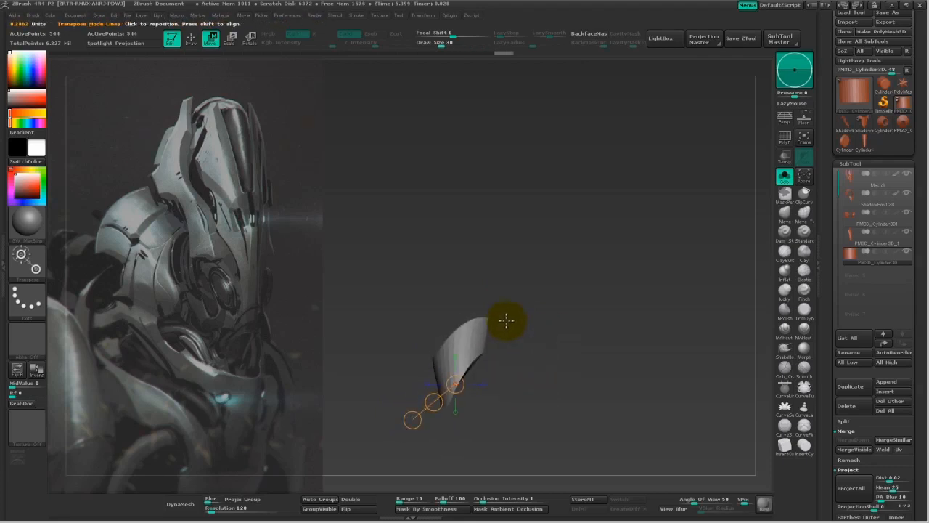
pyautogui.moveTo(394, 387); pyautogui.dragTo(518, 362)
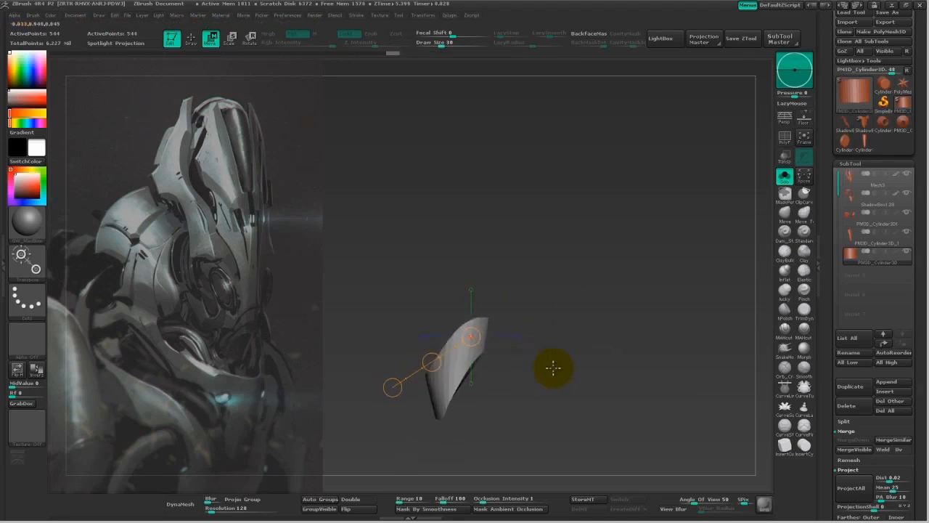
# Clip the wedge's upper edge, underside and lower tip with ClipCurve to sharpen its slanted profile.
pyautogui.keyDown('ctrl'); pyautogui.keyDown('shift'); pyautogui.moveTo(413, 405); pyautogui.dragTo(443, 354); pyautogui.keyUp('shift'); pyautogui.keyUp('ctrl')
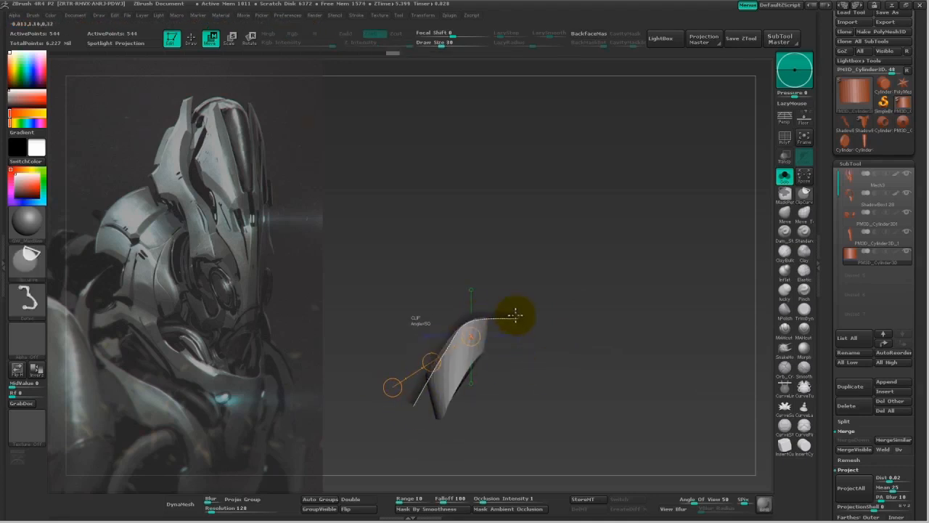
pyautogui.moveTo(531, 303)
pyautogui.keyDown('ctrl'); pyautogui.keyDown('shift'); pyautogui.mouseDown()
pyautogui.moveTo(456, 321)
pyautogui.moveTo(450, 341)
pyautogui.mouseUp(); pyautogui.keyUp('shift'); pyautogui.keyUp('ctrl')
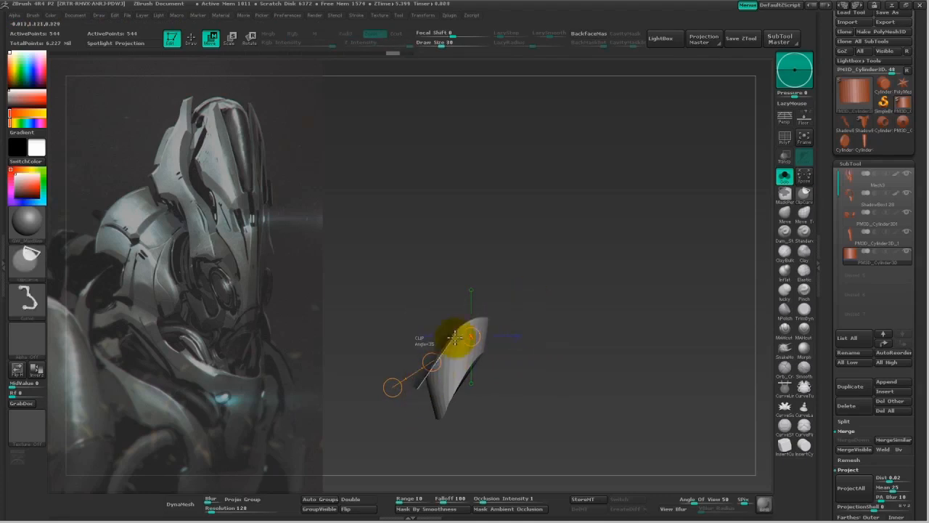
pyautogui.keyDown('ctrl'); pyautogui.keyDown('shift'); pyautogui.moveTo(508, 313); pyautogui.dragTo(509, 315); pyautogui.keyUp('shift'); pyautogui.keyUp('ctrl')
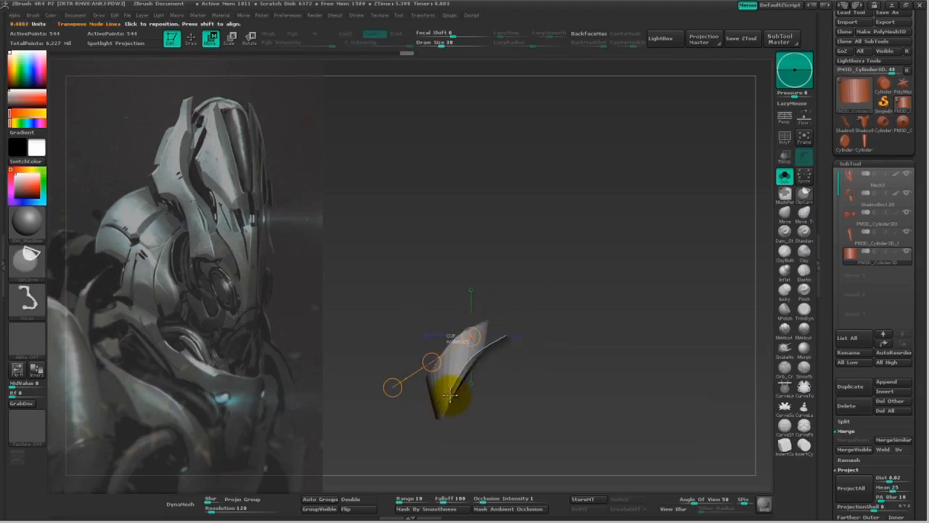
pyautogui.keyDown('ctrl'); pyautogui.keyDown('shift'); pyautogui.moveTo(430, 416); pyautogui.dragTo(428, 408); pyautogui.keyUp('shift'); pyautogui.keyUp('ctrl')
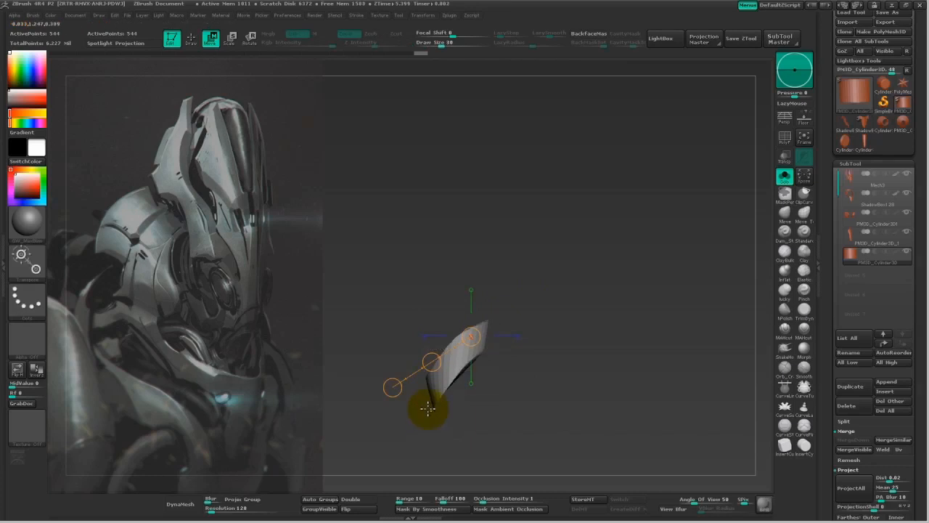
# Subdivide the wedge three times and return it to its highest subdivision level.
pyautogui.moveTo(819, 395); pyautogui.dragTo(811, 289)
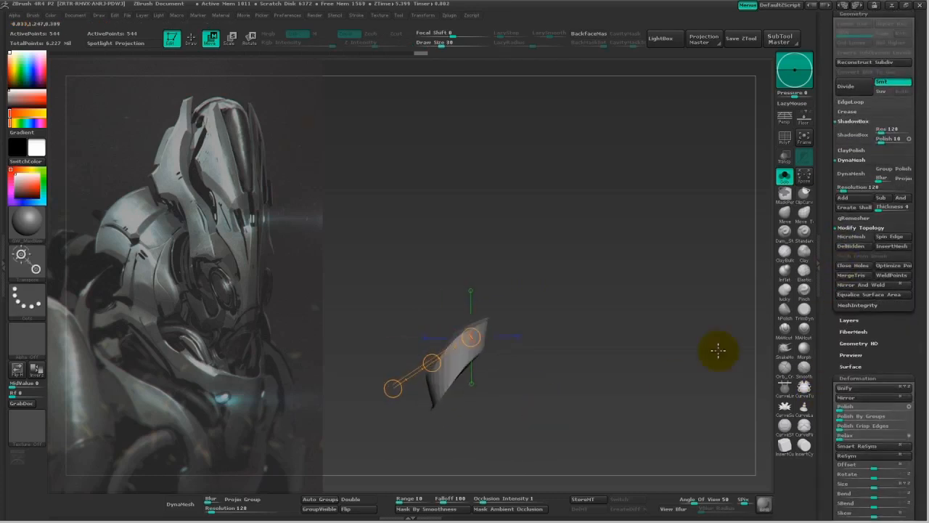
pyautogui.hotkey('ctrl', 'd')
pyautogui.hotkey('ctrl', 'd')
pyautogui.hotkey('ctrl', 'd')
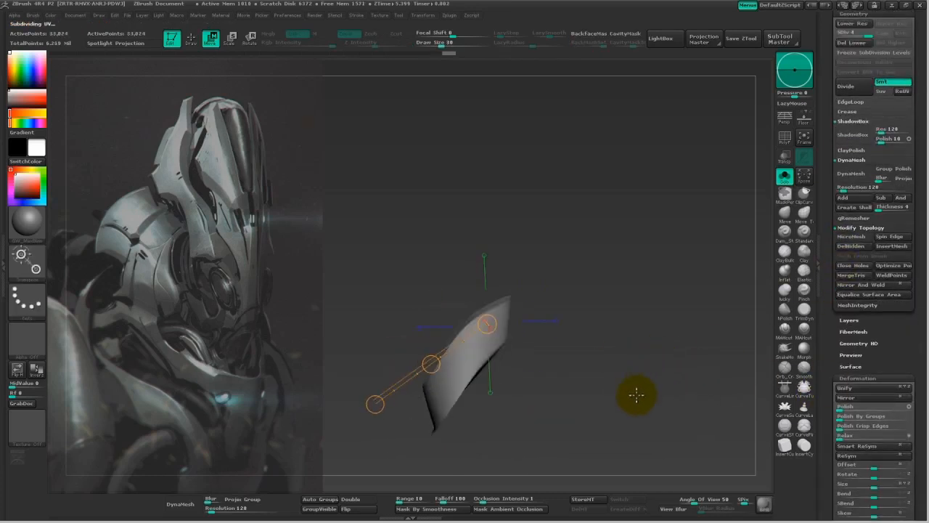
pyautogui.moveTo(585, 377); pyautogui.dragTo(615, 404)
pyautogui.hotkey('shift', 'd')
pyautogui.hotkey('shift', 'd')
pyautogui.hotkey('shift', 'd')
pyautogui.press('d')
pyautogui.press('d')
pyautogui.press('d')
# Smooth the wedge's surface and lower corners at draw size 67.
pyautogui.press('q')
pyautogui.moveTo(558, 426)
pyautogui.mouseDown()
pyautogui.moveTo(549, 334)
pyautogui.moveTo(530, 316)
pyautogui.mouseUp()
pyautogui.moveTo(557, 360); pyautogui.dragTo(523, 367)
pyautogui.press('space')
pyautogui.moveTo(473, 414); pyautogui.dragTo(485, 414)
pyautogui.keyDown('shift'); pyautogui.moveTo(513, 367); pyautogui.dragTo(505, 416); pyautogui.keyUp('shift')
pyautogui.moveTo(583, 343); pyautogui.dragTo(526, 346)
pyautogui.moveTo(501, 421)
pyautogui.keyDown('shift'); pyautogui.mouseDown()
pyautogui.moveTo(489, 387)
pyautogui.moveTo(585, 353)
pyautogui.moveTo(547, 366)
pyautogui.mouseUp(); pyautogui.keyUp('shift')
pyautogui.keyDown('shift'); pyautogui.moveTo(491, 429); pyautogui.dragTo(500, 421); pyautogui.keyUp('shift')
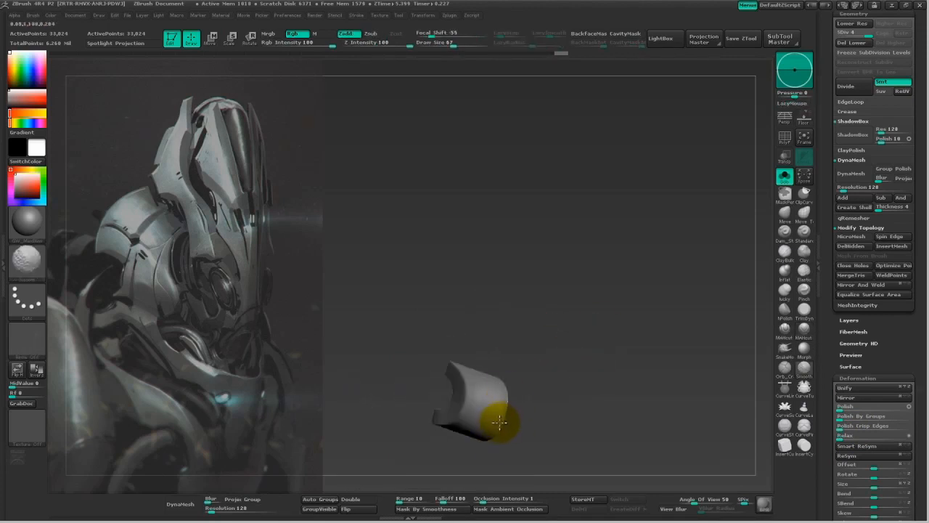
# Show the whole helmet and reshape the wedge under the face plate with the Move brush at draw size 143.
pyautogui.moveTo(566, 384); pyautogui.dragTo(487, 418)
pyautogui.moveTo(652, 380); pyautogui.dragTo(635, 399)
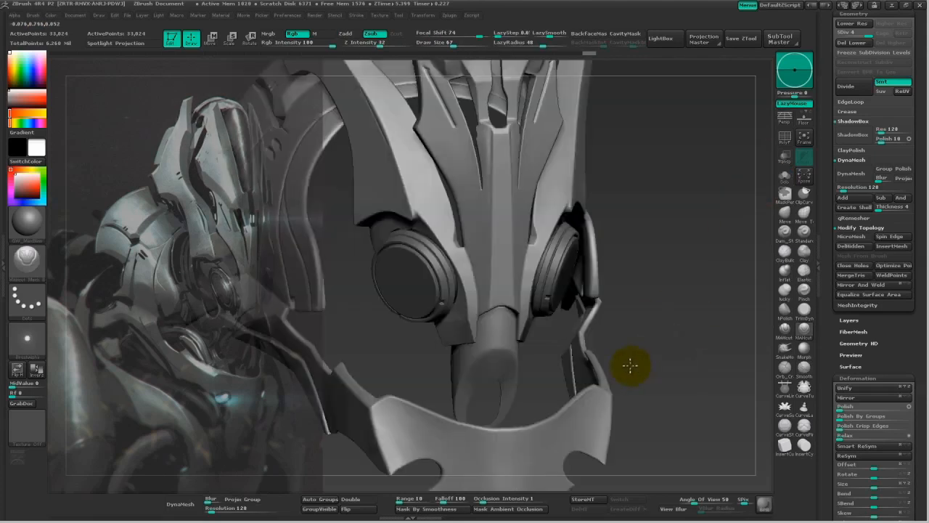
pyautogui.moveTo(626, 365)
pyautogui.mouseDown()
pyautogui.moveTo(658, 365)
pyautogui.moveTo(643, 315)
pyautogui.moveTo(592, 321)
pyautogui.mouseUp()
pyautogui.press('space')
pyautogui.moveTo(591, 321)
pyautogui.mouseDown()
pyautogui.moveTo(618, 307)
pyautogui.moveTo(572, 326)
pyautogui.moveTo(614, 326)
pyautogui.moveTo(587, 307)
pyautogui.moveTo(573, 305)
pyautogui.moveTo(606, 355)
pyautogui.moveTo(622, 358)
pyautogui.moveTo(508, 352)
pyautogui.mouseUp()
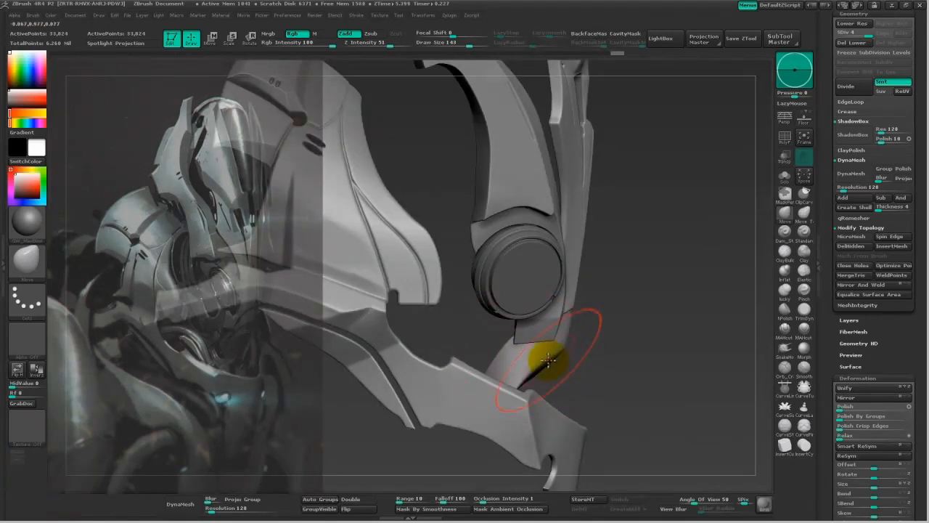
pyautogui.press('space')
pyautogui.moveTo(566, 326)
pyautogui.mouseDown()
pyautogui.moveTo(697, 360)
pyautogui.moveTo(742, 338)
pyautogui.mouseUp()
# Flatten the wedge's front and side faces with the hPolish brush at draw size 72 and smooth its upper side.
pyautogui.click(784, 311)
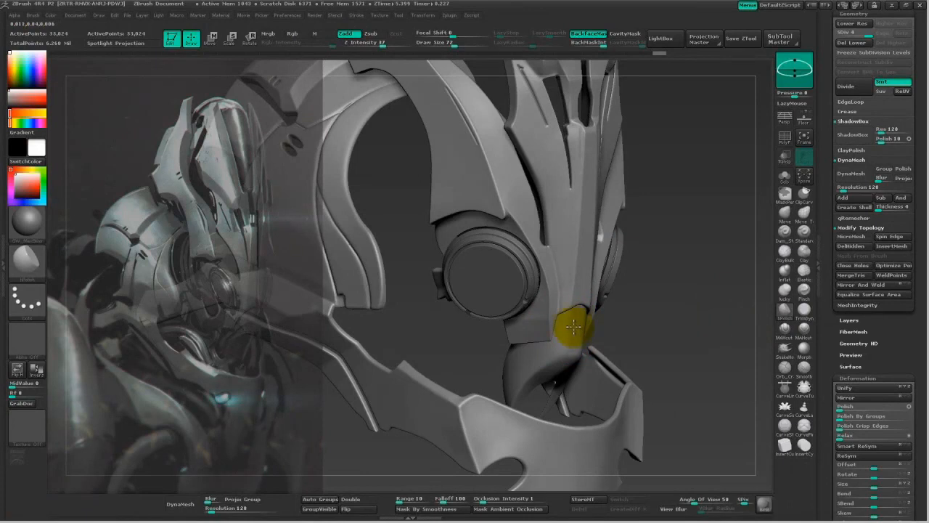
pyautogui.click(552, 347)
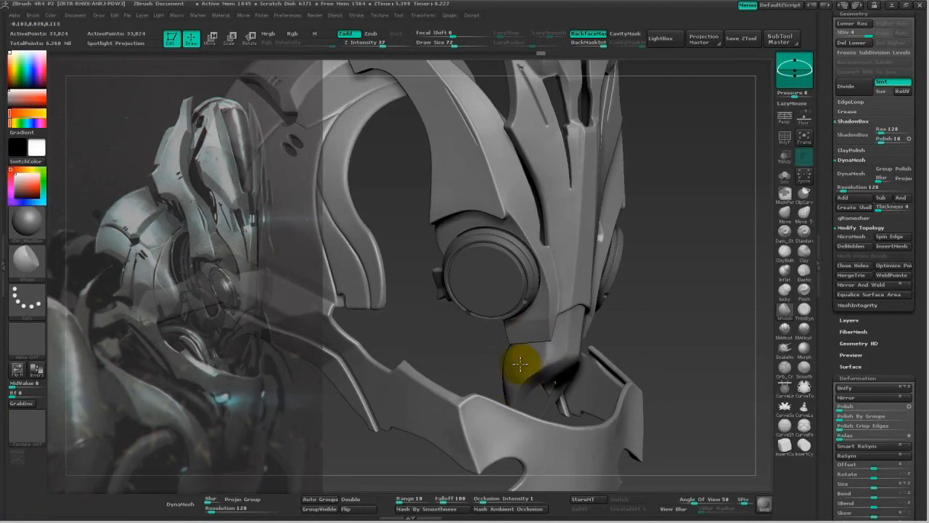
pyautogui.press('shift')
pyautogui.keyDown('shift'); pyautogui.moveTo(529, 356); pyautogui.dragTo(552, 338); pyautogui.keyUp('shift')
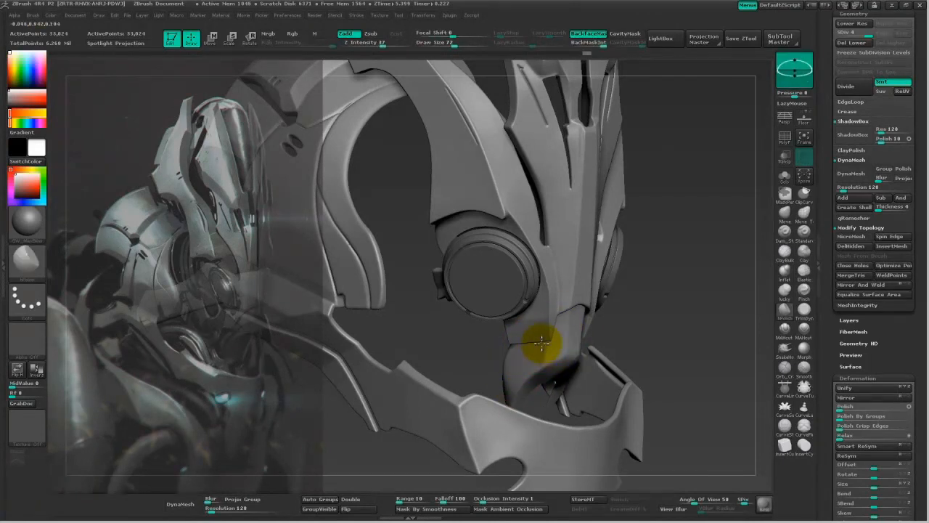
pyautogui.moveTo(635, 297); pyautogui.dragTo(670, 355)
# Convert the wedge to a DynaMesh at resolution 512.
pyautogui.click(182, 502)
pyautogui.keyDown('alt'); pyautogui.moveTo(216, 471); pyautogui.dragTo(247, 511); pyautogui.keyUp('alt')
pyautogui.click(110, 509)
pyautogui.hotkey('ctrl', 'z')
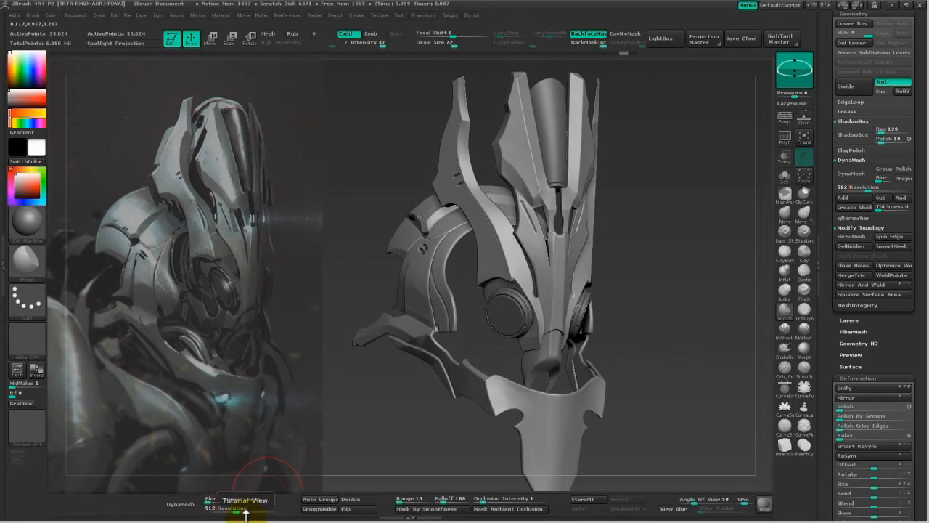
pyautogui.click(181, 502)
pyautogui.click(110, 509)
# Isolate the remeshed wedge with Solo, clip its lower side with ClipCurve and set the draw size to 92.
pyautogui.moveTo(690, 331); pyautogui.dragTo(575, 356)
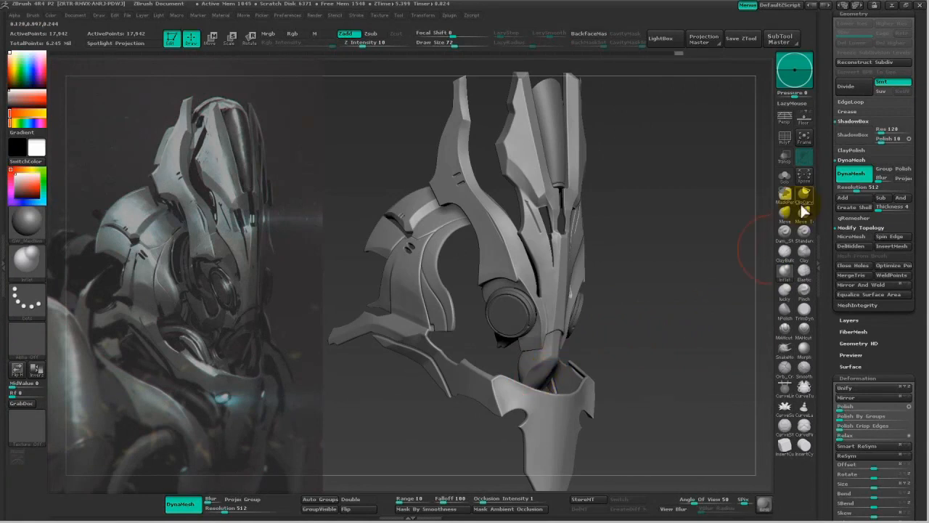
pyautogui.click(783, 176)
pyautogui.moveTo(693, 329)
pyautogui.mouseDown()
pyautogui.moveTo(539, 377)
pyautogui.moveTo(525, 415)
pyautogui.moveTo(450, 224)
pyautogui.moveTo(663, 346)
pyautogui.moveTo(493, 363)
pyautogui.mouseUp()
pyautogui.moveTo(591, 365)
pyautogui.keyDown('ctrl'); pyautogui.keyDown('shift'); pyautogui.mouseDown()
pyautogui.moveTo(442, 344)
pyautogui.moveTo(608, 375)
pyautogui.moveTo(603, 365)
pyautogui.moveTo(599, 379)
pyautogui.moveTo(771, 322)
pyautogui.mouseUp(); pyautogui.keyUp('shift'); pyautogui.keyUp('ctrl')
pyautogui.press('s')
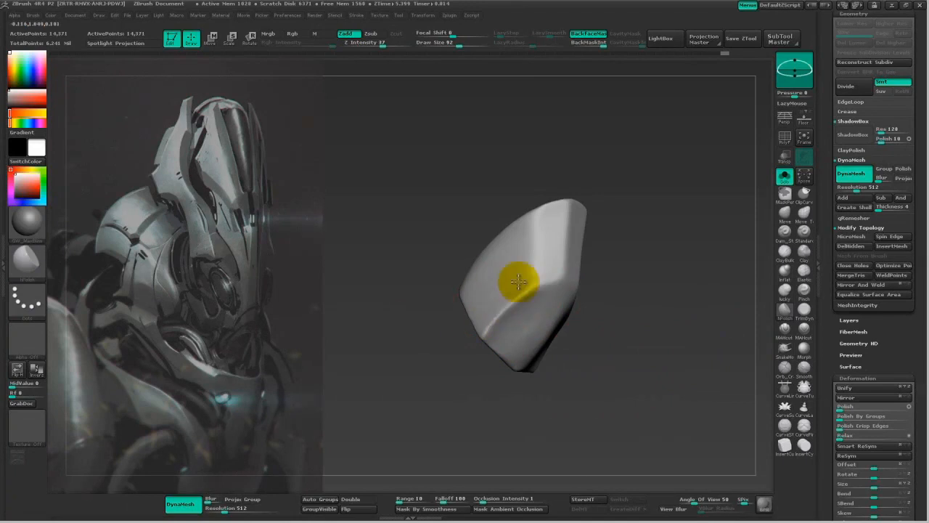
# Cut a concave notch into the wedge's rear upper edge with ClipCurve and polish the surrounding faces with hPolish.
pyautogui.keyDown('shift'); pyautogui.moveTo(670, 288); pyautogui.dragTo(602, 280); pyautogui.keyUp('shift')
pyautogui.keyDown('ctrl'); pyautogui.keyDown('shift'); pyautogui.moveTo(402, 319); pyautogui.dragTo(472, 260); pyautogui.keyUp('shift'); pyautogui.keyUp('ctrl')
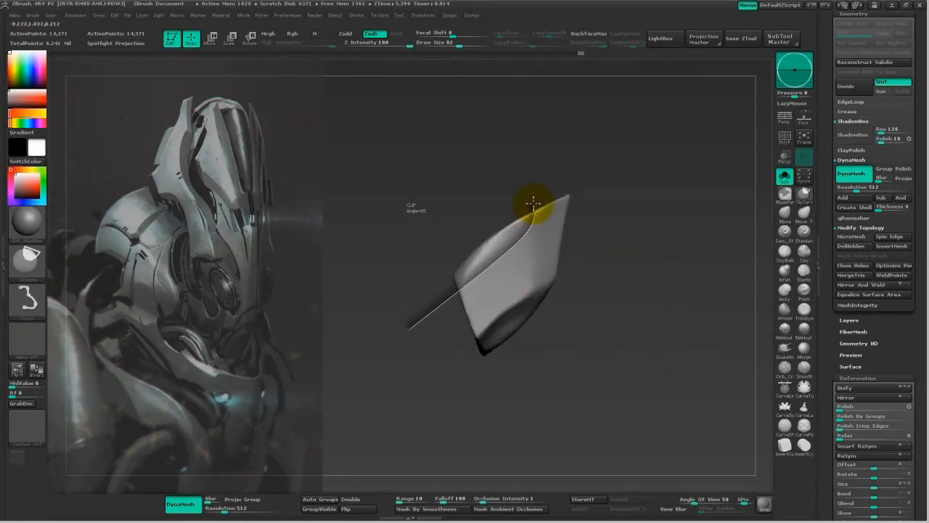
pyautogui.moveTo(604, 285)
pyautogui.mouseDown()
pyautogui.moveTo(637, 317)
pyautogui.moveTo(651, 317)
pyautogui.moveTo(661, 346)
pyautogui.moveTo(698, 355)
pyautogui.mouseUp()
pyautogui.moveTo(663, 384); pyautogui.dragTo(674, 365)
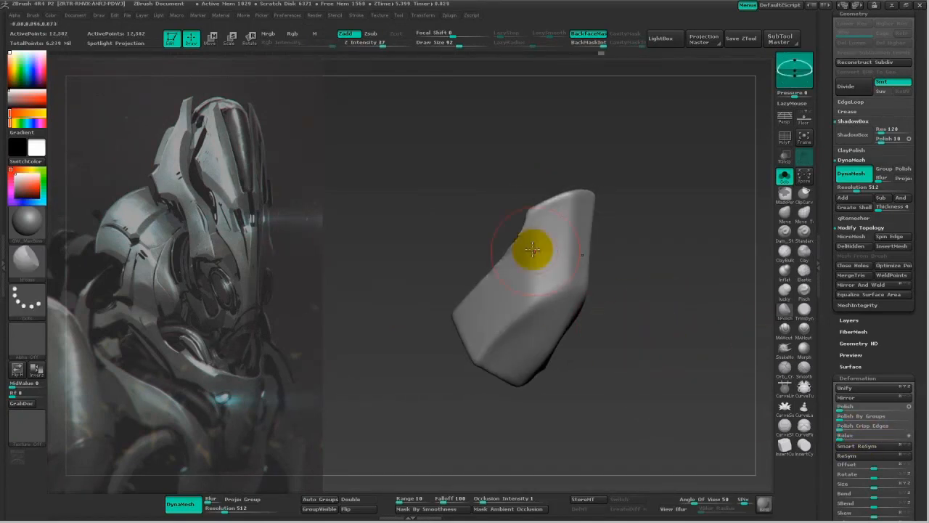
pyautogui.moveTo(685, 331)
pyautogui.mouseDown()
pyautogui.moveTo(659, 334)
pyautogui.moveTo(541, 263)
pyautogui.moveTo(690, 296)
pyautogui.moveTo(537, 283)
pyautogui.moveTo(574, 218)
pyautogui.moveTo(544, 222)
pyautogui.moveTo(493, 283)
pyautogui.moveTo(697, 298)
pyautogui.moveTo(570, 201)
pyautogui.mouseUp()
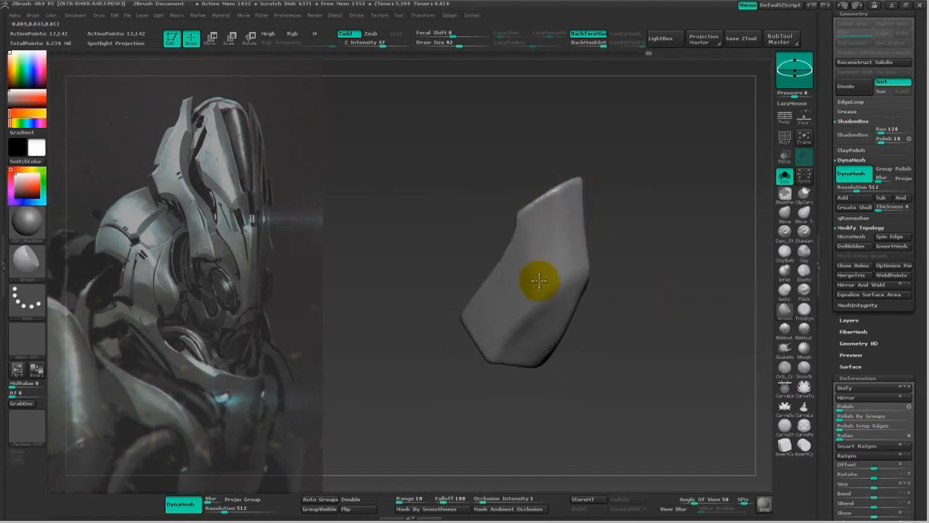
# Flatten the wedge's front ridge and lower front facet with hPolish, varying the draw size from 65 to 110.
pyautogui.press('ctrl')
pyautogui.moveTo(542, 256); pyautogui.dragTo(511, 352)
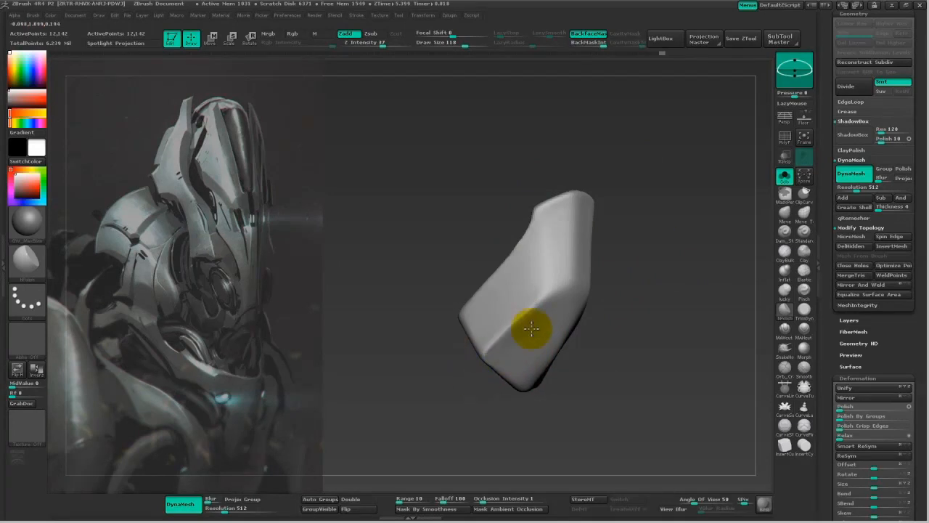
pyautogui.moveTo(539, 320); pyautogui.dragTo(560, 304)
pyautogui.press('s')
pyautogui.click(553, 295)
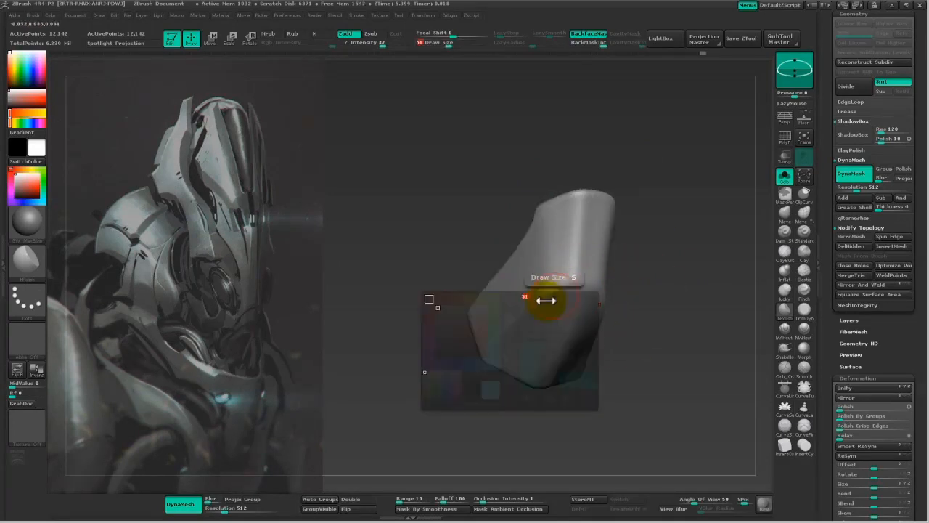
pyautogui.press('space')
pyautogui.click(585, 296)
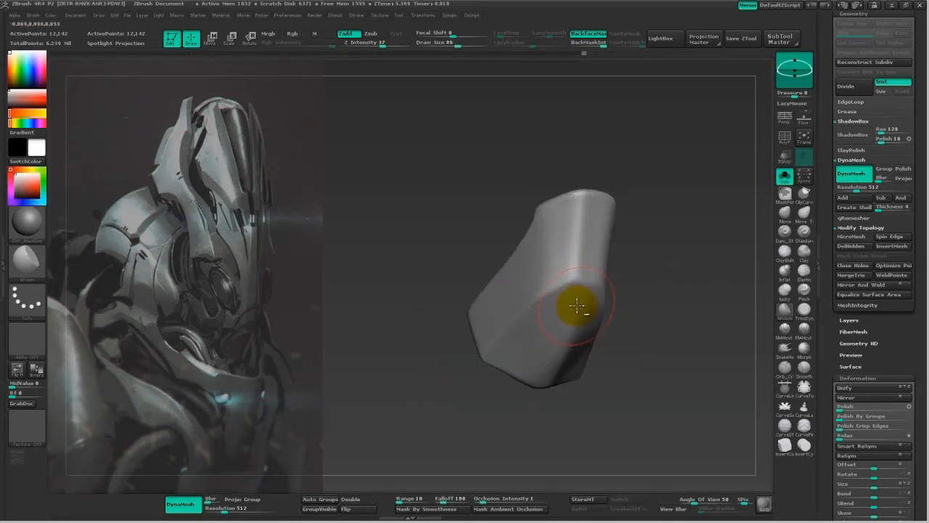
pyautogui.press('space')
pyautogui.click(585, 314)
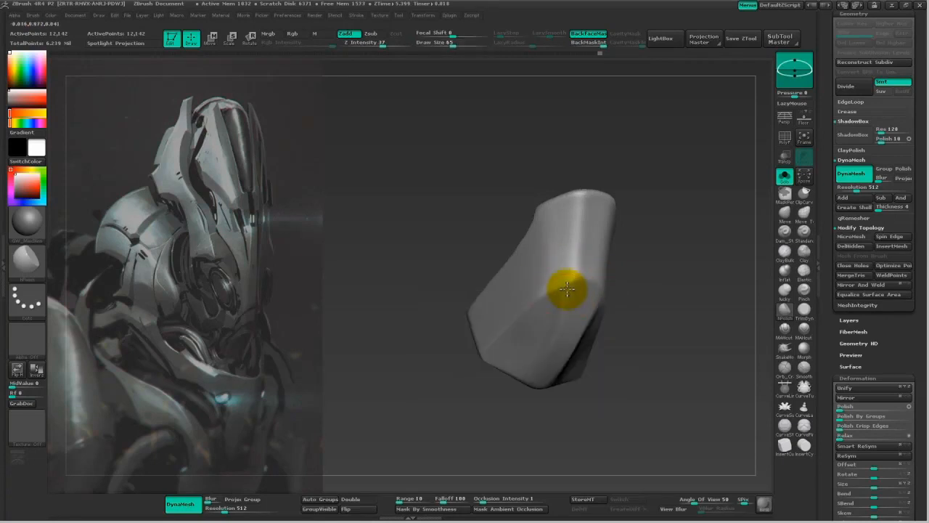
pyautogui.press('space')
pyautogui.click(586, 293)
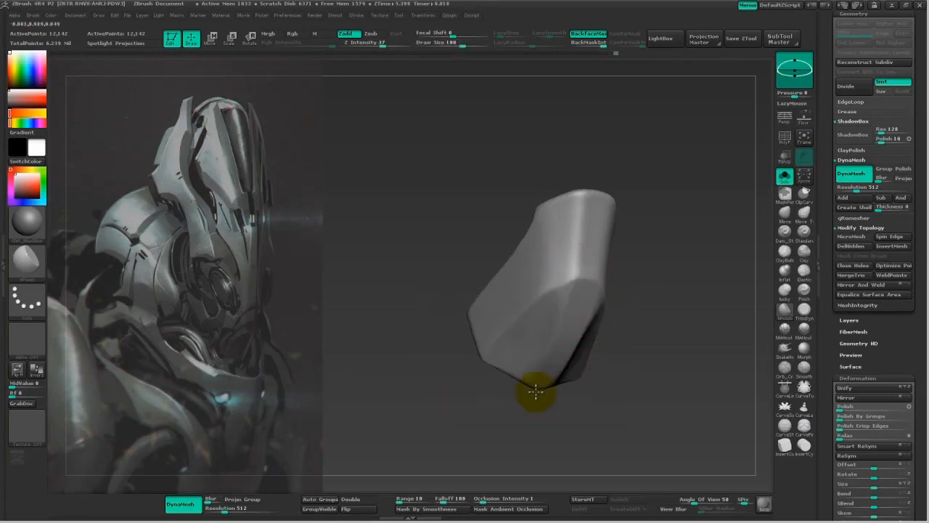
# Rebuild the wedge's DynaMesh at resolution 1024.
pyautogui.moveTo(567, 333); pyautogui.dragTo(531, 318, button='right')
pyautogui.click(243, 508)
pyautogui.write('1')
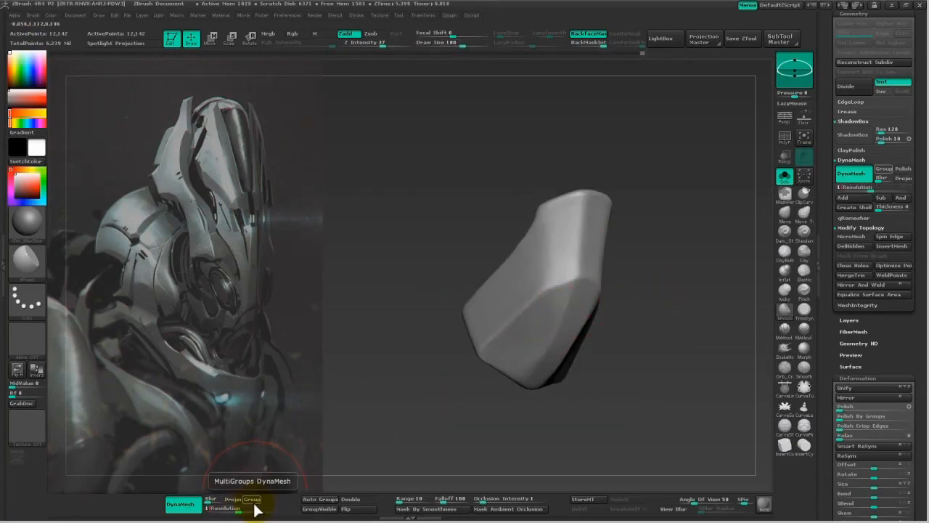
pyautogui.write('024')
pyautogui.press('Return')
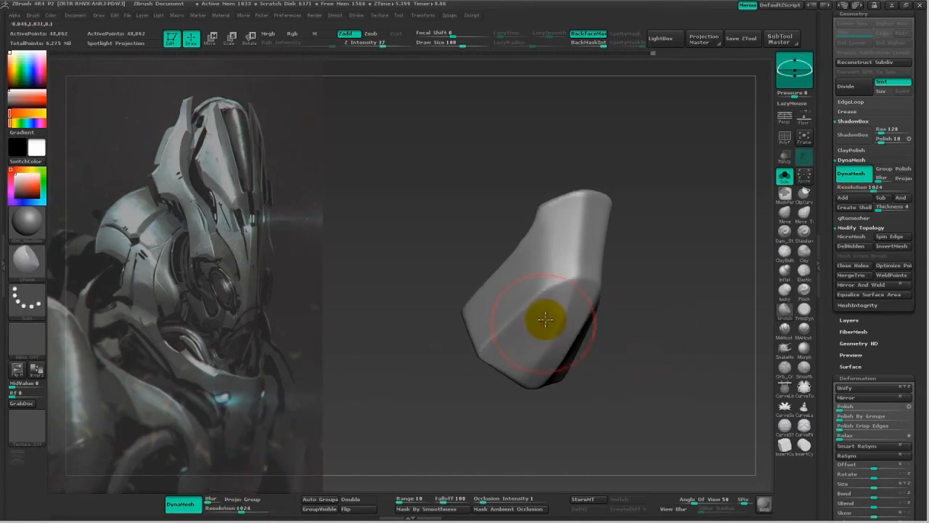
# Sharpen the wedge's vertical ridge and carve an extra facet into its lower front with hPolish at draw sizes 76 to 86.
pyautogui.moveTo(549, 351)
pyautogui.mouseDown(button='right')
pyautogui.moveTo(634, 378)
pyautogui.moveTo(580, 268)
pyautogui.mouseUp(button='right')
pyautogui.keyDown('alt'); pyautogui.moveTo(587, 222); pyautogui.dragTo(566, 290, button='right'); pyautogui.keyUp('alt')
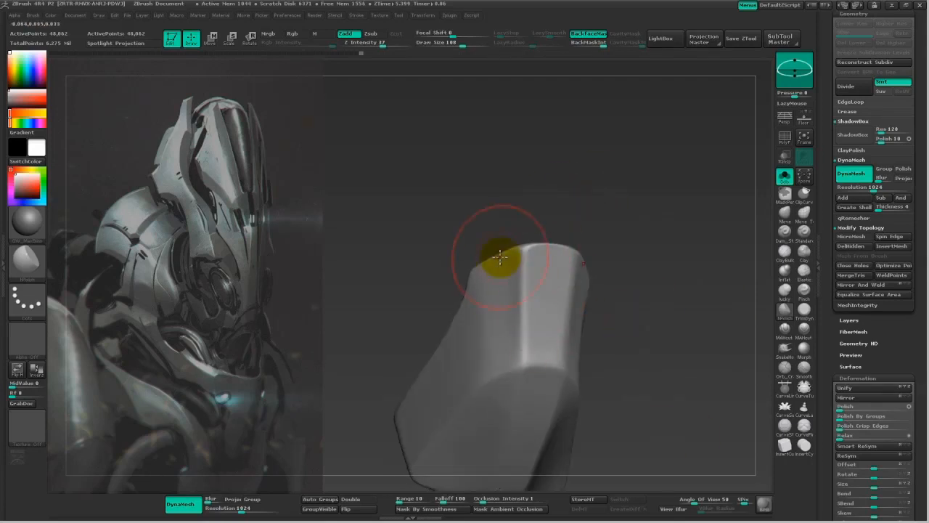
pyautogui.keyDown('alt'); pyautogui.moveTo(504, 311); pyautogui.dragTo(614, 287, button='right'); pyautogui.keyUp('alt')
pyautogui.press('space')
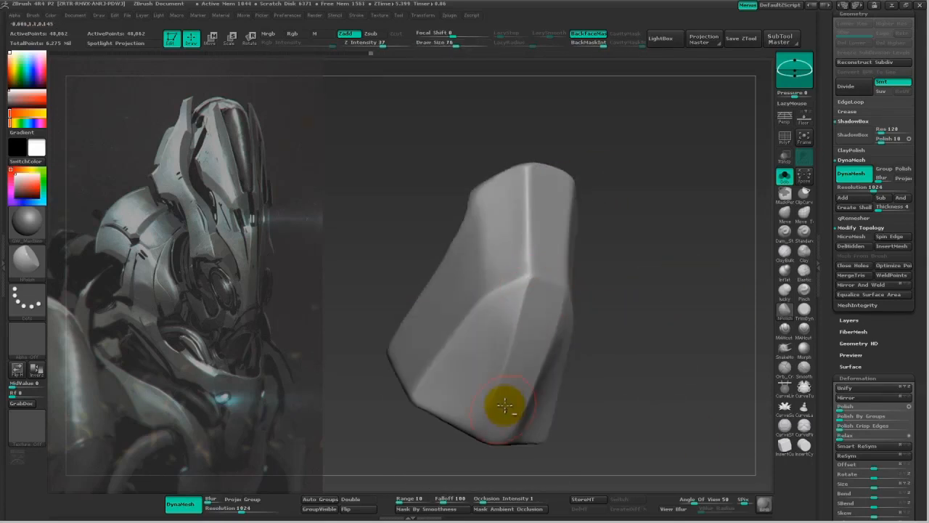
pyautogui.press('space')
pyautogui.moveTo(537, 322)
pyautogui.mouseDown()
pyautogui.moveTo(497, 410)
pyautogui.moveTo(516, 365)
pyautogui.mouseUp()
pyautogui.press('space')
pyautogui.moveTo(511, 304); pyautogui.dragTo(504, 301)
pyautogui.moveTo(497, 337); pyautogui.dragTo(449, 410)
pyautogui.press('space')
pyautogui.moveTo(527, 317); pyautogui.dragTo(488, 396)
# Clip the wedge's long rear edge straight up to the notch with ClipCurve.
pyautogui.moveTo(581, 359)
pyautogui.keyDown('alt'); pyautogui.mouseDown()
pyautogui.moveTo(616, 303)
pyautogui.moveTo(584, 356)
pyautogui.moveTo(439, 402)
pyautogui.moveTo(617, 356)
pyautogui.moveTo(586, 356)
pyautogui.moveTo(595, 361)
pyautogui.mouseUp(); pyautogui.keyUp('alt')
pyautogui.keyDown('ctrl'); pyautogui.keyDown('shift'); pyautogui.moveTo(400, 328); pyautogui.dragTo(489, 255); pyautogui.keyUp('shift'); pyautogui.keyUp('ctrl')
pyautogui.keyDown('ctrl'); pyautogui.keyDown('shift'); pyautogui.moveTo(502, 213); pyautogui.dragTo(502, 214); pyautogui.keyUp('shift'); pyautogui.keyUp('ctrl')
pyautogui.moveTo(639, 372)
pyautogui.mouseDown()
pyautogui.moveTo(648, 379)
pyautogui.moveTo(614, 384)
pyautogui.moveTo(658, 386)
pyautogui.moveTo(601, 363)
pyautogui.moveTo(544, 201)
pyautogui.moveTo(493, 196)
pyautogui.moveTo(487, 206)
pyautogui.mouseUp()
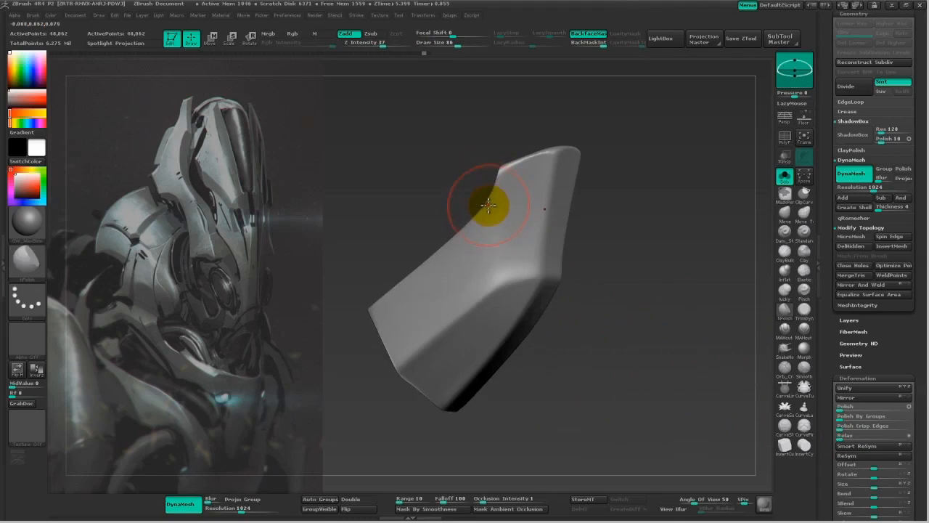
# Smooth the wedge's clipped rear edge and notch, rebuilding the DynaMesh between passes.
pyautogui.keyDown('shift'); pyautogui.moveTo(414, 386); pyautogui.dragTo(407, 367); pyautogui.keyUp('shift')
pyautogui.keyDown('ctrl'); pyautogui.moveTo(657, 341); pyautogui.dragTo(663, 348); pyautogui.keyUp('ctrl')
pyautogui.rightClick(409, 376)
pyautogui.keyDown('shift'); pyautogui.moveTo(440, 254); pyautogui.dragTo(543, 193); pyautogui.keyUp('shift')
pyautogui.keyDown('ctrl'); pyautogui.moveTo(636, 263); pyautogui.dragTo(643, 270); pyautogui.keyUp('ctrl')
pyautogui.moveTo(645, 271)
pyautogui.mouseDown()
pyautogui.moveTo(624, 276)
pyautogui.moveTo(693, 279)
pyautogui.mouseUp()
pyautogui.keyDown('shift'); pyautogui.moveTo(476, 210); pyautogui.dragTo(481, 184); pyautogui.keyUp('shift')
pyautogui.moveTo(624, 312); pyautogui.dragTo(541, 287)
pyautogui.keyDown('ctrl'); pyautogui.moveTo(573, 312); pyautogui.dragTo(582, 321); pyautogui.keyUp('ctrl')
# Smooth the wedge's lower end, rebuild the DynaMesh and polish the side faces with hPolish at draw size 80.
pyautogui.moveTo(400, 375)
pyautogui.keyDown('shift'); pyautogui.mouseDown()
pyautogui.moveTo(400, 387)
pyautogui.moveTo(363, 328)
pyautogui.mouseUp(); pyautogui.keyUp('shift')
pyautogui.moveTo(349, 395); pyautogui.dragTo(370, 413)
pyautogui.keyDown('shift'); pyautogui.moveTo(421, 407); pyautogui.dragTo(443, 414); pyautogui.keyUp('shift')
pyautogui.keyDown('ctrl'); pyautogui.moveTo(547, 430); pyautogui.dragTo(556, 437); pyautogui.keyUp('ctrl')
pyautogui.moveTo(632, 394); pyautogui.dragTo(621, 407)
pyautogui.rightClick(396, 365)
pyautogui.keyDown('shift'); pyautogui.moveTo(385, 365); pyautogui.dragTo(392, 378); pyautogui.keyUp('shift')
pyautogui.keyDown('ctrl'); pyautogui.moveTo(595, 398); pyautogui.dragTo(604, 404); pyautogui.keyUp('ctrl')
pyautogui.moveTo(617, 400)
pyautogui.mouseDown()
pyautogui.moveTo(643, 388)
pyautogui.moveTo(606, 374)
pyautogui.mouseUp()
pyautogui.moveTo(535, 347); pyautogui.dragTo(560, 362)
pyautogui.moveTo(375, 325); pyautogui.dragTo(390, 348)
pyautogui.moveTo(518, 283); pyautogui.dragTo(501, 283)
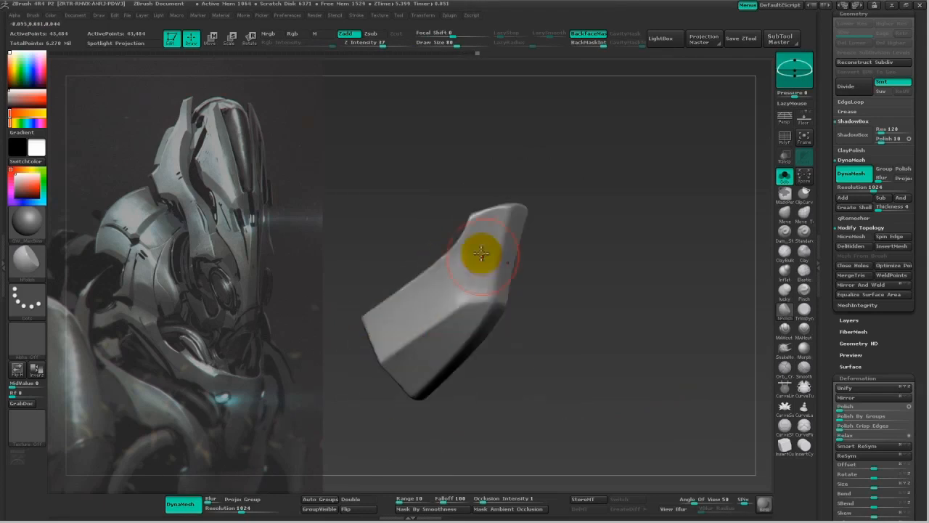
# Show the whole helmet to check the wedge's fit below the face plate, and isolate the wedge again.
pyautogui.moveTo(533, 322); pyautogui.dragTo(472, 314)
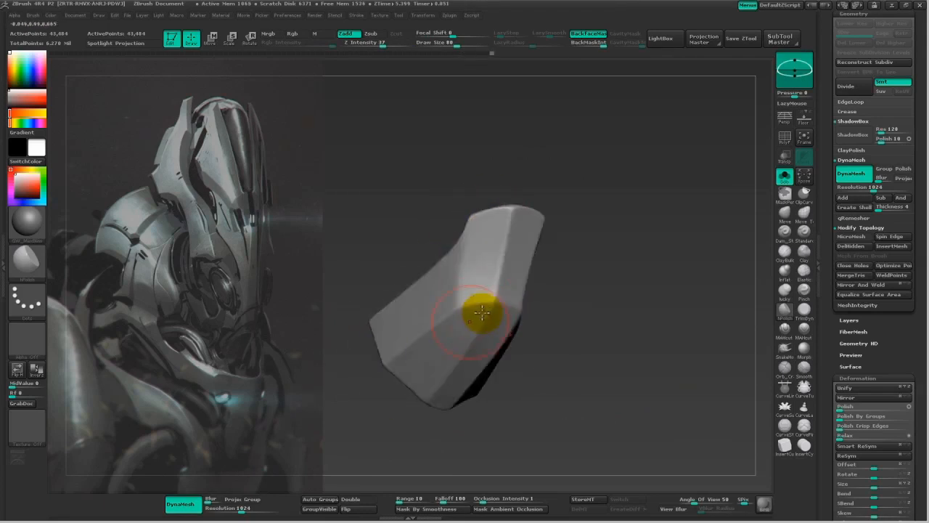
pyautogui.keyDown('alt'); pyautogui.moveTo(591, 255); pyautogui.dragTo(616, 261); pyautogui.keyUp('alt')
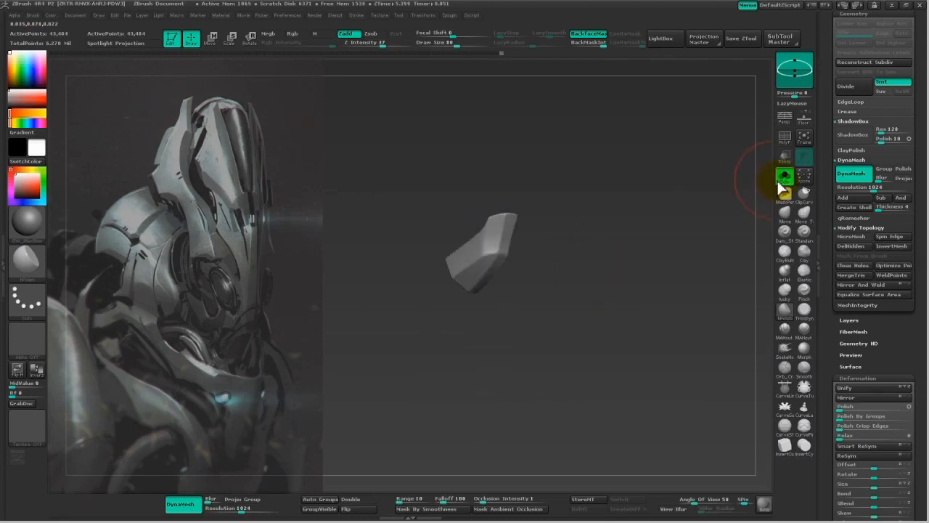
pyautogui.click(787, 182)
pyautogui.keyDown('alt'); pyautogui.moveTo(578, 292); pyautogui.dragTo(495, 244); pyautogui.keyUp('alt')
pyautogui.moveTo(642, 247); pyautogui.dragTo(621, 269)
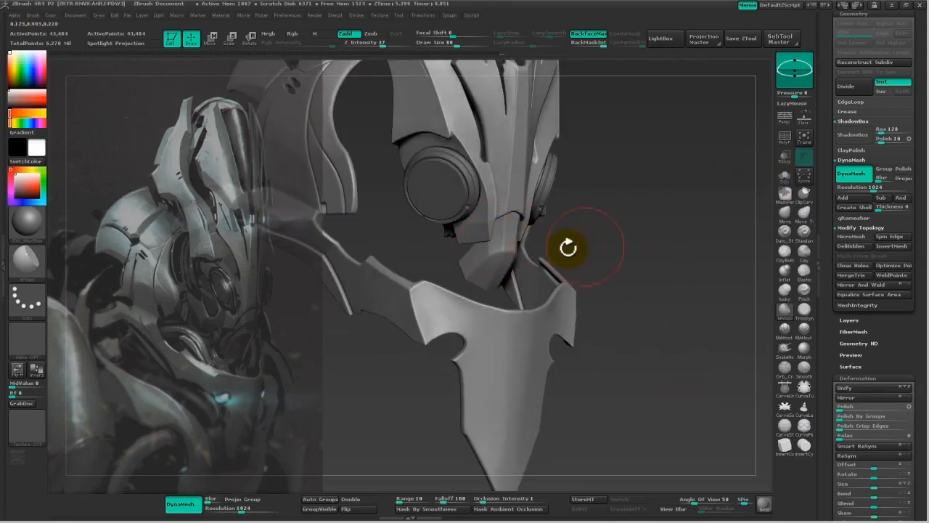
pyautogui.click(785, 176)
pyautogui.press('space')
pyautogui.moveTo(460, 288)
pyautogui.mouseDown()
pyautogui.moveTo(444, 291)
pyautogui.moveTo(454, 304)
pyautogui.mouseUp()
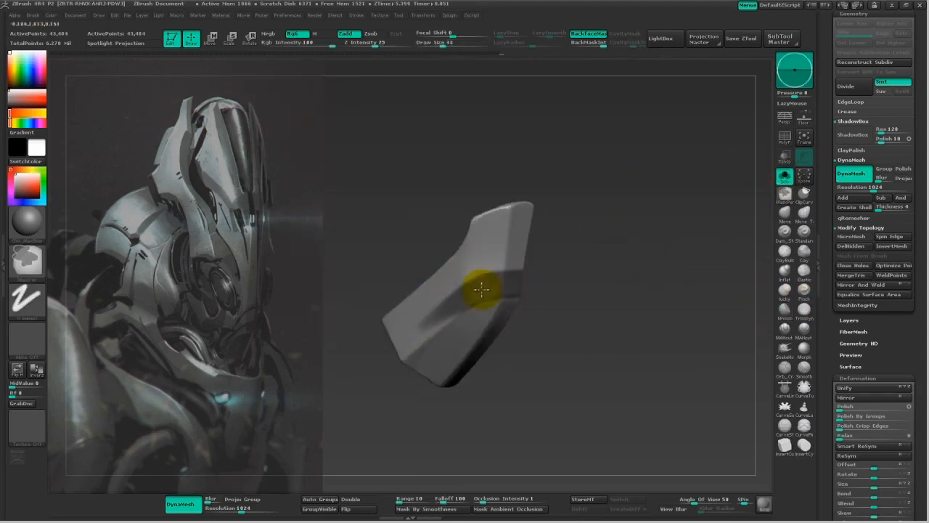
pyautogui.hotkey('ctrl', 'z')
# Set the draw size to 18 and mask a thin strip lengthwise across the wedge, wrapping over its front ridge.
pyautogui.moveTo(587, 282); pyautogui.dragTo(551, 283)
pyautogui.press('space')
pyautogui.moveTo(462, 290); pyautogui.dragTo(455, 291)
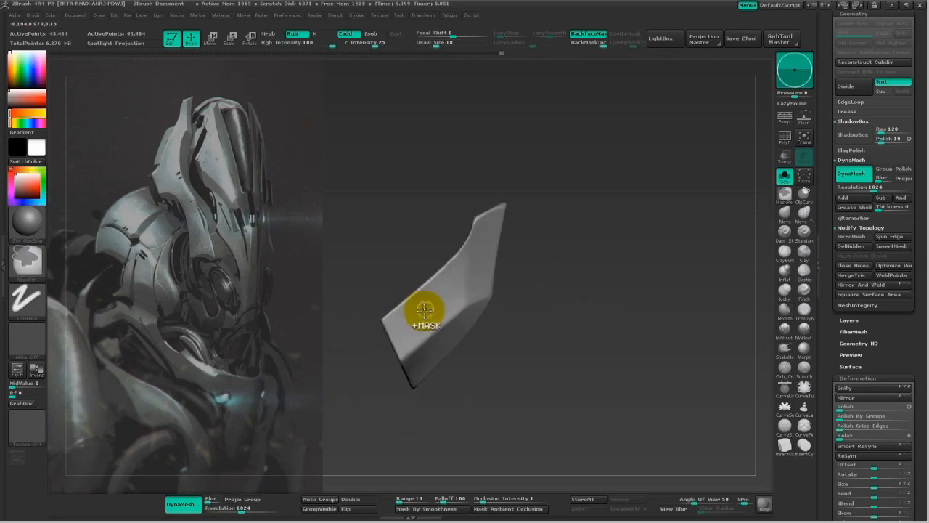
pyautogui.moveTo(541, 220)
pyautogui.mouseDown()
pyautogui.moveTo(651, 259)
pyautogui.moveTo(673, 288)
pyautogui.moveTo(657, 291)
pyautogui.mouseUp()
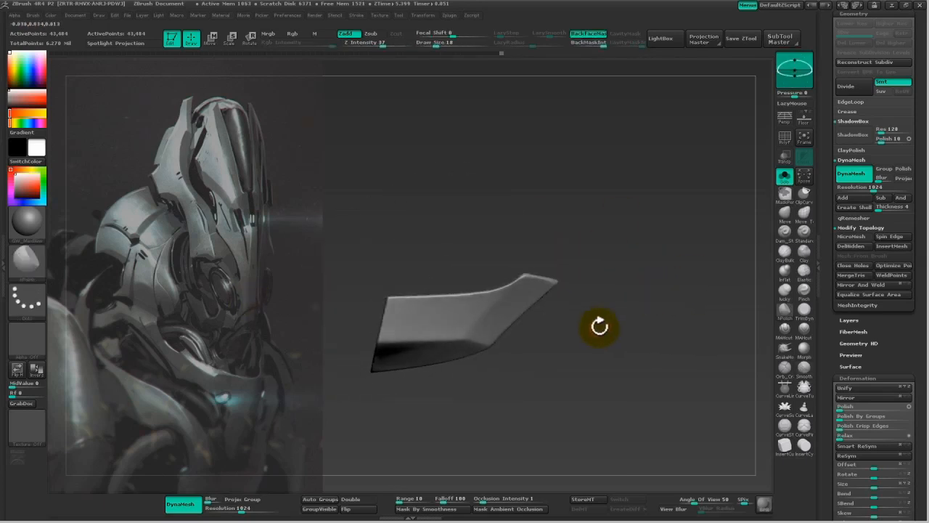
pyautogui.keyDown('ctrl'); pyautogui.keyDown('shift'); pyautogui.moveTo(618, 316); pyautogui.dragTo(418, 315); pyautogui.keyUp('shift'); pyautogui.keyUp('ctrl')
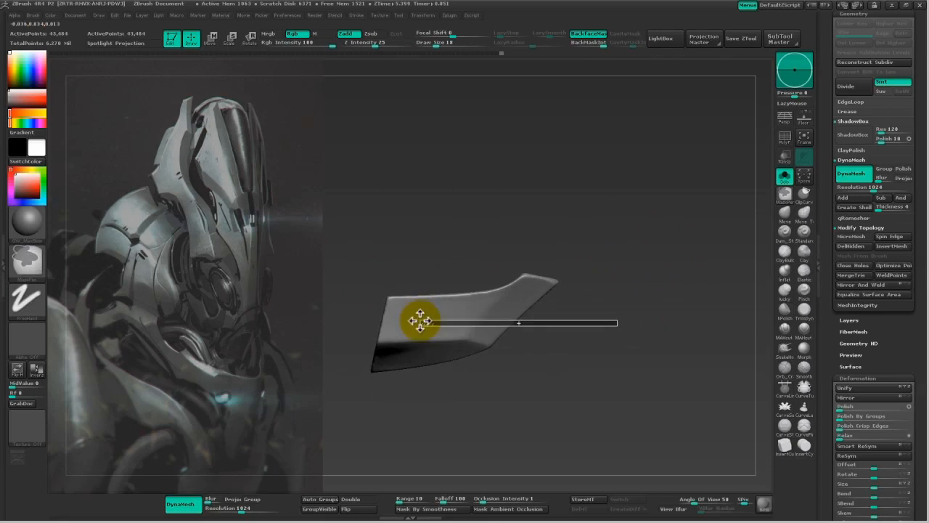
pyautogui.keyDown('ctrl'); pyautogui.keyDown('shift'); pyautogui.moveTo(416, 318); pyautogui.dragTo(416, 317); pyautogui.keyUp('shift'); pyautogui.keyUp('ctrl')
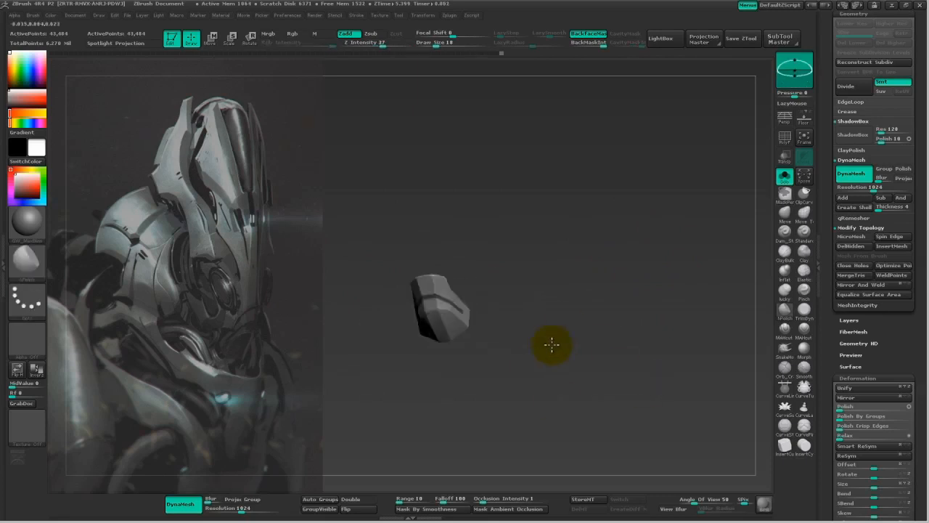
# Invert the strip mask and sink the strip into a groove with the Inflate deformation.
pyautogui.moveTo(573, 374)
pyautogui.mouseDown()
pyautogui.moveTo(575, 351)
pyautogui.moveTo(607, 357)
pyautogui.mouseUp()
pyautogui.keyDown('ctrl'); pyautogui.click(472, 326); pyautogui.keyUp('ctrl')
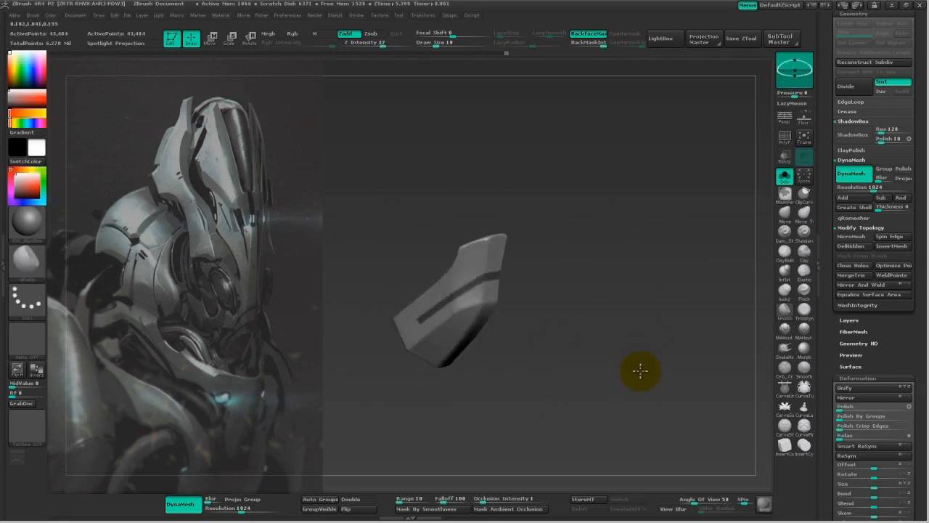
pyautogui.keyDown('ctrl'); pyautogui.click(629, 373); pyautogui.keyUp('ctrl')
pyautogui.scroll(-5, 831, 450)
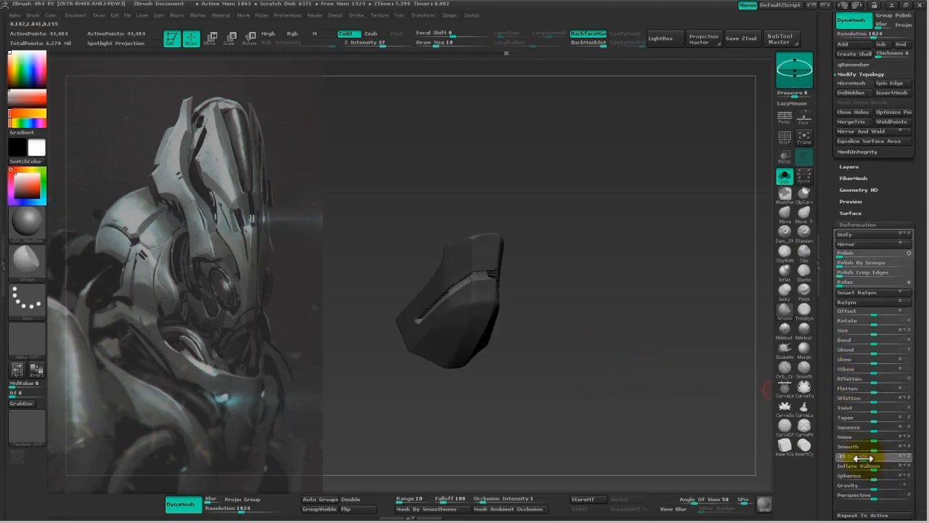
# Polish the surfaces bordering the new groove with hPolish at draw size 65.
pyautogui.moveTo(651, 347)
pyautogui.mouseDown()
pyautogui.moveTo(634, 360)
pyautogui.moveTo(597, 307)
pyautogui.moveTo(554, 276)
pyautogui.moveTo(535, 300)
pyautogui.moveTo(506, 287)
pyautogui.moveTo(519, 279)
pyautogui.mouseUp()
pyautogui.press('s')
pyautogui.keyDown('alt'); pyautogui.moveTo(638, 290); pyautogui.dragTo(713, 300); pyautogui.keyUp('alt')
pyautogui.press('s')
pyautogui.moveTo(473, 196); pyautogui.dragTo(350, 274)
pyautogui.moveTo(626, 258)
pyautogui.mouseDown()
pyautogui.moveTo(657, 244)
pyautogui.moveTo(478, 197)
pyautogui.mouseUp()
pyautogui.keyDown('alt'); pyautogui.moveTo(587, 204); pyautogui.dragTo(678, 216); pyautogui.keyUp('alt')
pyautogui.moveTo(678, 215); pyautogui.dragTo(664, 209)
pyautogui.moveTo(544, 167); pyautogui.dragTo(488, 192)
pyautogui.press('space')
pyautogui.moveTo(480, 189); pyautogui.dragTo(489, 187)
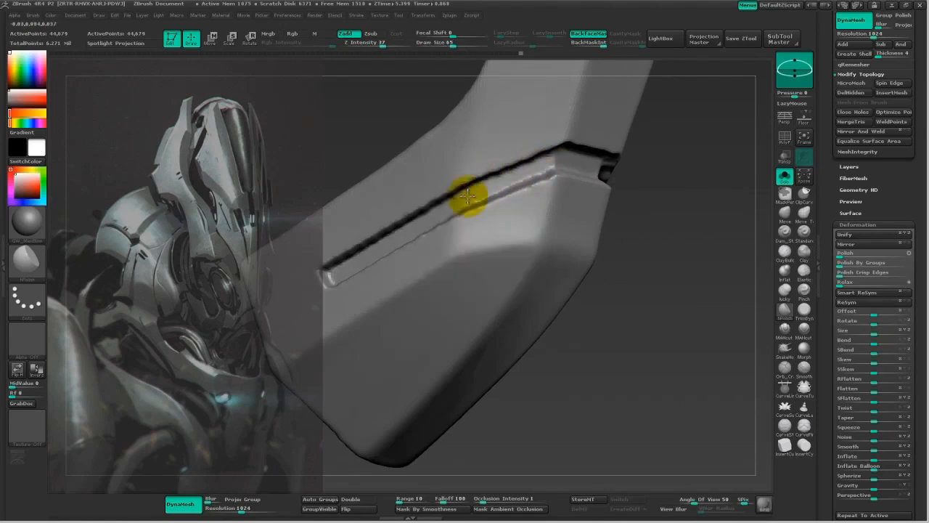
# Clean up the groove's floor, walls and rims with hPolish from several angles at draw size 65.
pyautogui.moveTo(629, 235); pyautogui.dragTo(604, 233)
pyautogui.moveTo(657, 183)
pyautogui.keyDown('alt'); pyautogui.mouseDown()
pyautogui.moveTo(686, 181)
pyautogui.moveTo(698, 213)
pyautogui.mouseUp(); pyautogui.keyUp('alt')
pyautogui.keyDown('alt'); pyautogui.moveTo(698, 213); pyautogui.dragTo(695, 243); pyautogui.keyUp('alt')
pyautogui.moveTo(693, 361); pyautogui.dragTo(679, 348)
pyautogui.moveTo(373, 268); pyautogui.dragTo(366, 274)
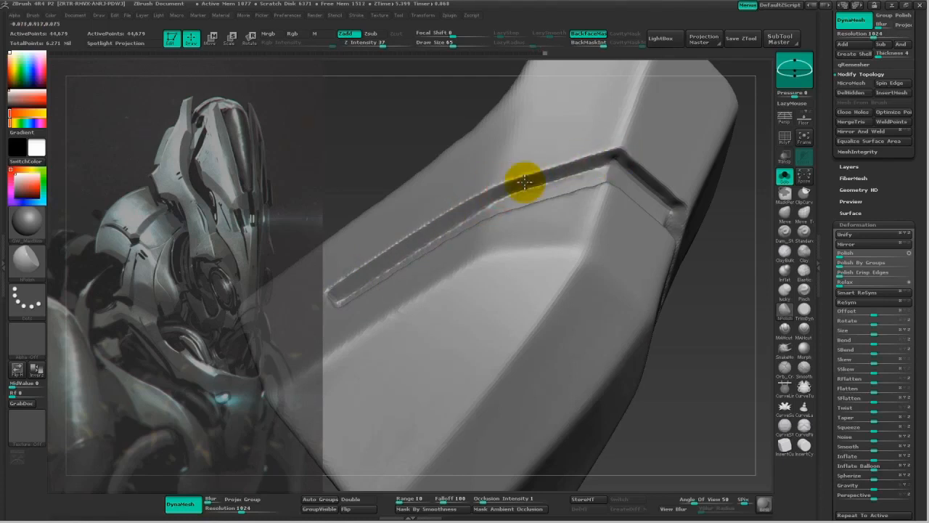
pyautogui.moveTo(688, 325); pyautogui.dragTo(523, 334)
pyautogui.moveTo(514, 332); pyautogui.dragTo(473, 314)
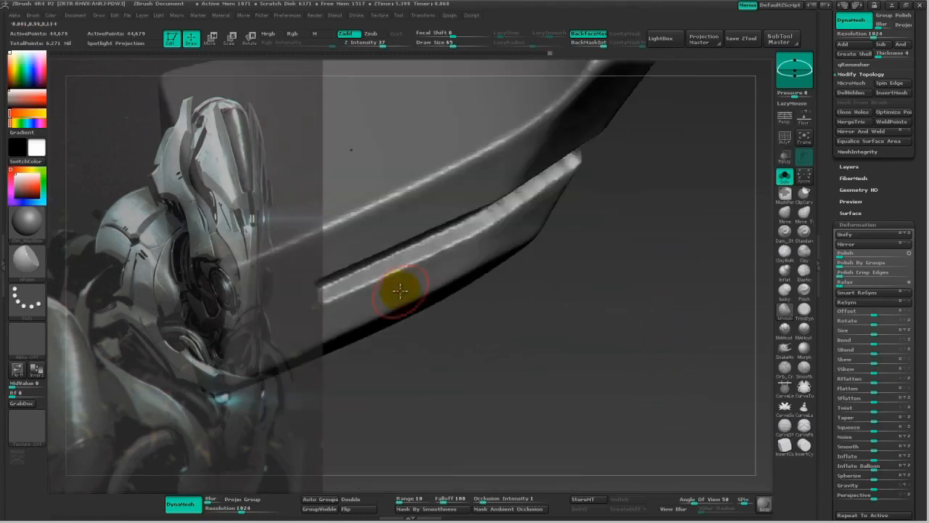
pyautogui.keyDown('alt'); pyautogui.moveTo(480, 226); pyautogui.dragTo(516, 204); pyautogui.keyUp('alt')
pyautogui.moveTo(559, 223); pyautogui.dragTo(581, 217)
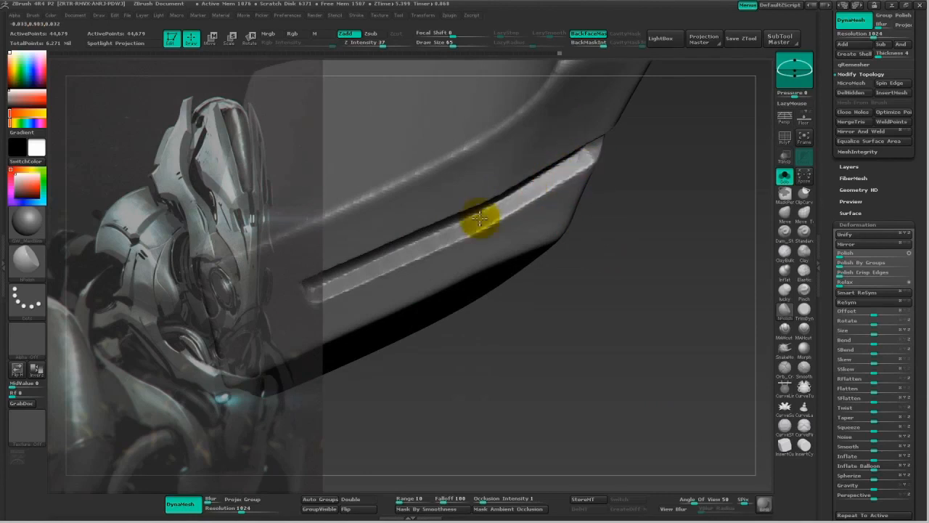
pyautogui.moveTo(664, 274); pyautogui.dragTo(504, 230)
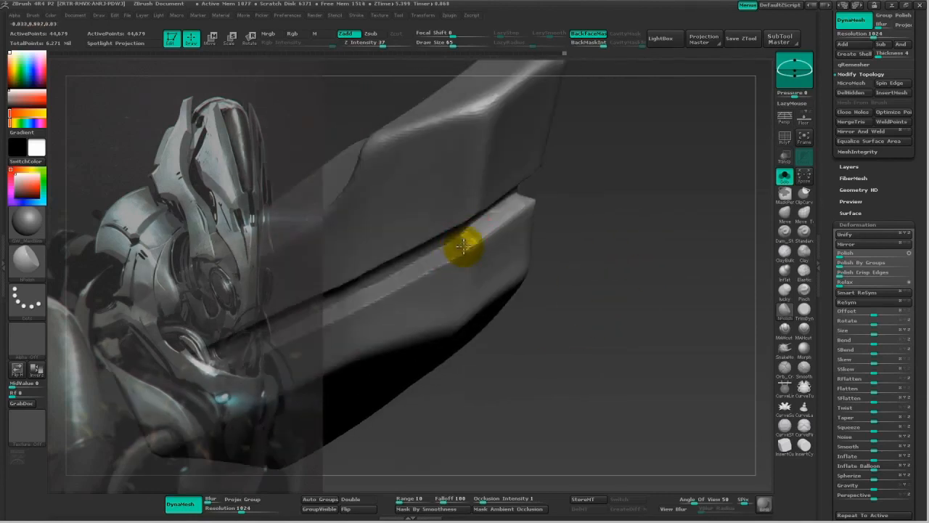
pyautogui.moveTo(513, 198); pyautogui.dragTo(527, 191)
# Rebuild the grooved wedge's DynaMesh and turn off Solo to show the whole helmet.
pyautogui.moveTo(574, 210)
pyautogui.keyDown('alt'); pyautogui.mouseDown()
pyautogui.moveTo(584, 185)
pyautogui.moveTo(670, 189)
pyautogui.moveTo(612, 207)
pyautogui.mouseUp(); pyautogui.keyUp('alt')
pyautogui.moveTo(612, 207)
pyautogui.keyDown('alt'); pyautogui.mouseDown()
pyautogui.moveTo(493, 250)
pyautogui.moveTo(521, 240)
pyautogui.mouseUp(); pyautogui.keyUp('alt')
pyautogui.keyDown('alt'); pyautogui.moveTo(602, 190); pyautogui.dragTo(464, 283); pyautogui.keyUp('alt')
pyautogui.moveTo(464, 283); pyautogui.dragTo(424, 374)
pyautogui.keyDown('ctrl'); pyautogui.moveTo(486, 322); pyautogui.dragTo(494, 353); pyautogui.keyUp('ctrl')
pyautogui.keyDown('alt'); pyautogui.moveTo(551, 334); pyautogui.dragTo(610, 377); pyautogui.keyUp('alt')
pyautogui.moveTo(610, 377); pyautogui.dragTo(573, 316)
pyautogui.click(778, 179)
pyautogui.moveTo(693, 340); pyautogui.dragTo(617, 352)
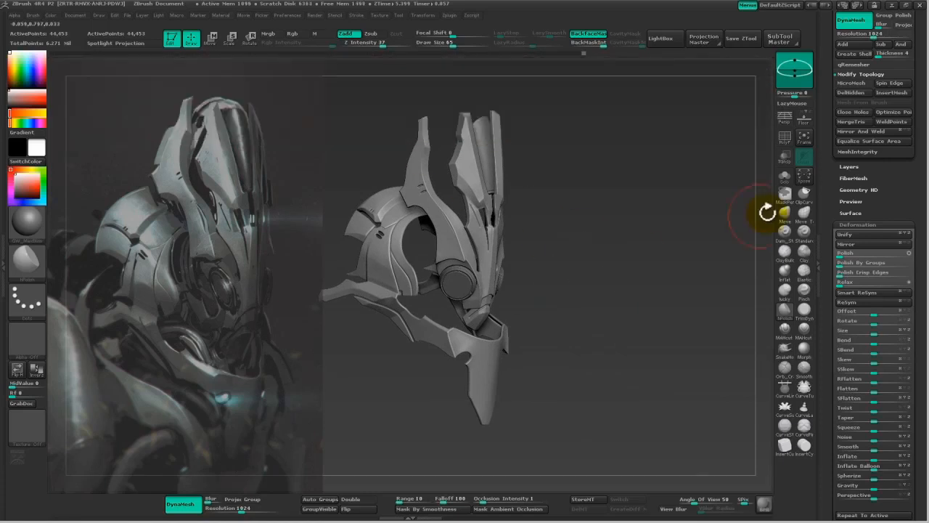
# Load the ShadowBox128 tool from LightBox and set the mask draw size to 23.
pyautogui.scroll(-3, 498, 94)
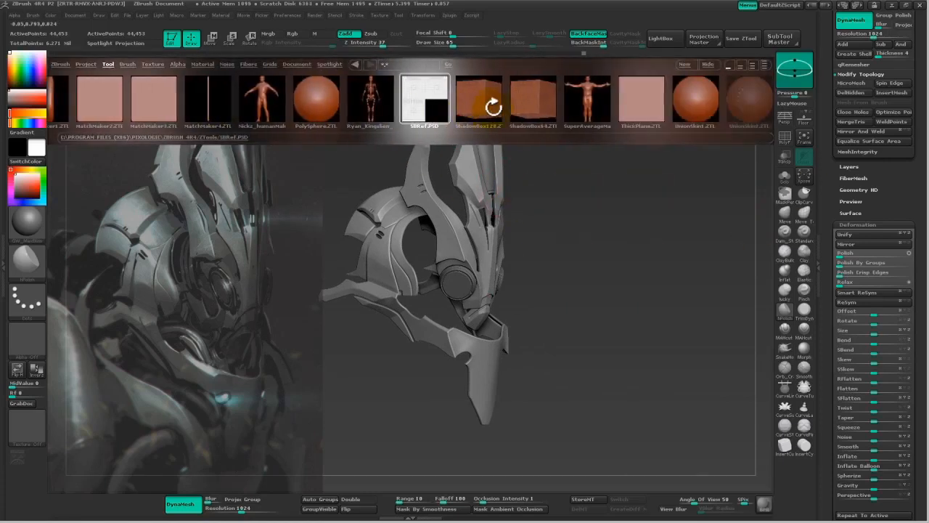
pyautogui.moveTo(601, 321); pyautogui.dragTo(355, 329)
pyautogui.press('space')
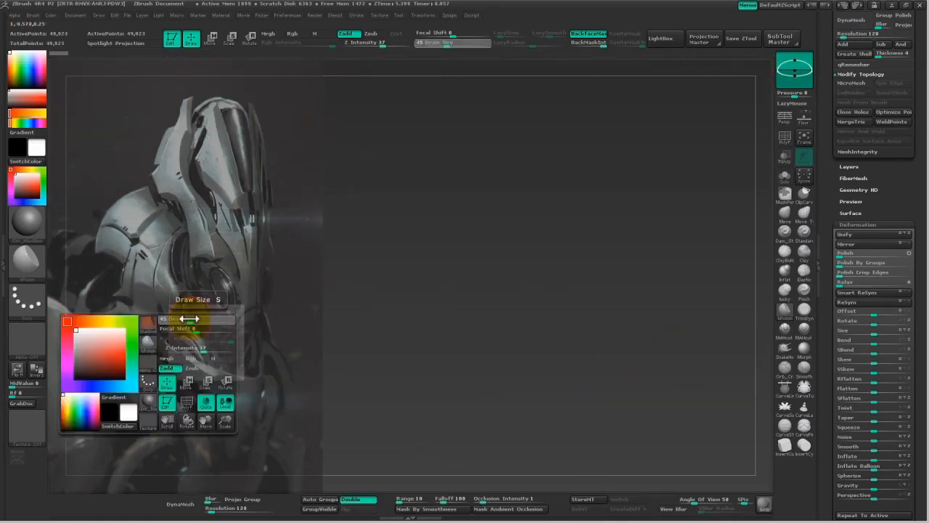
pyautogui.press('ctrl')
pyautogui.press('ctrl')
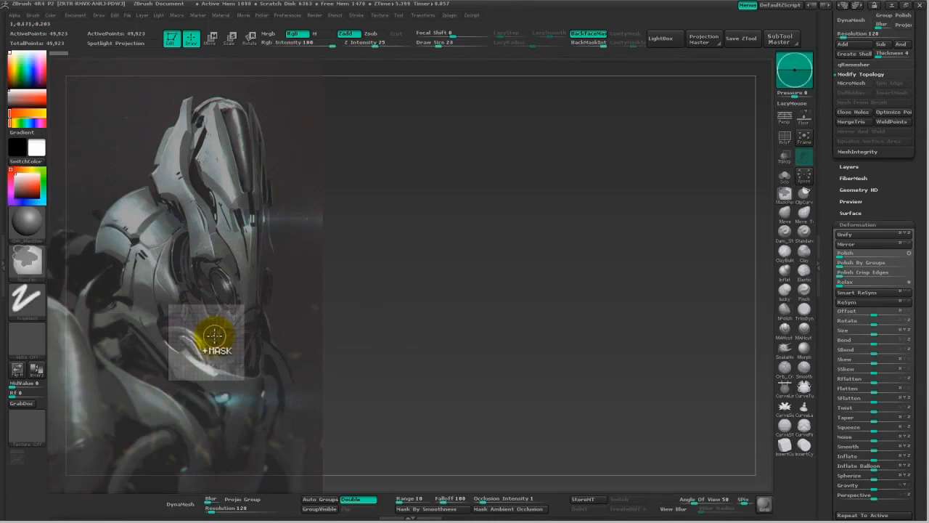
pyautogui.moveTo(351, 334); pyautogui.dragTo(626, 317)
pyautogui.press('ctrl')
pyautogui.press('ctrl')
pyautogui.press('ctrl')
pyautogui.keyDown('alt'); pyautogui.moveTo(516, 302); pyautogui.dragTo(599, 288); pyautogui.keyUp('alt')
pyautogui.press('ctrl')
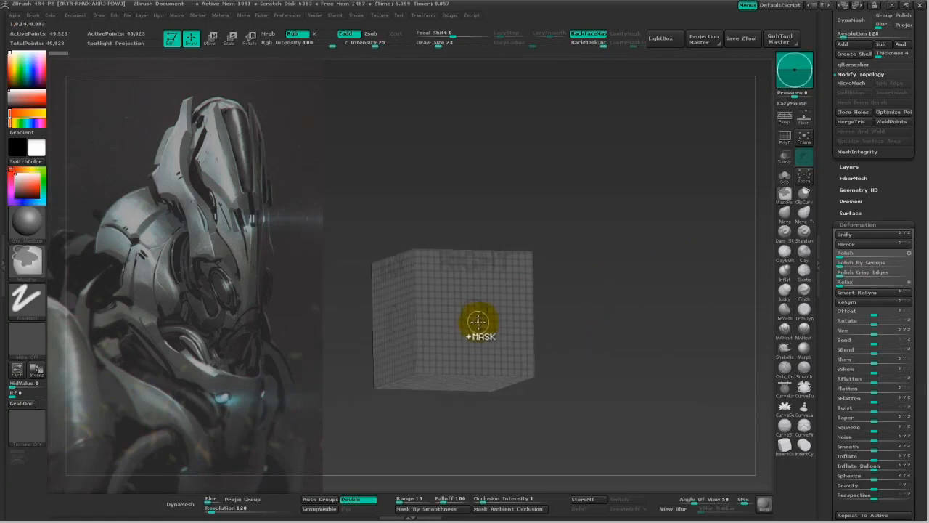
pyautogui.press('ctrl')
pyautogui.moveTo(570, 325); pyautogui.dragTo(555, 359)
pyautogui.keyDown('ctrl'); pyautogui.moveTo(548, 385); pyautogui.dragTo(485, 294); pyautogui.keyUp('ctrl')
pyautogui.moveTo(543, 361); pyautogui.dragTo(609, 341)
pyautogui.hotkey('ctrl', 'z')
# Paint a thick crescent-shaped mask on the ShadowBox's front-facing plane over the zoomed jaw reference.
pyautogui.press('space')
pyautogui.click(498, 167)
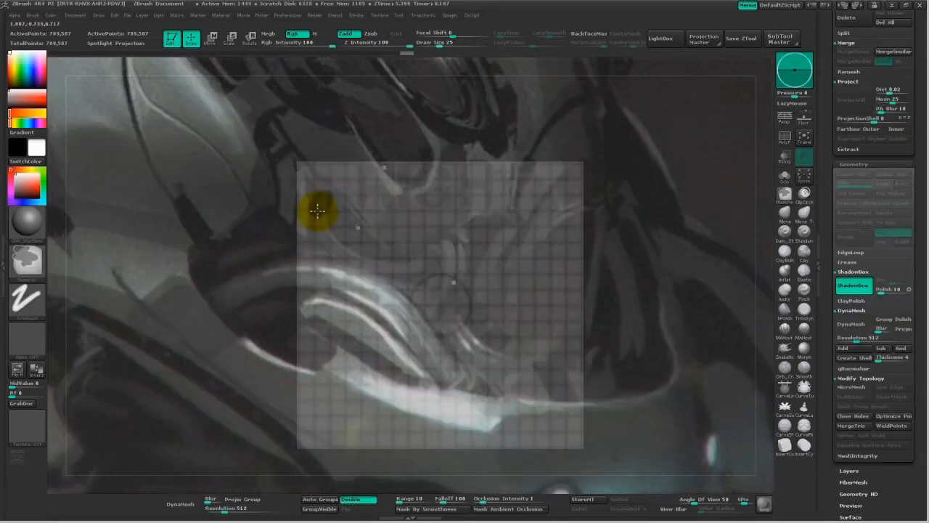
pyautogui.moveTo(338, 252)
pyautogui.keyDown('ctrl'); pyautogui.mouseDown()
pyautogui.moveTo(420, 263)
pyautogui.moveTo(325, 221)
pyautogui.moveTo(330, 187)
pyautogui.mouseUp(); pyautogui.keyUp('ctrl')
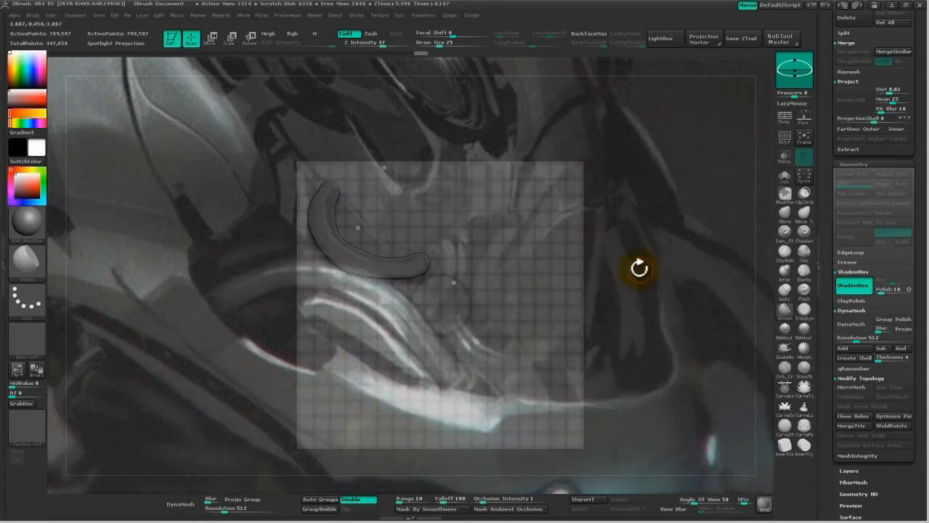
pyautogui.hotkey('ctrl', 'alt')
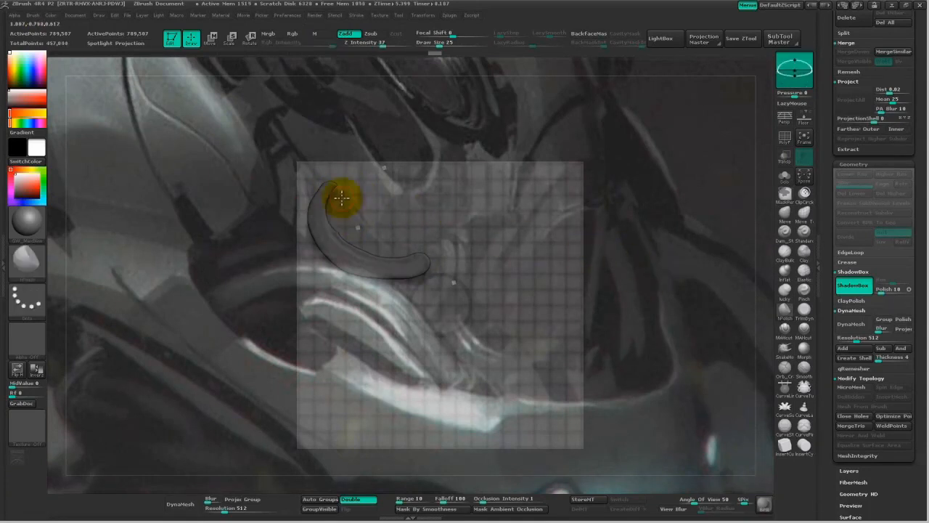
pyautogui.moveTo(588, 243)
pyautogui.mouseDown()
pyautogui.moveTo(635, 266)
pyautogui.moveTo(589, 240)
pyautogui.mouseUp()
# Trim the inner and outer edges of the crescent with the MaskCurve brush to make a slimmer, tapering band.
pyautogui.keyDown('ctrl'); pyautogui.click(784, 195); pyautogui.keyUp('ctrl')
pyautogui.keyDown('ctrl'); pyautogui.click(784, 195); pyautogui.keyUp('ctrl')
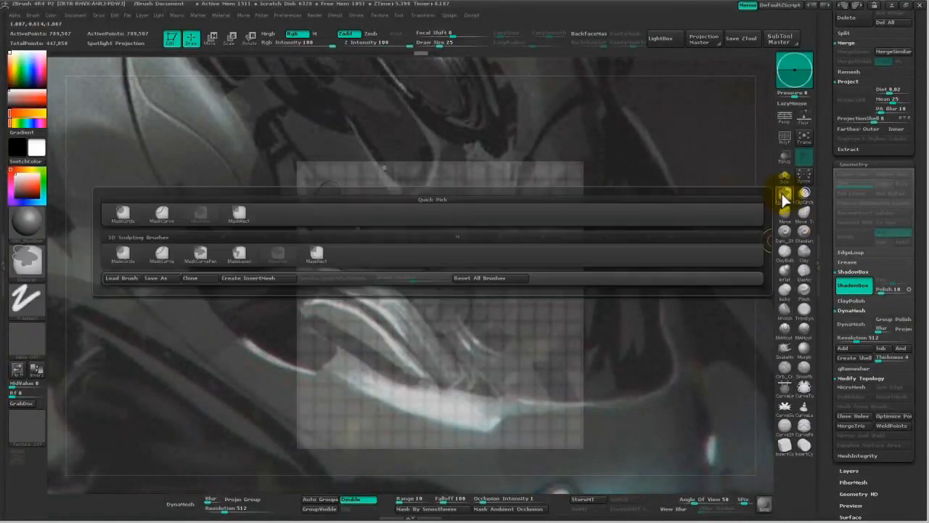
pyautogui.click(161, 252)
pyautogui.keyDown('ctrl'); pyautogui.moveTo(328, 225); pyautogui.dragTo(356, 251); pyautogui.keyUp('ctrl')
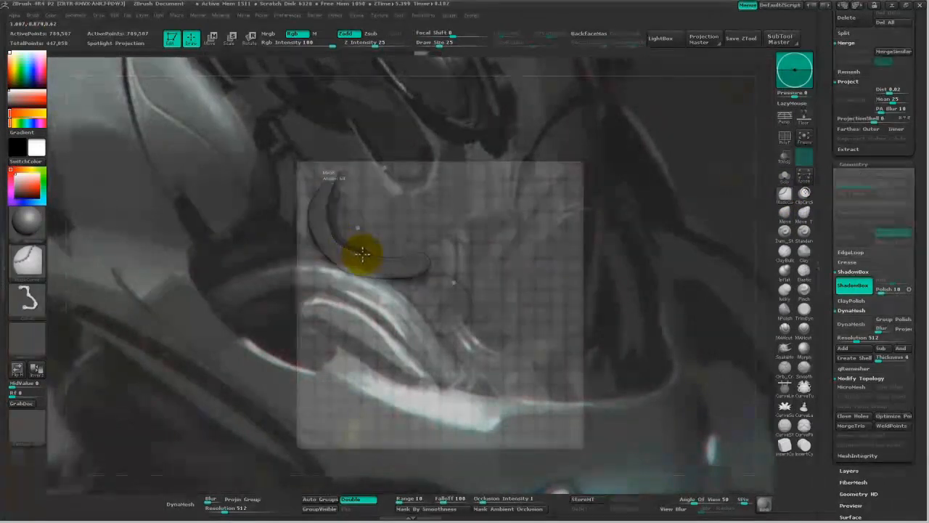
pyautogui.keyDown('ctrl'); pyautogui.moveTo(440, 251); pyautogui.dragTo(439, 250); pyautogui.keyUp('ctrl')
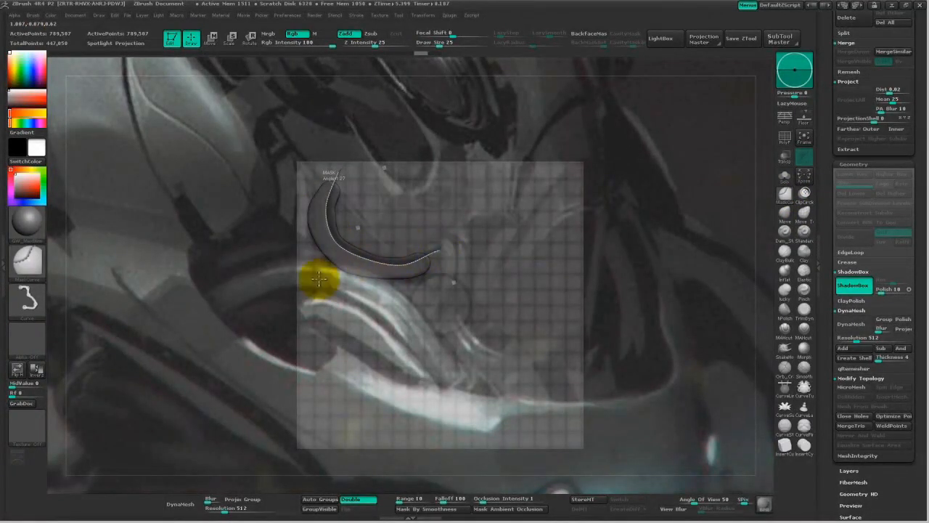
pyautogui.moveTo(426, 281)
pyautogui.keyDown('ctrl'); pyautogui.mouseDown()
pyautogui.moveTo(361, 271)
pyautogui.moveTo(324, 248)
pyautogui.mouseUp(); pyautogui.keyUp('ctrl')
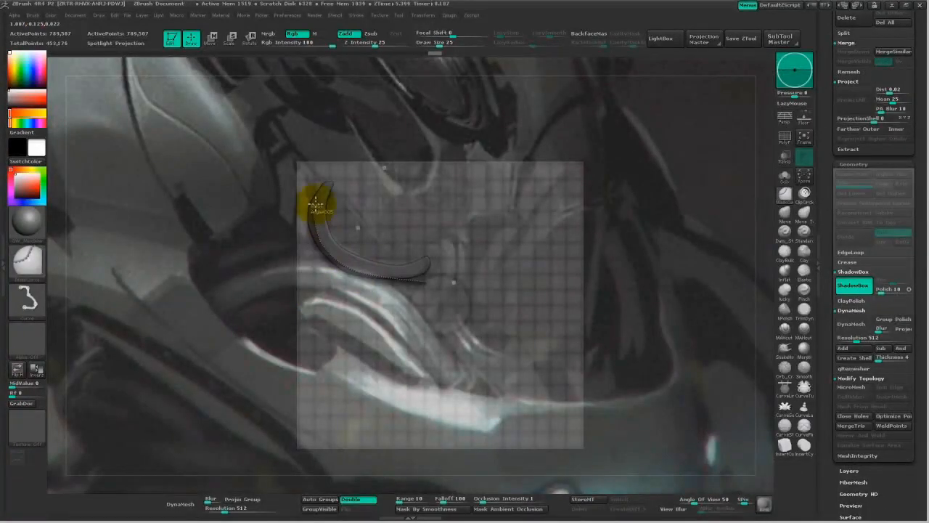
pyautogui.keyDown('ctrl'); pyautogui.moveTo(324, 188); pyautogui.dragTo(353, 160); pyautogui.keyUp('ctrl')
pyautogui.keyDown('ctrl'); pyautogui.moveTo(314, 226); pyautogui.dragTo(313, 230); pyautogui.keyUp('ctrl')
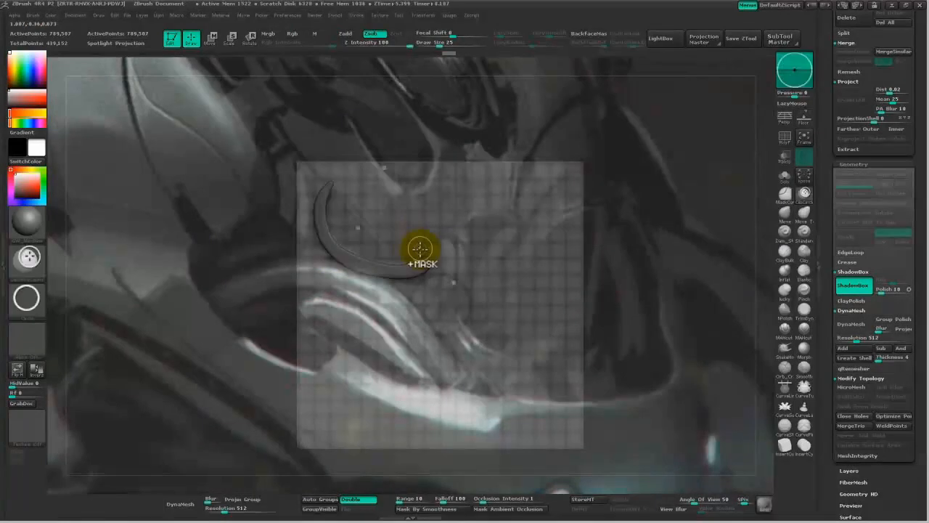
# Set the selection brush to SelectRect and trim the rounded lower end of the crescent straight.
pyautogui.keyDown('ctrl'); pyautogui.keyDown('shift'); pyautogui.moveTo(425, 232); pyautogui.dragTo(412, 292); pyautogui.keyUp('shift'); pyautogui.keyUp('ctrl')
pyautogui.hotkey('ctrl', 'z')
pyautogui.keyDown('ctrl'); pyautogui.keyDown('shift'); pyautogui.click(804, 196); pyautogui.keyUp('shift'); pyautogui.keyUp('ctrl')
pyautogui.click(370, 255)
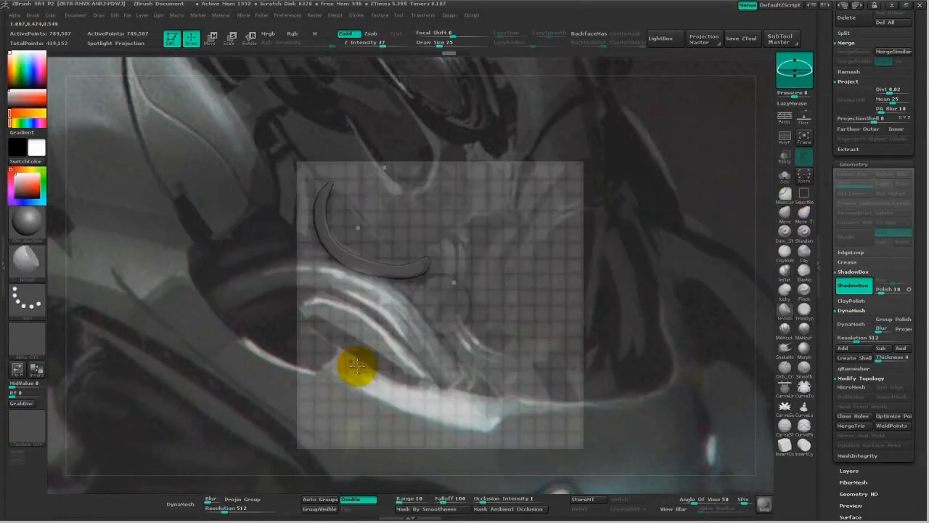
pyautogui.moveTo(414, 241)
pyautogui.keyDown('ctrl'); pyautogui.keyDown('shift'); pyautogui.mouseDown()
pyautogui.moveTo(432, 297)
pyautogui.moveTo(411, 319)
pyautogui.mouseUp(); pyautogui.keyUp('shift'); pyautogui.keyUp('ctrl')
# With the MaskPen brush at draw size 12, paint the two upright prongs and the jaw plates attached below the crescent.
pyautogui.keyDown('ctrl'); pyautogui.click(785, 194); pyautogui.keyUp('ctrl')
pyautogui.keyDown('ctrl'); pyautogui.click(281, 259); pyautogui.keyUp('ctrl')
pyautogui.press('space')
pyautogui.moveTo(458, 274); pyautogui.dragTo(450, 274)
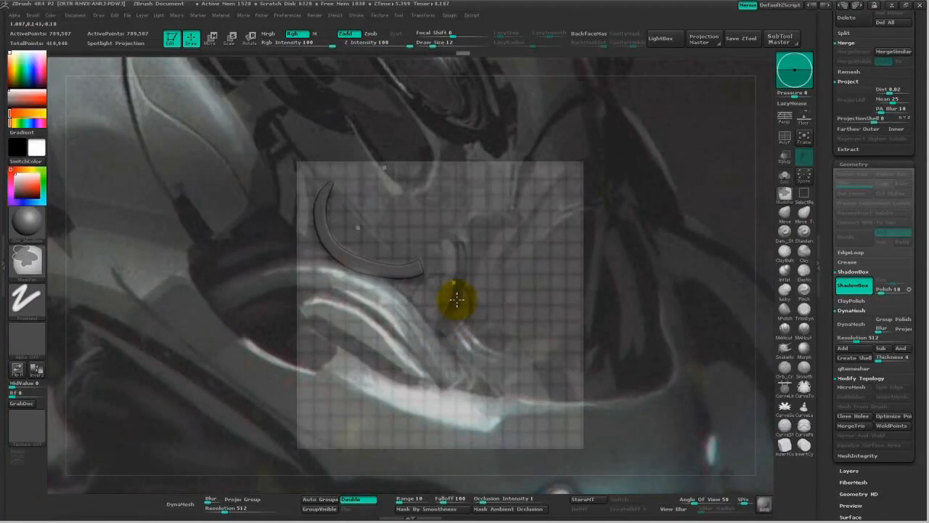
pyautogui.moveTo(465, 334)
pyautogui.keyDown('ctrl'); pyautogui.mouseDown()
pyautogui.moveTo(547, 402)
pyautogui.moveTo(527, 368)
pyautogui.moveTo(508, 406)
pyautogui.moveTo(499, 386)
pyautogui.mouseUp(); pyautogui.keyUp('ctrl')
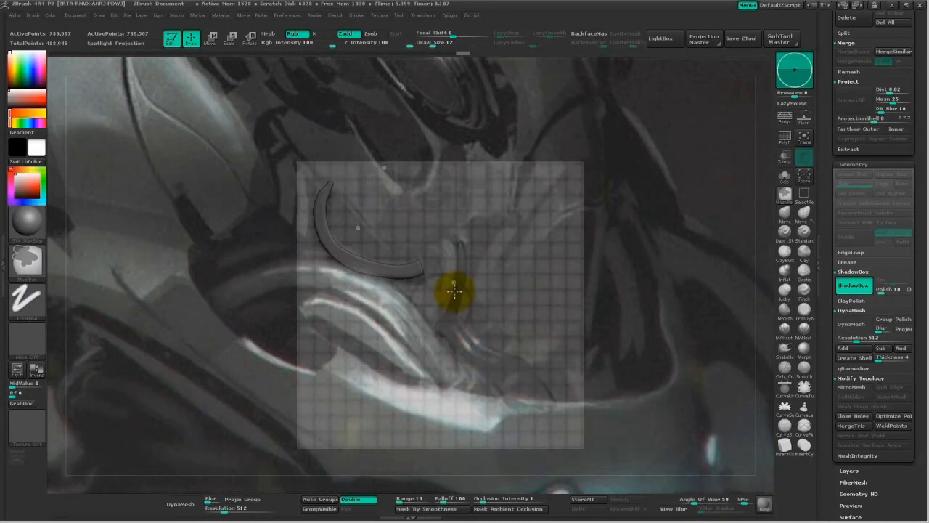
pyautogui.keyDown('ctrl'); pyautogui.moveTo(453, 310); pyautogui.dragTo(435, 259); pyautogui.keyUp('ctrl')
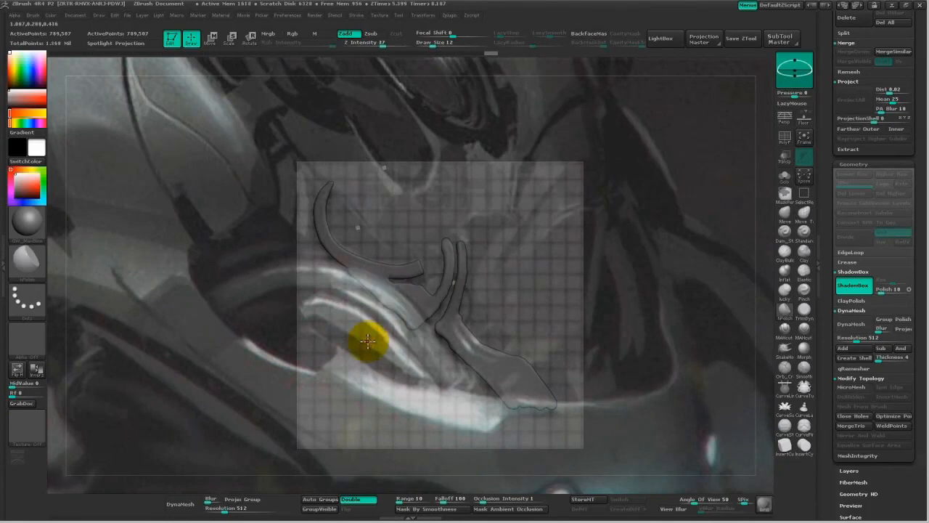
# Turn off ShadowBox to convert the masked shapes into a regular mesh and line it up over the reference.
pyautogui.click(852, 286)
pyautogui.moveTo(649, 385); pyautogui.dragTo(630, 389)
pyautogui.press('w')
pyautogui.moveTo(390, 268)
pyautogui.keyDown('shift'); pyautogui.mouseDown()
pyautogui.moveTo(544, 269)
pyautogui.moveTo(399, 275)
pyautogui.mouseUp(); pyautogui.keyUp('shift')
pyautogui.press('q')
pyautogui.moveTo(461, 329)
pyautogui.mouseDown()
pyautogui.moveTo(578, 421)
pyautogui.moveTo(558, 310)
pyautogui.moveTo(622, 327)
pyautogui.moveTo(609, 336)
pyautogui.mouseUp()
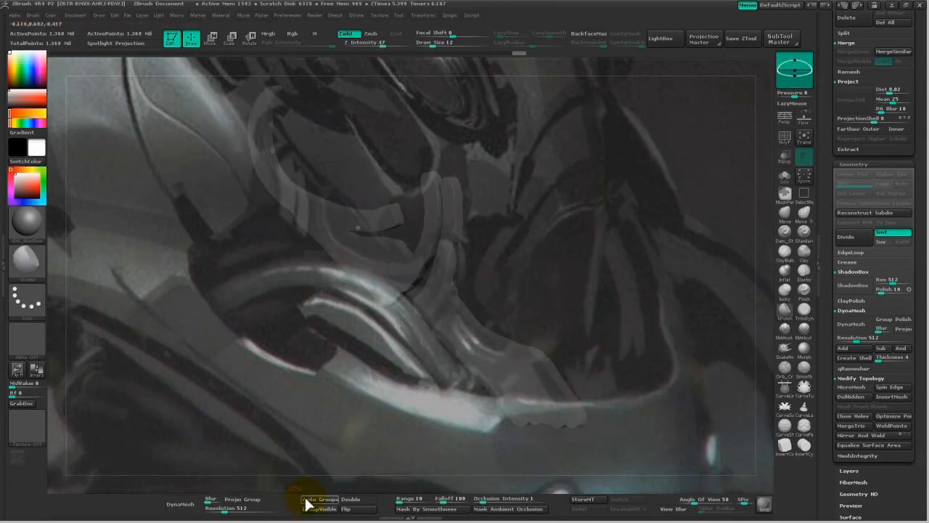
# Assign a polygroup to each separate piece and split the mesh into subtools by groups.
pyautogui.click(312, 505)
pyautogui.moveTo(823, 254); pyautogui.dragTo(845, 280)
pyautogui.click(886, 291)
pyautogui.click(749, 309)
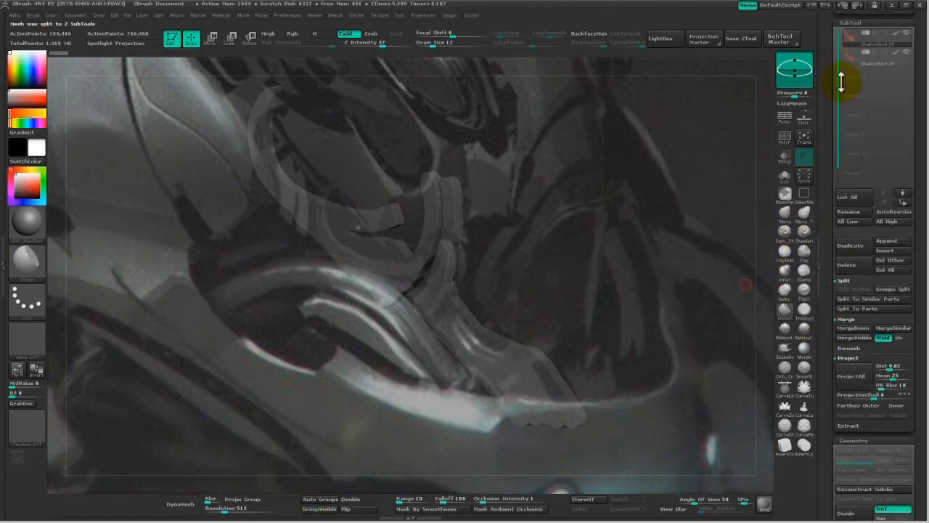
# Isolate the crescent subtool and clip the edges of its upright prong with ClipCurve.
pyautogui.click(785, 180)
pyautogui.moveTo(619, 265)
pyautogui.mouseDown()
pyautogui.moveTo(601, 296)
pyautogui.moveTo(617, 281)
pyautogui.mouseUp()
pyautogui.keyDown('ctrl'); pyautogui.keyDown('shift'); pyautogui.click(804, 198); pyautogui.keyUp('shift'); pyautogui.keyUp('ctrl')
pyautogui.click(285, 260)
pyautogui.keyDown('ctrl'); pyautogui.keyDown('shift'); pyautogui.moveTo(455, 158); pyautogui.dragTo(467, 194); pyautogui.keyUp('shift'); pyautogui.keyUp('ctrl')
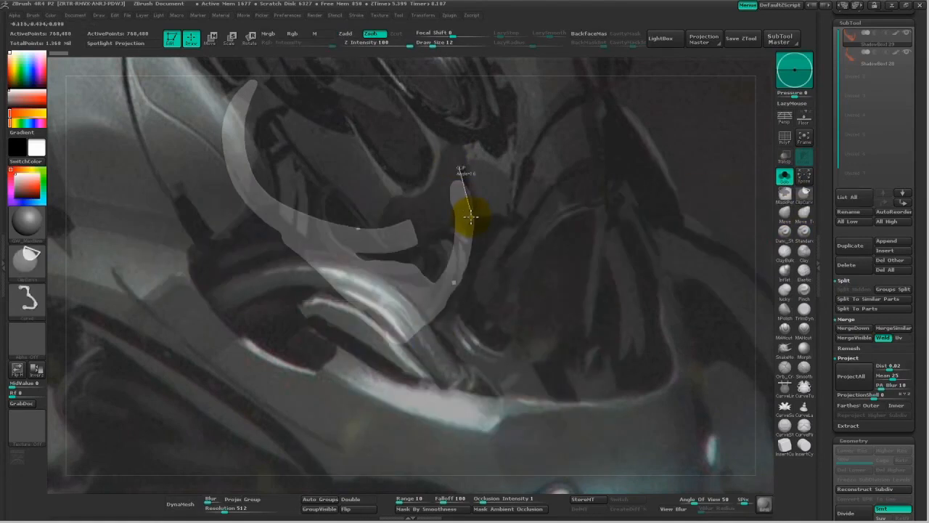
pyautogui.keyDown('ctrl'); pyautogui.keyDown('shift'); pyautogui.moveTo(446, 297); pyautogui.dragTo(358, 368); pyautogui.keyUp('shift'); pyautogui.keyUp('ctrl')
# Mask off the rest of the crescent piece, clip the prong's outer edge smooth, and mask the upper area.
pyautogui.keyDown('ctrl'); pyautogui.moveTo(173, 69); pyautogui.dragTo(429, 409); pyautogui.keyUp('ctrl')
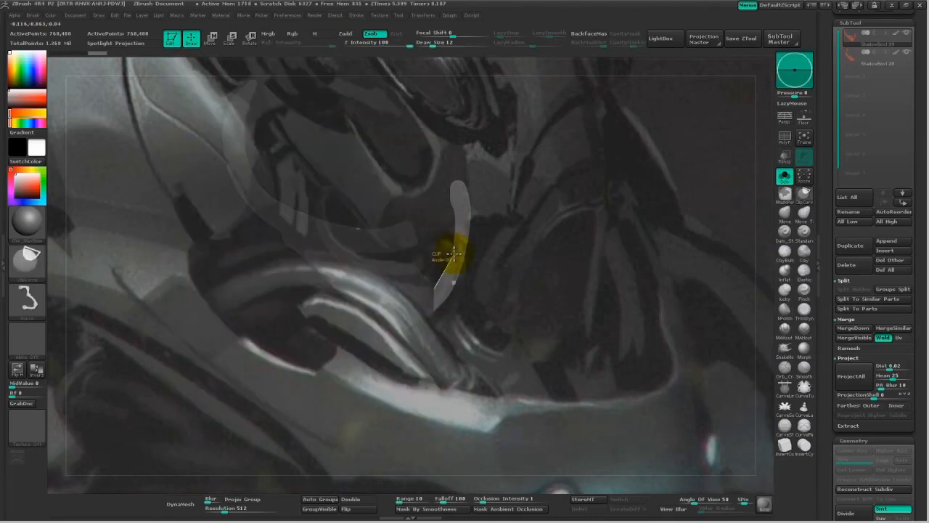
pyautogui.moveTo(494, 276)
pyautogui.mouseDown()
pyautogui.moveTo(506, 270)
pyautogui.moveTo(500, 275)
pyautogui.mouseUp()
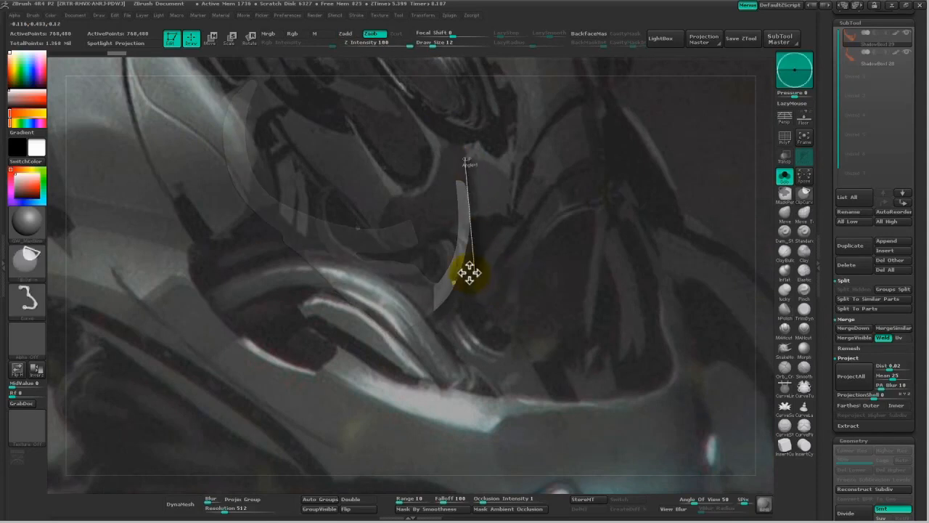
pyautogui.moveTo(469, 230)
pyautogui.keyDown('ctrl'); pyautogui.keyDown('shift'); pyautogui.mouseDown()
pyautogui.moveTo(450, 292)
pyautogui.moveTo(452, 359)
pyautogui.moveTo(479, 307)
pyautogui.mouseUp(); pyautogui.keyUp('shift'); pyautogui.keyUp('ctrl')
pyautogui.keyDown('ctrl'); pyautogui.moveTo(162, 79); pyautogui.dragTo(444, 255); pyautogui.keyUp('ctrl')
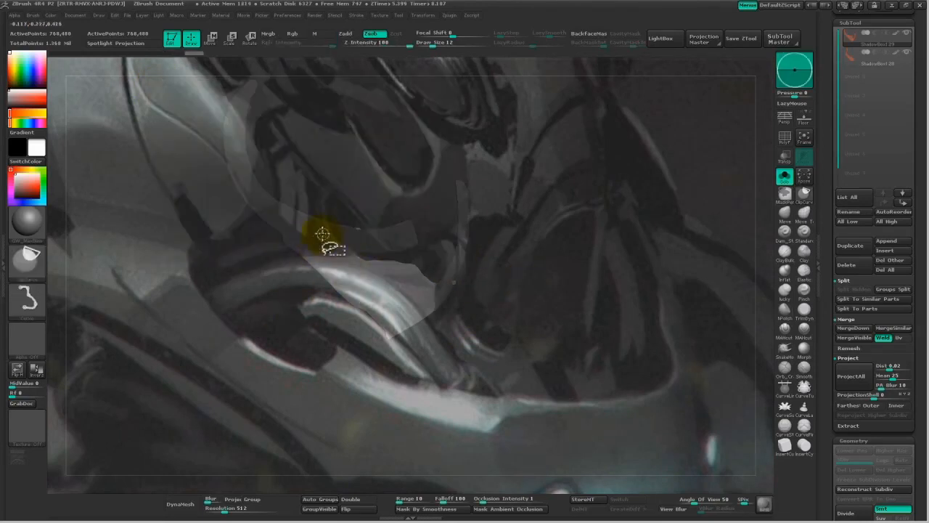
# Adjust the mask and clip the upper and lower edges of the crescent piece's lower plate with ClipCurve.
pyautogui.keyDown('ctrl'); pyautogui.click(275, 288); pyautogui.keyUp('ctrl')
pyautogui.keyDown('ctrl'); pyautogui.click(276, 291); pyautogui.keyUp('ctrl')
pyautogui.moveTo(289, 307)
pyautogui.keyDown('ctrl'); pyautogui.keyDown('shift'); pyautogui.mouseDown()
pyautogui.moveTo(365, 309)
pyautogui.moveTo(434, 269)
pyautogui.moveTo(392, 250)
pyautogui.moveTo(387, 270)
pyautogui.mouseUp(); pyautogui.keyUp('shift'); pyautogui.keyUp('ctrl')
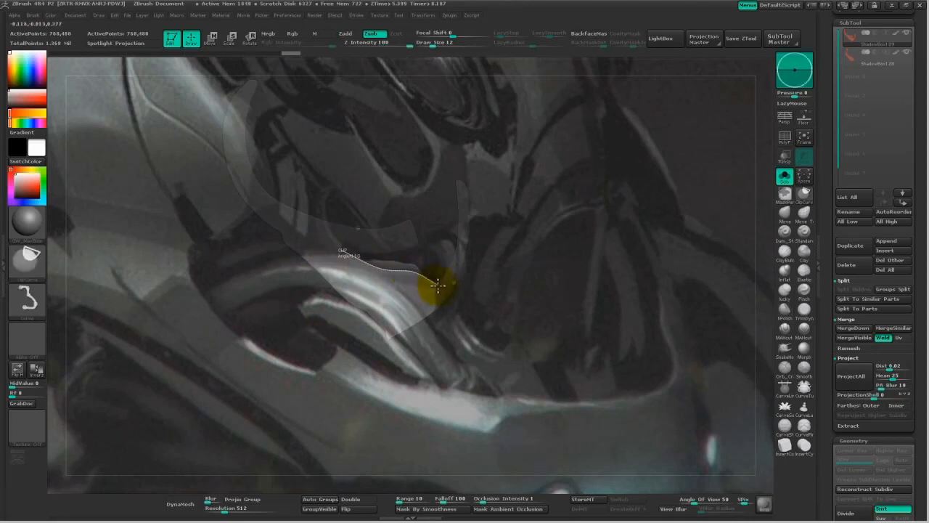
pyautogui.keyDown('ctrl'); pyautogui.keyDown('shift'); pyautogui.moveTo(450, 336); pyautogui.dragTo(255, 226); pyautogui.keyUp('shift'); pyautogui.keyUp('ctrl')
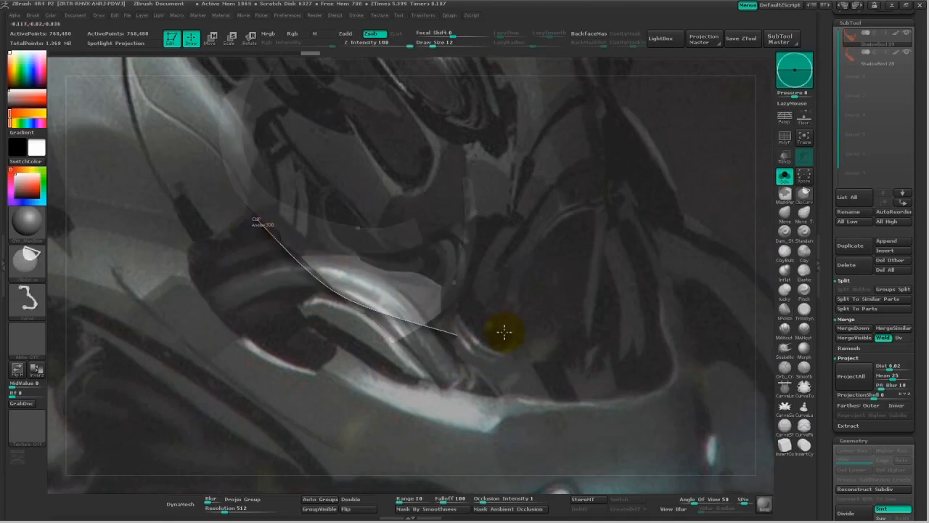
pyautogui.keyDown('ctrl'); pyautogui.keyDown('shift'); pyautogui.moveTo(472, 316); pyautogui.dragTo(516, 326); pyautogui.keyUp('shift'); pyautogui.keyUp('ctrl')
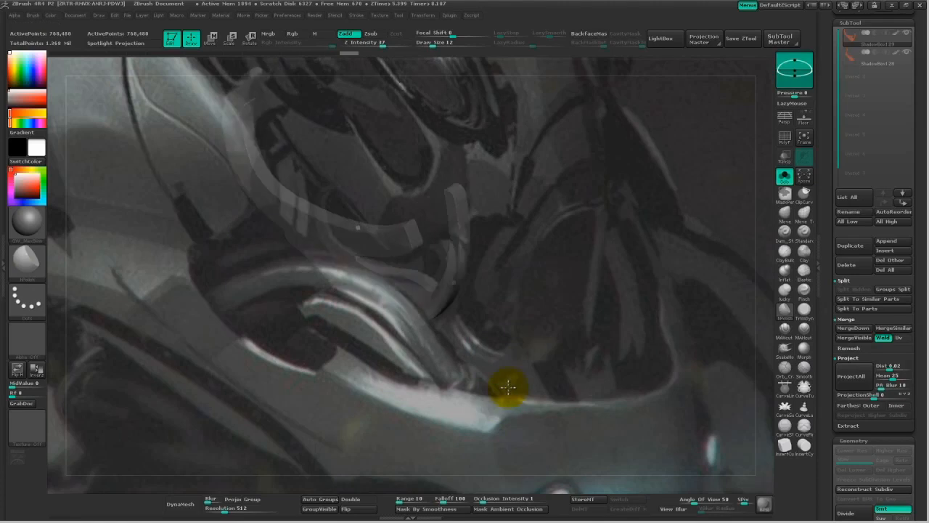
# Clip the crescent arm's outer edge and tip with ClipCurve, and its inner curve with a circular clip brush.
pyautogui.keyDown('ctrl'); pyautogui.keyDown('shift'); pyautogui.moveTo(269, 271); pyautogui.dragTo(257, 182); pyautogui.keyUp('shift'); pyautogui.keyUp('ctrl')
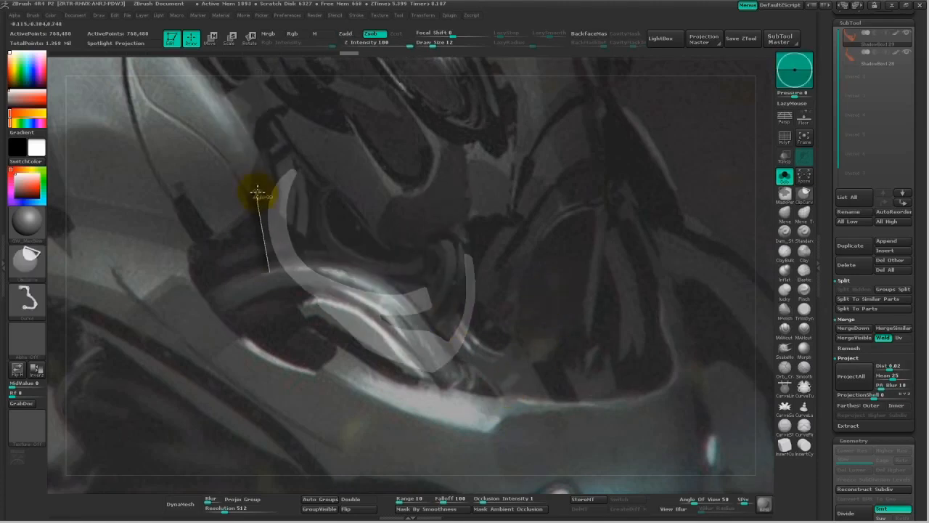
pyautogui.keyDown('ctrl'); pyautogui.keyDown('shift'); pyautogui.moveTo(303, 152); pyautogui.dragTo(292, 188); pyautogui.keyUp('shift'); pyautogui.keyUp('ctrl')
pyautogui.keyDown('ctrl'); pyautogui.keyDown('shift'); pyautogui.moveTo(289, 229); pyautogui.dragTo(309, 255); pyautogui.keyUp('shift'); pyautogui.keyUp('ctrl')
pyautogui.keyDown('ctrl'); pyautogui.keyDown('shift'); pyautogui.click(802, 195); pyautogui.keyUp('shift'); pyautogui.keyUp('ctrl')
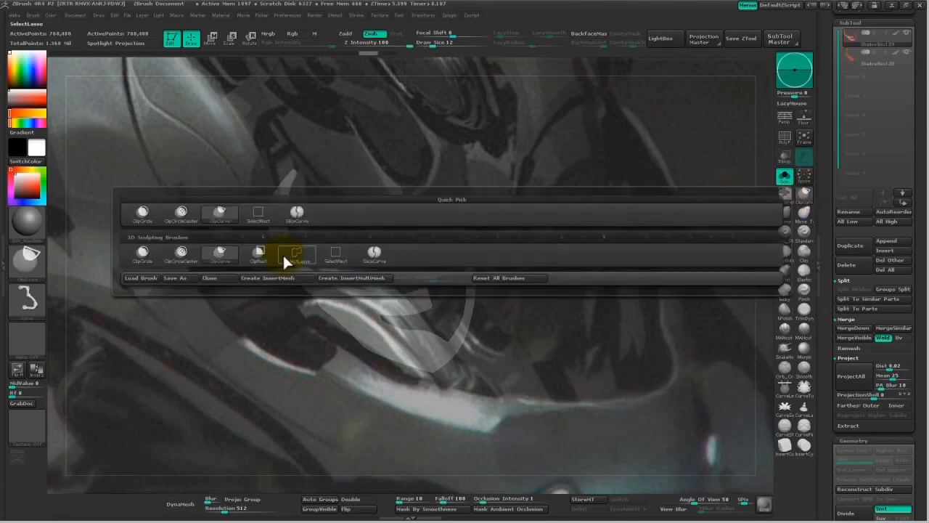
pyautogui.keyDown('ctrl'); pyautogui.keyDown('shift'); pyautogui.click(187, 214); pyautogui.keyUp('shift'); pyautogui.keyUp('ctrl')
pyautogui.moveTo(321, 192)
pyautogui.keyDown('ctrl'); pyautogui.keyDown('shift'); pyautogui.mouseDown()
pyautogui.moveTo(373, 270)
pyautogui.moveTo(390, 279)
pyautogui.moveTo(394, 265)
pyautogui.mouseUp(); pyautogui.keyUp('shift'); pyautogui.keyUp('ctrl')
# Select the second subtool and clip the concave edge of its prong with a circular clip.
pyautogui.keyDown('ctrl'); pyautogui.keyDown('shift'); pyautogui.click(807, 194); pyautogui.keyUp('shift'); pyautogui.keyUp('ctrl')
pyautogui.click(850, 58)
pyautogui.keyDown('alt'); pyautogui.moveTo(633, 299); pyautogui.dragTo(580, 275); pyautogui.keyUp('alt')
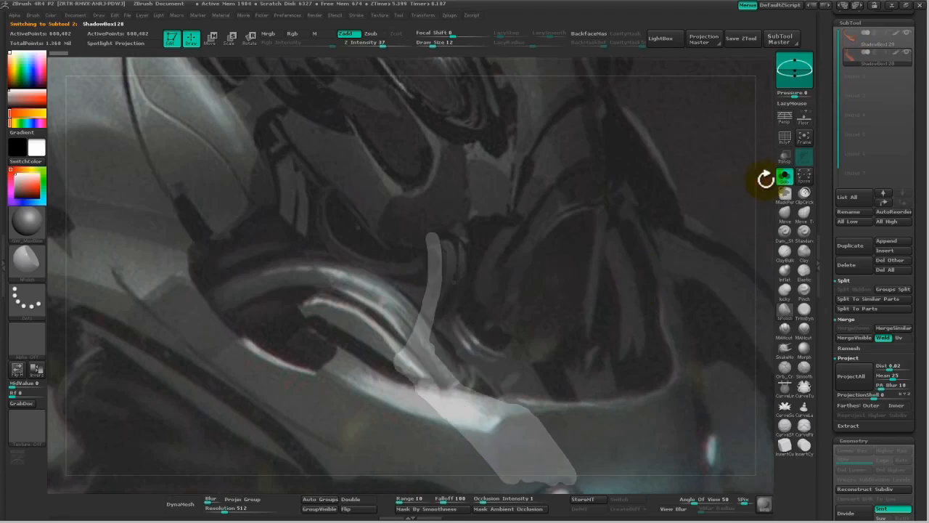
pyautogui.keyDown('ctrl'); pyautogui.keyDown('shift'); pyautogui.click(804, 193); pyautogui.keyUp('shift'); pyautogui.keyUp('ctrl')
pyautogui.moveTo(302, 198)
pyautogui.keyDown('ctrl'); pyautogui.keyDown('shift'); pyautogui.mouseDown()
pyautogui.moveTo(406, 371)
pyautogui.moveTo(356, 438)
pyautogui.mouseUp(); pyautogui.keyUp('shift'); pyautogui.keyUp('ctrl')
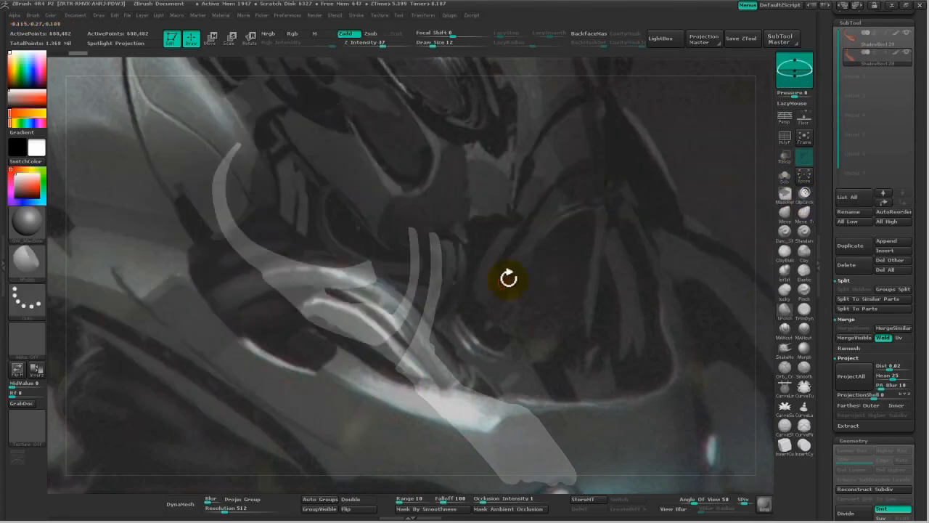
# Clip the second subtool's prong and lower plate with ClipCurve, cutting the plate's bottom end straight.
pyautogui.keyDown('ctrl'); pyautogui.keyDown('shift'); pyautogui.click(804, 195); pyautogui.keyUp('shift'); pyautogui.keyUp('ctrl')
pyautogui.click(221, 251)
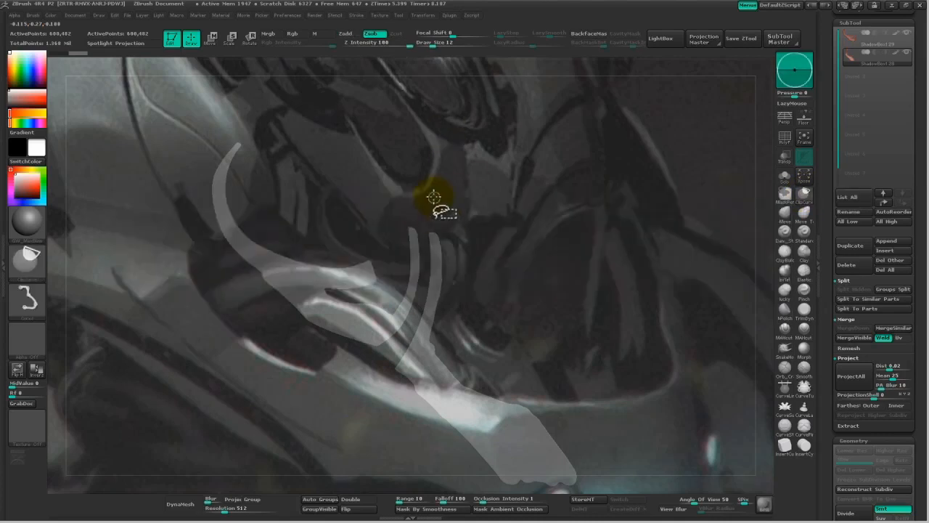
pyautogui.moveTo(443, 272)
pyautogui.keyDown('ctrl'); pyautogui.keyDown('shift'); pyautogui.mouseDown()
pyautogui.moveTo(435, 336)
pyautogui.moveTo(431, 223)
pyautogui.moveTo(439, 277)
pyautogui.mouseUp(); pyautogui.keyUp('shift'); pyautogui.keyUp('ctrl')
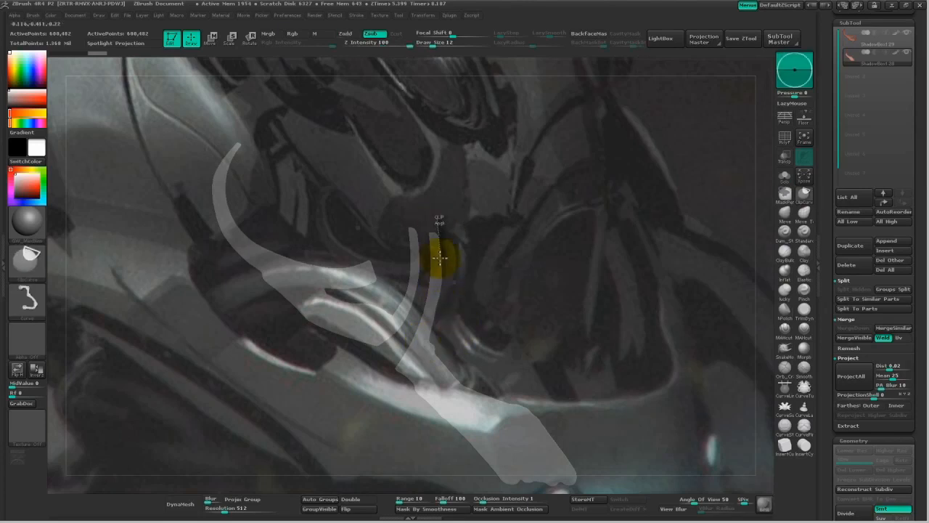
pyautogui.keyDown('ctrl'); pyautogui.keyDown('shift'); pyautogui.moveTo(439, 363); pyautogui.dragTo(585, 455); pyautogui.keyUp('shift'); pyautogui.keyUp('ctrl')
pyautogui.moveTo(535, 386)
pyautogui.keyDown('ctrl'); pyautogui.keyDown('shift'); pyautogui.mouseDown()
pyautogui.moveTo(519, 388)
pyautogui.moveTo(583, 490)
pyautogui.mouseUp(); pyautogui.keyUp('shift'); pyautogui.keyUp('ctrl')
pyautogui.keyDown('alt'); pyautogui.moveTo(563, 341); pyautogui.dragTo(569, 267); pyautogui.keyUp('alt')
pyautogui.keyDown('ctrl'); pyautogui.keyDown('shift'); pyautogui.moveTo(625, 387); pyautogui.dragTo(444, 385); pyautogui.keyUp('shift'); pyautogui.keyUp('ctrl')
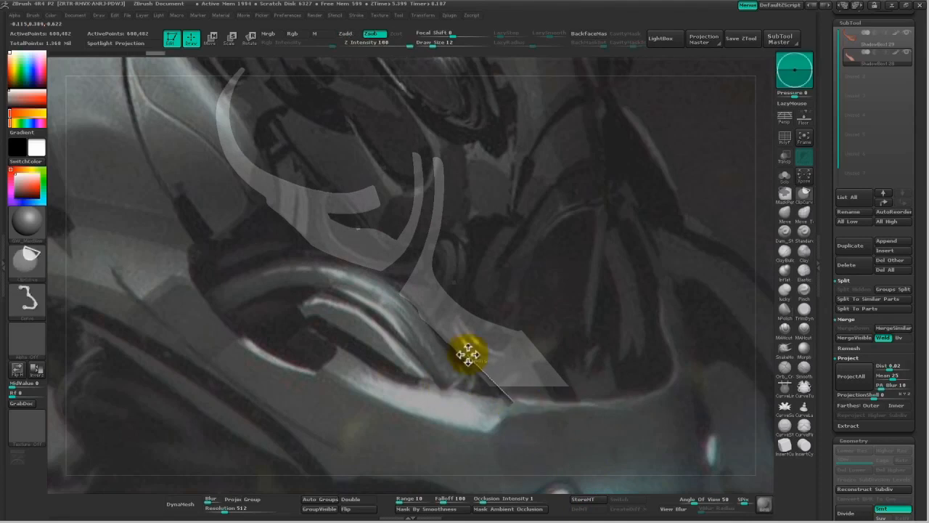
# Clean up the remaining lower side edges of the second subtool's plate with ClipCurve.
pyautogui.moveTo(347, 379)
pyautogui.mouseDown()
pyautogui.moveTo(359, 369)
pyautogui.moveTo(350, 388)
pyautogui.mouseUp()
pyautogui.keyDown('ctrl'); pyautogui.keyDown('shift'); pyautogui.moveTo(566, 410); pyautogui.dragTo(566, 409); pyautogui.keyUp('shift'); pyautogui.keyUp('ctrl')
pyautogui.keyDown('ctrl'); pyautogui.keyDown('shift'); pyautogui.moveTo(571, 368); pyautogui.dragTo(567, 407); pyautogui.keyUp('shift'); pyautogui.keyUp('ctrl')
# Select the crescent subtool and merge it down with the jaw plate subtool.
pyautogui.moveTo(597, 378)
pyautogui.mouseDown()
pyautogui.moveTo(614, 327)
pyautogui.moveTo(584, 351)
pyautogui.moveTo(604, 372)
pyautogui.mouseUp()
pyautogui.click(865, 42)
pyautogui.click(850, 327)
pyautogui.click(742, 341)
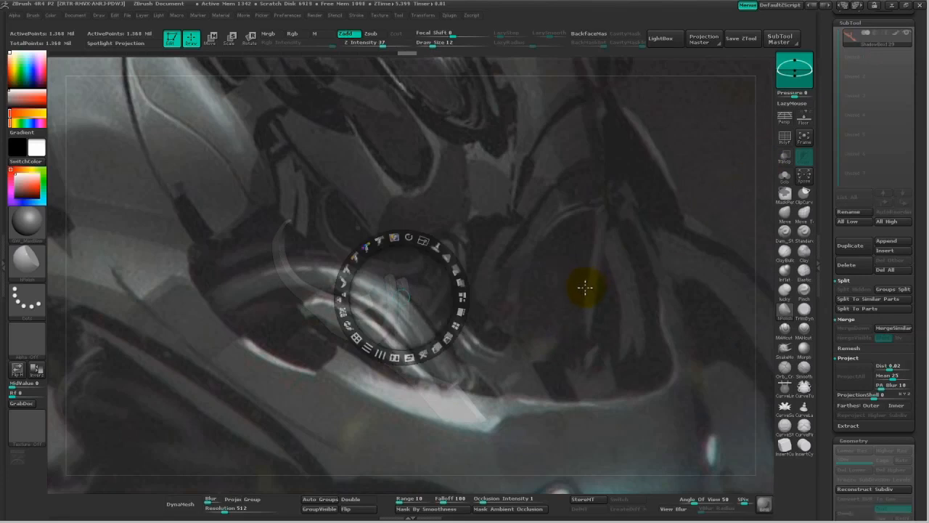
# Restore the reference image beside the model, leave Spotlight editing, and remesh the merged piece with DynaMesh at resolution 512.
pyautogui.click(460, 314)
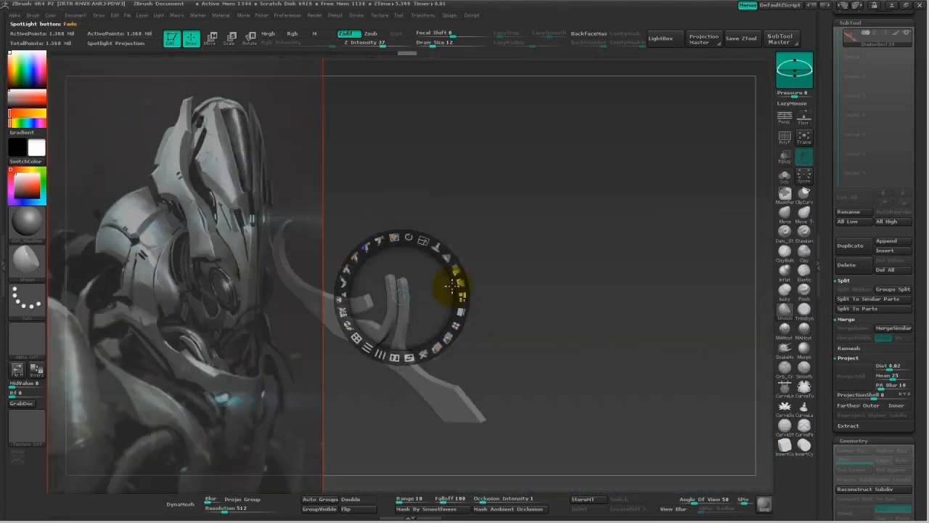
pyautogui.press('z')
pyautogui.moveTo(569, 316); pyautogui.dragTo(631, 330)
pyautogui.click(177, 503)
pyautogui.moveTo(608, 365); pyautogui.dragTo(551, 367)
pyautogui.click(190, 506)
# Set the draw size to 76 and smooth the upper curved arm of the merged piece.
pyautogui.keyDown('alt'); pyautogui.moveTo(416, 385); pyautogui.dragTo(464, 292); pyautogui.keyUp('alt')
pyautogui.press('space')
pyautogui.moveTo(435, 344); pyautogui.dragTo(456, 344)
pyautogui.moveTo(489, 223); pyautogui.dragTo(443, 184)
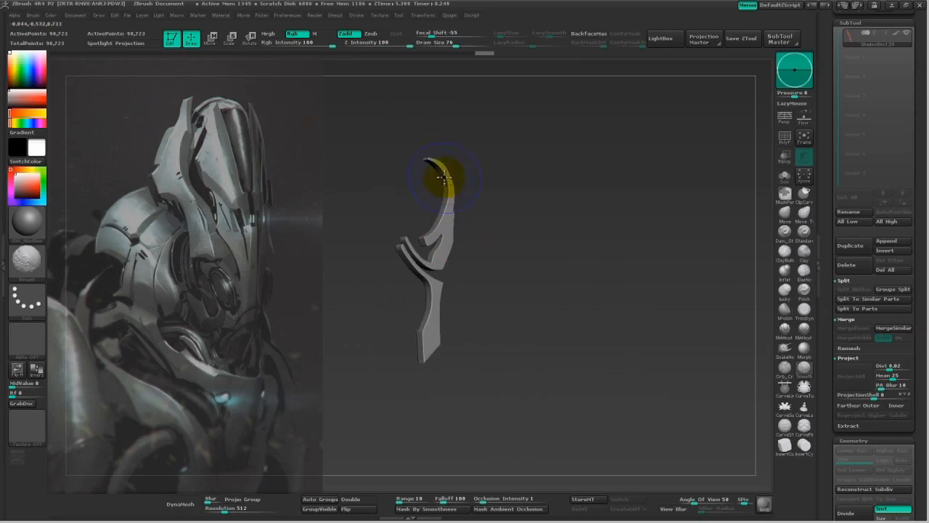
# Switch to the head model's tool and append ShadowBox129 as a new subtool.
pyautogui.moveTo(484, 361); pyautogui.dragTo(589, 363)
pyautogui.moveTo(827, 262); pyautogui.dragTo(833, 341)
pyautogui.click(898, 127)
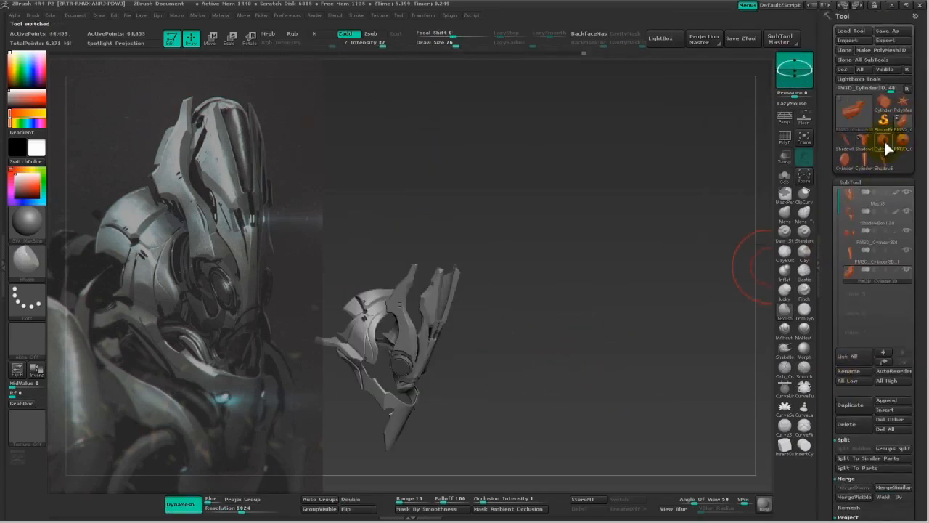
pyautogui.click(891, 400)
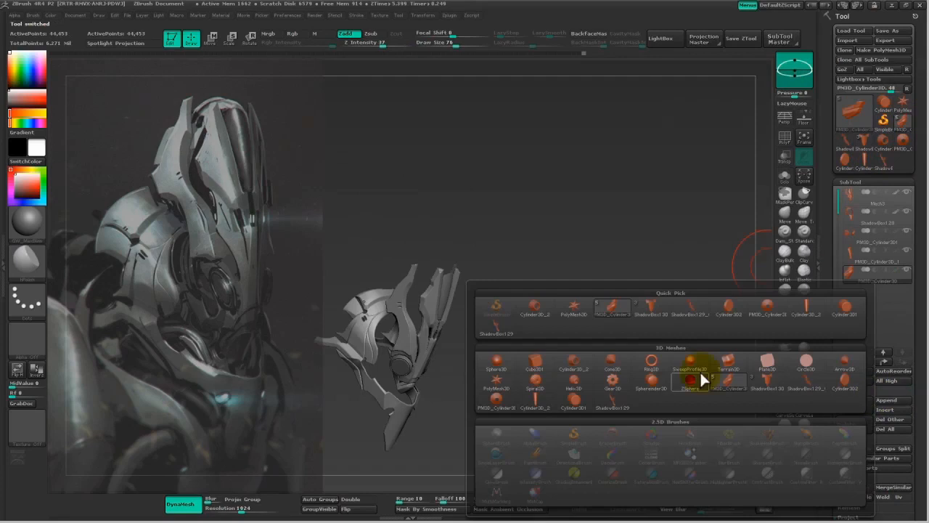
pyautogui.click(496, 328)
# Select the appended jaw piece and move it toward the lower part of the head.
pyautogui.moveTo(534, 380)
pyautogui.mouseDown()
pyautogui.moveTo(774, 297)
pyautogui.moveTo(621, 375)
pyautogui.moveTo(462, 346)
pyautogui.moveTo(543, 261)
pyautogui.mouseUp()
pyautogui.press('w')
pyautogui.moveTo(497, 307); pyautogui.dragTo(459, 351)
pyautogui.moveTo(423, 406); pyautogui.dragTo(500, 346)
# Scale the appended jaw piece to fit the proportions of the head.
pyautogui.press('e')
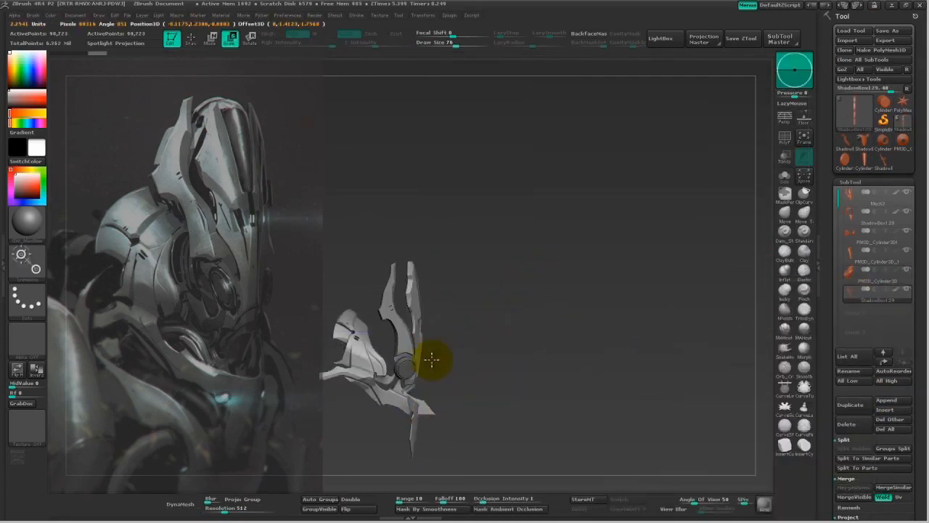
pyautogui.moveTo(469, 350); pyautogui.dragTo(468, 347)
pyautogui.moveTo(590, 390); pyautogui.dragTo(567, 413)
pyautogui.keyDown('alt'); pyautogui.moveTo(567, 413); pyautogui.dragTo(505, 334); pyautogui.keyUp('alt')
pyautogui.moveTo(411, 274); pyautogui.dragTo(540, 209)
pyautogui.moveTo(474, 242); pyautogui.dragTo(476, 240)
# Rotate the appended jaw piece and move it into place beneath the eye disc, just above the chin guard.
pyautogui.moveTo(589, 316)
pyautogui.mouseDown()
pyautogui.moveTo(555, 292)
pyautogui.moveTo(531, 292)
pyautogui.mouseUp()
pyautogui.keyDown('shift'); pyautogui.moveTo(414, 292); pyautogui.dragTo(655, 293); pyautogui.keyUp('shift')
pyautogui.moveTo(535, 292)
pyautogui.mouseDown()
pyautogui.moveTo(518, 293)
pyautogui.moveTo(634, 346)
pyautogui.moveTo(618, 363)
pyautogui.moveTo(653, 373)
pyautogui.moveTo(645, 383)
pyautogui.moveTo(646, 368)
pyautogui.mouseUp()
pyautogui.moveTo(455, 312)
pyautogui.mouseDown()
pyautogui.moveTo(604, 274)
pyautogui.moveTo(569, 307)
pyautogui.moveTo(545, 298)
pyautogui.mouseUp()
pyautogui.press('w')
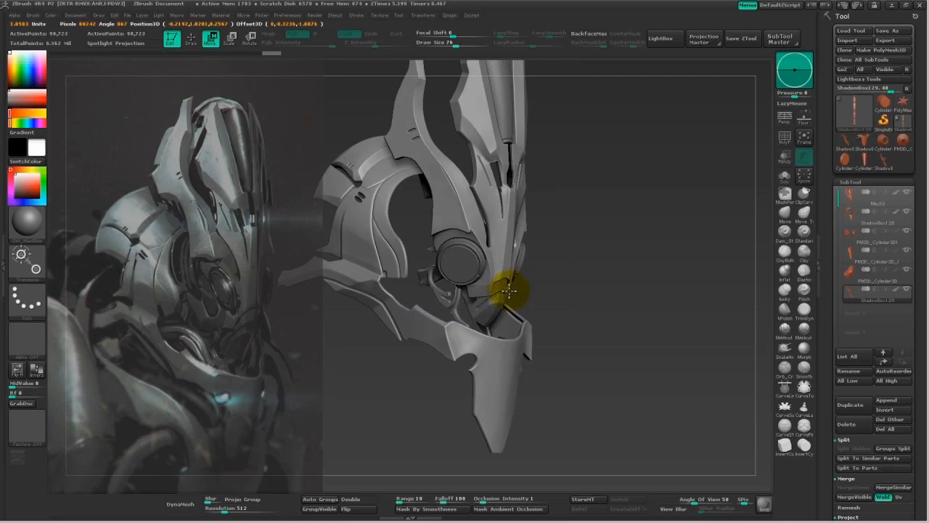
pyautogui.moveTo(598, 334); pyautogui.dragTo(462, 311)
pyautogui.press('r')
pyautogui.moveTo(457, 266); pyautogui.dragTo(461, 177)
pyautogui.press('w')
pyautogui.moveTo(452, 289); pyautogui.dragTo(466, 292)
pyautogui.moveTo(603, 305); pyautogui.dragTo(663, 335)
# Isolate the jaw piece and duplicate it sideways within the same subtool to form two parallel strips.
pyautogui.click(784, 178)
pyautogui.moveTo(655, 394); pyautogui.dragTo(501, 412)
pyautogui.click(479, 409)
pyautogui.press('q')
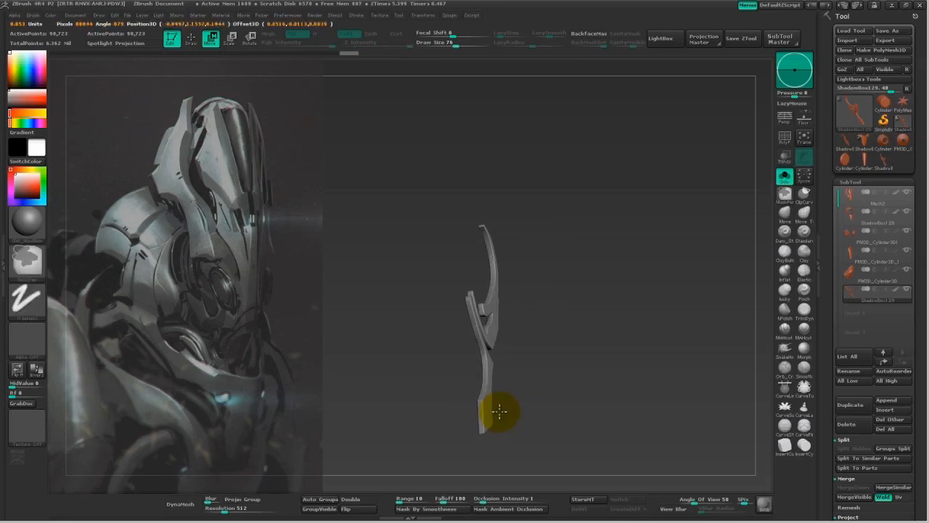
pyautogui.hotkey('ctrl', 'shift', 'z')
pyautogui.moveTo(524, 391)
pyautogui.mouseDown()
pyautogui.moveTo(603, 341)
pyautogui.moveTo(520, 372)
pyautogui.mouseUp()
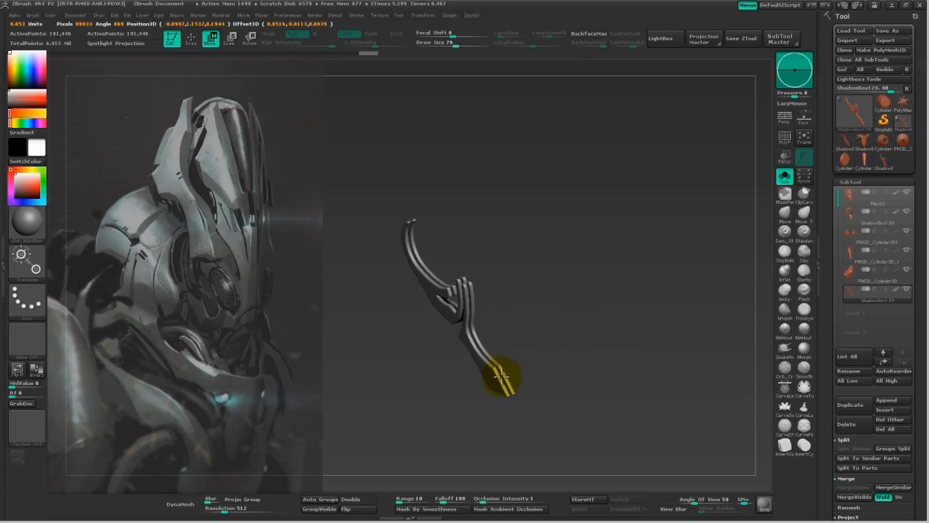
pyautogui.press('q')
pyautogui.click(787, 177)
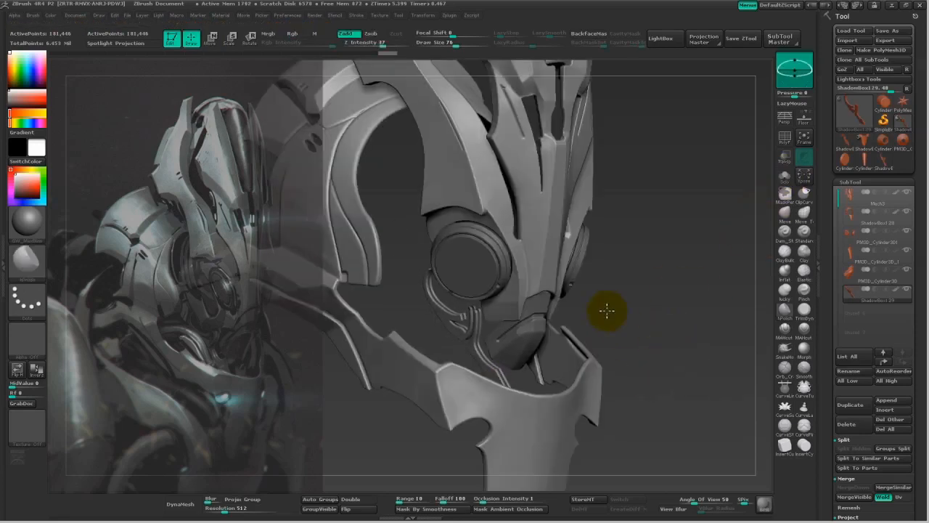
# Isolate the doubled jaw piece and nudge the unmasked strip with a Move transpose line to adjust the gap.
pyautogui.moveTo(613, 346); pyautogui.dragTo(664, 352)
pyautogui.click(785, 178)
pyautogui.moveTo(688, 294)
pyautogui.mouseDown()
pyautogui.moveTo(658, 313)
pyautogui.moveTo(618, 372)
pyautogui.moveTo(609, 368)
pyautogui.mouseUp()
pyautogui.press('w')
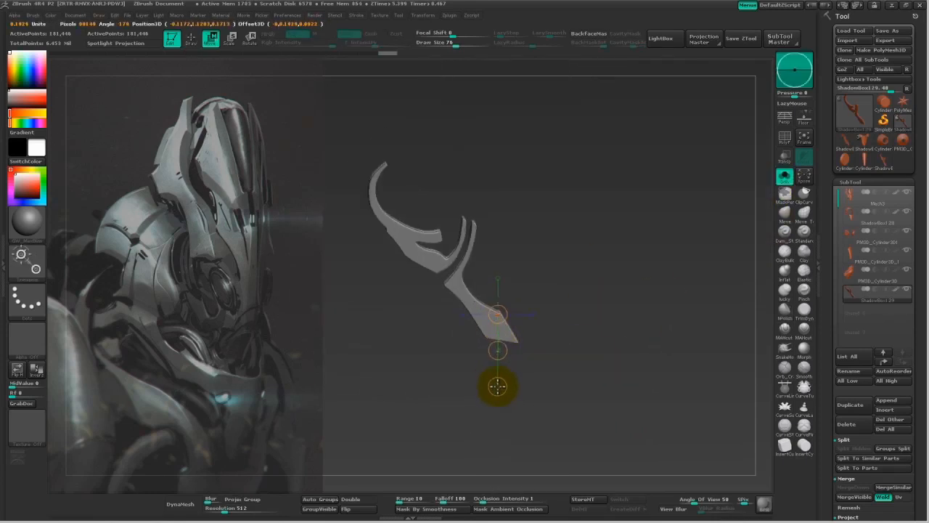
pyautogui.moveTo(497, 313); pyautogui.dragTo(497, 386)
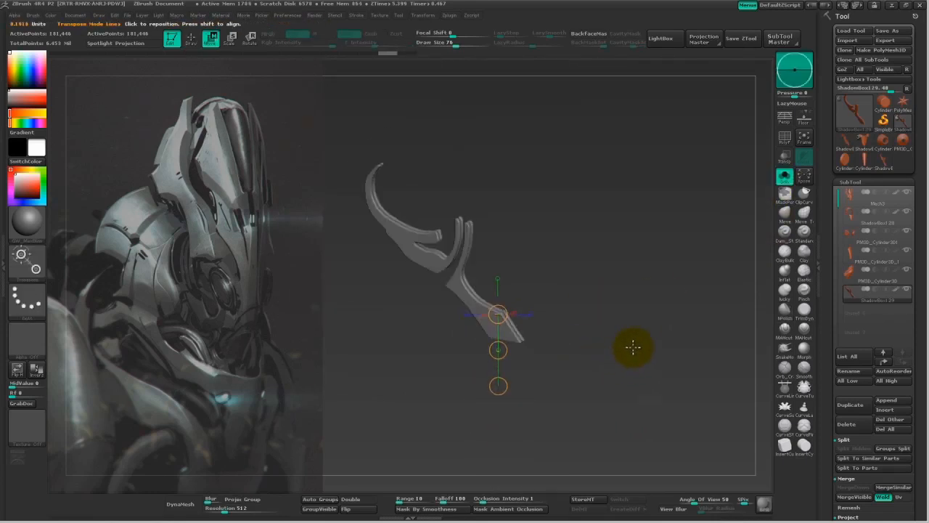
pyautogui.moveTo(638, 348); pyautogui.dragTo(510, 412)
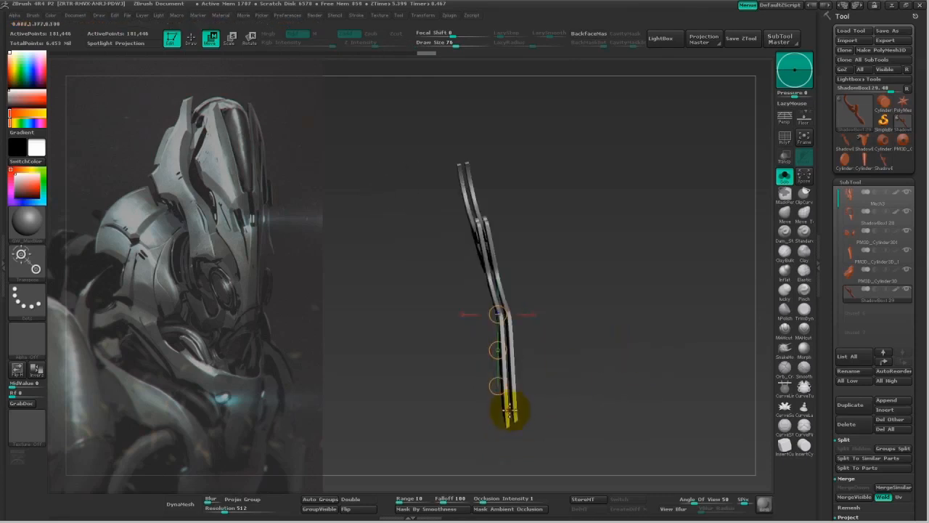
pyautogui.moveTo(508, 313); pyautogui.dragTo(512, 484)
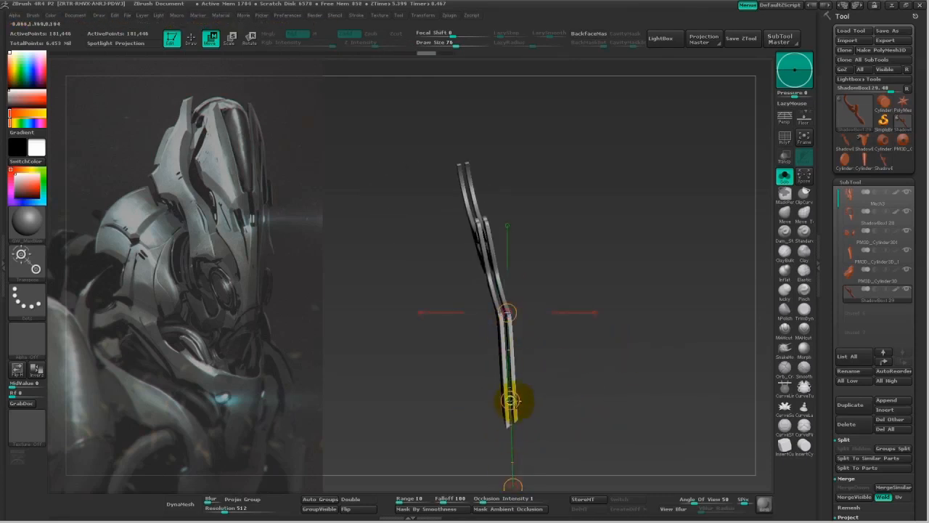
pyautogui.moveTo(516, 400); pyautogui.dragTo(519, 400)
pyautogui.moveTo(592, 377)
pyautogui.mouseDown()
pyautogui.moveTo(661, 360)
pyautogui.moveTo(599, 372)
pyautogui.mouseUp()
pyautogui.click(784, 177)
# Mirror and weld the doubled jaw piece onto the opposite side of the head.
pyautogui.moveTo(648, 327); pyautogui.dragTo(666, 388)
pyautogui.moveTo(837, 450); pyautogui.dragTo(839, 182)
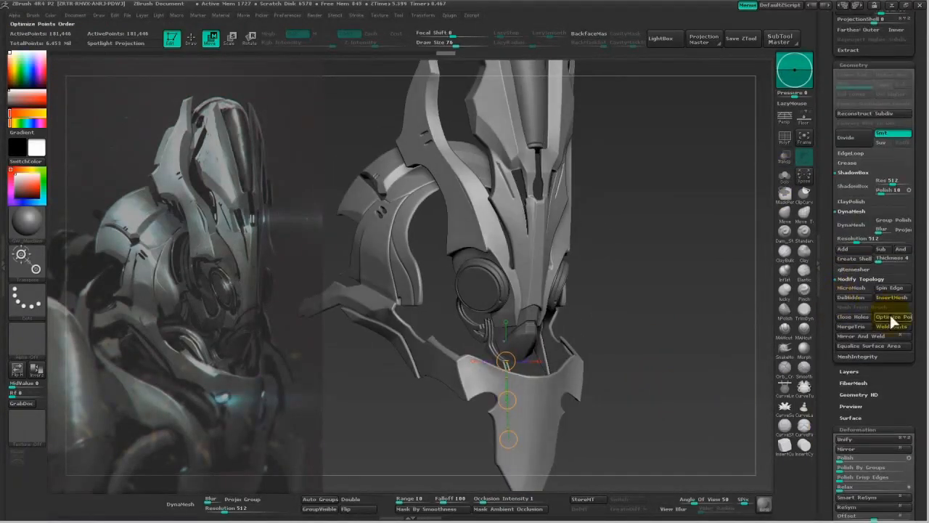
pyautogui.click(851, 337)
pyautogui.moveTo(640, 391)
pyautogui.mouseDown()
pyautogui.moveTo(674, 403)
pyautogui.moveTo(668, 417)
pyautogui.moveTo(651, 375)
pyautogui.moveTo(651, 436)
pyautogui.moveTo(664, 440)
pyautogui.moveTo(651, 414)
pyautogui.mouseUp()
pyautogui.press('q')
# Draw a CurveTube arc between the chin guard and the rear jaw plate, and set the draw size to 84.
pyautogui.moveTo(651, 366); pyautogui.dragTo(672, 360)
pyautogui.click(804, 392)
pyautogui.press('space')
pyautogui.moveTo(522, 326); pyautogui.dragTo(531, 324)
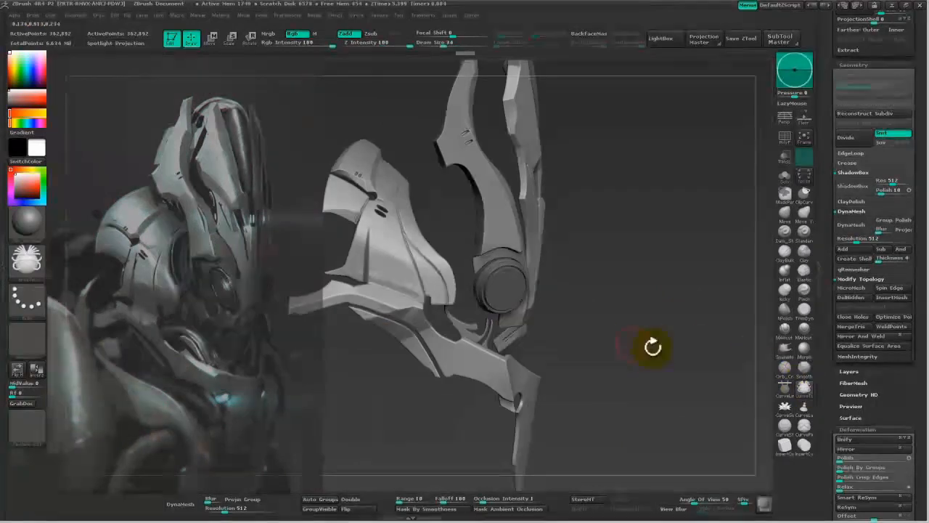
pyautogui.moveTo(629, 363); pyautogui.dragTo(614, 372)
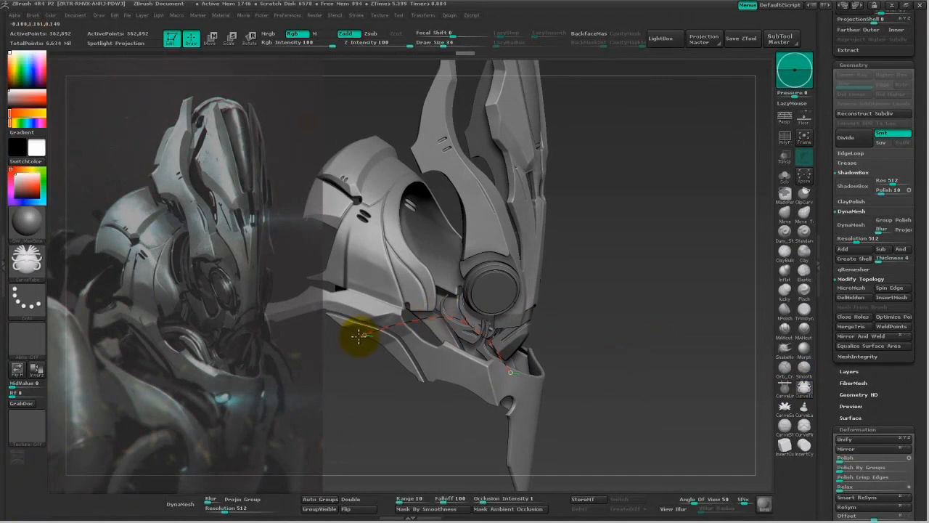
pyautogui.press('space')
pyautogui.moveTo(628, 334); pyautogui.dragTo(632, 333)
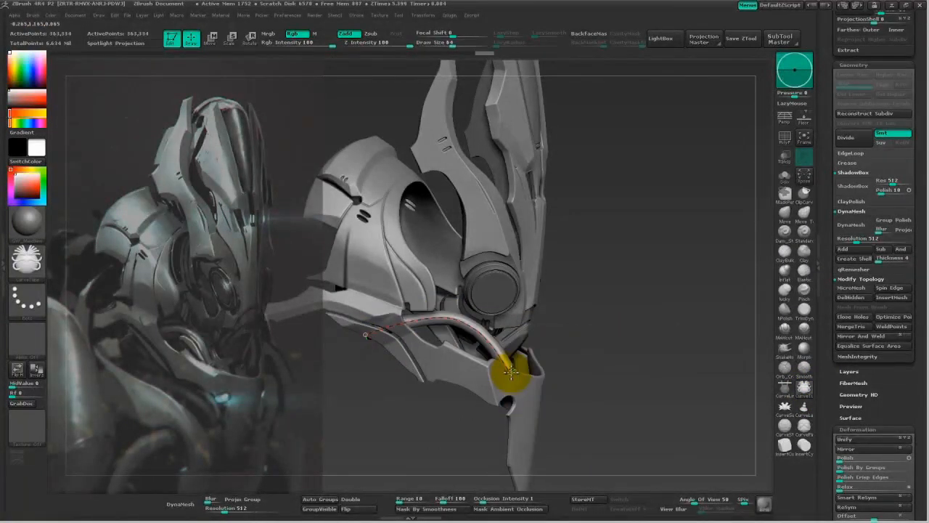
# Adjust the tube's curve in front and side views so its arch and lower end sit behind the jaw plate.
pyautogui.moveTo(563, 369)
pyautogui.mouseDown()
pyautogui.moveTo(648, 373)
pyautogui.moveTo(447, 421)
pyautogui.moveTo(511, 376)
pyautogui.moveTo(489, 347)
pyautogui.mouseUp()
pyautogui.press('space')
pyautogui.click(497, 385)
pyautogui.moveTo(624, 399); pyautogui.dragTo(583, 381)
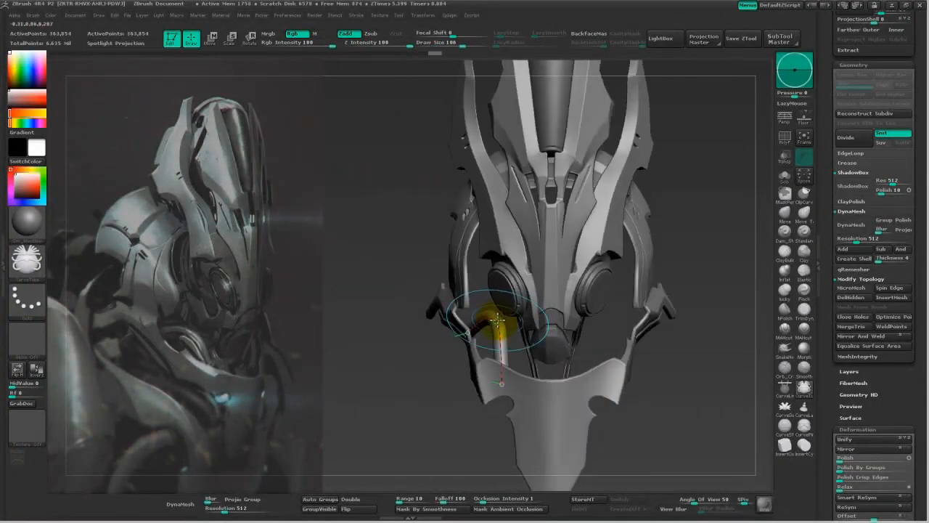
pyautogui.click(491, 318)
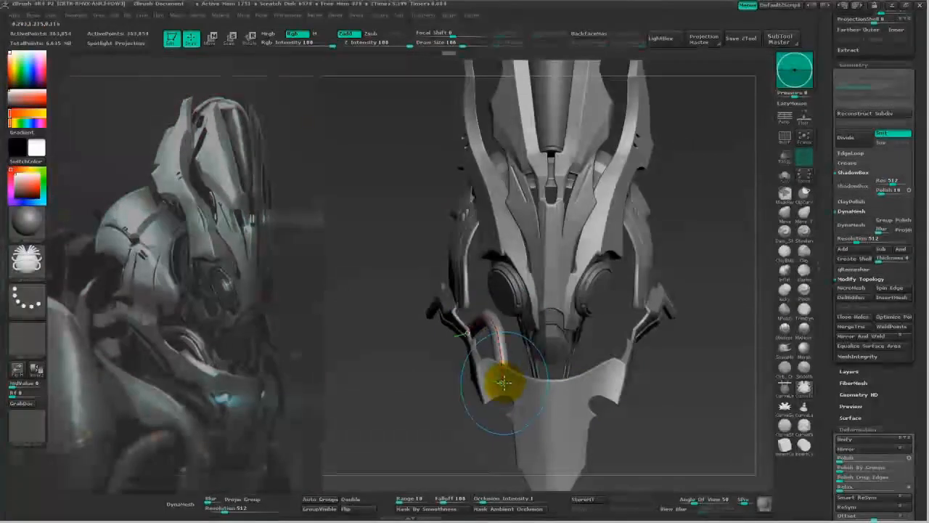
pyautogui.click(498, 340)
pyautogui.moveTo(399, 405); pyautogui.dragTo(471, 392)
pyautogui.moveTo(626, 354); pyautogui.dragTo(607, 353)
pyautogui.click(505, 385)
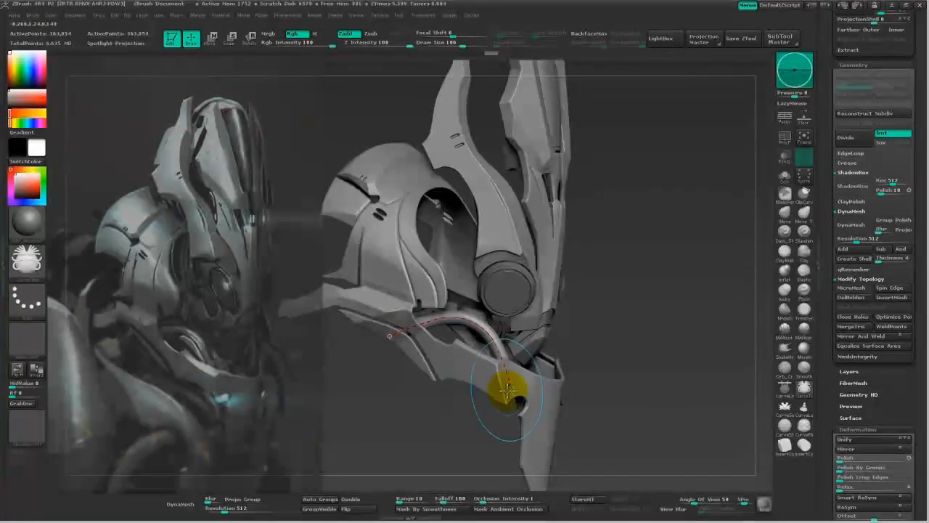
# Reshape the middle and rear end of the jaw tube's arch using draw sizes 230 and 135.
pyautogui.moveTo(639, 339)
pyautogui.mouseDown()
pyautogui.moveTo(618, 338)
pyautogui.moveTo(625, 323)
pyautogui.mouseUp()
pyautogui.press('space')
pyautogui.moveTo(463, 327); pyautogui.dragTo(496, 327)
pyautogui.click(475, 329)
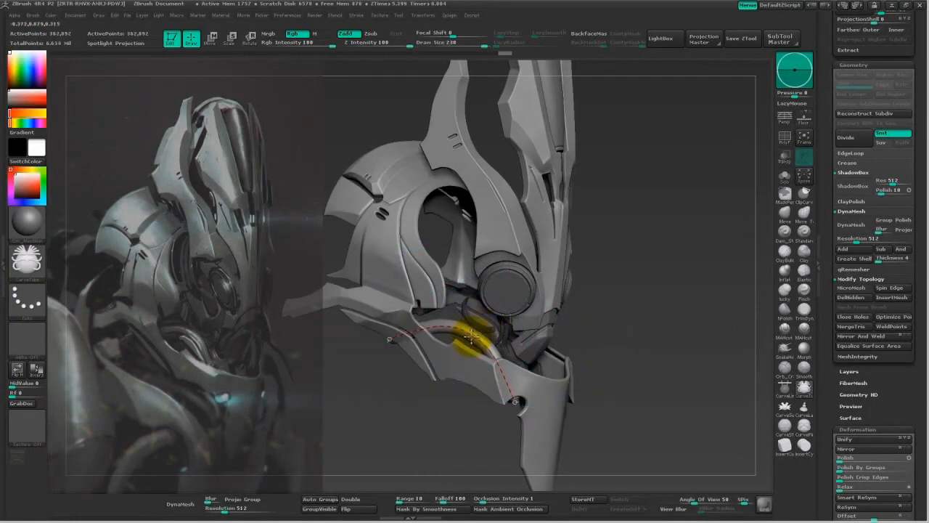
pyautogui.moveTo(656, 354); pyautogui.dragTo(347, 398)
pyautogui.press('space')
pyautogui.moveTo(485, 328); pyautogui.dragTo(477, 328)
pyautogui.click(481, 330)
pyautogui.moveTo(413, 397); pyautogui.dragTo(451, 392)
pyautogui.moveTo(402, 335); pyautogui.dragTo(402, 337)
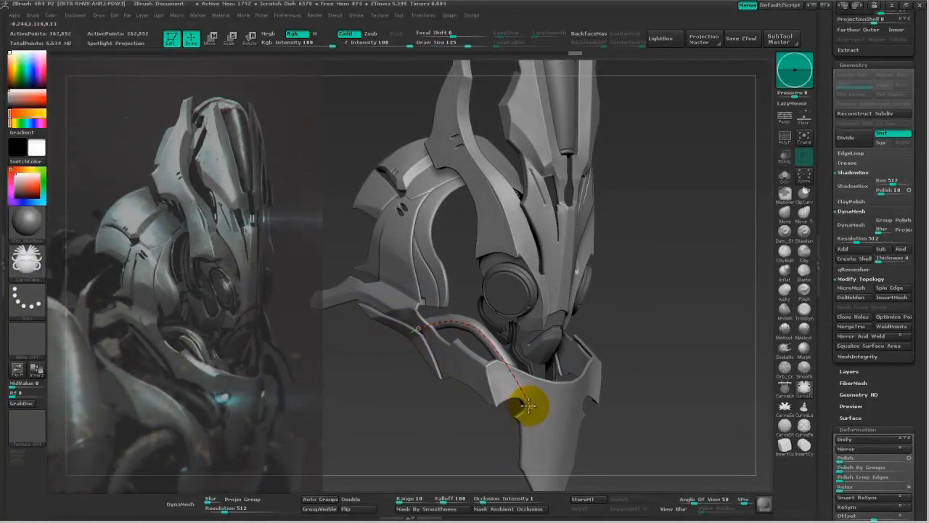
# Fine-tune the tube's lower end and mid-curve, finish the curve, and set the draw size to 11.
pyautogui.moveTo(528, 406); pyautogui.dragTo(530, 407)
pyautogui.moveTo(480, 319); pyautogui.dragTo(480, 321)
pyautogui.moveTo(630, 347); pyautogui.dragTo(556, 398)
pyautogui.click(564, 459)
pyautogui.press('space')
pyautogui.moveTo(425, 340); pyautogui.dragTo(414, 340)
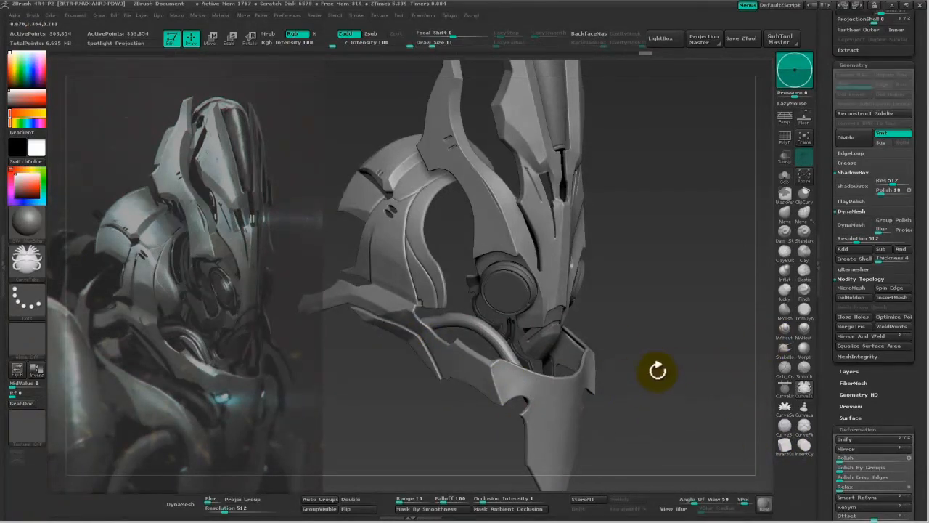
# Try to isolate the new tube by hiding the rest of the jaw piece.
pyautogui.keyDown('ctrl'); pyautogui.keyDown('shift'); pyautogui.click(800, 197); pyautogui.keyUp('shift'); pyautogui.keyUp('ctrl')
pyautogui.keyDown('ctrl'); pyautogui.keyDown('shift'); pyautogui.click(339, 266); pyautogui.keyUp('shift'); pyautogui.keyUp('ctrl')
pyautogui.keyDown('ctrl'); pyautogui.keyDown('shift'); pyautogui.click(496, 346); pyautogui.keyUp('shift'); pyautogui.keyUp('ctrl')
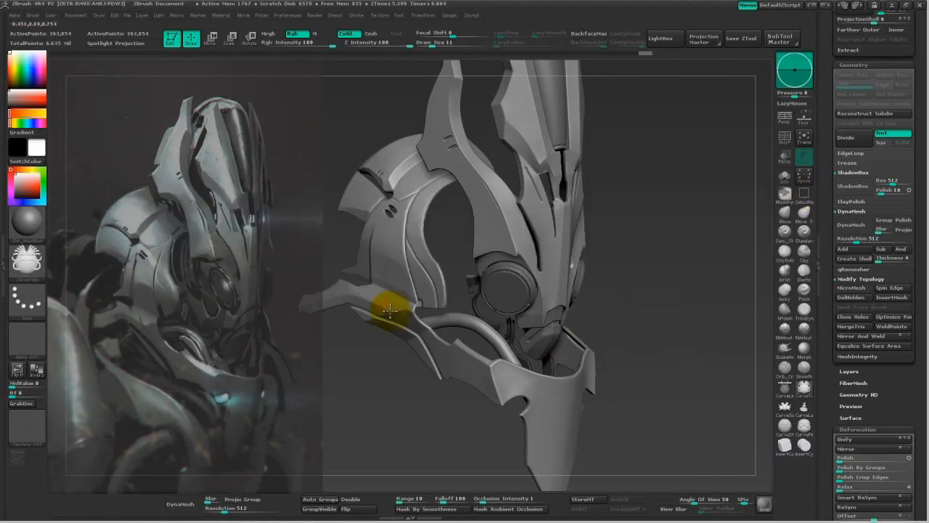
pyautogui.keyDown('ctrl'); pyautogui.keyDown('shift'); pyautogui.click(678, 341); pyautogui.keyUp('shift'); pyautogui.keyUp('ctrl')
pyautogui.keyDown('ctrl'); pyautogui.moveTo(701, 338); pyautogui.dragTo(674, 363); pyautogui.keyUp('ctrl')
pyautogui.hotkey('ctrl', 'z')
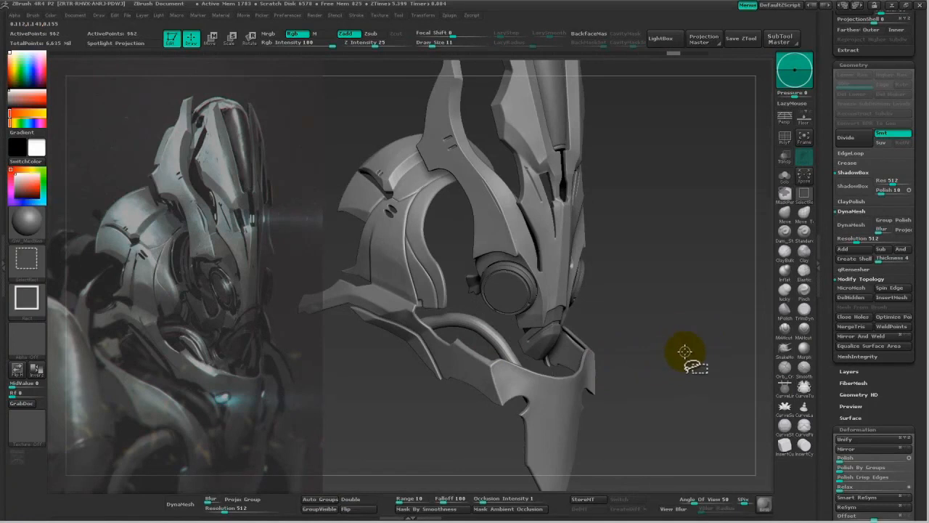
pyautogui.hotkey('ctrl', 'z')
pyautogui.hotkey('ctrl', 'shift', 'z')
pyautogui.hotkey('ctrl', 'shift', 'z')
pyautogui.hotkey('ctrl', 'shift', 'z')
pyautogui.hotkey('ctrl', 'shift', 'z')
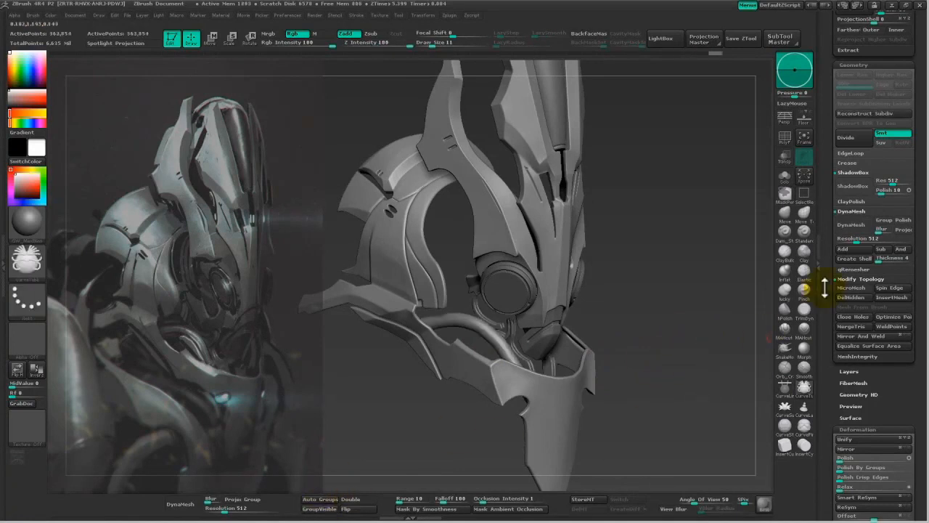
# Split the tube off the mirrored jaw piece into its own subtool.
pyautogui.moveTo(829, 94); pyautogui.dragTo(829, 494)
pyautogui.click(899, 332)
pyautogui.click(744, 339)
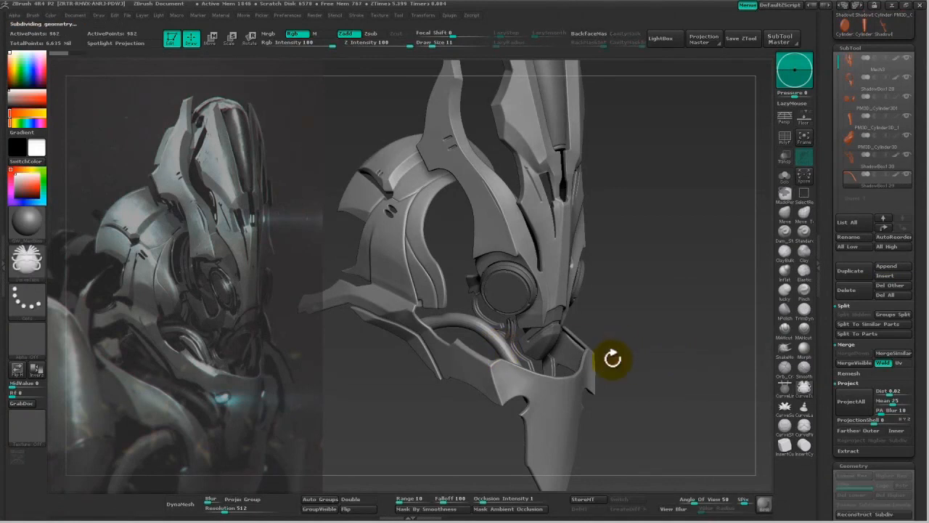
# Insert a cylinder into the tube subtool and move it out below the rear jaw plate.
pyautogui.press('shift')
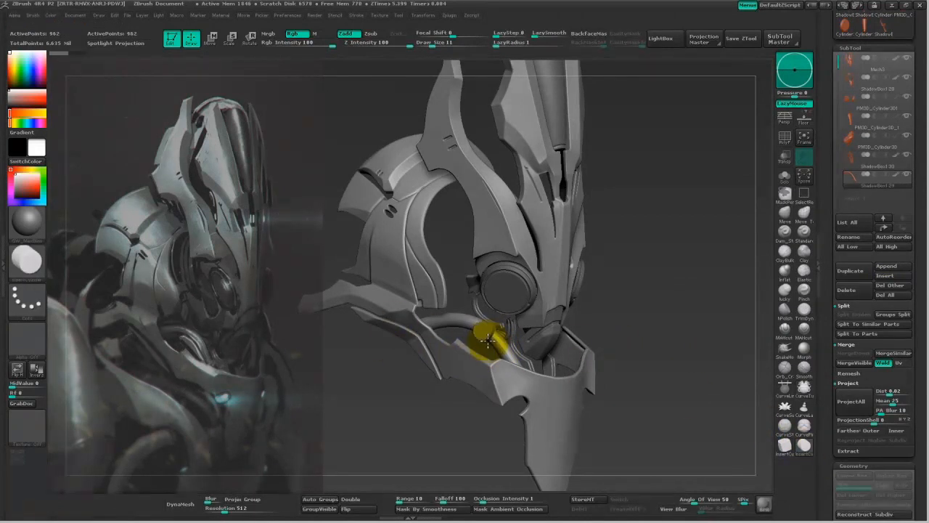
pyautogui.press('w')
pyautogui.moveTo(490, 332)
pyautogui.mouseDown()
pyautogui.moveTo(366, 350)
pyautogui.moveTo(365, 416)
pyautogui.mouseUp()
# Rotate the inserted cylinder to change its orientation, and isolate the tube subtool to check it.
pyautogui.press('r')
pyautogui.moveTo(365, 365)
pyautogui.mouseDown()
pyautogui.moveTo(370, 341)
pyautogui.moveTo(407, 336)
pyautogui.moveTo(400, 341)
pyautogui.moveTo(425, 390)
pyautogui.mouseUp()
pyautogui.click(371, 342)
pyautogui.click(363, 374)
pyautogui.moveTo(358, 349)
pyautogui.mouseDown()
pyautogui.moveTo(370, 360)
pyautogui.moveTo(382, 418)
pyautogui.moveTo(425, 450)
pyautogui.moveTo(399, 444)
pyautogui.mouseUp()
pyautogui.click(360, 352)
pyautogui.click(785, 179)
pyautogui.moveTo(336, 387); pyautogui.dragTo(350, 403)
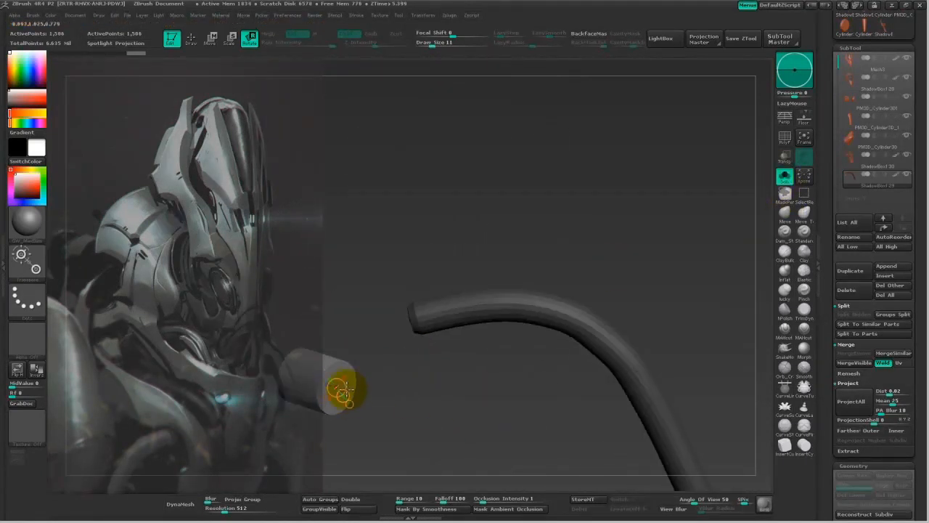
# Show the whole head again and move the inserted cylinder into position under the rear jaw plate.
pyautogui.press('w')
pyautogui.moveTo(414, 412); pyautogui.dragTo(607, 311)
pyautogui.click(784, 178)
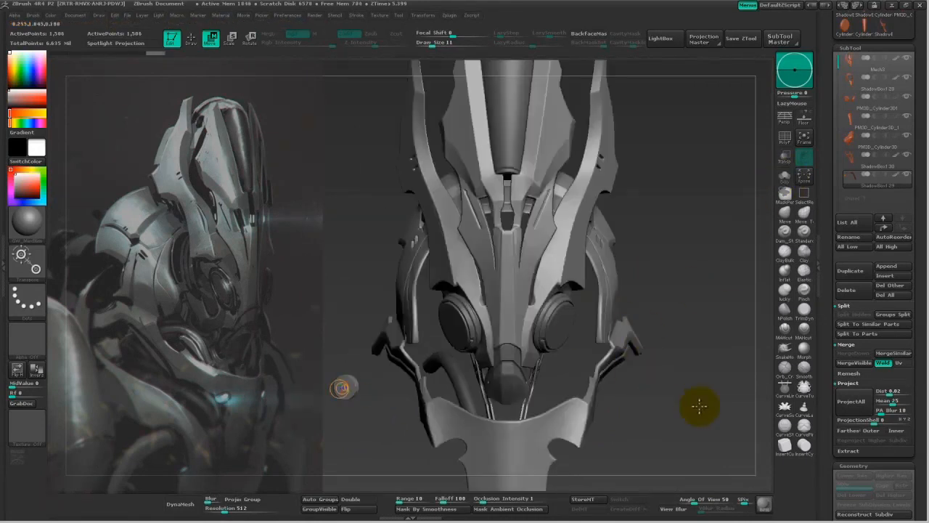
pyautogui.keyDown('shift'); pyautogui.moveTo(686, 407); pyautogui.dragTo(656, 406); pyautogui.keyUp('shift')
pyautogui.moveTo(355, 389); pyautogui.dragTo(339, 464)
pyautogui.moveTo(346, 427)
pyautogui.mouseDown()
pyautogui.moveTo(394, 412)
pyautogui.moveTo(331, 378)
pyautogui.mouseUp()
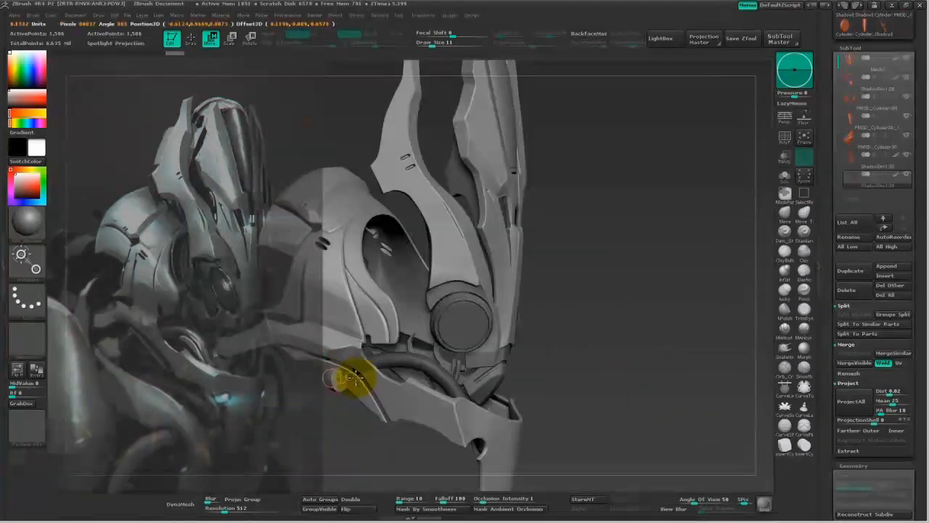
pyautogui.keyDown('shift'); pyautogui.moveTo(404, 440); pyautogui.dragTo(384, 384); pyautogui.keyUp('shift')
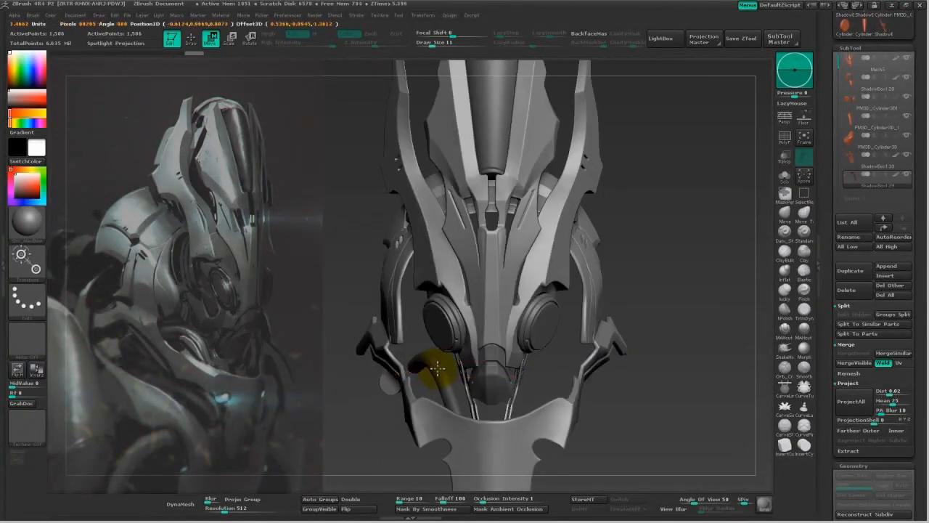
pyautogui.moveTo(334, 436); pyautogui.dragTo(356, 433)
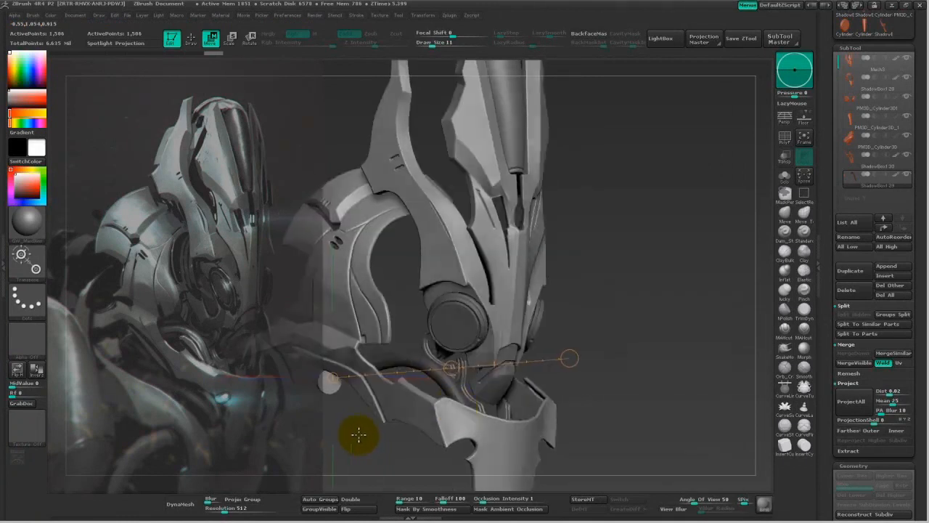
pyautogui.keyDown('alt'); pyautogui.moveTo(639, 394); pyautogui.dragTo(654, 368); pyautogui.keyUp('alt')
pyautogui.click(503, 344)
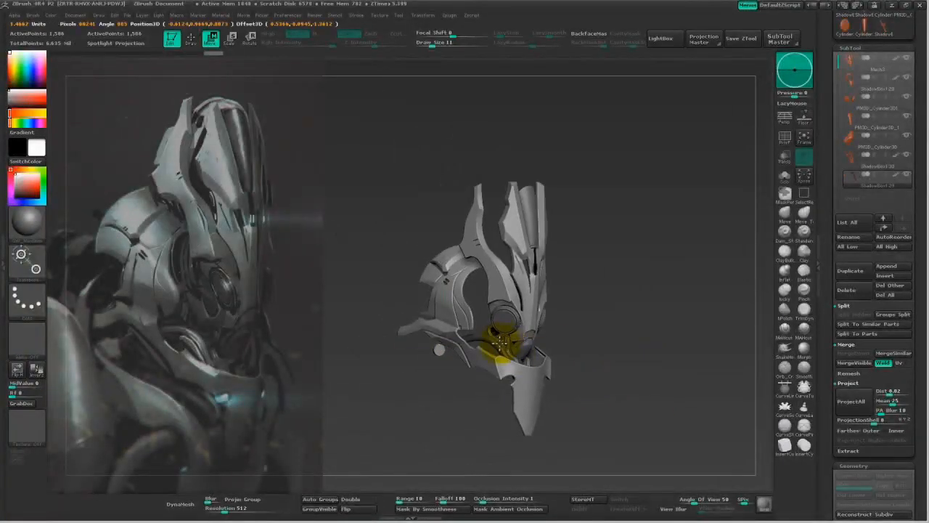
pyautogui.press('q')
# Draw a second CurveTube from the inserted cylinder along the jaw's underside to the chin guard, and adjust its thickness.
pyautogui.moveTo(690, 394)
pyautogui.keyDown('alt'); pyautogui.mouseDown()
pyautogui.moveTo(651, 396)
pyautogui.moveTo(619, 377)
pyautogui.mouseUp(); pyautogui.keyUp('alt')
pyautogui.moveTo(618, 377); pyautogui.dragTo(612, 379)
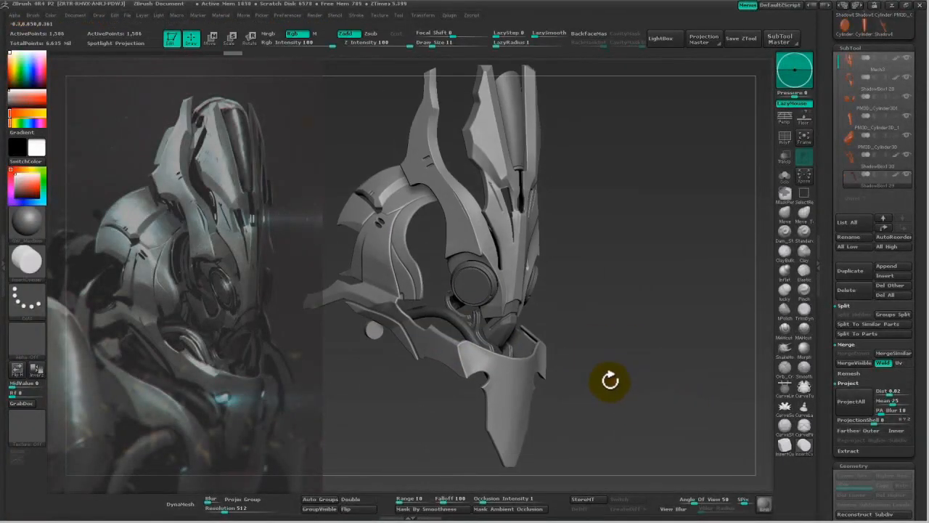
pyautogui.moveTo(655, 336); pyautogui.dragTo(648, 323)
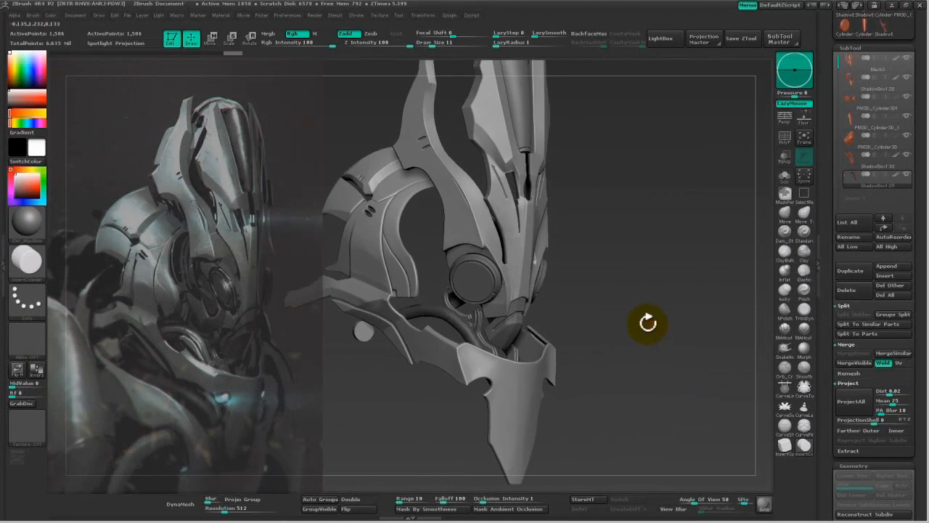
pyautogui.click(803, 389)
pyautogui.moveTo(361, 332)
pyautogui.mouseDown()
pyautogui.moveTo(475, 407)
pyautogui.moveTo(483, 450)
pyautogui.mouseUp()
pyautogui.press('space')
pyautogui.click(661, 344)
pyautogui.click(484, 449)
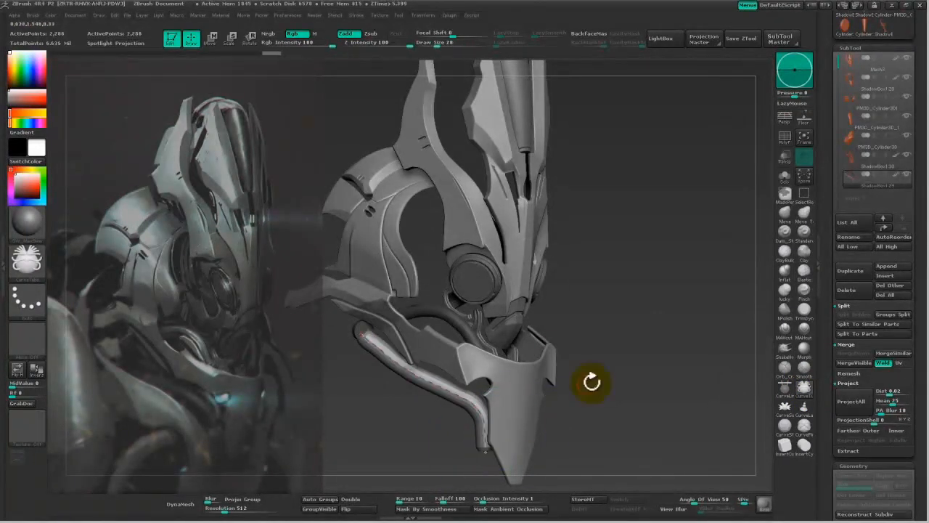
# Adjust the rear and front ends of the large jaw tube's curve, extending its rear end past the inserted cylinder.
pyautogui.moveTo(361, 333); pyautogui.dragTo(333, 334)
pyautogui.moveTo(635, 322)
pyautogui.mouseDown()
pyautogui.moveTo(695, 328)
pyautogui.moveTo(516, 321)
pyautogui.moveTo(583, 318)
pyautogui.moveTo(449, 367)
pyautogui.moveTo(443, 320)
pyautogui.mouseUp()
pyautogui.moveTo(510, 387); pyautogui.dragTo(466, 428)
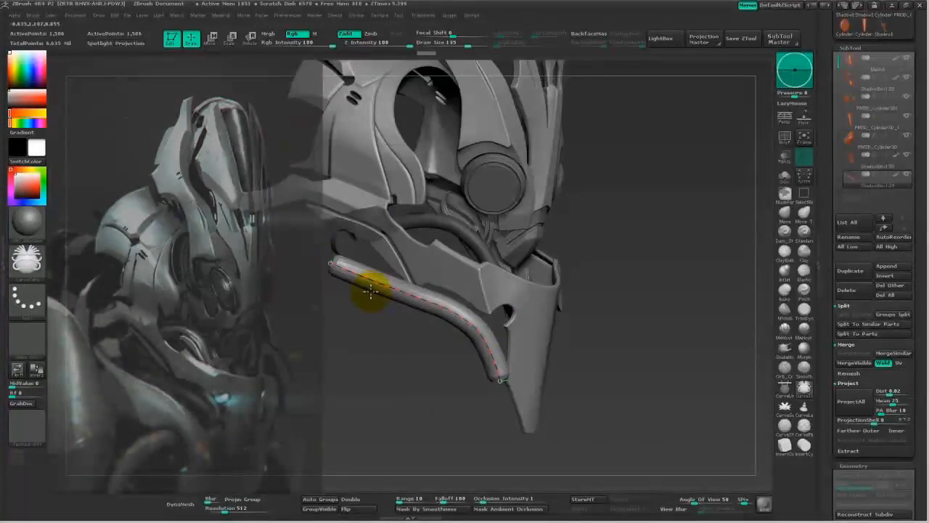
pyautogui.moveTo(400, 308); pyautogui.dragTo(365, 274)
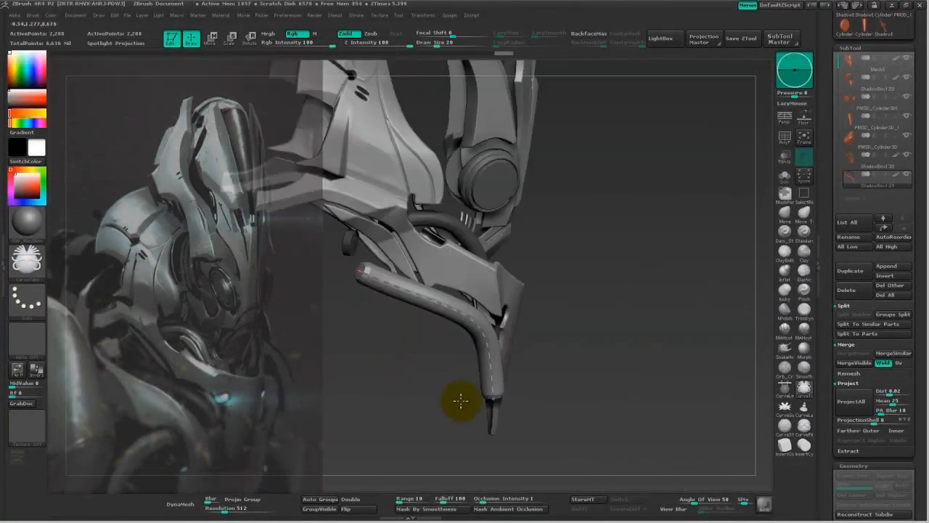
pyautogui.moveTo(461, 400); pyautogui.dragTo(435, 291)
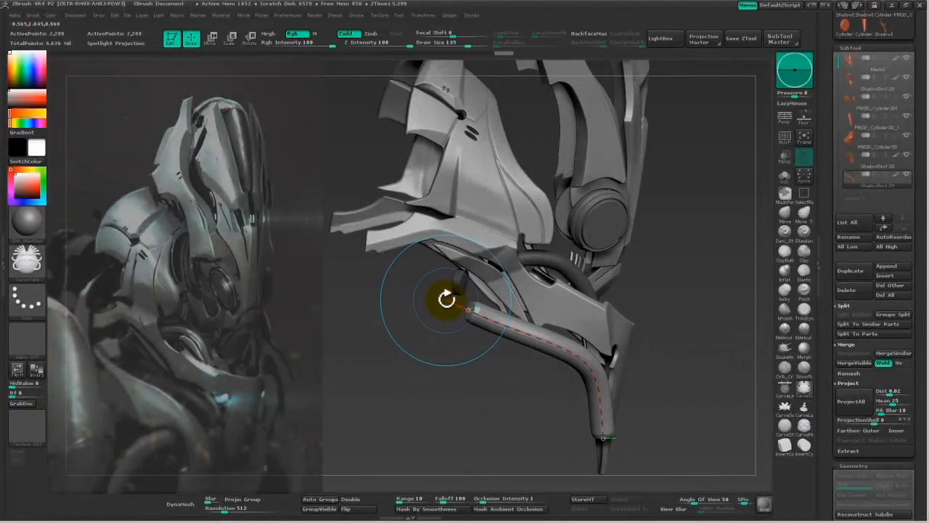
pyautogui.moveTo(359, 279); pyautogui.dragTo(342, 278)
pyautogui.moveTo(680, 384); pyautogui.dragTo(574, 423)
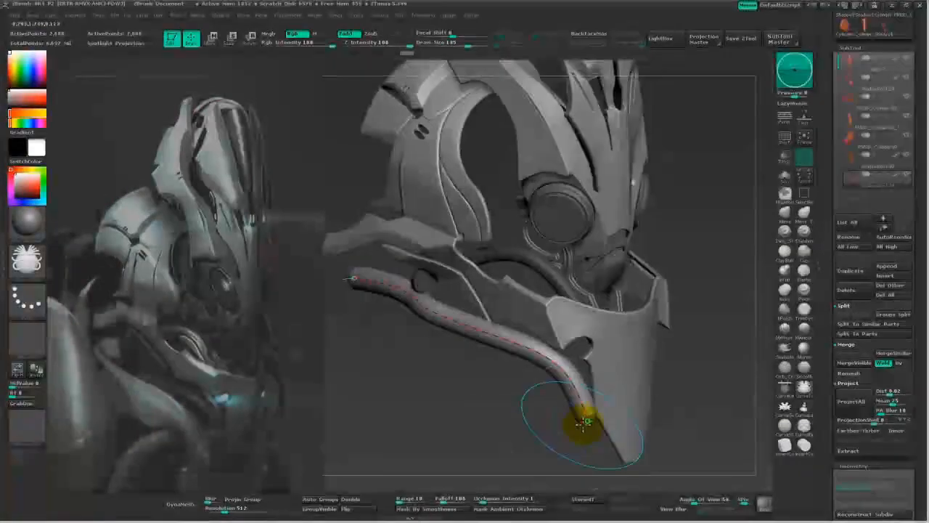
# Curl the large tube's rear end around into the inserted cylinder, refine its curve toward the chin guard and finish the curve.
pyautogui.moveTo(471, 372); pyautogui.dragTo(562, 238)
pyautogui.moveTo(674, 405); pyautogui.dragTo(457, 341)
pyautogui.moveTo(566, 340); pyautogui.dragTo(554, 301)
pyautogui.moveTo(518, 404); pyautogui.dragTo(573, 356)
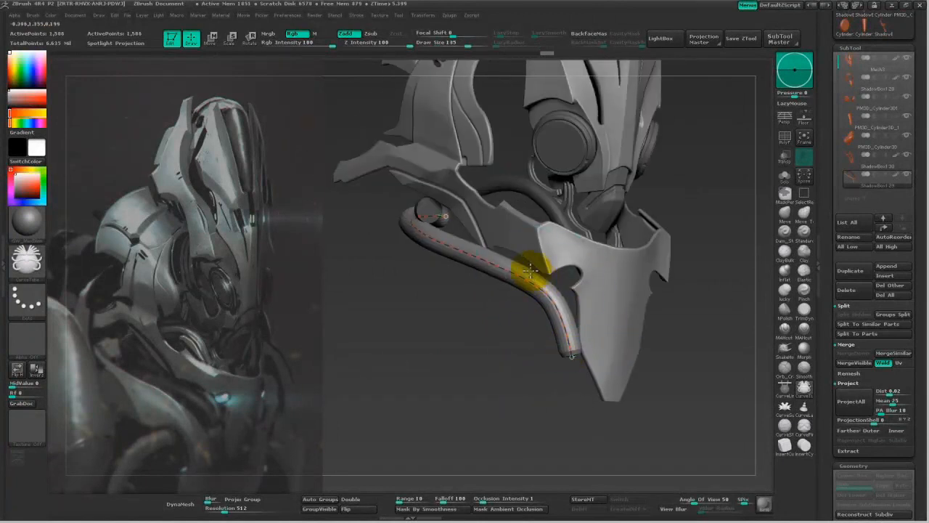
pyautogui.click(419, 231)
pyautogui.click(462, 258)
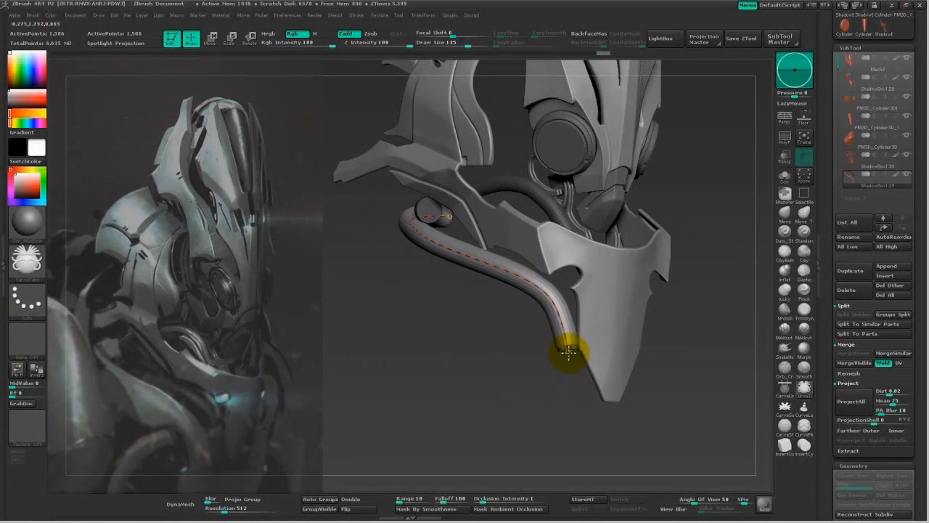
pyautogui.moveTo(690, 384); pyautogui.dragTo(672, 376)
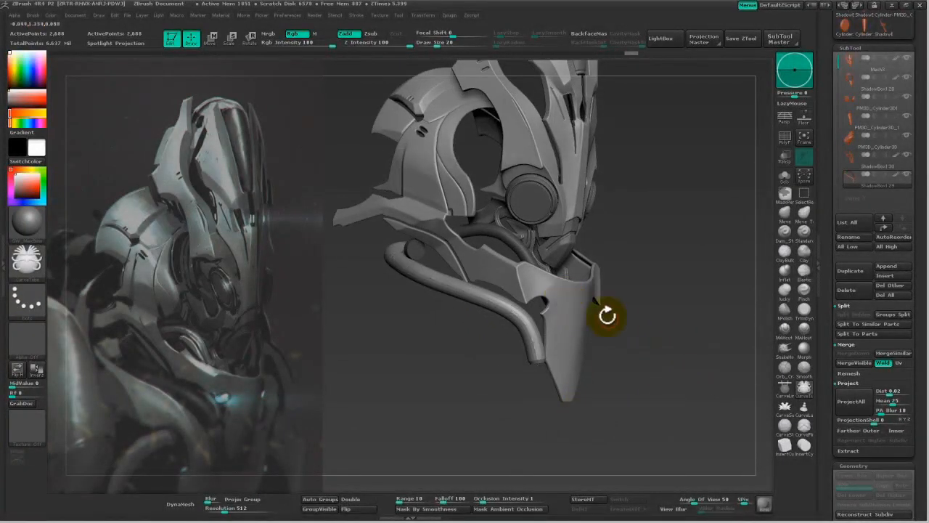
# Draw a thin tube from the cylinder's mouth down to the large tube with the CurveMultiTube brush at draw size 10.
pyautogui.press('b')
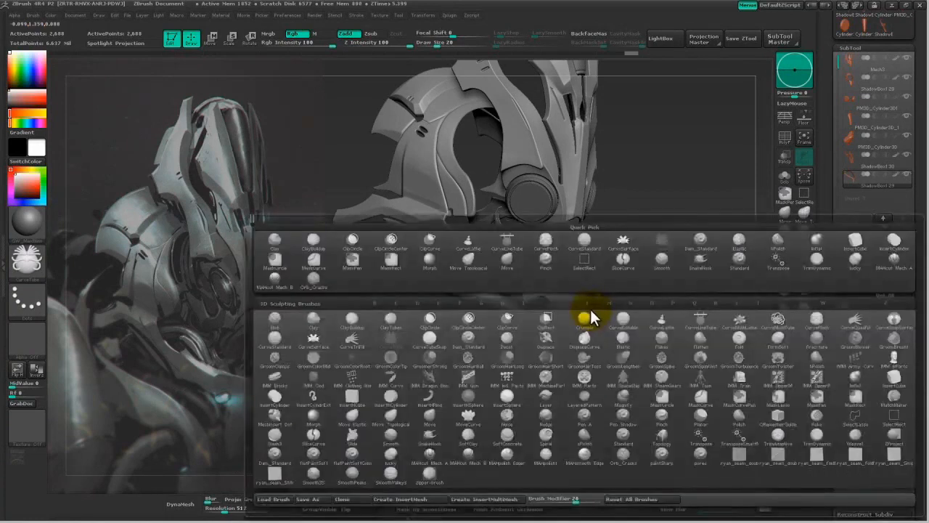
pyautogui.click(780, 324)
pyautogui.press('space')
pyautogui.moveTo(419, 249); pyautogui.dragTo(413, 249)
pyautogui.moveTo(384, 316); pyautogui.dragTo(431, 246)
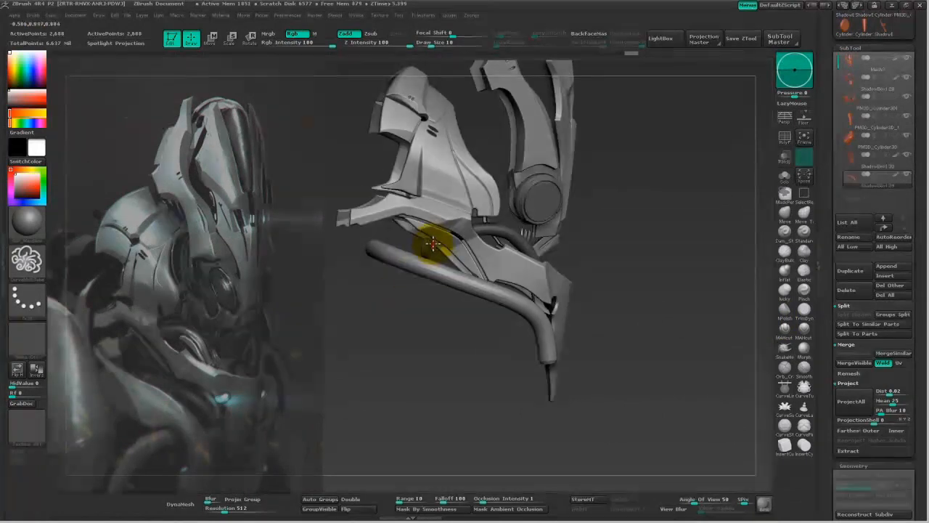
pyautogui.moveTo(468, 281); pyautogui.dragTo(468, 285)
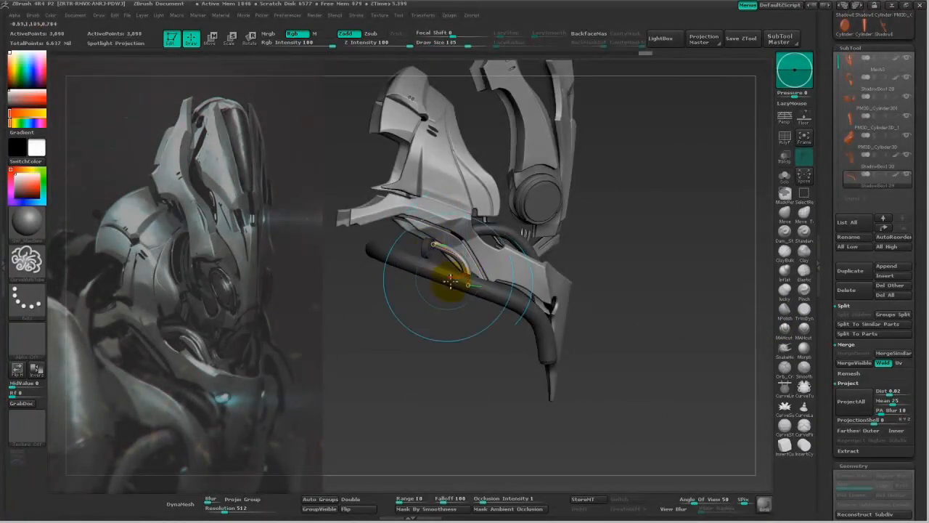
# Adjust the small tube's thickness and reposition its curve ends between the cylinder and the large tube.
pyautogui.moveTo(688, 333)
pyautogui.mouseDown()
pyautogui.moveTo(668, 326)
pyautogui.moveTo(675, 299)
pyautogui.mouseUp()
pyautogui.press('space')
pyautogui.press('space')
pyautogui.moveTo(572, 287); pyautogui.dragTo(539, 291)
pyautogui.click(467, 275)
pyautogui.moveTo(457, 344)
pyautogui.mouseDown()
pyautogui.moveTo(466, 346)
pyautogui.moveTo(473, 326)
pyautogui.mouseUp()
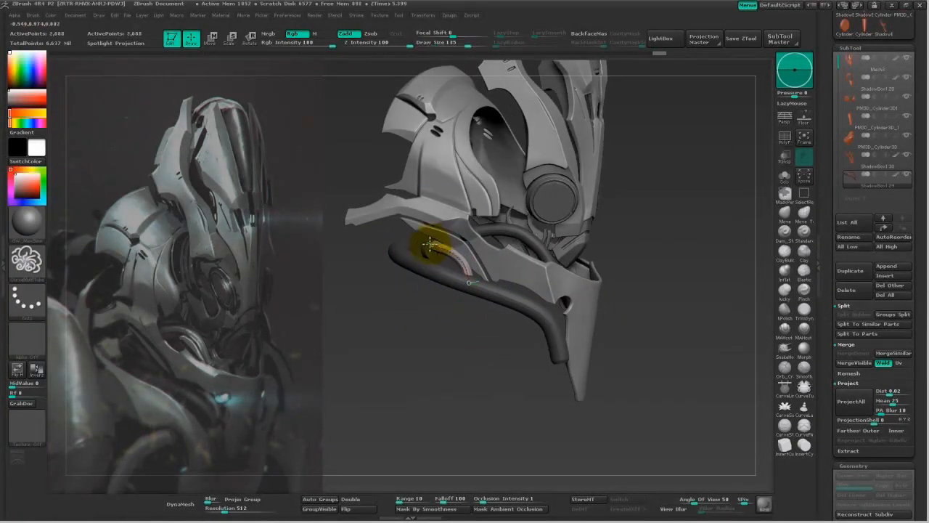
pyautogui.moveTo(384, 307)
pyautogui.mouseDown()
pyautogui.moveTo(374, 306)
pyautogui.moveTo(435, 280)
pyautogui.mouseUp()
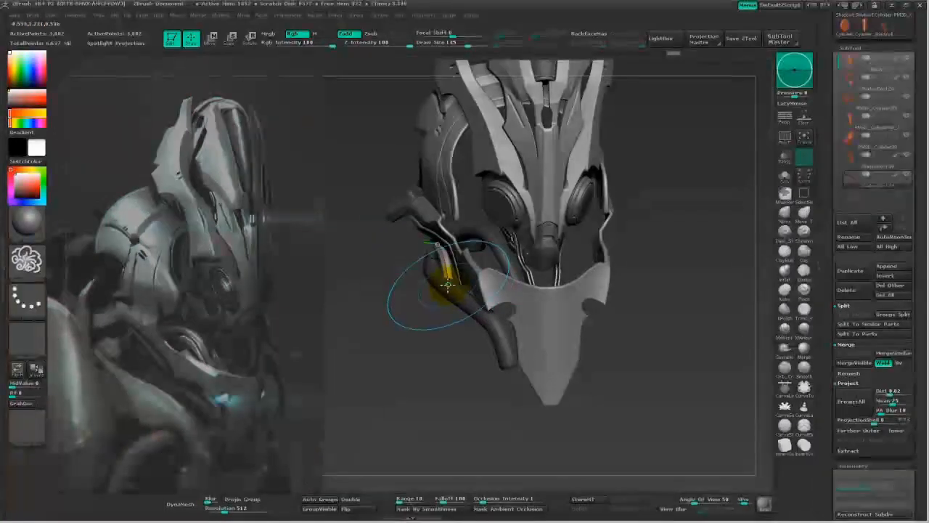
# Draw a second small tube from the cylinder beneath the first, then adjust its thickness and front end at the jaw plate.
pyautogui.moveTo(383, 318)
pyautogui.mouseDown()
pyautogui.moveTo(416, 303)
pyautogui.moveTo(379, 319)
pyautogui.moveTo(382, 417)
pyautogui.moveTo(441, 402)
pyautogui.moveTo(348, 440)
pyautogui.mouseUp()
pyautogui.moveTo(402, 348); pyautogui.dragTo(346, 268)
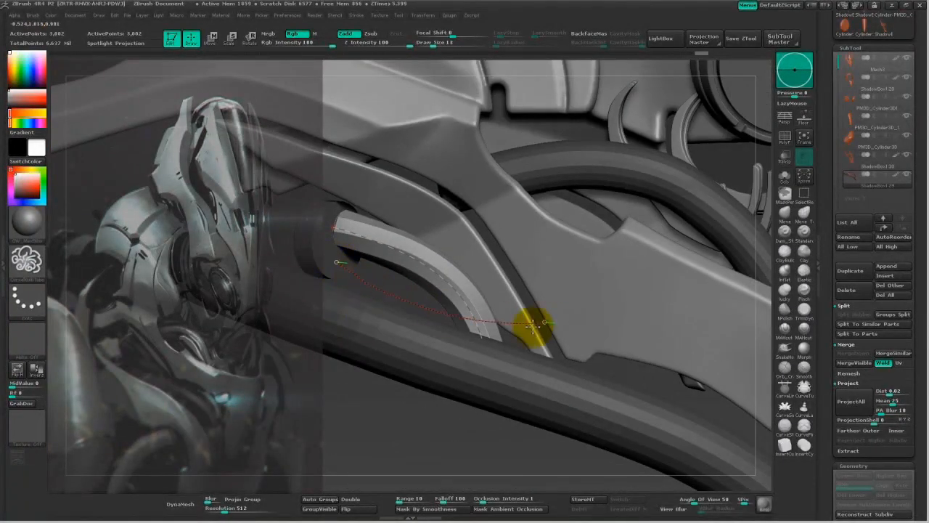
pyautogui.press('space')
pyautogui.moveTo(624, 317); pyautogui.dragTo(632, 315)
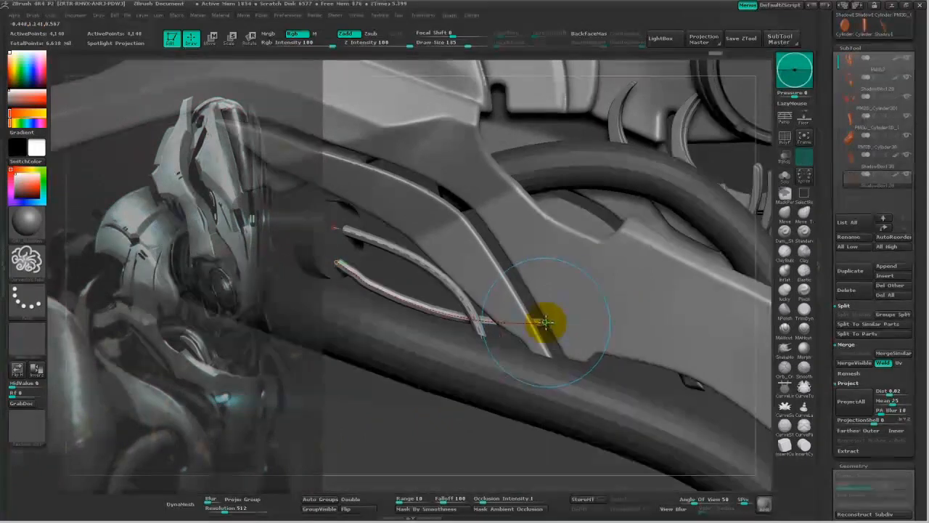
pyautogui.click(544, 320)
pyautogui.press('space')
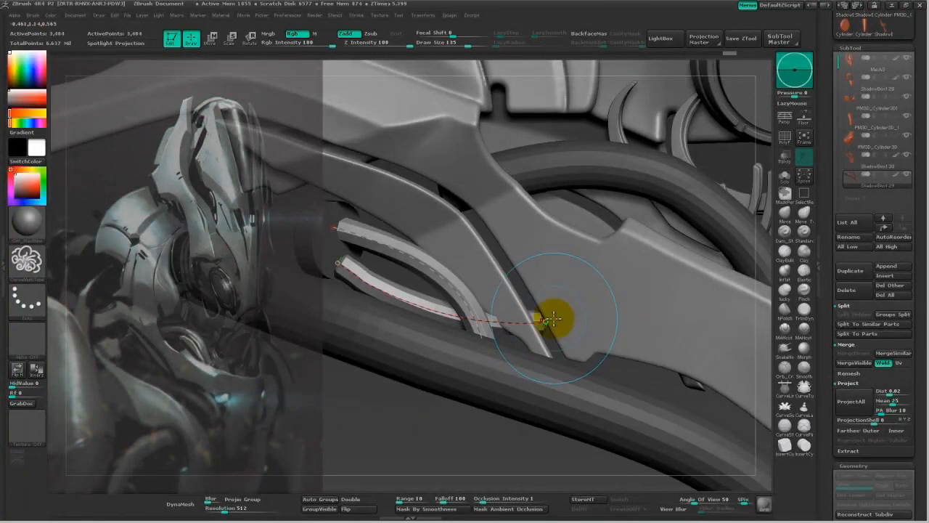
pyautogui.moveTo(562, 314); pyautogui.dragTo(546, 321)
# Refit the second small tube's ends and thickness so it runs from the cylinder to the jaw plate.
pyautogui.press('f')
pyautogui.moveTo(384, 388); pyautogui.dragTo(411, 435)
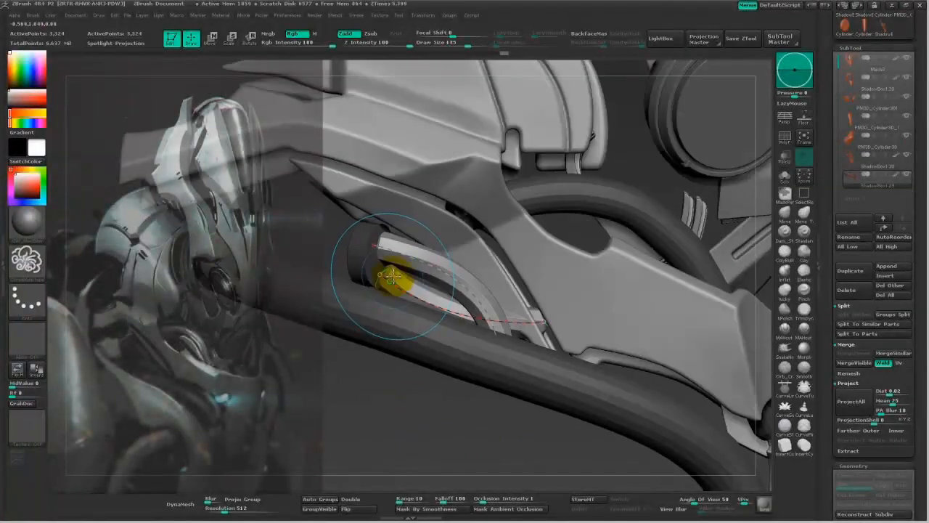
pyautogui.press('space')
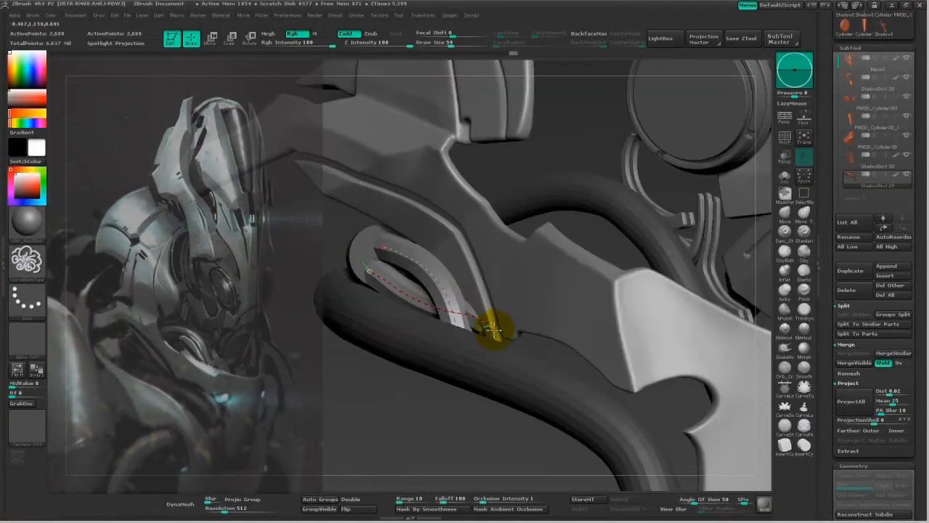
pyautogui.moveTo(490, 328); pyautogui.dragTo(546, 382)
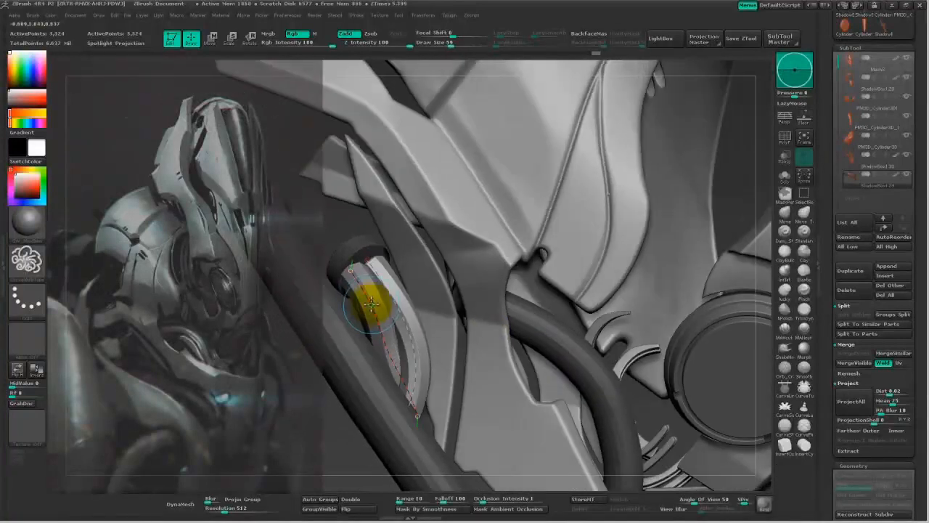
pyautogui.press('space')
pyautogui.moveTo(368, 298); pyautogui.dragTo(375, 298)
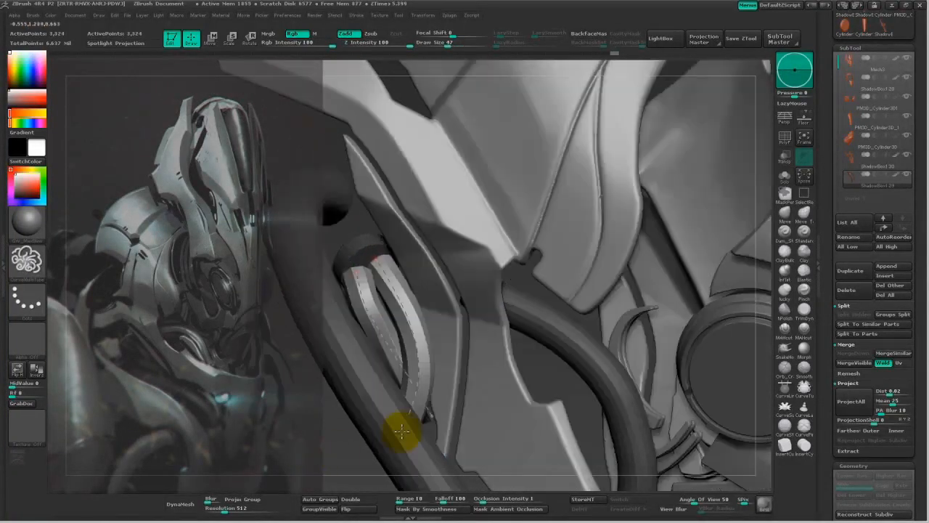
# Refine where both small tubes enter the cylinder, undo the last curve update and reduce the draw size to 21.
pyautogui.moveTo(292, 367); pyautogui.dragTo(299, 394)
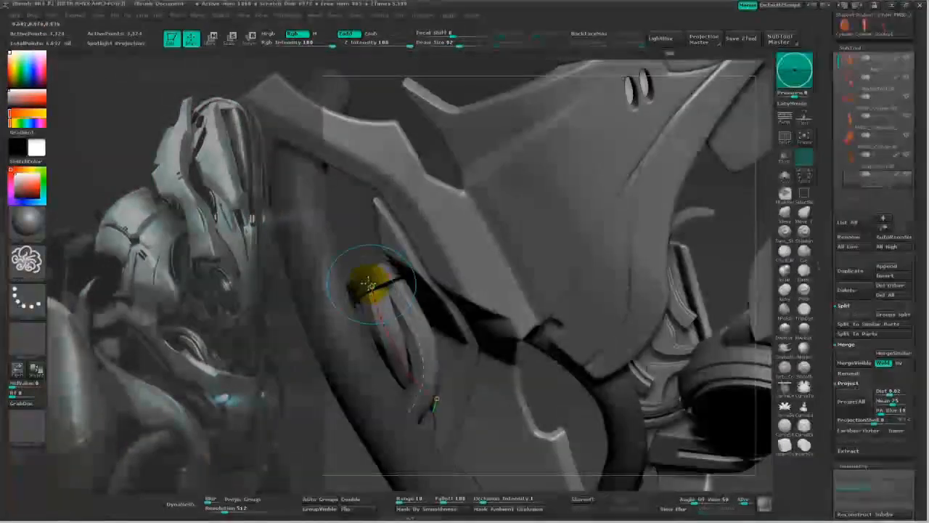
pyautogui.moveTo(370, 308); pyautogui.dragTo(360, 345)
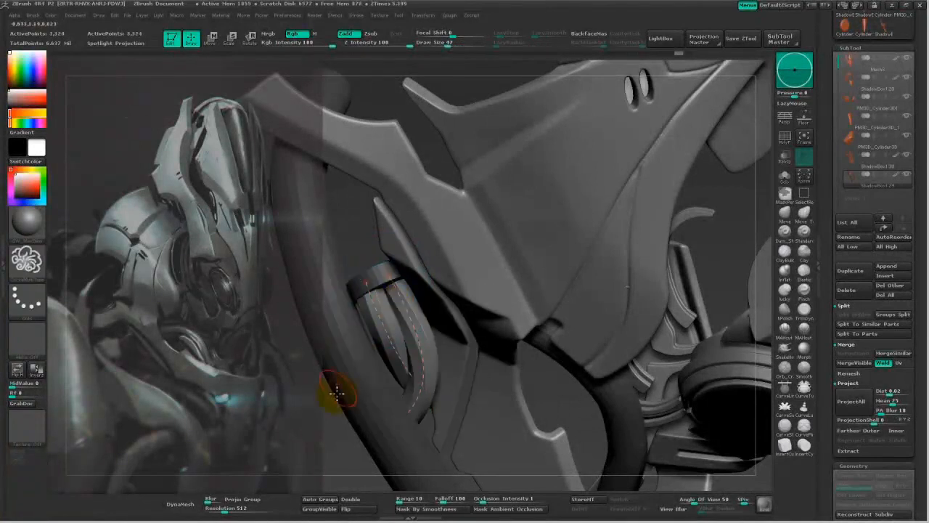
pyautogui.moveTo(288, 437); pyautogui.dragTo(280, 388)
pyautogui.moveTo(272, 355); pyautogui.dragTo(267, 337)
pyautogui.press(']')
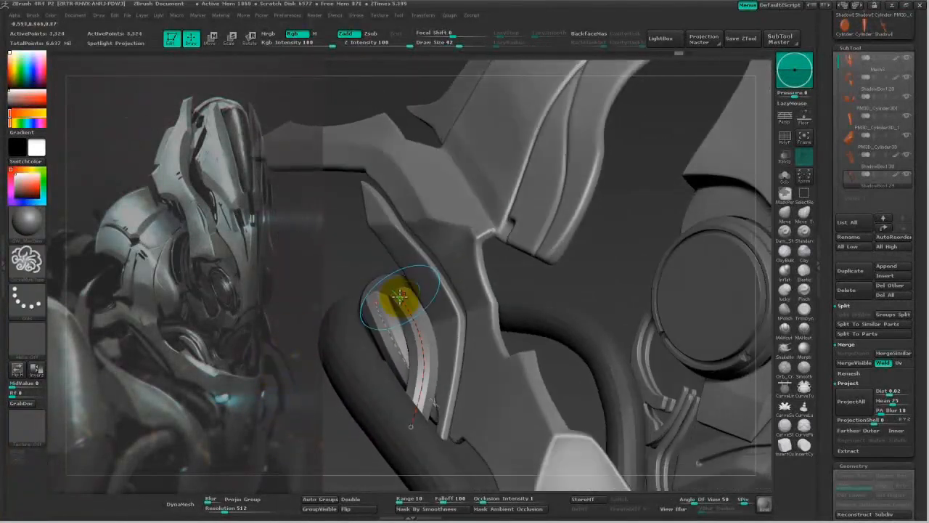
pyautogui.click(400, 296)
pyautogui.hotkey('ctrl', 'z')
pyautogui.press('space')
pyautogui.moveTo(405, 294); pyautogui.dragTo(385, 293)
pyautogui.press('space')
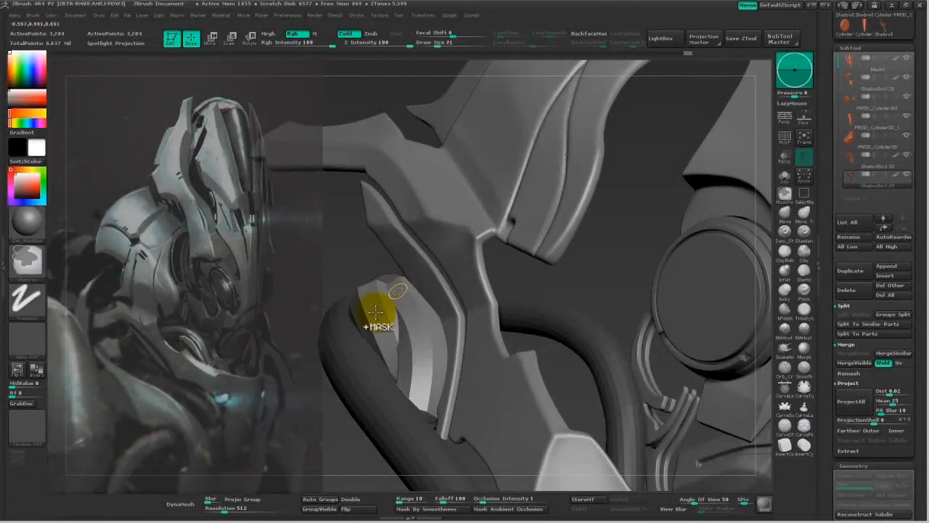
pyautogui.moveTo(315, 379); pyautogui.dragTo(278, 380)
pyautogui.keyDown('alt'); pyautogui.moveTo(268, 346); pyautogui.dragTo(309, 411); pyautogui.keyUp('alt')
pyautogui.moveTo(697, 218); pyautogui.dragTo(741, 199)
pyautogui.click(784, 139)
pyautogui.click(785, 144)
pyautogui.keyDown('alt'); pyautogui.moveTo(686, 320); pyautogui.dragTo(762, 381); pyautogui.keyUp('alt')
pyautogui.click(787, 138)
pyautogui.click(787, 138)
# Reshape the two small tubes inside the cylinder opening using the Move Topological brush at draw size 256.
pyautogui.press('space')
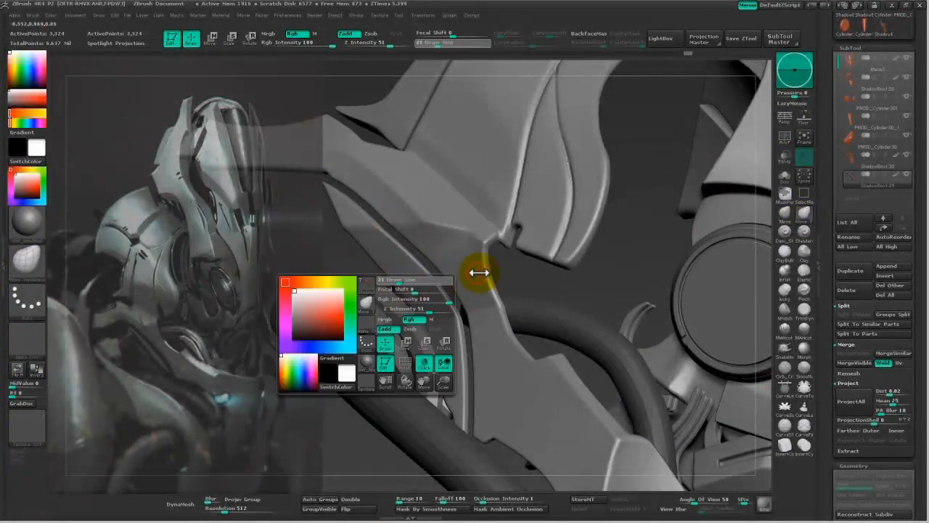
pyautogui.moveTo(463, 274); pyautogui.dragTo(388, 293)
pyautogui.press('space')
pyautogui.moveTo(323, 279)
pyautogui.mouseDown()
pyautogui.moveTo(376, 282)
pyautogui.moveTo(396, 319)
pyautogui.mouseUp()
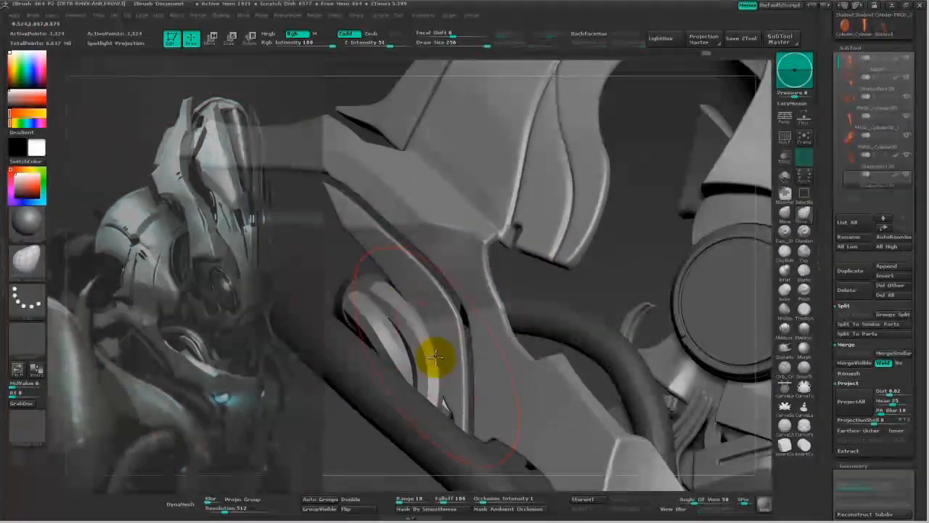
pyautogui.moveTo(268, 450)
pyautogui.mouseDown()
pyautogui.moveTo(421, 421)
pyautogui.moveTo(440, 371)
pyautogui.mouseUp()
pyautogui.moveTo(287, 398)
pyautogui.mouseDown()
pyautogui.moveTo(300, 423)
pyautogui.moveTo(400, 307)
pyautogui.moveTo(332, 356)
pyautogui.moveTo(389, 298)
pyautogui.mouseUp()
# Subdivide the tube subtool up to level 4 and check the tubes against the whole head.
pyautogui.moveTo(408, 272)
pyautogui.keyDown('ctrl'); pyautogui.mouseDown(button='right')
pyautogui.moveTo(576, 334)
pyautogui.moveTo(639, 383)
pyautogui.moveTo(618, 401)
pyautogui.moveTo(638, 414)
pyautogui.moveTo(626, 390)
pyautogui.moveTo(643, 384)
pyautogui.mouseUp(button='right'); pyautogui.keyUp('ctrl')
pyautogui.hotkey('ctrl', 'd')
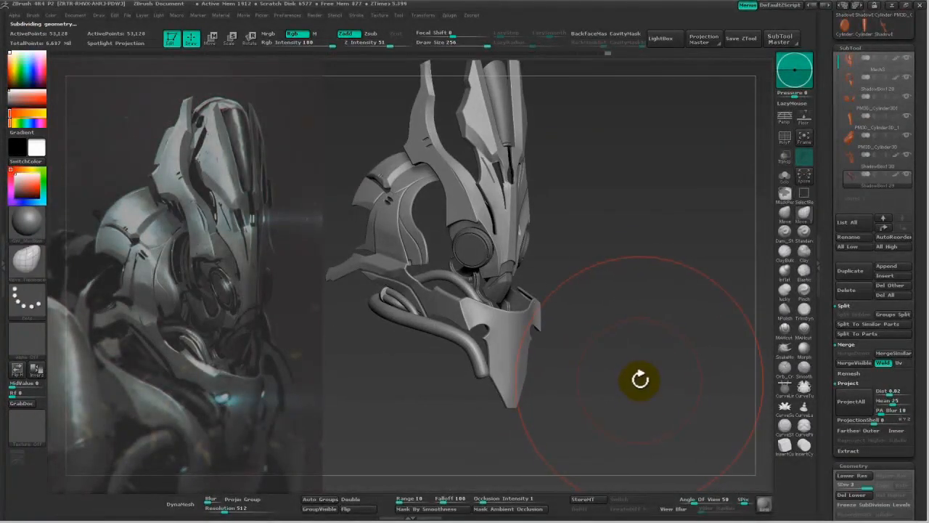
pyautogui.moveTo(641, 374); pyautogui.dragTo(386, 269, button='right')
pyautogui.moveTo(357, 315); pyautogui.dragTo(383, 370, button='right')
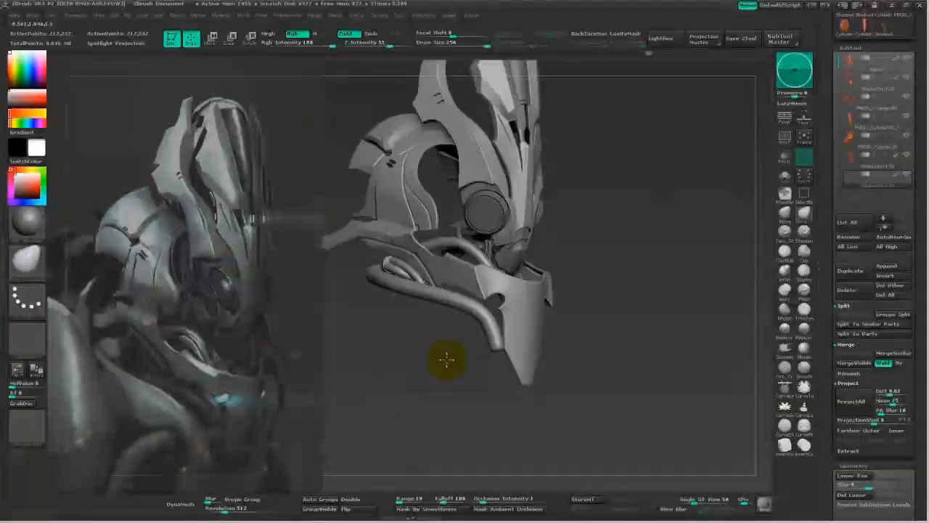
pyautogui.moveTo(670, 353); pyautogui.dragTo(636, 401, button='right')
pyautogui.moveTo(638, 382); pyautogui.dragTo(638, 373)
# Make the ridged jaw detail piece the active subtool and isolate it.
pyautogui.keyDown('alt'); pyautogui.moveTo(677, 407); pyautogui.dragTo(617, 351); pyautogui.keyUp('alt')
pyautogui.keyDown('alt'); pyautogui.click(622, 350); pyautogui.keyUp('alt')
pyautogui.click(784, 176)
pyautogui.moveTo(763, 189); pyautogui.dragTo(718, 312)
pyautogui.keyDown('alt'); pyautogui.moveTo(718, 312); pyautogui.dragTo(493, 234); pyautogui.keyUp('alt')
# Reshape the ridged detail piece's contours with the Move brush, adjusting the brush size and intensity.
pyautogui.press('space')
pyautogui.moveTo(439, 225)
pyautogui.mouseDown()
pyautogui.moveTo(425, 225)
pyautogui.moveTo(477, 216)
pyautogui.moveTo(469, 228)
pyautogui.moveTo(515, 228)
pyautogui.moveTo(465, 231)
pyautogui.moveTo(450, 222)
pyautogui.moveTo(443, 196)
pyautogui.mouseUp()
pyautogui.press('space')
pyautogui.click(789, 217)
pyautogui.press('space')
pyautogui.moveTo(536, 227)
pyautogui.mouseDown()
pyautogui.moveTo(503, 240)
pyautogui.moveTo(448, 197)
pyautogui.moveTo(479, 198)
pyautogui.moveTo(518, 218)
pyautogui.moveTo(522, 196)
pyautogui.mouseUp()
pyautogui.moveTo(464, 241); pyautogui.dragTo(452, 182)
pyautogui.moveTo(472, 212); pyautogui.dragTo(474, 194)
pyautogui.moveTo(537, 226); pyautogui.dragTo(410, 251)
# Check the ridged detail piece in context, isolate it again and choose the ClipCurve brush.
pyautogui.keyDown('alt'); pyautogui.moveTo(613, 265); pyautogui.dragTo(580, 250); pyautogui.keyUp('alt')
pyautogui.click(785, 179)
pyautogui.click(784, 179)
pyautogui.moveTo(712, 210)
pyautogui.mouseDown()
pyautogui.moveTo(674, 232)
pyautogui.moveTo(622, 242)
pyautogui.moveTo(654, 267)
pyautogui.moveTo(657, 257)
pyautogui.mouseUp()
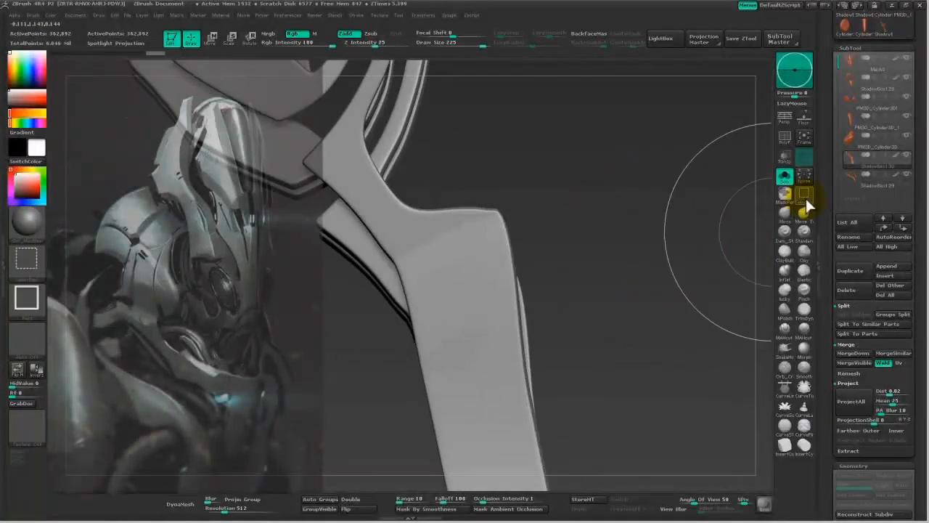
pyautogui.hotkey('ctrl', 'shift', 'b')
pyautogui.click(373, 252)
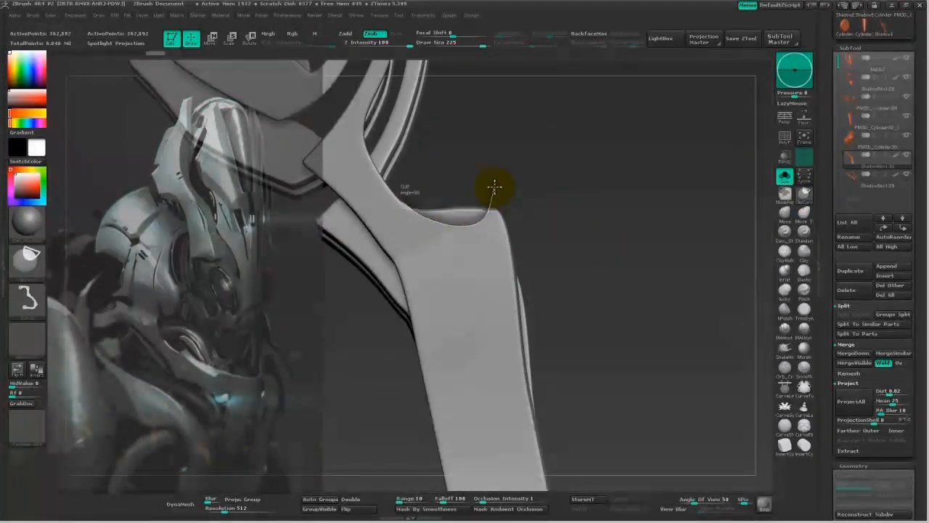
# Try to clip the upper edge of the ridged detail piece along a curve.
pyautogui.keyDown('alt'); pyautogui.moveTo(621, 270); pyautogui.dragTo(540, 166); pyautogui.keyUp('alt')
pyautogui.keyDown('ctrl'); pyautogui.moveTo(551, 131); pyautogui.dragTo(317, 279); pyautogui.keyUp('ctrl')
pyautogui.keyDown('ctrl'); pyautogui.moveTo(439, 117); pyautogui.dragTo(282, 305); pyautogui.keyUp('ctrl')
pyautogui.keyDown('alt'); pyautogui.moveTo(579, 257); pyautogui.dragTo(658, 310); pyautogui.keyUp('alt')
pyautogui.keyDown('ctrl'); pyautogui.keyDown('shift'); pyautogui.moveTo(371, 229); pyautogui.dragTo(476, 203); pyautogui.keyUp('shift'); pyautogui.keyUp('ctrl')
pyautogui.moveTo(638, 276); pyautogui.dragTo(580, 212)
pyautogui.hotkey('ctrl', 'z')
# Clip the upper edge of the ridged detail piece along a new, closer-fitting ClipCurve line.
pyautogui.keyDown('ctrl'); pyautogui.moveTo(467, 299); pyautogui.dragTo(476, 370, button='right'); pyautogui.keyUp('ctrl')
pyautogui.keyDown('ctrl'); pyautogui.keyDown('shift'); pyautogui.moveTo(361, 158); pyautogui.dragTo(404, 184); pyautogui.keyUp('shift'); pyautogui.keyUp('ctrl')
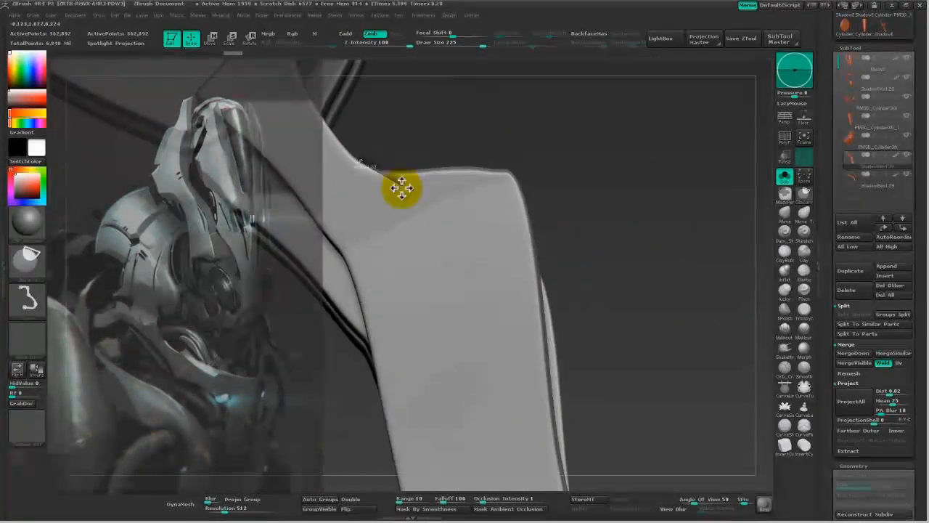
pyautogui.keyDown('ctrl'); pyautogui.keyDown('shift'); pyautogui.moveTo(506, 149); pyautogui.dragTo(508, 151); pyautogui.keyUp('shift'); pyautogui.keyUp('ctrl')
# Flatten the edges of the detail piece's ridges with the hPolish brush at draw size 90 and intensity 37.
pyautogui.moveTo(688, 265)
pyautogui.mouseDown()
pyautogui.moveTo(585, 230)
pyautogui.moveTo(605, 222)
pyautogui.moveTo(644, 261)
pyautogui.moveTo(607, 288)
pyautogui.moveTo(639, 293)
pyautogui.mouseUp()
pyautogui.press('space')
pyautogui.moveTo(551, 209); pyautogui.dragTo(514, 209)
pyautogui.keyDown('ctrl'); pyautogui.moveTo(484, 212); pyautogui.dragTo(467, 252, button='right'); pyautogui.keyUp('ctrl')
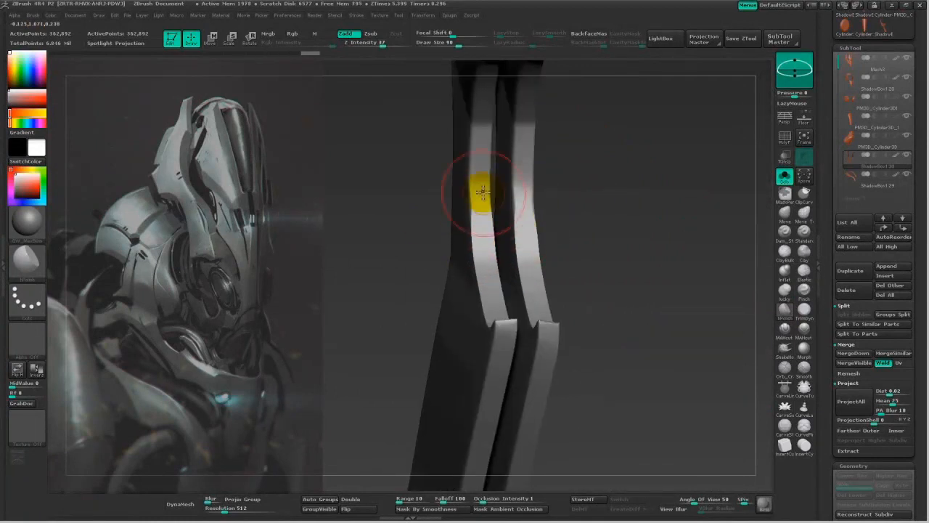
pyautogui.keyDown('ctrl'); pyautogui.moveTo(534, 265); pyautogui.dragTo(435, 250, button='right'); pyautogui.keyUp('ctrl')
pyautogui.moveTo(435, 250)
pyautogui.mouseDown()
pyautogui.moveTo(386, 261)
pyautogui.moveTo(373, 307)
pyautogui.moveTo(561, 372)
pyautogui.mouseUp()
pyautogui.keyDown('ctrl'); pyautogui.moveTo(561, 372); pyautogui.dragTo(587, 396, button='right'); pyautogui.keyUp('ctrl')
pyautogui.moveTo(587, 396); pyautogui.dragTo(378, 395)
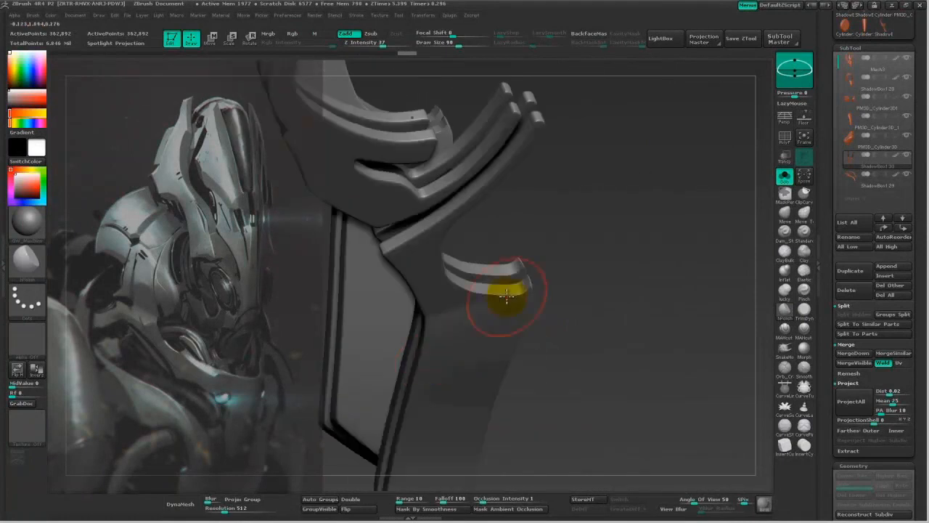
# Show the whole head again and look over the finished jaw details from the front three-quarter view.
pyautogui.keyDown('ctrl'); pyautogui.moveTo(616, 334); pyautogui.dragTo(581, 305, button='right'); pyautogui.keyUp('ctrl')
pyautogui.moveTo(580, 305); pyautogui.dragTo(611, 311)
pyautogui.click(783, 180)
pyautogui.moveTo(687, 389); pyautogui.dragTo(706, 394)
pyautogui.keyDown('ctrl'); pyautogui.moveTo(705, 394); pyautogui.dragTo(632, 373, button='right'); pyautogui.keyUp('ctrl')
pyautogui.moveTo(634, 374); pyautogui.dragTo(590, 351)
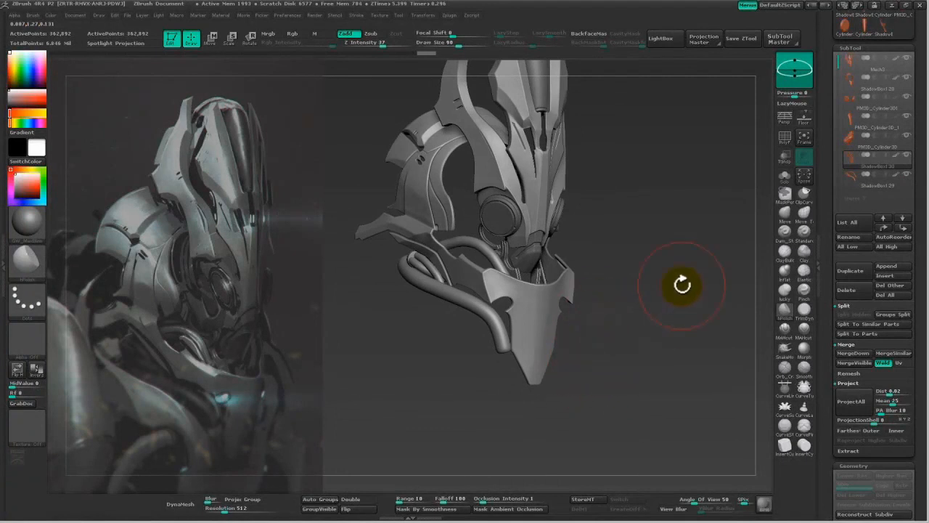
# Append a Cube3D as a new subtool and make it active.
pyautogui.click(889, 272)
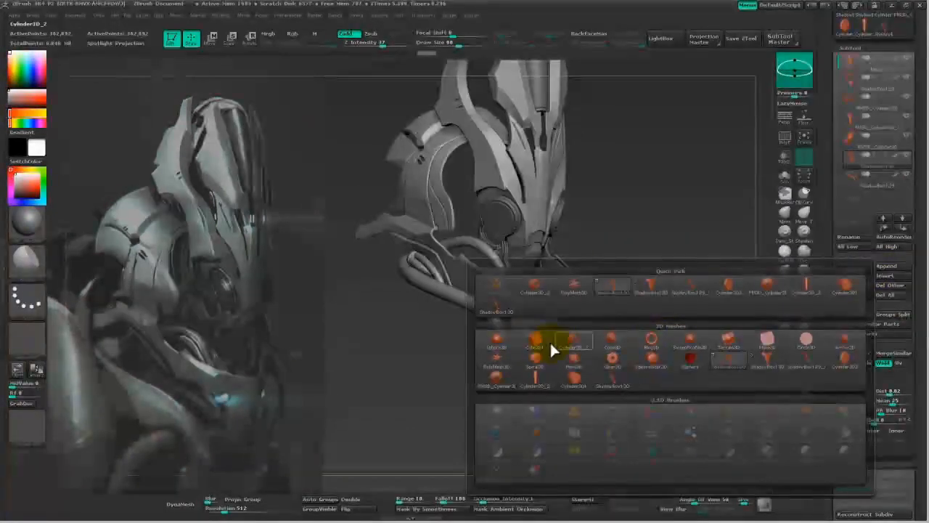
pyautogui.click(534, 341)
pyautogui.click(868, 199)
# Move the cube down in front of the face and chin guard and flatten it into a narrow vertical slab.
pyautogui.keyDown('shift'); pyautogui.moveTo(657, 361); pyautogui.dragTo(652, 365); pyautogui.keyUp('shift')
pyautogui.press('w')
pyautogui.keyDown('shift'); pyautogui.moveTo(540, 153); pyautogui.dragTo(540, 457); pyautogui.keyUp('shift')
pyautogui.moveTo(539, 305); pyautogui.dragTo(545, 476)
pyautogui.keyDown('shift'); pyautogui.moveTo(525, 276); pyautogui.dragTo(699, 276); pyautogui.keyUp('shift')
pyautogui.moveTo(698, 276); pyautogui.dragTo(533, 278)
pyautogui.press('q')
pyautogui.moveTo(421, 370); pyautogui.dragTo(476, 363)
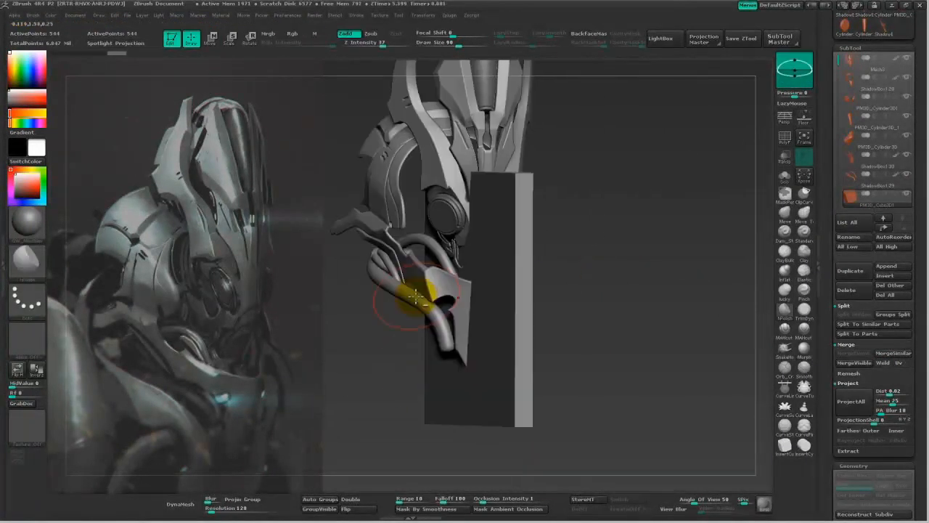
# Delete the lower subdivision levels of the large jaw tube and copy it to the other side with Mirror And Weld.
pyautogui.keyDown('alt'); pyautogui.click(414, 301); pyautogui.keyUp('alt')
pyautogui.moveTo(824, 375); pyautogui.dragTo(830, 265)
pyautogui.click(879, 365)
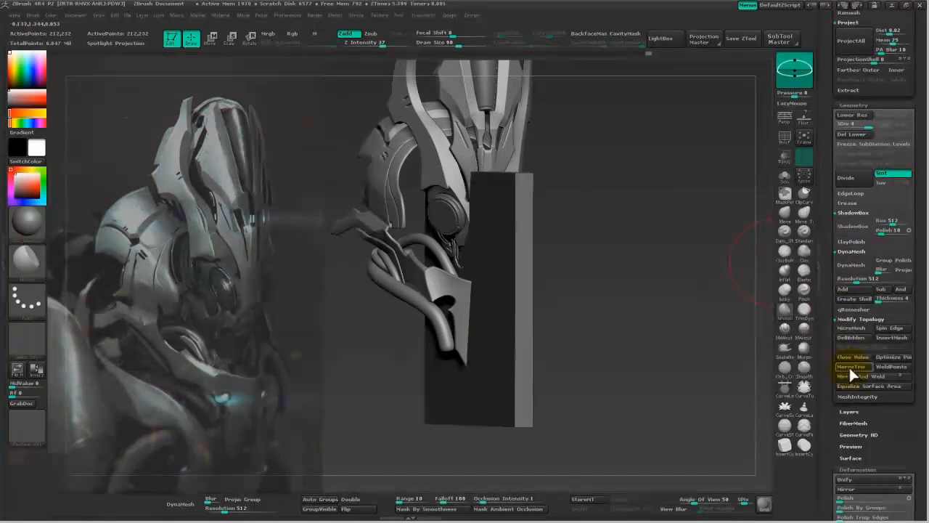
pyautogui.click(851, 375)
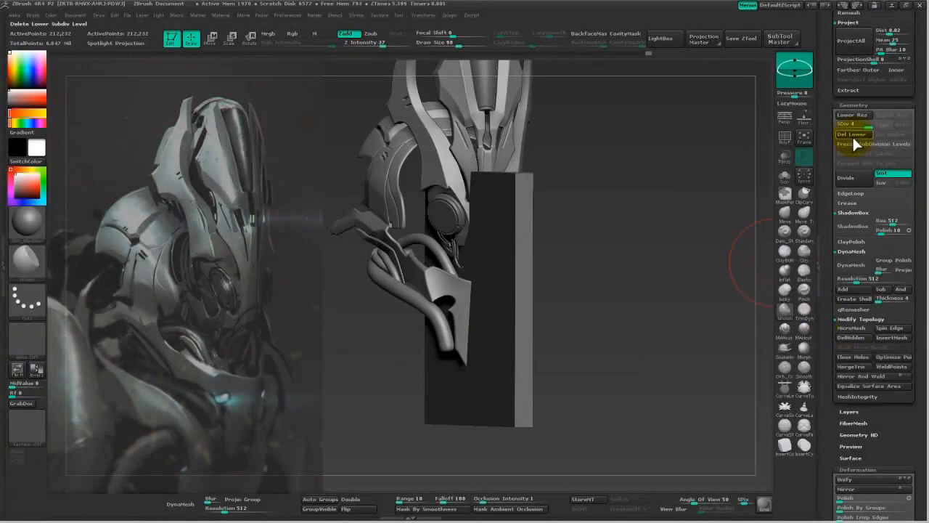
pyautogui.click(848, 373)
# Shrink the cube subtool into a small block and place it at the side of the jaw, over the curved cheek tube.
pyautogui.moveTo(690, 336); pyautogui.dragTo(591, 334)
pyautogui.press('w')
pyautogui.click(473, 280)
pyautogui.moveTo(640, 363)
pyautogui.keyDown('shift'); pyautogui.mouseDown()
pyautogui.moveTo(643, 344)
pyautogui.moveTo(598, 325)
pyautogui.moveTo(475, 299)
pyautogui.moveTo(659, 154)
pyautogui.mouseUp(); pyautogui.keyUp('shift')
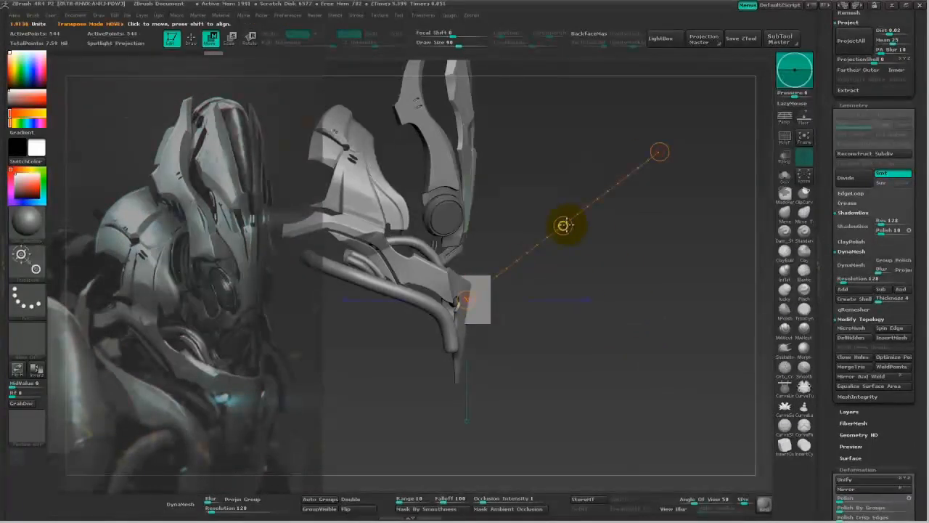
pyautogui.keyDown('shift'); pyautogui.moveTo(521, 202); pyautogui.dragTo(541, 271); pyautogui.keyUp('shift')
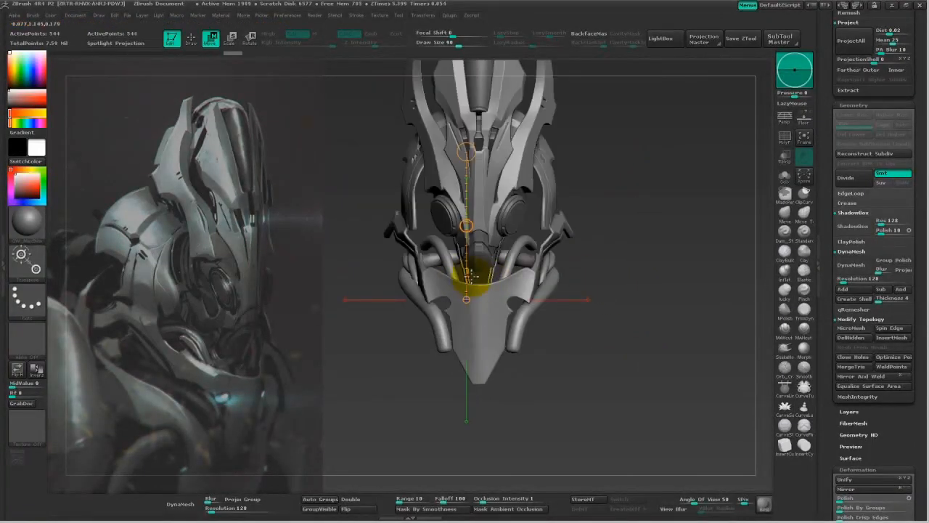
pyautogui.moveTo(468, 274); pyautogui.dragTo(616, 280)
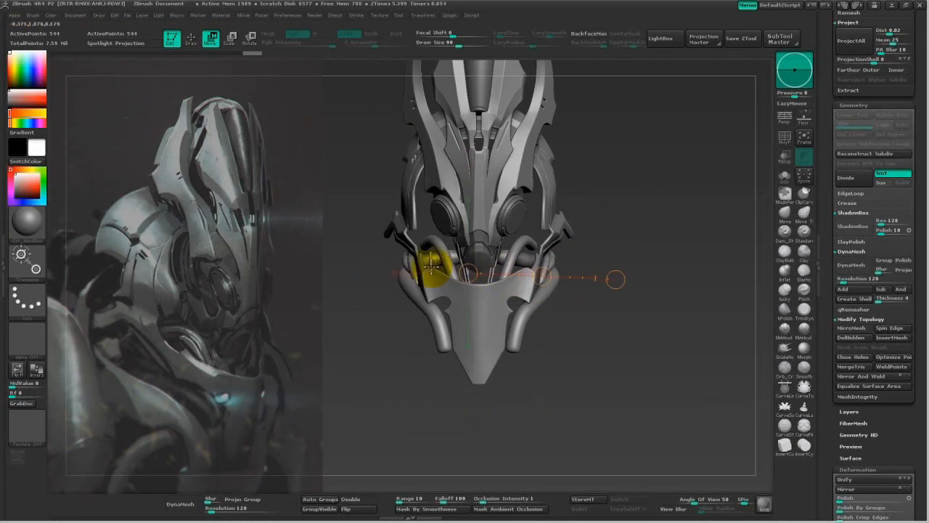
pyautogui.moveTo(358, 270); pyautogui.dragTo(461, 278)
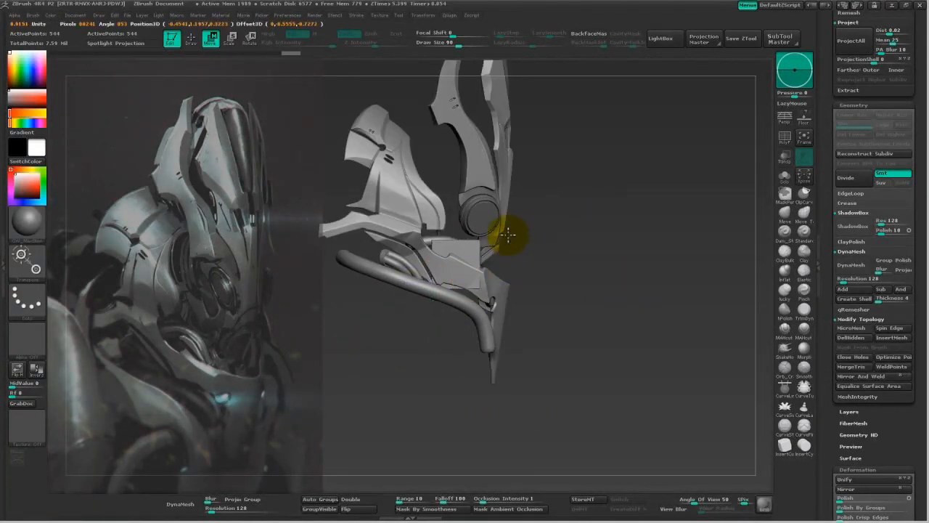
pyautogui.moveTo(668, 274); pyautogui.dragTo(445, 250)
pyautogui.moveTo(348, 252)
pyautogui.mouseDown()
pyautogui.moveTo(358, 356)
pyautogui.moveTo(656, 346)
pyautogui.moveTo(545, 348)
pyautogui.moveTo(653, 371)
pyautogui.moveTo(705, 328)
pyautogui.mouseUp()
pyautogui.press('q')
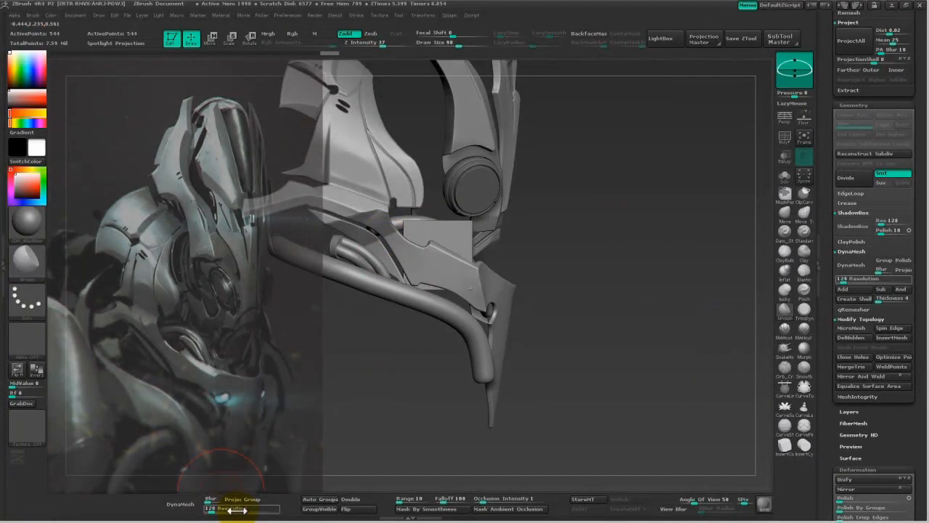
# Convert the block to a DynaMesh at resolution 512 and trim it to a curved-top plate following the jaw's outline.
pyautogui.click(180, 503)
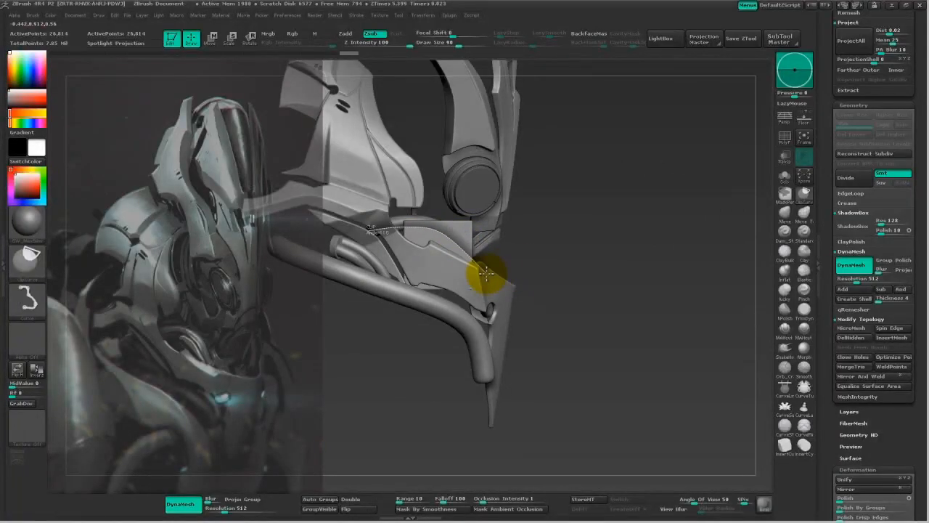
pyautogui.keyDown('ctrl'); pyautogui.keyDown('shift'); pyautogui.moveTo(490, 271); pyautogui.dragTo(533, 287); pyautogui.keyUp('shift'); pyautogui.keyUp('ctrl')
pyautogui.moveTo(591, 253)
pyautogui.mouseDown()
pyautogui.moveTo(605, 301)
pyautogui.moveTo(385, 356)
pyautogui.moveTo(389, 181)
pyautogui.moveTo(402, 175)
pyautogui.mouseUp()
pyautogui.moveTo(407, 379)
pyautogui.mouseDown()
pyautogui.moveTo(423, 334)
pyautogui.moveTo(419, 374)
pyautogui.mouseUp()
pyautogui.keyDown('ctrl'); pyautogui.keyDown('shift'); pyautogui.moveTo(594, 315); pyautogui.dragTo(504, 294); pyautogui.keyUp('shift'); pyautogui.keyUp('ctrl')
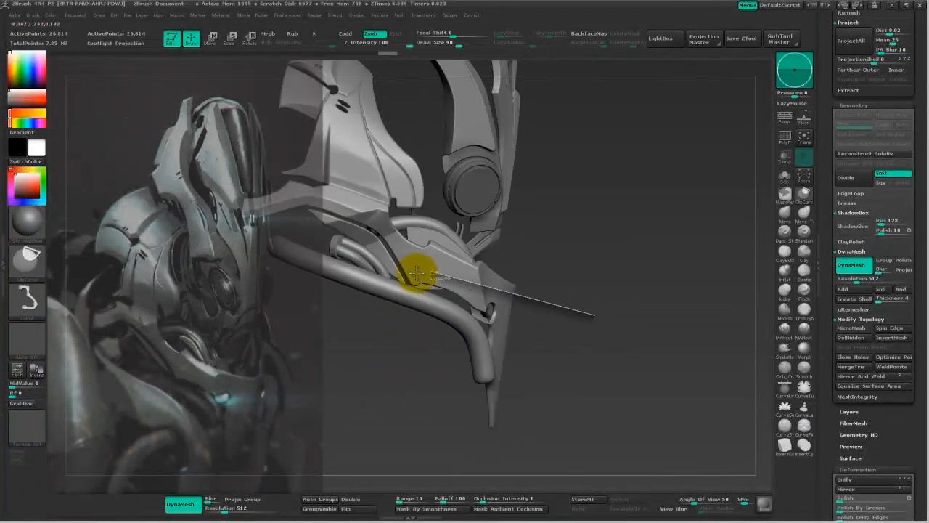
pyautogui.keyDown('ctrl'); pyautogui.keyDown('shift'); pyautogui.moveTo(386, 259); pyautogui.dragTo(384, 259); pyautogui.keyUp('shift'); pyautogui.keyUp('ctrl')
pyautogui.moveTo(651, 306)
pyautogui.mouseDown()
pyautogui.moveTo(627, 317)
pyautogui.moveTo(625, 332)
pyautogui.moveTo(670, 309)
pyautogui.moveTo(636, 340)
pyautogui.moveTo(410, 225)
pyautogui.mouseUp()
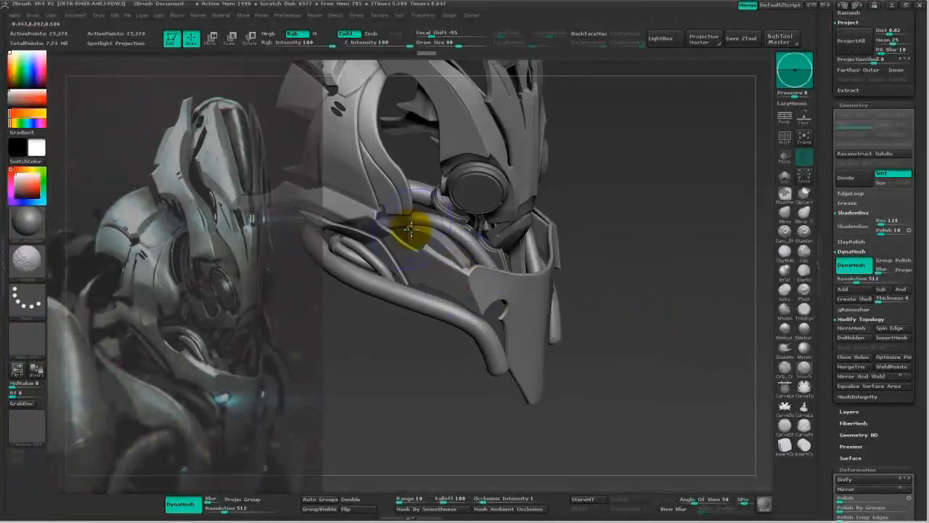
# Move and rotate the curved plate so that it sits inside the jaw armour in front and underside views.
pyautogui.moveTo(684, 331); pyautogui.dragTo(571, 280)
pyautogui.press('w')
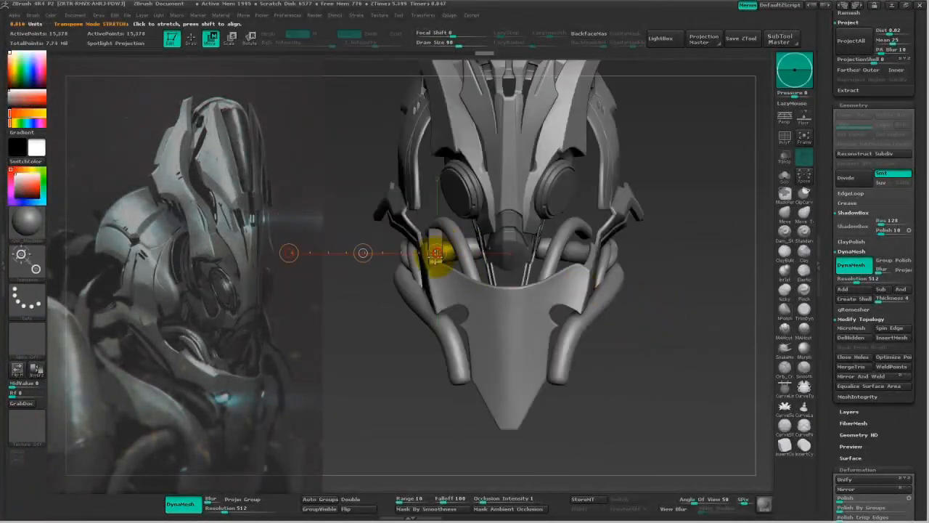
pyautogui.moveTo(399, 266); pyautogui.dragTo(436, 294)
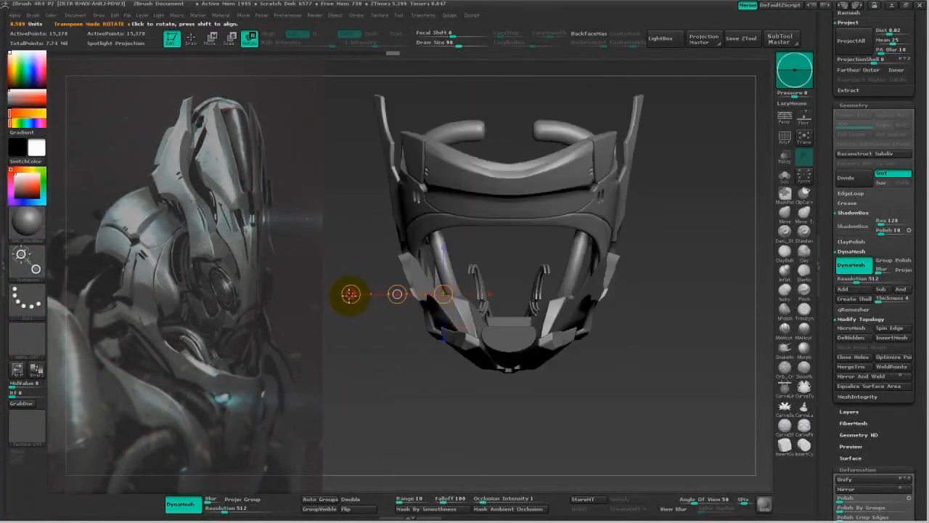
pyautogui.moveTo(349, 320); pyautogui.dragTo(545, 315)
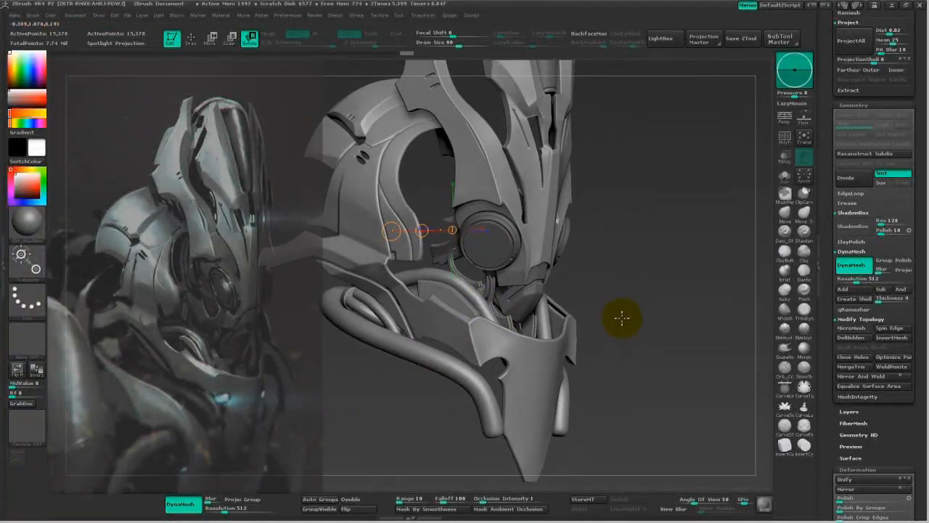
# Isolate the plate and bevel its curved upper edge with the TrimDynamic brush at draw size 90 and intensity 43.
pyautogui.click(784, 177)
pyautogui.moveTo(648, 360); pyautogui.dragTo(718, 375)
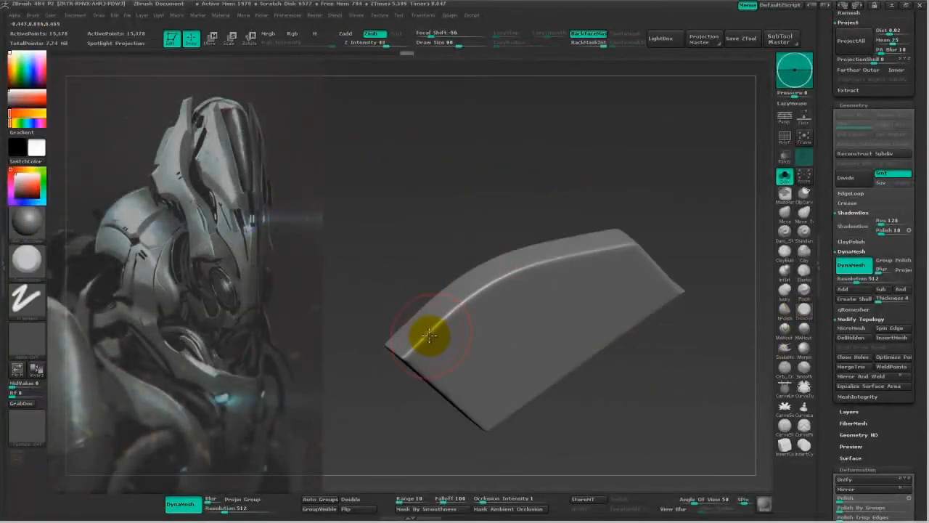
pyautogui.moveTo(448, 317); pyautogui.dragTo(614, 248)
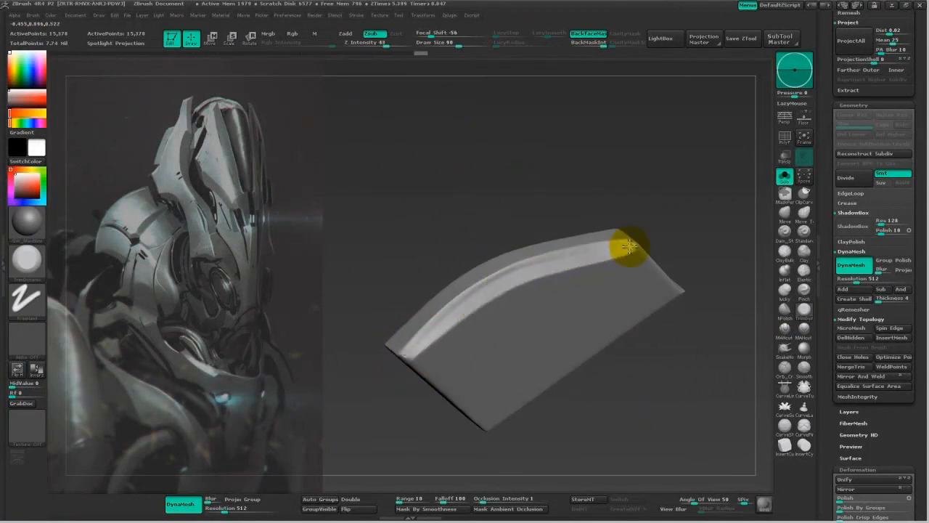
pyautogui.moveTo(441, 322)
pyautogui.mouseDown()
pyautogui.moveTo(623, 249)
pyautogui.moveTo(556, 260)
pyautogui.mouseUp()
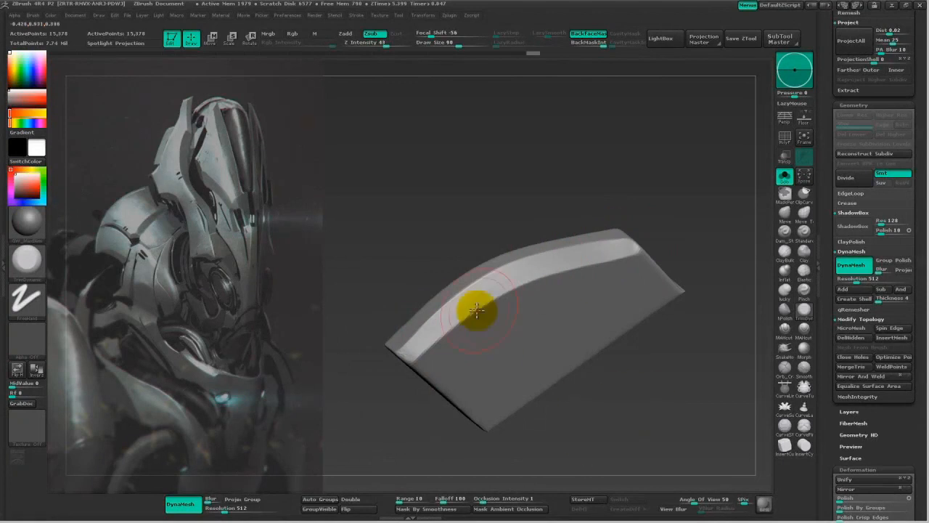
pyautogui.moveTo(687, 391); pyautogui.dragTo(676, 349)
pyautogui.keyDown('alt'); pyautogui.moveTo(618, 349); pyautogui.dragTo(613, 334); pyautogui.keyUp('alt')
pyautogui.moveTo(613, 334); pyautogui.dragTo(624, 313)
pyautogui.keyDown('alt'); pyautogui.moveTo(624, 313); pyautogui.dragTo(596, 400); pyautogui.keyUp('alt')
# Trim a straight cut off the isolated plate and rebuild its DynaMesh.
pyautogui.moveTo(663, 365)
pyautogui.mouseDown()
pyautogui.moveTo(647, 381)
pyautogui.moveTo(626, 358)
pyautogui.mouseUp()
pyautogui.moveTo(605, 327)
pyautogui.keyDown('ctrl'); pyautogui.keyDown('shift'); pyautogui.mouseDown()
pyautogui.moveTo(587, 373)
pyautogui.moveTo(579, 370)
pyautogui.mouseUp(); pyautogui.keyUp('shift'); pyautogui.keyUp('ctrl')
pyautogui.keyDown('ctrl'); pyautogui.moveTo(663, 336); pyautogui.dragTo(648, 364); pyautogui.keyUp('ctrl')
pyautogui.moveTo(647, 364)
pyautogui.mouseDown()
pyautogui.moveTo(649, 391)
pyautogui.moveTo(603, 321)
pyautogui.moveTo(655, 353)
pyautogui.moveTo(627, 368)
pyautogui.moveTo(622, 352)
pyautogui.moveTo(749, 339)
pyautogui.mouseUp()
# Cut a lengthwise groove below the plate's curved edge with the MAHcut brush and show the whole head again.
pyautogui.click(784, 328)
pyautogui.moveTo(429, 263); pyautogui.dragTo(569, 350)
pyautogui.moveTo(665, 383); pyautogui.dragTo(610, 334)
pyautogui.click(783, 177)
pyautogui.moveTo(620, 385); pyautogui.dragTo(759, 202)
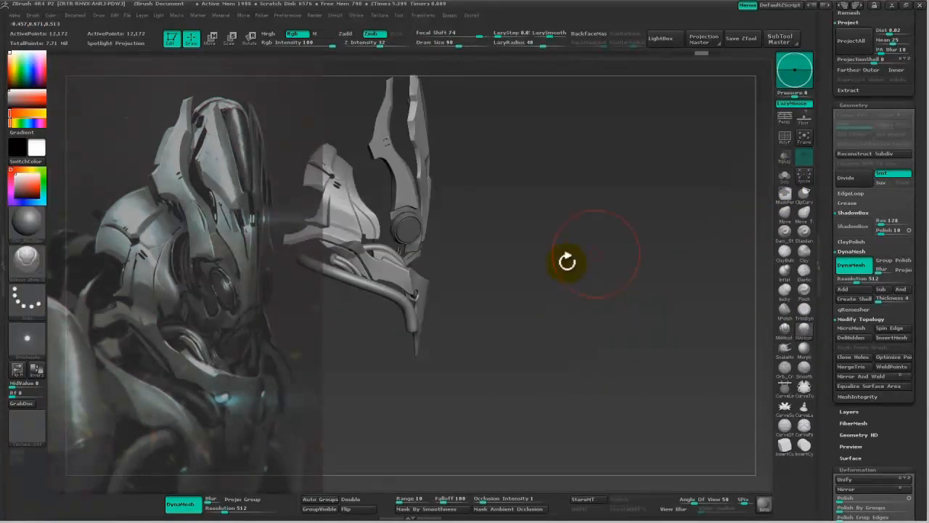
# Adjust the grooved plate's position inside the jaw with the Transpose Move line.
pyautogui.press('w')
pyautogui.moveTo(397, 275); pyautogui.dragTo(390, 325)
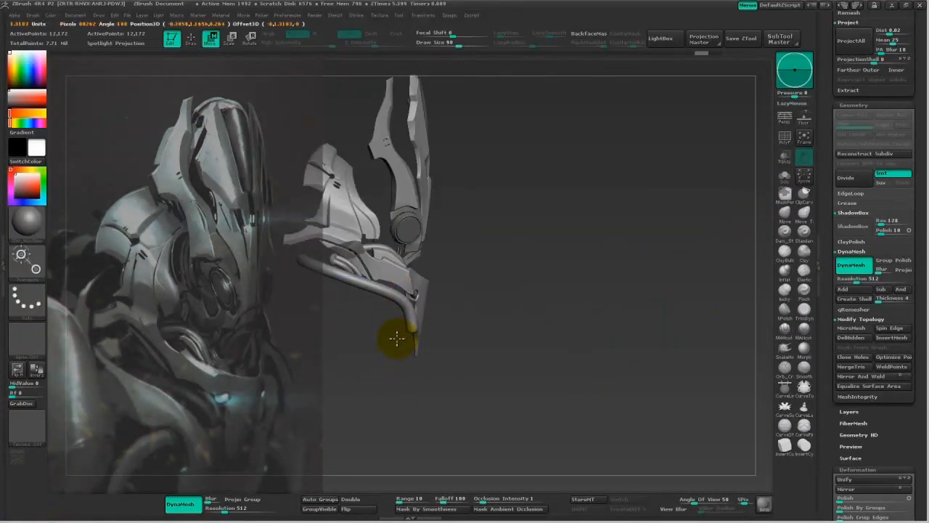
pyautogui.moveTo(588, 319)
pyautogui.mouseDown()
pyautogui.moveTo(678, 338)
pyautogui.moveTo(646, 370)
pyautogui.moveTo(692, 363)
pyautogui.mouseUp()
pyautogui.moveTo(639, 276); pyautogui.dragTo(711, 249)
pyautogui.press('q')
# Undo the last plate change and examine the grooved plate both isolated and in place on the head.
pyautogui.click(785, 178)
pyautogui.moveTo(630, 275)
pyautogui.keyDown('alt'); pyautogui.mouseDown()
pyautogui.moveTo(640, 312)
pyautogui.moveTo(745, 394)
pyautogui.mouseUp(); pyautogui.keyUp('alt')
pyautogui.moveTo(611, 363); pyautogui.dragTo(620, 368)
pyautogui.hotkey('ctrl', 'z')
pyautogui.moveTo(382, 239); pyautogui.dragTo(690, 394)
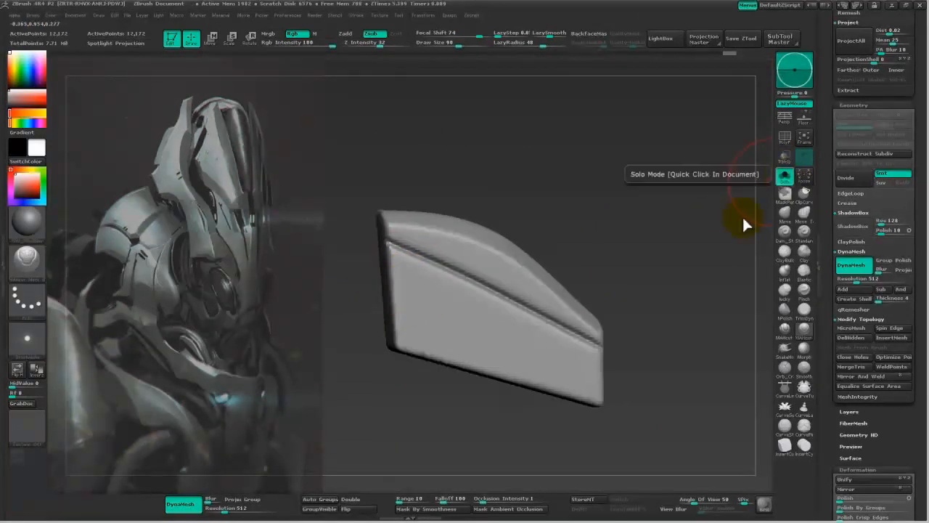
pyautogui.click(785, 179)
pyautogui.keyDown('alt'); pyautogui.moveTo(653, 341); pyautogui.dragTo(622, 301); pyautogui.keyUp('alt')
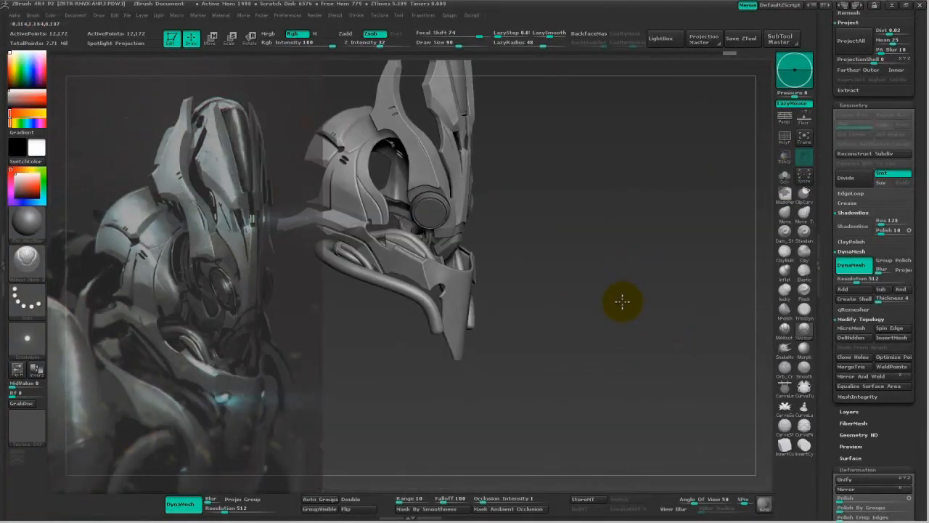
pyautogui.click(785, 177)
pyautogui.moveTo(667, 372); pyautogui.dragTo(707, 384)
pyautogui.moveTo(649, 399)
pyautogui.mouseDown()
pyautogui.moveTo(602, 363)
pyautogui.moveTo(281, 192)
pyautogui.mouseUp()
# Mask the plate along its groove with the MaskCurve brush and push the unmasked lower section inward to make it thinner.
pyautogui.keyDown('ctrl'); pyautogui.click(786, 198); pyautogui.keyUp('ctrl')
pyautogui.keyDown('ctrl'); pyautogui.click(162, 261); pyautogui.keyUp('ctrl')
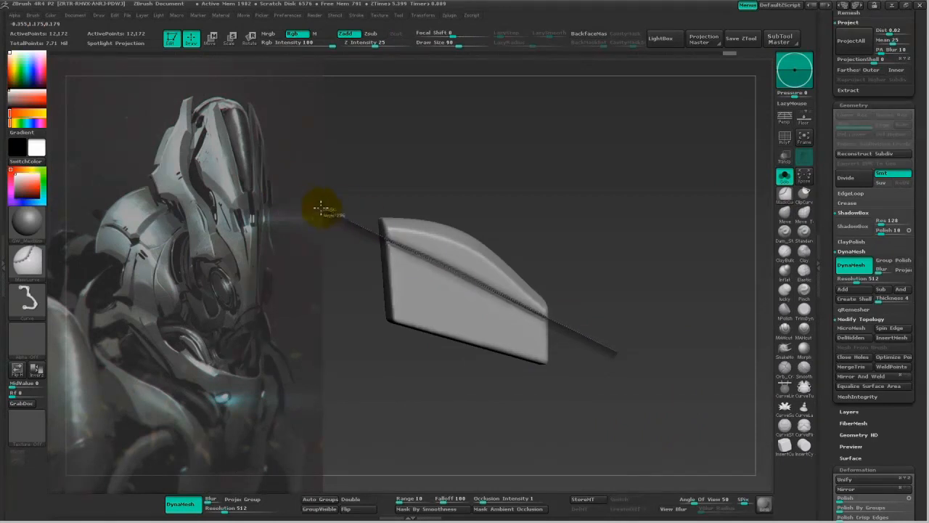
pyautogui.keyDown('ctrl'); pyautogui.moveTo(309, 205); pyautogui.dragTo(308, 205); pyautogui.keyUp('ctrl')
pyautogui.moveTo(642, 331); pyautogui.dragTo(625, 328)
pyautogui.moveTo(580, 283)
pyautogui.mouseDown()
pyautogui.moveTo(618, 290)
pyautogui.moveTo(617, 311)
pyautogui.mouseUp()
pyautogui.press('w')
pyautogui.moveTo(520, 335)
pyautogui.mouseDown()
pyautogui.moveTo(598, 338)
pyautogui.moveTo(668, 303)
pyautogui.moveTo(635, 276)
pyautogui.moveTo(625, 360)
pyautogui.mouseUp()
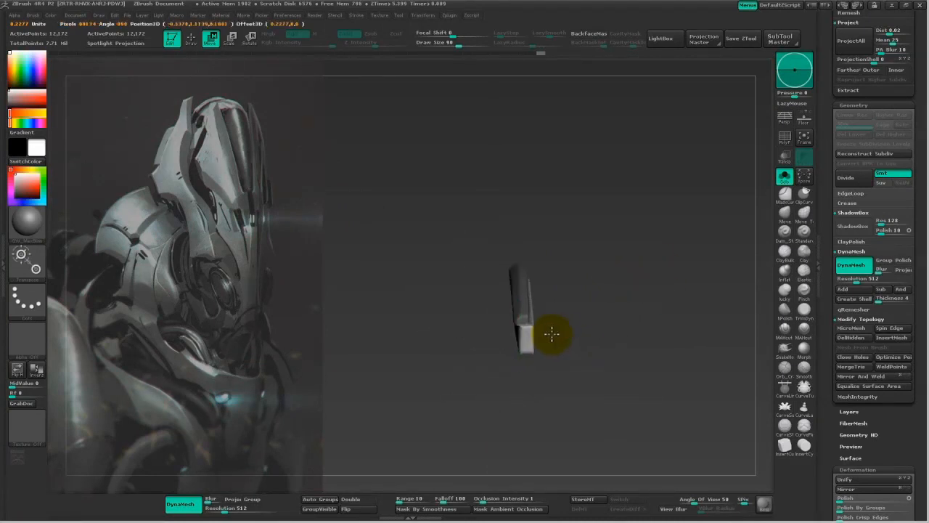
pyautogui.keyDown('shift'); pyautogui.moveTo(521, 346); pyautogui.dragTo(574, 344); pyautogui.keyUp('shift')
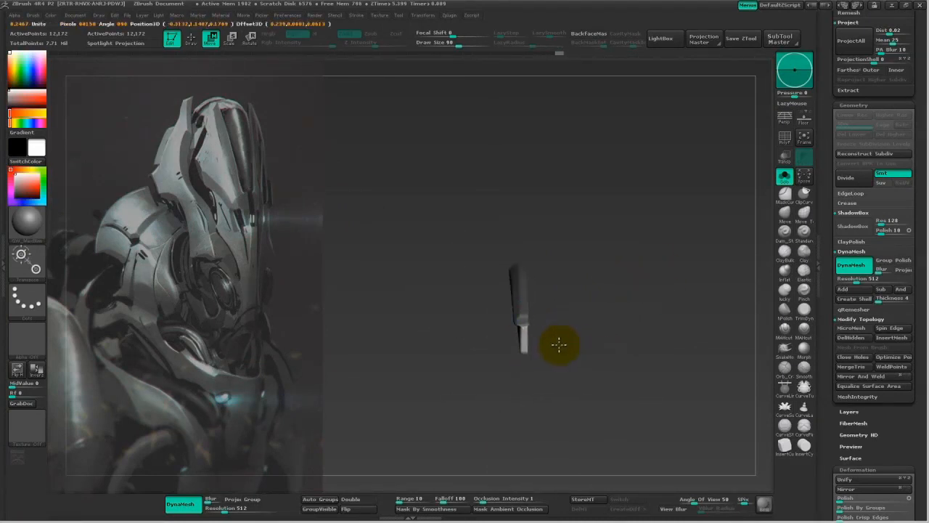
pyautogui.moveTo(587, 381)
pyautogui.mouseDown()
pyautogui.moveTo(600, 404)
pyautogui.moveTo(607, 388)
pyautogui.moveTo(593, 393)
pyautogui.moveTo(597, 372)
pyautogui.mouseUp()
# Trim the plate's side flat with a vertical straight cut in the edge-on view.
pyautogui.press('q')
pyautogui.keyDown('ctrl'); pyautogui.keyDown('shift'); pyautogui.moveTo(535, 210); pyautogui.dragTo(532, 431); pyautogui.keyUp('shift'); pyautogui.keyUp('ctrl')
pyautogui.moveTo(531, 431)
pyautogui.mouseDown()
pyautogui.moveTo(626, 356)
pyautogui.moveTo(664, 341)
pyautogui.moveTo(602, 384)
pyautogui.moveTo(663, 373)
pyautogui.mouseUp()
pyautogui.keyDown('alt'); pyautogui.moveTo(315, 440); pyautogui.dragTo(326, 461); pyautogui.keyUp('alt')
# Flatten the plate's thick upper rim and its bevels with the hPolish brush at draw size 72 and intensity 37.
pyautogui.click(784, 310)
pyautogui.press('space')
pyautogui.moveTo(359, 364); pyautogui.dragTo(361, 364)
pyautogui.moveTo(356, 370)
pyautogui.mouseDown()
pyautogui.moveTo(564, 272)
pyautogui.moveTo(359, 371)
pyautogui.mouseUp()
pyautogui.press('space')
pyautogui.moveTo(672, 311)
pyautogui.mouseDown()
pyautogui.moveTo(689, 299)
pyautogui.moveTo(598, 310)
pyautogui.mouseUp()
pyautogui.moveTo(548, 274); pyautogui.dragTo(356, 388)
pyautogui.moveTo(634, 302)
pyautogui.keyDown('alt'); pyautogui.mouseDown()
pyautogui.moveTo(612, 270)
pyautogui.moveTo(607, 357)
pyautogui.moveTo(607, 315)
pyautogui.moveTo(622, 315)
pyautogui.mouseUp(); pyautogui.keyUp('alt')
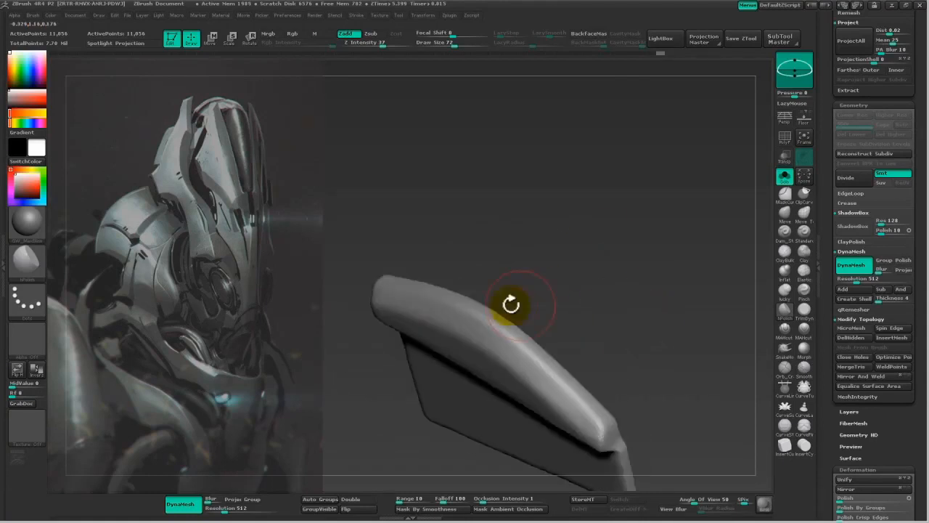
pyautogui.moveTo(463, 320); pyautogui.dragTo(589, 427)
pyautogui.moveTo(416, 291); pyautogui.dragTo(525, 363)
pyautogui.keyDown('alt'); pyautogui.moveTo(535, 288); pyautogui.dragTo(528, 237); pyautogui.keyUp('alt')
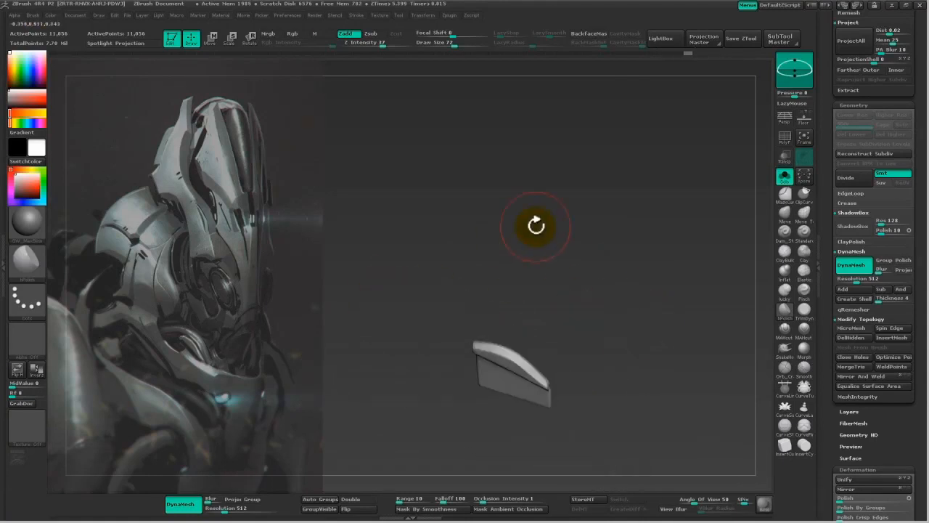
# Show the whole head again and look over the jaw assembly from the front and three-quarter views.
pyautogui.click(779, 180)
pyautogui.keyDown('alt'); pyautogui.moveTo(658, 301); pyautogui.dragTo(666, 355); pyautogui.keyUp('alt')
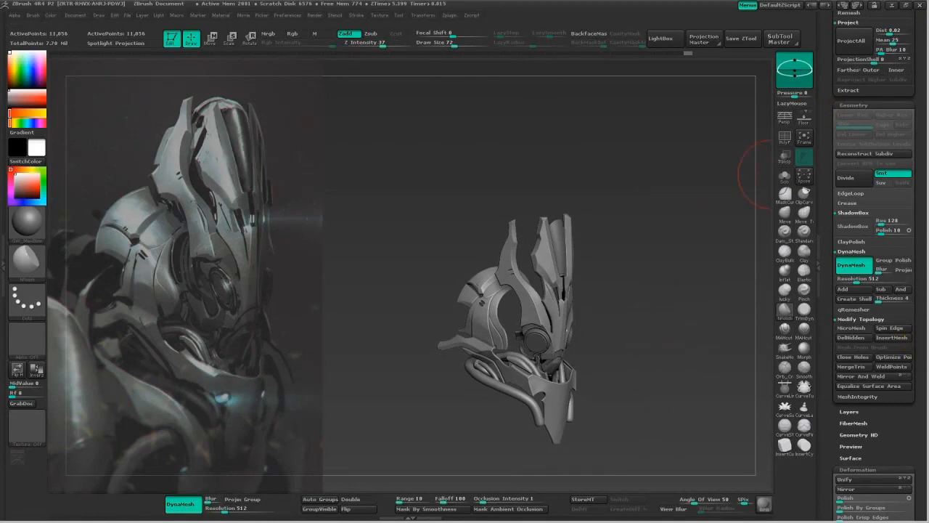
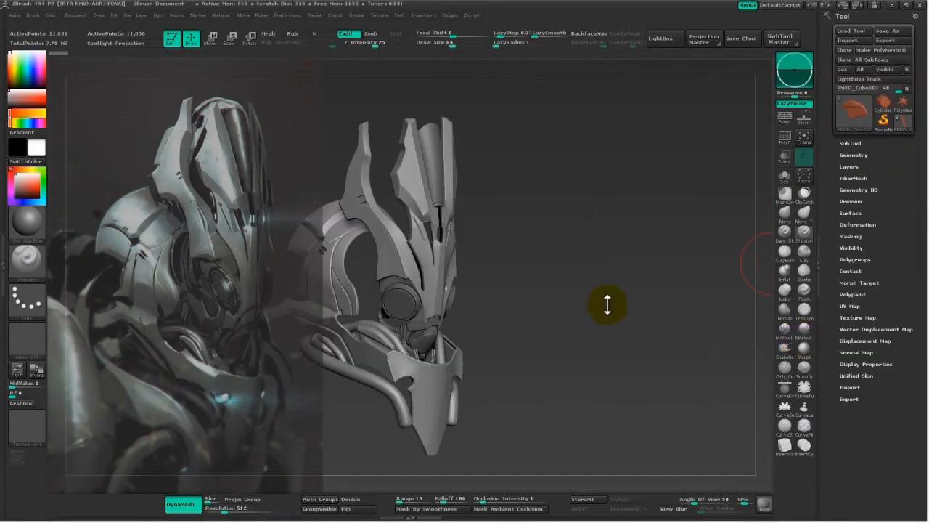
pyautogui.moveTo(591, 317)
pyautogui.mouseDown()
pyautogui.moveTo(600, 336)
pyautogui.moveTo(586, 356)
pyautogui.moveTo(595, 280)
pyautogui.moveTo(566, 336)
pyautogui.mouseUp()
pyautogui.press('w')
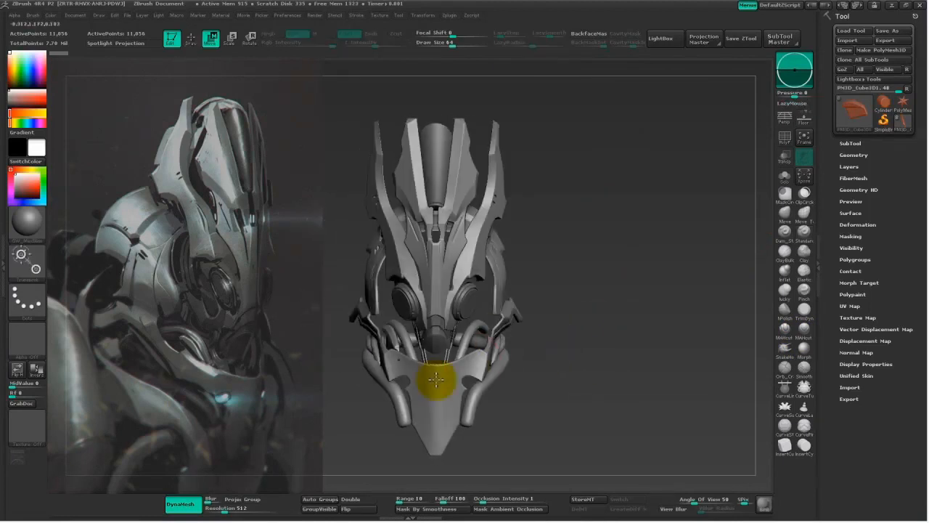
pyautogui.moveTo(546, 377); pyautogui.dragTo(742, 174)
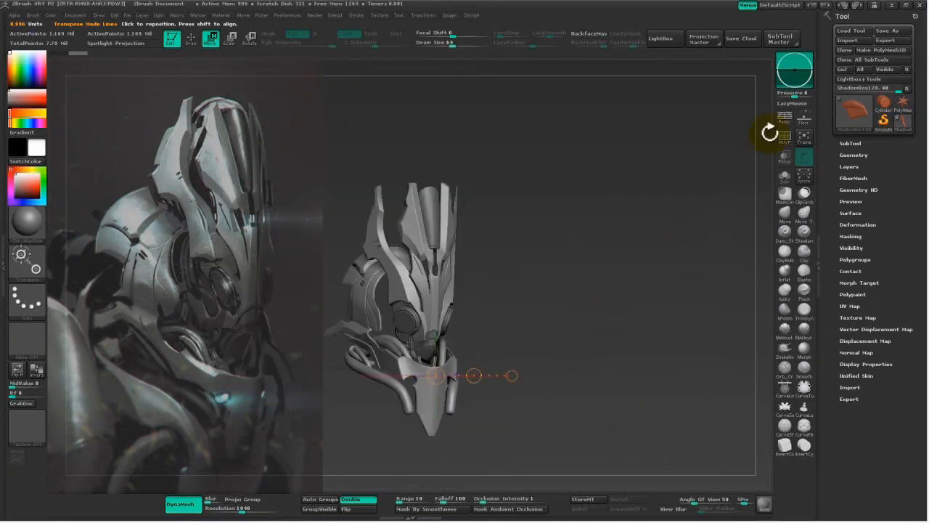
pyautogui.moveTo(596, 370); pyautogui.dragTo(637, 355)
pyautogui.moveTo(637, 355)
pyautogui.keyDown('alt'); pyautogui.mouseDown()
pyautogui.moveTo(639, 395)
pyautogui.moveTo(580, 369)
pyautogui.mouseUp(); pyautogui.keyUp('alt')
# Select the mirrored large jaw tubes and reshape them with the Move brush at draw size 192.
pyautogui.press('q')
pyautogui.keyDown('alt'); pyautogui.click(516, 368); pyautogui.keyUp('alt')
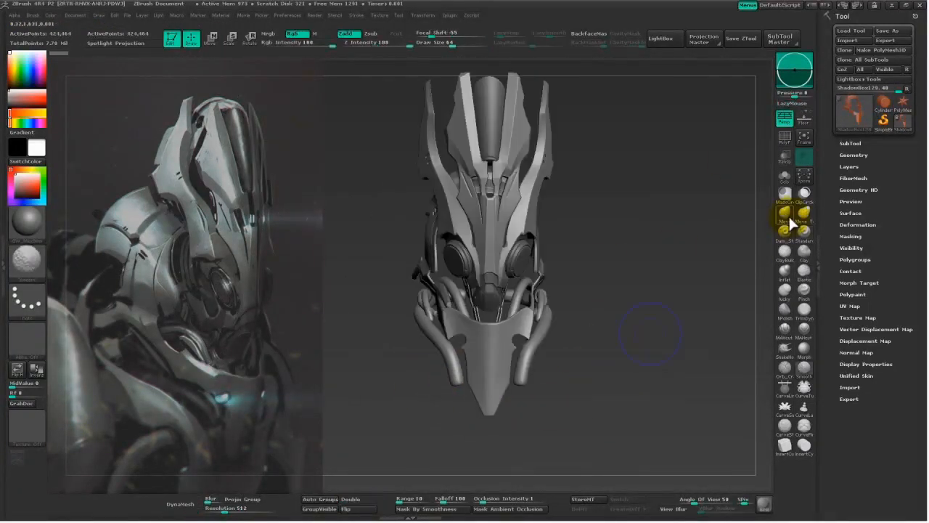
pyautogui.click(784, 213)
pyautogui.press('space')
pyautogui.moveTo(457, 359); pyautogui.dragTo(464, 361)
pyautogui.moveTo(424, 417); pyautogui.dragTo(498, 414)
pyautogui.moveTo(447, 366); pyautogui.dragTo(390, 305)
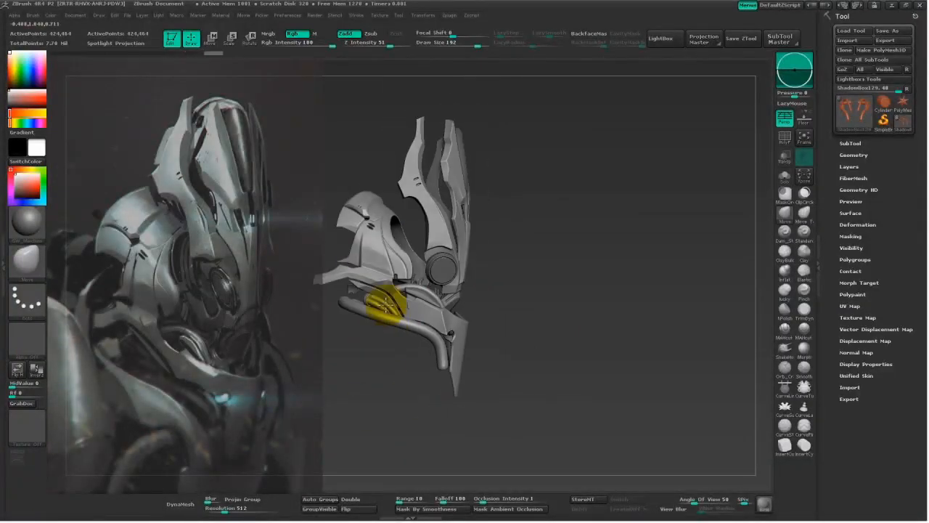
pyautogui.moveTo(378, 371); pyautogui.dragTo(393, 370)
# Refine the jaw tubes' curve along the side and rear of the jaw with the Move brush at draw size 133.
pyautogui.press('space')
pyautogui.moveTo(409, 324); pyautogui.dragTo(399, 320)
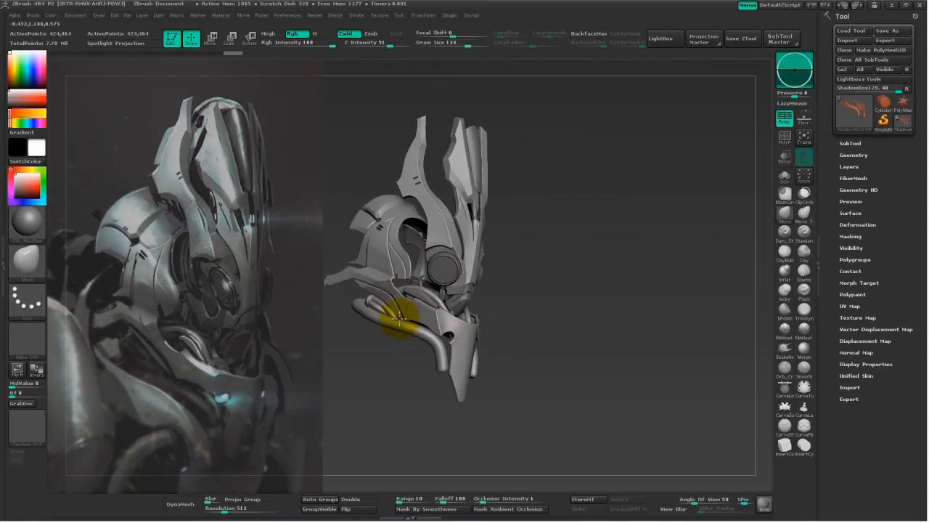
pyautogui.moveTo(380, 356); pyautogui.dragTo(372, 301)
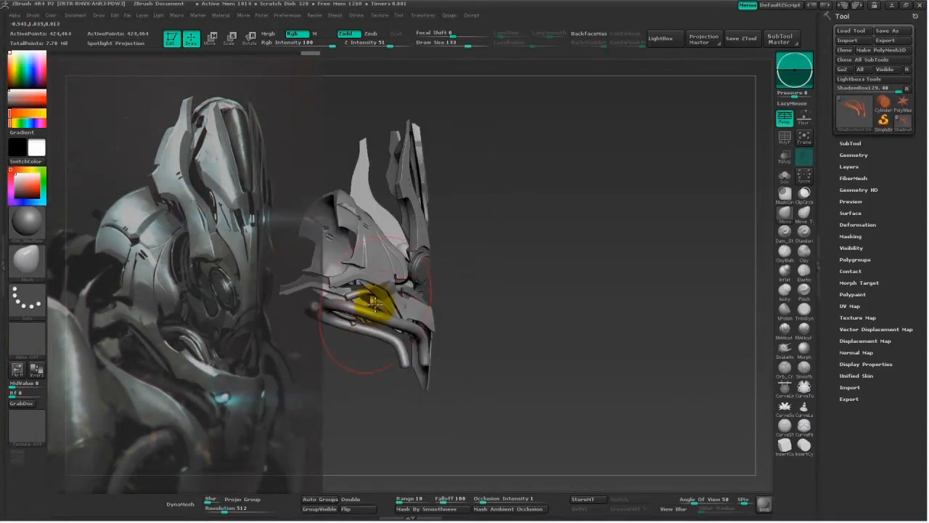
pyautogui.moveTo(565, 310); pyautogui.dragTo(324, 267)
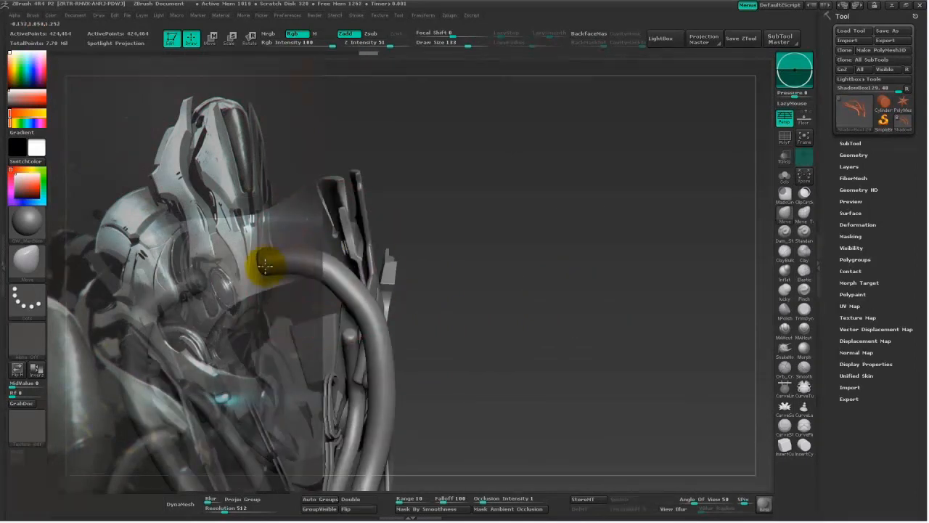
# Adjust the jaw tubes close up with the Move brush and reduce its draw size.
pyautogui.moveTo(486, 263); pyautogui.dragTo(578, 289)
pyautogui.keyDown('alt'); pyautogui.moveTo(444, 338); pyautogui.dragTo(431, 349); pyautogui.keyUp('alt')
pyautogui.moveTo(373, 355)
pyautogui.mouseDown()
pyautogui.moveTo(377, 271)
pyautogui.moveTo(353, 259)
pyautogui.mouseUp()
pyautogui.press('space')
pyautogui.moveTo(378, 394); pyautogui.dragTo(352, 401)
# Open the Modify Topology mirroring options for the inner jaw piece and adjust its sideways placement with the Move transpose line.
pyautogui.click(857, 145)
pyautogui.moveTo(832, 327); pyautogui.dragTo(846, 95)
pyautogui.click(855, 224)
pyautogui.click(849, 436)
pyautogui.moveTo(625, 355); pyautogui.dragTo(412, 289)
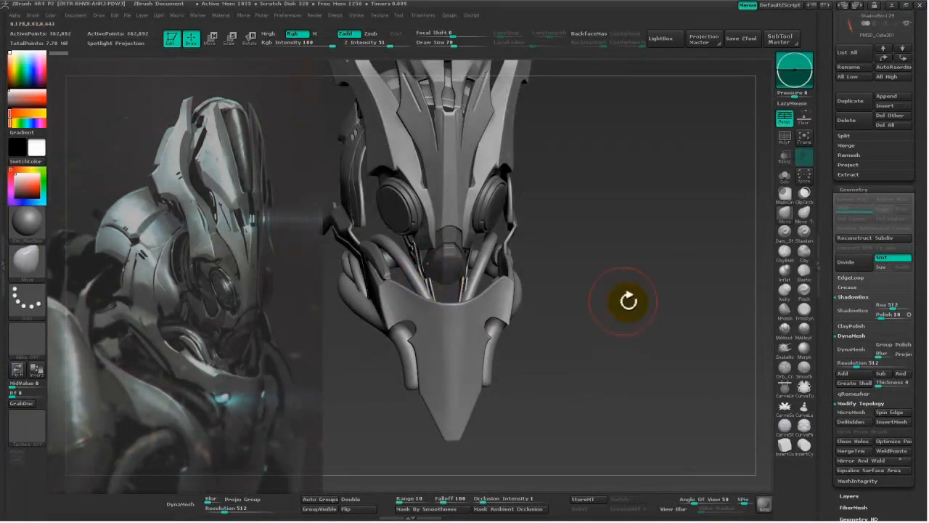
pyautogui.moveTo(471, 286); pyautogui.dragTo(483, 286)
pyautogui.press('w')
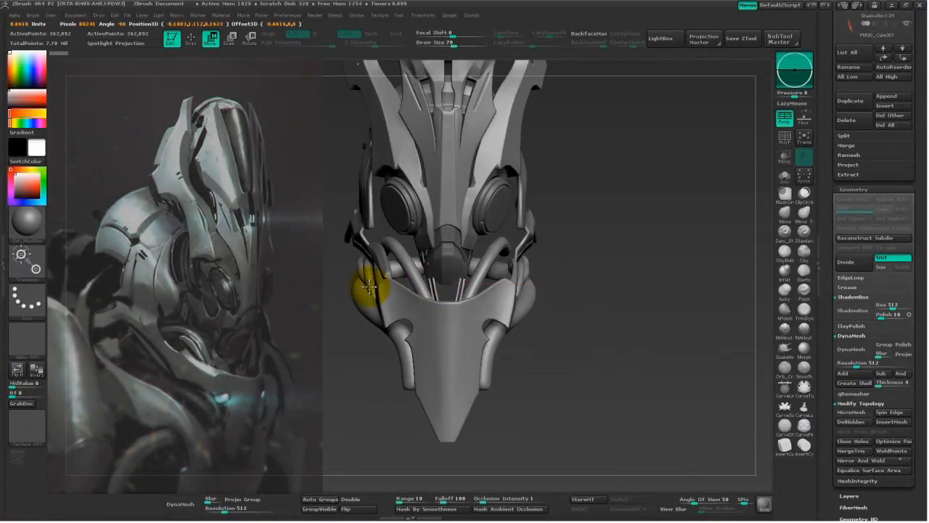
pyautogui.moveTo(645, 305); pyautogui.dragTo(629, 309)
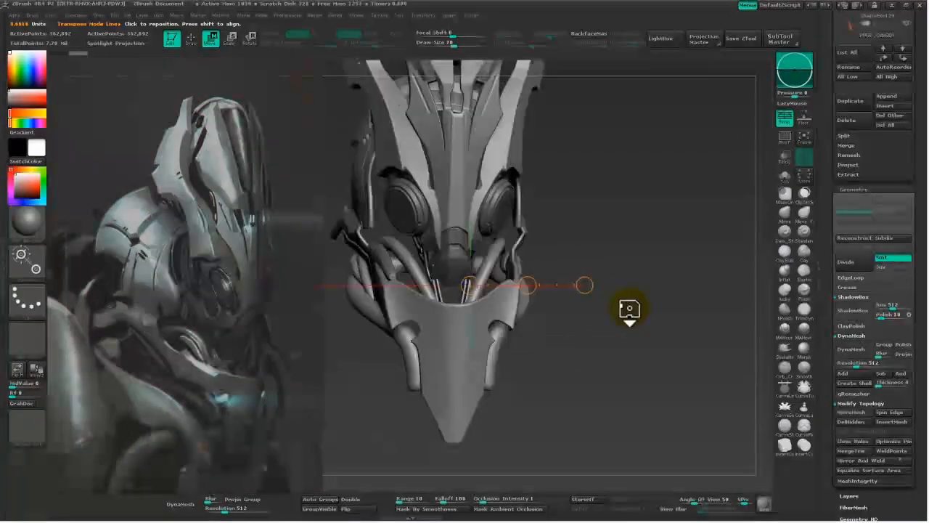
# Select the large jaw tubes and pull them into shape beside the chin plate with the Move Topological brush.
pyautogui.click(805, 213)
pyautogui.press('space')
pyautogui.moveTo(423, 279); pyautogui.dragTo(434, 281)
pyautogui.moveTo(630, 275); pyautogui.dragTo(657, 277)
pyautogui.moveTo(446, 276); pyautogui.dragTo(408, 276)
pyautogui.moveTo(545, 308); pyautogui.dragTo(573, 310)
# Refine the jaw tubes' front ends with the Move Topological brush at draw size 215, finishing with a smaller brush.
pyautogui.press('space')
pyautogui.moveTo(423, 279); pyautogui.dragTo(432, 279)
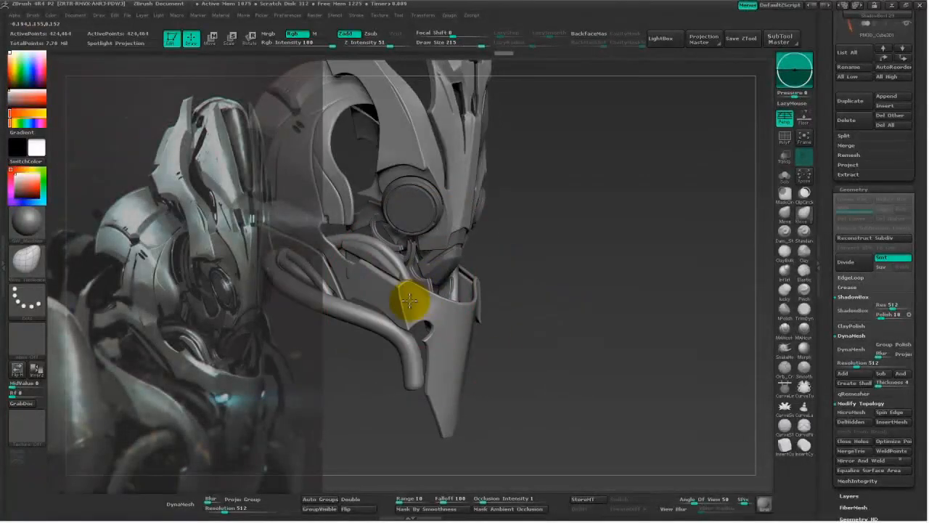
pyautogui.moveTo(561, 284); pyautogui.dragTo(394, 261)
pyautogui.press('space')
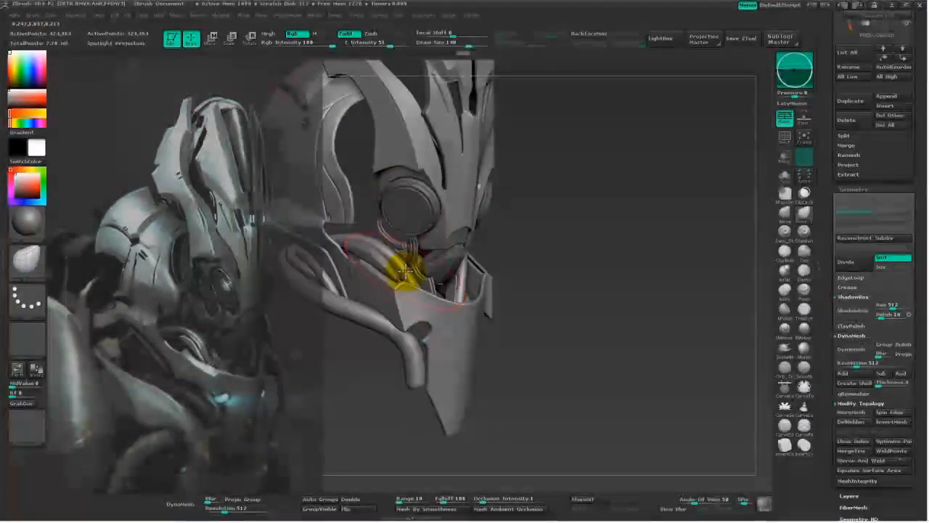
pyautogui.keyDown('alt'); pyautogui.moveTo(604, 333); pyautogui.dragTo(556, 325); pyautogui.keyUp('alt')
pyautogui.moveTo(564, 394)
pyautogui.mouseDown()
pyautogui.moveTo(553, 380)
pyautogui.moveTo(574, 365)
pyautogui.moveTo(674, 363)
pyautogui.moveTo(663, 378)
pyautogui.moveTo(664, 354)
pyautogui.moveTo(627, 358)
pyautogui.mouseUp()
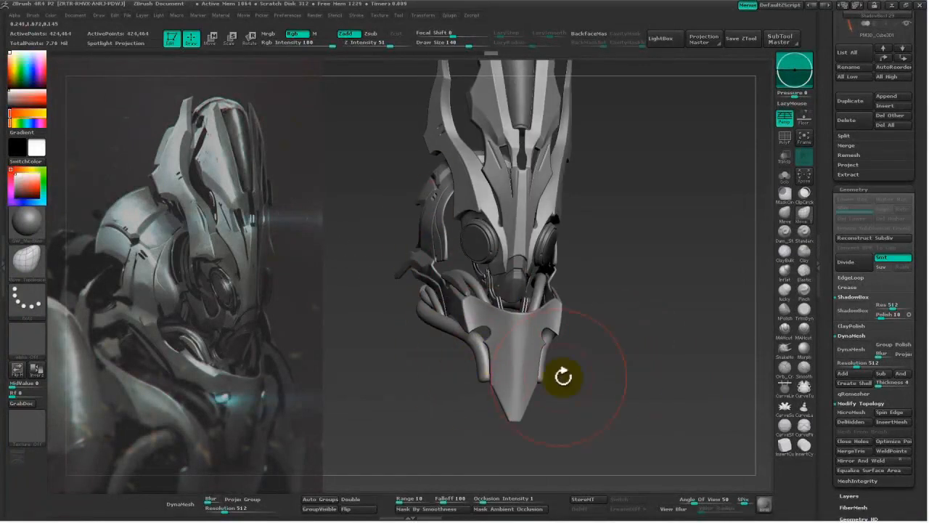
pyautogui.moveTo(657, 404)
pyautogui.mouseDown()
pyautogui.moveTo(669, 400)
pyautogui.moveTo(655, 396)
pyautogui.mouseUp()
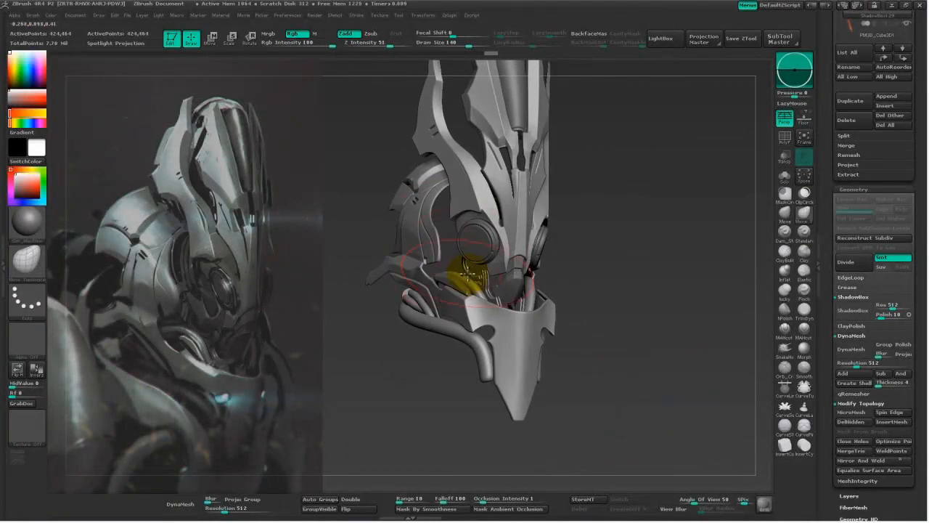
# Append a Cylinder3D subtool, begin scaling it to the head from the side and subdivide it.
pyautogui.moveTo(823, 259); pyautogui.dragTo(880, 370)
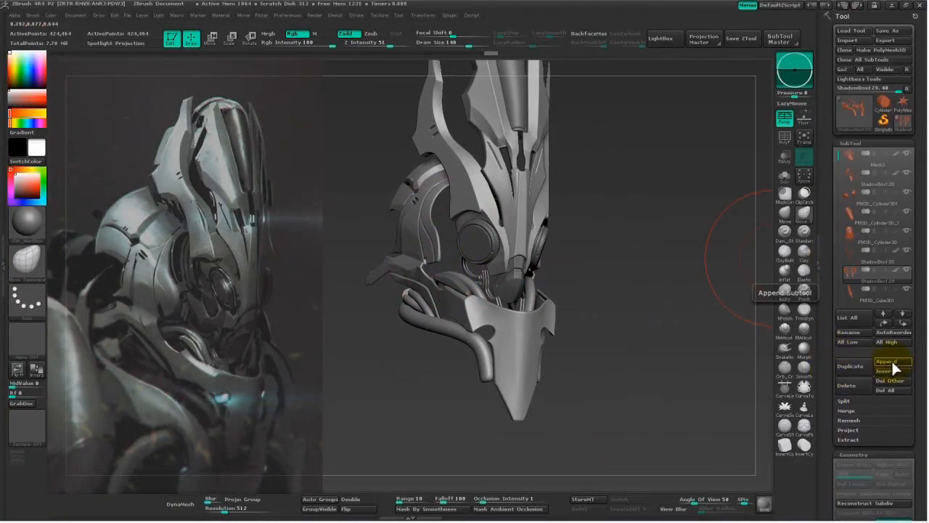
pyautogui.click(887, 361)
pyautogui.click(691, 344)
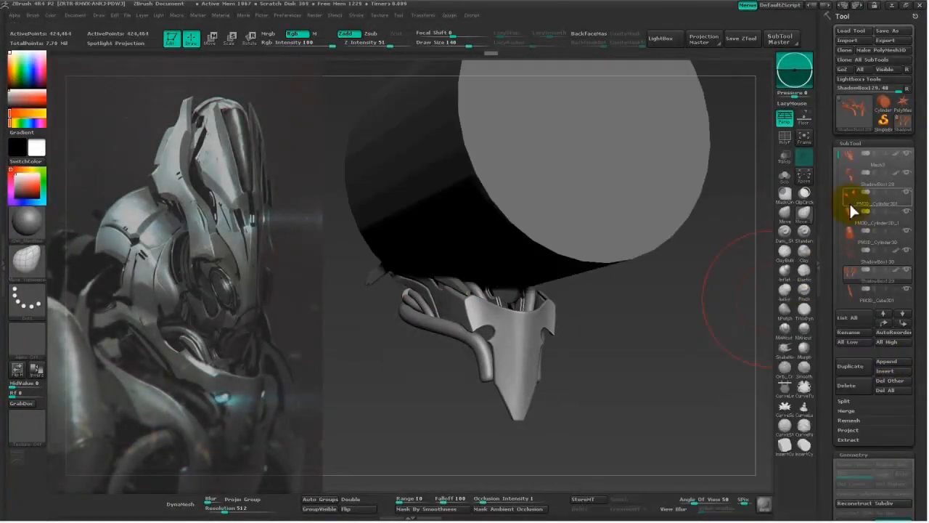
pyautogui.moveTo(664, 353); pyautogui.dragTo(616, 278)
pyautogui.press('w')
pyautogui.moveTo(537, 151)
pyautogui.keyDown('shift'); pyautogui.mouseDown()
pyautogui.moveTo(707, 151)
pyautogui.moveTo(555, 150)
pyautogui.mouseUp(); pyautogui.keyUp('shift')
pyautogui.hotkey('ctrl', 'd')
pyautogui.moveTo(645, 280)
pyautogui.mouseDown()
pyautogui.moveTo(629, 280)
pyautogui.moveTo(648, 282)
pyautogui.mouseUp()
# Flatten the cylinder into a thin upright disc and move it inside the helmet.
pyautogui.moveTo(623, 152); pyautogui.dragTo(530, 228)
pyautogui.moveTo(445, 209)
pyautogui.mouseDown()
pyautogui.moveTo(637, 268)
pyautogui.moveTo(692, 302)
pyautogui.mouseUp()
pyautogui.moveTo(659, 318)
pyautogui.mouseDown()
pyautogui.moveTo(647, 324)
pyautogui.moveTo(673, 318)
pyautogui.mouseUp()
pyautogui.keyDown('shift'); pyautogui.moveTo(442, 197); pyautogui.dragTo(661, 197); pyautogui.keyUp('shift')
pyautogui.press('w')
pyautogui.moveTo(551, 196); pyautogui.dragTo(542, 197)
pyautogui.moveTo(668, 269); pyautogui.dragTo(587, 302)
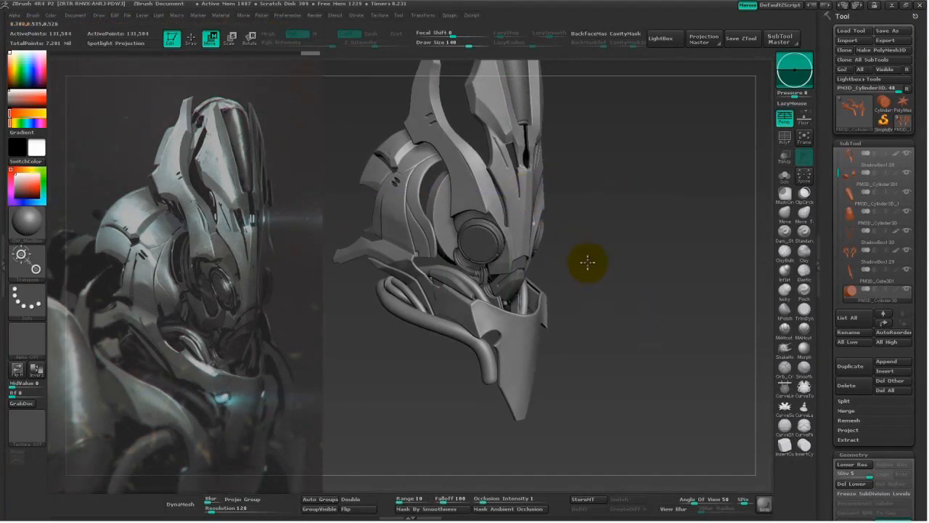
# Turn off perspective and position the disc inside the head, between the rear shell and the cheek plate.
pyautogui.press('f')
pyautogui.moveTo(578, 280); pyautogui.dragTo(595, 298)
pyautogui.press('f')
pyautogui.moveTo(654, 300); pyautogui.dragTo(537, 263)
pyautogui.keyDown('shift'); pyautogui.moveTo(486, 176); pyautogui.dragTo(486, 83); pyautogui.keyUp('shift')
pyautogui.keyDown('alt'); pyautogui.moveTo(646, 245); pyautogui.dragTo(616, 291); pyautogui.keyUp('alt')
pyautogui.click(780, 125)
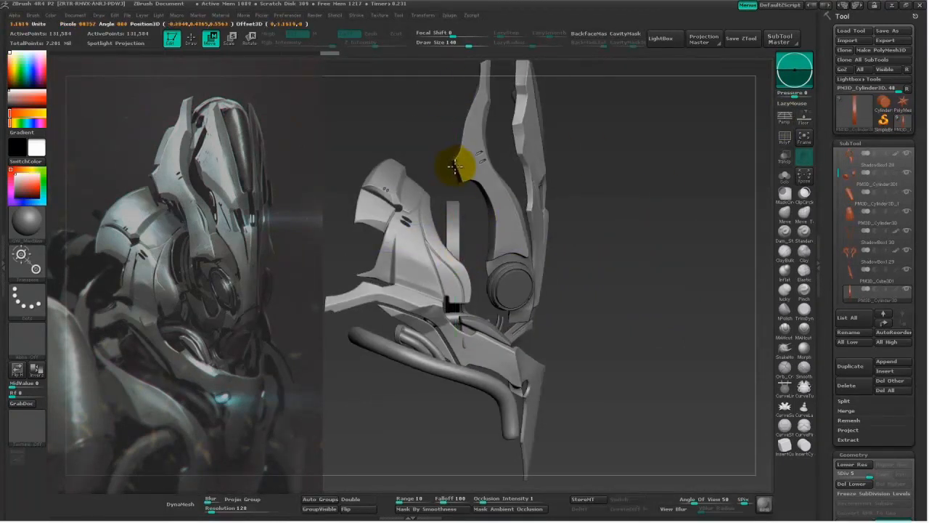
pyautogui.moveTo(455, 227); pyautogui.dragTo(656, 232)
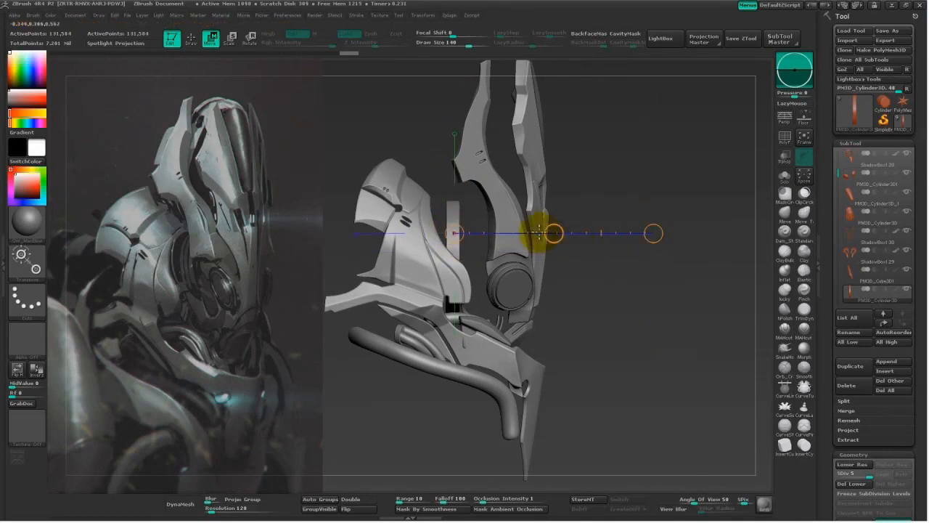
pyautogui.moveTo(748, 210); pyautogui.dragTo(699, 242)
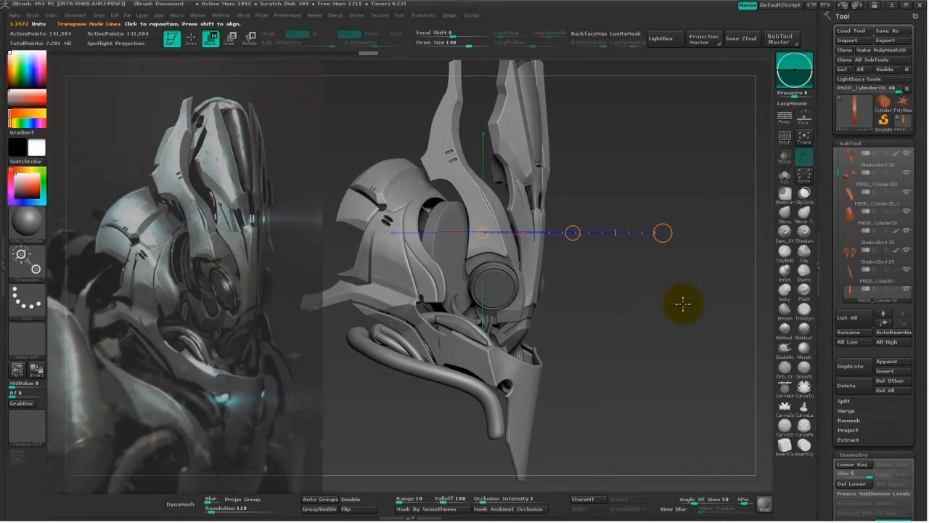
# Isolate the disc and trim it with the ClipCurve brush into a half-disc with a curved notch at its lower back edge.
pyautogui.click(784, 177)
pyautogui.press('q')
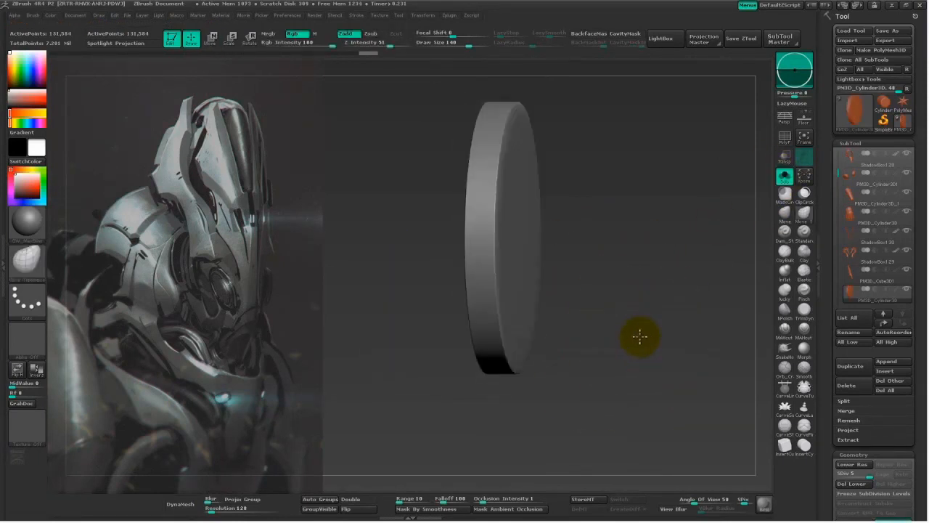
pyautogui.keyDown('ctrl'); pyautogui.keyDown('shift'); pyautogui.click(805, 196); pyautogui.keyUp('shift'); pyautogui.keyUp('ctrl')
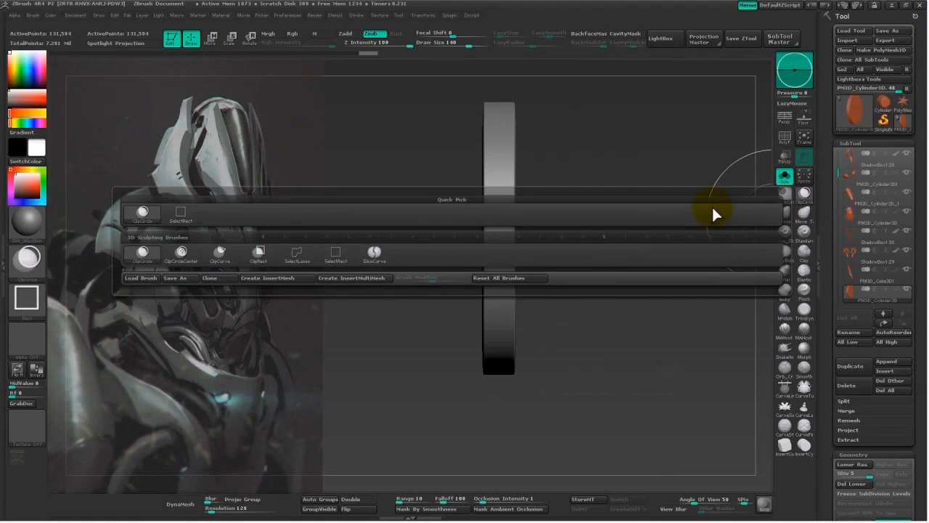
pyautogui.click(220, 254)
pyautogui.keyDown('ctrl'); pyautogui.keyDown('shift'); pyautogui.moveTo(581, 260); pyautogui.dragTo(449, 253); pyautogui.keyUp('shift'); pyautogui.keyUp('ctrl')
pyautogui.moveTo(581, 280)
pyautogui.mouseDown()
pyautogui.moveTo(641, 280)
pyautogui.moveTo(563, 277)
pyautogui.mouseUp()
pyautogui.keyDown('ctrl'); pyautogui.keyDown('shift'); pyautogui.moveTo(500, 263); pyautogui.dragTo(498, 241); pyautogui.keyUp('shift'); pyautogui.keyUp('ctrl')
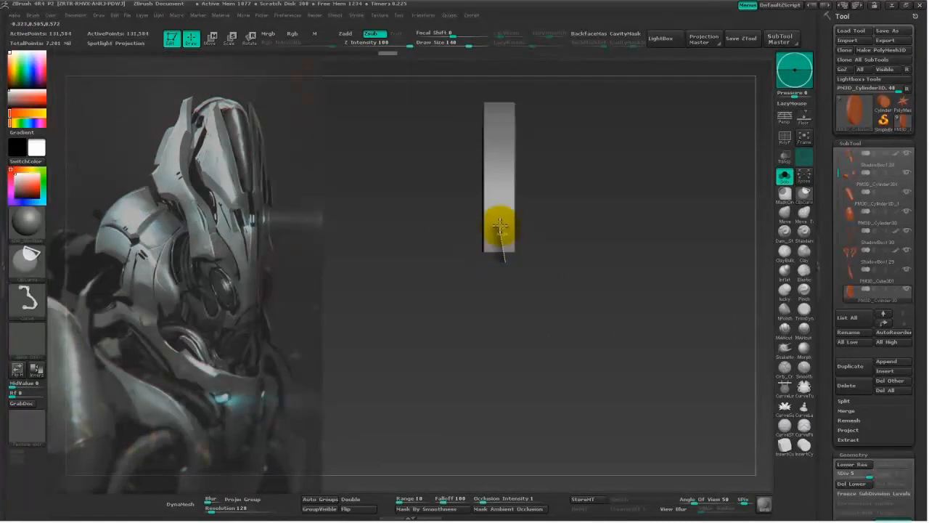
pyautogui.keyDown('ctrl'); pyautogui.keyDown('shift'); pyautogui.moveTo(476, 215); pyautogui.dragTo(471, 216); pyautogui.keyUp('shift'); pyautogui.keyUp('ctrl')
pyautogui.moveTo(574, 267)
pyautogui.mouseDown()
pyautogui.moveTo(686, 259)
pyautogui.moveTo(687, 305)
pyautogui.mouseUp()
pyautogui.moveTo(653, 154)
pyautogui.keyDown('ctrl'); pyautogui.keyDown('shift'); pyautogui.mouseDown()
pyautogui.moveTo(655, 310)
pyautogui.moveTo(593, 341)
pyautogui.moveTo(590, 361)
pyautogui.mouseUp(); pyautogui.keyUp('shift'); pyautogui.keyUp('ctrl')
# Smooth the clipped notch and edge of the half-disc with the hPolish brush.
pyautogui.click(784, 311)
pyautogui.press('space')
pyautogui.moveTo(472, 248); pyautogui.dragTo(460, 247)
pyautogui.moveTo(488, 263); pyautogui.dragTo(495, 241)
pyautogui.moveTo(498, 274); pyautogui.dragTo(505, 320)
pyautogui.moveTo(621, 338)
pyautogui.mouseDown()
pyautogui.moveTo(467, 384)
pyautogui.moveTo(603, 305)
pyautogui.moveTo(593, 345)
pyautogui.moveTo(504, 349)
pyautogui.moveTo(464, 373)
pyautogui.mouseUp()
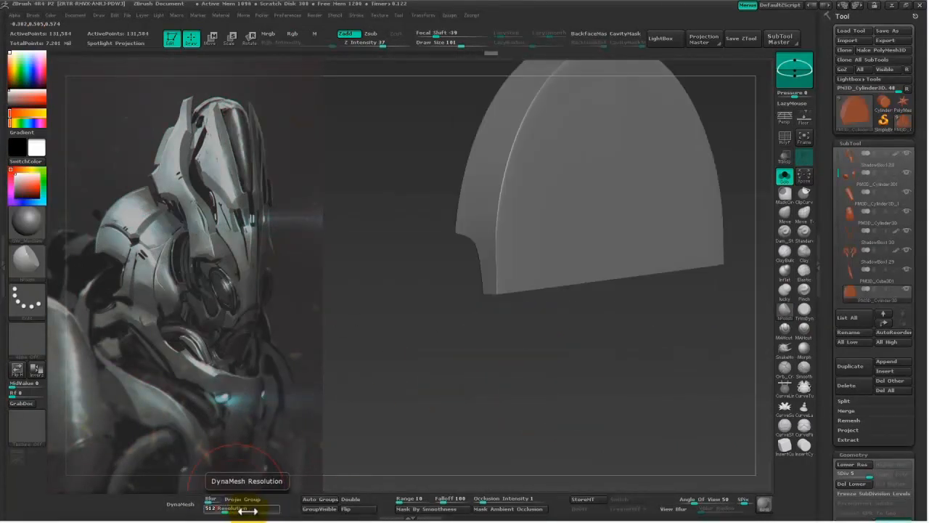
# Try remeshing the half-disc with DynaMesh at resolution 512, and undo it.
pyautogui.click(182, 503)
pyautogui.click(137, 506)
pyautogui.moveTo(339, 357); pyautogui.dragTo(464, 401)
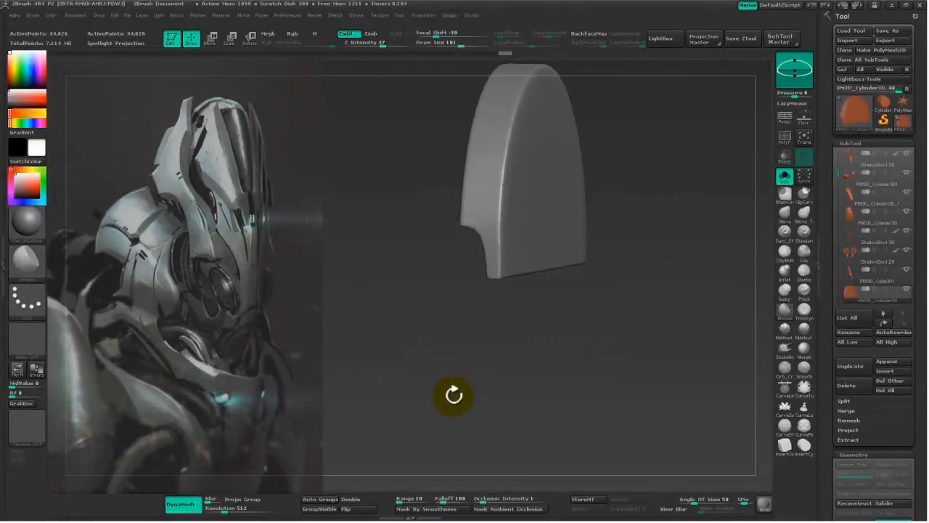
pyautogui.hotkey('ctrl', 'z')
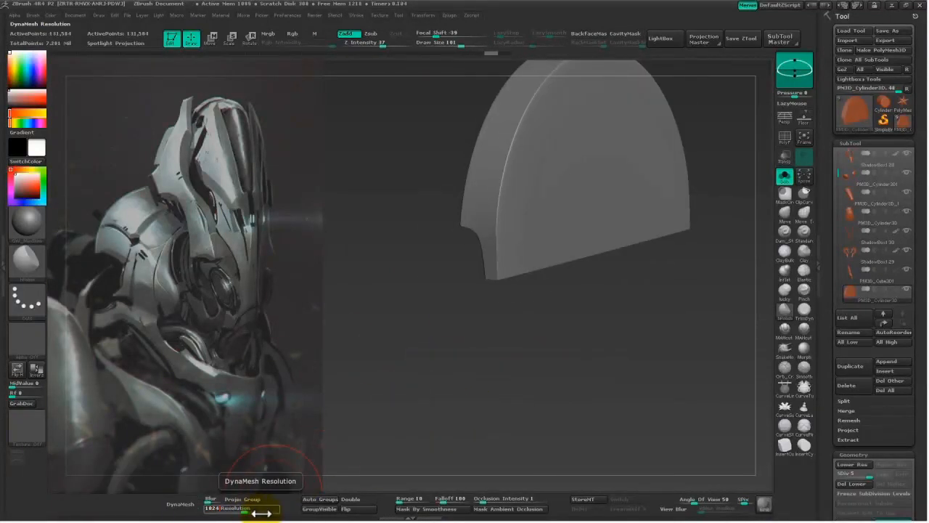
# Remesh the half-disc with DynaMesh at resolution 1024.
pyautogui.click(182, 502)
pyautogui.click(141, 504)
pyautogui.moveTo(472, 388); pyautogui.dragTo(579, 368)
# Try duplicating the half-disc along its depth axis and scaling the copy smaller, and undo both changes.
pyautogui.press('w')
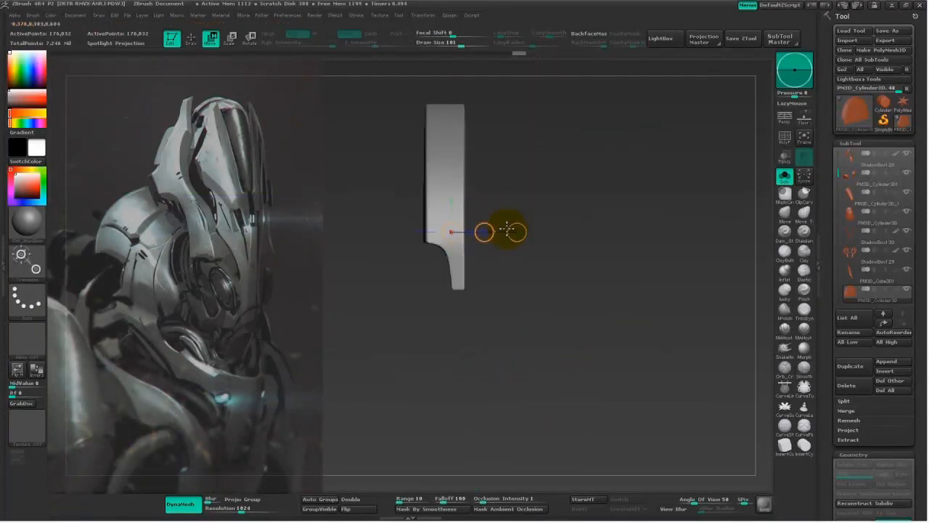
pyautogui.keyDown('ctrl'); pyautogui.moveTo(484, 232); pyautogui.dragTo(508, 230); pyautogui.keyUp('ctrl')
pyautogui.moveTo(565, 261)
pyautogui.keyDown('shift'); pyautogui.mouseDown()
pyautogui.moveTo(635, 244)
pyautogui.moveTo(545, 275)
pyautogui.moveTo(411, 394)
pyautogui.mouseUp(); pyautogui.keyUp('shift')
pyautogui.press('e')
pyautogui.moveTo(385, 429)
pyautogui.mouseDown()
pyautogui.moveTo(425, 440)
pyautogui.moveTo(629, 317)
pyautogui.moveTo(636, 355)
pyautogui.moveTo(622, 342)
pyautogui.moveTo(468, 392)
pyautogui.moveTo(448, 387)
pyautogui.mouseUp()
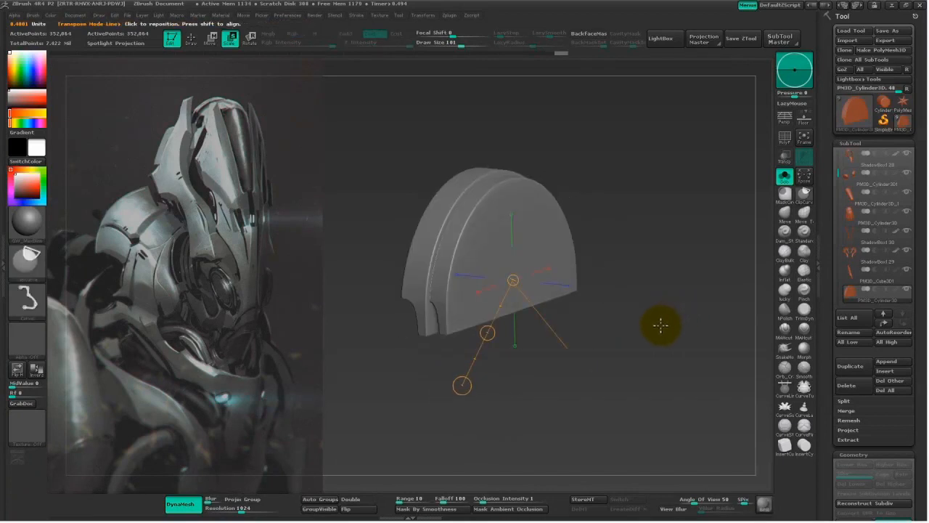
pyautogui.hotkey('ctrl', 'z')
pyautogui.hotkey('ctrl', 'z')
pyautogui.hotkey('ctrl', 'z')
# Try cutting the inside of the half-disc with a circular clip brush from the front view, and undo the cut.
pyautogui.keyDown('shift'); pyautogui.moveTo(661, 328); pyautogui.dragTo(643, 331); pyautogui.keyUp('shift')
pyautogui.press('q')
pyautogui.keyDown('ctrl'); pyautogui.keyDown('shift'); pyautogui.click(805, 199); pyautogui.keyUp('shift'); pyautogui.keyUp('ctrl')
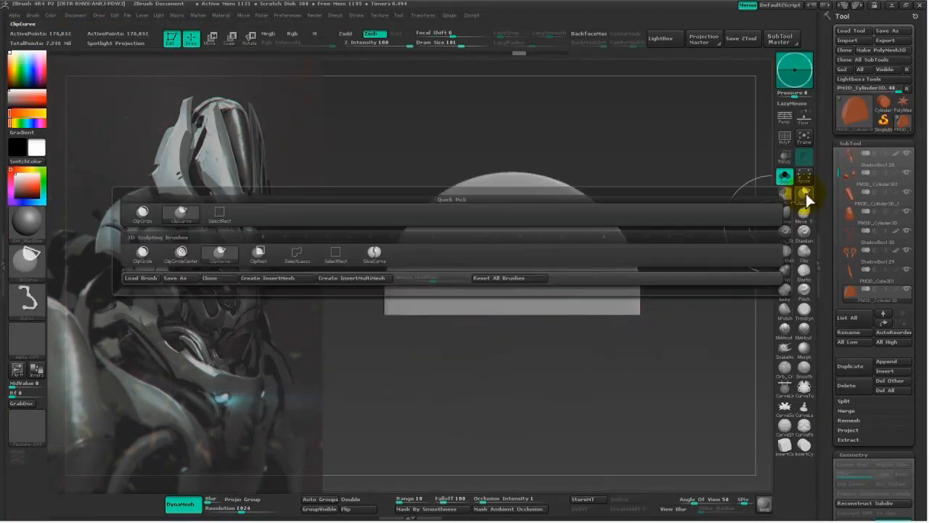
pyautogui.click(161, 254)
pyautogui.moveTo(508, 327)
pyautogui.keyDown('ctrl'); pyautogui.keyDown('shift'); pyautogui.mouseDown()
pyautogui.moveTo(602, 452)
pyautogui.moveTo(585, 431)
pyautogui.moveTo(595, 410)
pyautogui.mouseUp(); pyautogui.keyUp('shift'); pyautogui.keyUp('ctrl')
pyautogui.moveTo(609, 403)
pyautogui.mouseDown()
pyautogui.moveTo(708, 404)
pyautogui.moveTo(673, 414)
pyautogui.moveTo(739, 407)
pyautogui.mouseUp()
pyautogui.hotkey('ctrl', 'z')
# Insert a cylinder at the half-disc's lower center and scale it to reach through the full thickness, leaving a rim.
pyautogui.click(805, 447)
pyautogui.moveTo(511, 304)
pyautogui.mouseDown()
pyautogui.moveTo(529, 344)
pyautogui.moveTo(639, 356)
pyautogui.mouseUp()
pyautogui.press('e')
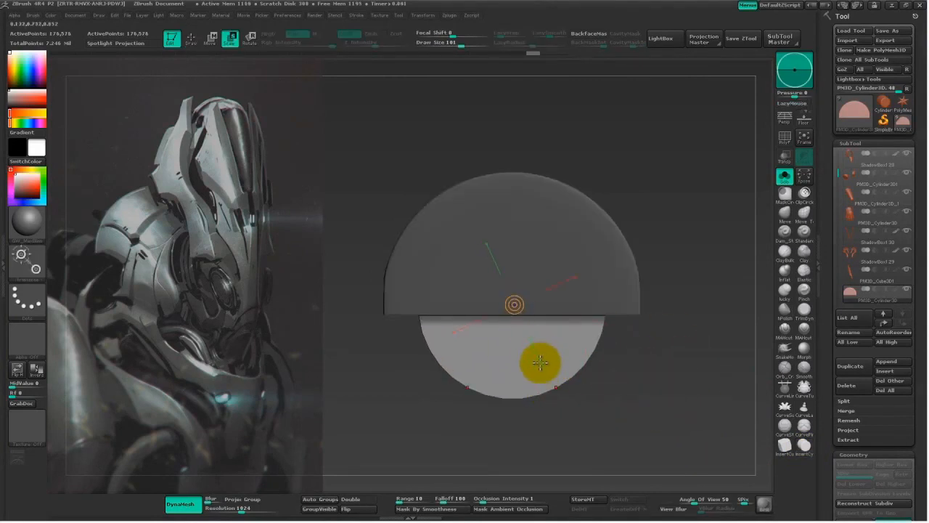
pyautogui.click(538, 366)
pyautogui.moveTo(571, 426); pyautogui.dragTo(583, 442)
pyautogui.moveTo(620, 426); pyautogui.dragTo(498, 402)
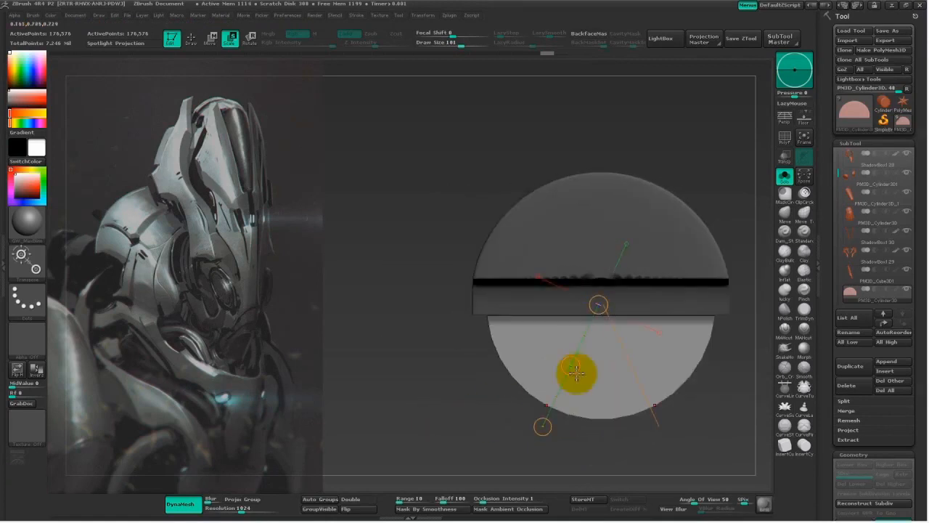
pyautogui.moveTo(542, 426); pyautogui.dragTo(432, 434)
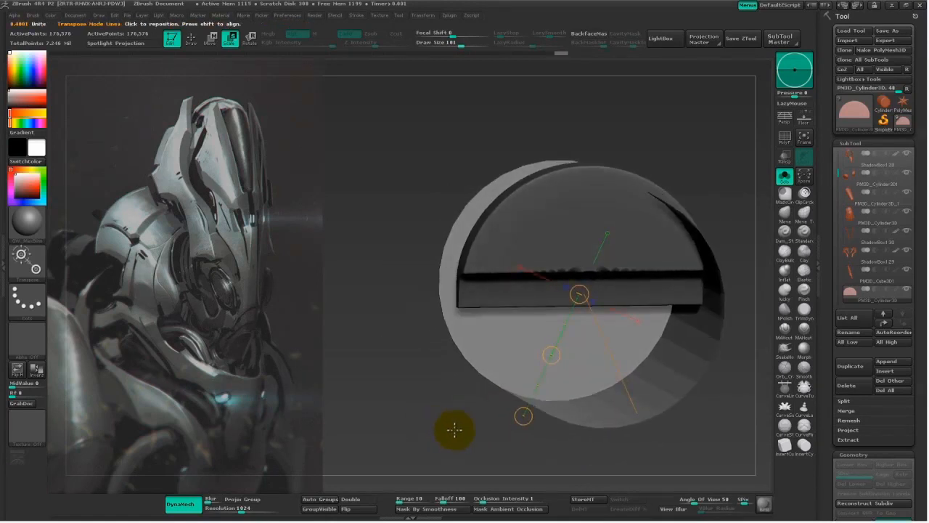
pyautogui.moveTo(523, 417)
pyautogui.mouseDown()
pyautogui.moveTo(402, 436)
pyautogui.moveTo(377, 402)
pyautogui.mouseUp()
# Clear the mask and update the DynaMesh to subtract the inserted cylinder, hollowing the half-disc into an arch.
pyautogui.press('q')
pyautogui.moveTo(377, 402)
pyautogui.mouseDown()
pyautogui.moveTo(397, 400)
pyautogui.moveTo(394, 389)
pyautogui.mouseUp()
pyautogui.keyDown('ctrl'); pyautogui.moveTo(395, 381); pyautogui.dragTo(391, 401); pyautogui.keyUp('ctrl')
pyautogui.moveTo(365, 338); pyautogui.dragTo(458, 397)
pyautogui.moveTo(457, 397)
pyautogui.keyDown('alt'); pyautogui.mouseDown()
pyautogui.moveTo(353, 392)
pyautogui.moveTo(355, 428)
pyautogui.mouseUp(); pyautogui.keyUp('alt')
# Duplicate the arch along its depth axis and scale the copy slightly smaller.
pyautogui.press('w')
pyautogui.moveTo(485, 280)
pyautogui.keyDown('shift'); pyautogui.mouseDown()
pyautogui.moveTo(569, 279)
pyautogui.moveTo(539, 279)
pyautogui.mouseUp(); pyautogui.keyUp('shift')
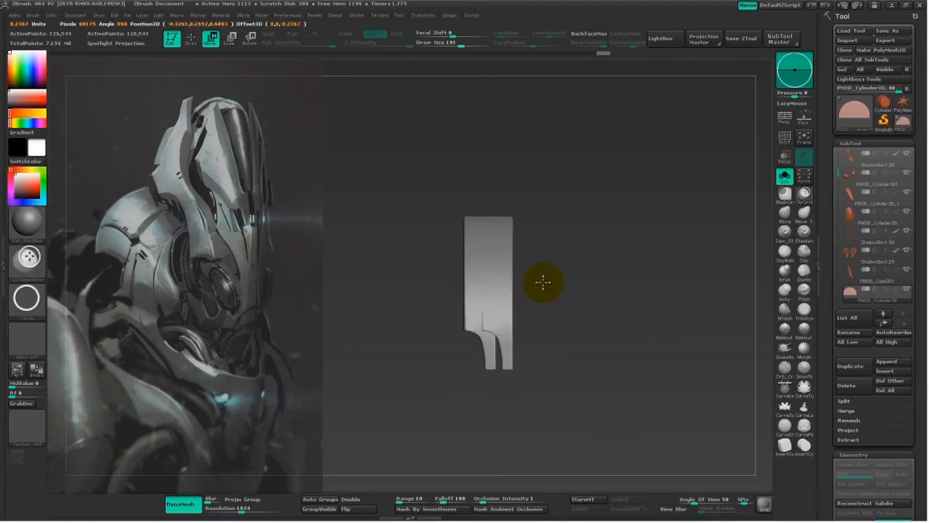
pyautogui.keyDown('shift'); pyautogui.moveTo(558, 349); pyautogui.dragTo(575, 351); pyautogui.keyUp('shift')
pyautogui.moveTo(468, 358); pyautogui.dragTo(399, 380)
# Space the smaller arch away from the first one and fine-tune its scale.
pyautogui.moveTo(360, 420)
pyautogui.keyDown('shift'); pyautogui.mouseDown()
pyautogui.moveTo(481, 276)
pyautogui.moveTo(534, 282)
pyautogui.mouseUp(); pyautogui.keyUp('shift')
pyautogui.press('w')
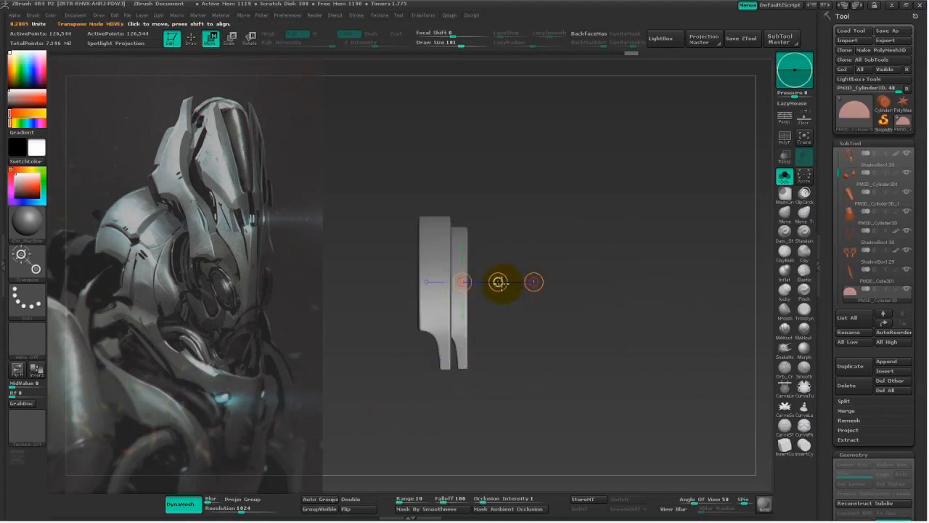
pyautogui.moveTo(537, 339); pyautogui.dragTo(523, 356)
pyautogui.press('e')
pyautogui.moveTo(461, 357); pyautogui.dragTo(426, 394)
pyautogui.moveTo(426, 395); pyautogui.dragTo(421, 392)
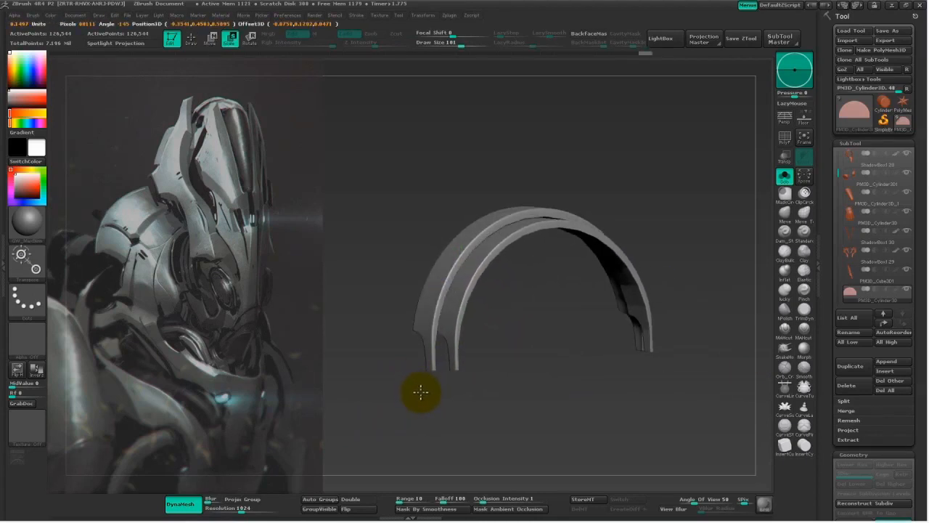
# Duplicate a third arch behind the other two and scale it down to continue the stepped row.
pyautogui.moveTo(516, 409)
pyautogui.keyDown('shift'); pyautogui.mouseDown()
pyautogui.moveTo(479, 334)
pyautogui.moveTo(540, 363)
pyautogui.moveTo(445, 306)
pyautogui.moveTo(554, 306)
pyautogui.moveTo(520, 306)
pyautogui.mouseUp(); pyautogui.keyUp('shift')
pyautogui.press('w')
pyautogui.moveTo(473, 362)
pyautogui.mouseDown()
pyautogui.moveTo(544, 304)
pyautogui.moveTo(589, 328)
pyautogui.moveTo(579, 319)
pyautogui.mouseUp()
pyautogui.press('e')
pyautogui.moveTo(529, 300); pyautogui.dragTo(580, 383)
pyautogui.press('q')
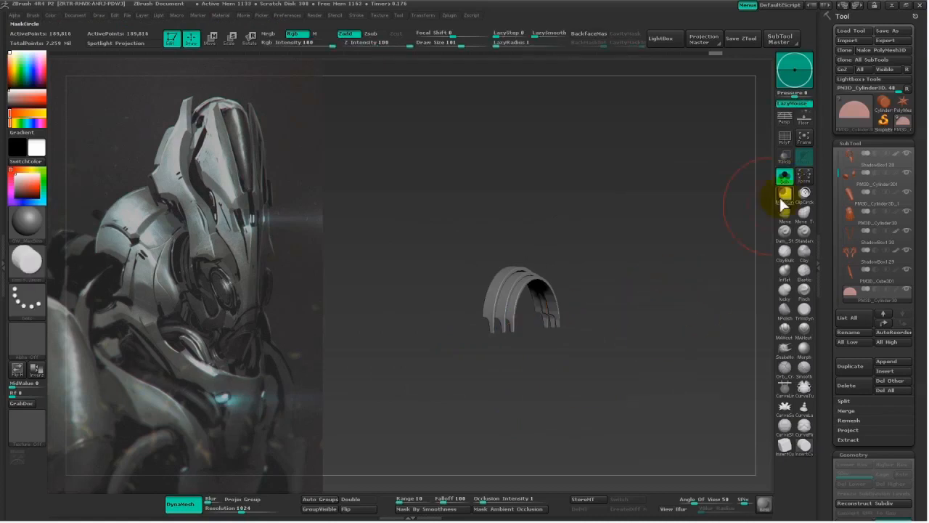
# Show the whole head again and position the three arches between the rear shell and the face plates.
pyautogui.click(785, 177)
pyautogui.moveTo(682, 382)
pyautogui.mouseDown()
pyautogui.moveTo(607, 284)
pyautogui.moveTo(614, 326)
pyautogui.moveTo(649, 322)
pyautogui.moveTo(641, 321)
pyautogui.moveTo(682, 361)
pyautogui.mouseUp()
pyautogui.press('w')
pyautogui.moveTo(546, 296); pyautogui.dragTo(680, 296)
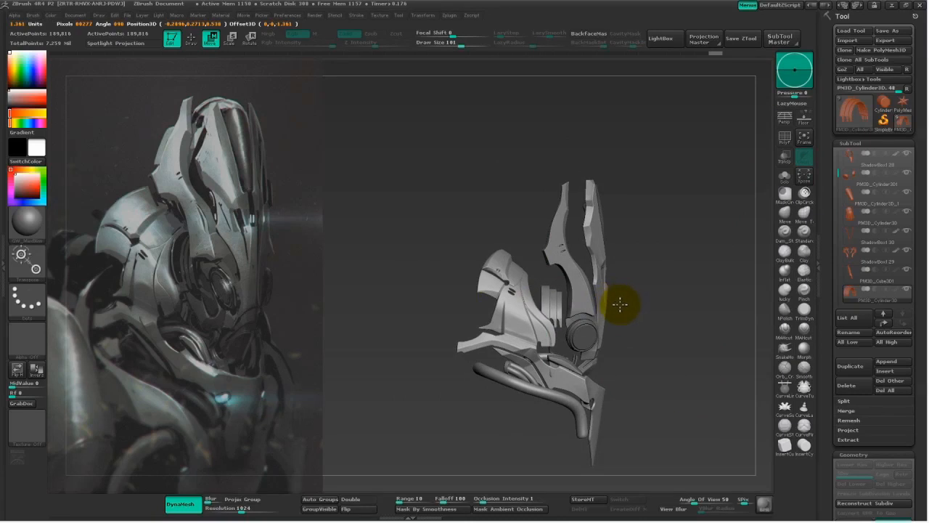
pyautogui.moveTo(672, 350)
pyautogui.mouseDown()
pyautogui.moveTo(636, 351)
pyautogui.moveTo(684, 362)
pyautogui.moveTo(688, 356)
pyautogui.mouseUp()
pyautogui.moveTo(650, 292)
pyautogui.mouseDown()
pyautogui.moveTo(674, 341)
pyautogui.moveTo(639, 299)
pyautogui.mouseUp()
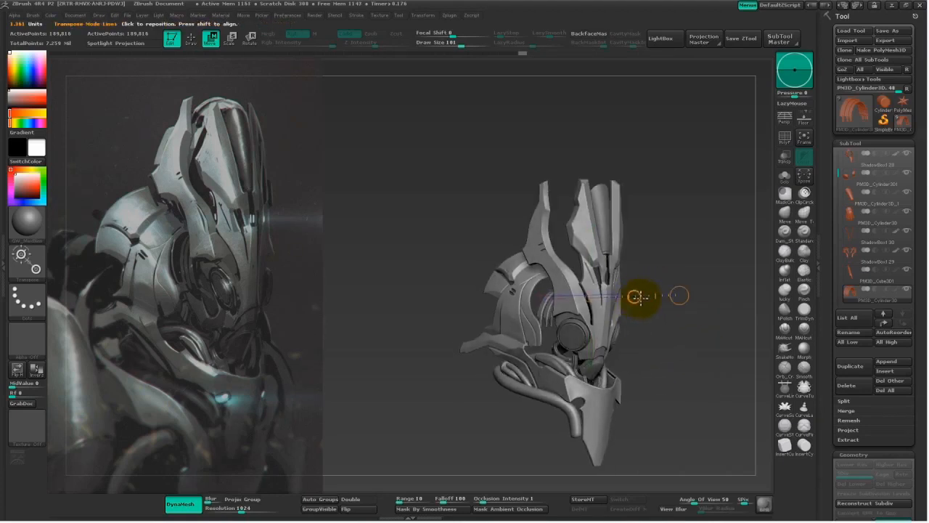
pyautogui.press('q')
pyautogui.moveTo(643, 362)
pyautogui.mouseDown()
pyautogui.moveTo(704, 390)
pyautogui.moveTo(799, 367)
pyautogui.mouseUp()
# Append a Cube3D subtool to the head and squash it sideways into a thin slab.
pyautogui.click(885, 361)
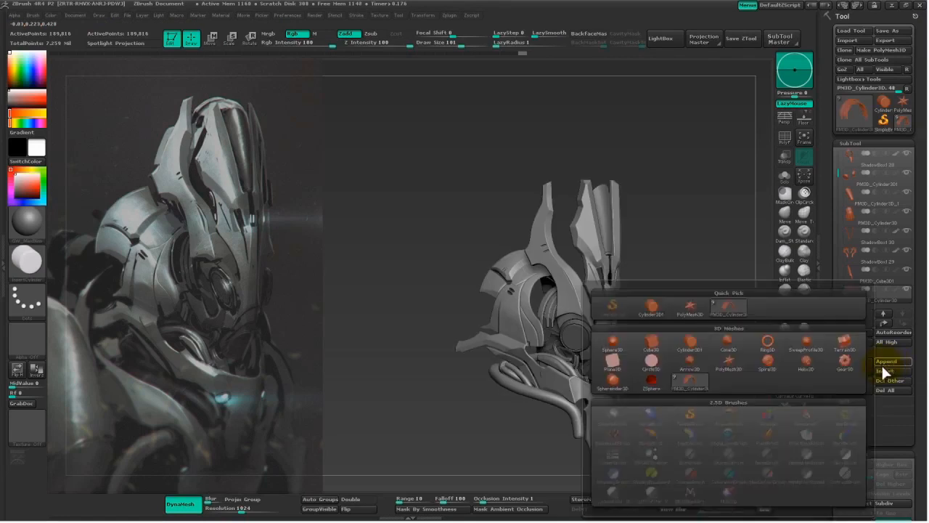
pyautogui.click(882, 358)
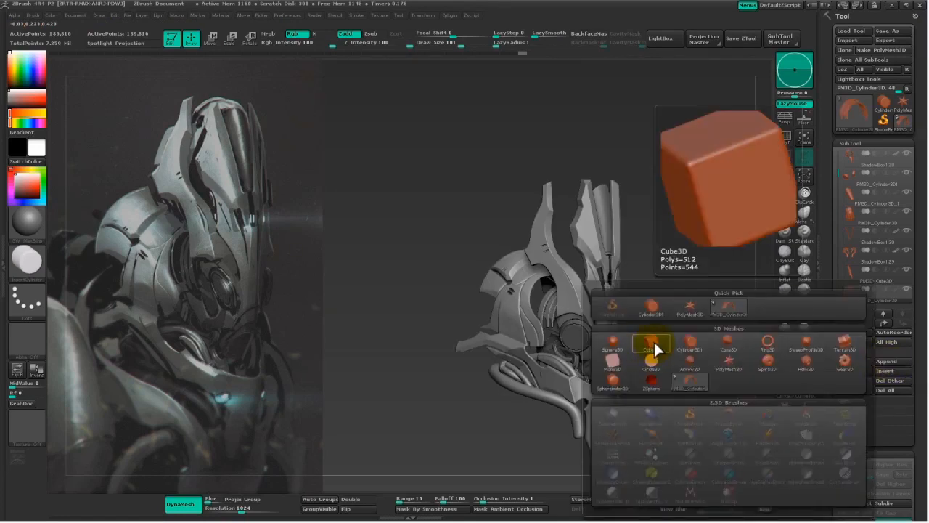
pyautogui.click(654, 342)
pyautogui.moveTo(721, 408)
pyautogui.mouseDown()
pyautogui.moveTo(685, 416)
pyautogui.moveTo(580, 282)
pyautogui.moveTo(690, 269)
pyautogui.moveTo(586, 266)
pyautogui.mouseUp()
pyautogui.press('w')
pyautogui.moveTo(662, 355)
pyautogui.mouseDown()
pyautogui.moveTo(717, 363)
pyautogui.moveTo(673, 361)
pyautogui.mouseUp()
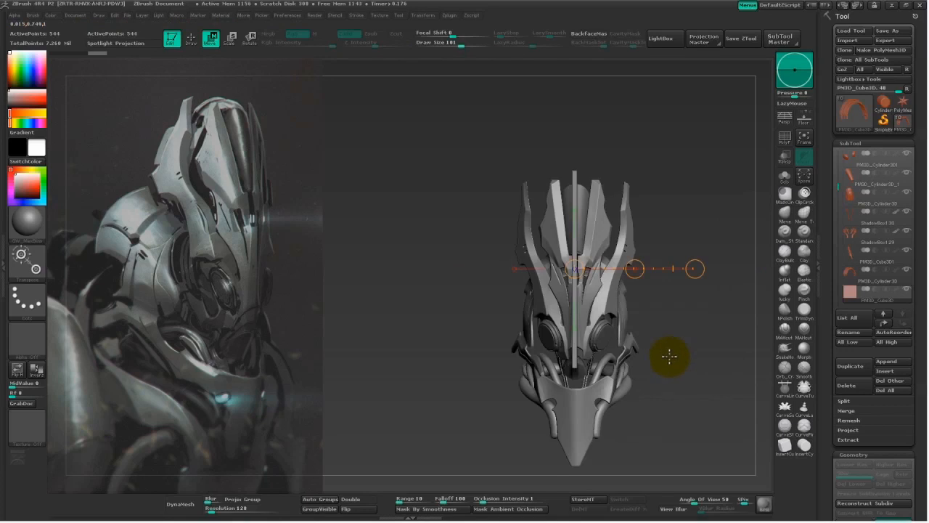
pyautogui.hotkey('ctrl', 'z')
pyautogui.moveTo(694, 269); pyautogui.dragTo(581, 269)
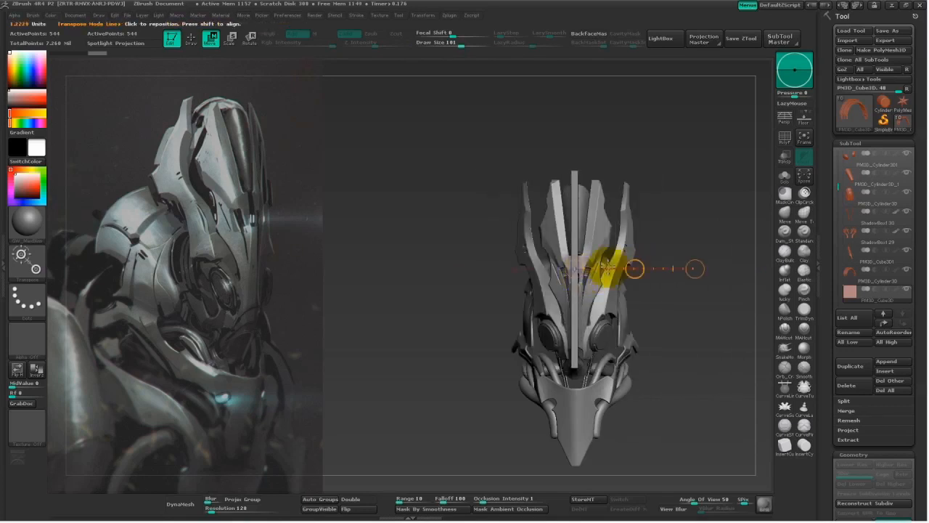
# Scale the slab down to a small block and move it inside the head at eye level.
pyautogui.moveTo(718, 338)
pyautogui.mouseDown()
pyautogui.moveTo(649, 271)
pyautogui.moveTo(721, 421)
pyautogui.mouseUp()
pyautogui.press('e')
pyautogui.moveTo(689, 369); pyautogui.dragTo(649, 411)
pyautogui.press('w')
pyautogui.moveTo(608, 334)
pyautogui.mouseDown()
pyautogui.moveTo(713, 402)
pyautogui.moveTo(704, 398)
pyautogui.mouseUp()
pyautogui.press('e')
pyautogui.keyDown('shift'); pyautogui.moveTo(722, 319); pyautogui.dragTo(631, 336); pyautogui.keyUp('shift')
pyautogui.press('w')
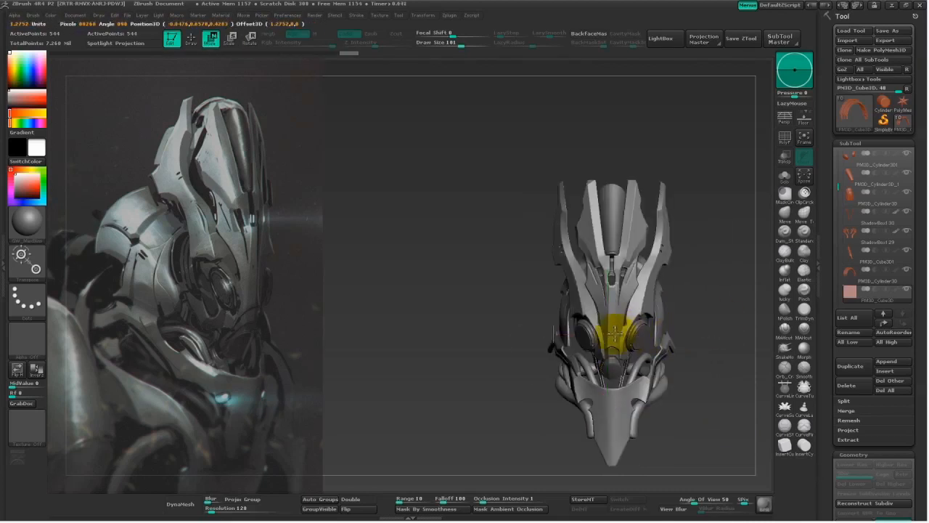
# Shift the small block sideways in the front view so it sits just outside the eye disc.
pyautogui.moveTo(482, 426); pyautogui.dragTo(465, 358)
pyautogui.moveTo(523, 449)
pyautogui.keyDown('alt'); pyautogui.mouseDown()
pyautogui.moveTo(552, 259)
pyautogui.moveTo(363, 275)
pyautogui.mouseUp(); pyautogui.keyUp('alt')
pyautogui.moveTo(263, 272); pyautogui.dragTo(255, 274)
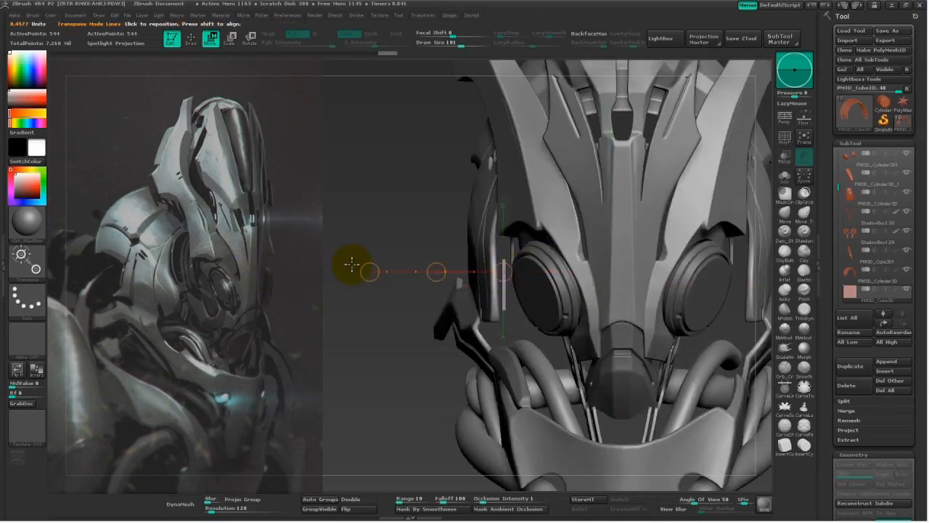
pyautogui.moveTo(351, 273); pyautogui.dragTo(350, 274)
pyautogui.moveTo(440, 273); pyautogui.dragTo(439, 272)
# Position and lengthen the block in the side view so it hangs below the arches, just behind the eye disc.
pyautogui.moveTo(383, 354); pyautogui.dragTo(675, 298)
pyautogui.moveTo(749, 349); pyautogui.dragTo(454, 269)
pyautogui.moveTo(755, 321); pyautogui.dragTo(775, 325)
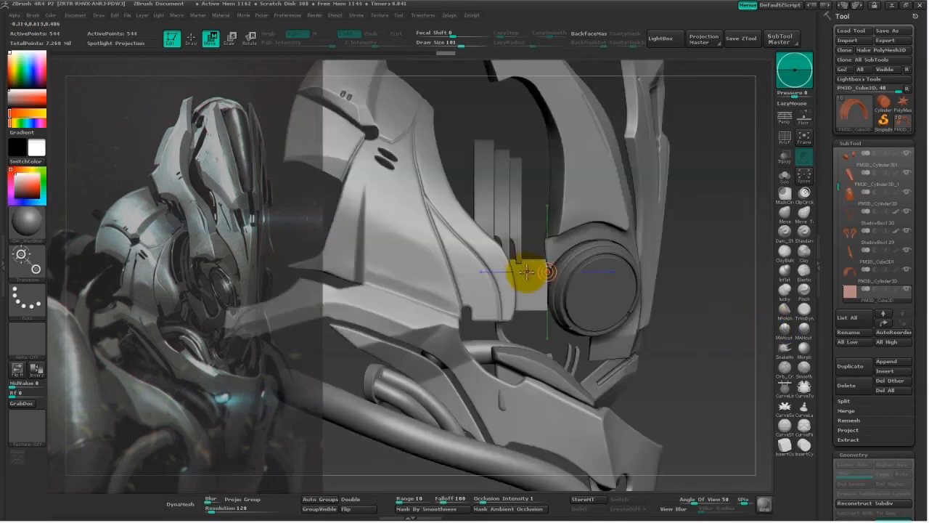
pyautogui.moveTo(528, 284); pyautogui.dragTo(524, 373)
pyautogui.moveTo(676, 336); pyautogui.dragTo(687, 331)
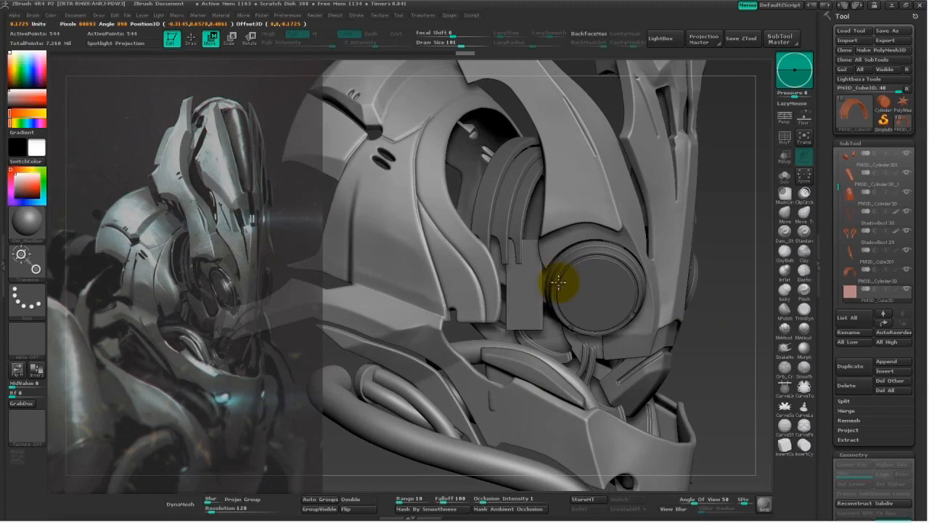
pyautogui.moveTo(707, 325); pyautogui.dragTo(715, 291)
# Trim the block's lower edge to a slant with the ClipCurve brush and adjust its proportions.
pyautogui.click(804, 194)
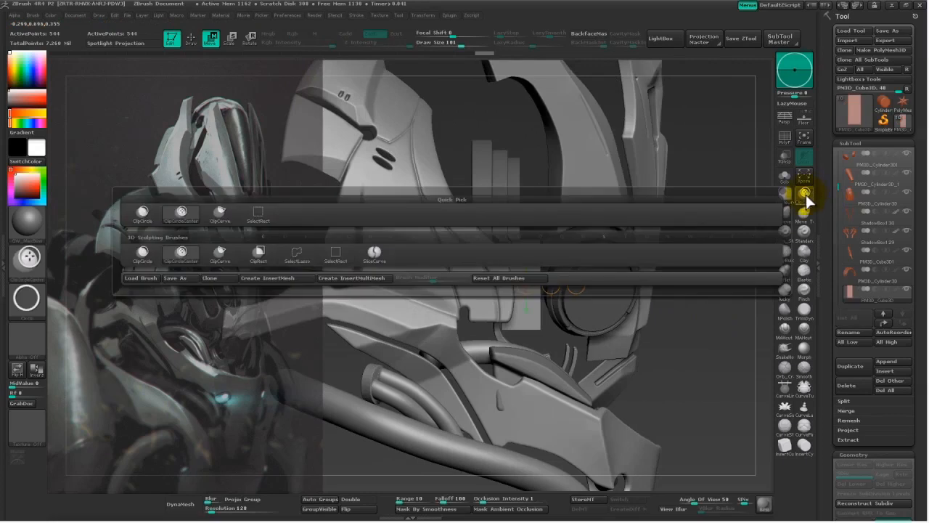
pyautogui.click(220, 253)
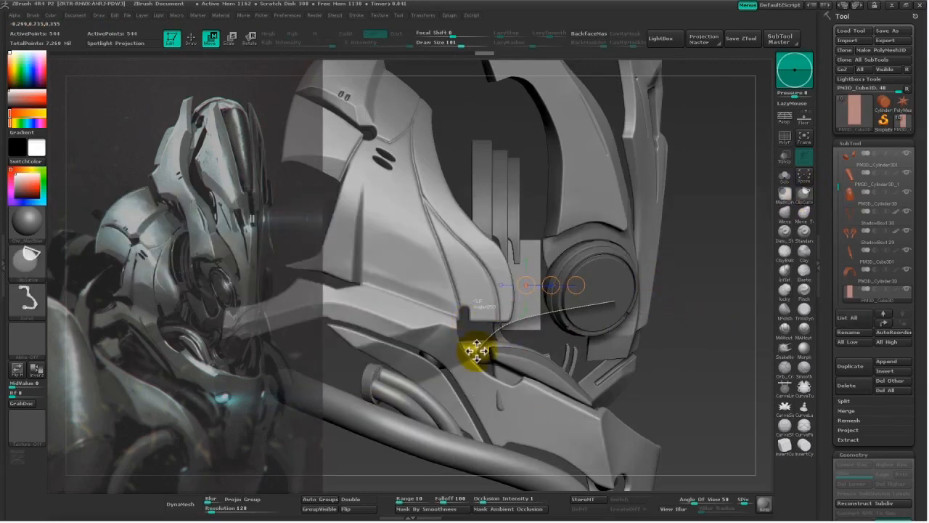
pyautogui.keyDown('ctrl'); pyautogui.keyDown('shift'); pyautogui.moveTo(465, 349); pyautogui.dragTo(464, 349); pyautogui.keyUp('shift'); pyautogui.keyUp('ctrl')
pyautogui.moveTo(704, 360)
pyautogui.mouseDown()
pyautogui.moveTo(695, 358)
pyautogui.moveTo(694, 343)
pyautogui.moveTo(575, 285)
pyautogui.mouseUp()
pyautogui.press('e')
pyautogui.moveTo(710, 310); pyautogui.dragTo(653, 288)
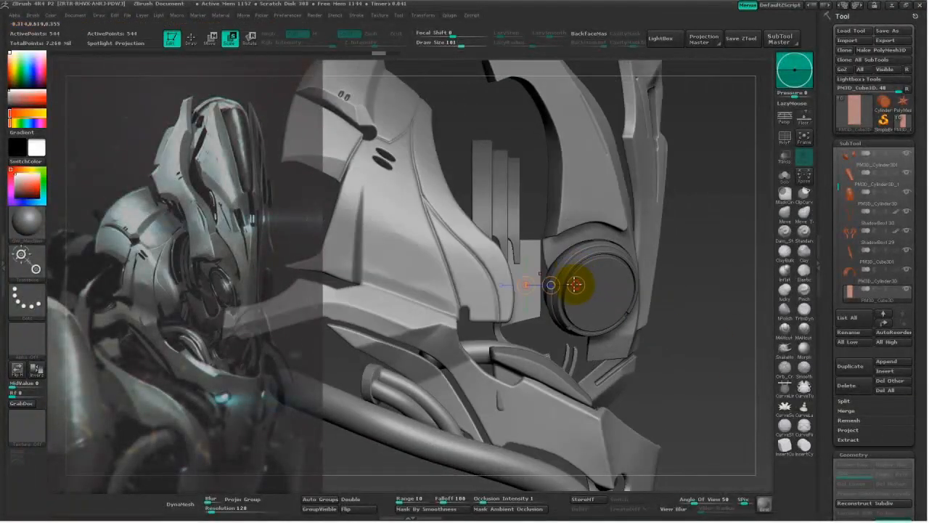
pyautogui.press('w')
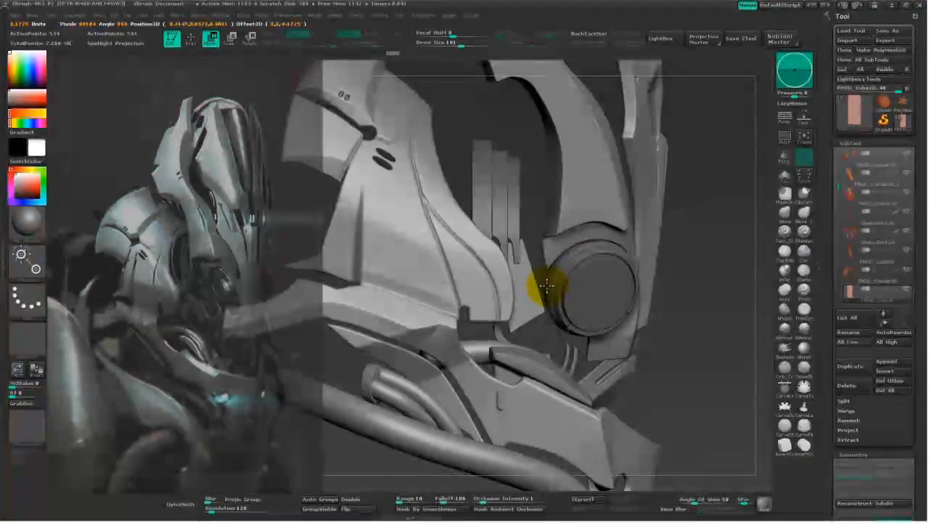
# Slant the block forward toward its lower end and seat its top against the arches' lower ends.
pyautogui.click(785, 176)
pyautogui.moveTo(451, 241); pyautogui.dragTo(628, 305)
pyautogui.click(786, 179)
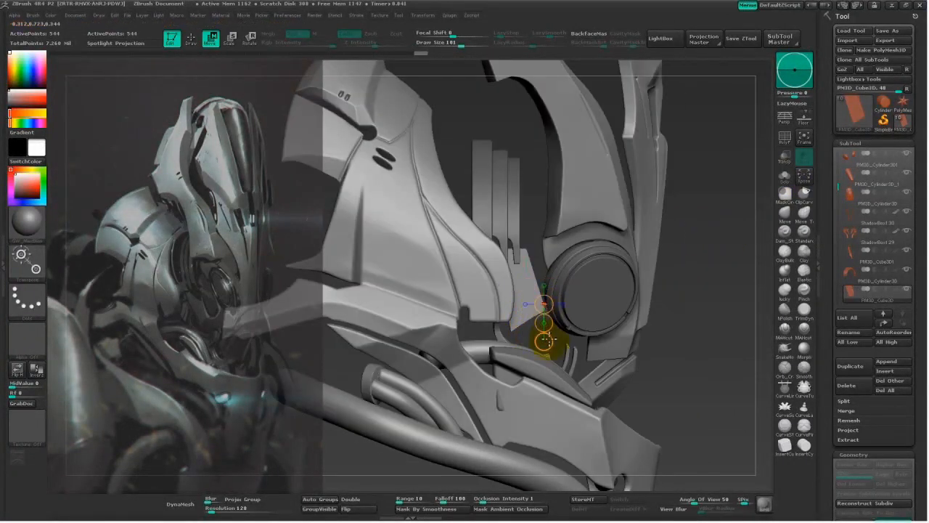
pyautogui.moveTo(659, 348); pyautogui.dragTo(570, 326)
pyautogui.moveTo(418, 382); pyautogui.dragTo(493, 310)
pyautogui.moveTo(516, 270); pyautogui.dragTo(546, 342)
# DynaMesh the plate at resolution 1024, isolate it, and trim it into a tapered strip with clip curves.
pyautogui.click(235, 510)
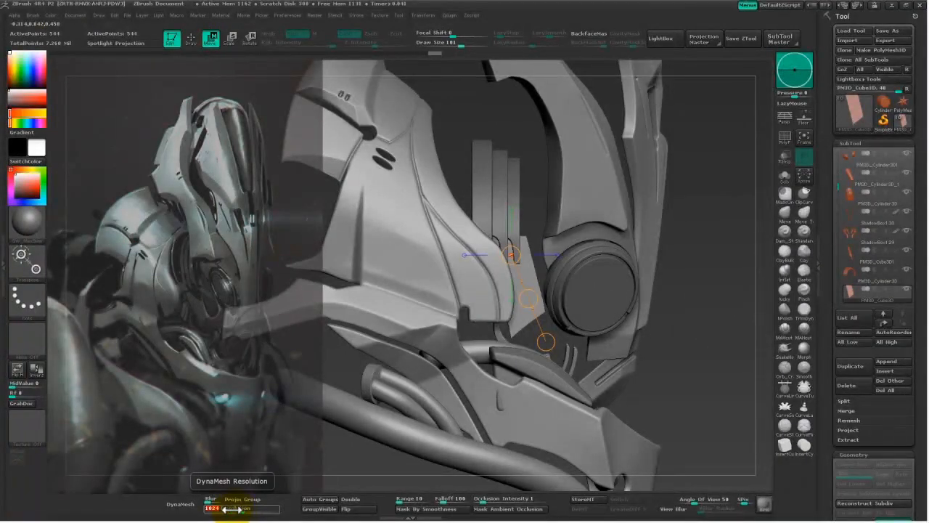
pyautogui.click(785, 176)
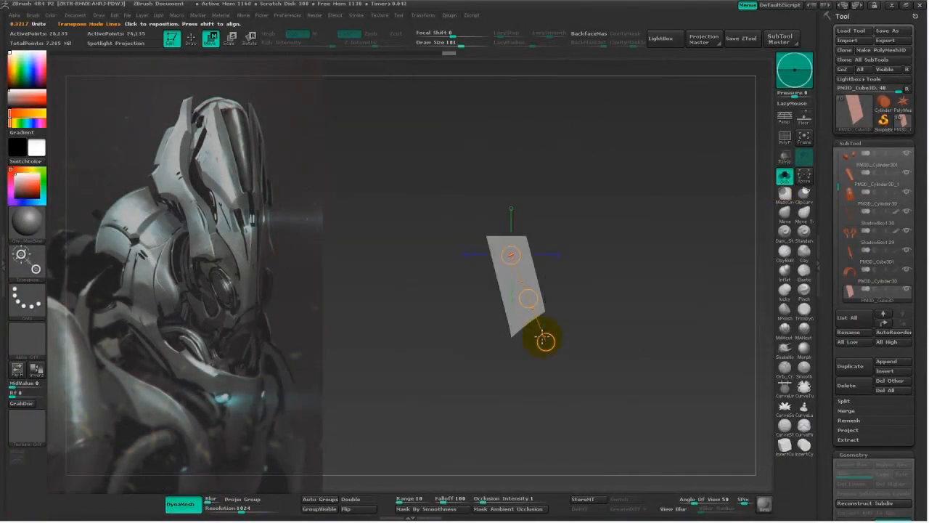
pyautogui.press('q')
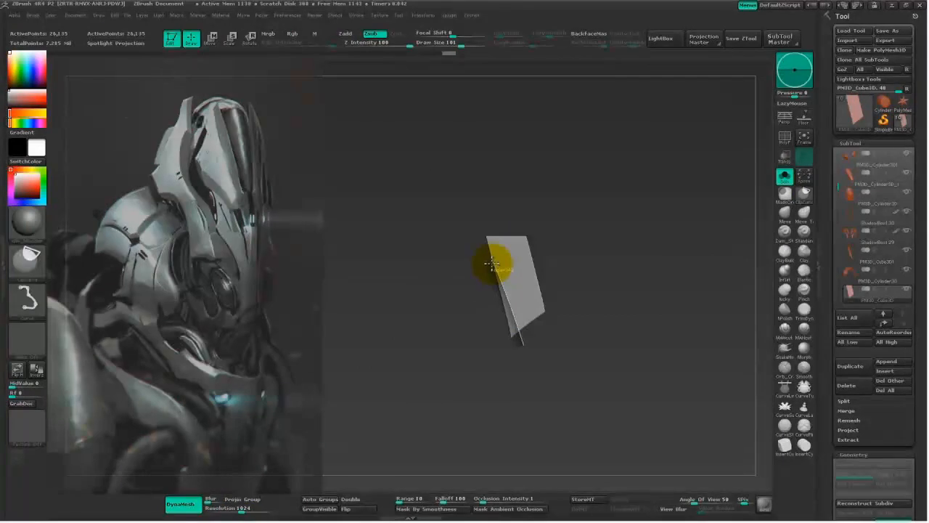
pyautogui.moveTo(483, 209); pyautogui.dragTo(530, 243)
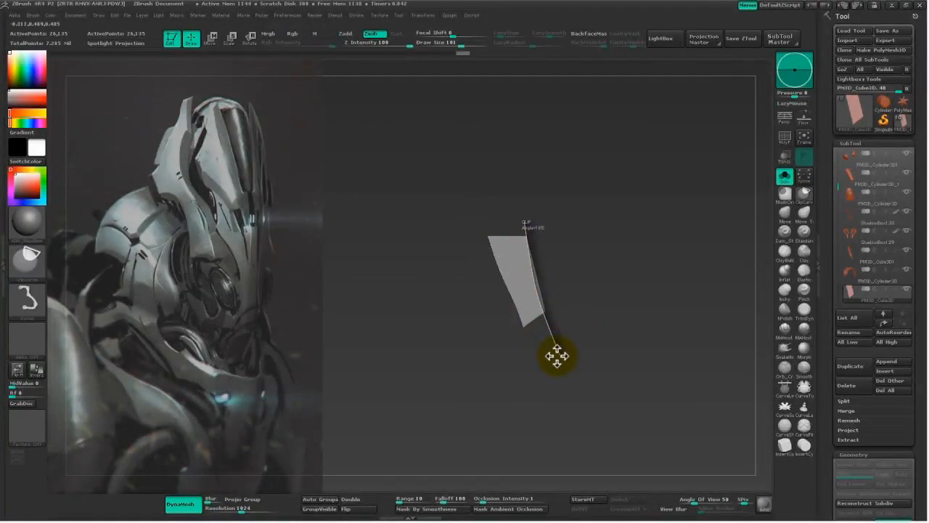
pyautogui.keyDown('ctrl'); pyautogui.keyDown('shift'); pyautogui.moveTo(556, 355); pyautogui.dragTo(558, 352); pyautogui.keyUp('shift'); pyautogui.keyUp('ctrl')
pyautogui.moveTo(581, 295)
pyautogui.keyDown('ctrl'); pyautogui.keyDown('shift'); pyautogui.mouseDown()
pyautogui.moveTo(473, 378)
pyautogui.moveTo(469, 367)
pyautogui.mouseUp(); pyautogui.keyUp('shift'); pyautogui.keyUp('ctrl')
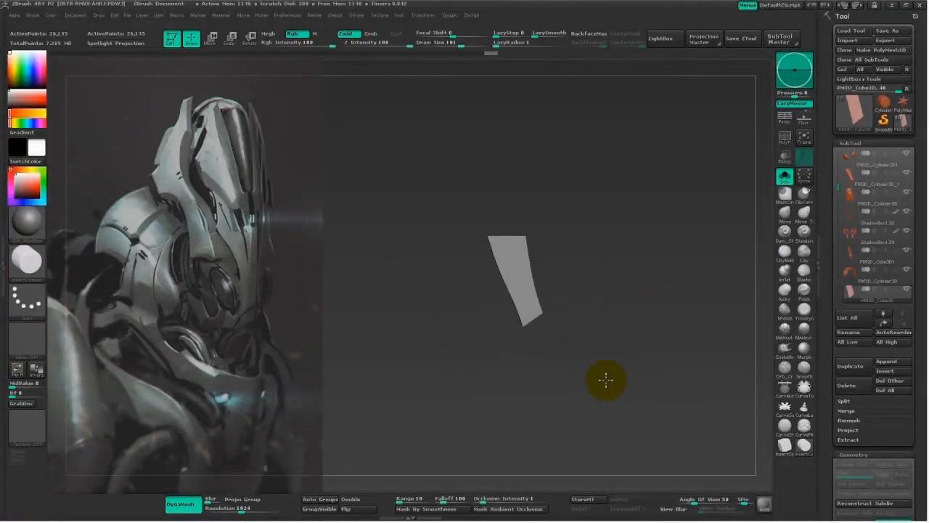
# Make further clip cuts across the isolated plate to clean up its ends.
pyautogui.moveTo(608, 379); pyautogui.dragTo(555, 438)
pyautogui.keyDown('ctrl'); pyautogui.keyDown('shift'); pyautogui.moveTo(507, 396); pyautogui.dragTo(510, 386); pyautogui.keyUp('shift'); pyautogui.keyUp('ctrl')
pyautogui.moveTo(510, 386); pyautogui.dragTo(501, 437)
pyautogui.keyDown('ctrl'); pyautogui.keyDown('shift'); pyautogui.moveTo(411, 219); pyautogui.dragTo(593, 211); pyautogui.keyUp('shift'); pyautogui.keyUp('ctrl')
pyautogui.keyDown('alt'); pyautogui.moveTo(661, 328); pyautogui.dragTo(661, 321); pyautogui.keyUp('alt')
pyautogui.moveTo(660, 321)
pyautogui.mouseDown()
pyautogui.moveTo(663, 251)
pyautogui.moveTo(658, 326)
pyautogui.mouseUp()
# Show the whole head again and move the tapered plate back beneath the arches.
pyautogui.click(784, 179)
pyautogui.moveTo(720, 363); pyautogui.dragTo(705, 361)
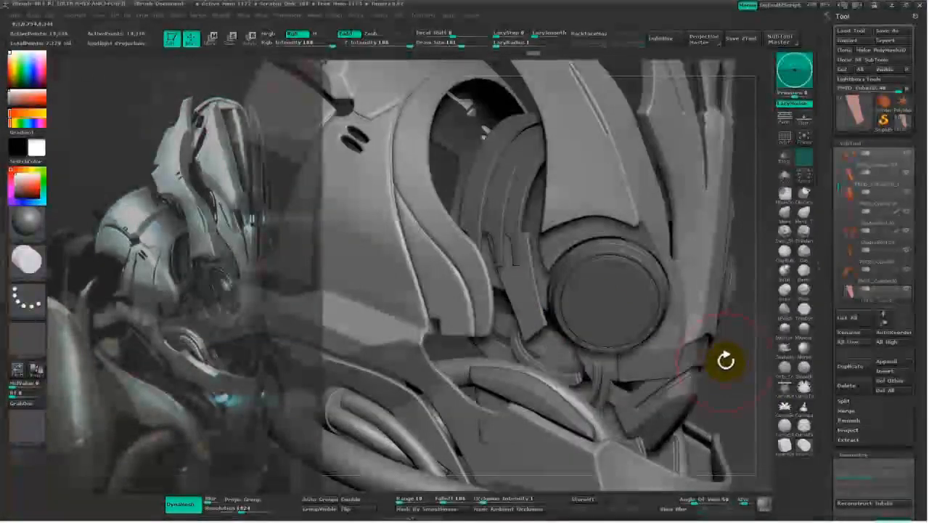
pyautogui.press('w')
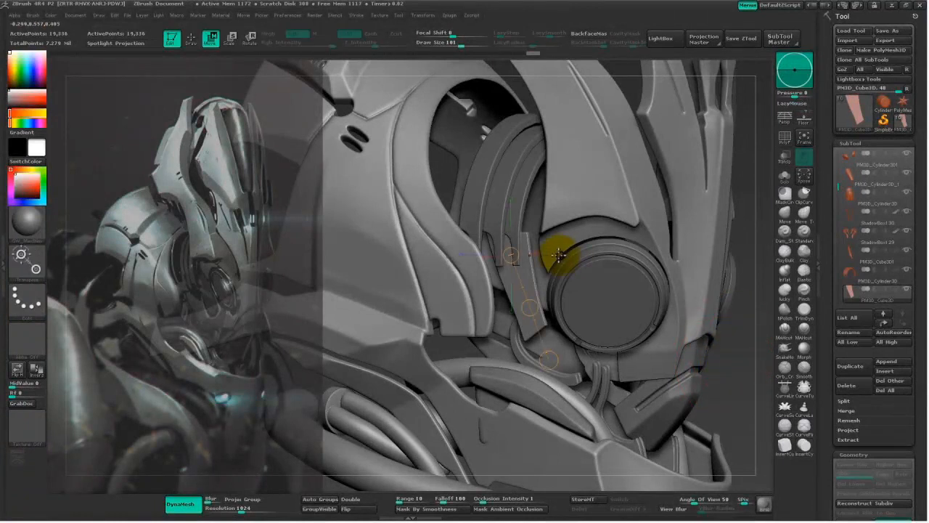
pyautogui.moveTo(560, 255); pyautogui.dragTo(541, 253)
# Duplicate the tapered plate, isolate the copy, and rotate it away from the original.
pyautogui.hotkey('ctrl', 'shift')
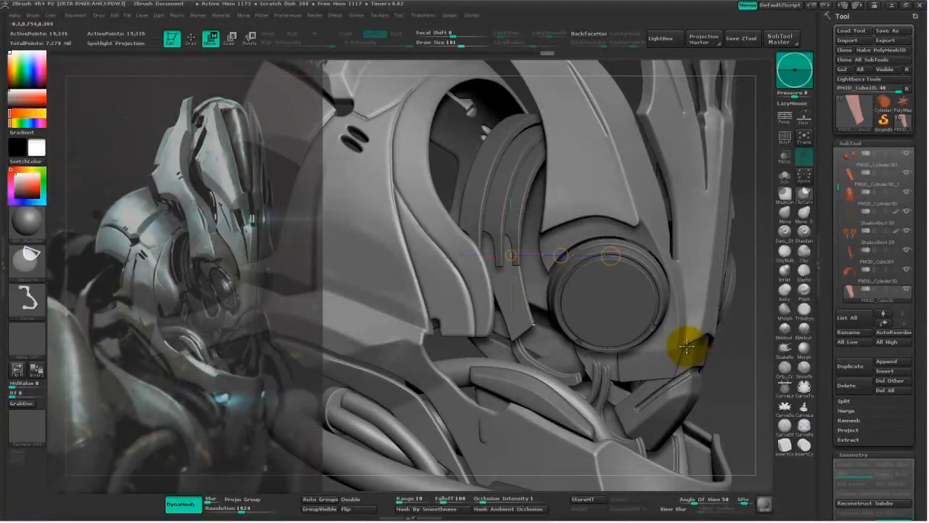
pyautogui.hotkey('ctrl', 'shift')
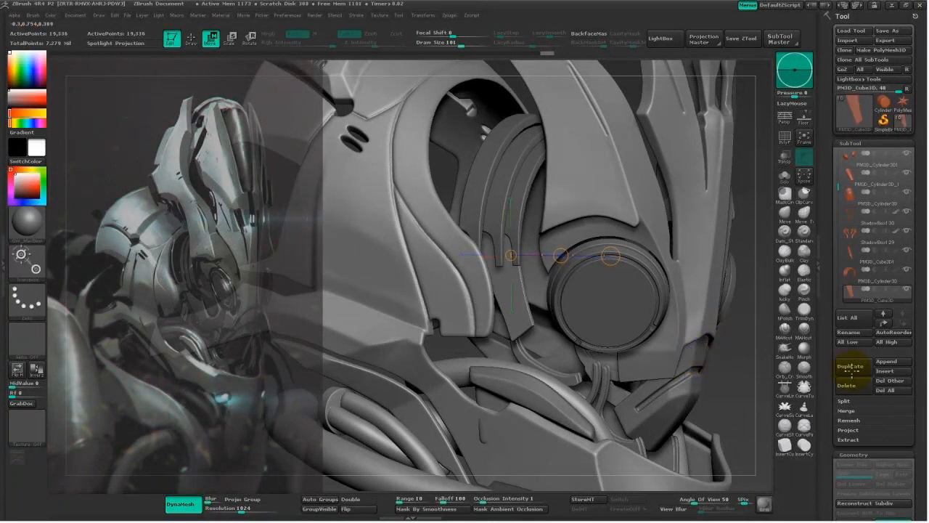
pyautogui.click(784, 181)
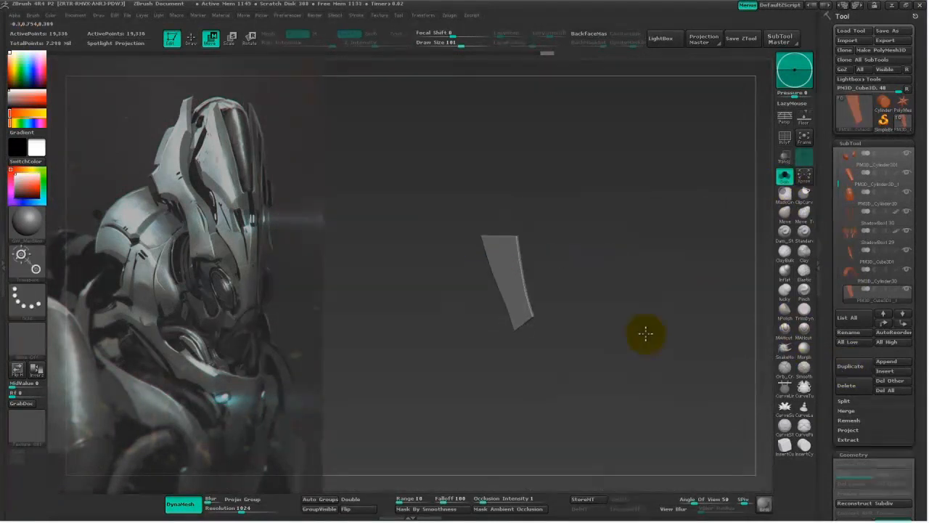
pyautogui.moveTo(837, 183); pyautogui.dragTo(838, 218)
pyautogui.moveTo(619, 342)
pyautogui.mouseDown()
pyautogui.moveTo(581, 344)
pyautogui.moveTo(564, 306)
pyautogui.moveTo(621, 210)
pyautogui.moveTo(541, 153)
pyautogui.mouseUp()
pyautogui.press('r')
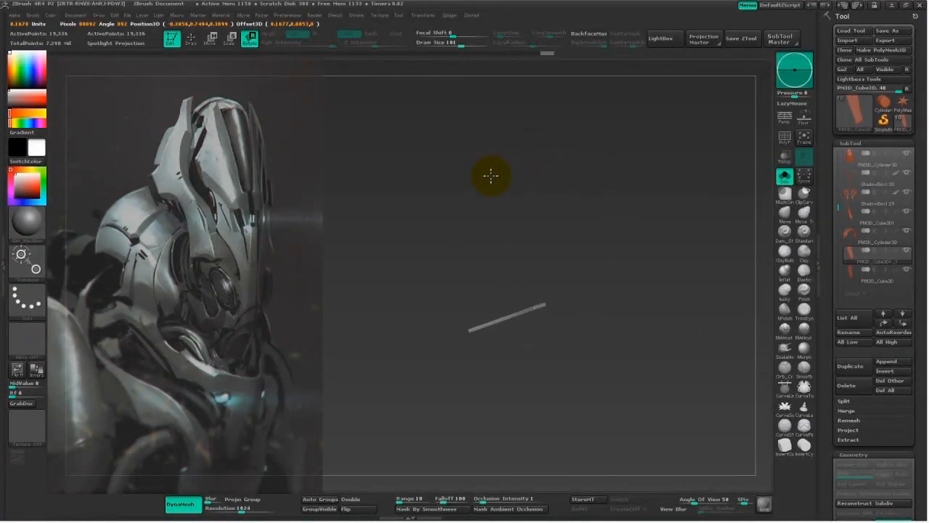
pyautogui.moveTo(473, 332)
pyautogui.mouseDown()
pyautogui.moveTo(535, 309)
pyautogui.moveTo(434, 331)
pyautogui.mouseUp()
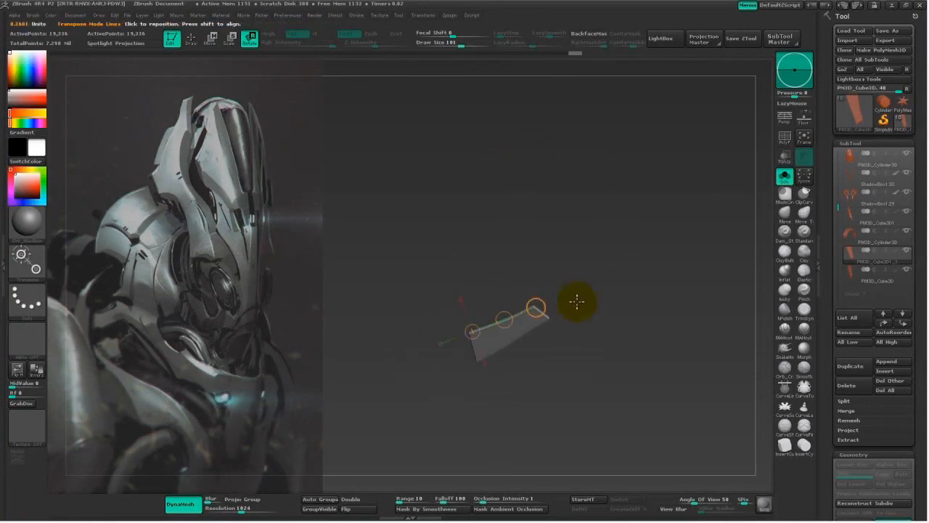
pyautogui.click(785, 176)
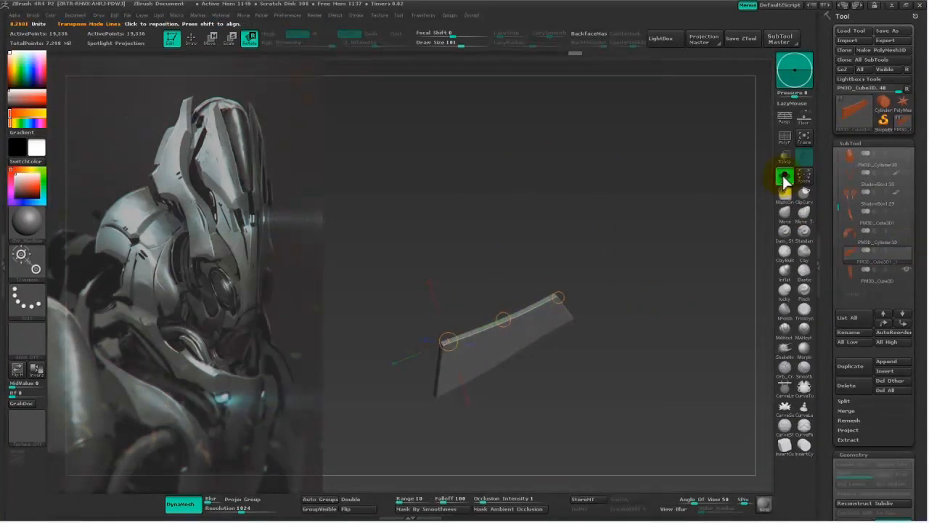
# Rotate and move the copy so it angles forward and upward from the original plate's lower end.
pyautogui.moveTo(666, 322); pyautogui.dragTo(575, 321)
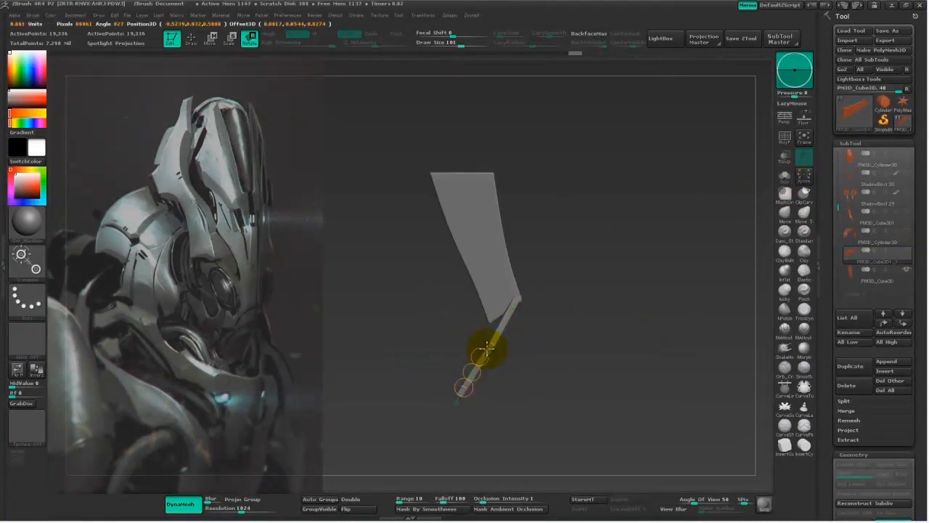
pyautogui.moveTo(515, 298); pyautogui.dragTo(590, 291)
pyautogui.moveTo(492, 341); pyautogui.dragTo(522, 269)
pyautogui.press('w')
pyautogui.press('r')
pyautogui.moveTo(648, 207)
pyautogui.mouseDown()
pyautogui.moveTo(647, 332)
pyautogui.moveTo(587, 342)
pyautogui.moveTo(431, 263)
pyautogui.moveTo(503, 222)
pyautogui.mouseUp()
pyautogui.press('w')
pyautogui.moveTo(477, 240); pyautogui.dragTo(585, 251)
pyautogui.moveTo(651, 278)
pyautogui.mouseDown()
pyautogui.moveTo(639, 392)
pyautogui.moveTo(602, 386)
pyautogui.moveTo(653, 428)
pyautogui.mouseUp()
pyautogui.moveTo(640, 354)
pyautogui.mouseDown()
pyautogui.moveTo(659, 401)
pyautogui.moveTo(633, 359)
pyautogui.mouseUp()
pyautogui.moveTo(543, 262); pyautogui.dragTo(442, 255)
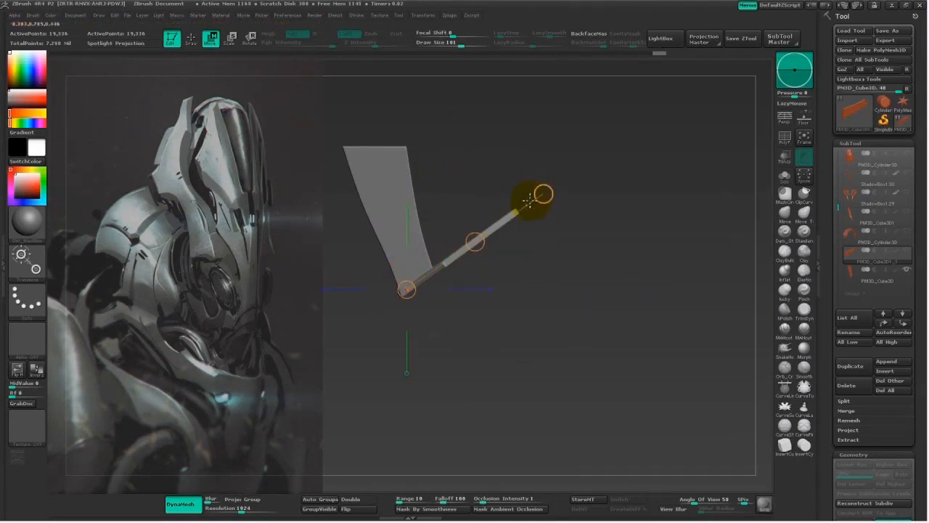
# Align the copy from above and below so it runs diagonally inward from the original plate.
pyautogui.press('r')
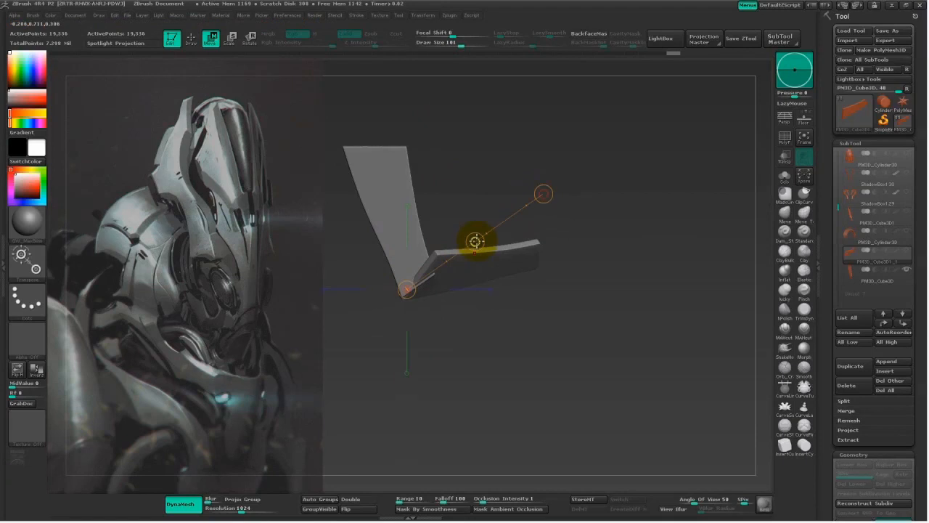
pyautogui.keyDown('shift'); pyautogui.moveTo(524, 297); pyautogui.dragTo(539, 306); pyautogui.keyUp('shift')
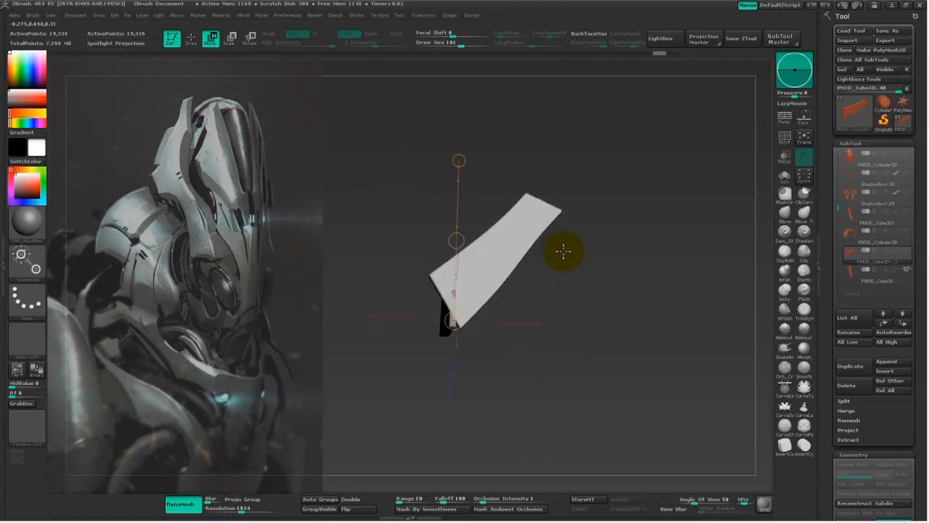
pyautogui.moveTo(486, 285); pyautogui.dragTo(611, 287)
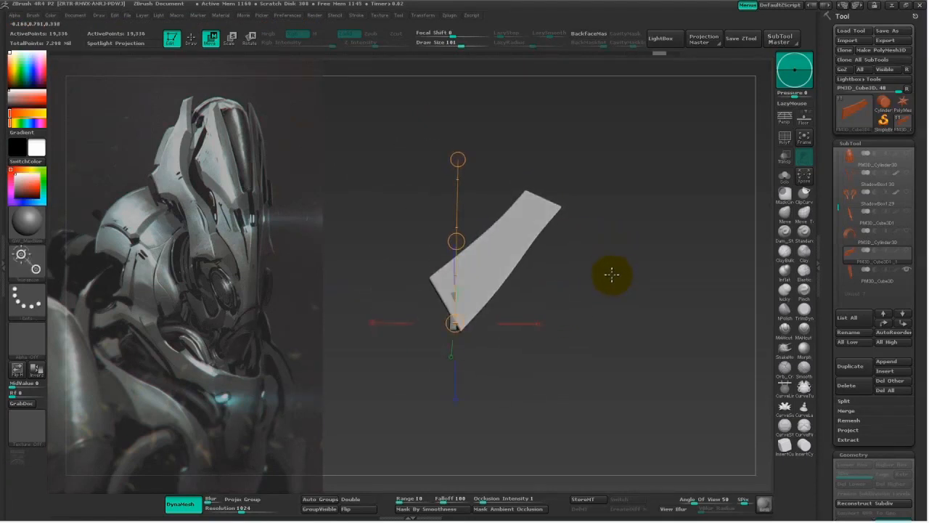
pyautogui.moveTo(598, 98); pyautogui.dragTo(617, 80)
pyautogui.moveTo(537, 203)
pyautogui.mouseDown()
pyautogui.moveTo(477, 176)
pyautogui.moveTo(574, 236)
pyautogui.moveTo(595, 226)
pyautogui.mouseUp()
# Bend the copy into a wide curved strip with the Move brush at draw sizes 228 and 135.
pyautogui.press('q')
pyautogui.press('space')
pyautogui.moveTo(512, 264)
pyautogui.mouseDown()
pyautogui.moveTo(530, 264)
pyautogui.moveTo(508, 283)
pyautogui.mouseUp()
pyautogui.press('space')
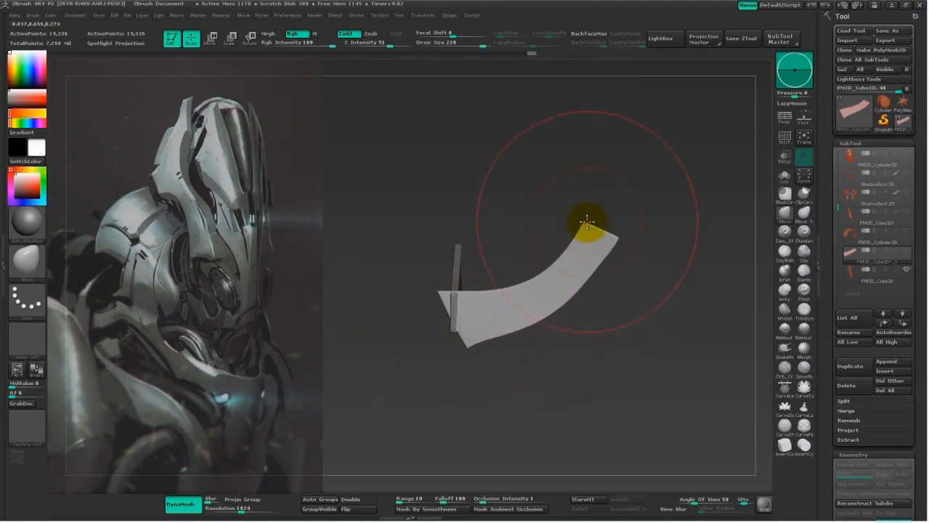
pyautogui.press('space')
pyautogui.moveTo(568, 266); pyautogui.dragTo(557, 266)
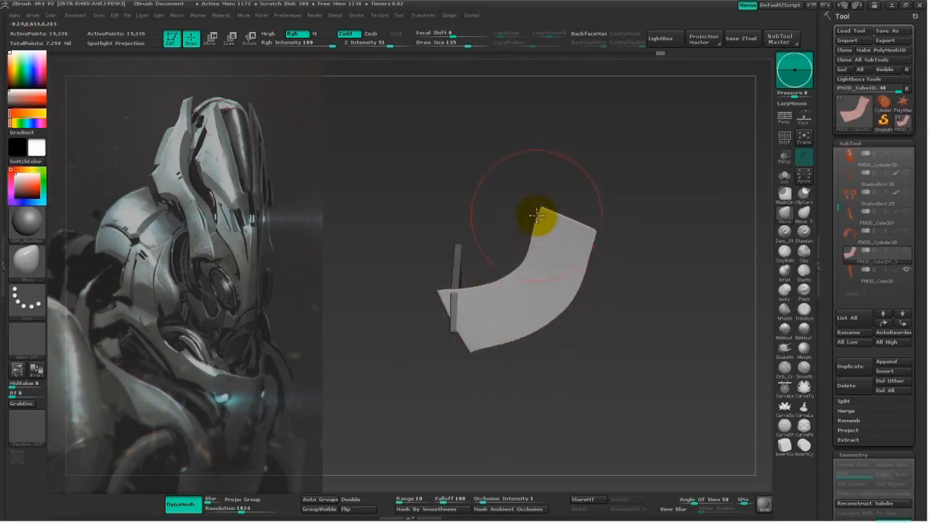
# Trim the curved strip's inner and outer edges into cleaner arcs with the ClipCurve brush.
pyautogui.keyDown('ctrl'); pyautogui.keyDown('shift'); pyautogui.moveTo(424, 291); pyautogui.dragTo(494, 287); pyautogui.keyUp('shift'); pyautogui.keyUp('ctrl')
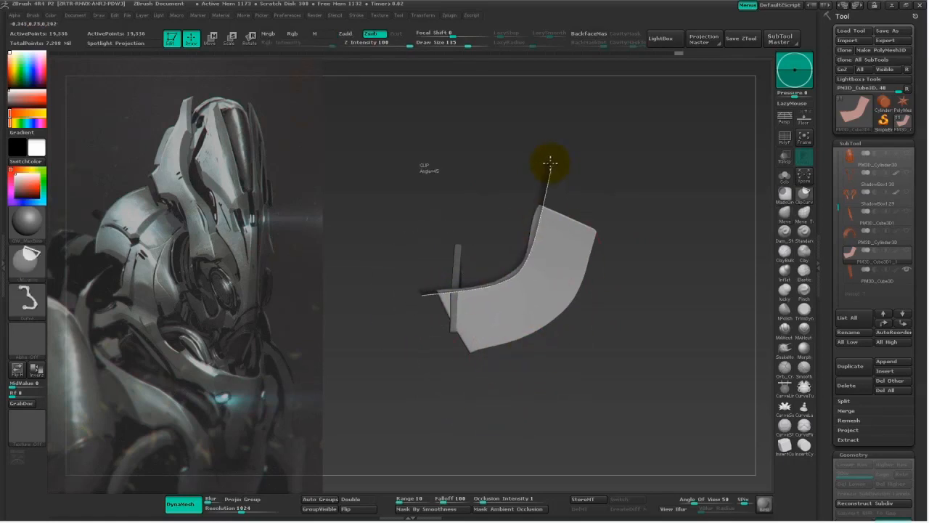
pyautogui.keyDown('ctrl'); pyautogui.keyDown('shift'); pyautogui.moveTo(556, 161); pyautogui.dragTo(557, 159); pyautogui.keyUp('shift'); pyautogui.keyUp('ctrl')
pyautogui.keyDown('ctrl'); pyautogui.keyDown('shift'); pyautogui.moveTo(599, 200); pyautogui.dragTo(580, 282); pyautogui.keyUp('shift'); pyautogui.keyUp('ctrl')
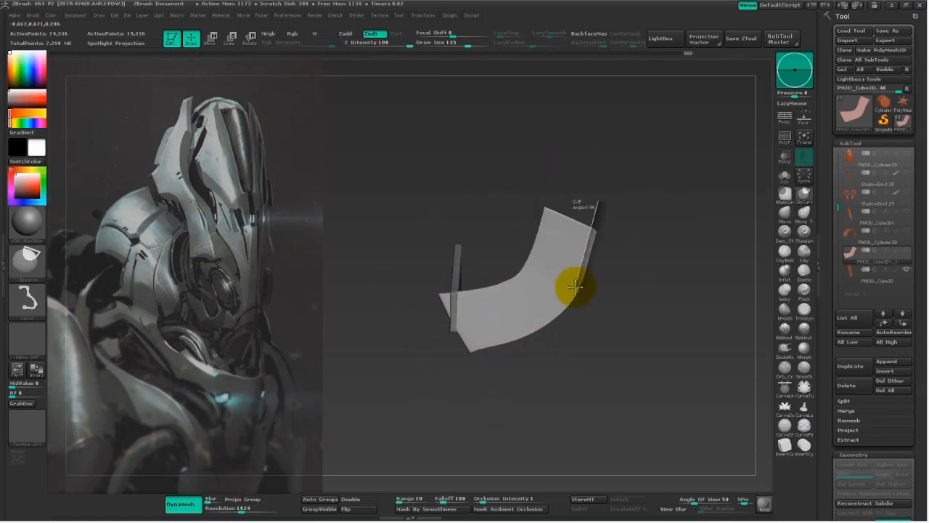
pyautogui.moveTo(517, 332)
pyautogui.keyDown('ctrl'); pyautogui.keyDown('shift'); pyautogui.mouseDown()
pyautogui.moveTo(324, 360)
pyautogui.moveTo(576, 374)
pyautogui.moveTo(557, 413)
pyautogui.mouseUp(); pyautogui.keyUp('shift'); pyautogui.keyUp('ctrl')
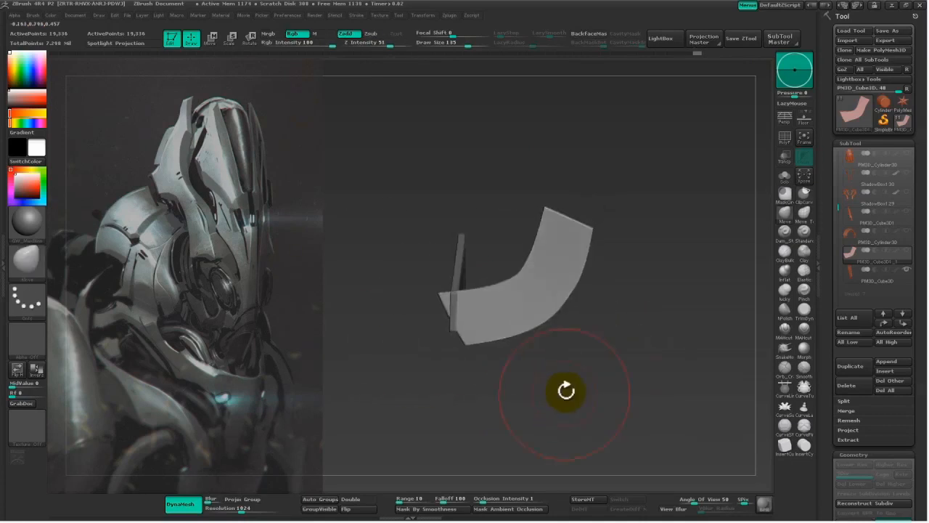
# Scale down the curved strip and move it against the lower end of the tapered plate.
pyautogui.press('e')
pyautogui.moveTo(460, 324)
pyautogui.mouseDown()
pyautogui.moveTo(660, 244)
pyautogui.moveTo(681, 311)
pyautogui.mouseUp()
pyautogui.press('w')
pyautogui.moveTo(560, 282); pyautogui.dragTo(559, 278)
pyautogui.press('r')
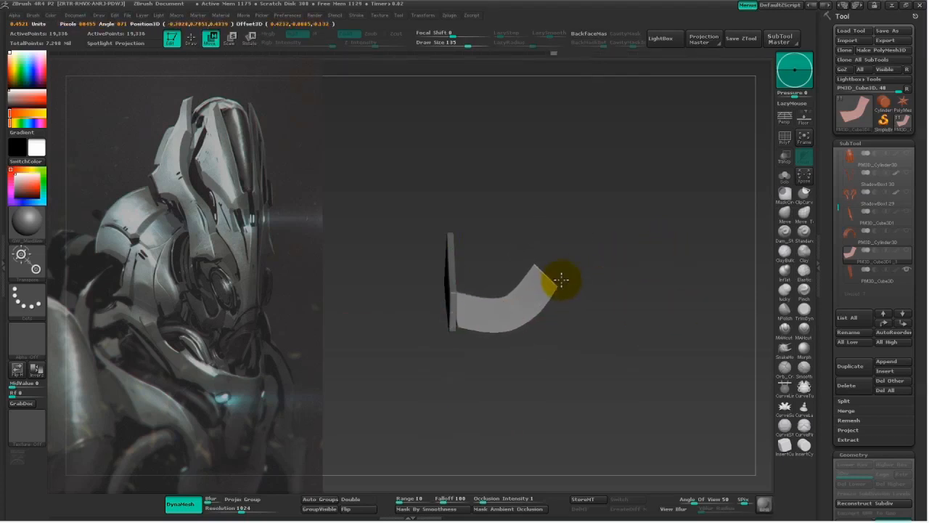
pyautogui.press('r')
# Rotate and nudge the strip so it runs inward from the tapered plate's lower edge.
pyautogui.moveTo(670, 251); pyautogui.dragTo(622, 405)
pyautogui.moveTo(451, 313); pyautogui.dragTo(548, 301)
pyautogui.moveTo(515, 342); pyautogui.dragTo(547, 351)
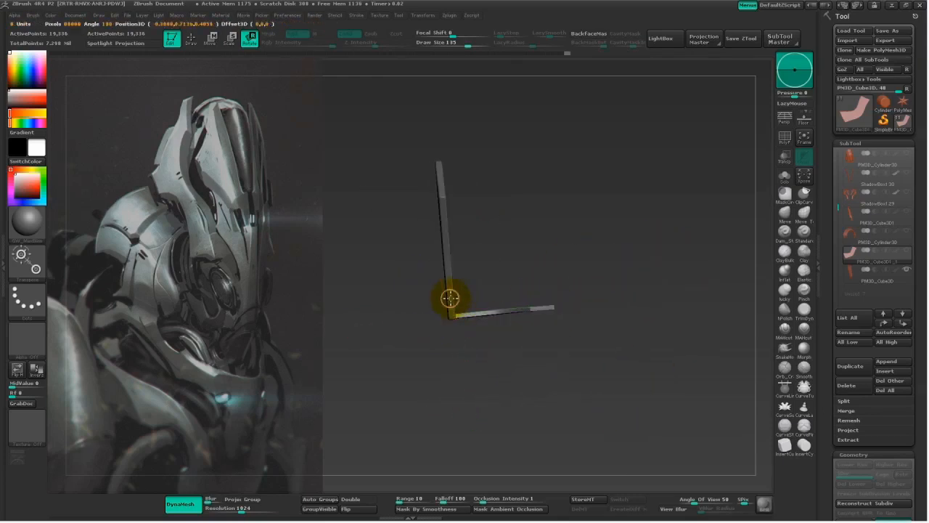
pyautogui.moveTo(578, 305)
pyautogui.mouseDown()
pyautogui.moveTo(624, 275)
pyautogui.moveTo(631, 322)
pyautogui.moveTo(578, 306)
pyautogui.mouseUp()
pyautogui.moveTo(637, 377); pyautogui.dragTo(611, 354)
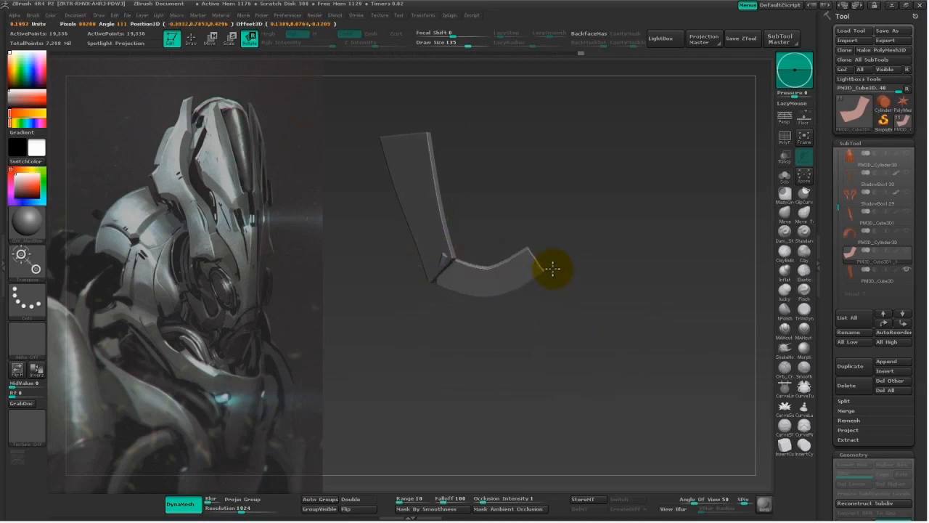
pyautogui.press('w')
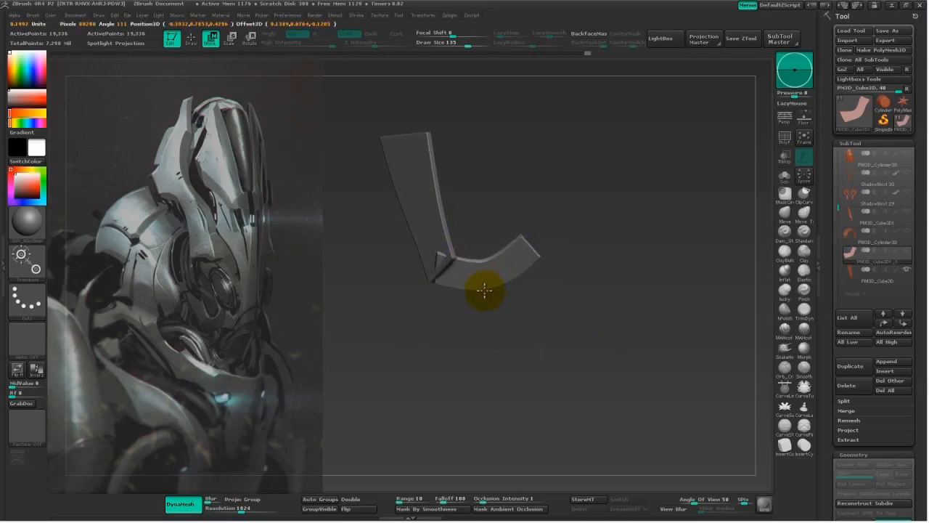
pyautogui.press('r')
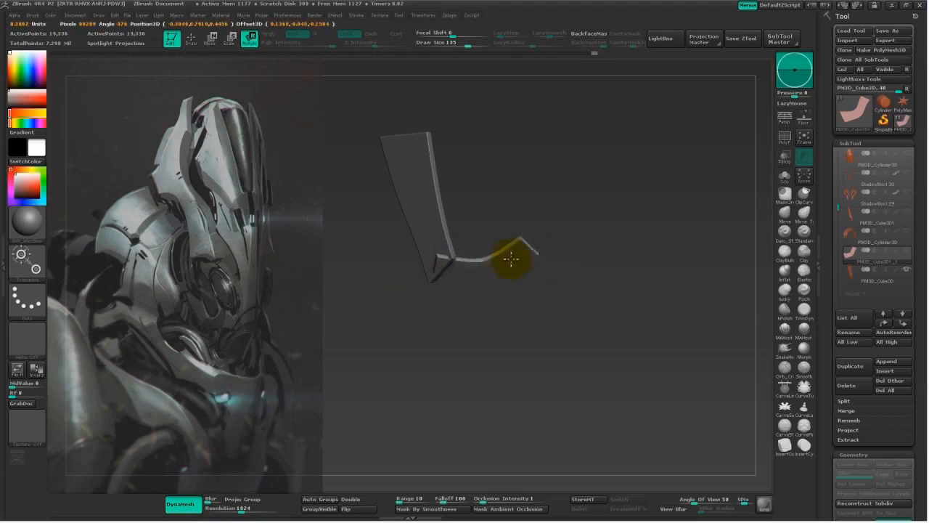
pyautogui.press('w')
pyautogui.moveTo(477, 305); pyautogui.dragTo(533, 241)
# Clip the strip's overlapping end along the tapered plate's lower edge and adjust its fit at the joint.
pyautogui.keyDown('ctrl'); pyautogui.keyDown('shift'); pyautogui.moveTo(418, 281); pyautogui.dragTo(479, 190); pyautogui.keyUp('shift'); pyautogui.keyUp('ctrl')
pyautogui.moveTo(539, 249)
pyautogui.mouseDown()
pyautogui.moveTo(622, 240)
pyautogui.moveTo(610, 230)
pyautogui.mouseUp()
pyautogui.moveTo(448, 246); pyautogui.dragTo(573, 263)
pyautogui.press('e')
pyautogui.press('w')
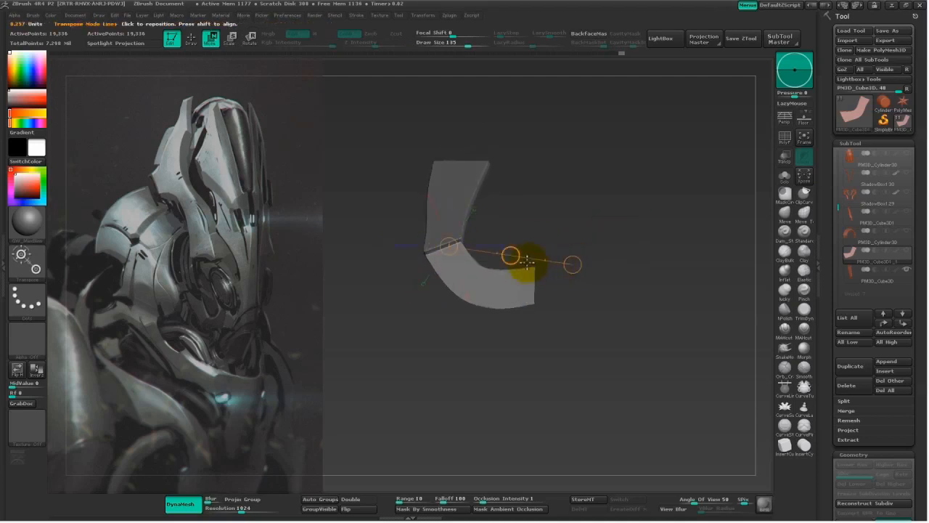
pyautogui.moveTo(620, 242); pyautogui.dragTo(822, 282)
# Duplicate the tapered plate, show the curved strip again, and move the copy toward the strip's free end.
pyautogui.click(860, 280)
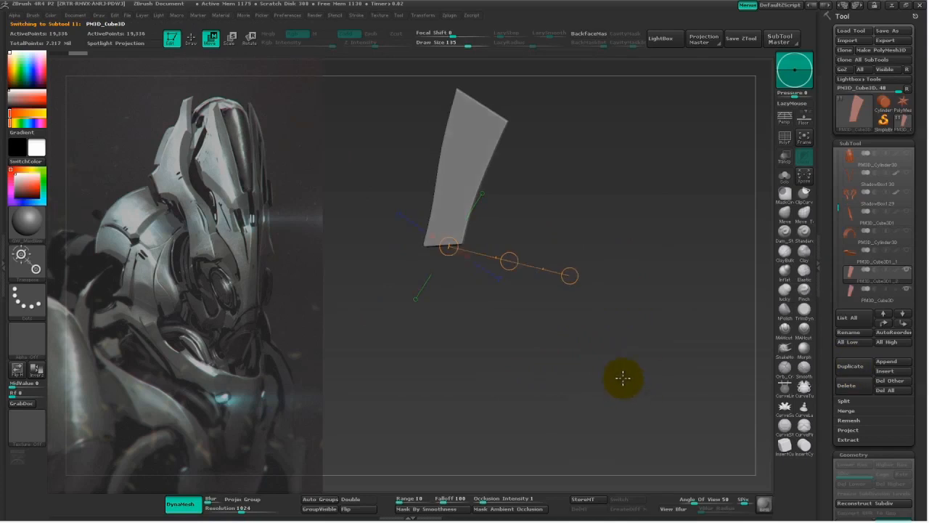
pyautogui.moveTo(837, 207); pyautogui.dragTo(838, 225)
pyautogui.click(905, 212)
pyautogui.moveTo(661, 322); pyautogui.dragTo(563, 281)
pyautogui.moveTo(510, 244); pyautogui.dragTo(605, 239)
# Rotate the plate copy so it stands upright opposite the original plate.
pyautogui.moveTo(529, 106); pyautogui.dragTo(532, 359)
pyautogui.press('r')
pyautogui.moveTo(530, 233); pyautogui.dragTo(506, 450)
pyautogui.moveTo(532, 312); pyautogui.dragTo(541, 225)
pyautogui.moveTo(541, 225); pyautogui.dragTo(517, 433)
pyautogui.moveTo(631, 315); pyautogui.dragTo(587, 291)
pyautogui.moveTo(535, 248)
pyautogui.mouseDown()
pyautogui.moveTo(550, 222)
pyautogui.moveTo(559, 109)
pyautogui.mouseUp()
pyautogui.moveTo(559, 109); pyautogui.dragTo(600, 129)
# Move the plate copy onto the free end of the curved strip, checking its alignment from several angles.
pyautogui.press('w')
pyautogui.moveTo(566, 186); pyautogui.dragTo(590, 178)
pyautogui.moveTo(628, 265); pyautogui.dragTo(686, 282)
pyautogui.moveTo(575, 262); pyautogui.dragTo(581, 282)
pyautogui.moveTo(527, 227)
pyautogui.mouseDown()
pyautogui.moveTo(616, 227)
pyautogui.moveTo(541, 240)
pyautogui.mouseUp()
pyautogui.press('w')
pyautogui.moveTo(541, 288)
pyautogui.mouseDown()
pyautogui.moveTo(605, 297)
pyautogui.moveTo(611, 337)
pyautogui.mouseUp()
# Trim the plate copy's long side edges with two vertical ClipCurve cuts.
pyautogui.moveTo(497, 354)
pyautogui.keyDown('ctrl'); pyautogui.keyDown('shift'); pyautogui.mouseDown()
pyautogui.moveTo(482, 141)
pyautogui.moveTo(499, 112)
pyautogui.mouseUp(); pyautogui.keyUp('shift'); pyautogui.keyUp('ctrl')
pyautogui.moveTo(539, 170)
pyautogui.mouseDown()
pyautogui.moveTo(622, 170)
pyautogui.moveTo(568, 179)
pyautogui.mouseUp()
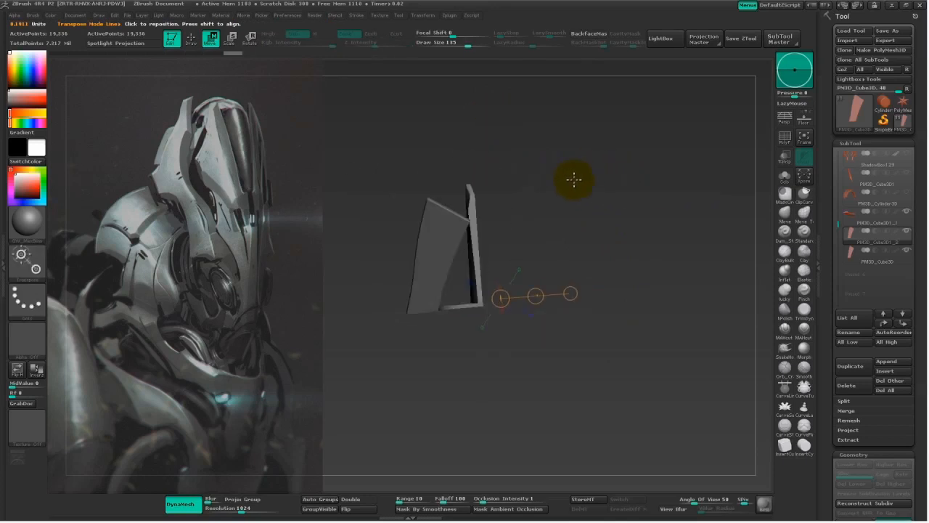
pyautogui.keyDown('ctrl'); pyautogui.keyDown('shift'); pyautogui.moveTo(477, 348); pyautogui.dragTo(456, 117); pyautogui.keyUp('shift'); pyautogui.keyUp('ctrl')
pyautogui.moveTo(609, 207)
pyautogui.mouseDown()
pyautogui.moveTo(600, 220)
pyautogui.moveTo(603, 249)
pyautogui.moveTo(564, 255)
pyautogui.moveTo(598, 224)
pyautogui.mouseUp()
# Mask part of the plate copy and reshape the rest with the Move brush at draw size 256.
pyautogui.moveTo(444, 163)
pyautogui.keyDown('ctrl'); pyautogui.mouseDown()
pyautogui.moveTo(500, 402)
pyautogui.moveTo(517, 413)
pyautogui.mouseUp(); pyautogui.keyUp('ctrl')
pyautogui.click(785, 213)
pyautogui.press('space')
pyautogui.moveTo(525, 248)
pyautogui.mouseDown()
pyautogui.moveTo(533, 248)
pyautogui.moveTo(529, 232)
pyautogui.mouseUp()
pyautogui.press('space')
pyautogui.moveTo(529, 232); pyautogui.dragTo(550, 233)
pyautogui.moveTo(612, 298); pyautogui.dragTo(634, 301)
pyautogui.keyDown('ctrl'); pyautogui.click(647, 274); pyautogui.keyUp('ctrl')
# Clip the plate copy's upper end and long side straight with the ClipCurve brush.
pyautogui.keyDown('ctrl'); pyautogui.keyDown('shift'); pyautogui.moveTo(480, 215); pyautogui.dragTo(589, 234); pyautogui.keyUp('shift'); pyautogui.keyUp('ctrl')
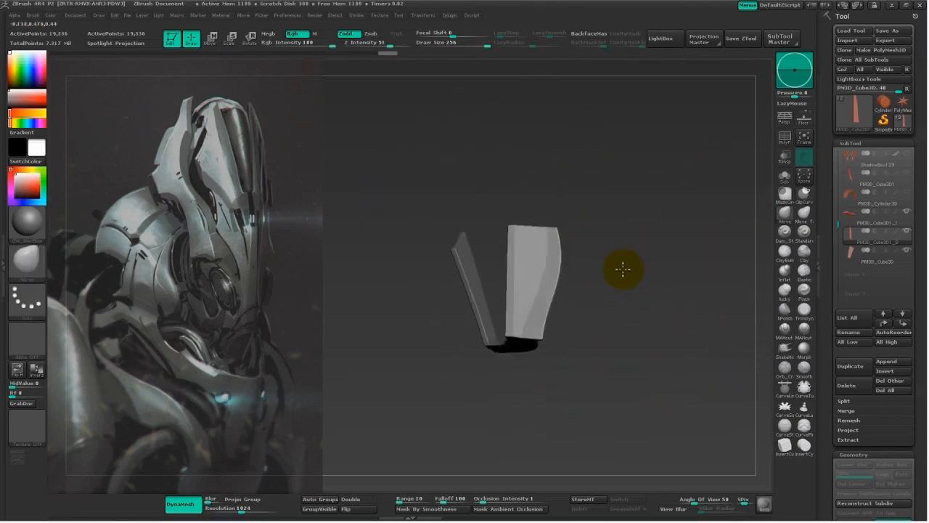
pyautogui.moveTo(542, 178)
pyautogui.keyDown('ctrl'); pyautogui.keyDown('shift'); pyautogui.mouseDown()
pyautogui.moveTo(537, 372)
pyautogui.moveTo(525, 393)
pyautogui.mouseUp(); pyautogui.keyUp('shift'); pyautogui.keyUp('ctrl')
pyautogui.moveTo(607, 280); pyautogui.dragTo(639, 371)
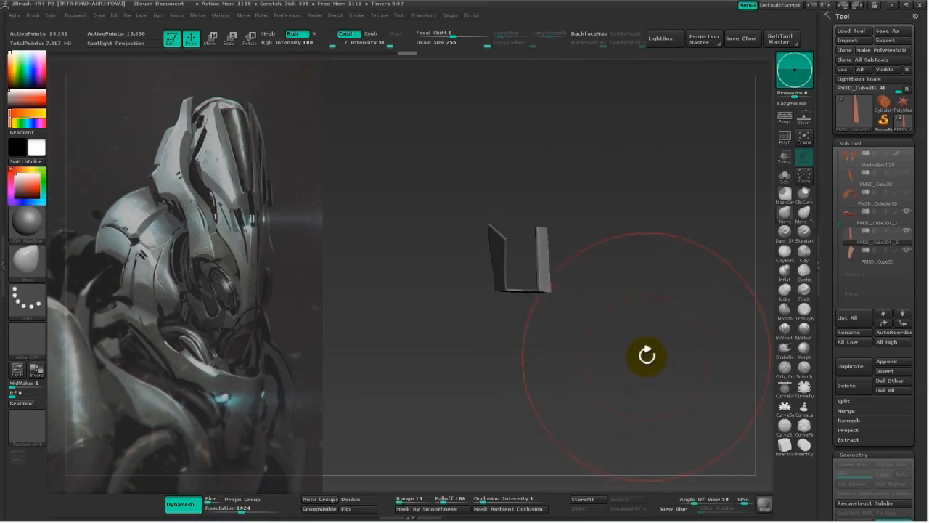
# Examine the strip and both plates inside the complete head, then isolate the three pieces again.
pyautogui.click(855, 217)
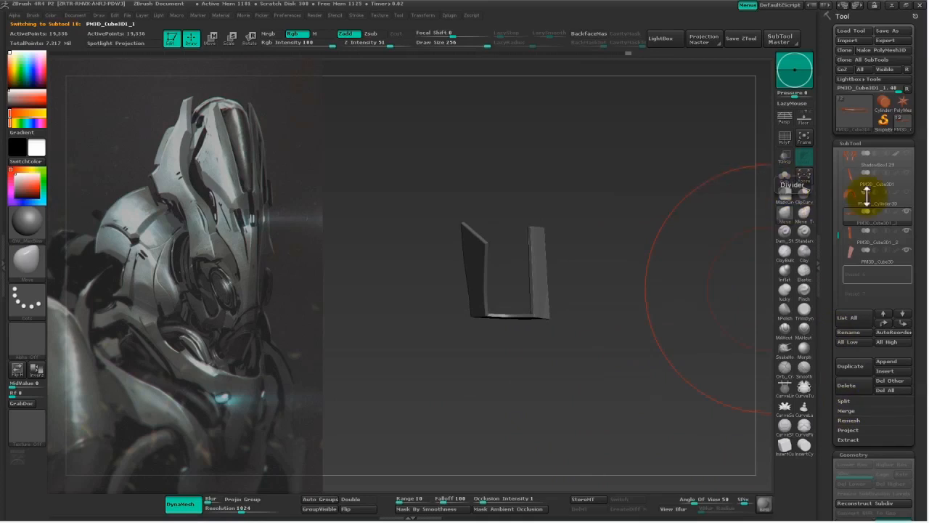
pyautogui.click(906, 213)
pyautogui.click(907, 212)
pyautogui.moveTo(686, 361); pyautogui.dragTo(703, 346)
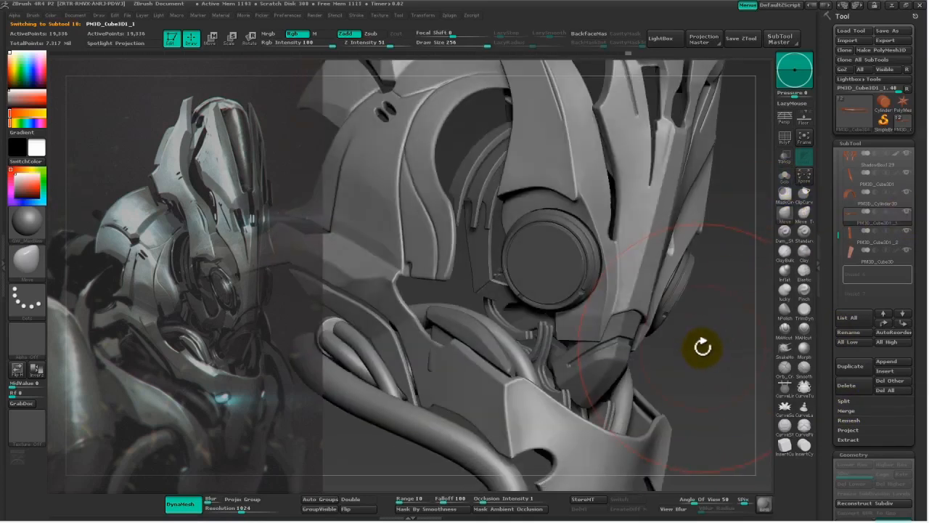
pyautogui.keyDown('alt'); pyautogui.moveTo(625, 315); pyautogui.dragTo(688, 305); pyautogui.keyUp('alt')
pyautogui.click(848, 232)
pyautogui.click(784, 176)
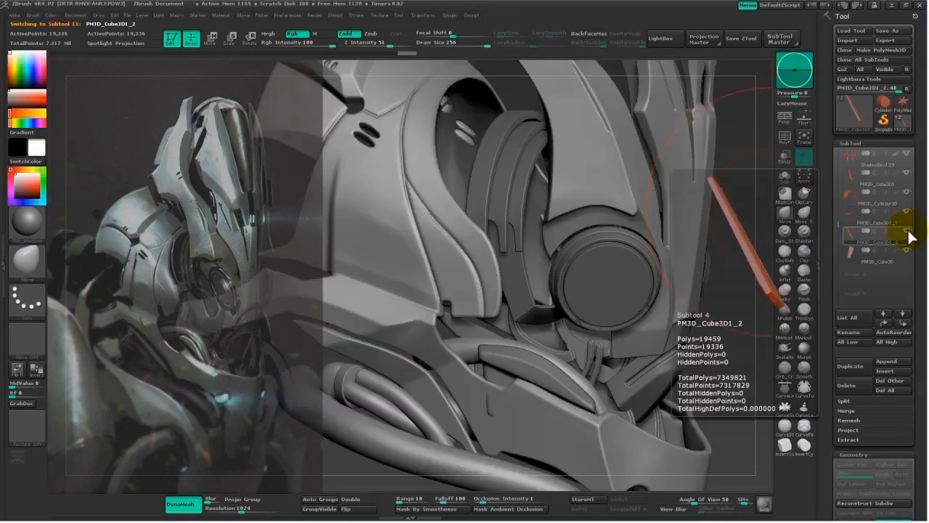
pyautogui.moveTo(726, 325)
pyautogui.mouseDown()
pyautogui.moveTo(696, 315)
pyautogui.moveTo(669, 286)
pyautogui.moveTo(670, 264)
pyautogui.moveTo(684, 295)
pyautogui.moveTo(678, 317)
pyautogui.moveTo(641, 313)
pyautogui.moveTo(692, 373)
pyautogui.mouseUp()
pyautogui.press('r')
pyautogui.press('q')
# Merge the curved strip and both plates into a single U-shaped bracket subtool.
pyautogui.click(871, 220)
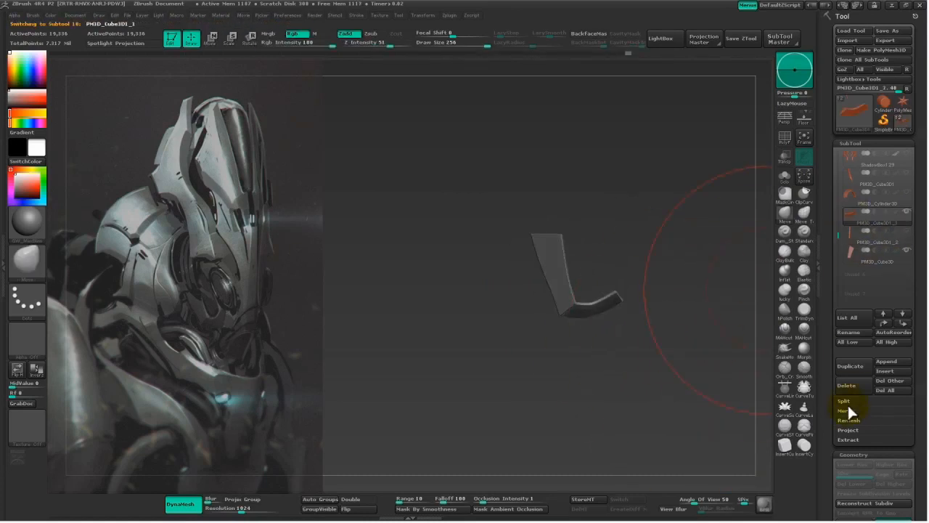
pyautogui.click(846, 413)
pyautogui.click(843, 417)
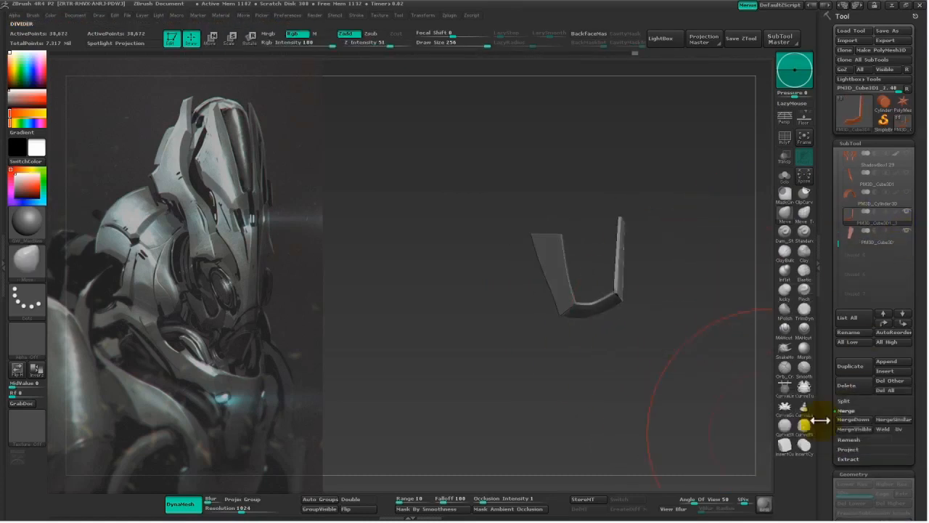
pyautogui.click(748, 438)
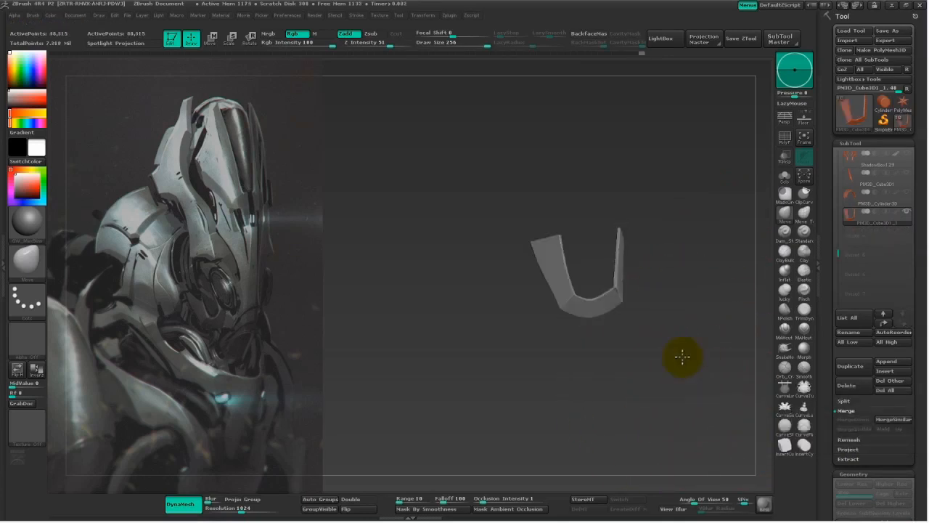
# Bevel the U-shaped bracket's edges and corner joints with the hPolish brush at draw size 76 with BackfaceMask on.
pyautogui.press('f')
pyautogui.click(787, 315)
pyautogui.press('space')
pyautogui.moveTo(579, 289); pyautogui.dragTo(556, 289)
pyautogui.click(587, 35)
pyautogui.press('space')
pyautogui.moveTo(471, 295)
pyautogui.mouseDown()
pyautogui.moveTo(461, 295)
pyautogui.moveTo(460, 280)
pyautogui.moveTo(418, 344)
pyautogui.moveTo(464, 292)
pyautogui.moveTo(606, 287)
pyautogui.mouseUp()
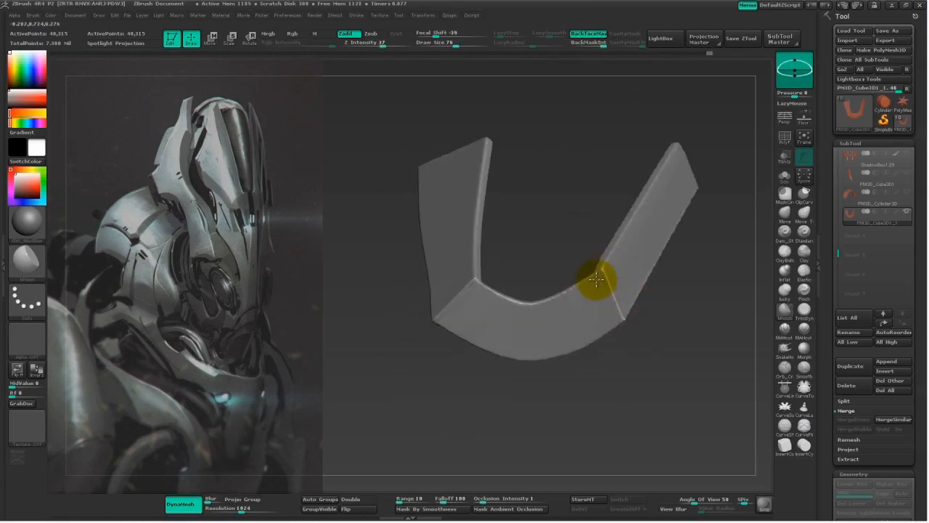
pyautogui.moveTo(593, 289); pyautogui.dragTo(618, 297)
pyautogui.moveTo(706, 324)
pyautogui.mouseDown()
pyautogui.moveTo(680, 341)
pyautogui.moveTo(673, 205)
pyautogui.moveTo(616, 283)
pyautogui.mouseUp()
pyautogui.moveTo(676, 217); pyautogui.dragTo(616, 278)
pyautogui.moveTo(688, 238); pyautogui.dragTo(632, 254)
pyautogui.moveTo(606, 289)
pyautogui.mouseDown()
pyautogui.moveTo(524, 289)
pyautogui.moveTo(520, 370)
pyautogui.moveTo(554, 378)
pyautogui.moveTo(511, 378)
pyautogui.mouseUp()
# Show the whole head and move the U-shaped bracket into place behind the round eye.
pyautogui.click(785, 175)
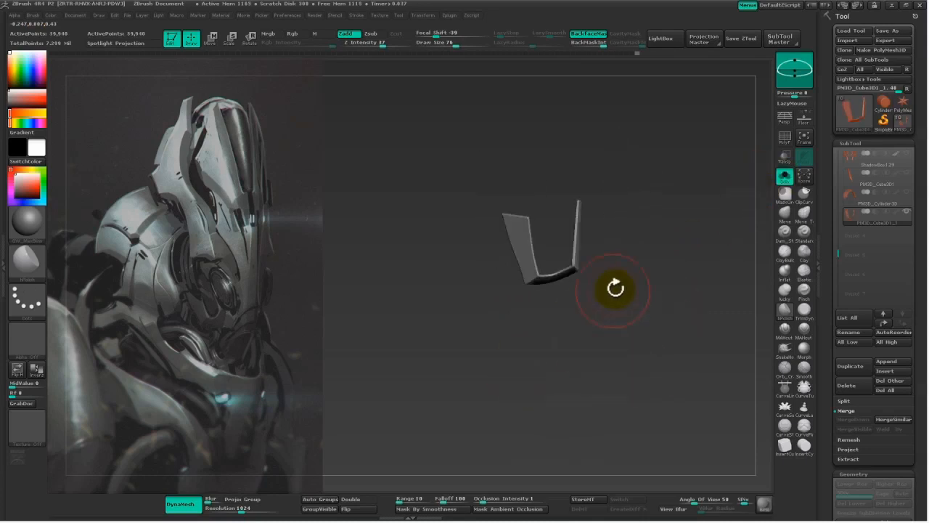
pyautogui.click(784, 176)
pyautogui.click(905, 212)
pyautogui.moveTo(699, 333); pyautogui.dragTo(680, 298)
pyautogui.press('w')
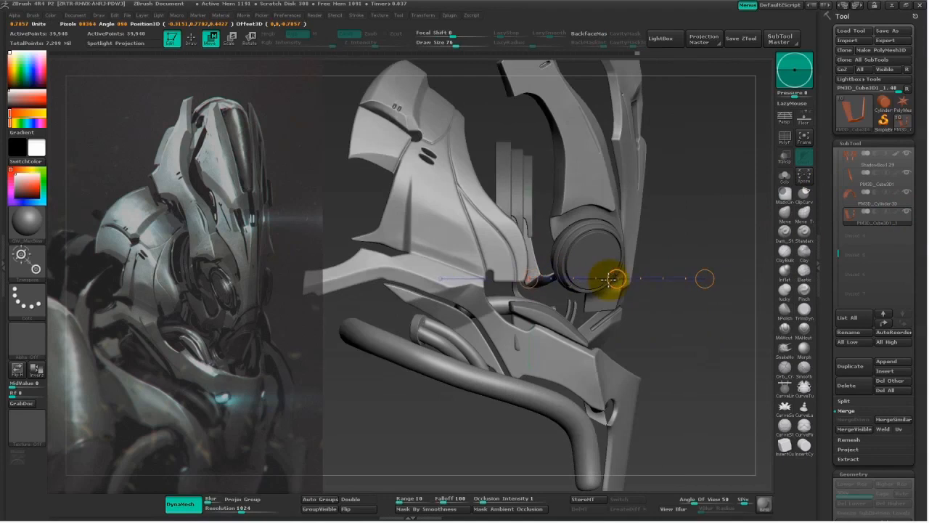
pyautogui.moveTo(530, 269); pyautogui.dragTo(695, 268)
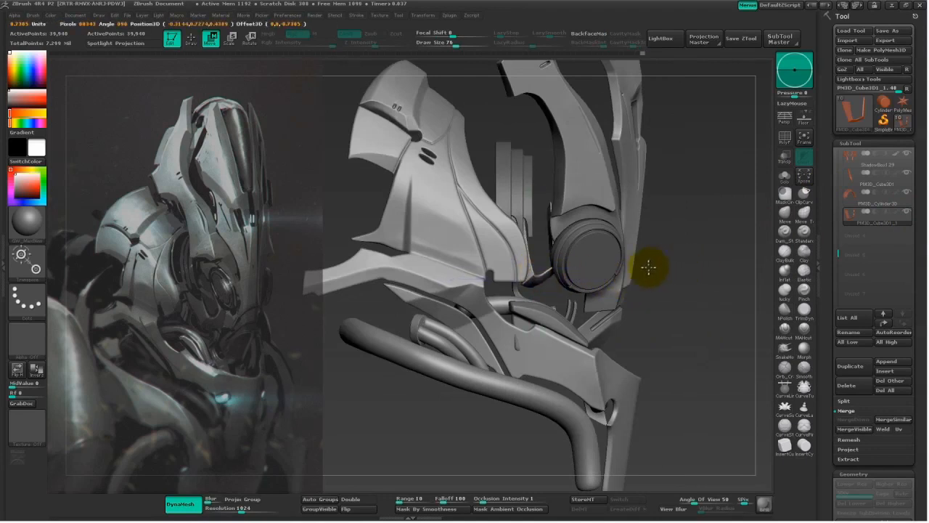
pyautogui.moveTo(675, 312); pyautogui.dragTo(718, 364)
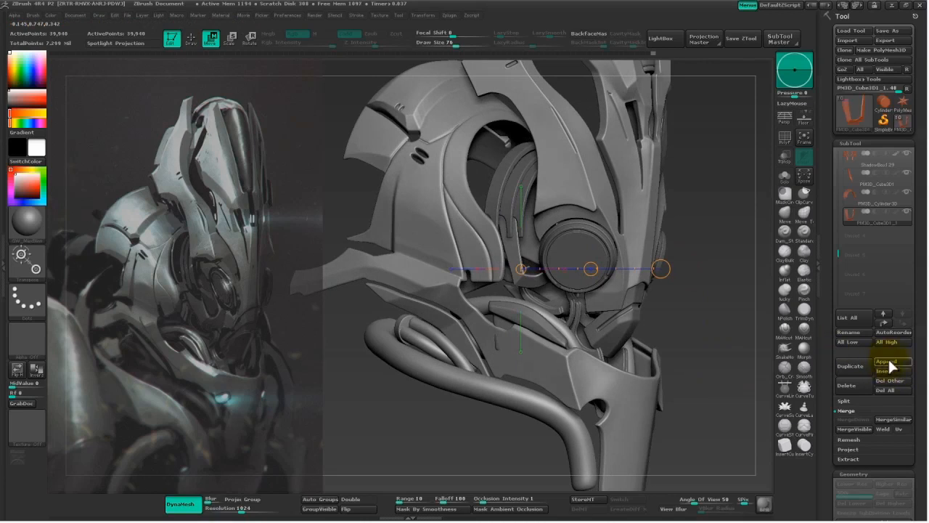
# Append a cube to the head model and scale it down to a small block.
pyautogui.click(885, 360)
pyautogui.click(662, 340)
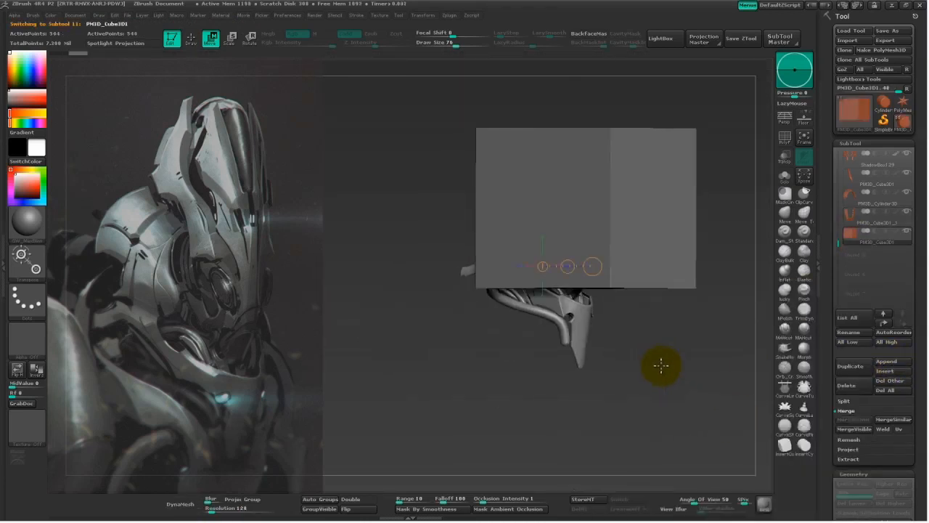
pyautogui.keyDown('shift'); pyautogui.moveTo(658, 355); pyautogui.dragTo(643, 366); pyautogui.keyUp('shift')
pyautogui.moveTo(573, 209)
pyautogui.mouseDown()
pyautogui.moveTo(730, 226)
pyautogui.moveTo(729, 259)
pyautogui.mouseUp()
pyautogui.press('e')
pyautogui.moveTo(729, 259)
pyautogui.mouseDown()
pyautogui.moveTo(677, 229)
pyautogui.moveTo(695, 251)
pyautogui.moveTo(685, 262)
pyautogui.mouseUp()
# Move the small block into the gap between the stepped arches and the round eye.
pyautogui.press('w')
pyautogui.moveTo(646, 236); pyautogui.dragTo(707, 402)
pyautogui.moveTo(714, 303)
pyautogui.mouseDown()
pyautogui.moveTo(521, 268)
pyautogui.moveTo(703, 289)
pyautogui.moveTo(454, 264)
pyautogui.moveTo(647, 274)
pyautogui.moveTo(564, 274)
pyautogui.mouseUp()
pyautogui.moveTo(467, 288)
pyautogui.mouseDown()
pyautogui.moveTo(655, 288)
pyautogui.moveTo(570, 289)
pyautogui.mouseUp()
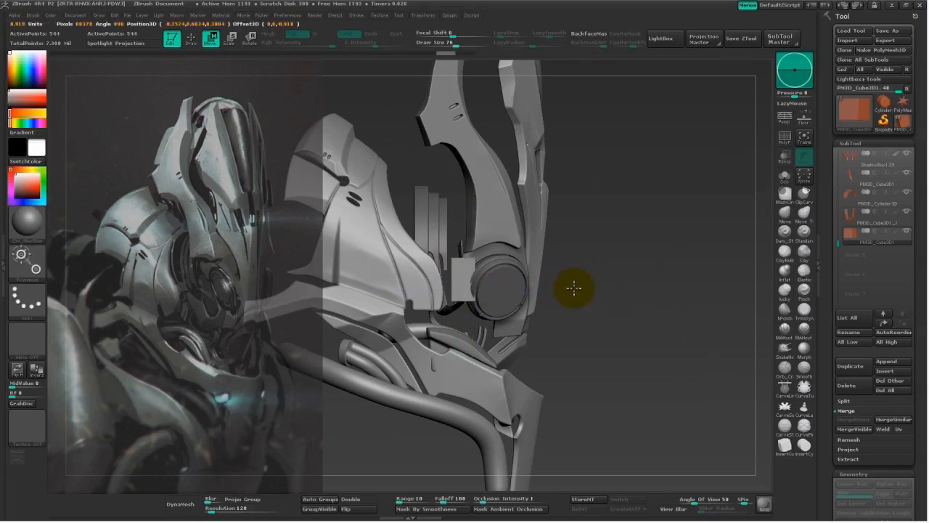
# Convert the block to a DynaMesh at resolution 1024 and clip off its corners with ClipCurve.
pyautogui.press('q')
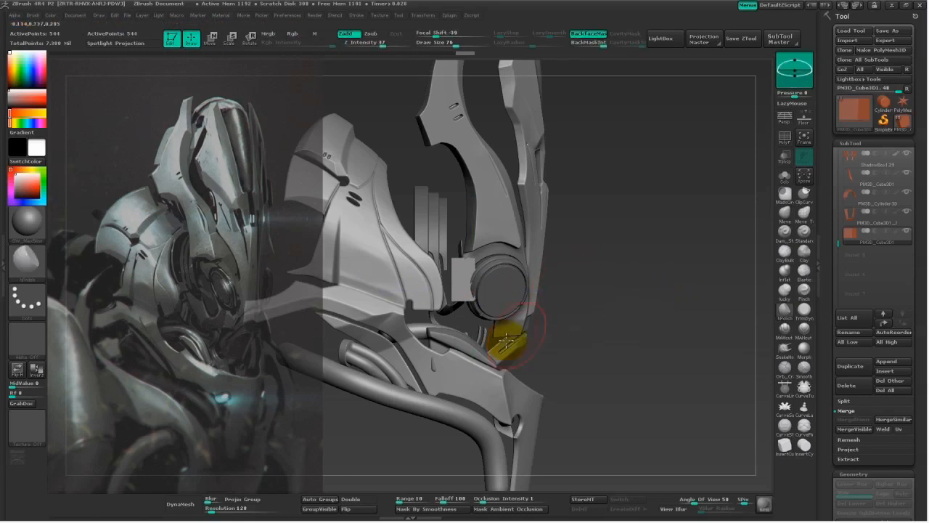
pyautogui.click(239, 509)
pyautogui.click(187, 506)
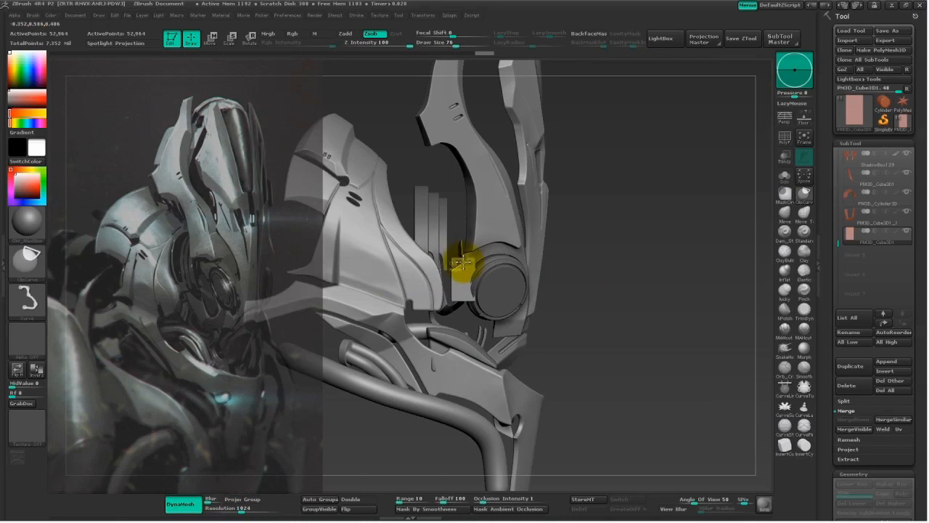
pyautogui.moveTo(498, 277)
pyautogui.keyDown('ctrl'); pyautogui.keyDown('shift'); pyautogui.mouseDown()
pyautogui.moveTo(450, 308)
pyautogui.moveTo(473, 259)
pyautogui.moveTo(484, 270)
pyautogui.mouseUp(); pyautogui.keyUp('shift'); pyautogui.keyUp('ctrl')
pyautogui.moveTo(468, 319)
pyautogui.keyDown('ctrl'); pyautogui.keyDown('shift'); pyautogui.mouseDown()
pyautogui.moveTo(445, 290)
pyautogui.moveTo(453, 270)
pyautogui.mouseUp(); pyautogui.keyUp('shift'); pyautogui.keyUp('ctrl')
# Mask a small spot on the block at draw size 9 and rebuild the block's DynaMesh.
pyautogui.press('space')
pyautogui.press('space')
pyautogui.keyDown('ctrl'); pyautogui.click(785, 196); pyautogui.keyUp('ctrl')
pyautogui.moveTo(636, 251)
pyautogui.keyDown('alt'); pyautogui.mouseDown()
pyautogui.moveTo(622, 249)
pyautogui.moveTo(639, 263)
pyautogui.mouseUp(); pyautogui.keyUp('alt')
pyautogui.keyDown('ctrl'); pyautogui.moveTo(460, 274); pyautogui.dragTo(462, 274); pyautogui.keyUp('ctrl')
pyautogui.keyDown('ctrl'); pyautogui.moveTo(661, 290); pyautogui.dragTo(650, 312); pyautogui.keyUp('ctrl')
pyautogui.press('f')
# Move and rotate the faceted block from the side beside the round eye.
pyautogui.press('w')
pyautogui.moveTo(589, 293)
pyautogui.mouseDown()
pyautogui.moveTo(618, 296)
pyautogui.moveTo(588, 291)
pyautogui.mouseUp()
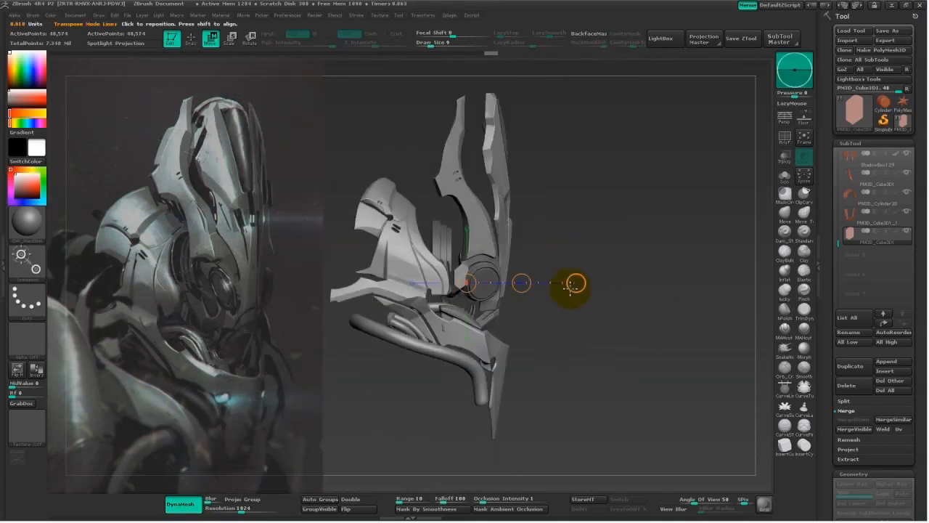
pyautogui.press('w')
pyautogui.moveTo(517, 280); pyautogui.dragTo(517, 281)
pyautogui.press('r')
pyautogui.moveTo(453, 274)
pyautogui.mouseDown()
pyautogui.moveTo(500, 250)
pyautogui.moveTo(548, 284)
pyautogui.moveTo(596, 270)
pyautogui.mouseUp()
# Adjust the block's depth and height behind the eye from a three-quarter view.
pyautogui.keyDown('alt'); pyautogui.moveTo(638, 279); pyautogui.dragTo(689, 355); pyautogui.keyUp('alt')
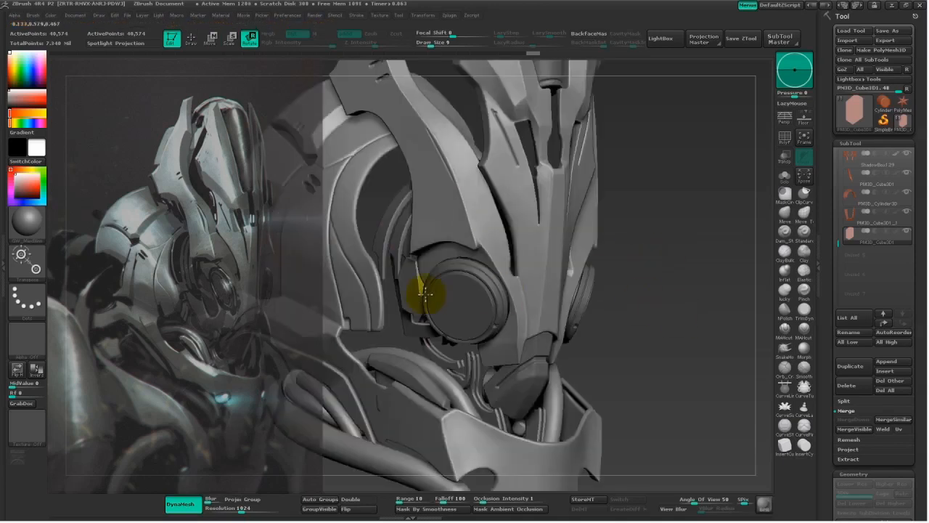
pyautogui.moveTo(416, 299)
pyautogui.mouseDown()
pyautogui.moveTo(297, 302)
pyautogui.moveTo(708, 330)
pyautogui.mouseUp()
pyautogui.press('w')
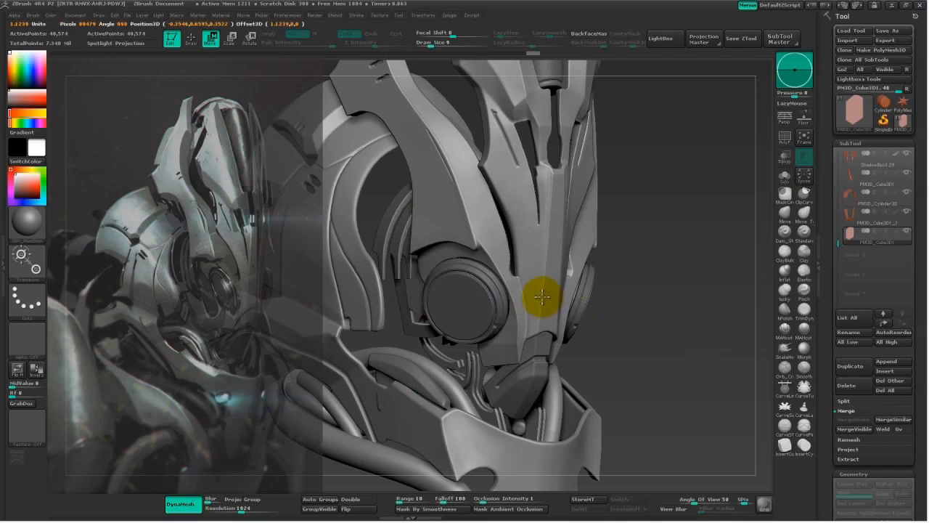
pyautogui.moveTo(536, 298); pyautogui.dragTo(532, 299)
pyautogui.click(416, 153)
pyautogui.moveTo(415, 150); pyautogui.dragTo(415, 162)
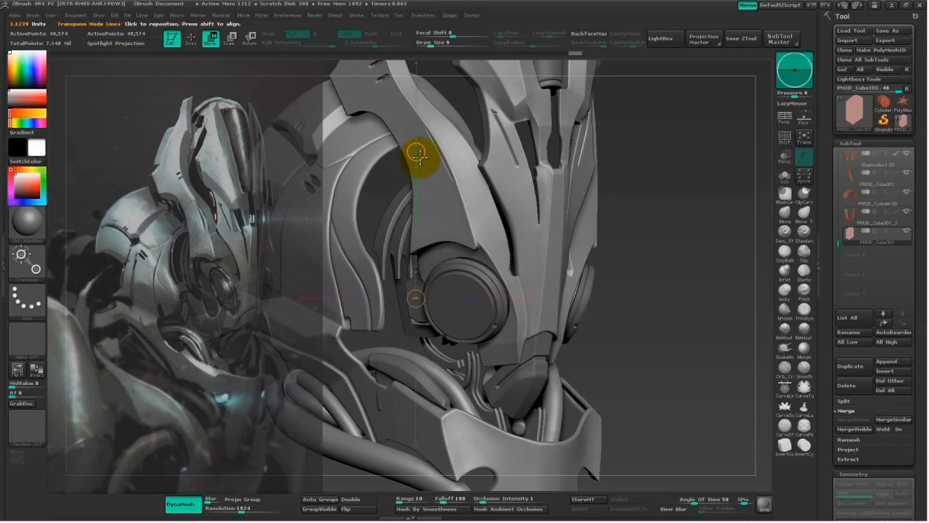
# Resize the block and shift it vertically within the gap behind the eye.
pyautogui.moveTo(697, 271); pyautogui.dragTo(678, 301)
pyautogui.moveTo(417, 287)
pyautogui.mouseDown()
pyautogui.moveTo(581, 315)
pyautogui.moveTo(616, 297)
pyautogui.mouseUp()
pyautogui.press('e')
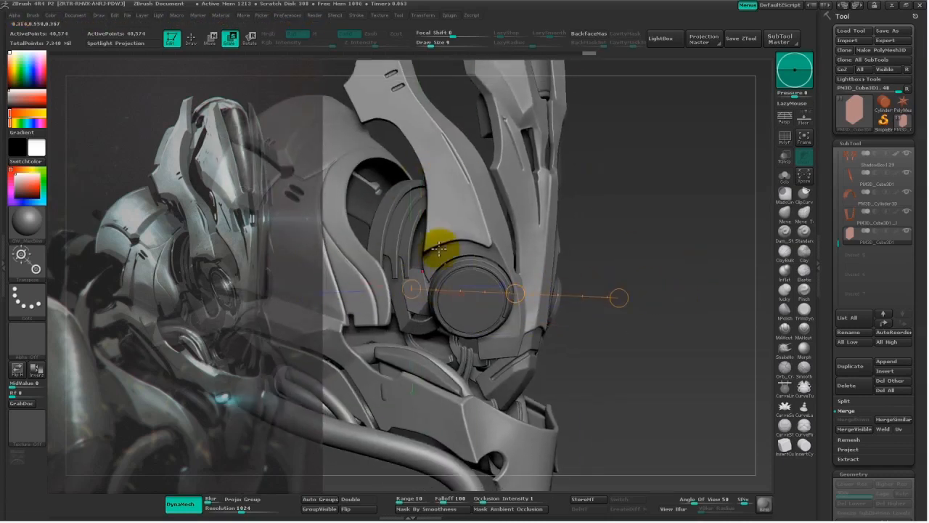
pyautogui.click(411, 188)
pyautogui.press('w')
# Reposition and rotate the faceted block in the gap behind the round eye, using see-through display to judge its fit.
pyautogui.click(784, 176)
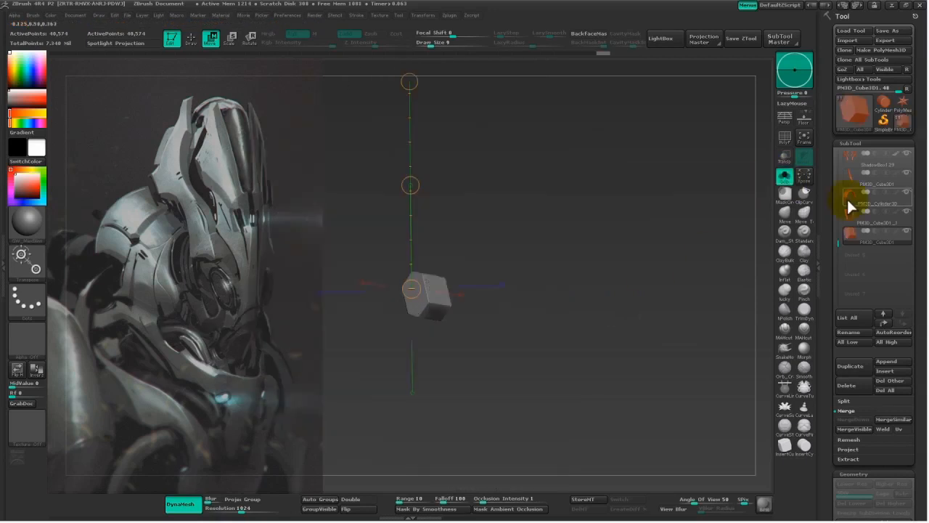
pyautogui.click(783, 177)
pyautogui.click(783, 158)
pyautogui.moveTo(629, 267)
pyautogui.mouseDown()
pyautogui.moveTo(629, 230)
pyautogui.moveTo(639, 261)
pyautogui.moveTo(627, 273)
pyautogui.mouseUp()
pyautogui.moveTo(434, 300); pyautogui.dragTo(629, 244)
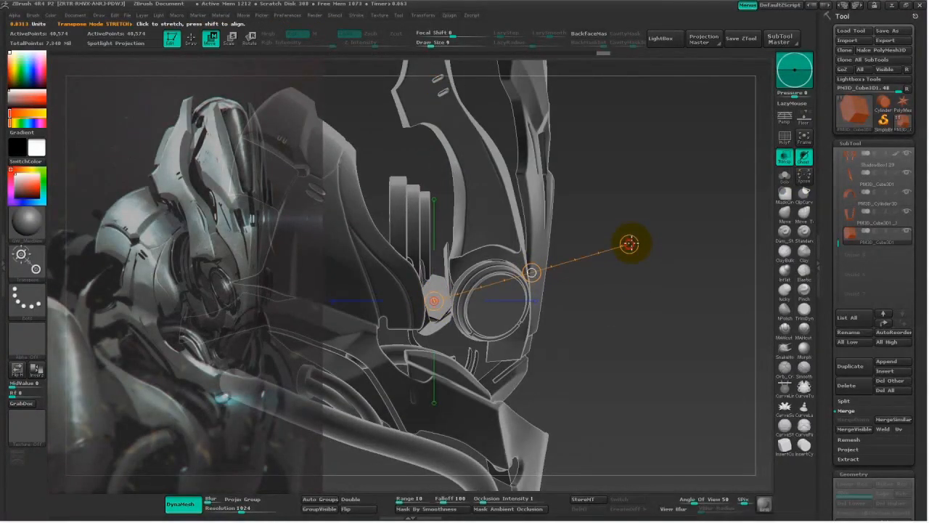
pyautogui.moveTo(433, 286)
pyautogui.mouseDown()
pyautogui.moveTo(440, 220)
pyautogui.moveTo(556, 269)
pyautogui.moveTo(658, 295)
pyautogui.moveTo(440, 257)
pyautogui.mouseUp()
pyautogui.press('r')
pyautogui.press('w')
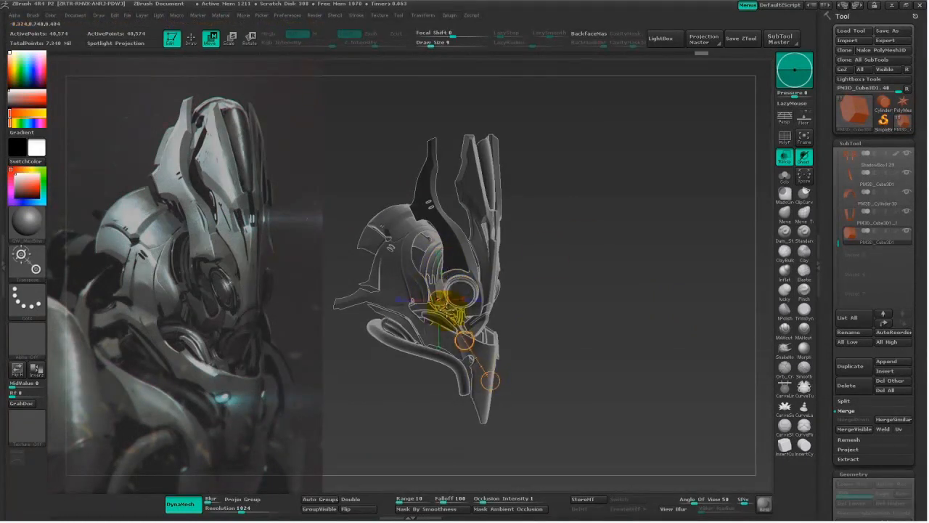
pyautogui.moveTo(453, 294); pyautogui.dragTo(463, 289)
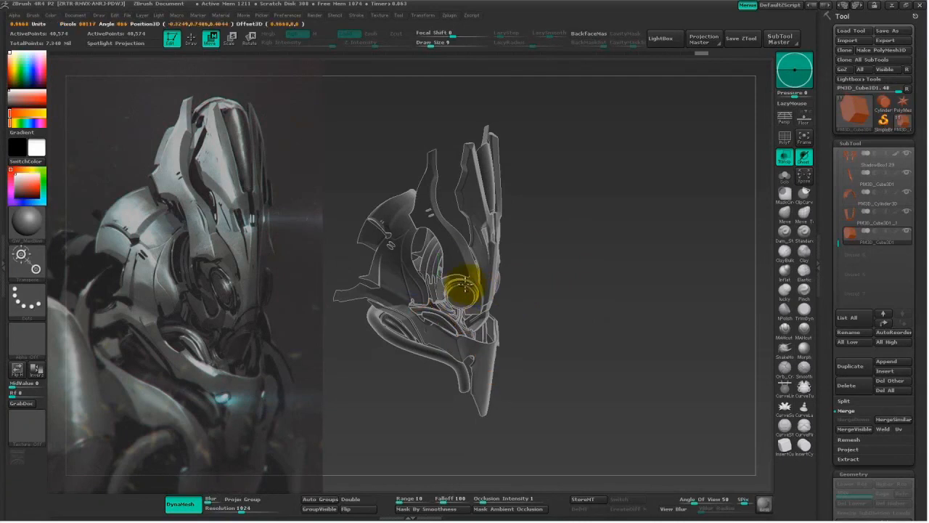
pyautogui.click(778, 161)
# Select the U-shaped bracket behind the eye and reshape its arm with the Move brush at draw size 122.
pyautogui.moveTo(633, 236)
pyautogui.mouseDown()
pyautogui.moveTo(606, 263)
pyautogui.moveTo(633, 305)
pyautogui.moveTo(608, 322)
pyautogui.moveTo(600, 321)
pyautogui.moveTo(615, 302)
pyautogui.moveTo(585, 307)
pyautogui.mouseUp()
pyautogui.press('q')
pyautogui.keyDown('alt'); pyautogui.moveTo(585, 307); pyautogui.dragTo(504, 349); pyautogui.keyUp('alt')
pyautogui.keyDown('alt'); pyautogui.click(442, 308); pyautogui.keyUp('alt')
pyautogui.press('w')
pyautogui.press('q')
pyautogui.click(775, 212)
pyautogui.press('space')
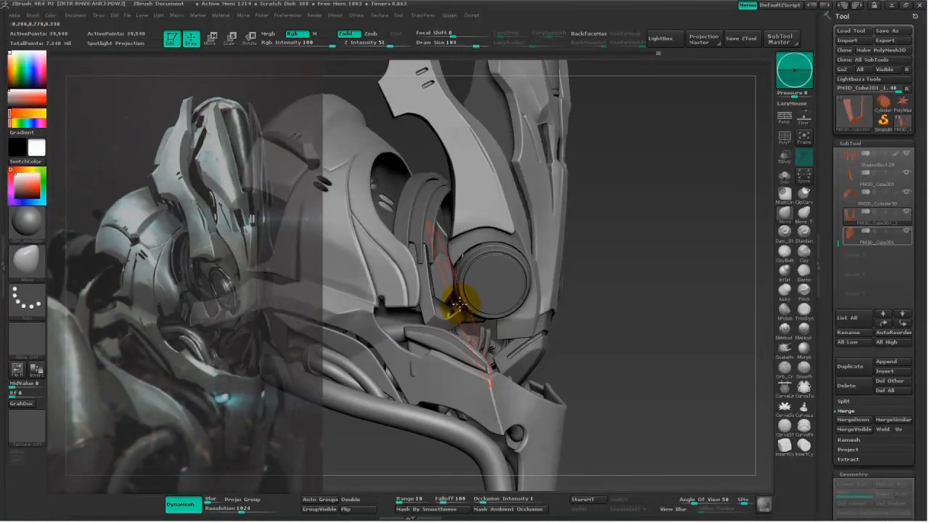
pyautogui.moveTo(617, 338); pyautogui.dragTo(429, 326)
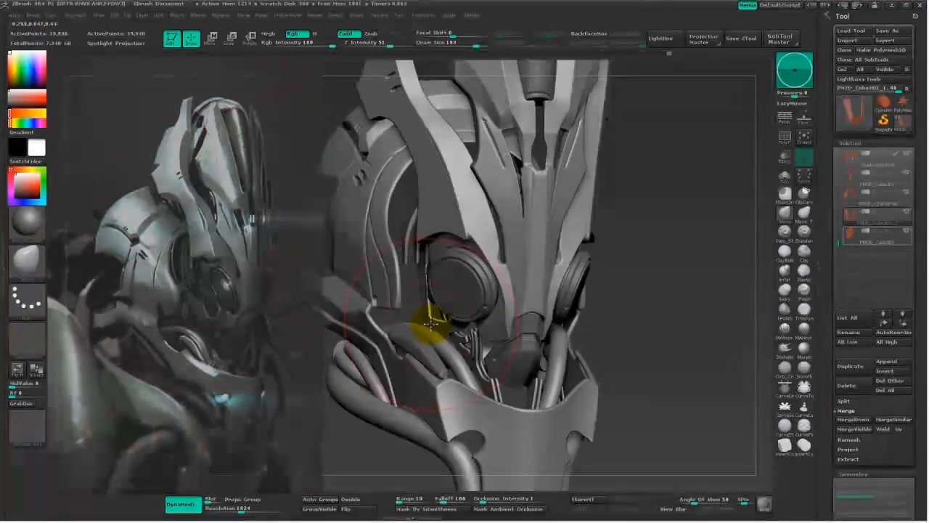
pyautogui.press('space')
pyautogui.moveTo(440, 294); pyautogui.dragTo(430, 294)
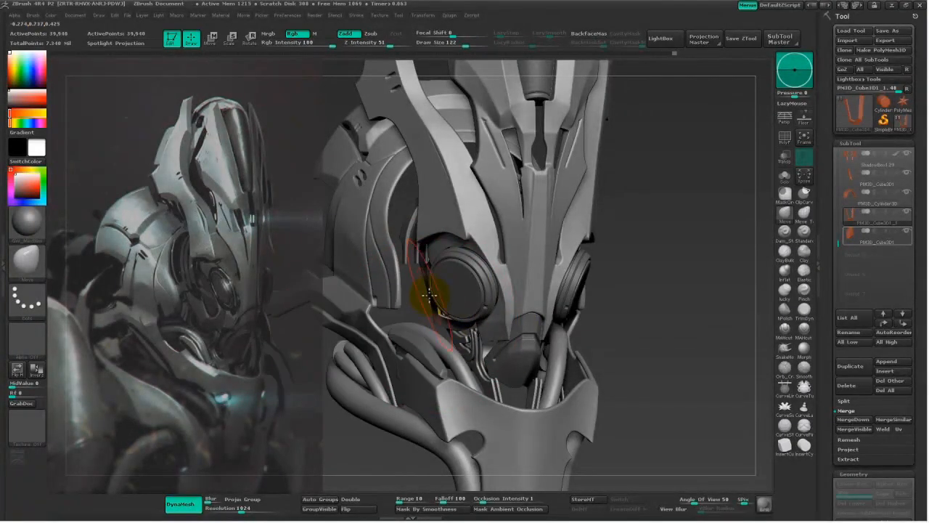
# Adjust the lower bend of the U-shaped bracket beneath the eye with the Move brush.
pyautogui.moveTo(636, 283); pyautogui.dragTo(622, 304)
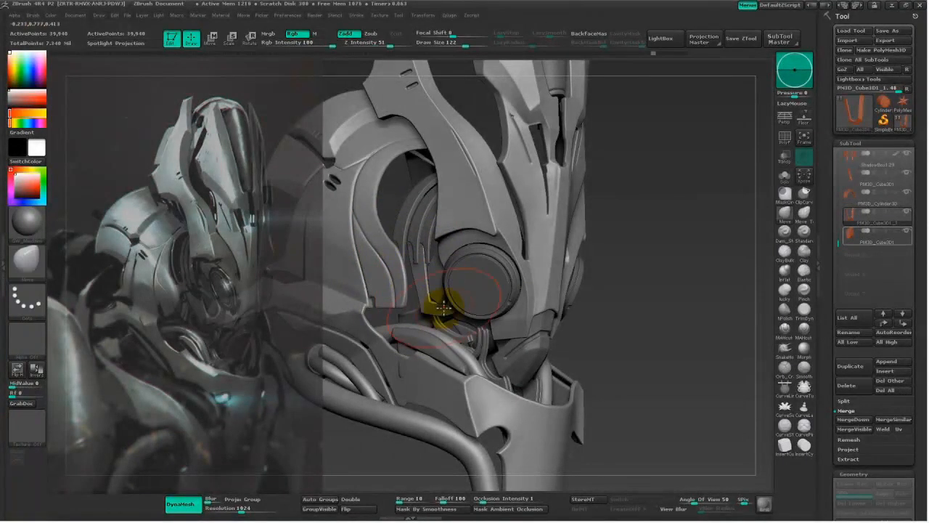
pyautogui.press('space')
pyautogui.moveTo(442, 326); pyautogui.dragTo(434, 320)
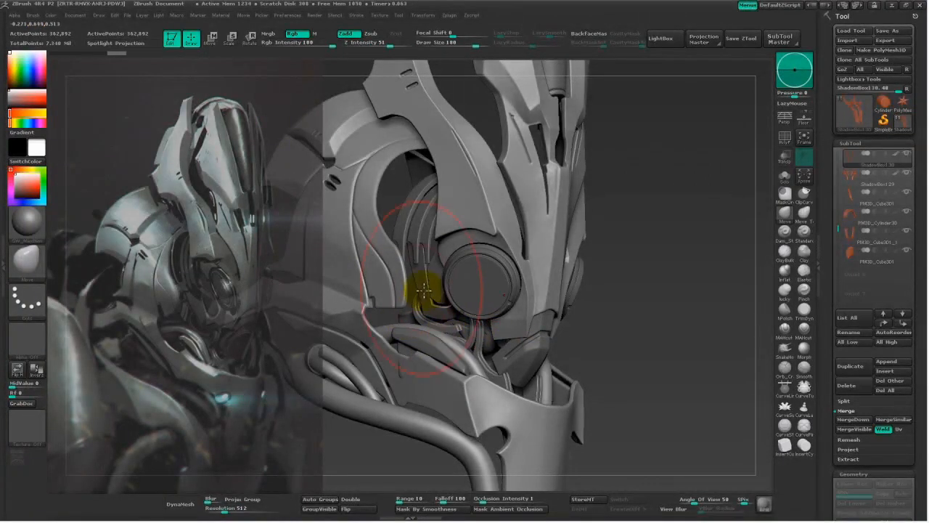
# Select the cable subtool below the eye and mask it to isolate one group of hoses.
pyautogui.keyDown('alt'); pyautogui.moveTo(666, 313); pyautogui.dragTo(615, 347); pyautogui.keyUp('alt')
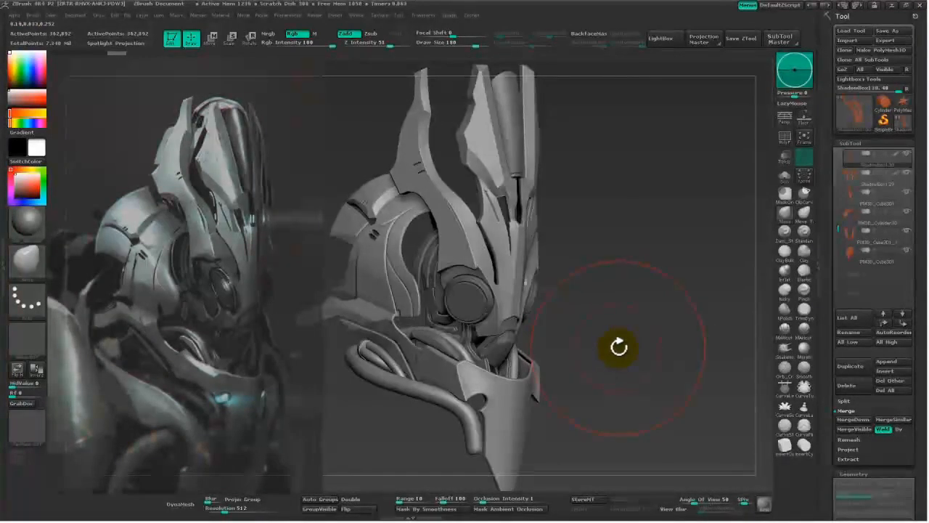
pyautogui.keyDown('alt'); pyautogui.click(462, 353); pyautogui.keyUp('alt')
pyautogui.press('w')
pyautogui.moveTo(460, 353); pyautogui.dragTo(522, 353)
pyautogui.keyDown('ctrl'); pyautogui.click(445, 336); pyautogui.keyUp('ctrl')
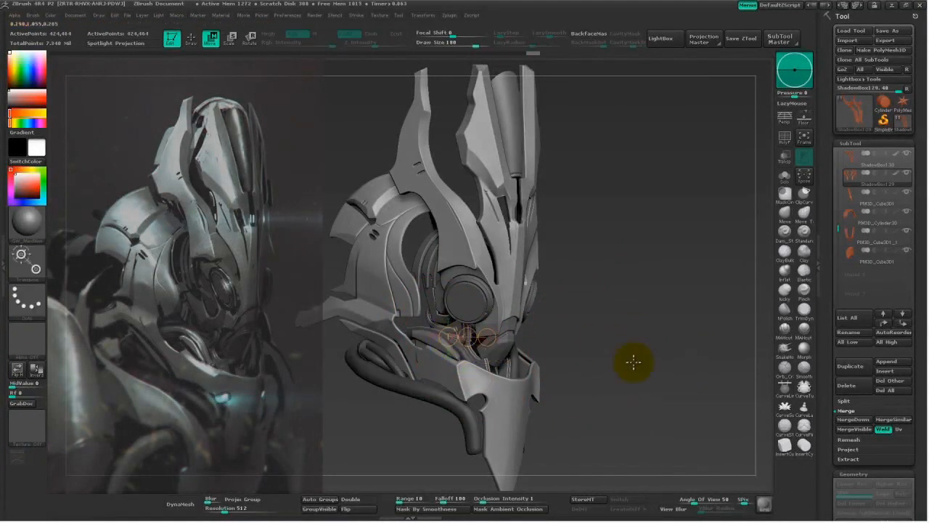
pyautogui.moveTo(599, 342); pyautogui.dragTo(704, 368)
pyautogui.keyDown('alt'); pyautogui.moveTo(714, 296); pyautogui.dragTo(685, 319); pyautogui.keyUp('alt')
pyautogui.hotkey('ctrl', 'z')
pyautogui.keyDown('ctrl'); pyautogui.click(475, 371); pyautogui.keyUp('ctrl')
pyautogui.hotkey('ctrl', 'z')
pyautogui.keyDown('ctrl'); pyautogui.click(492, 392); pyautogui.keyUp('ctrl')
# Duplicate the isolated hoses and reposition the copies between the eye and the jaw.
pyautogui.moveTo(629, 325); pyautogui.dragTo(472, 349)
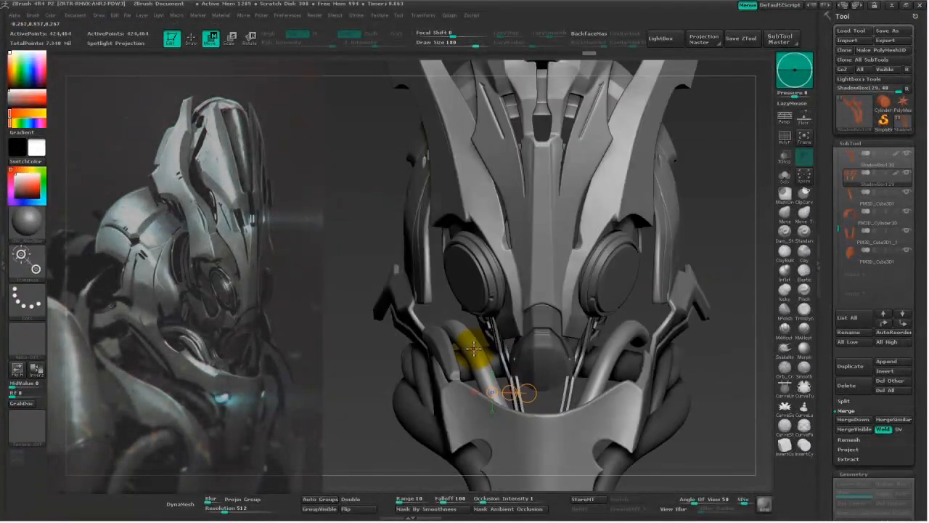
pyautogui.moveTo(726, 263); pyautogui.dragTo(612, 272)
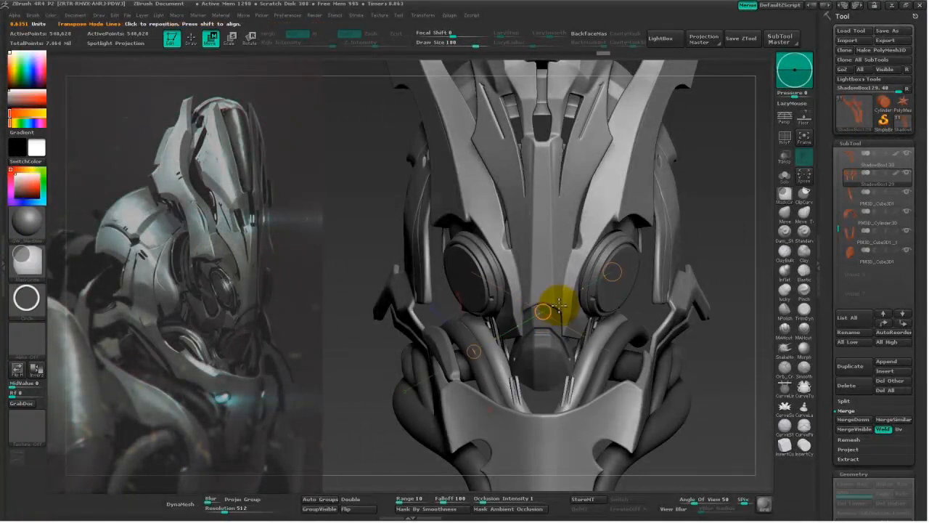
pyautogui.moveTo(317, 421)
pyautogui.mouseDown()
pyautogui.moveTo(466, 320)
pyautogui.moveTo(726, 224)
pyautogui.moveTo(601, 284)
pyautogui.moveTo(595, 273)
pyautogui.mouseUp()
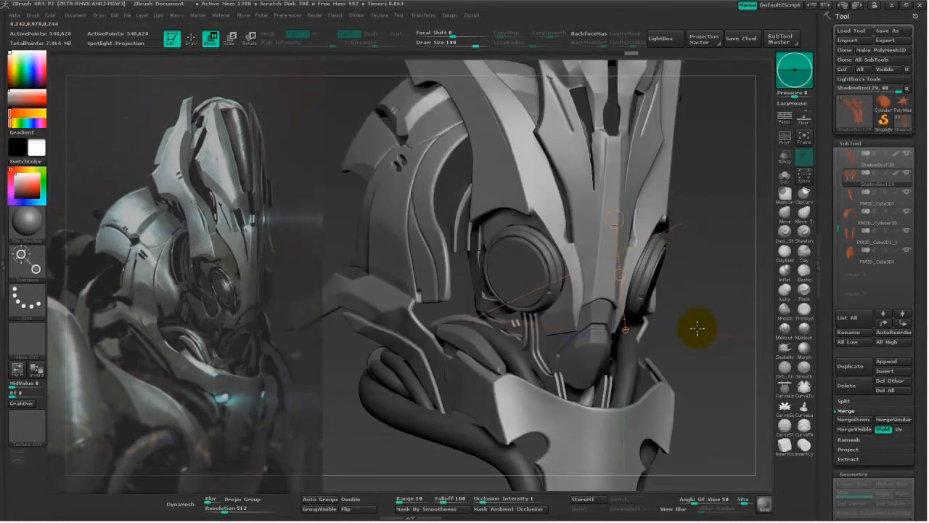
pyautogui.moveTo(699, 325); pyautogui.dragTo(545, 290)
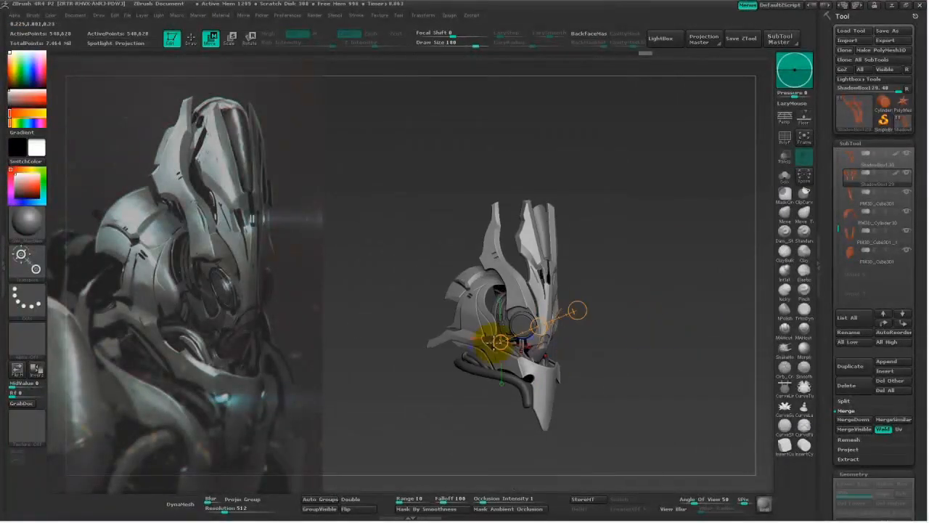
pyautogui.moveTo(492, 340); pyautogui.dragTo(496, 437)
pyautogui.moveTo(493, 391); pyautogui.dragTo(494, 390)
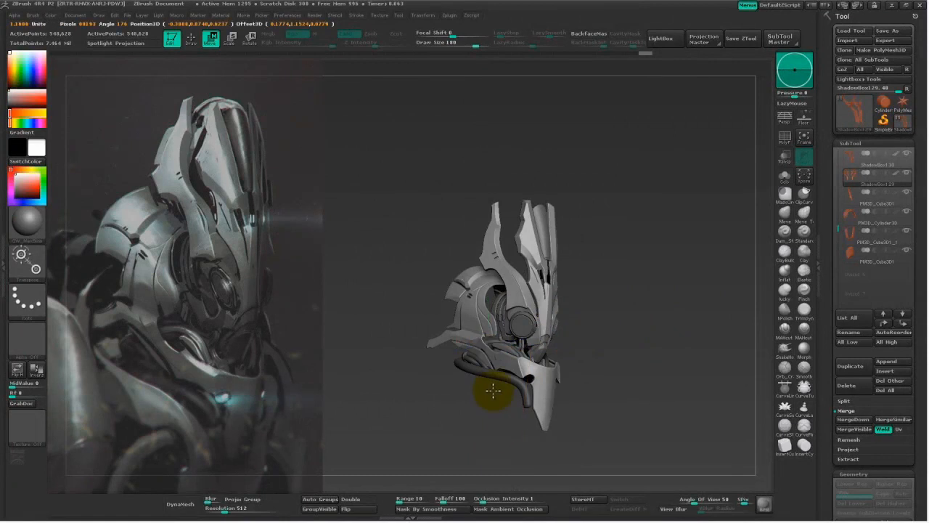
pyautogui.press('q')
pyautogui.moveTo(626, 356)
pyautogui.mouseDown()
pyautogui.moveTo(657, 328)
pyautogui.moveTo(686, 347)
pyautogui.moveTo(698, 342)
pyautogui.moveTo(667, 353)
pyautogui.moveTo(658, 369)
pyautogui.moveTo(679, 371)
pyautogui.moveTo(660, 375)
pyautogui.mouseUp()
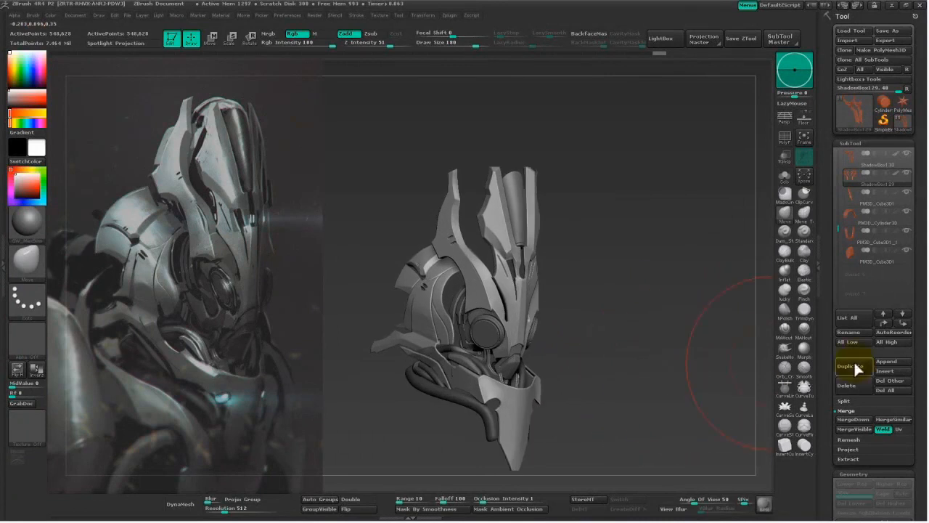
# Append a cylinder as a new subtool and subdivide it four times.
pyautogui.click(886, 361)
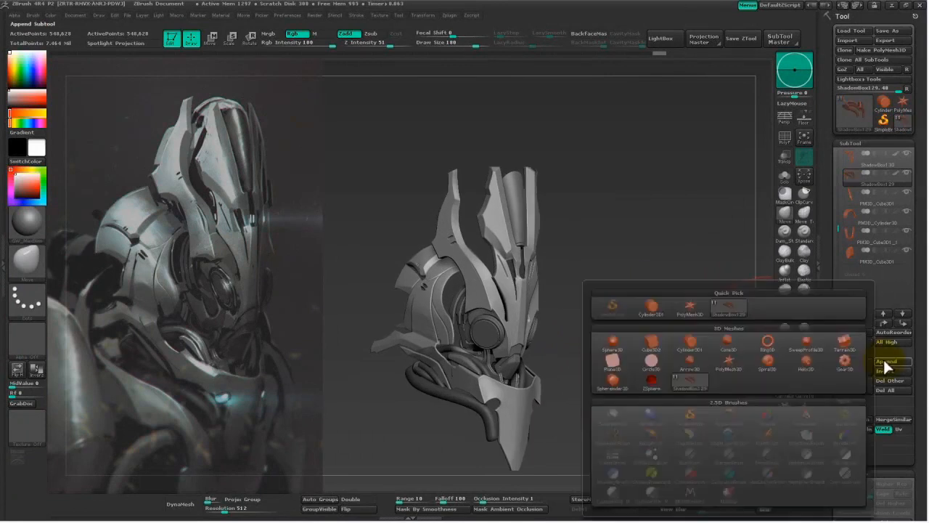
pyautogui.click(660, 346)
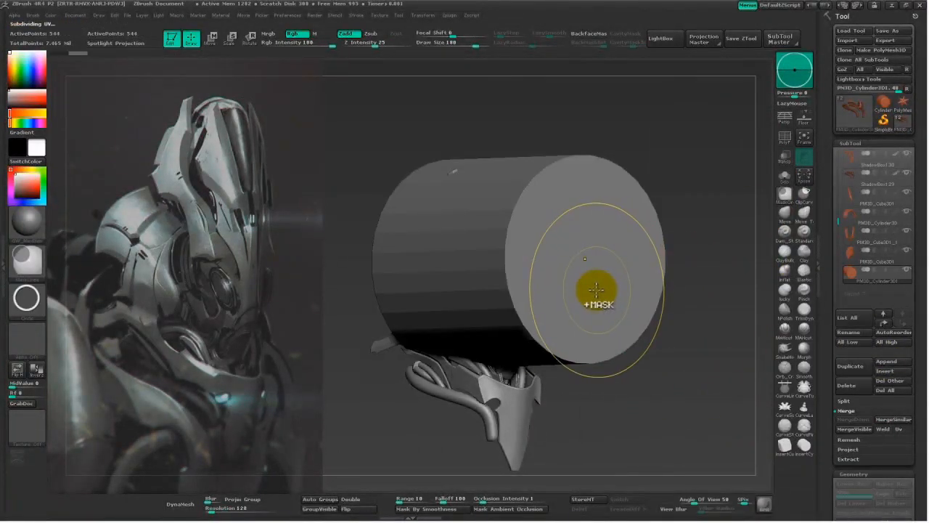
pyautogui.hotkey('ctrl', 'd')
pyautogui.hotkey('ctrl', 'd')
pyautogui.hotkey('ctrl', 'd')
pyautogui.hotkey('ctrl', 'd')
# Shrink the cylinder to a small piece that fits inside the helmet.
pyautogui.moveTo(674, 295)
pyautogui.mouseDown()
pyautogui.moveTo(714, 303)
pyautogui.moveTo(721, 329)
pyautogui.mouseUp()
pyautogui.press('w')
pyautogui.moveTo(545, 252)
pyautogui.mouseDown()
pyautogui.moveTo(714, 253)
pyautogui.moveTo(566, 258)
pyautogui.moveTo(617, 240)
pyautogui.moveTo(649, 272)
pyautogui.moveTo(638, 298)
pyautogui.moveTo(636, 284)
pyautogui.mouseUp()
pyautogui.press('e')
pyautogui.moveTo(584, 237)
pyautogui.mouseDown()
pyautogui.moveTo(406, 375)
pyautogui.moveTo(503, 280)
pyautogui.moveTo(496, 302)
pyautogui.mouseUp()
pyautogui.moveTo(602, 259); pyautogui.dragTo(463, 333)
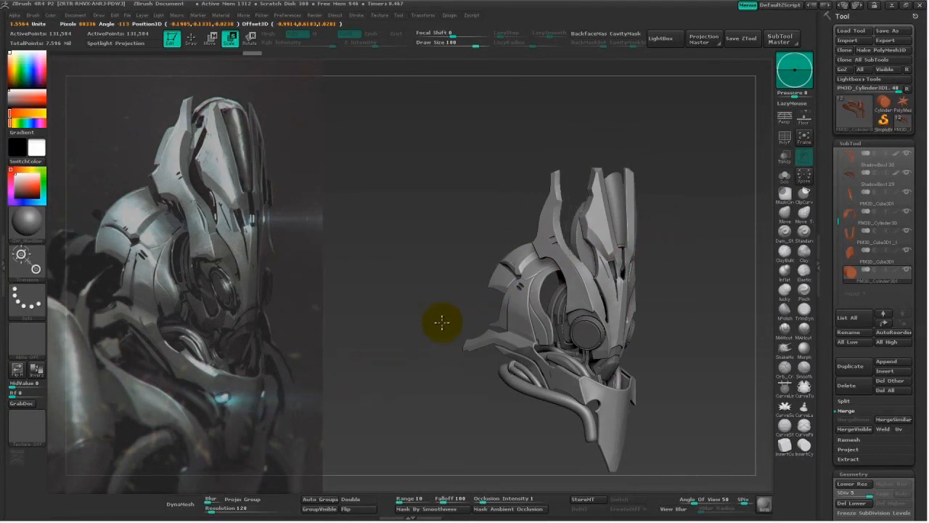
# Stretch the cylinder vertically into an oval disc and place it among the upper crest plates.
pyautogui.moveTo(603, 221); pyautogui.dragTo(608, 118)
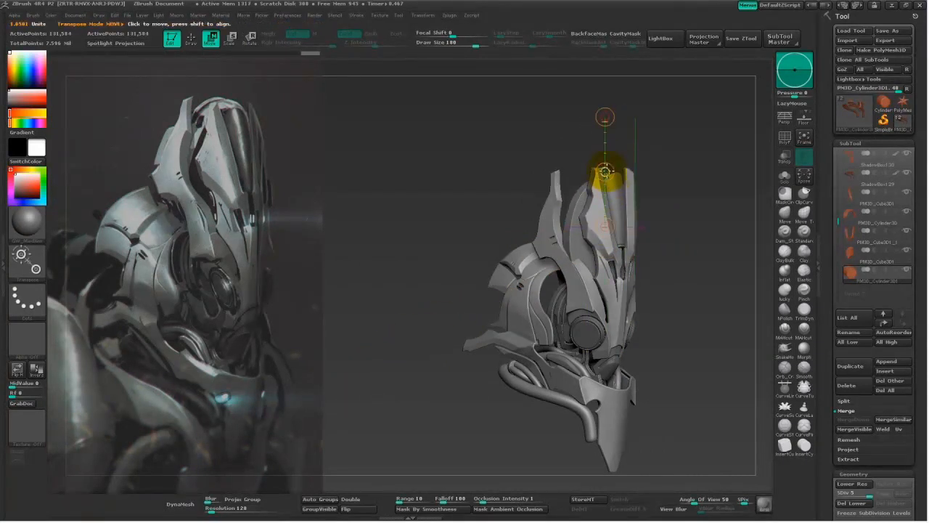
pyautogui.keyDown('shift'); pyautogui.moveTo(745, 240); pyautogui.dragTo(754, 240); pyautogui.keyUp('shift')
pyautogui.moveTo(592, 210)
pyautogui.keyDown('shift'); pyautogui.mouseDown()
pyautogui.moveTo(686, 209)
pyautogui.moveTo(685, 272)
pyautogui.moveTo(622, 217)
pyautogui.mouseUp(); pyautogui.keyUp('shift')
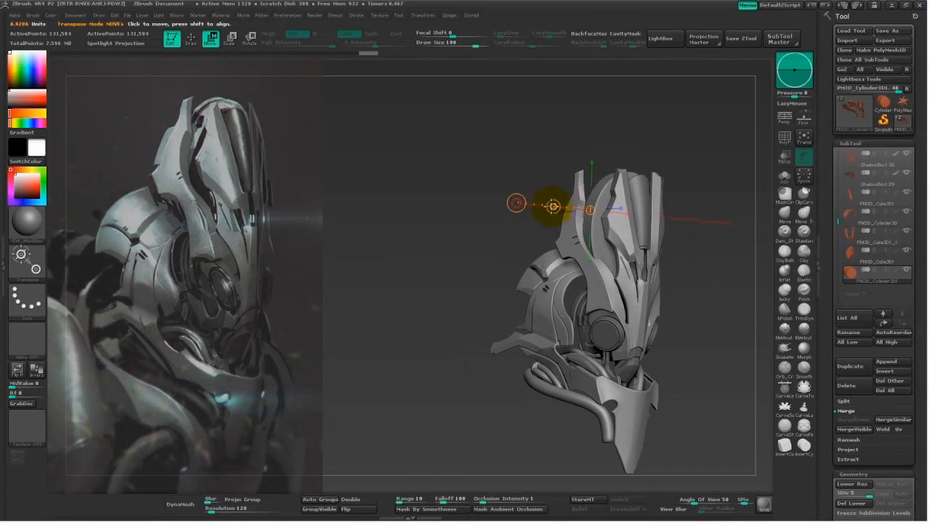
pyautogui.moveTo(727, 264); pyautogui.dragTo(733, 294)
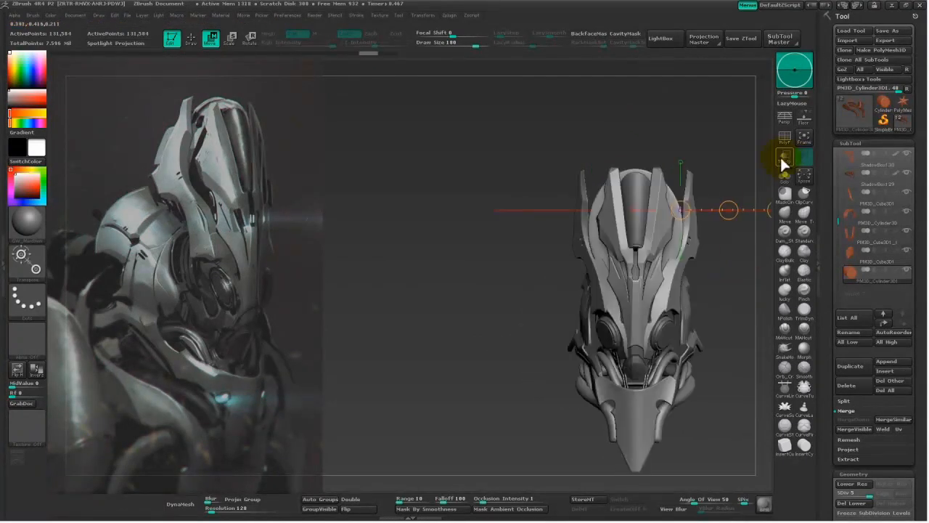
# Adjust the oval disc's thickness and depth inside the crest from the front and side in see-through display.
pyautogui.click(788, 158)
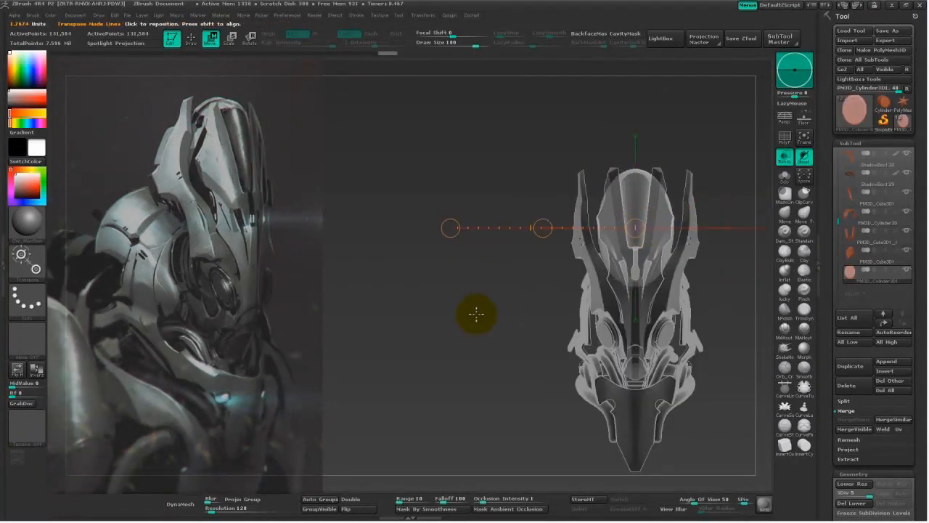
pyautogui.moveTo(458, 313); pyautogui.dragTo(476, 307)
pyautogui.moveTo(500, 226)
pyautogui.mouseDown()
pyautogui.moveTo(460, 236)
pyautogui.moveTo(499, 227)
pyautogui.mouseUp()
pyautogui.keyDown('shift'); pyautogui.moveTo(771, 207); pyautogui.dragTo(753, 210); pyautogui.keyUp('shift')
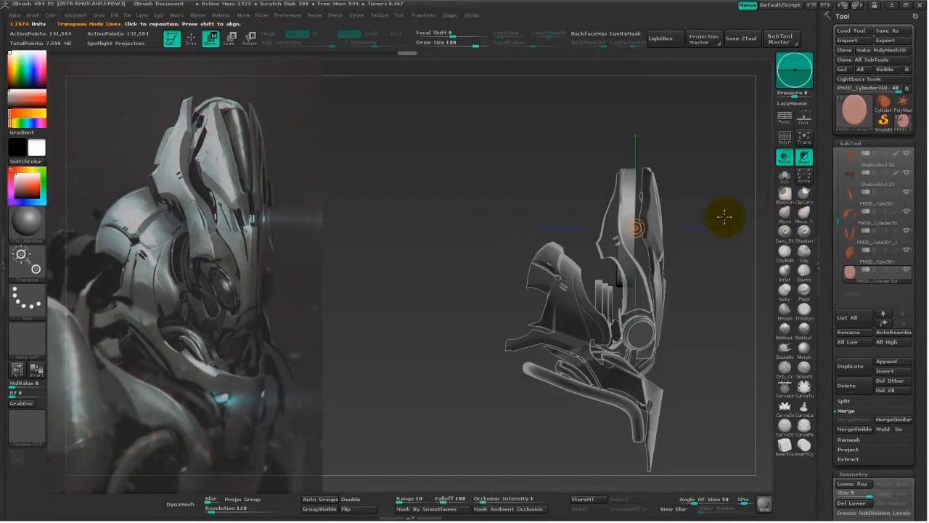
pyautogui.press('w')
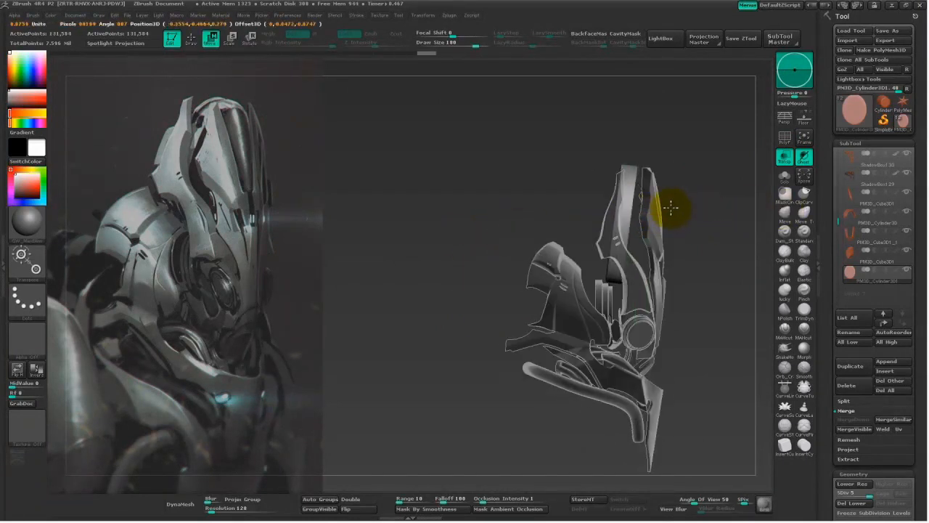
pyautogui.moveTo(674, 210); pyautogui.dragTo(674, 211)
pyautogui.moveTo(715, 278)
pyautogui.mouseDown()
pyautogui.moveTo(695, 280)
pyautogui.moveTo(707, 278)
pyautogui.mouseUp()
pyautogui.moveTo(624, 228); pyautogui.dragTo(725, 230)
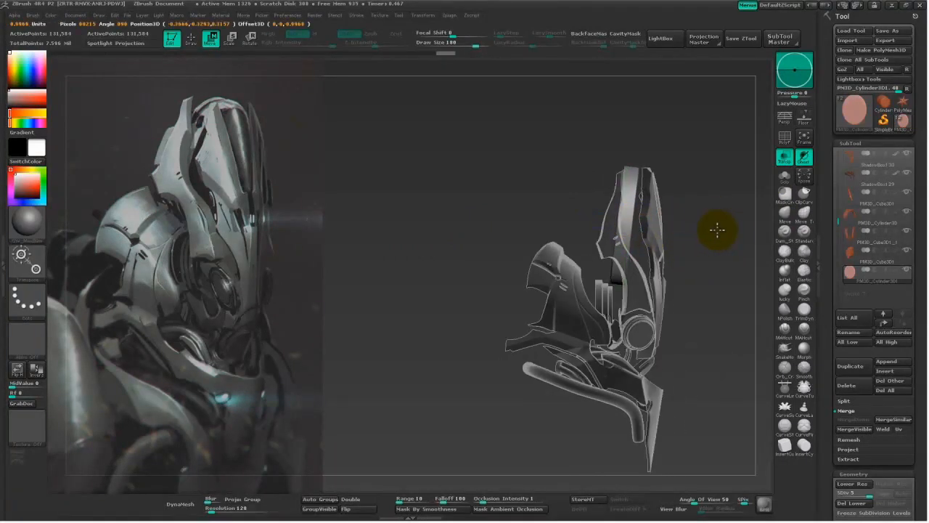
# Align the disc with the slant of the crest from the side and restore the solid display.
pyautogui.moveTo(619, 279); pyautogui.dragTo(638, 171)
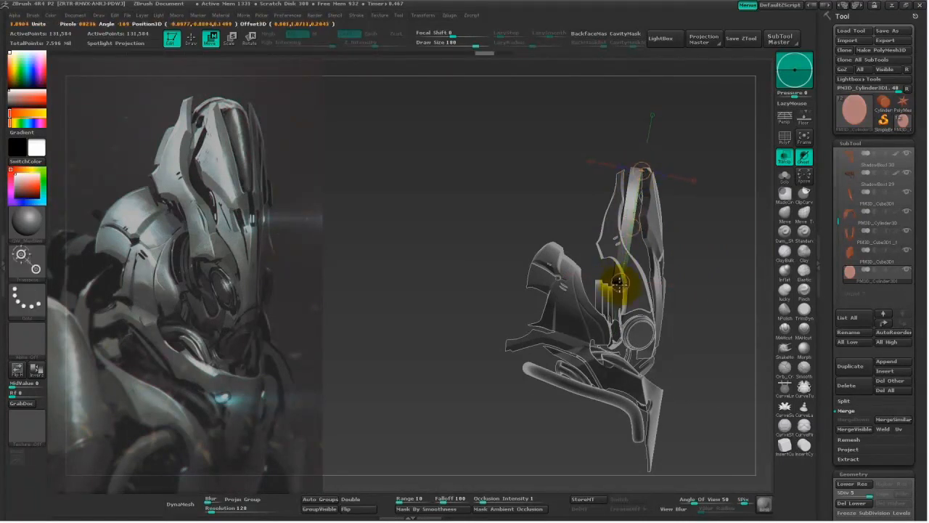
pyautogui.moveTo(732, 268); pyautogui.dragTo(706, 269)
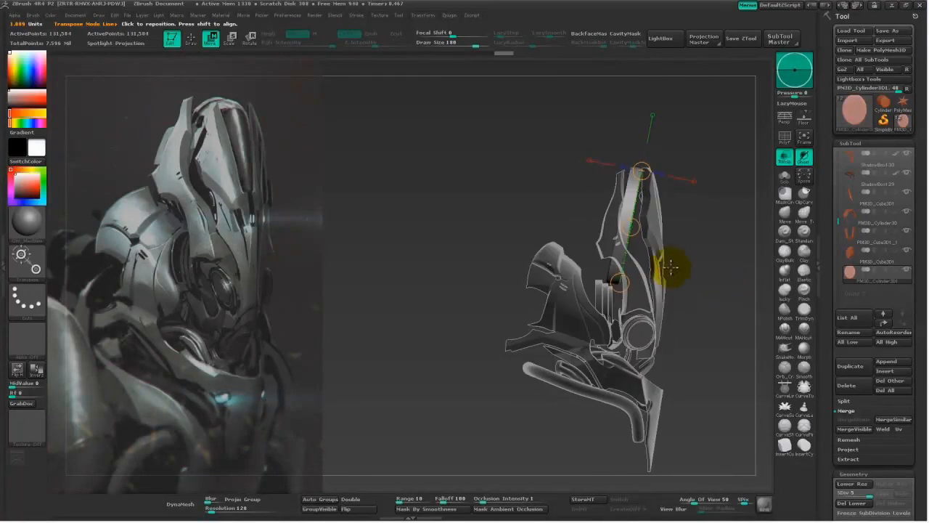
pyautogui.press('shift')
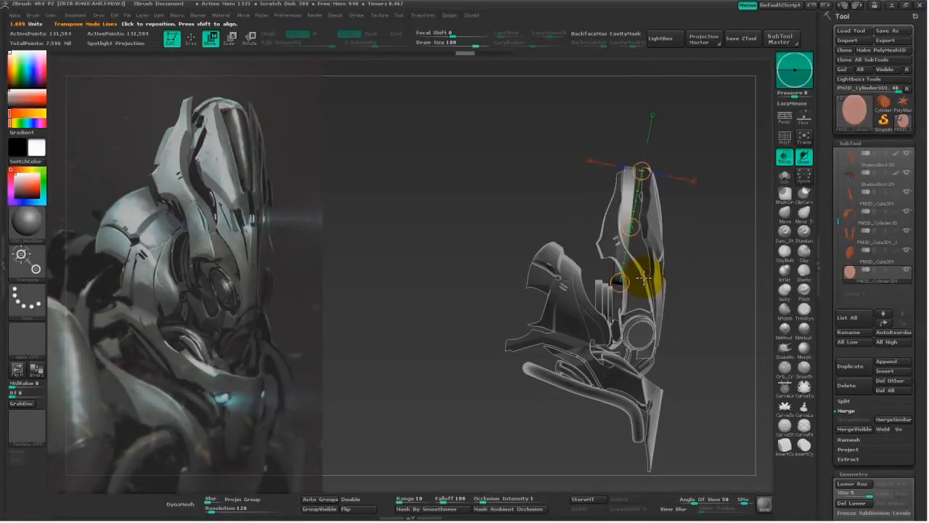
pyautogui.moveTo(715, 270)
pyautogui.mouseDown()
pyautogui.moveTo(696, 269)
pyautogui.moveTo(708, 269)
pyautogui.mouseUp()
pyautogui.moveTo(624, 278)
pyautogui.mouseDown()
pyautogui.moveTo(697, 150)
pyautogui.moveTo(630, 170)
pyautogui.moveTo(704, 222)
pyautogui.moveTo(674, 226)
pyautogui.mouseUp()
pyautogui.press('q')
pyautogui.click(784, 159)
pyautogui.moveTo(705, 302); pyautogui.dragTo(737, 326)
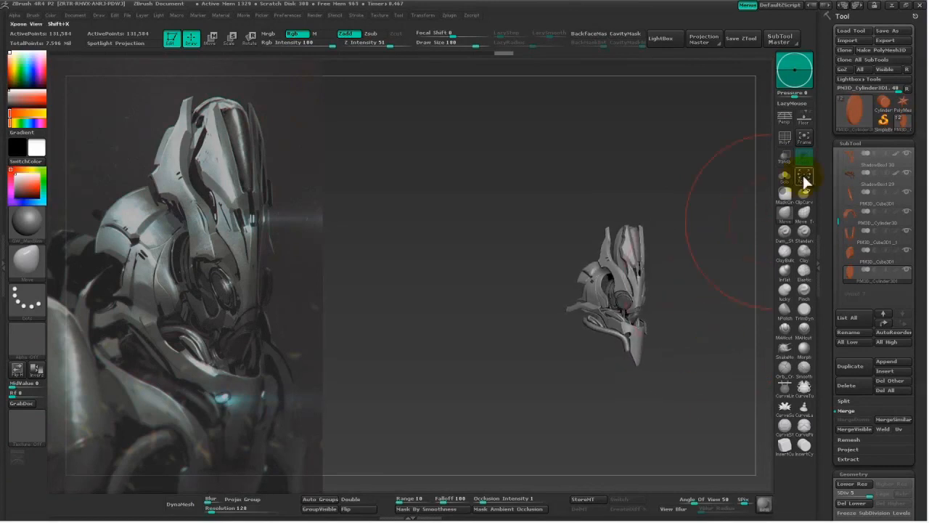
# Isolate the oval disc, duplicate it and select the copy.
pyautogui.click(784, 175)
pyautogui.keyDown('alt'); pyautogui.moveTo(685, 283); pyautogui.dragTo(671, 264); pyautogui.keyUp('alt')
pyautogui.press('w')
pyautogui.moveTo(588, 216); pyautogui.dragTo(645, 276)
pyautogui.click(850, 366)
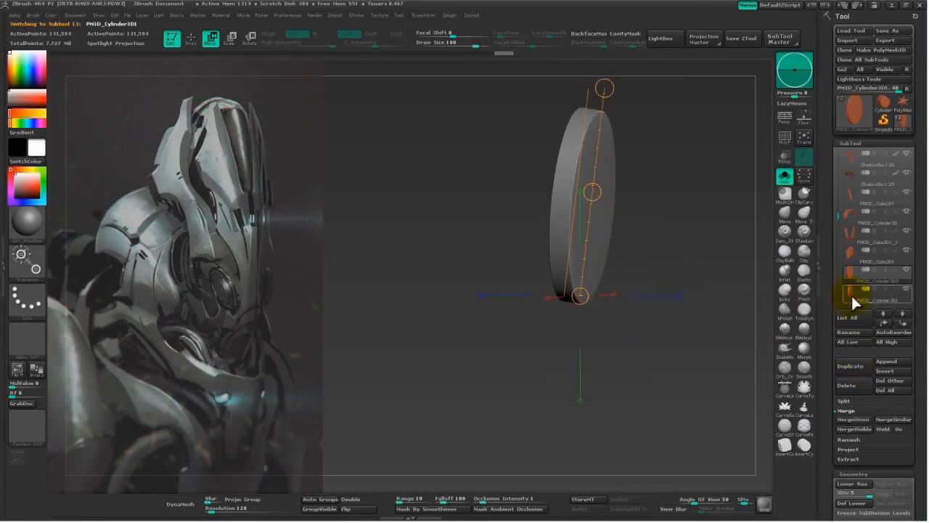
pyautogui.moveTo(706, 334)
pyautogui.mouseDown()
pyautogui.moveTo(588, 213)
pyautogui.moveTo(713, 182)
pyautogui.mouseUp()
pyautogui.hotkey('shift', 's')
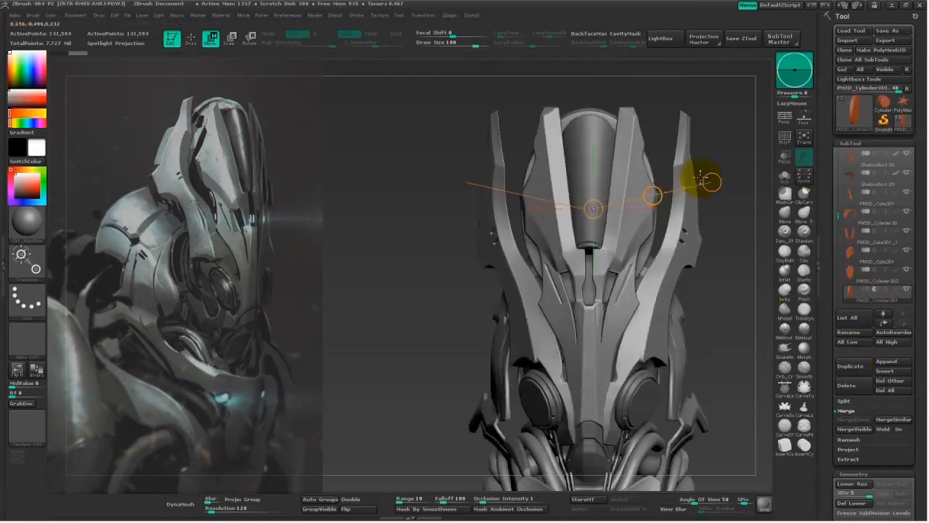
# Scale the duplicated disc and adjust its width inside the crest.
pyautogui.press('e')
pyautogui.moveTo(733, 272); pyautogui.dragTo(791, 269)
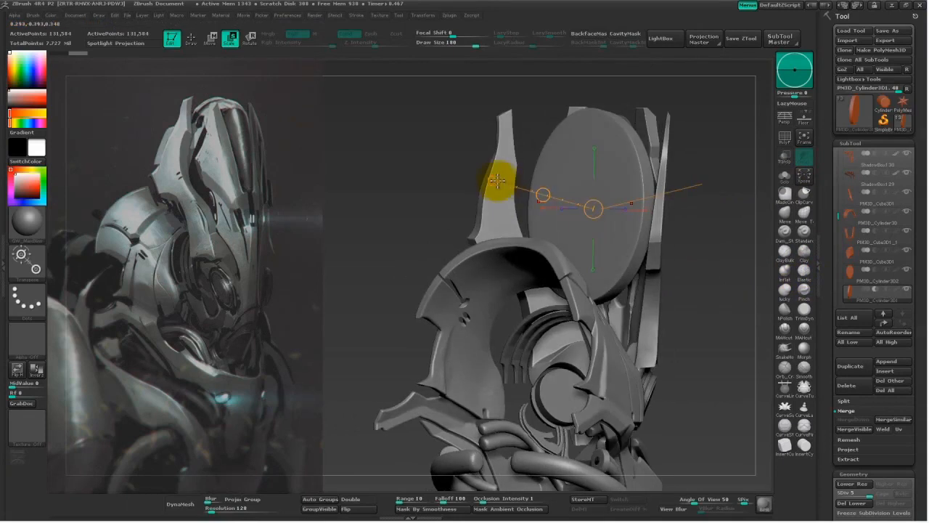
pyautogui.moveTo(493, 181); pyautogui.dragTo(511, 193)
pyautogui.moveTo(717, 267); pyautogui.dragTo(719, 242)
pyautogui.press('w')
pyautogui.moveTo(659, 268); pyautogui.dragTo(676, 257)
# Show only the two oval discs and fit the copy as a smaller, protruding step on the original's face.
pyautogui.click(907, 289)
pyautogui.click(907, 269)
pyautogui.moveTo(668, 312)
pyautogui.mouseDown()
pyautogui.moveTo(634, 324)
pyautogui.moveTo(676, 315)
pyautogui.mouseUp()
pyautogui.moveTo(659, 226)
pyautogui.mouseDown()
pyautogui.moveTo(693, 240)
pyautogui.moveTo(611, 252)
pyautogui.moveTo(640, 283)
pyautogui.mouseUp()
pyautogui.press('e')
pyautogui.press('q')
pyautogui.moveTo(624, 334)
pyautogui.mouseDown()
pyautogui.moveTo(642, 352)
pyautogui.moveTo(616, 347)
pyautogui.mouseUp()
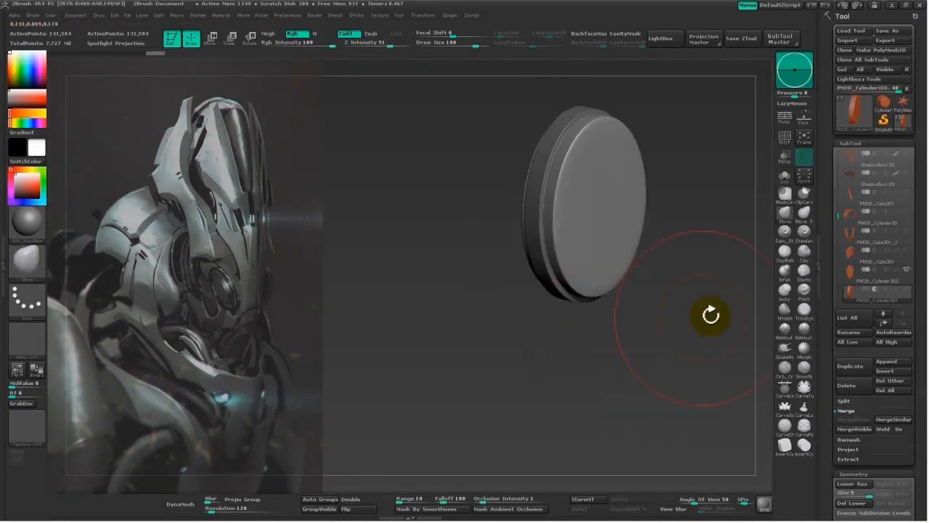
# DynaMesh the larger oval disc at resolution 1024 and subtract the smaller disc from it to cut an open ring.
pyautogui.click(846, 283)
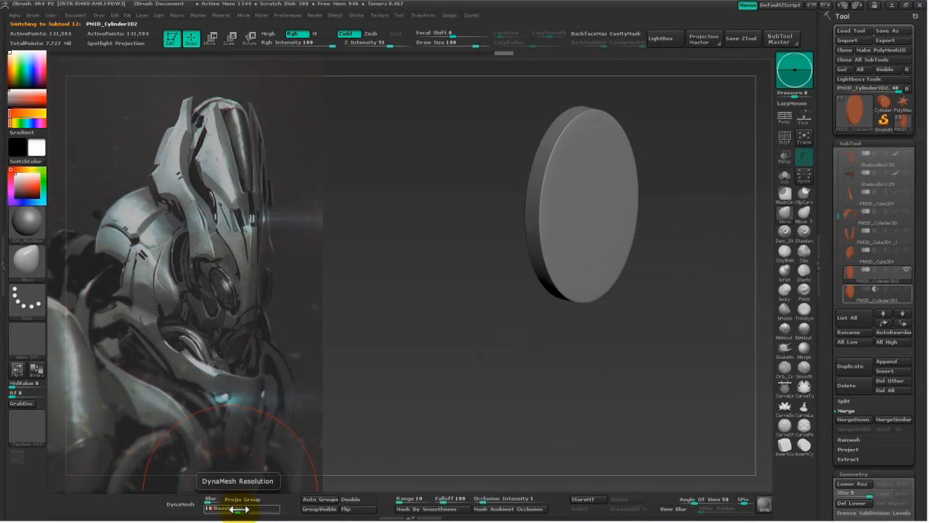
pyautogui.click(190, 503)
pyautogui.click(156, 509)
pyautogui.moveTo(635, 345); pyautogui.dragTo(655, 355)
pyautogui.click(850, 419)
pyautogui.click(740, 435)
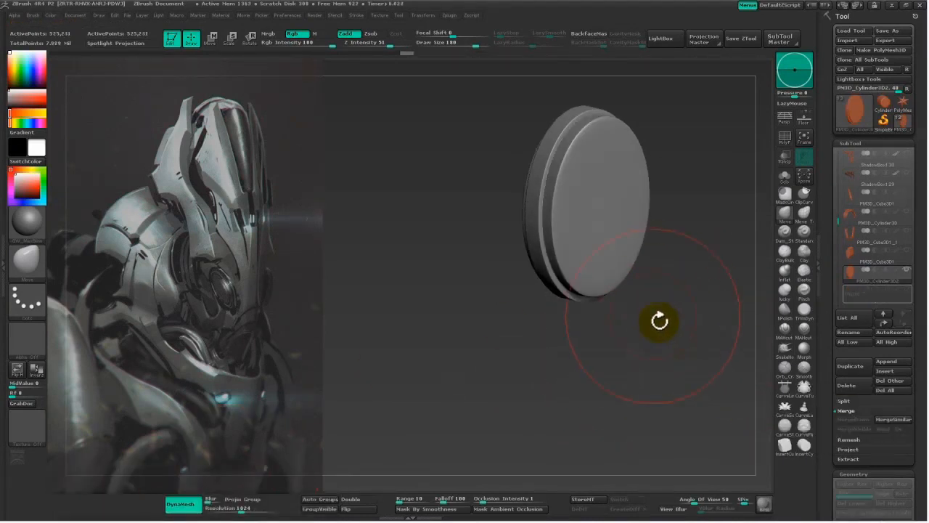
pyautogui.keyDown('ctrl'); pyautogui.moveTo(704, 337); pyautogui.dragTo(800, 291); pyautogui.keyUp('ctrl')
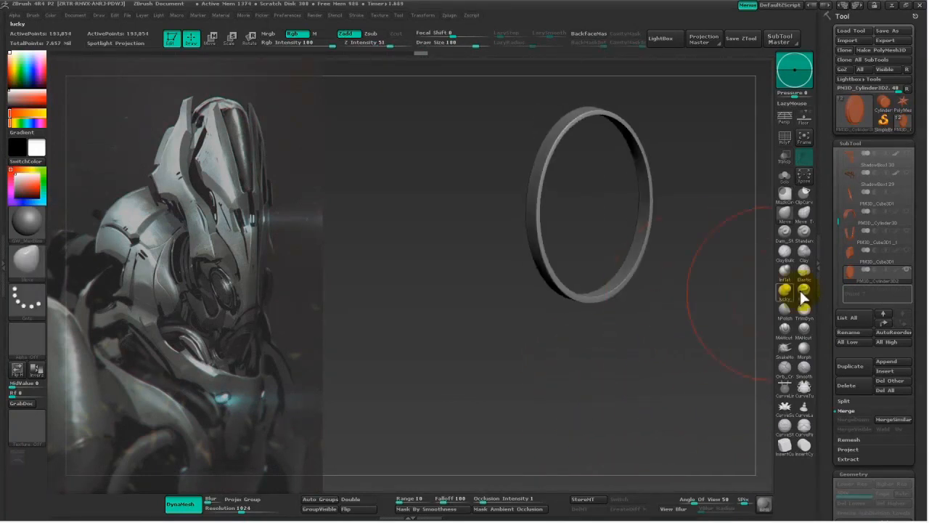
# Show the whole helmet and position the oval ring inside the crest from the side view.
pyautogui.click(906, 271)
pyautogui.moveTo(583, 287)
pyautogui.mouseDown()
pyautogui.moveTo(680, 264)
pyautogui.moveTo(656, 283)
pyautogui.moveTo(699, 284)
pyautogui.moveTo(693, 288)
pyautogui.moveTo(756, 320)
pyautogui.mouseUp()
pyautogui.moveTo(720, 291); pyautogui.dragTo(728, 281)
pyautogui.press('w')
pyautogui.moveTo(542, 202); pyautogui.dragTo(633, 221)
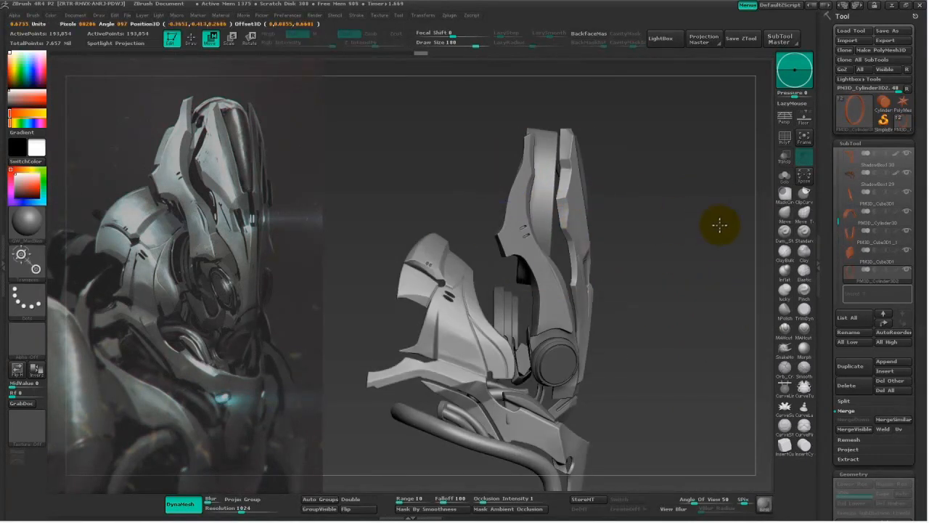
pyautogui.moveTo(718, 221); pyautogui.dragTo(723, 301)
pyautogui.scroll(-3, 668, 286)
pyautogui.moveTo(668, 286); pyautogui.dragTo(601, 210)
pyautogui.moveTo(550, 139); pyautogui.dragTo(553, 90)
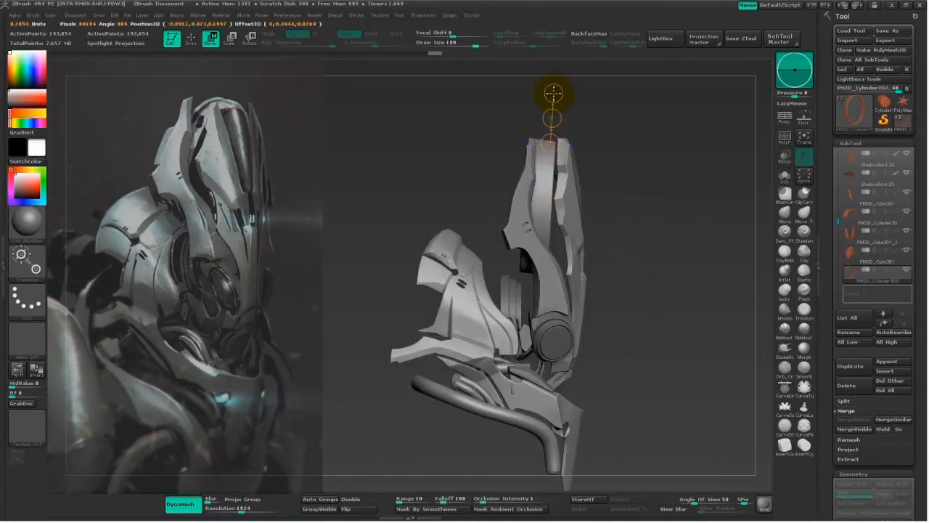
pyautogui.moveTo(630, 133); pyautogui.dragTo(690, 204)
pyautogui.keyDown('shift'); pyautogui.moveTo(665, 150); pyautogui.dragTo(665, 150); pyautogui.keyUp('shift')
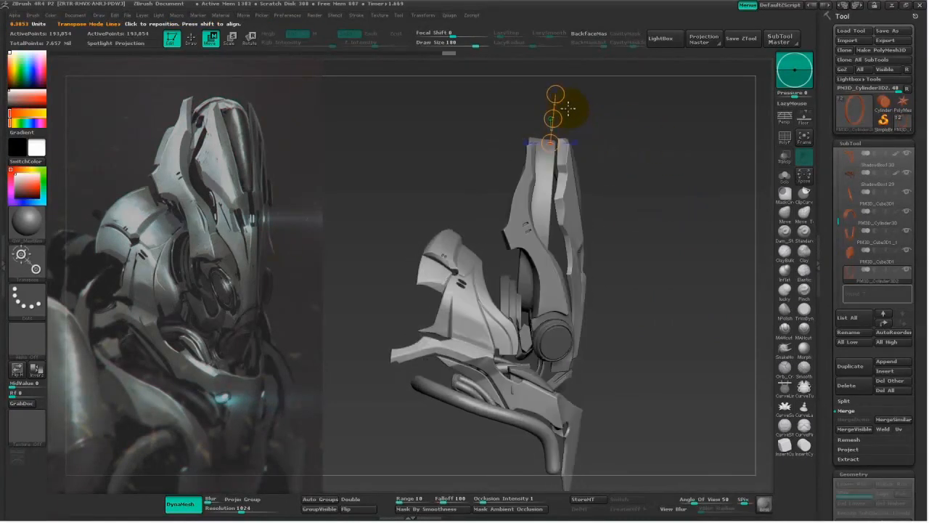
pyautogui.moveTo(561, 95); pyautogui.dragTo(561, 95)
# Rotate the ring to follow the slant of the crest and readjust its position.
pyautogui.moveTo(645, 175)
pyautogui.mouseDown()
pyautogui.moveTo(649, 186)
pyautogui.moveTo(665, 186)
pyautogui.moveTo(656, 254)
pyautogui.moveTo(700, 285)
pyautogui.moveTo(701, 275)
pyautogui.moveTo(672, 278)
pyautogui.mouseUp()
pyautogui.moveTo(530, 180); pyautogui.dragTo(499, 434)
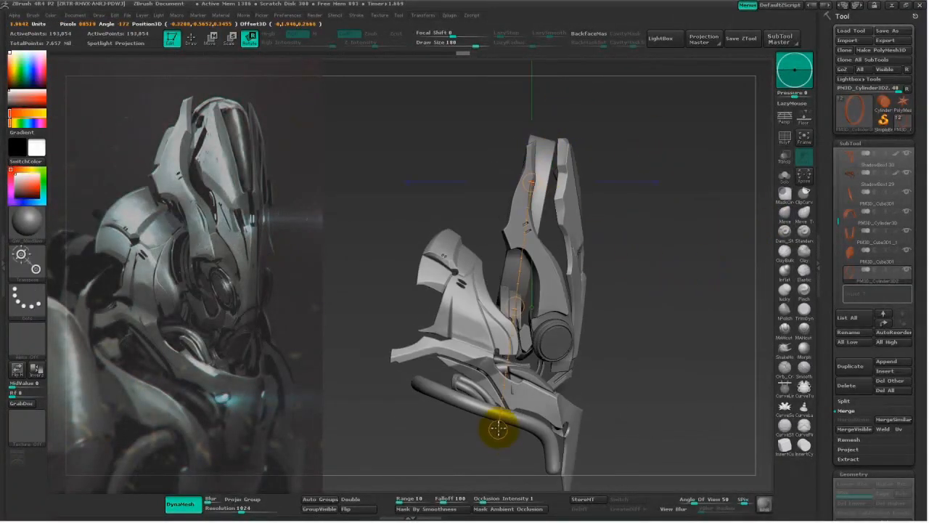
pyautogui.press('w')
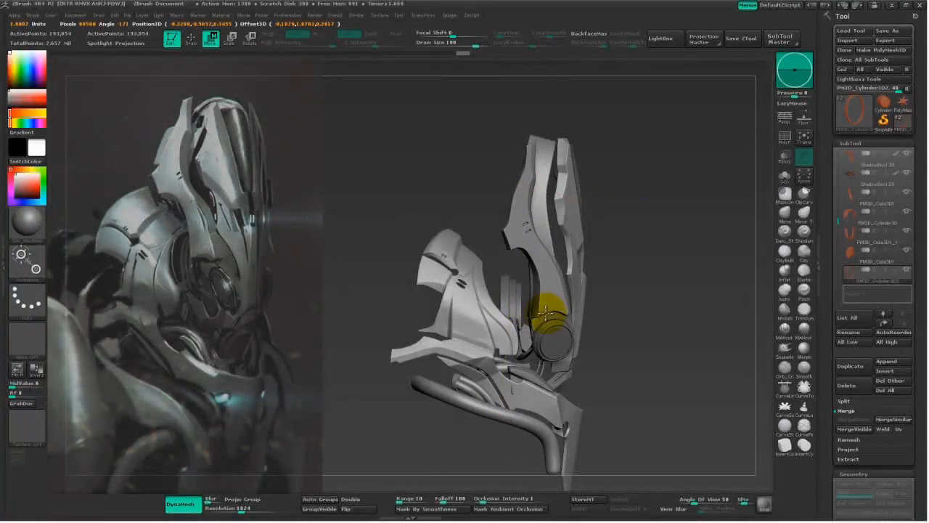
pyautogui.moveTo(664, 284); pyautogui.dragTo(517, 250)
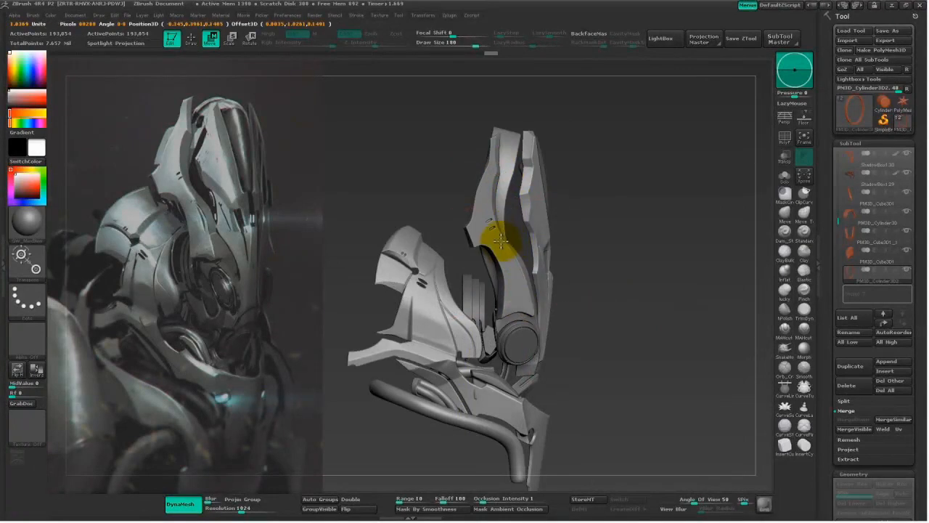
pyautogui.moveTo(508, 251); pyautogui.dragTo(653, 265)
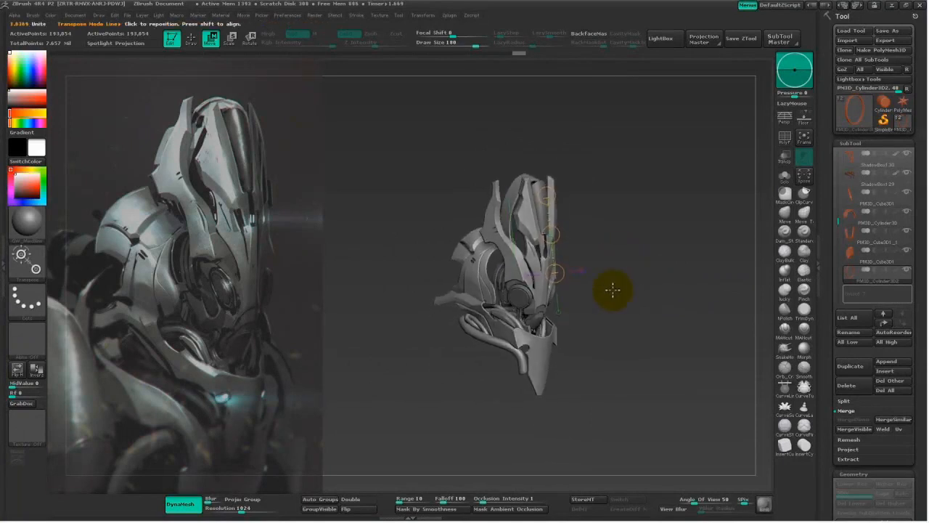
# Inspect the ring inside the crest from several angles, both isolated and with the helmet parts.
pyautogui.press('q')
pyautogui.moveTo(623, 267); pyautogui.dragTo(629, 274)
pyautogui.moveTo(717, 289); pyautogui.dragTo(567, 363)
pyautogui.click(784, 177)
pyautogui.click(784, 177)
pyautogui.moveTo(666, 304); pyautogui.dragTo(653, 359)
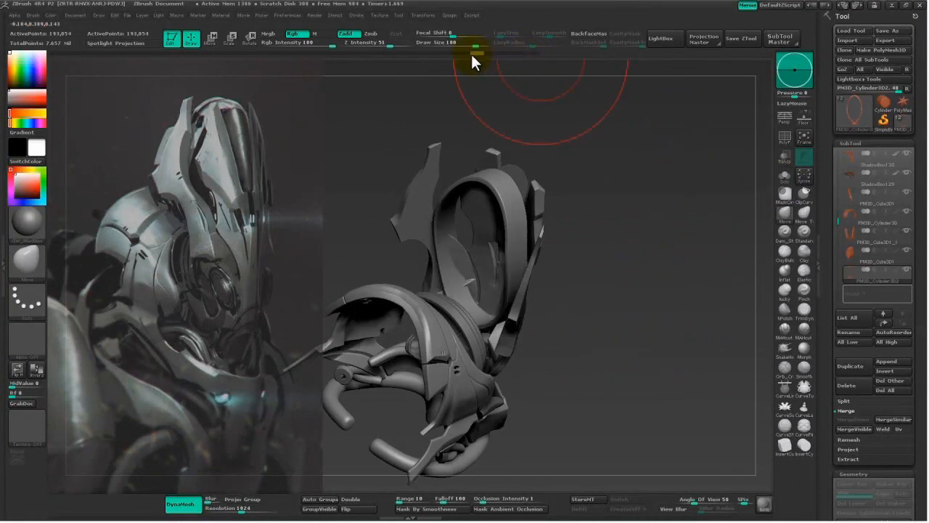
# Adjust the ring's fit between the crest plates from the front and side views, isolating it to check.
pyautogui.keyDown('shift'); pyautogui.moveTo(643, 249); pyautogui.dragTo(585, 219); pyautogui.keyUp('shift')
pyautogui.press('w')
pyautogui.moveTo(422, 159)
pyautogui.mouseDown()
pyautogui.moveTo(432, 287)
pyautogui.moveTo(407, 179)
pyautogui.mouseUp()
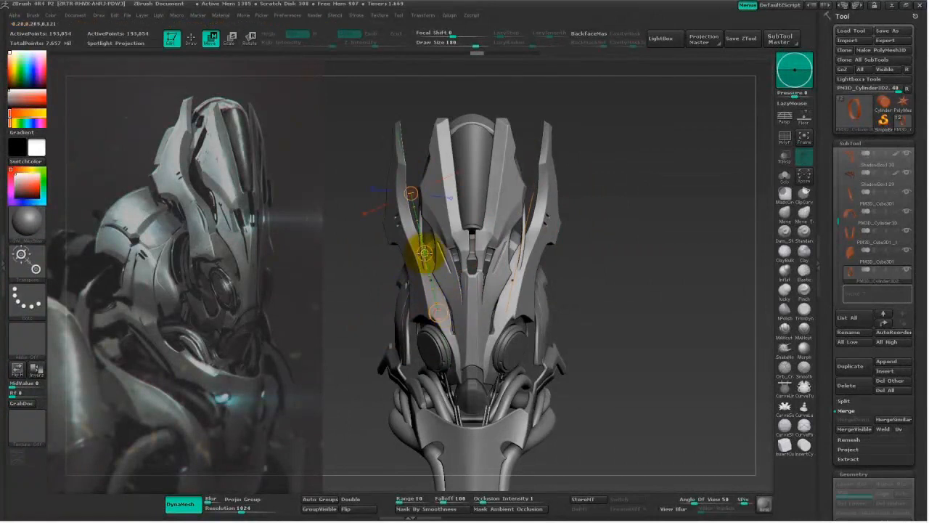
pyautogui.moveTo(570, 261); pyautogui.dragTo(675, 234)
pyautogui.click(789, 179)
pyautogui.moveTo(638, 280); pyautogui.dragTo(620, 258)
pyautogui.click(787, 175)
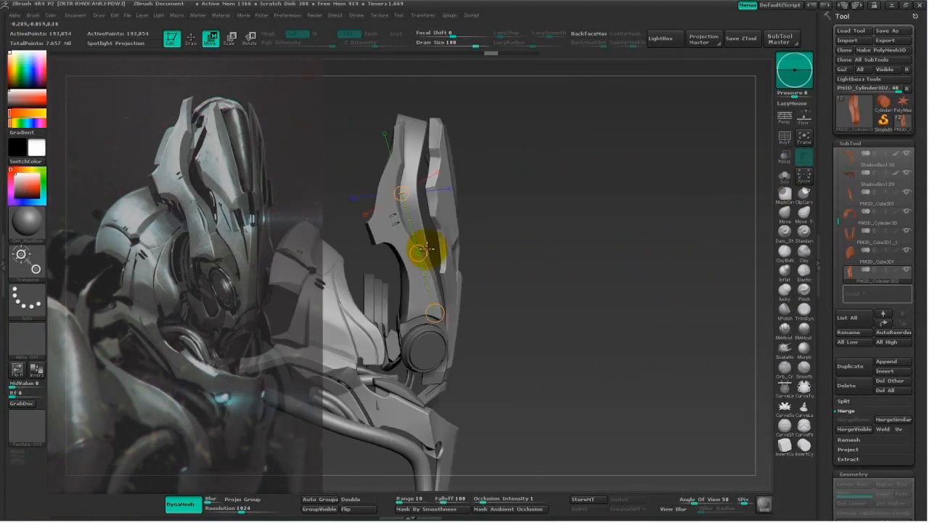
pyautogui.moveTo(510, 251); pyautogui.dragTo(407, 182)
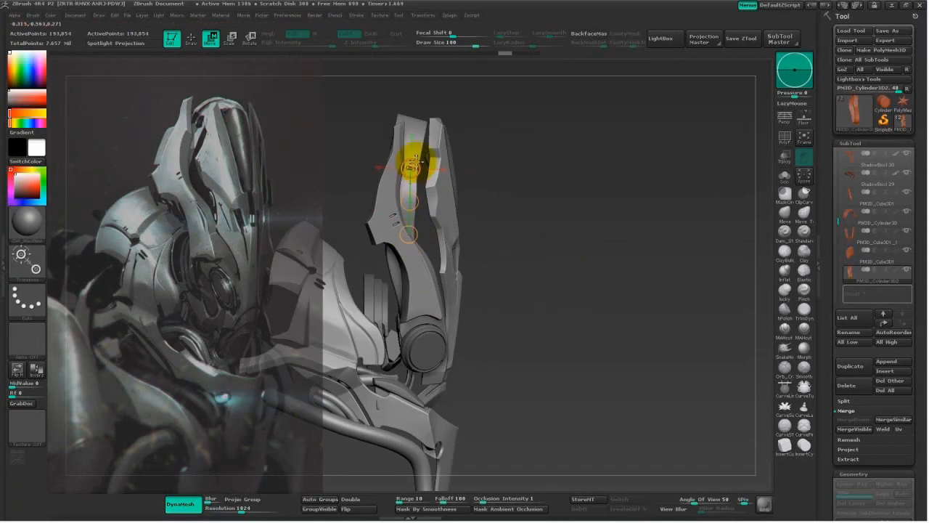
# Trim the front and rear edges of the ring with curved clip cuts that follow the crest's side profile.
pyautogui.press('q')
pyautogui.moveTo(435, 78)
pyautogui.keyDown('ctrl'); pyautogui.keyDown('shift'); pyautogui.mouseDown()
pyautogui.moveTo(409, 182)
pyautogui.moveTo(439, 374)
pyautogui.mouseUp(); pyautogui.keyUp('shift'); pyautogui.keyUp('ctrl')
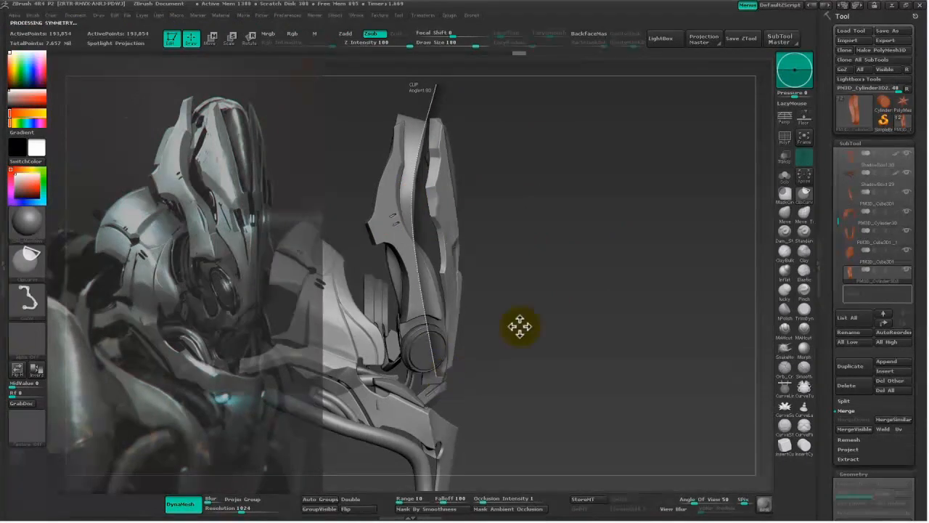
pyautogui.click(785, 176)
pyautogui.moveTo(639, 240)
pyautogui.mouseDown()
pyautogui.moveTo(607, 276)
pyautogui.moveTo(647, 280)
pyautogui.moveTo(619, 267)
pyautogui.moveTo(614, 297)
pyautogui.moveTo(508, 377)
pyautogui.mouseUp()
pyautogui.keyDown('ctrl'); pyautogui.keyDown('shift'); pyautogui.moveTo(469, 418); pyautogui.dragTo(430, 199); pyautogui.keyUp('shift'); pyautogui.keyUp('ctrl')
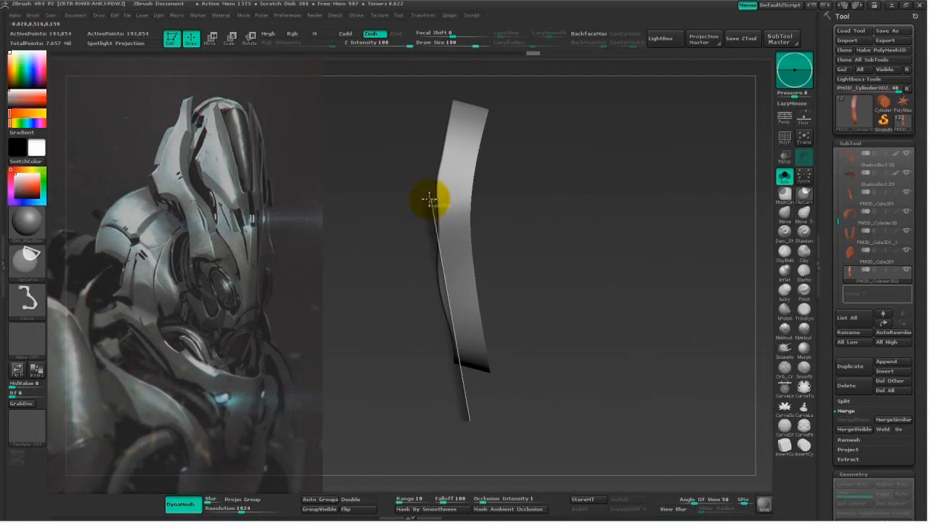
pyautogui.keyDown('ctrl'); pyautogui.keyDown('shift'); pyautogui.moveTo(442, 234); pyautogui.dragTo(456, 90); pyautogui.keyUp('shift'); pyautogui.keyUp('ctrl')
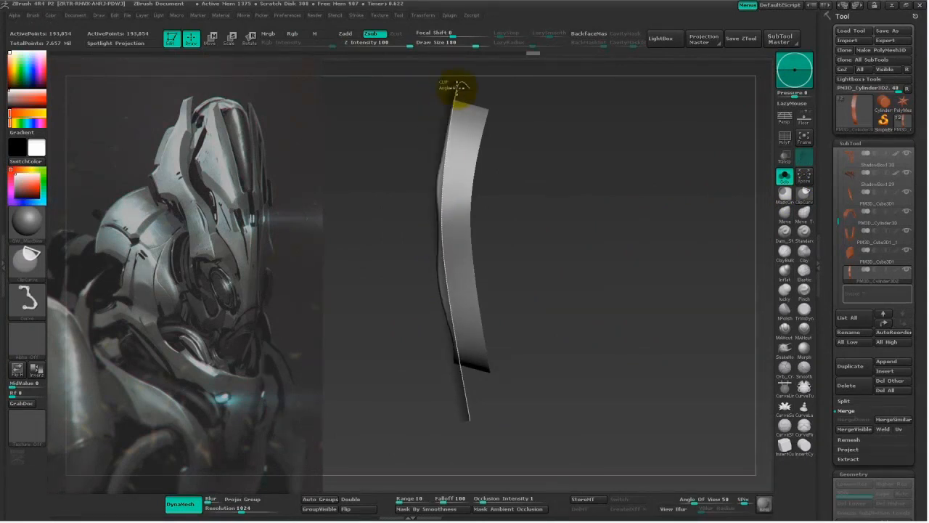
pyautogui.moveTo(613, 260); pyautogui.dragTo(726, 352)
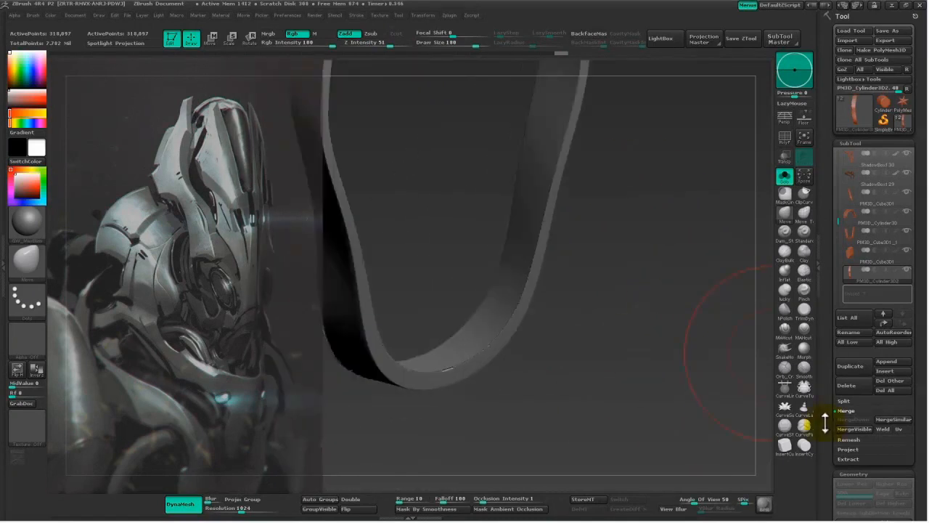
# Smooth the trimmed ring with the Relax deformation, refresh its DynaMesh and show the whole helmet again.
pyautogui.moveTo(836, 411); pyautogui.dragTo(828, 276)
pyautogui.click(857, 199)
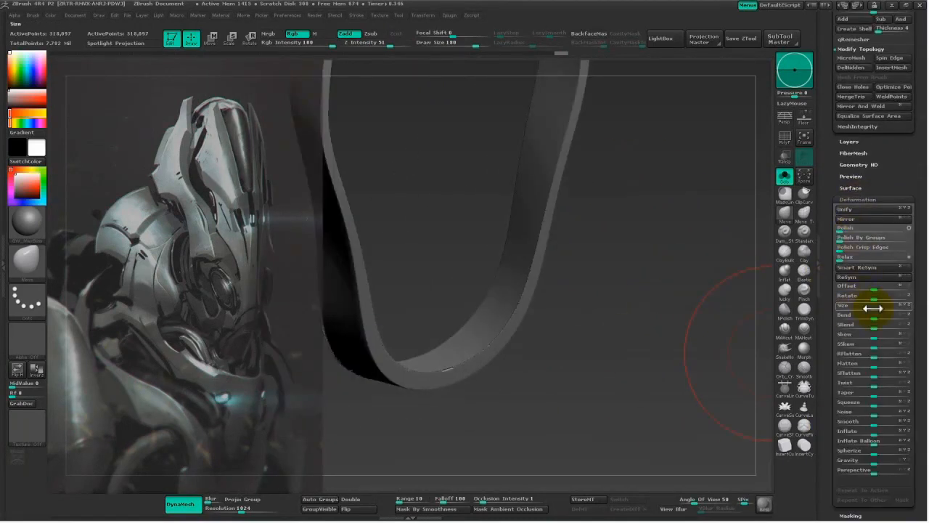
pyautogui.click(855, 257)
pyautogui.keyDown('ctrl'); pyautogui.moveTo(658, 284); pyautogui.dragTo(607, 328); pyautogui.keyUp('ctrl')
pyautogui.click(856, 257)
pyautogui.keyDown('alt'); pyautogui.moveTo(627, 380); pyautogui.dragTo(672, 308); pyautogui.keyUp('alt')
pyautogui.keyDown('alt'); pyautogui.moveTo(671, 309); pyautogui.dragTo(658, 204); pyautogui.keyUp('alt')
pyautogui.hotkey('alt', 'shift', 's')
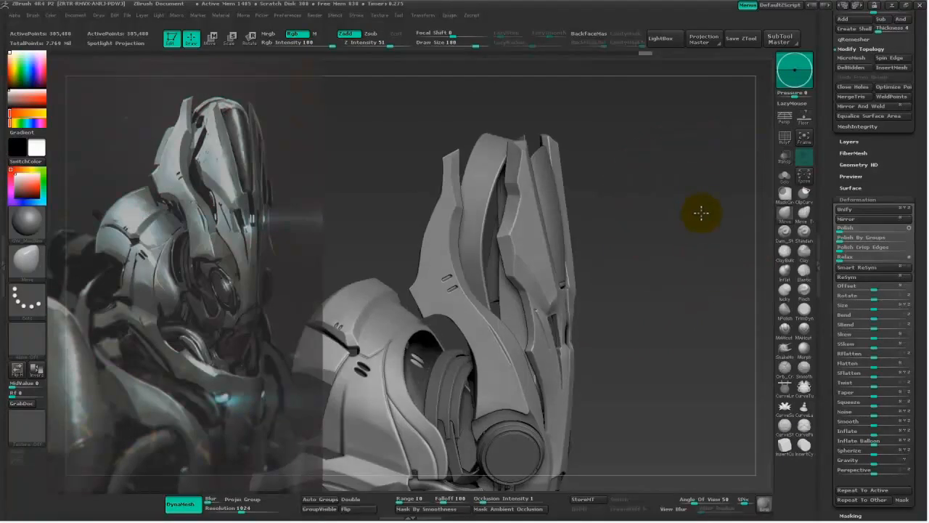
# Append a cube, reduce it to a thin plate and tilt it along the crest's slant at the ring's upper end.
pyautogui.moveTo(837, 244); pyautogui.dragTo(873, 351)
pyautogui.click(886, 361)
pyautogui.click(711, 354)
pyautogui.keyDown('alt'); pyautogui.moveTo(526, 140); pyautogui.dragTo(555, 250); pyautogui.keyUp('alt')
pyautogui.press('w')
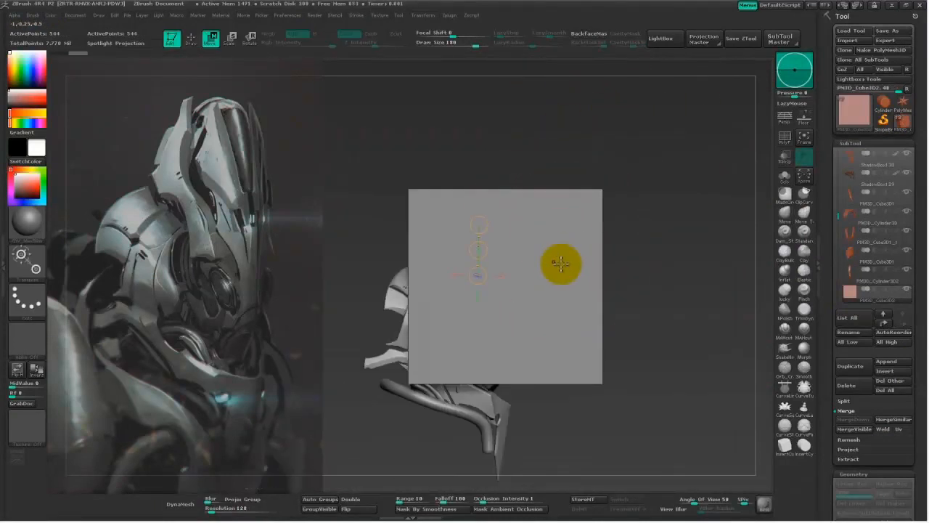
pyautogui.moveTo(516, 293)
pyautogui.keyDown('shift'); pyautogui.mouseDown()
pyautogui.moveTo(663, 292)
pyautogui.moveTo(517, 293)
pyautogui.moveTo(622, 262)
pyautogui.moveTo(593, 257)
pyautogui.moveTo(569, 260)
pyautogui.moveTo(626, 261)
pyautogui.moveTo(629, 277)
pyautogui.mouseUp(); pyautogui.keyUp('shift')
pyautogui.press('e')
pyautogui.press('r')
pyautogui.press('w')
pyautogui.moveTo(569, 264); pyautogui.dragTo(539, 133)
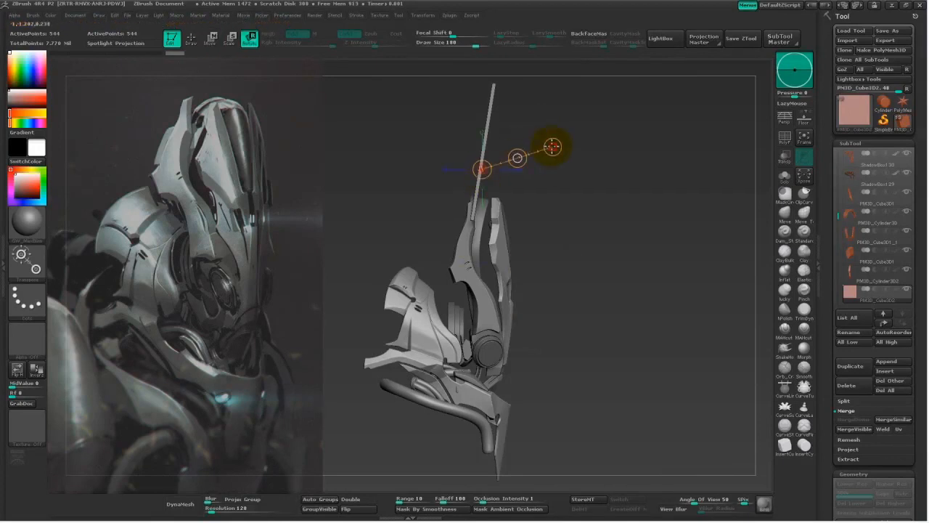
# Merge the thin plate into the ring as a subtraction and remesh to cut a narrow slot near its upper end.
pyautogui.press('q')
pyautogui.moveTo(587, 210); pyautogui.dragTo(686, 276)
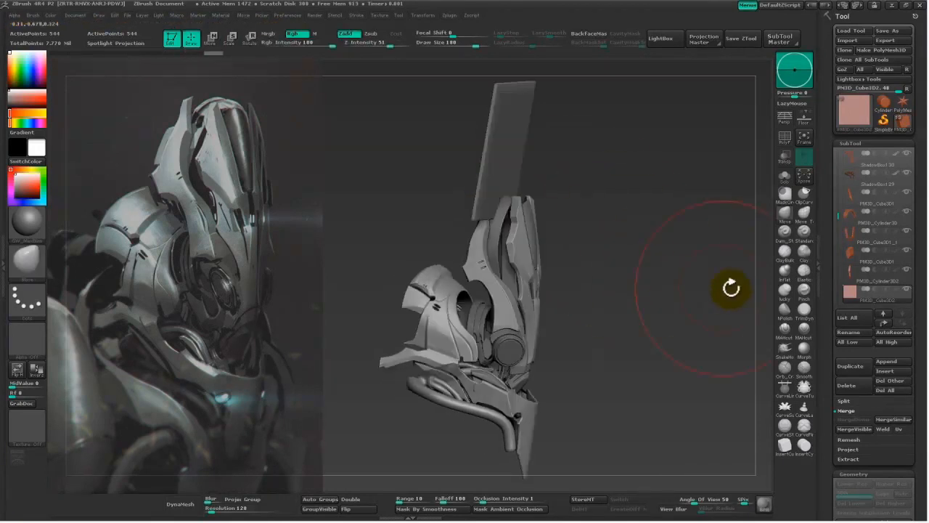
pyautogui.click(877, 292)
pyautogui.click(852, 419)
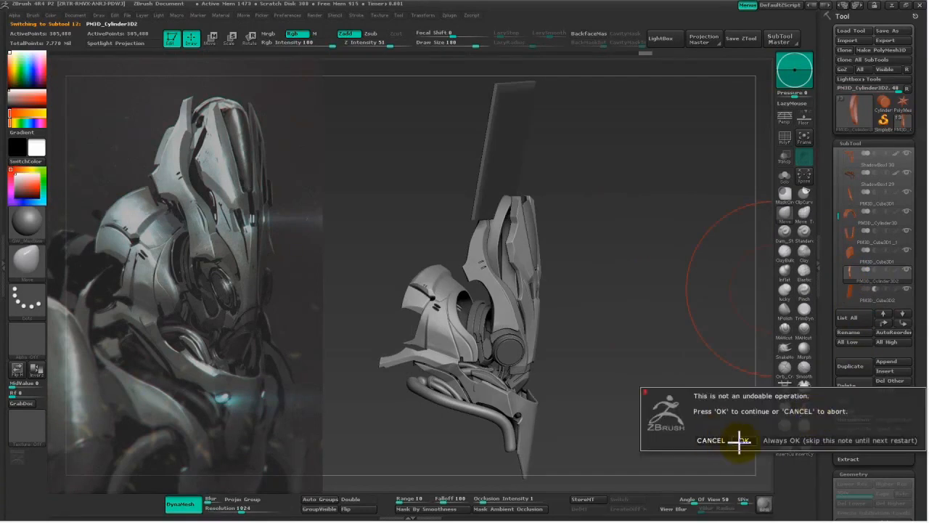
pyautogui.click(715, 441)
pyautogui.keyDown('ctrl'); pyautogui.moveTo(683, 300); pyautogui.dragTo(651, 352); pyautogui.keyUp('ctrl')
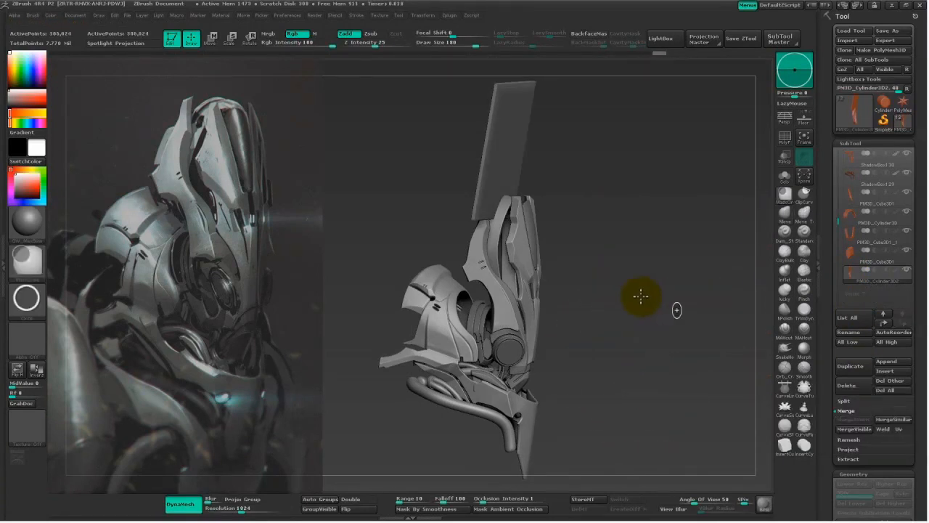
pyautogui.moveTo(676, 310); pyautogui.dragTo(760, 207)
pyautogui.keyDown('ctrl'); pyautogui.click(788, 202); pyautogui.keyUp('ctrl')
pyautogui.keyDown('ctrl'); pyautogui.click(308, 253); pyautogui.keyUp('ctrl')
# Append another cube, shrink it to a small block and place it on the ring just below the slot.
pyautogui.moveTo(693, 279)
pyautogui.mouseDown()
pyautogui.moveTo(658, 276)
pyautogui.moveTo(676, 266)
pyautogui.moveTo(694, 296)
pyautogui.mouseUp()
pyautogui.click(884, 361)
pyautogui.click(653, 347)
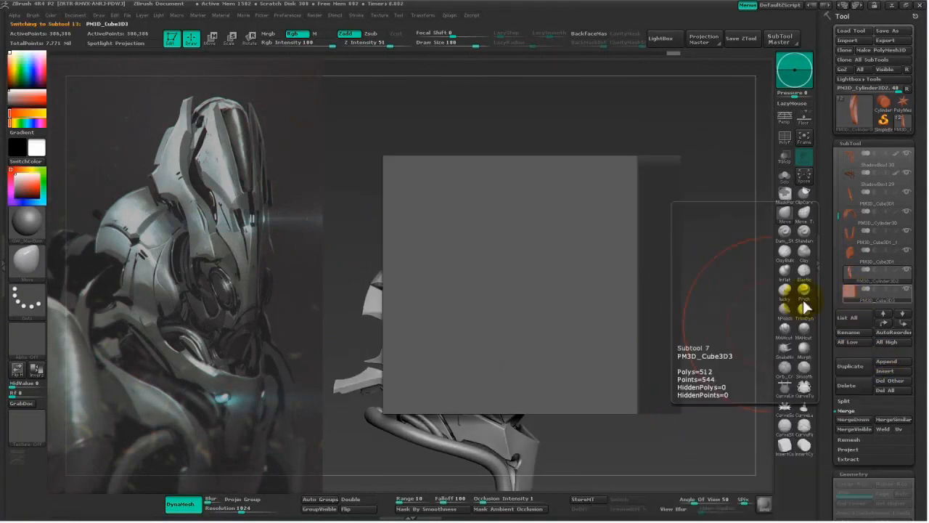
pyautogui.click(846, 291)
pyautogui.press('w')
pyautogui.moveTo(534, 283)
pyautogui.mouseDown()
pyautogui.moveTo(711, 284)
pyautogui.moveTo(535, 282)
pyautogui.mouseUp()
pyautogui.moveTo(711, 284); pyautogui.dragTo(668, 284)
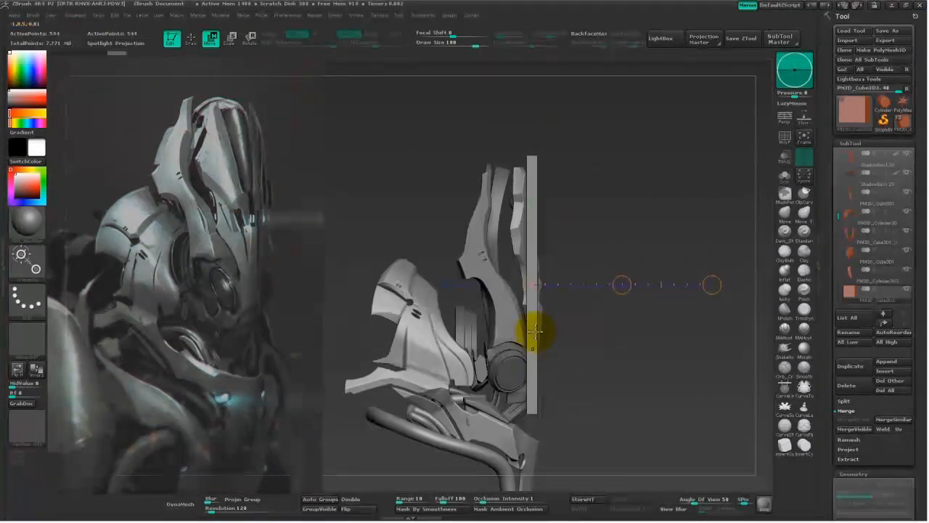
pyautogui.moveTo(532, 105); pyautogui.dragTo(522, 273)
pyautogui.click(574, 287)
pyautogui.moveTo(711, 284); pyautogui.dragTo(667, 287)
# Show only the ring and the small block, and rotate the block to match the ring's slant.
pyautogui.click(907, 284)
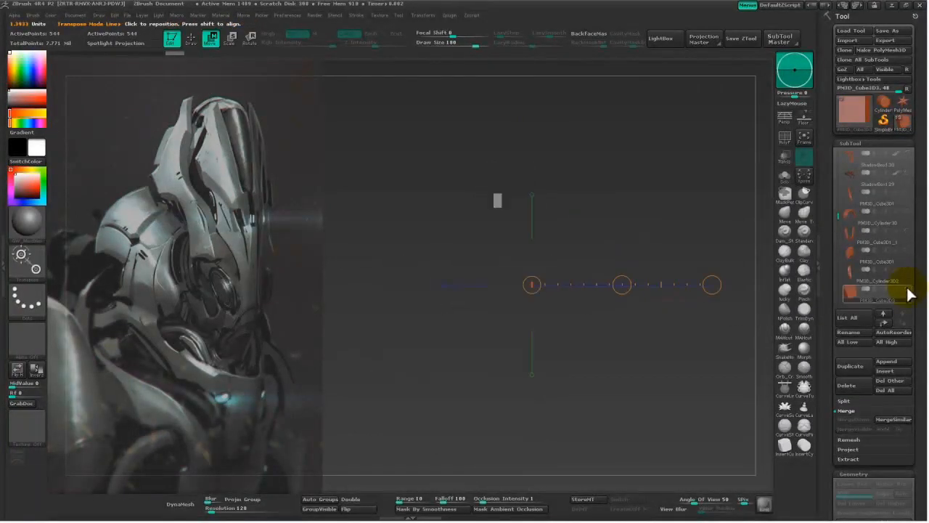
pyautogui.press('e')
pyautogui.moveTo(498, 201); pyautogui.dragTo(587, 172)
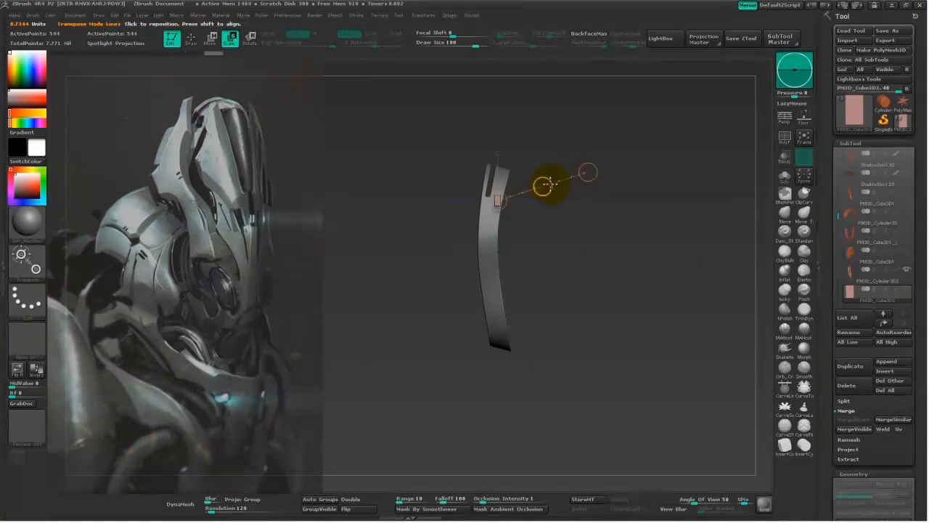
pyautogui.press('w')
pyautogui.press('r')
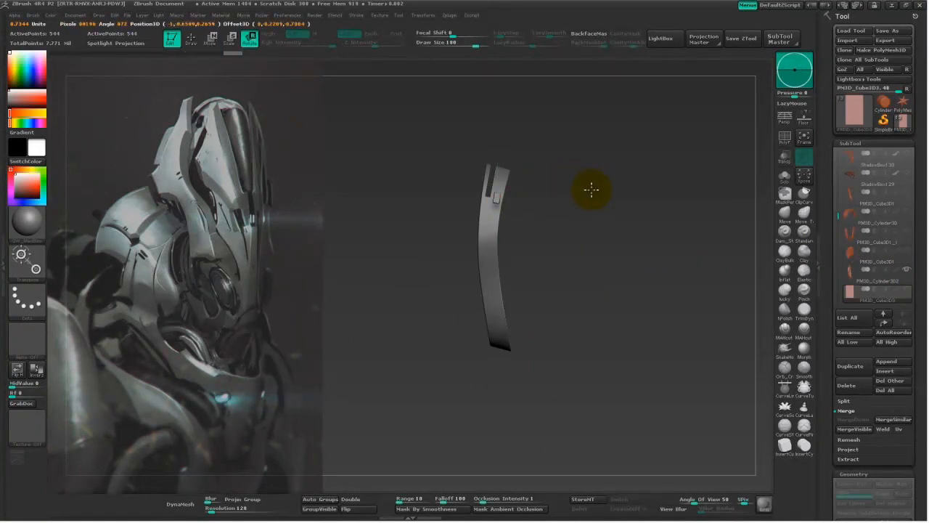
pyautogui.press('e')
pyautogui.press('w')
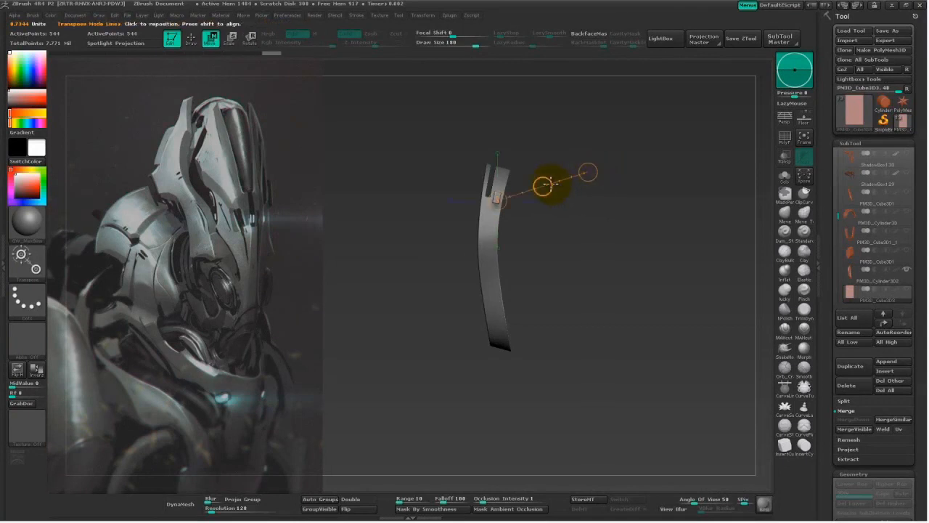
pyautogui.moveTo(591, 220); pyautogui.dragTo(589, 249)
# Revert the slot cut on the ring, shift the cutting plate slightly across the band and cut the slot again.
pyautogui.click(847, 281)
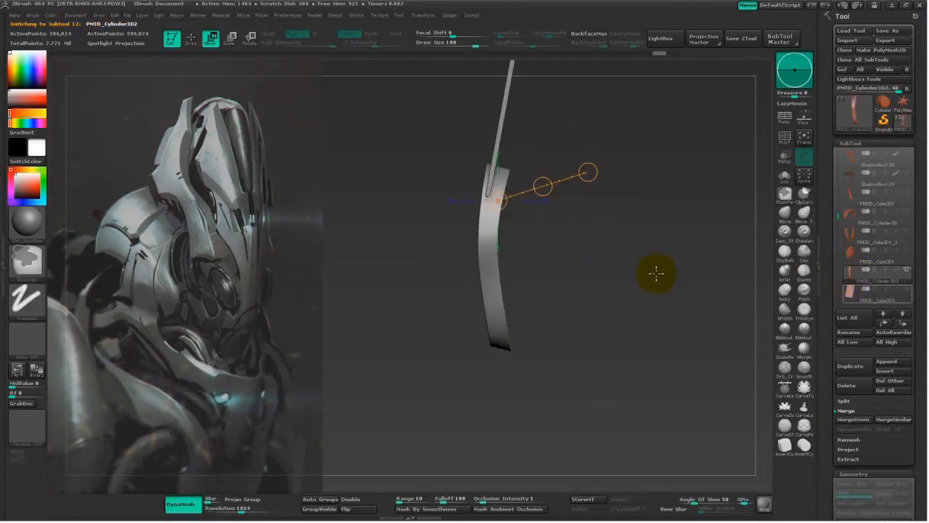
pyautogui.moveTo(491, 182); pyautogui.dragTo(583, 187)
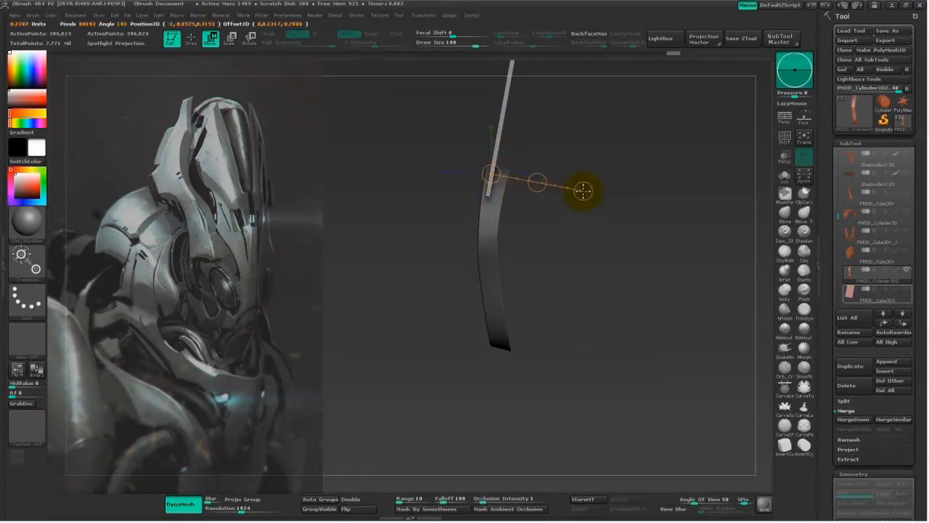
pyautogui.press('q')
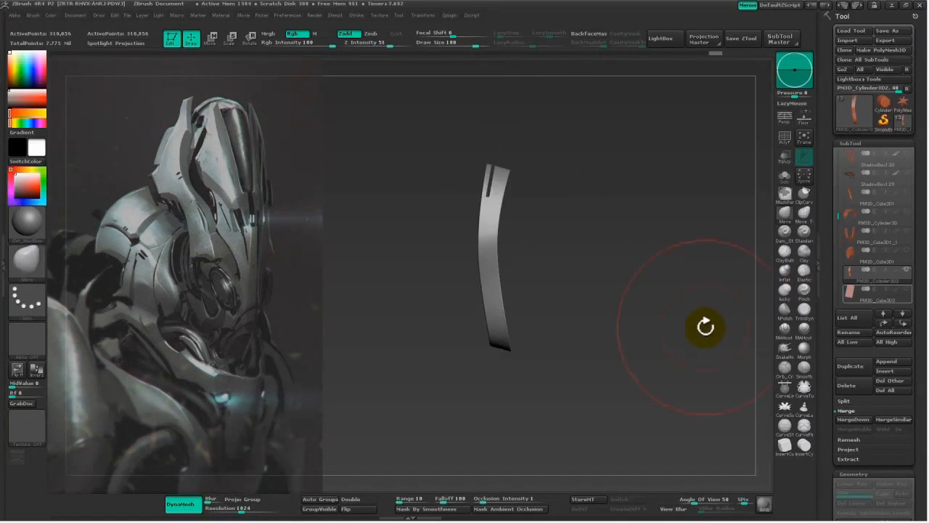
# Select the small block, move it to the ring's front edge and duplicate it there.
pyautogui.click(841, 291)
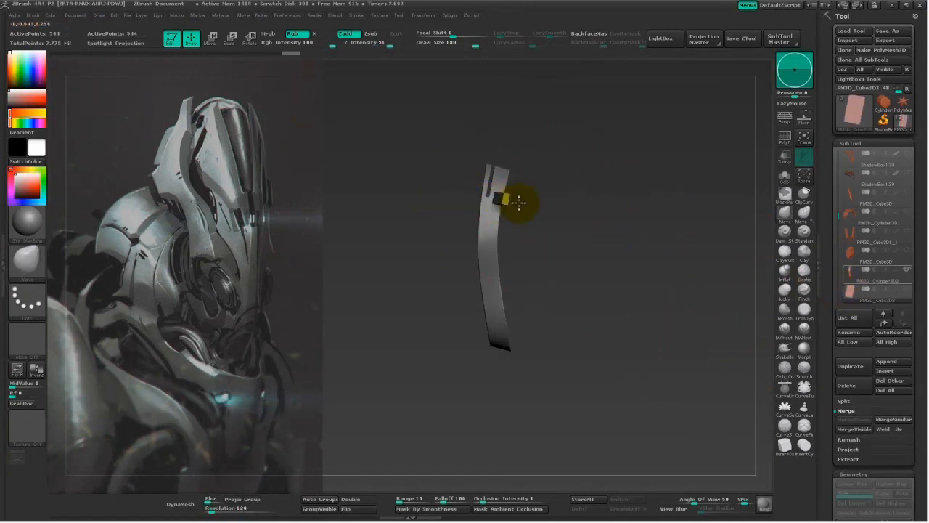
pyautogui.press('w')
pyautogui.keyDown('ctrl'); pyautogui.moveTo(530, 204); pyautogui.dragTo(522, 202); pyautogui.keyUp('ctrl')
pyautogui.press('q')
pyautogui.moveTo(573, 300); pyautogui.dragTo(644, 320)
# Merge the blocks into the ring as a subtraction, remesh to cut them out and show the whole helmet.
pyautogui.click(875, 281)
pyautogui.click(846, 420)
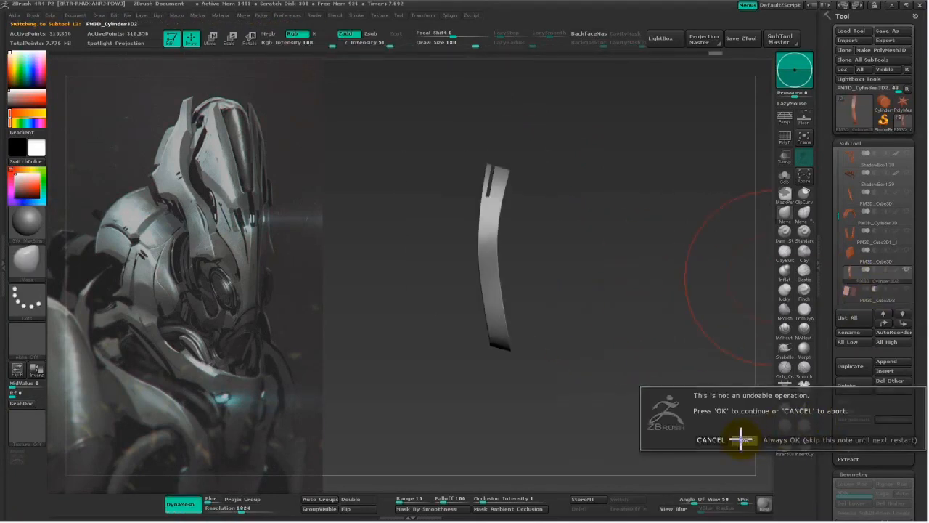
pyautogui.click(743, 440)
pyautogui.press('ctrl')
pyautogui.keyDown('ctrl'); pyautogui.moveTo(651, 295); pyautogui.dragTo(643, 364); pyautogui.keyUp('ctrl')
pyautogui.moveTo(643, 364)
pyautogui.keyDown('alt'); pyautogui.mouseDown()
pyautogui.moveTo(723, 365)
pyautogui.moveTo(642, 366)
pyautogui.mouseUp(); pyautogui.keyUp('alt')
pyautogui.moveTo(642, 366)
pyautogui.keyDown('alt'); pyautogui.mouseDown()
pyautogui.moveTo(639, 258)
pyautogui.moveTo(639, 310)
pyautogui.moveTo(634, 286)
pyautogui.moveTo(673, 325)
pyautogui.moveTo(650, 302)
pyautogui.moveTo(665, 386)
pyautogui.moveTo(662, 327)
pyautogui.moveTo(636, 302)
pyautogui.moveTo(661, 276)
pyautogui.moveTo(668, 319)
pyautogui.moveTo(649, 320)
pyautogui.moveTo(680, 347)
pyautogui.moveTo(630, 354)
pyautogui.mouseUp(); pyautogui.keyUp('alt')
pyautogui.click(905, 272)
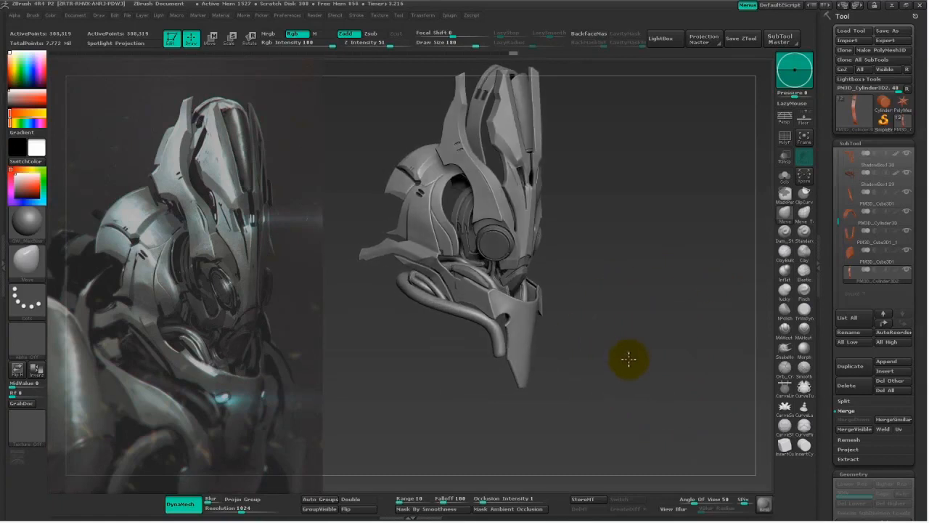